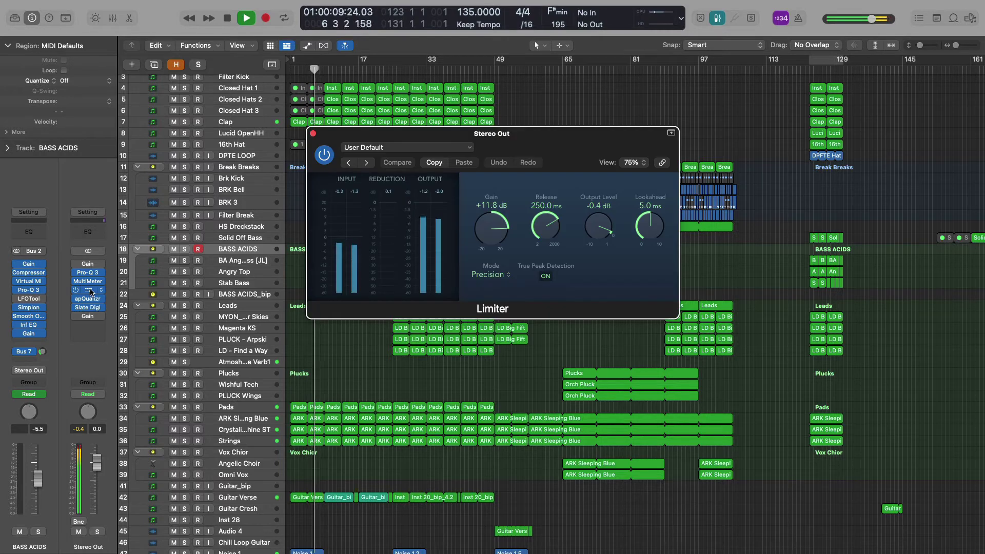
Listen through the arrangement while looking over all its tracks, and return the stopped playhead to the beginning
click(90, 292)
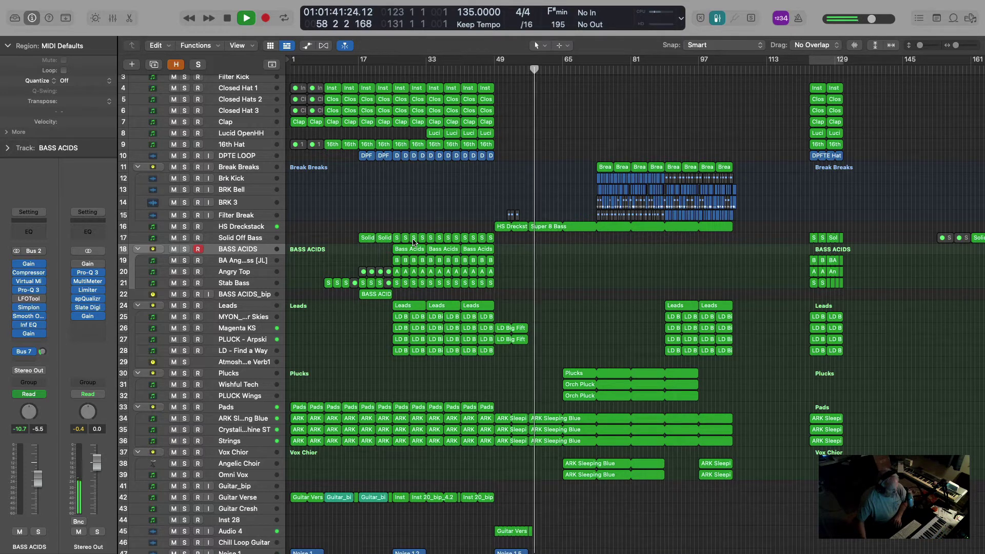
scroll(329, 328, down, 5)
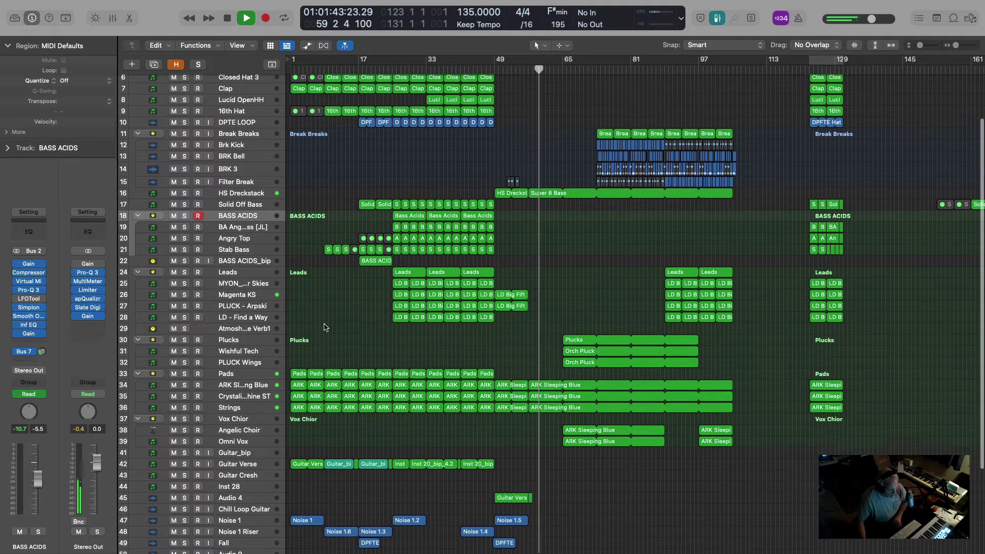
scroll(324, 327, down, 7)
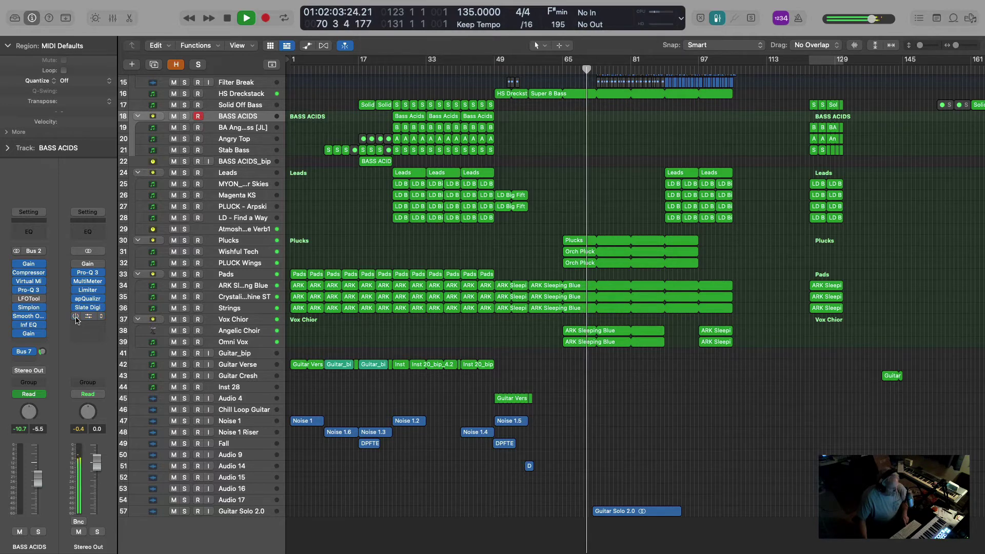
scroll(710, 460, up, 1)
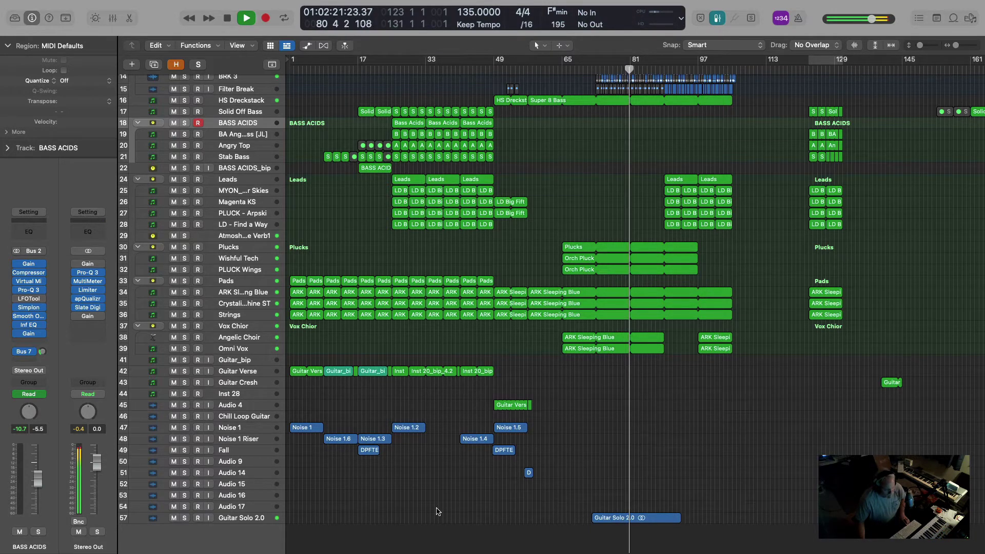
scroll(488, 508, up, 5)
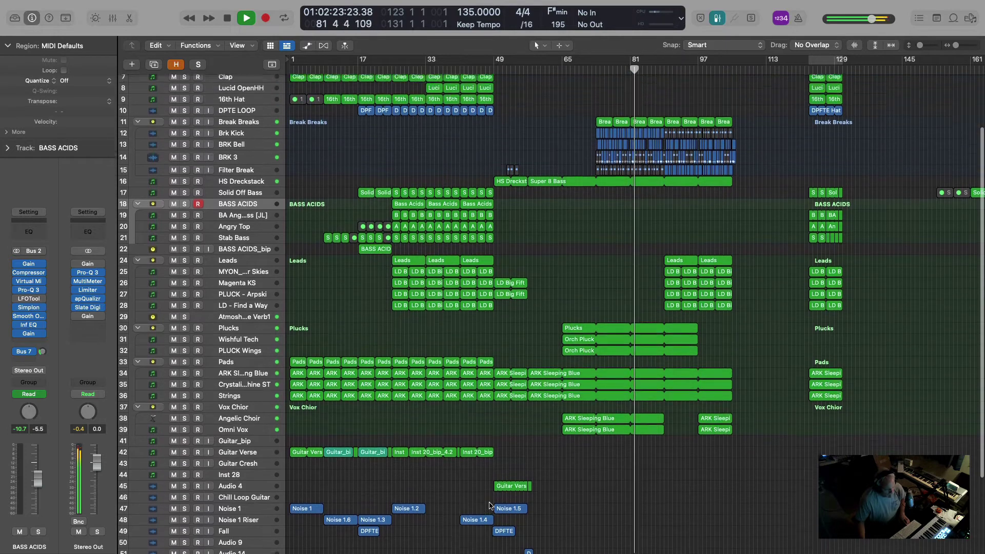
scroll(490, 505, up, 4)
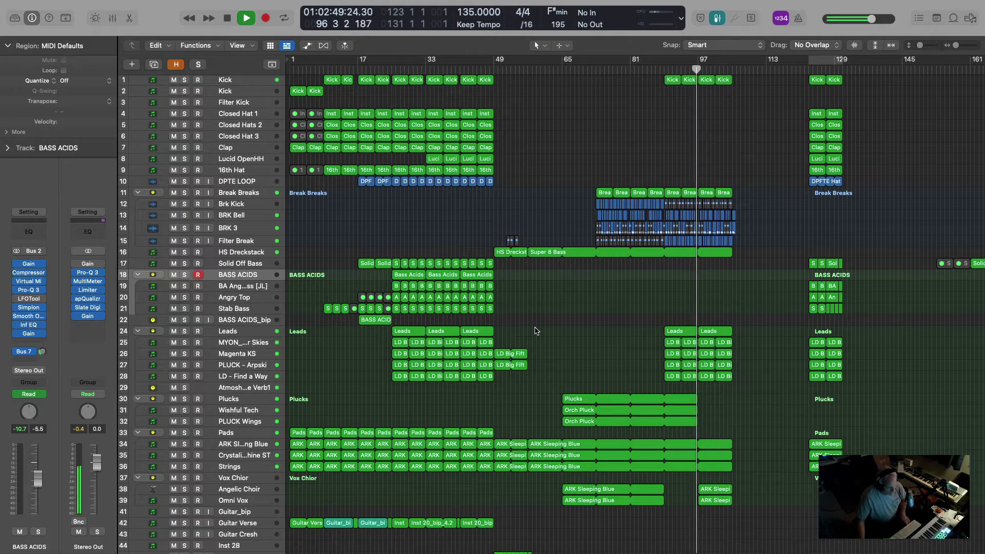
key(space)
key(Return)
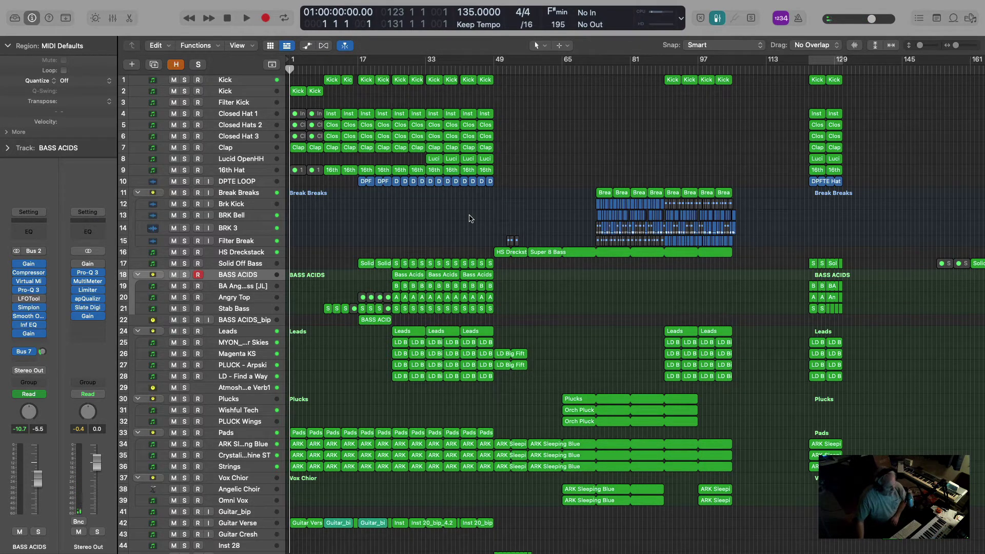
Solo the BASS ACIDS and Leads track stacks
scroll(502, 240, down, 5)
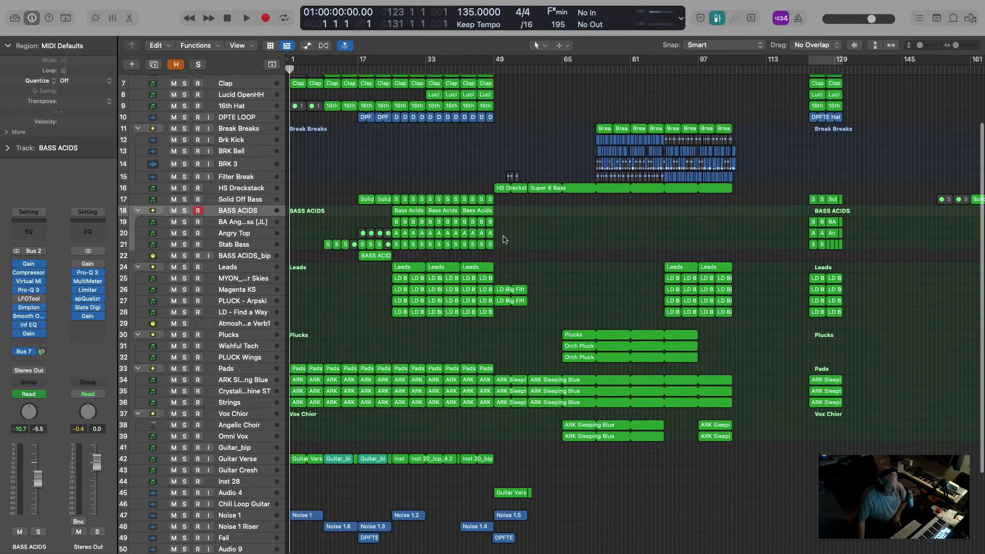
scroll(503, 239, down, 3)
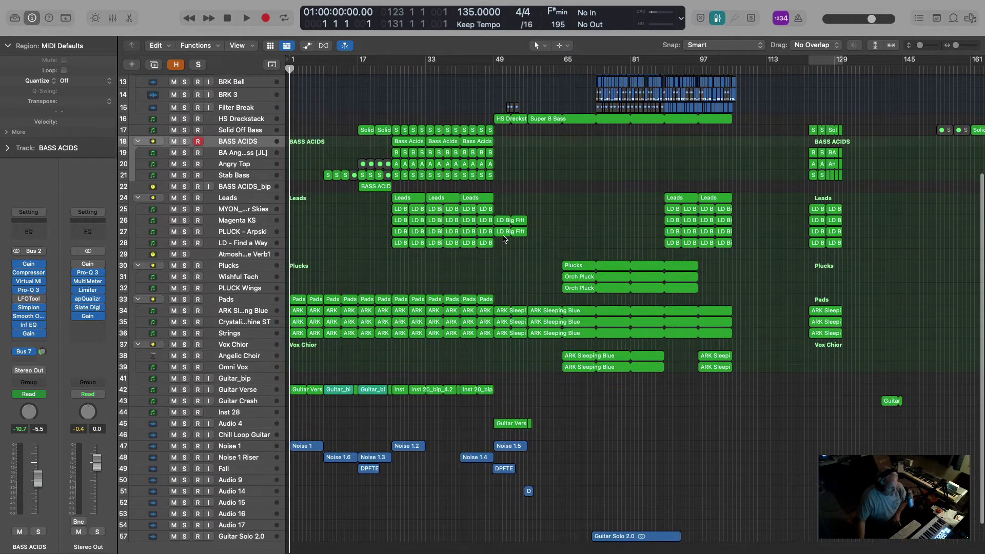
scroll(675, 222, up, 2)
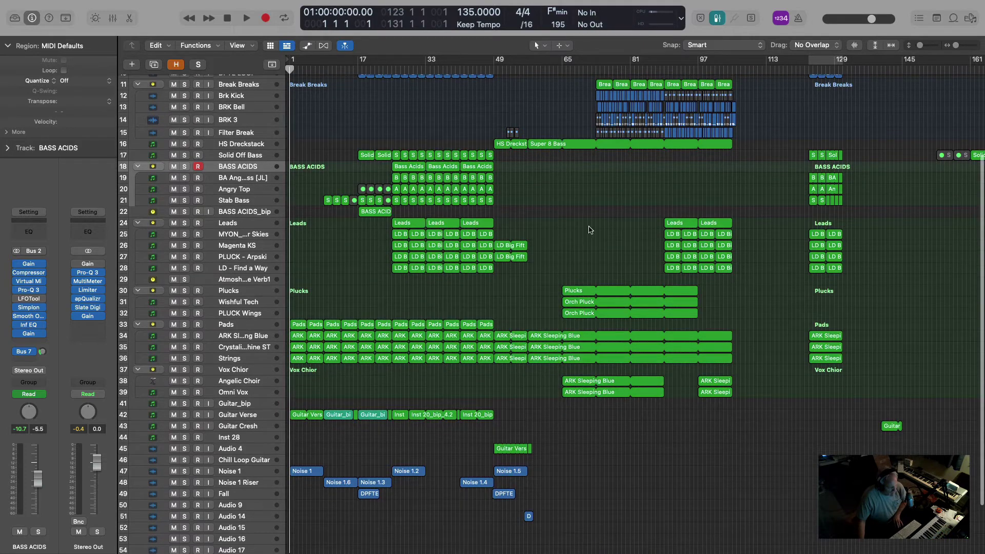
scroll(589, 230, up, 6)
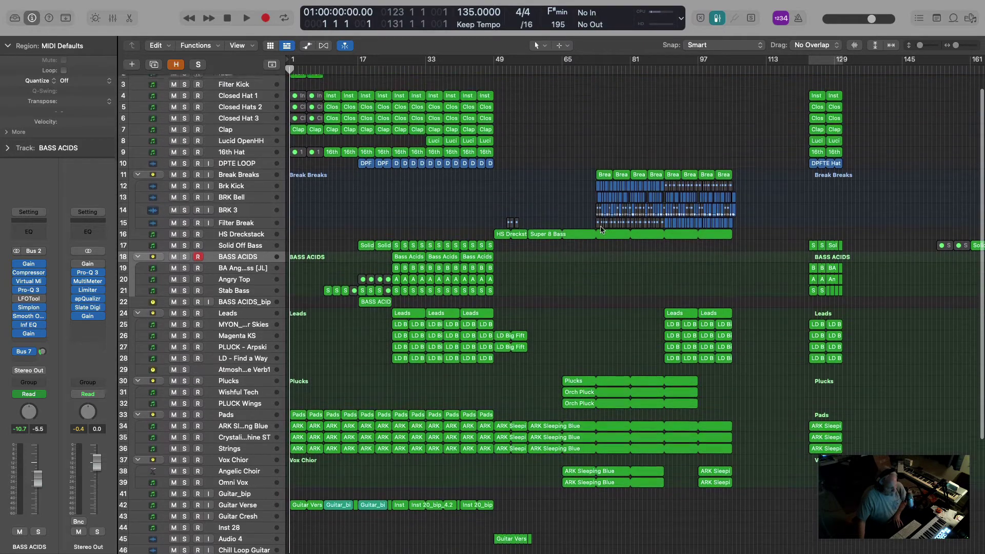
scroll(613, 220, up, 1)
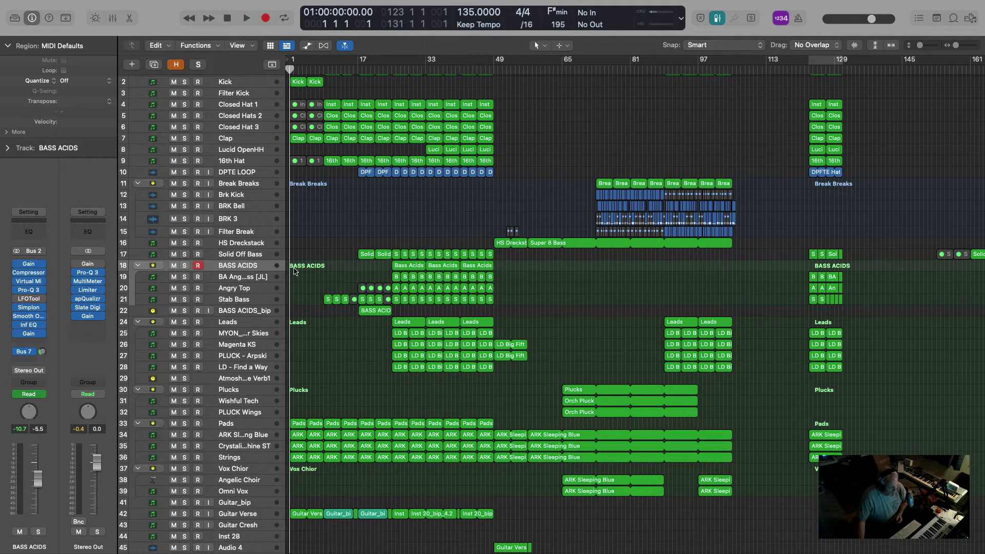
click(184, 265)
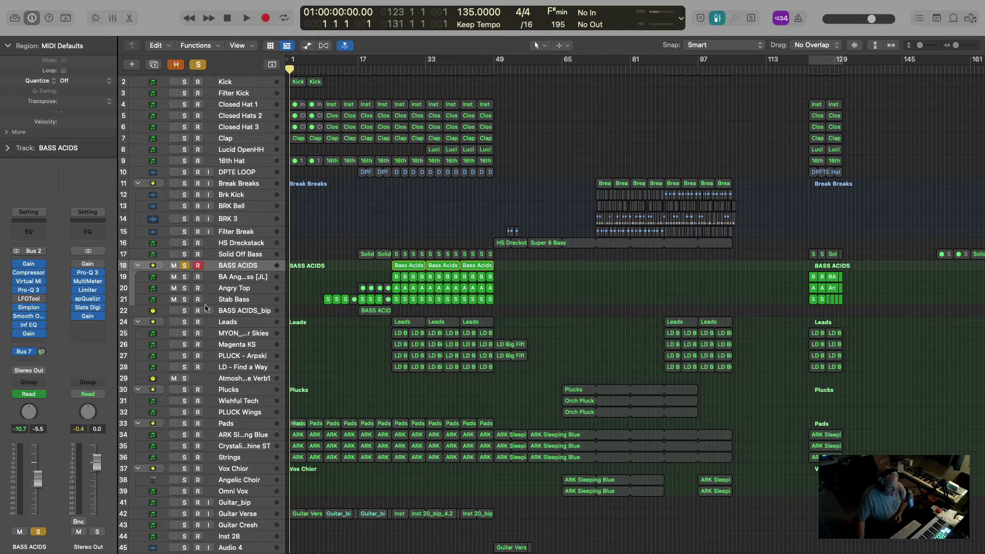
click(184, 321)
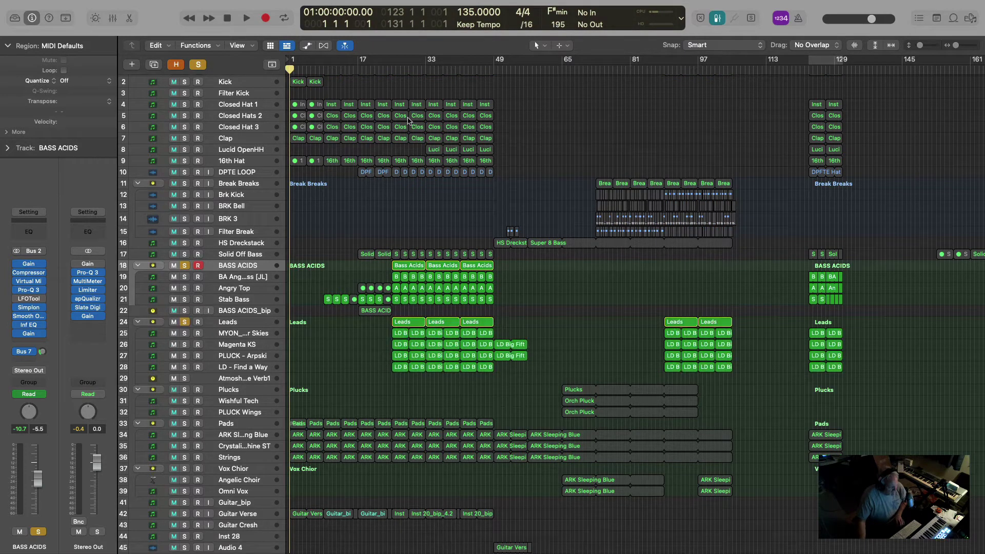
Play the soloed stacks from bar 25, briefly adding the Solid Off Bass track to the solo, and stop playback
click(387, 69)
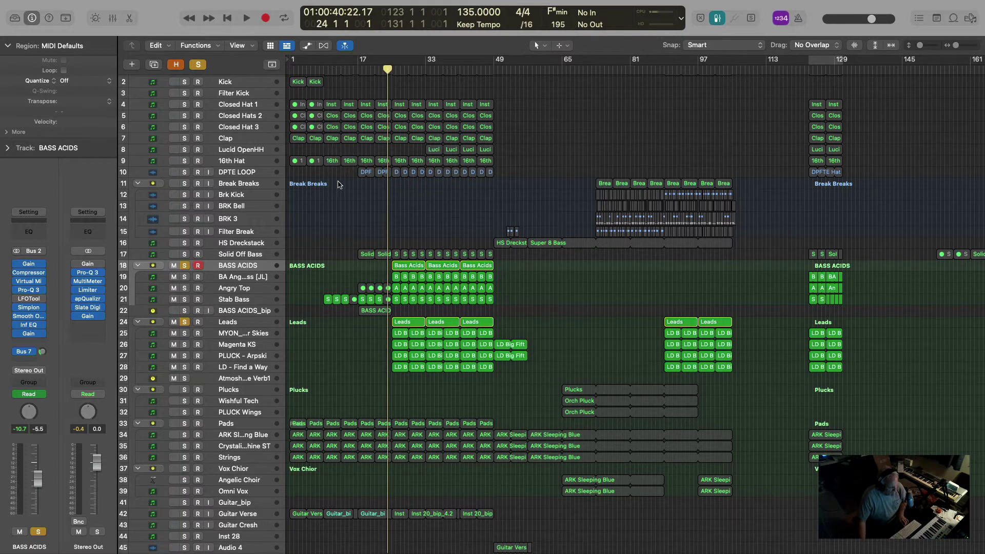
click(357, 70)
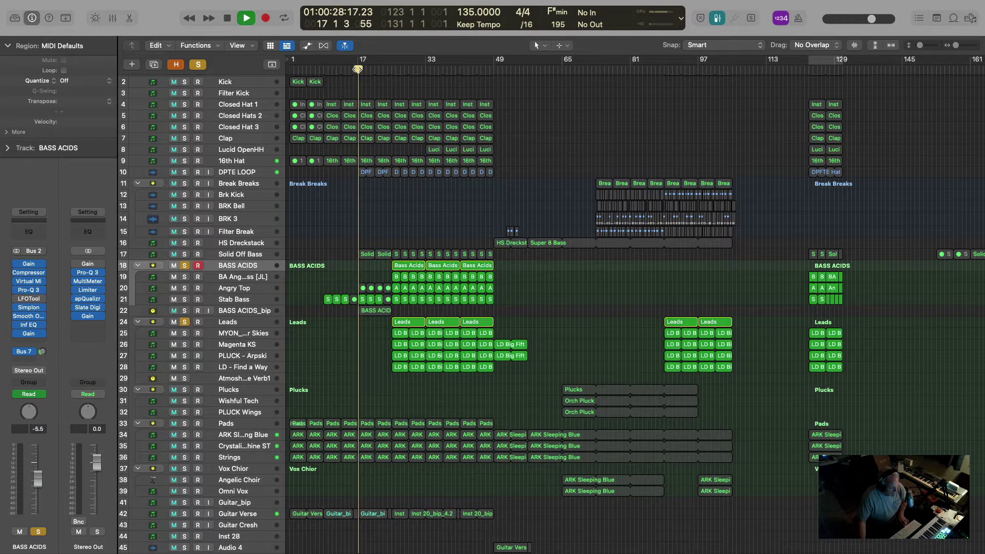
click(390, 69)
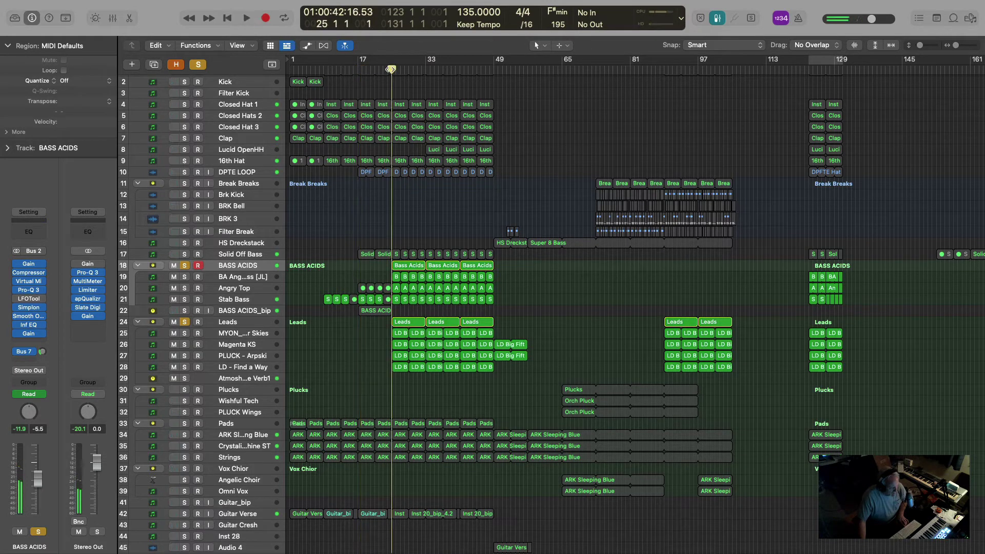
key(space)
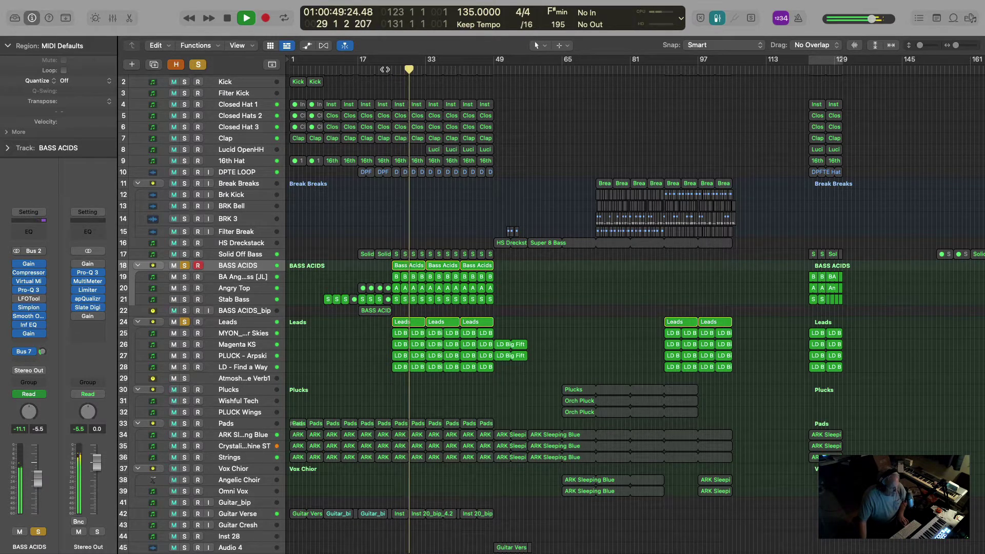
click(185, 254)
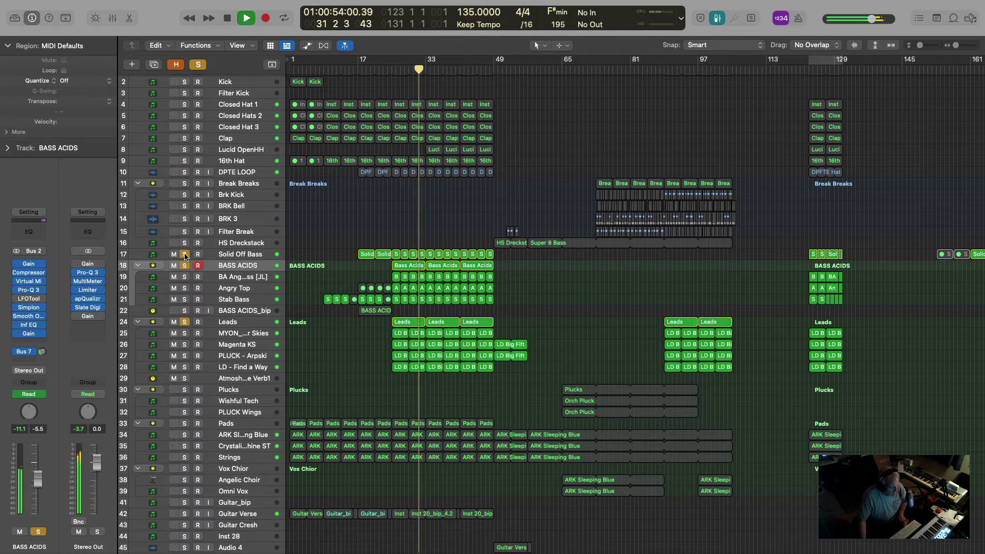
click(184, 254)
key(space)
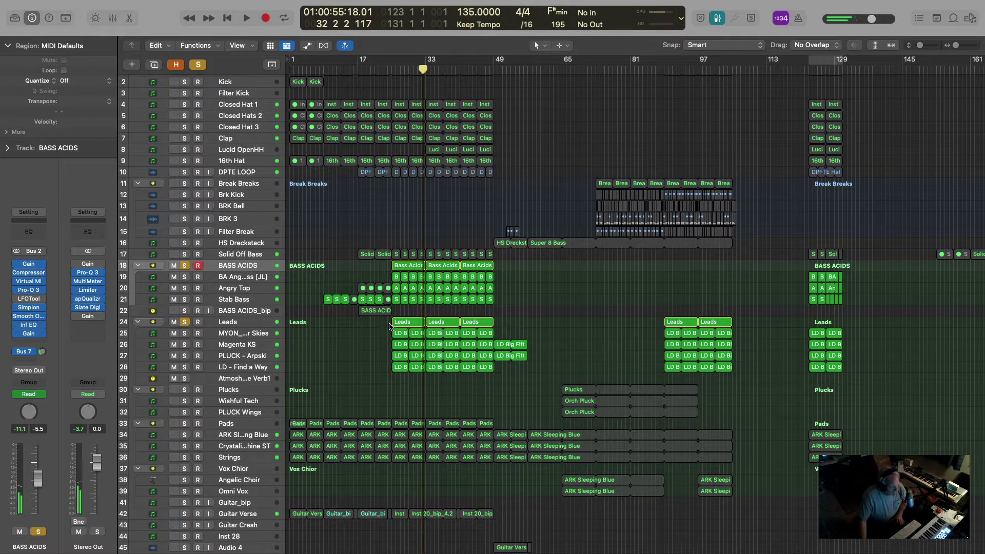
Mute the eight regions between bars 25 and 33 on the four tracks inside the Leads stack
drag(388, 333, 418, 373)
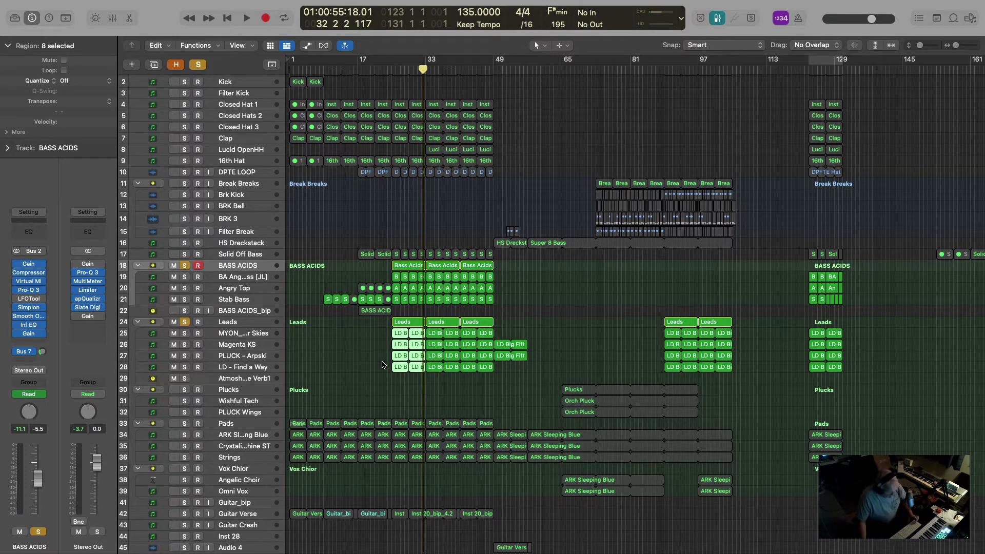
scroll(405, 281, up, 1)
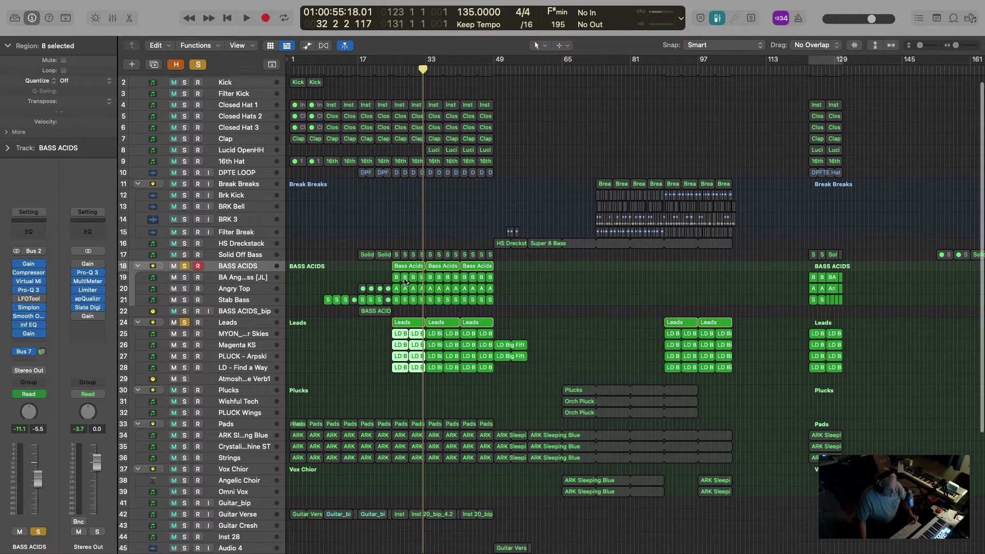
scroll(472, 343, up, 1)
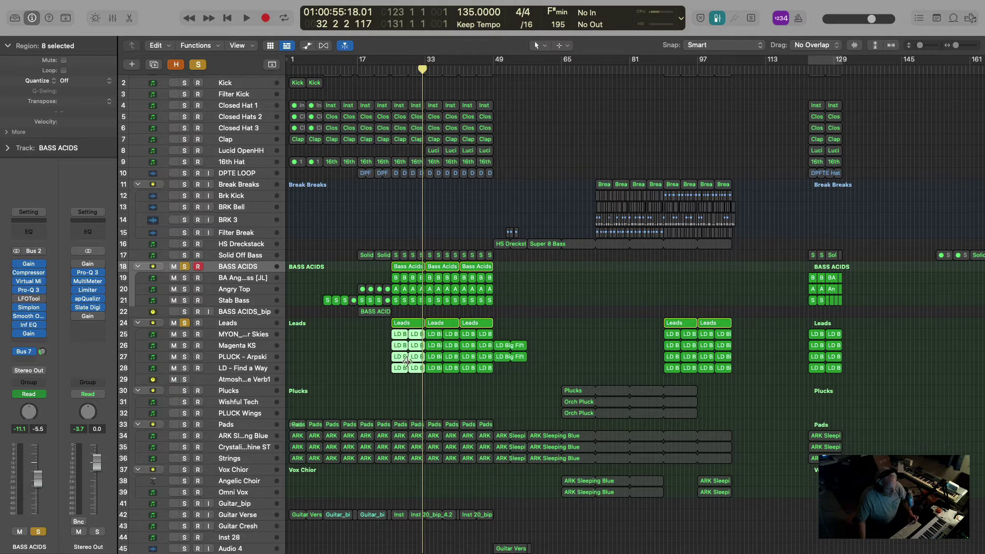
key(ctrl+m)
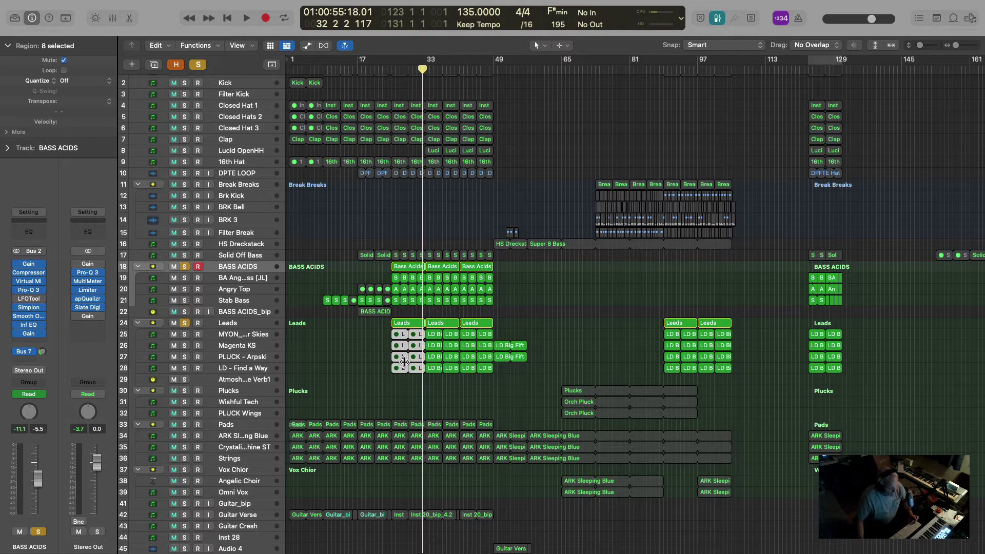
Show track automation and shape the Leads filter frequency curve with a point of 835.37 Hz around bar 33
key(a)
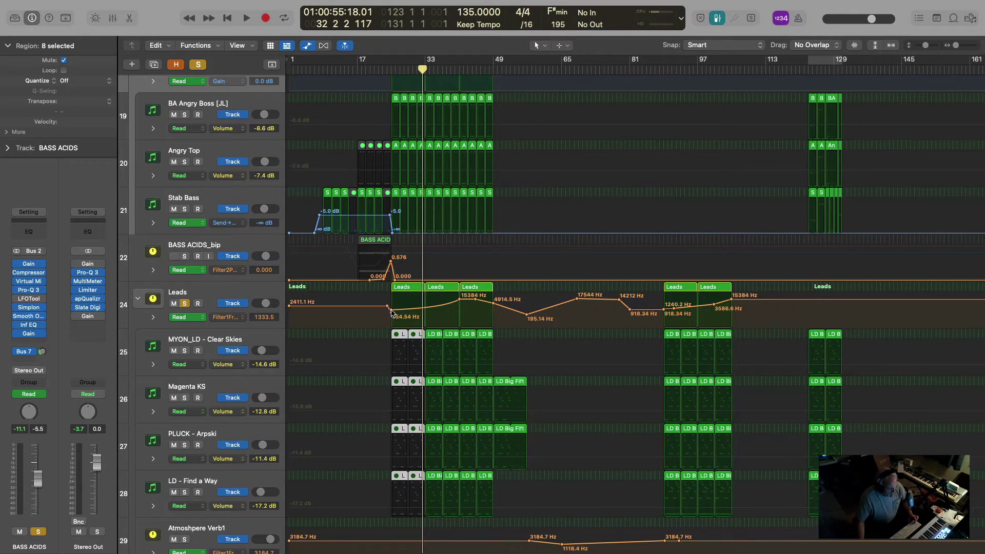
drag(391, 311, 425, 310)
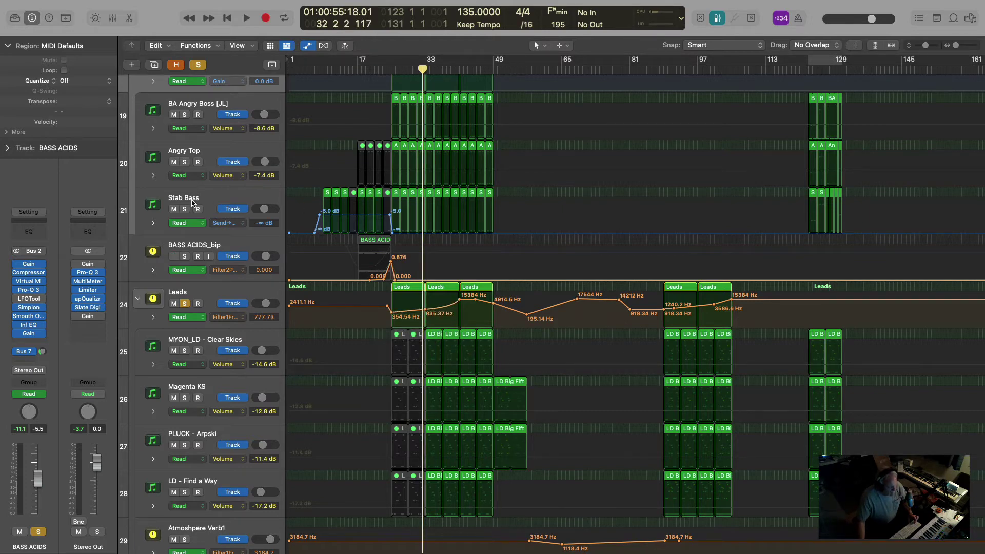
Clear all solos and inspect the channel strips of the Stab Bass and Angry Top tracks
click(197, 65)
scroll(226, 185, up, 5)
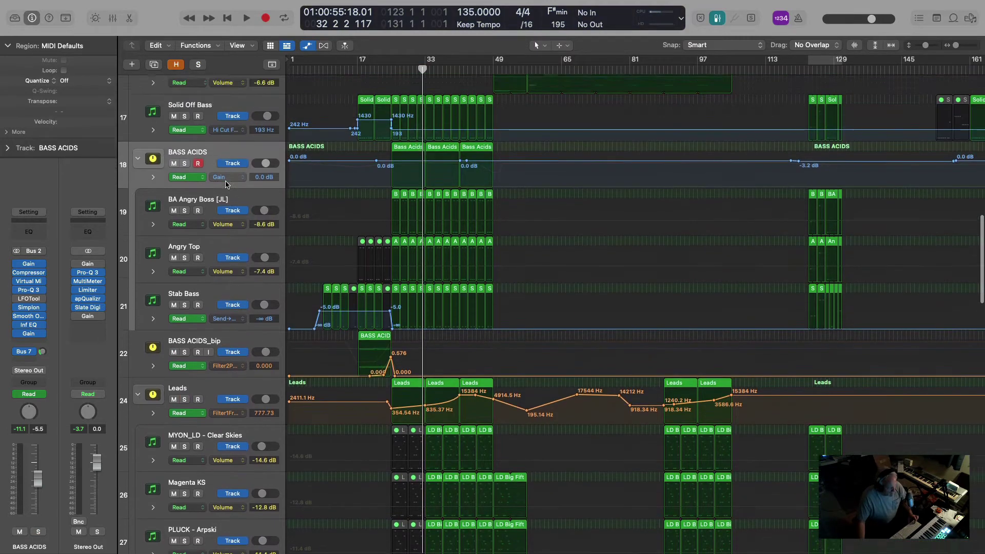
scroll(226, 215, down, 4)
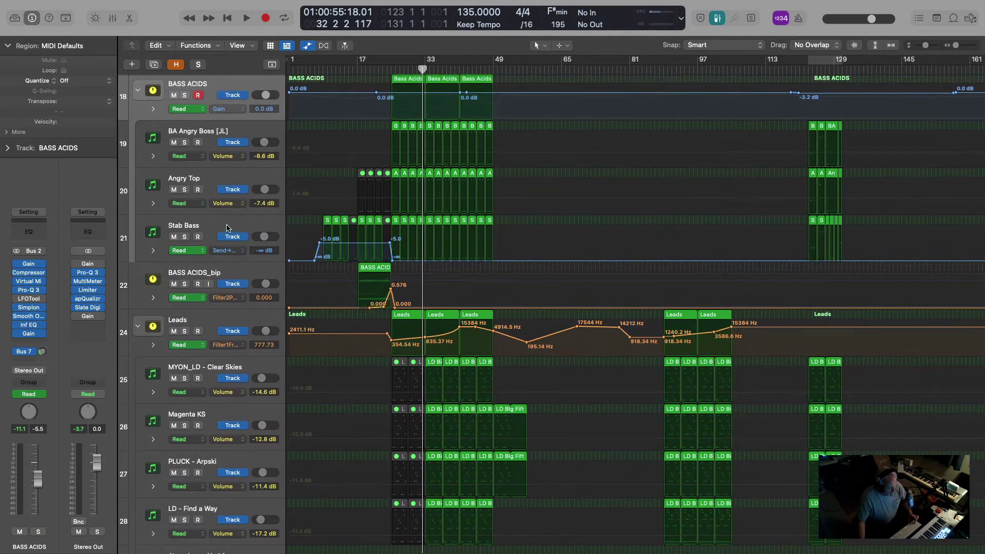
click(223, 230)
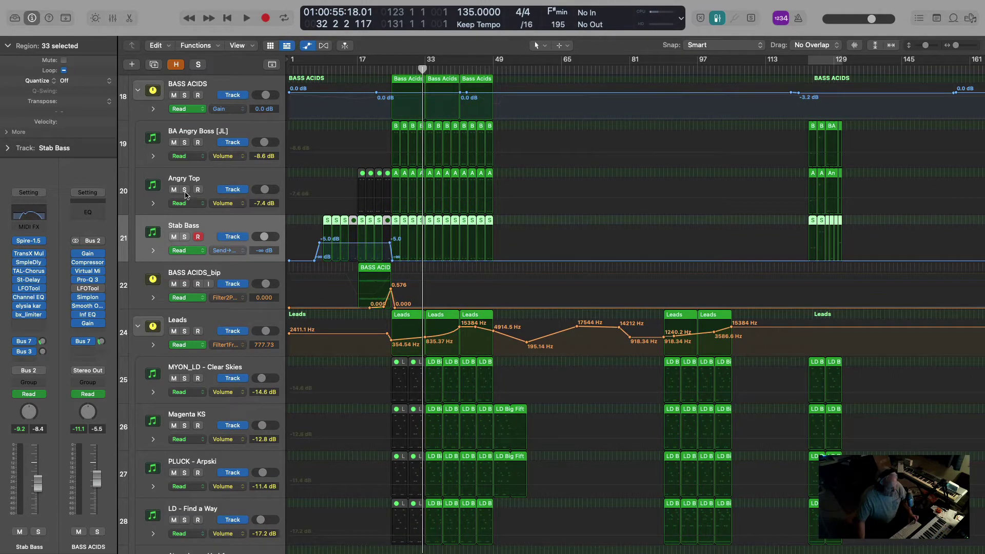
click(229, 173)
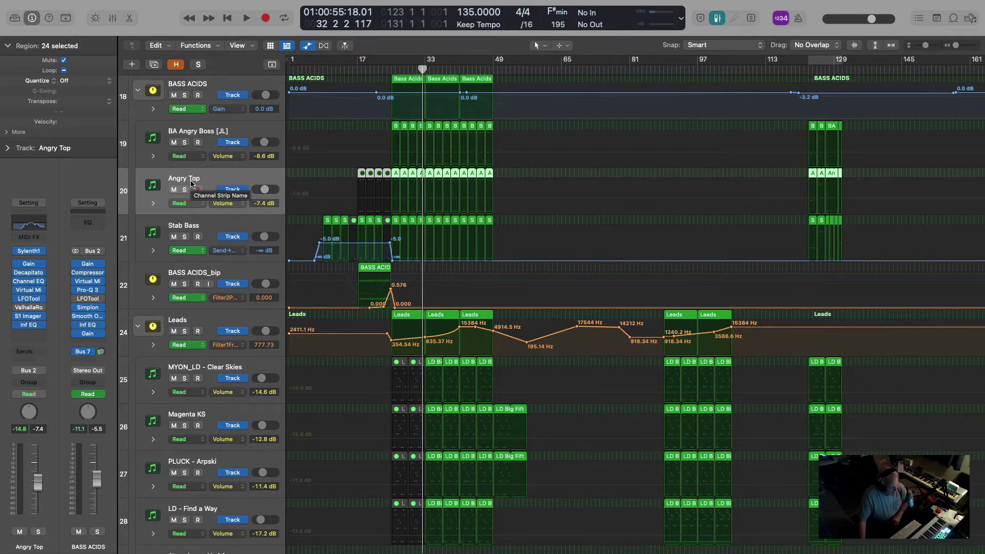
Solo the Angry Top track and play it from bar 24, stopping after a short listen
mouse_move(30, 254)
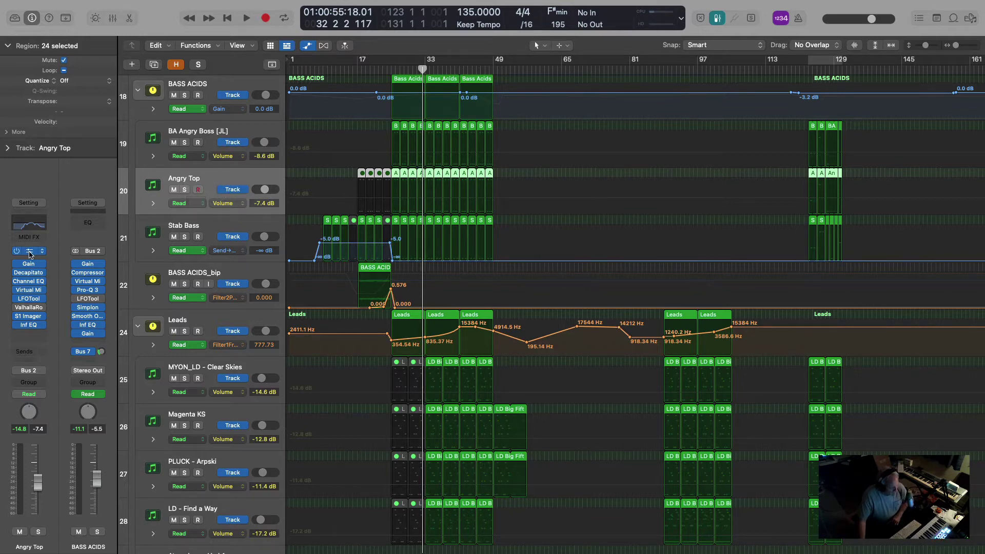
click(185, 190)
click(388, 67)
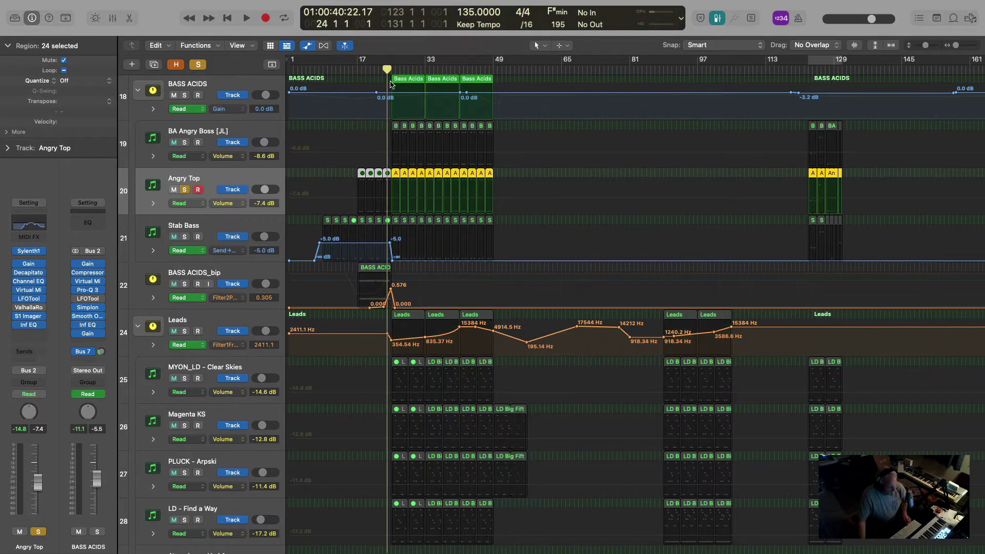
key(space)
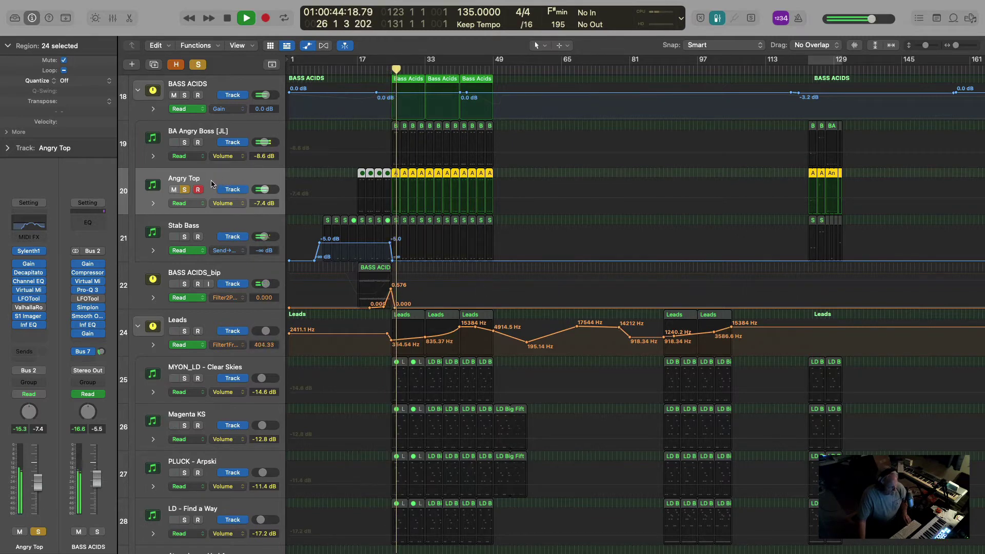
key(space)
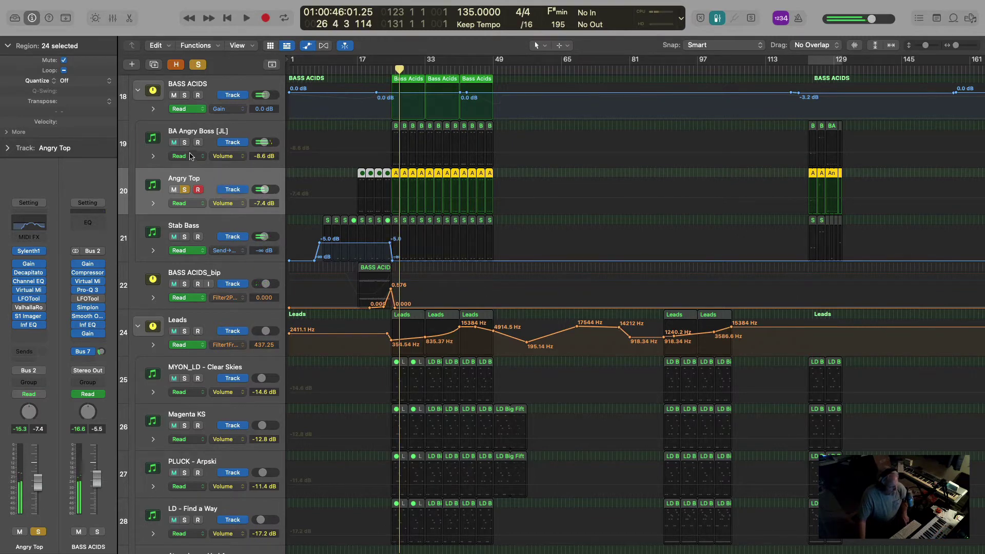
Swap the solo from Angry Top to the BA Angry Boss track, play a short passage and stop playback
click(185, 143)
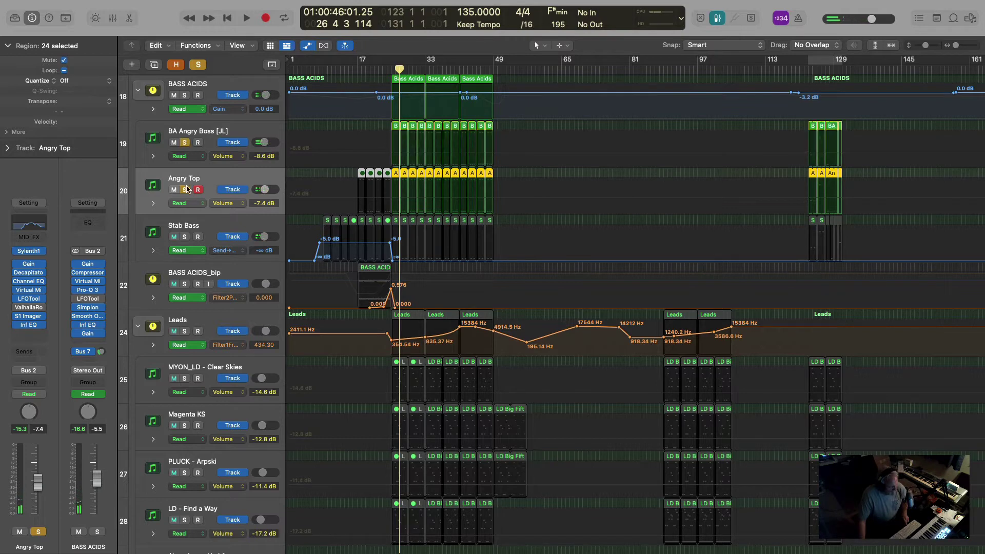
click(185, 189)
key(space)
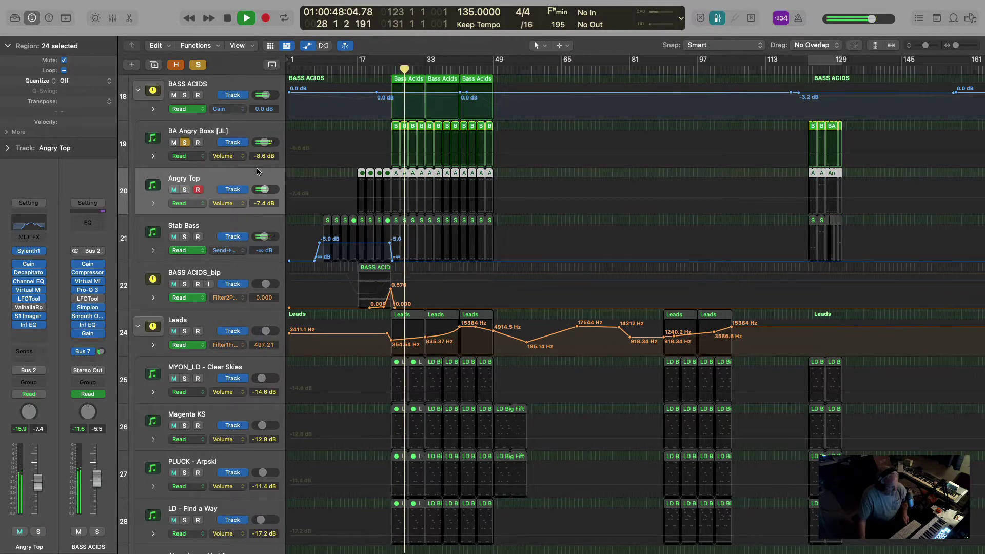
key(space)
Add Angry Top back to the solo and play from bar 28, toggling the BA Angry Boss solo to compare both layers
scroll(246, 165, up, 2)
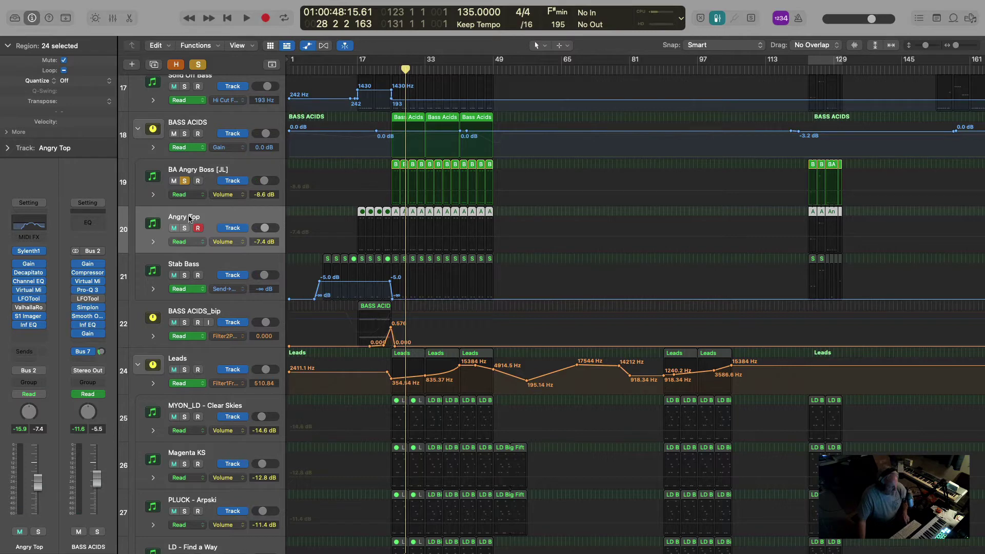
click(185, 229)
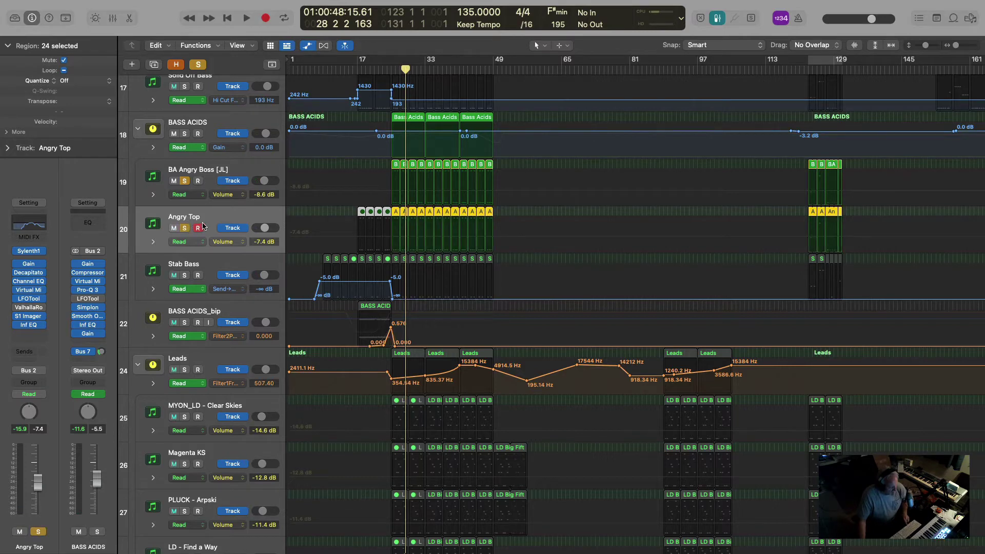
key(space)
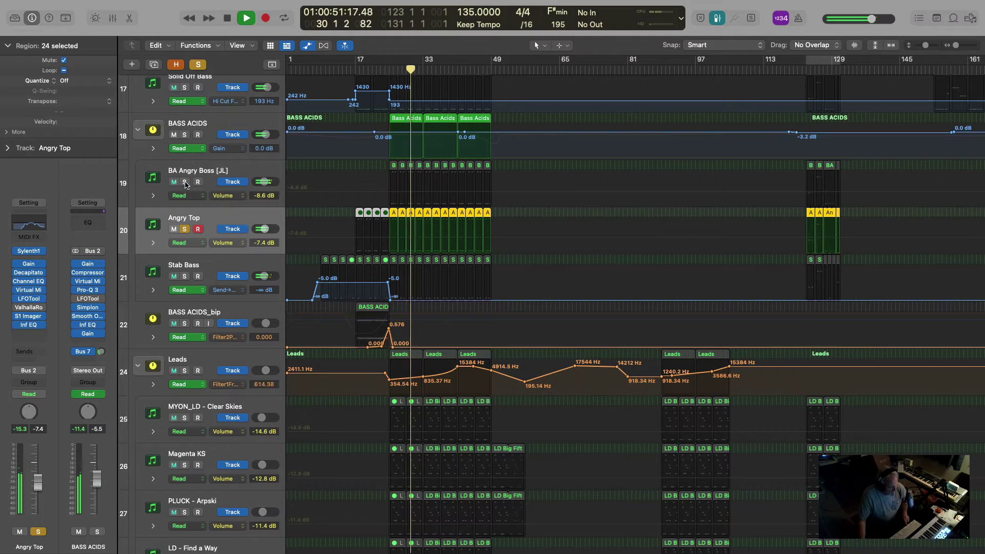
key(space)
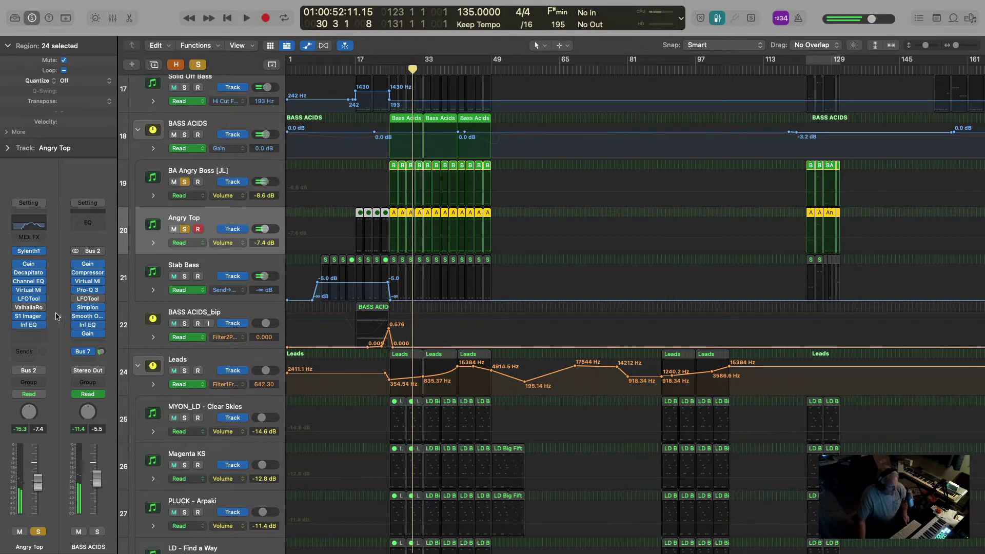
Open the S1 Imager on Angry Top, solo only that track, and set the stereo Width to 0.91 while auditioning
click(26, 317)
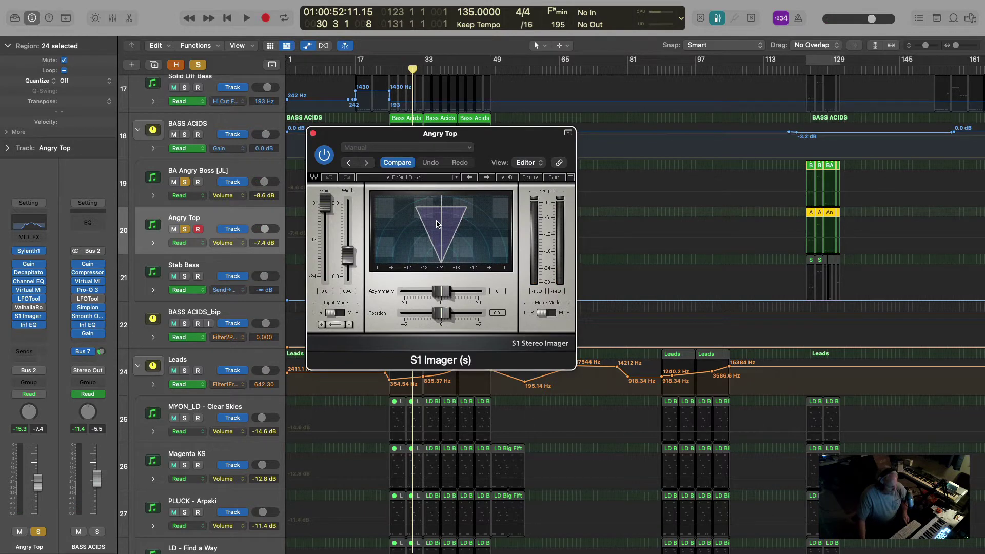
click(185, 229)
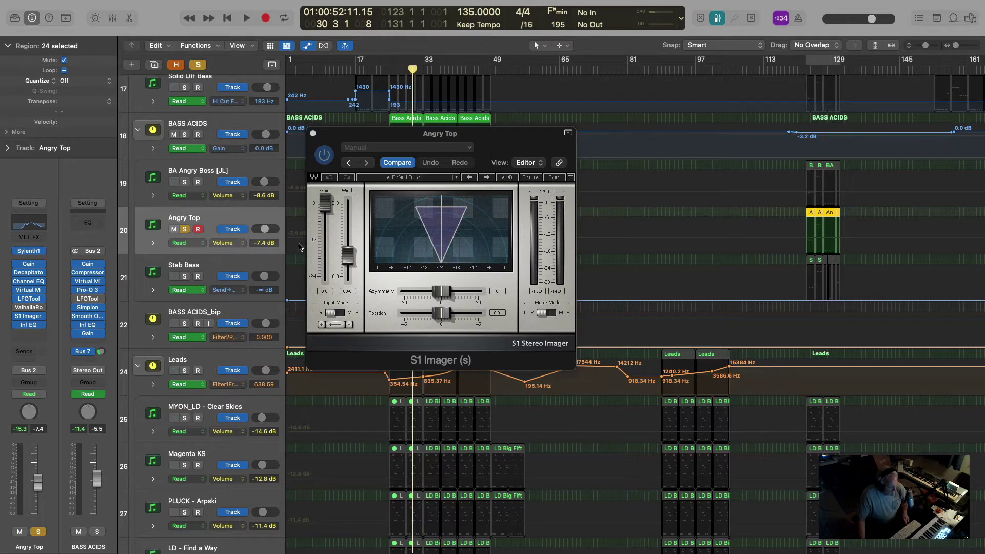
drag(349, 255, 349, 241)
key(space)
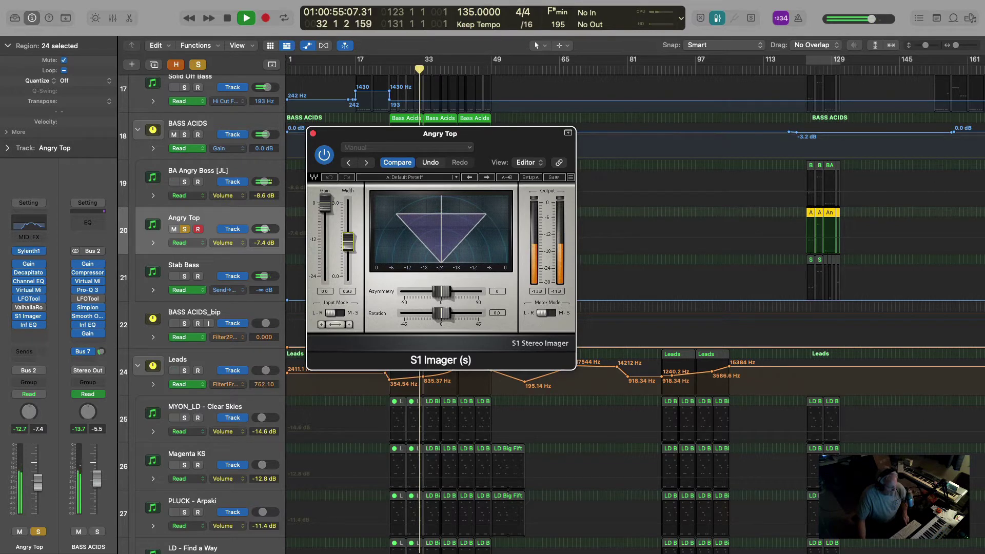
key(space)
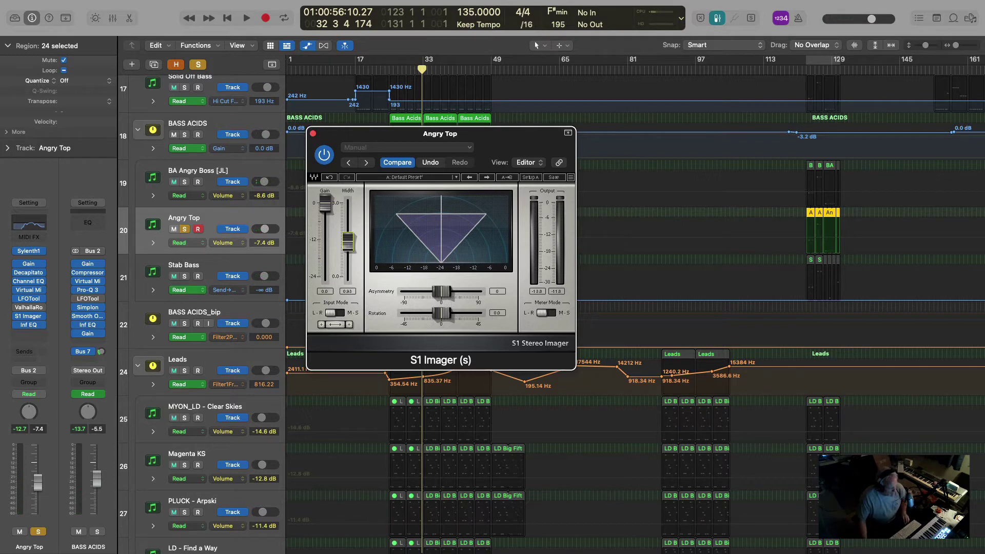
drag(347, 242, 347, 245)
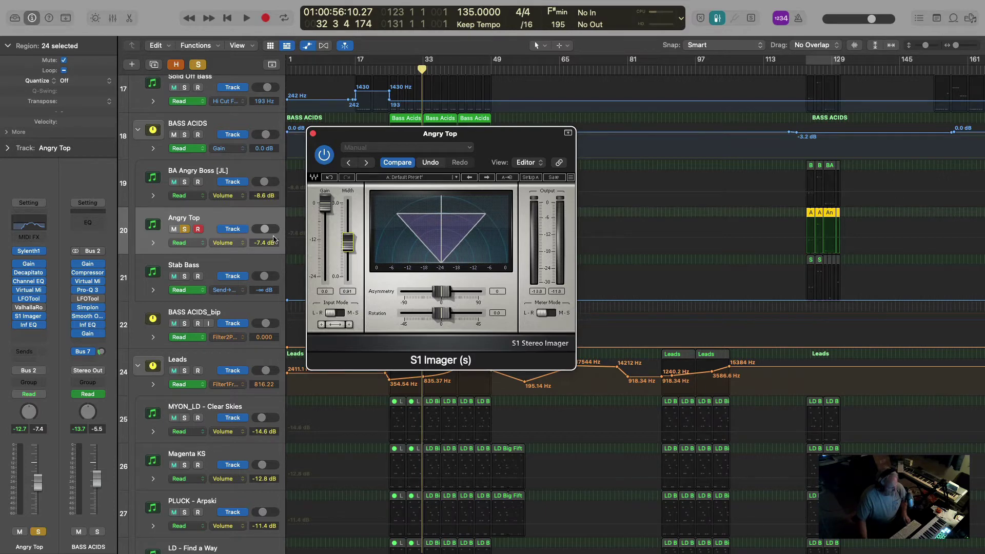
key(space)
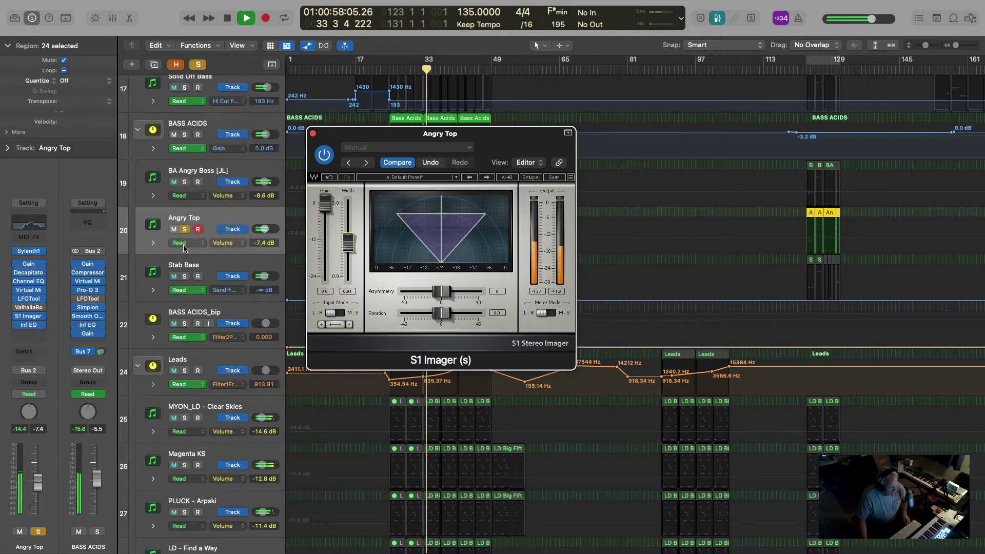
Add BA Angry Boss to the solo during playback, then stop and close the S1 Imager window
click(185, 182)
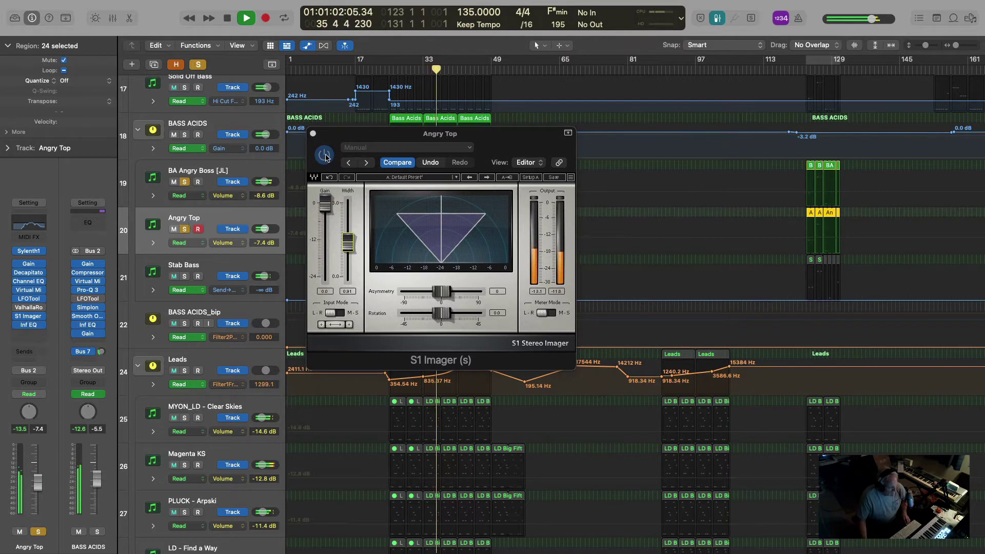
key(space)
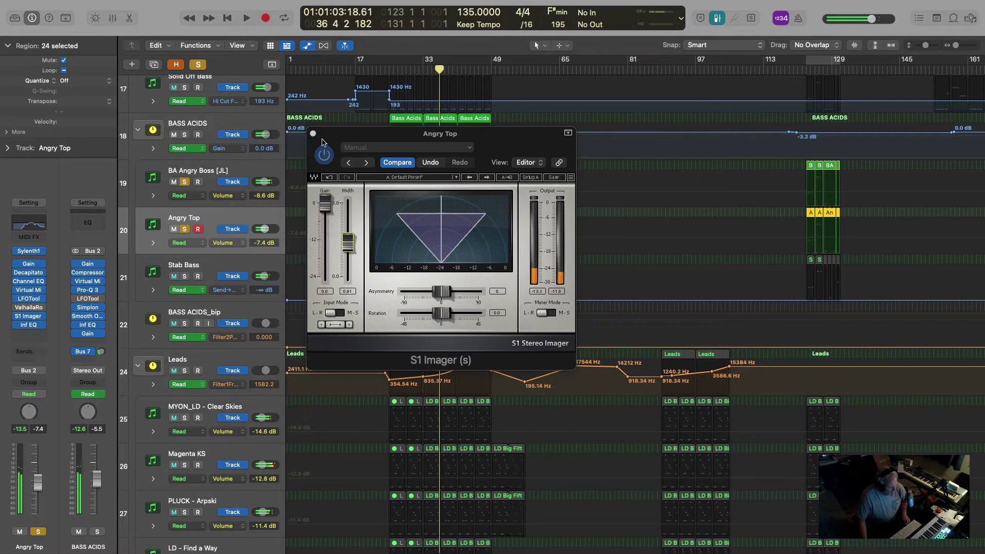
click(312, 134)
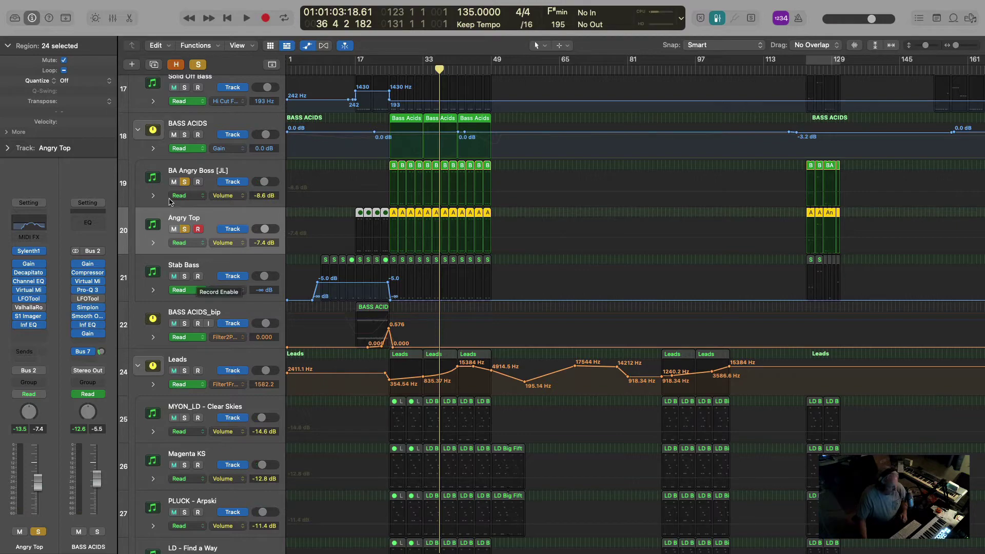
Clear all solos, hide track automation, and play the full arrangement briefly from bar 25
click(199, 65)
key(a)
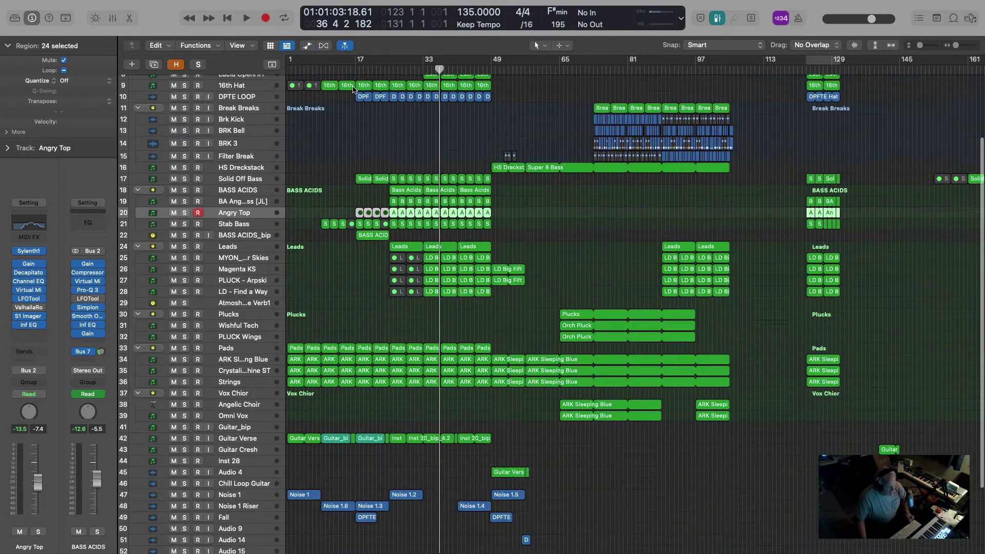
click(390, 70)
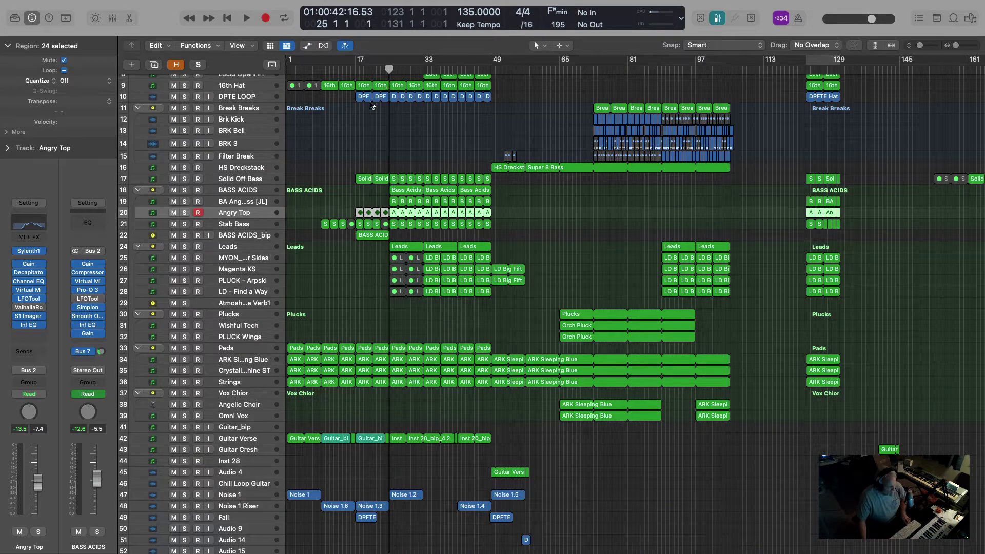
key(space)
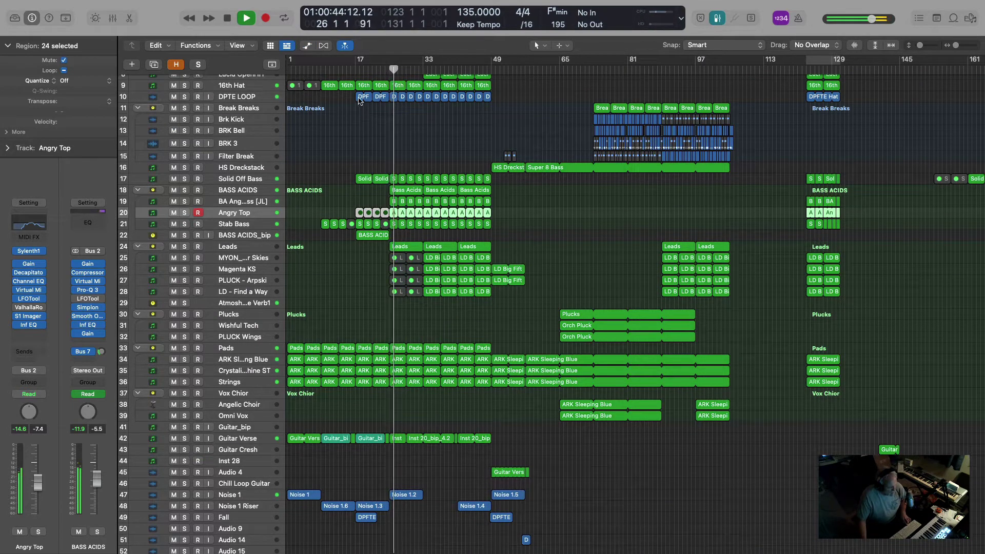
key(space)
Solo the Guitar Verse track, play it from bar 9, and briefly view its Guitar_bip.2 region's waveform in the editor
click(320, 70)
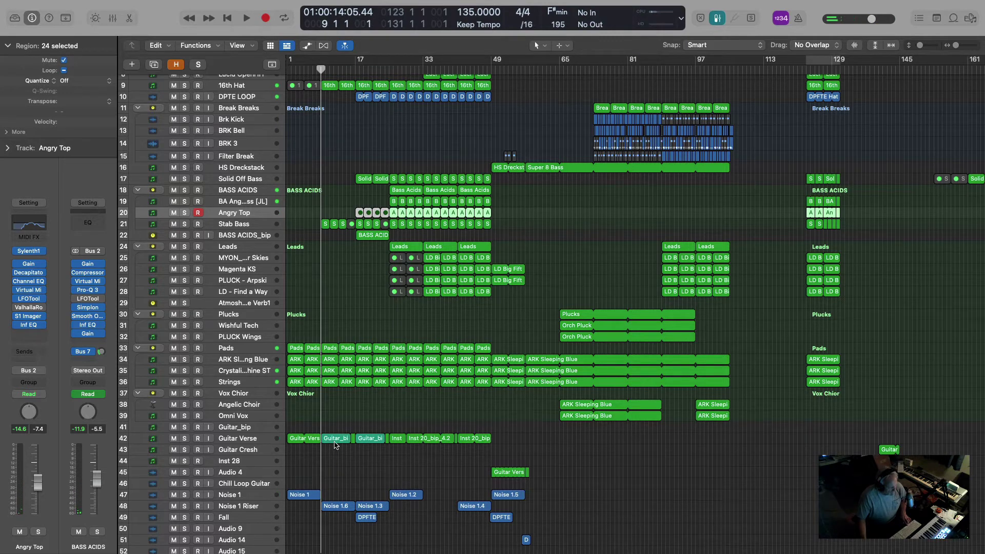
click(185, 440)
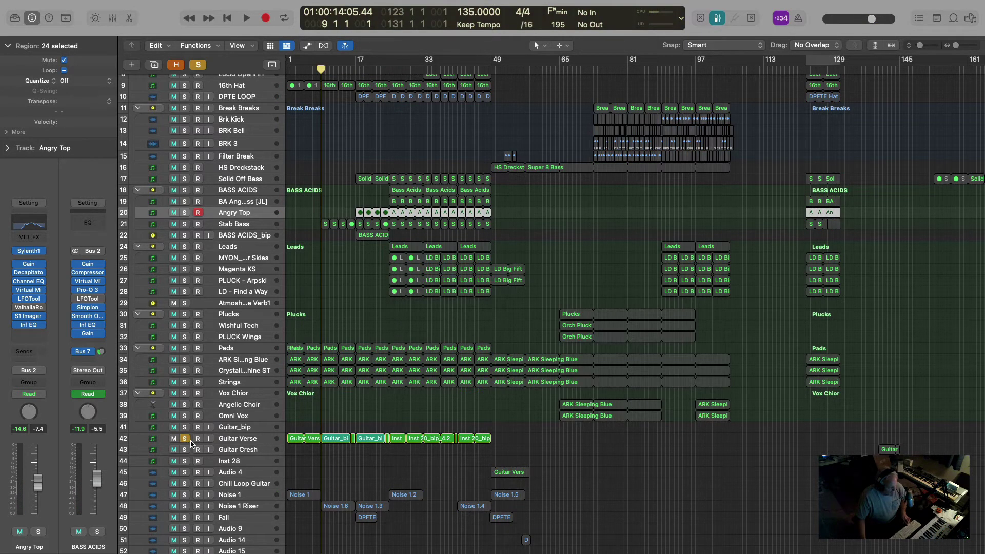
key(space)
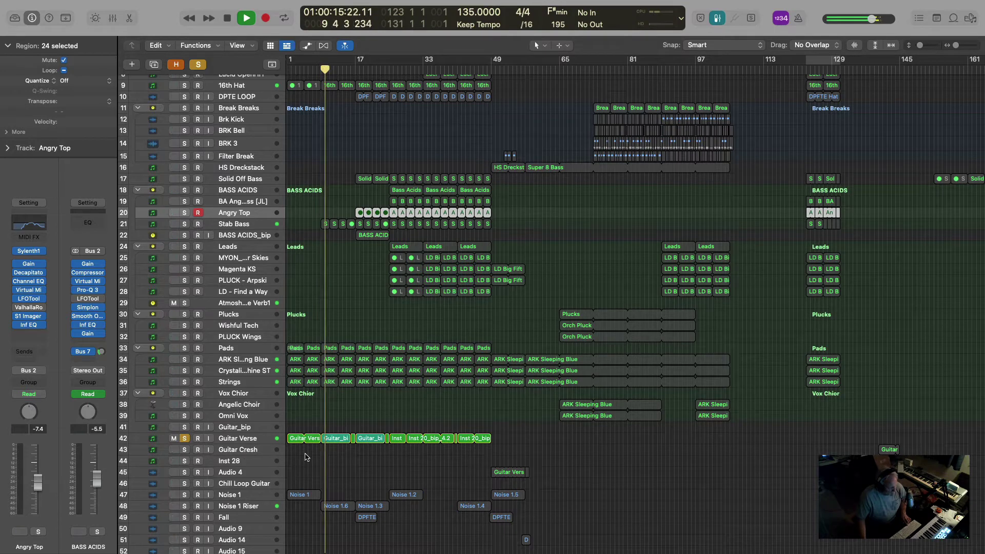
click(335, 439)
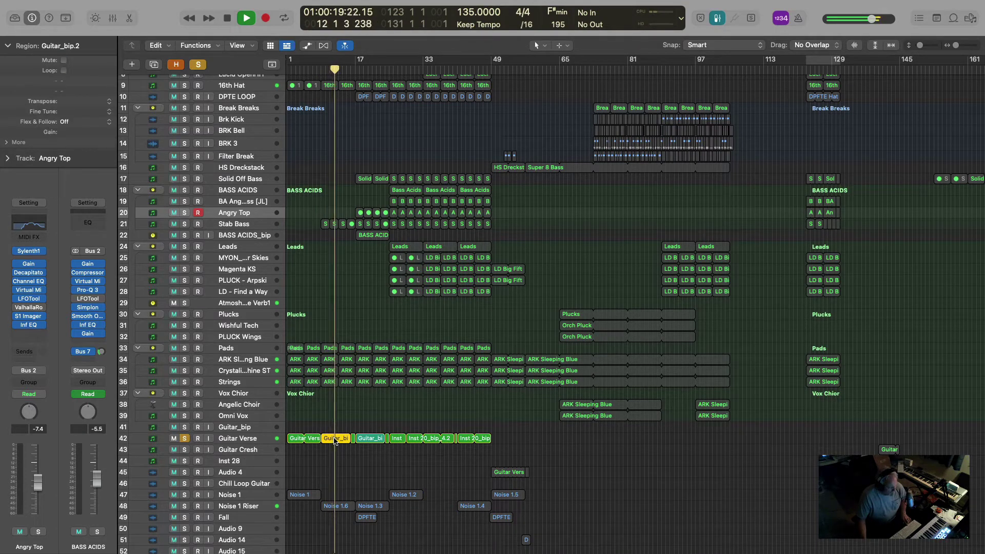
double_click(334, 439)
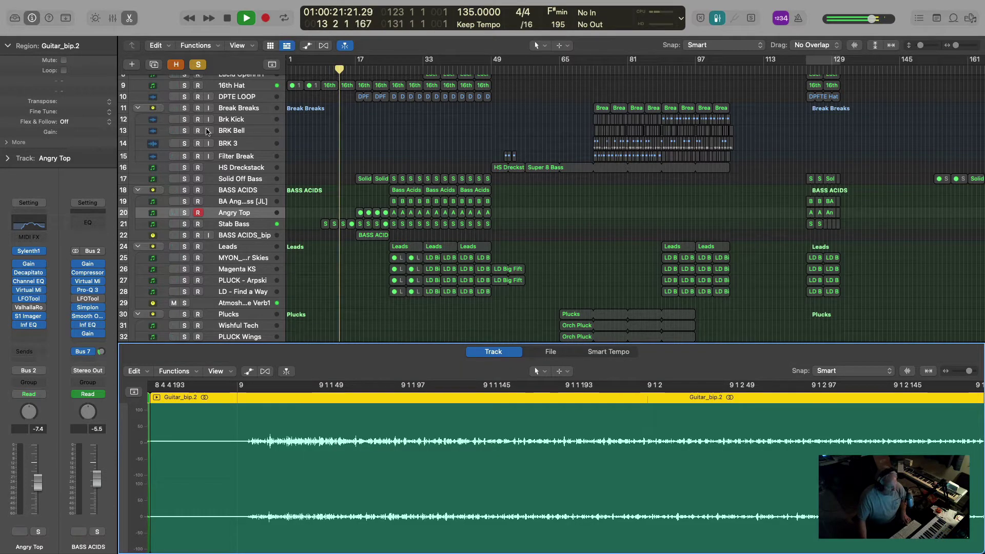
key(e)
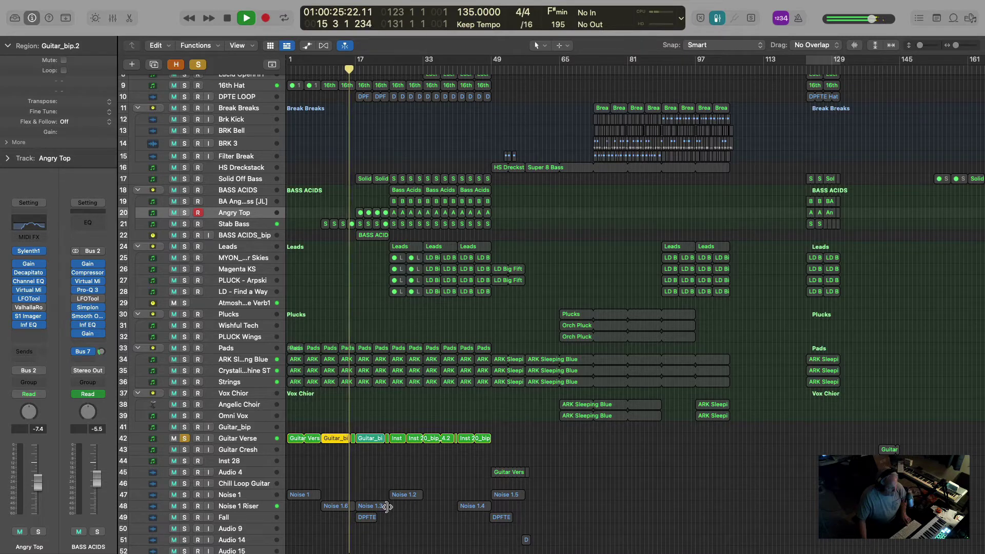
Pause and resume playback near bar 16 and remove the Guitar Verse solo to hear the full mix
key(space)
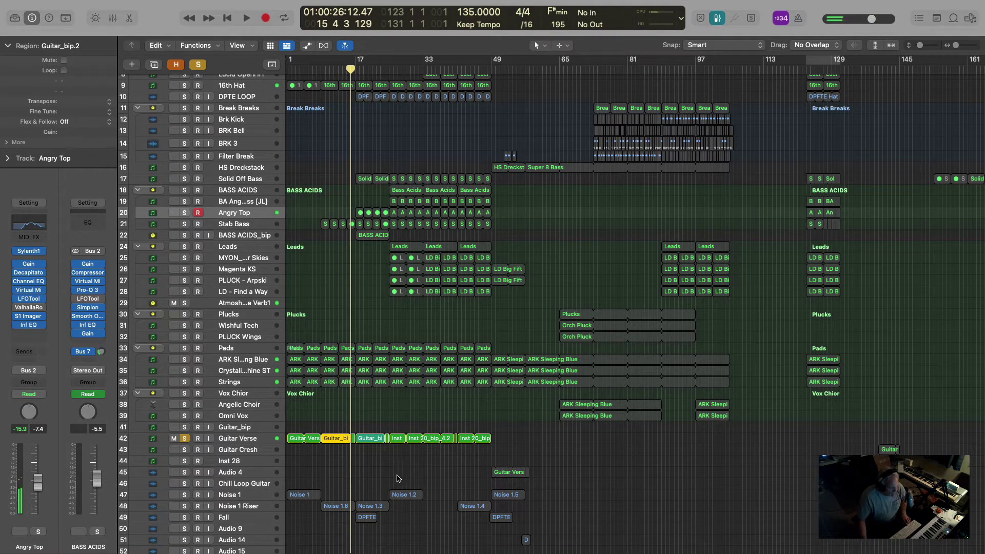
key(space)
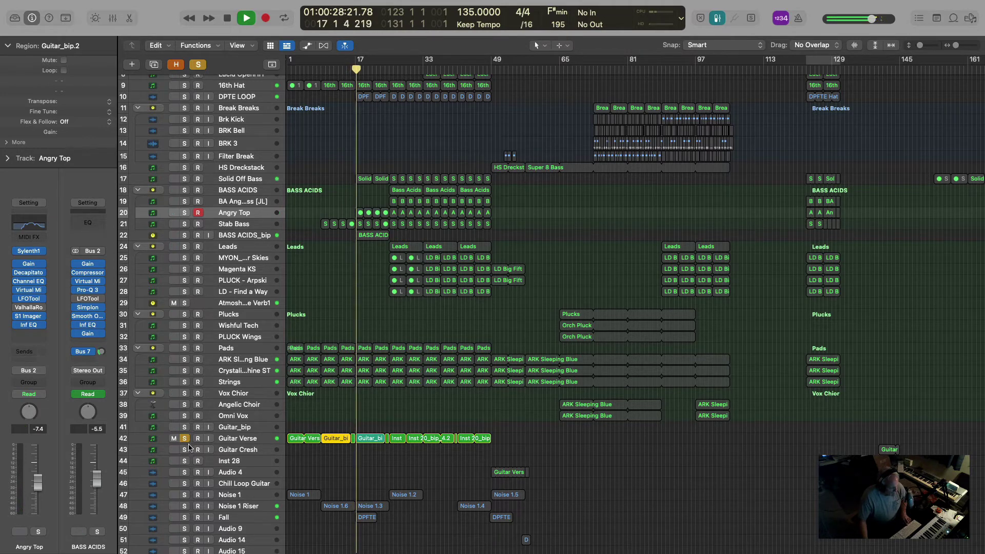
click(187, 439)
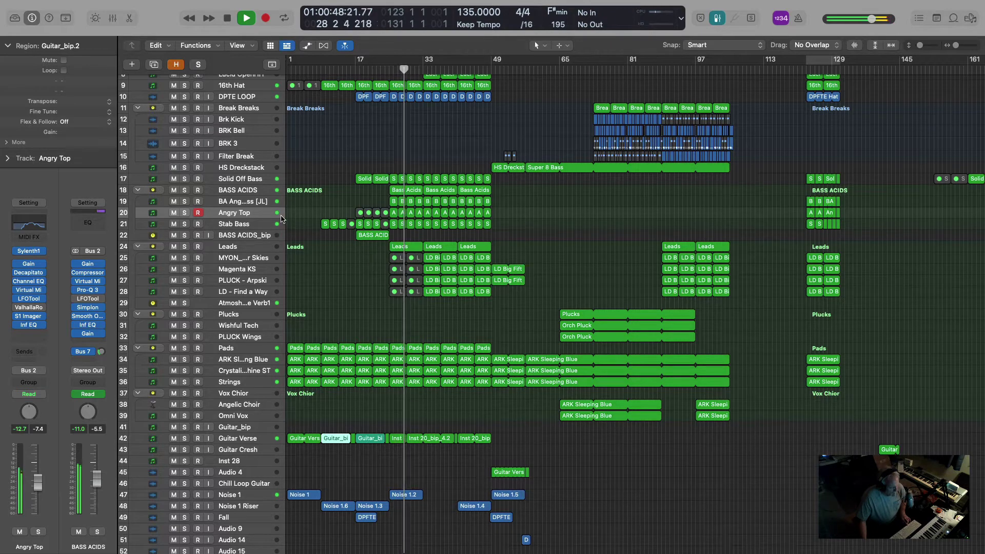
During playback, set the S1 Imager Width on the Angry Top track to 1.00 and close the plug-in
click(234, 213)
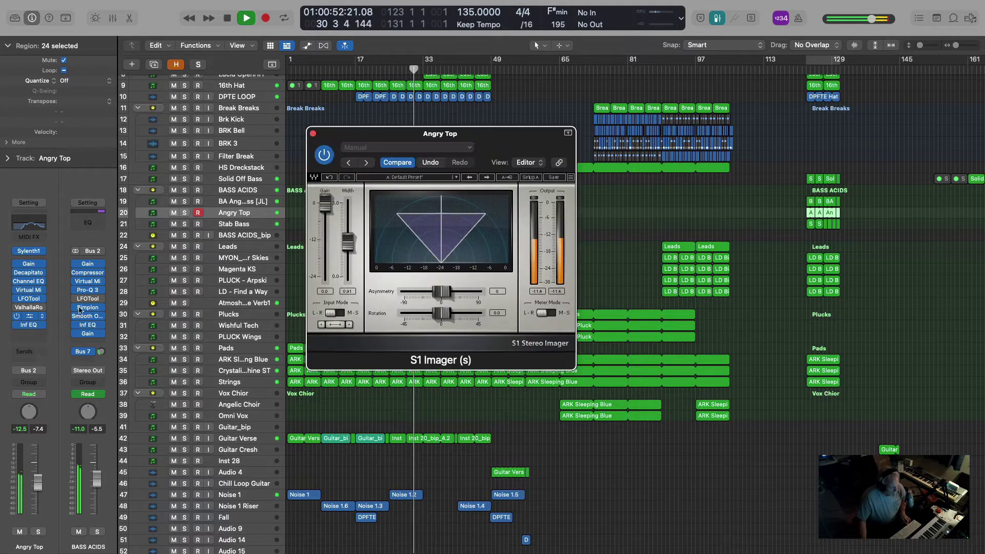
mouse_move(348, 243)
mouse_down()
mouse_move(348, 233)
mouse_move(348, 262)
mouse_move(348, 241)
mouse_up()
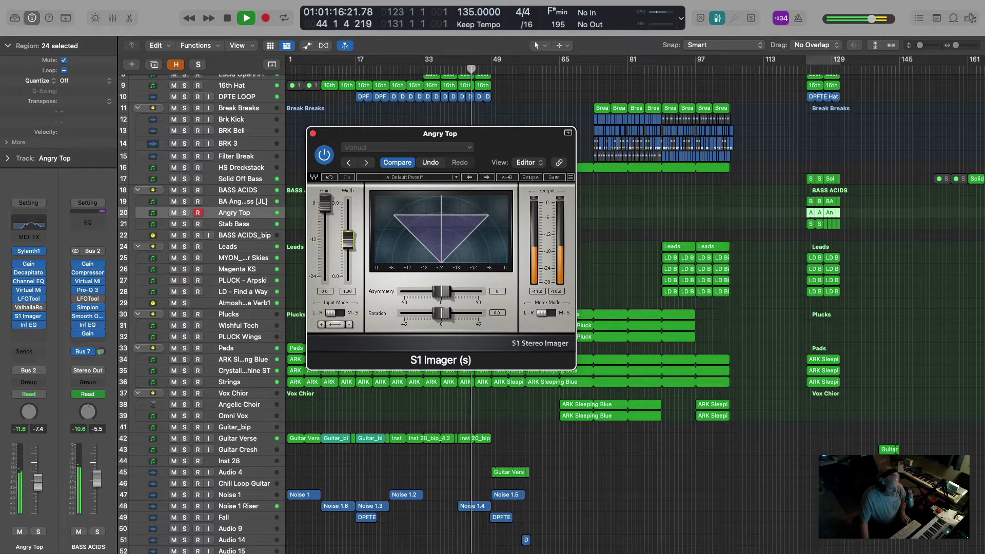
click(312, 134)
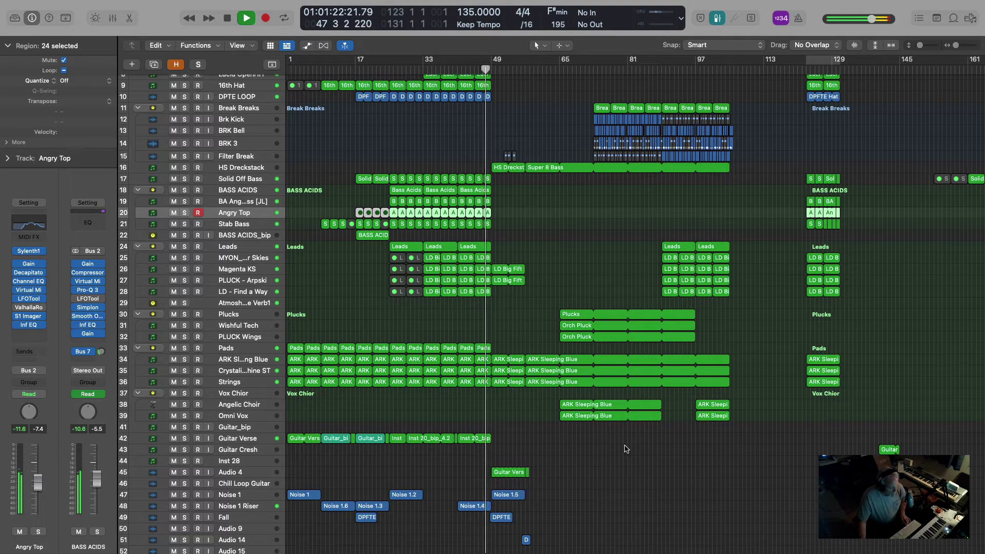
scroll(625, 448, down, 3)
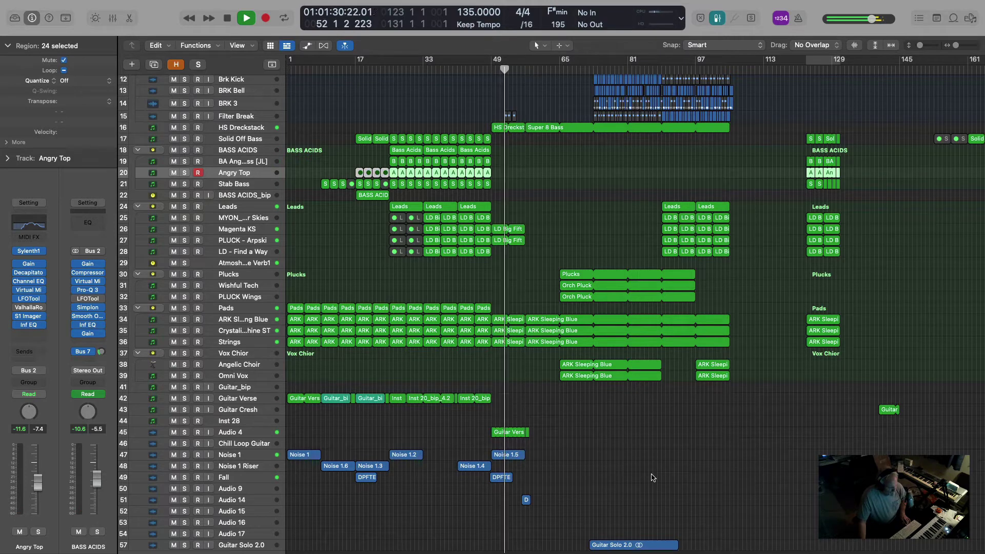
Keep the arrangement playing through the break toward bar 71 and select the Audio 15 track
scroll(639, 471, down, 2)
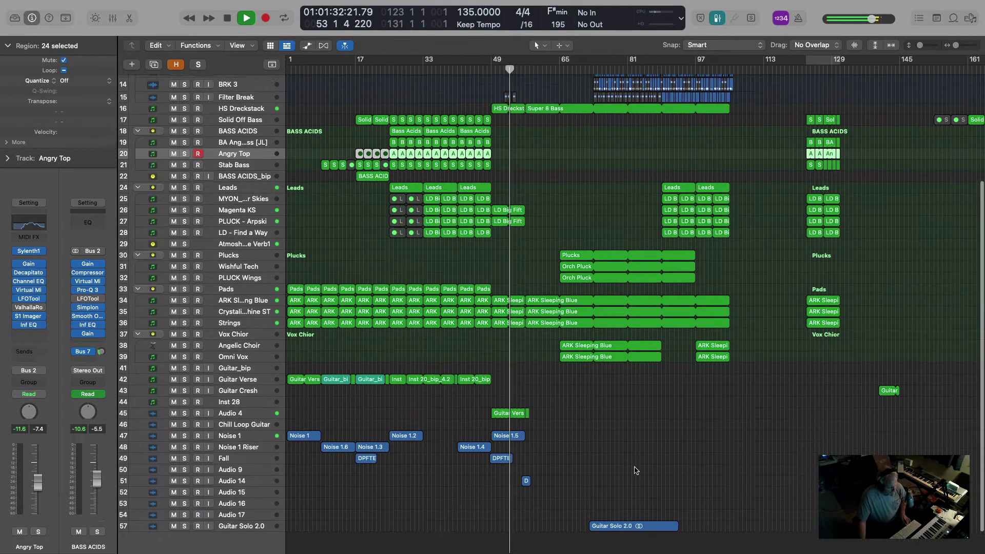
scroll(635, 470, down, 3)
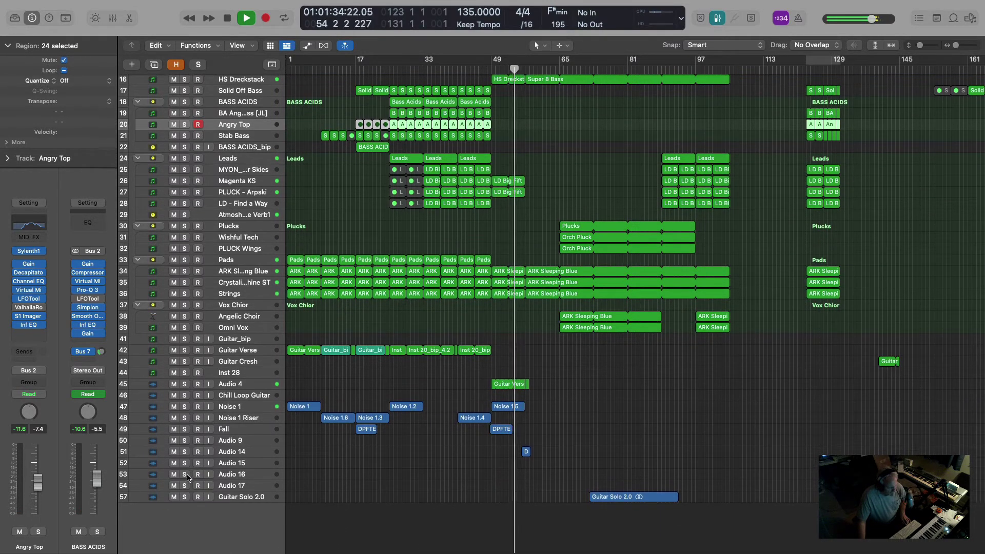
click(229, 463)
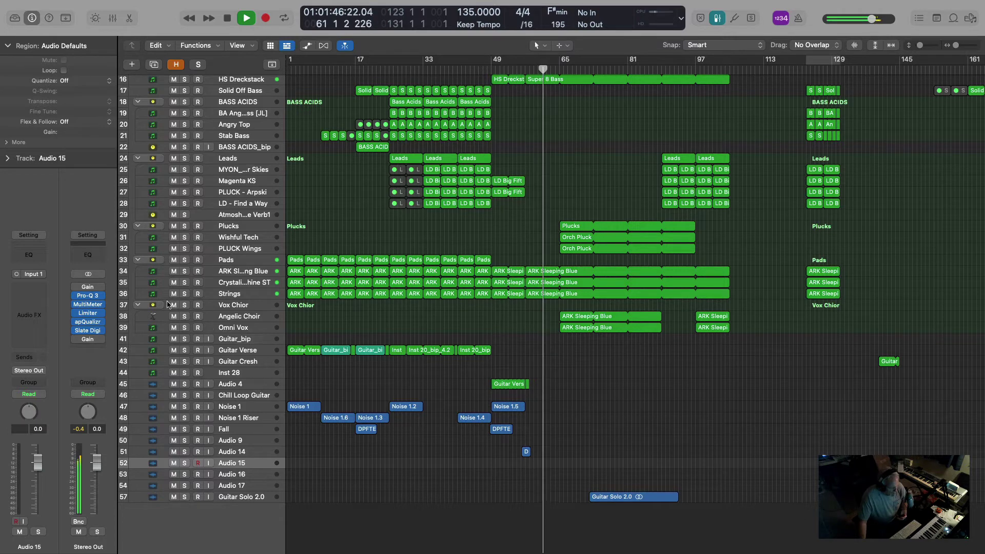
click(75, 339)
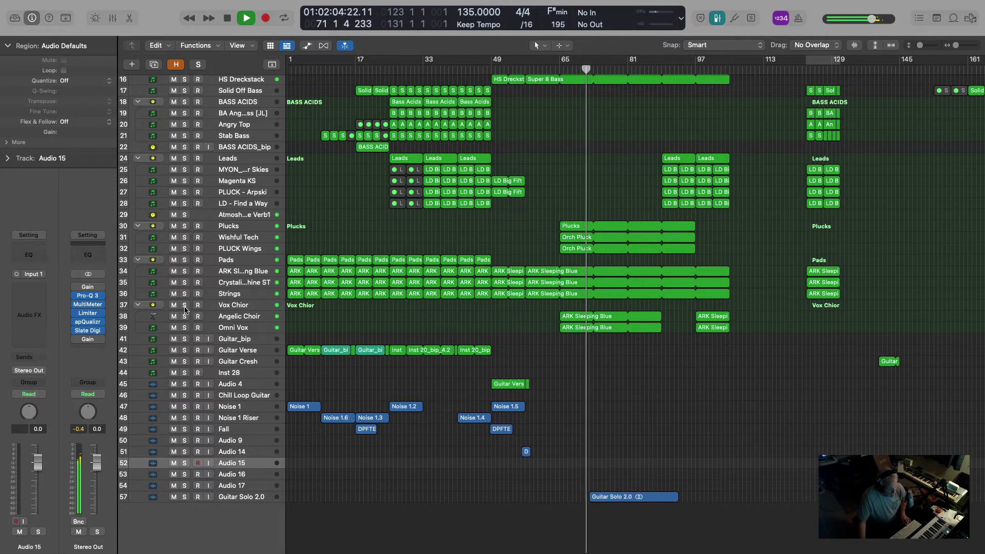
scroll(444, 458, down, 1)
scroll(444, 458, up, 1)
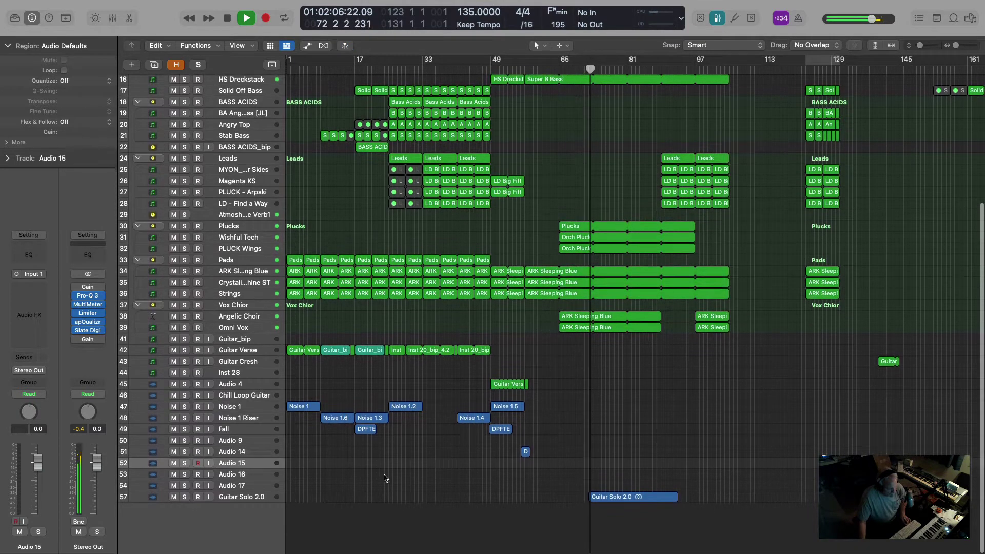
Solo the Guitar Solo 2.0 track briefly to hear it alone, stop playback near bar 77, and leave the track unsoloed
click(183, 496)
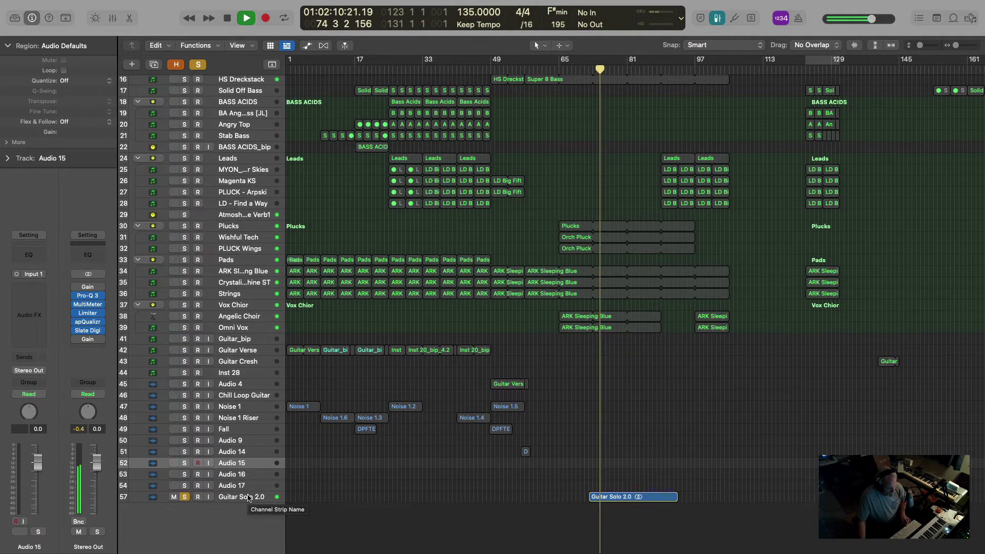
click(184, 497)
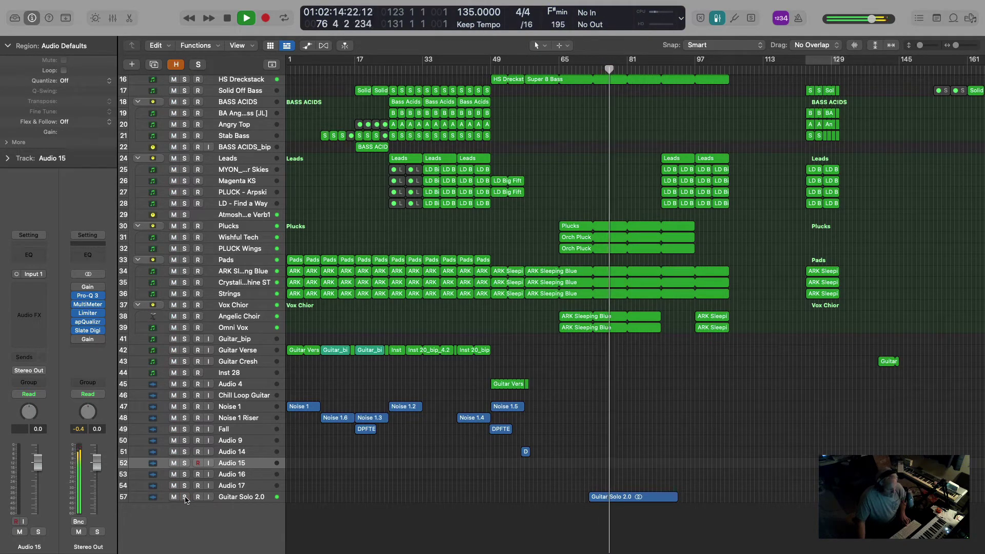
key(space)
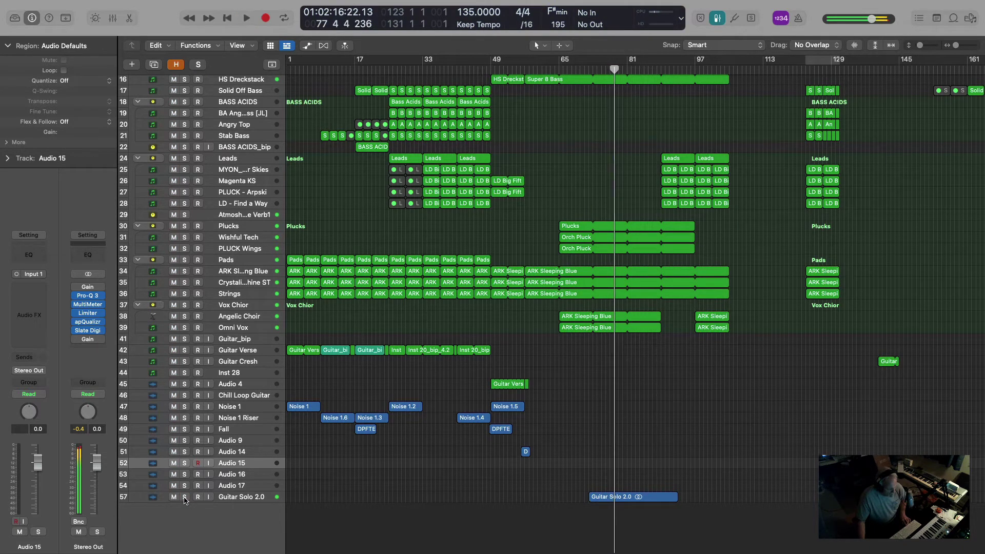
click(185, 496)
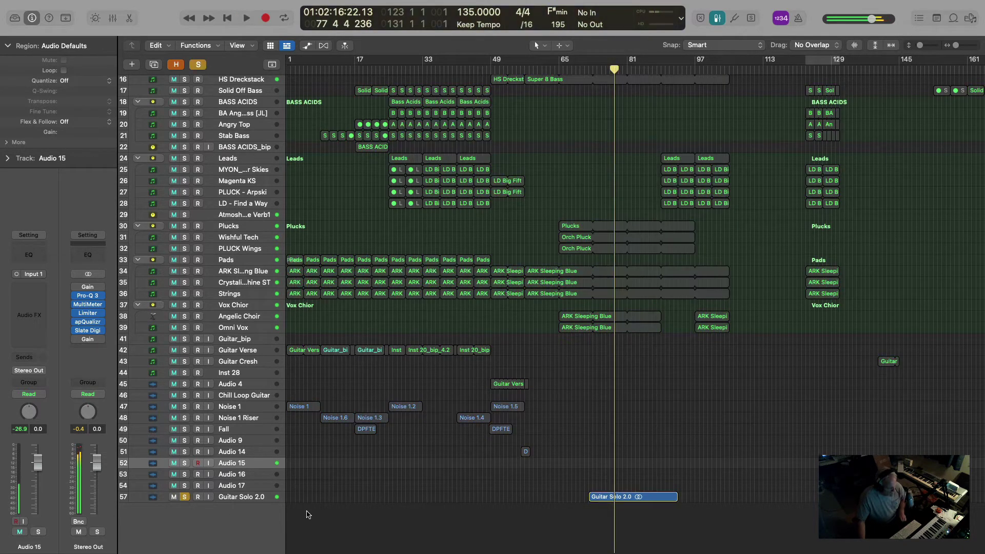
click(185, 497)
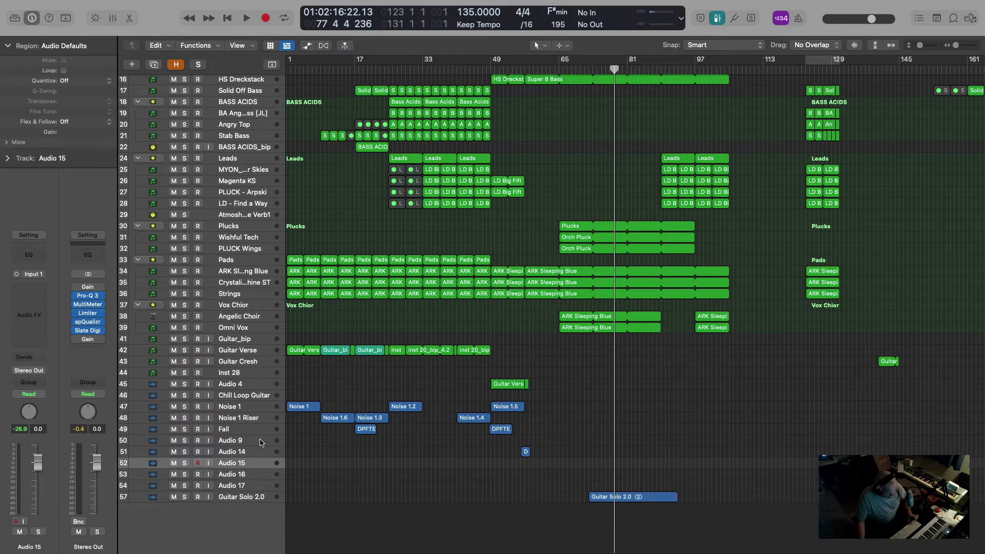
Show the hidden tracks and audition Inst 29, viewing its External Instrument settings and unmuting it briefly before muting it again
key(h)
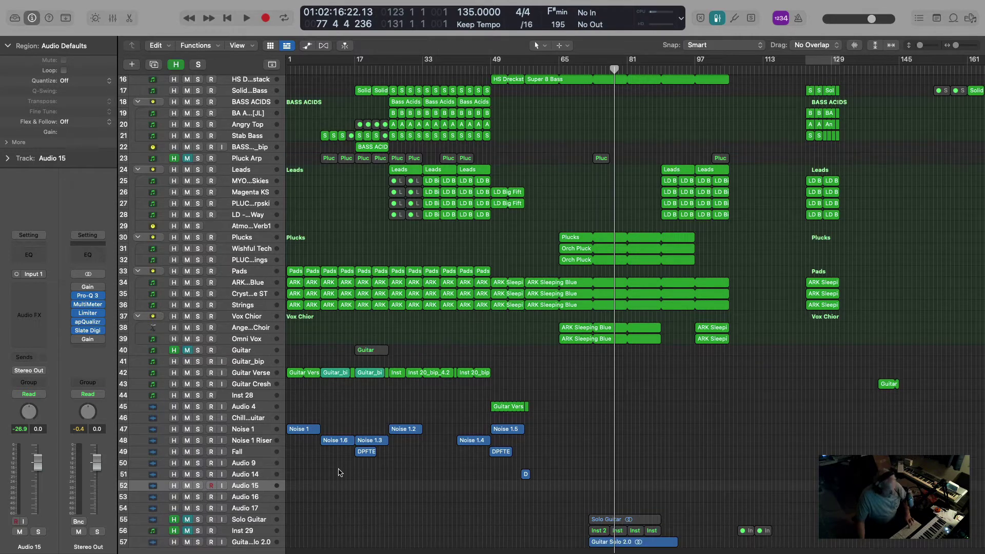
scroll(338, 469, down, 3)
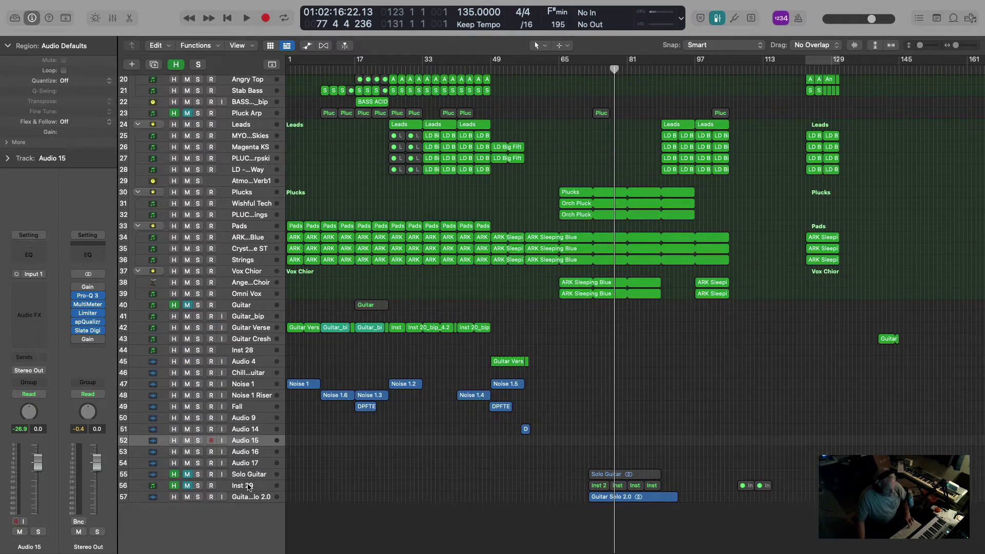
click(248, 485)
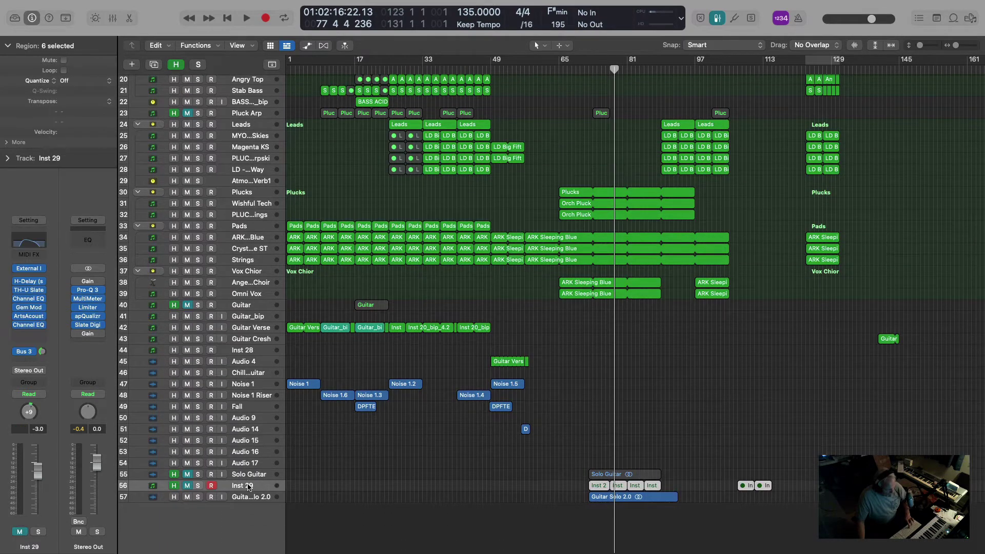
click(31, 271)
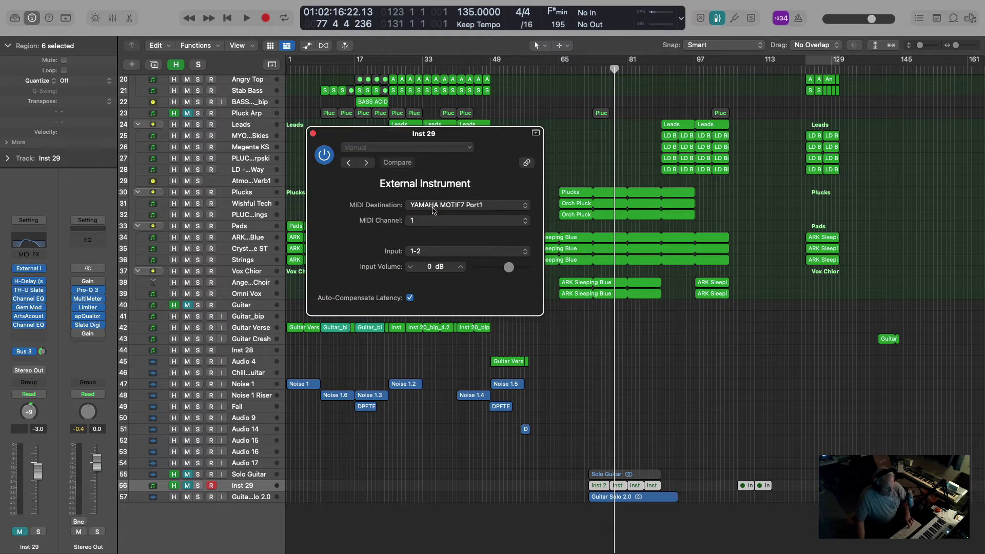
click(313, 134)
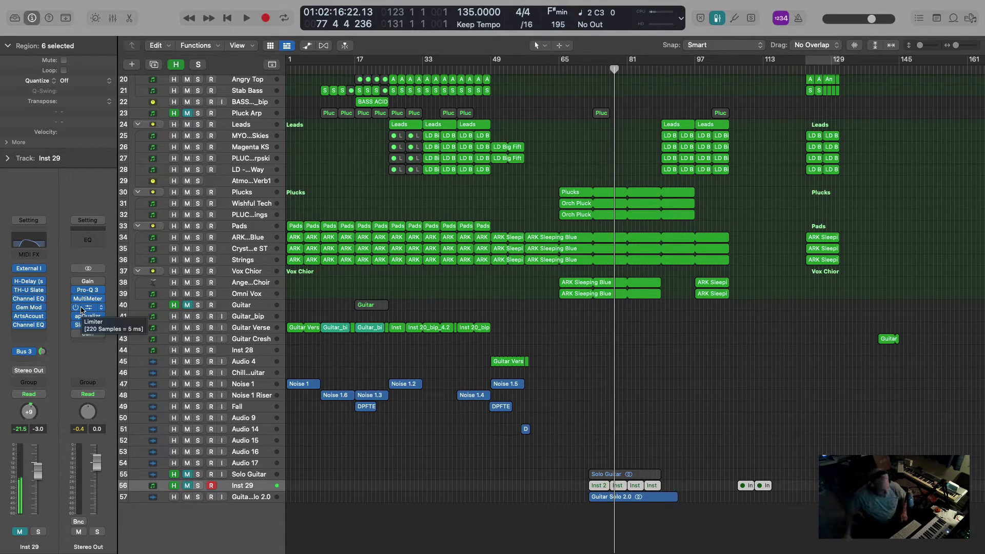
click(187, 485)
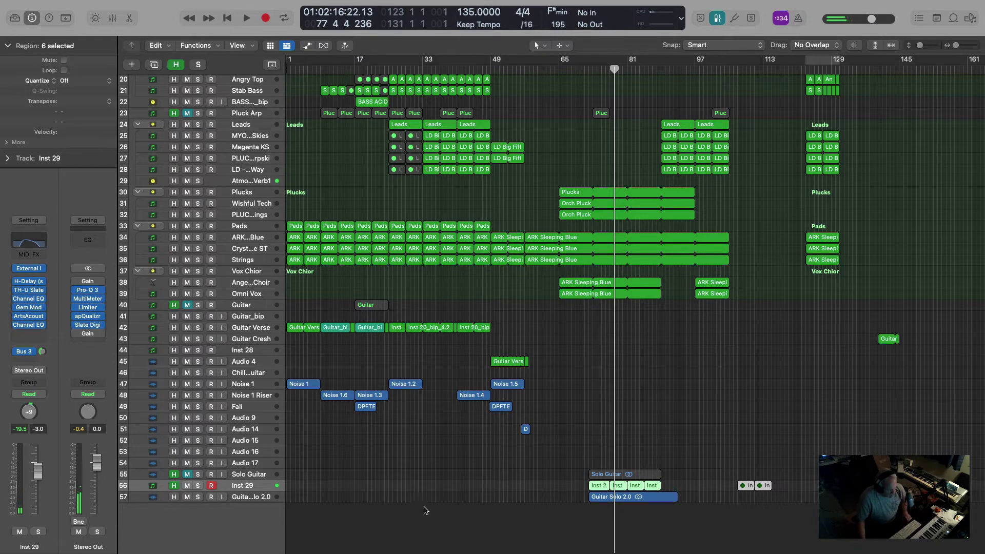
click(186, 486)
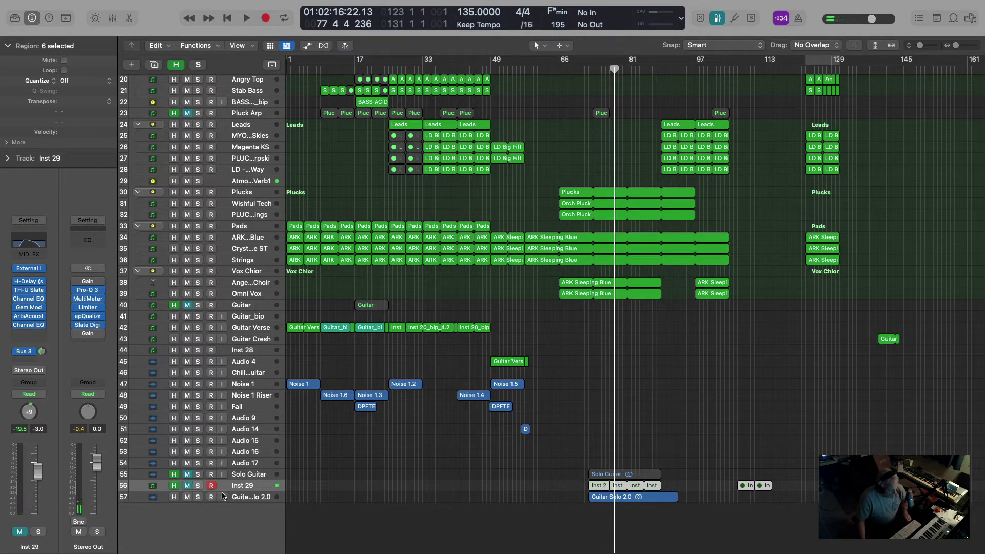
Play the full mix and jump playback to bar 65, back to bar 49, and again to bar 65
key(space)
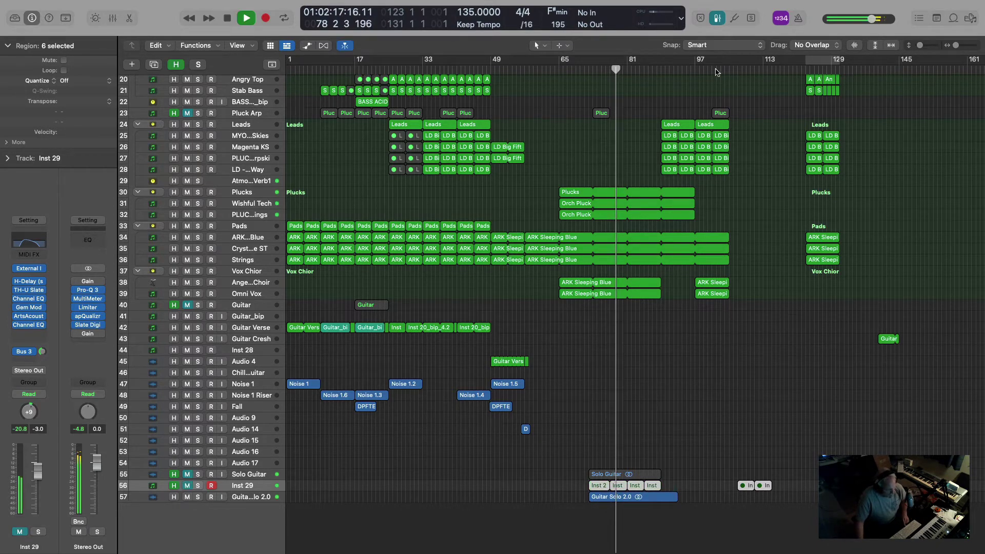
click(558, 70)
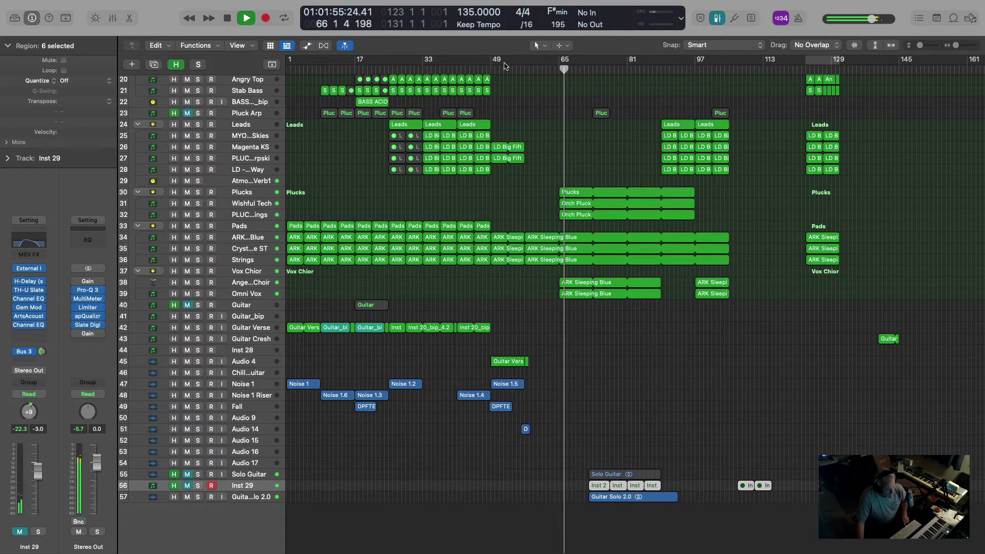
click(489, 68)
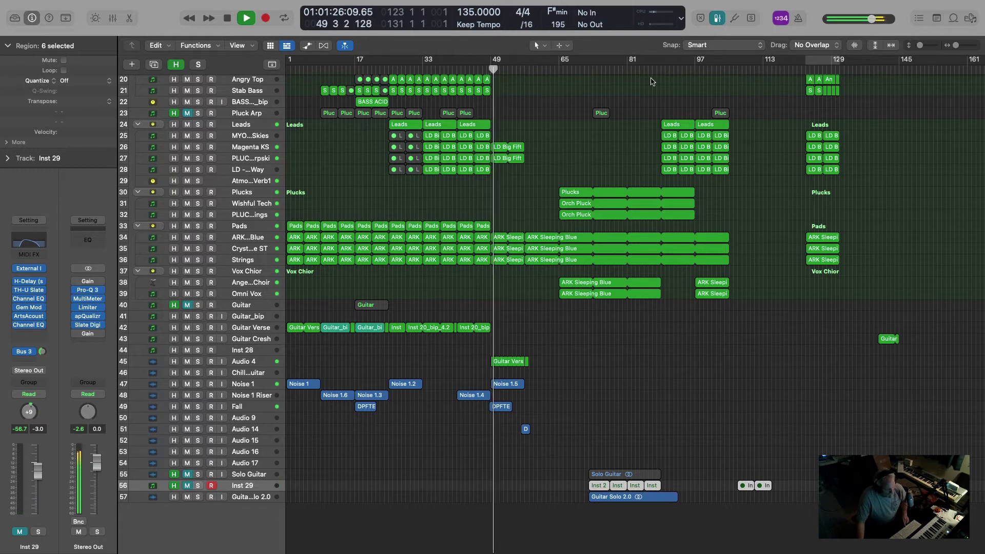
click(560, 69)
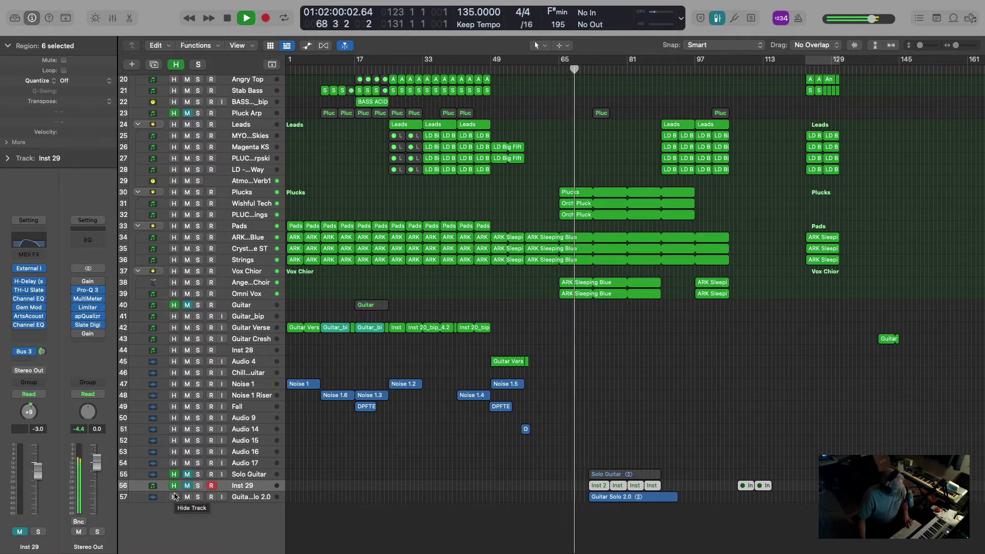
Conceal the hidden tracks, listen to the Guitar Solo 2.0 entry, clear the region selection, and stop playback near bar 74
key(h)
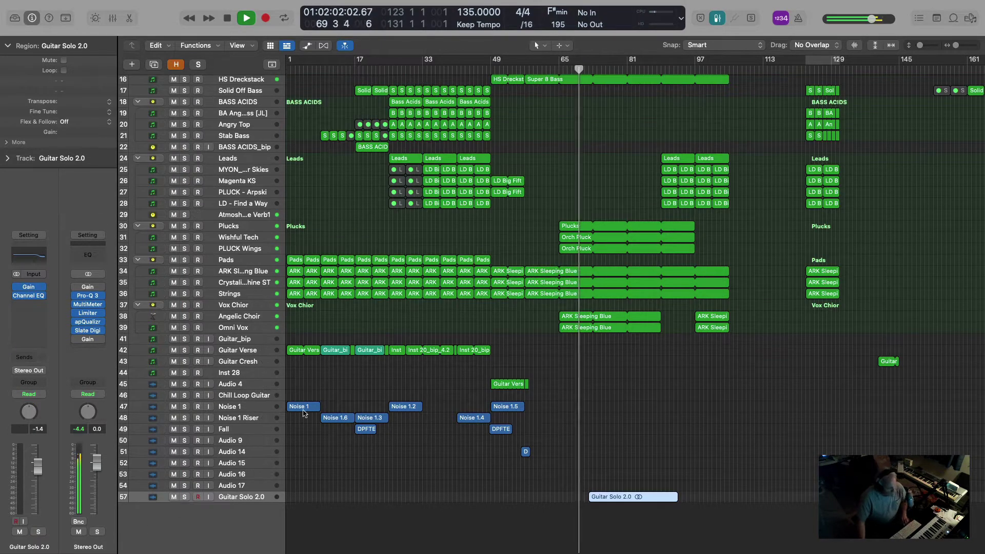
scroll(725, 352, up, 3)
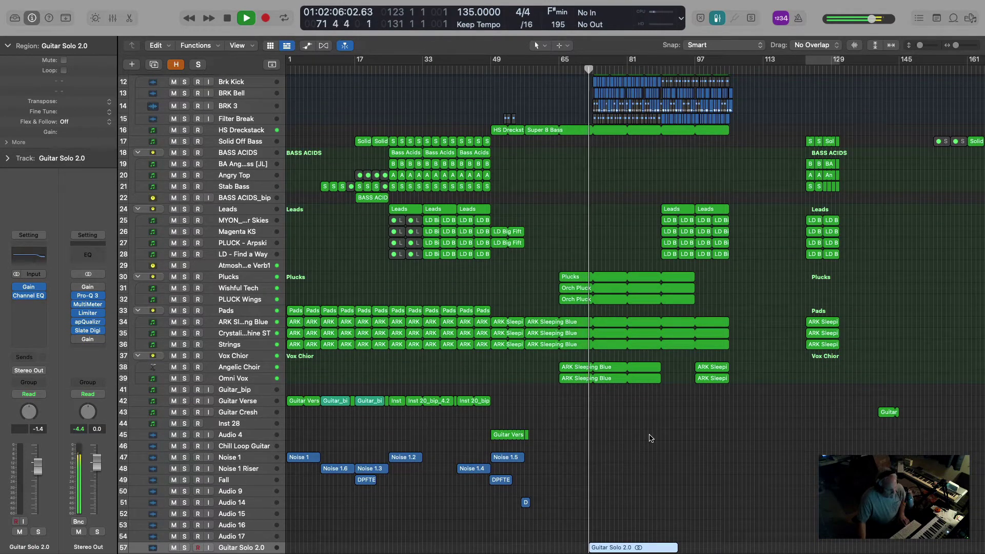
scroll(523, 479, down, 3)
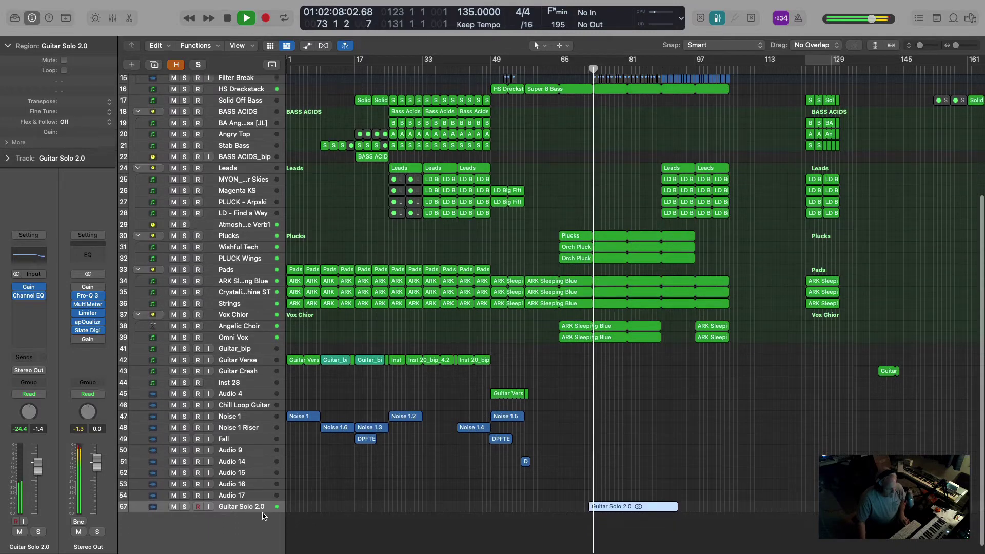
click(367, 509)
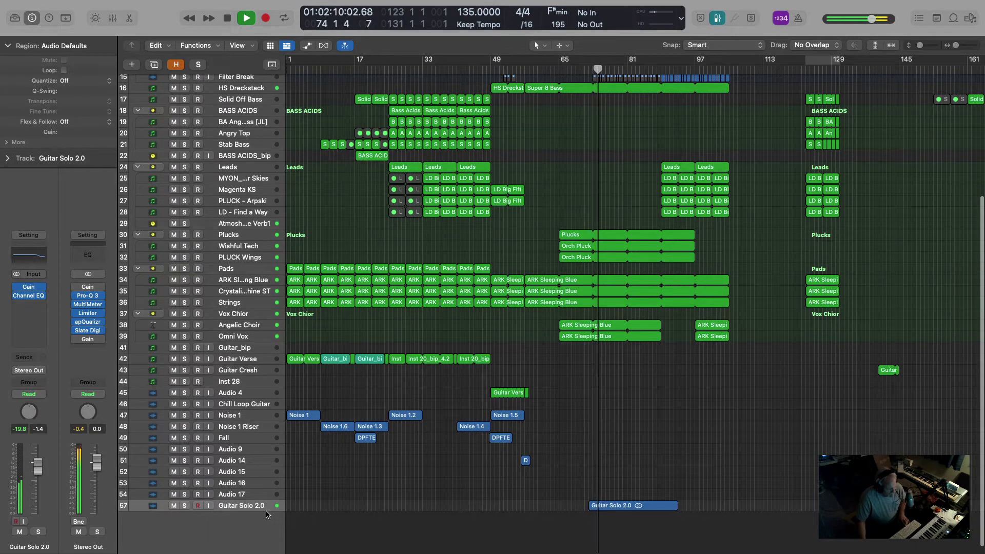
key(space)
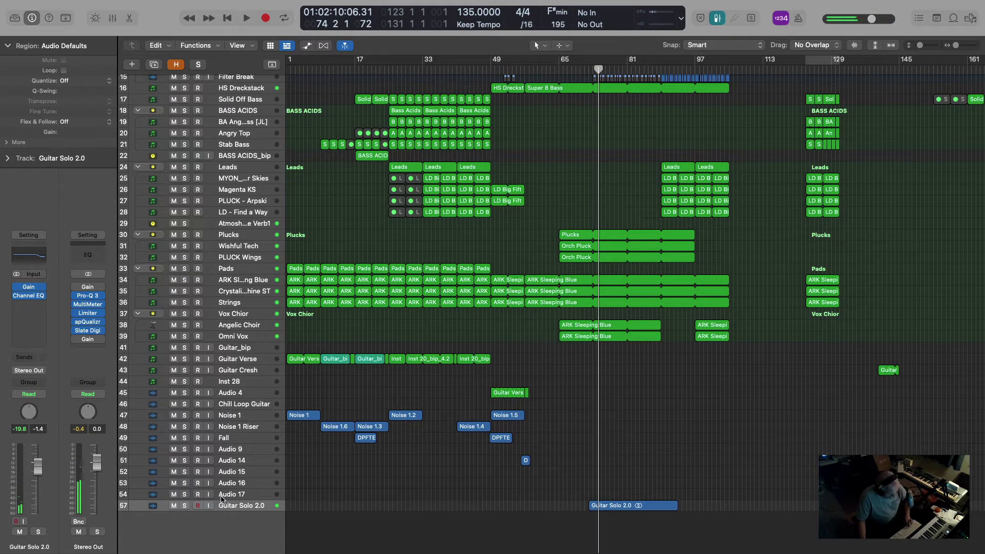
Show the hidden tracks again, select Inst 29, and unmute it
key(h)
click(244, 533)
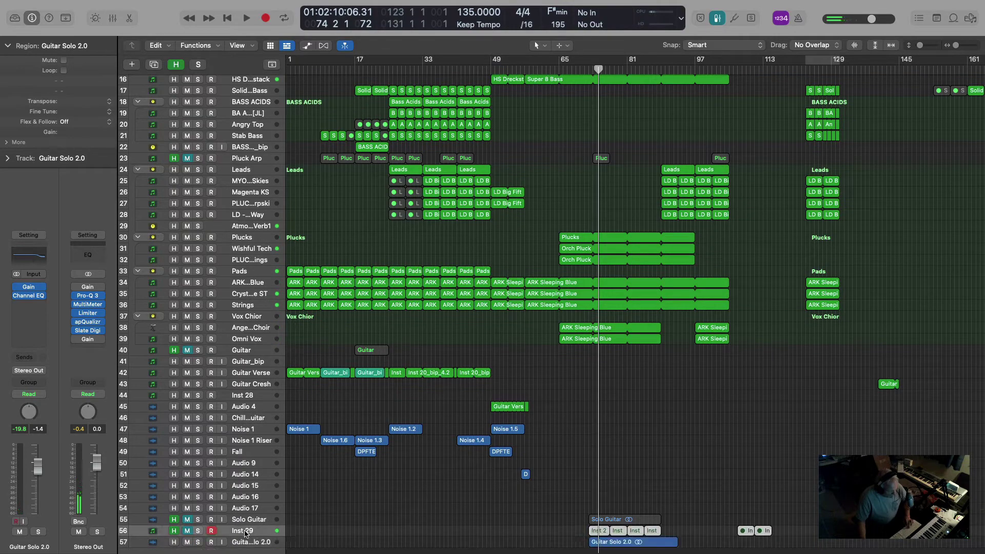
click(187, 531)
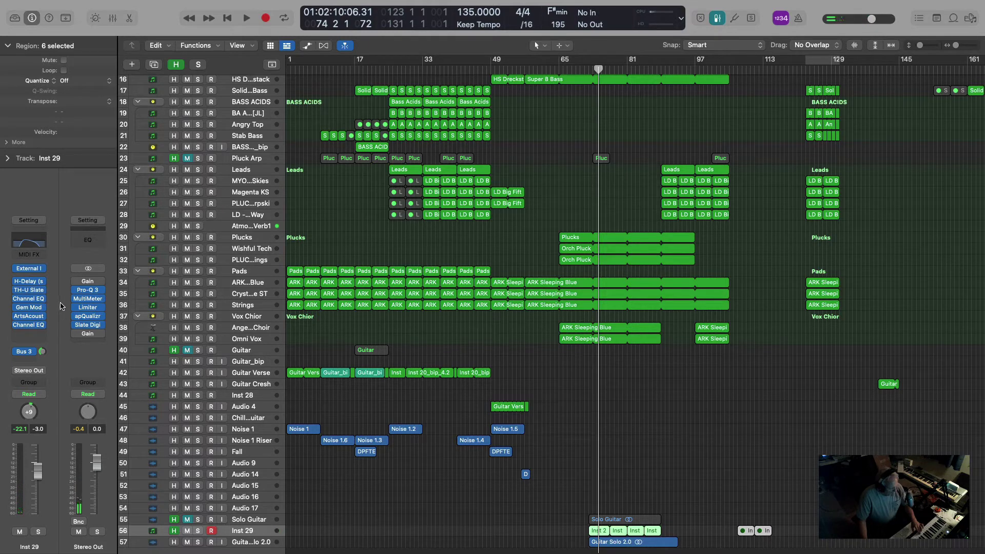
Inspect the TH-U Slate, first Channel EQ and Gem Mod plug-ins on Inst 29, and close their windows
click(29, 291)
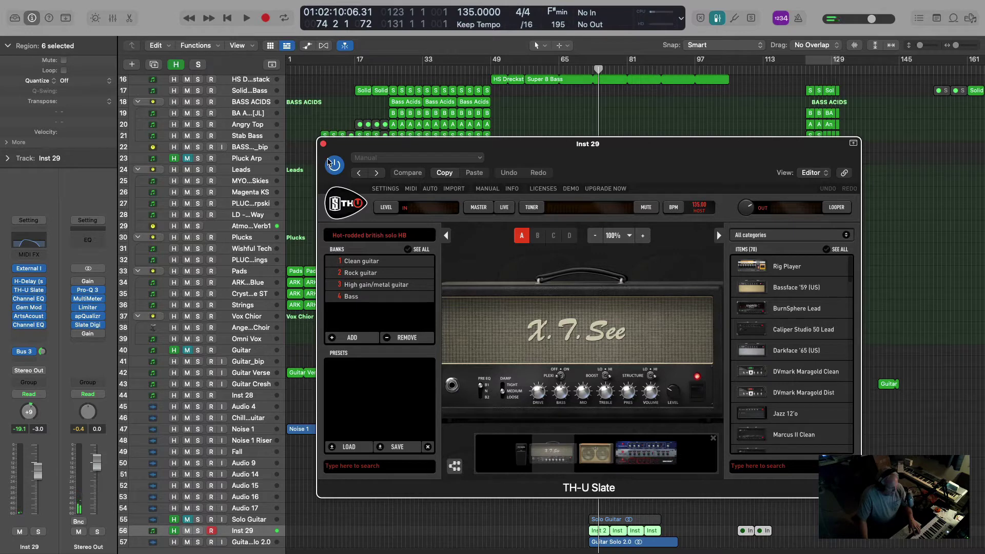
click(323, 144)
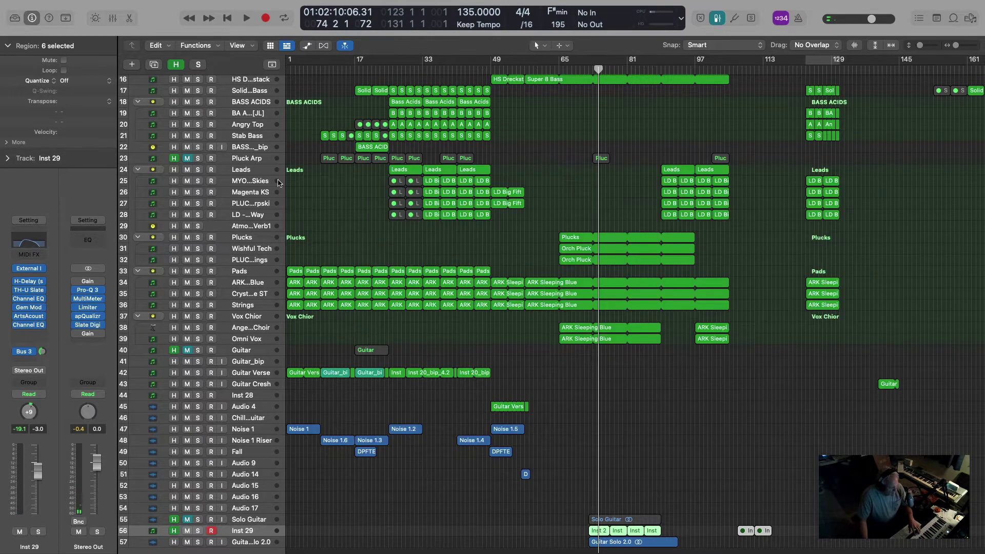
click(30, 299)
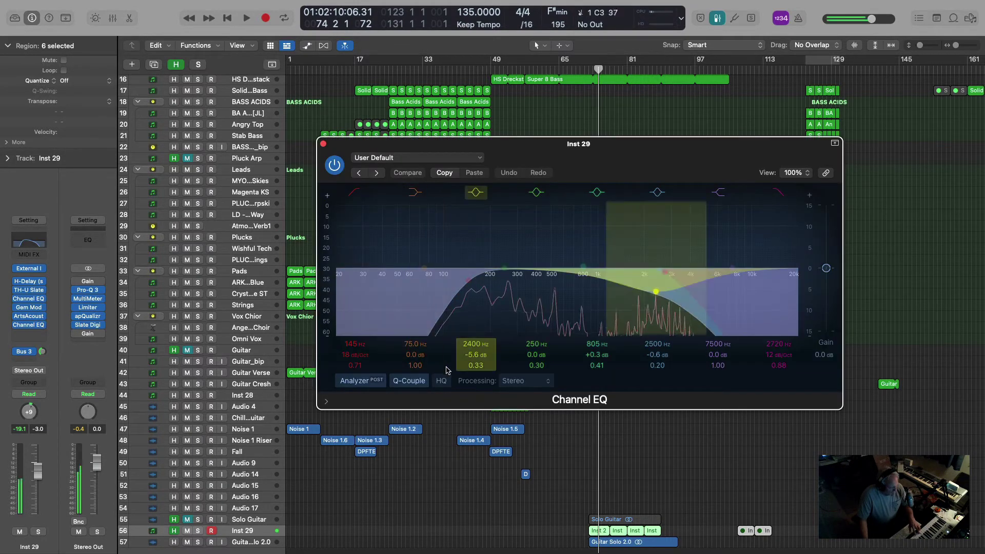
click(29, 307)
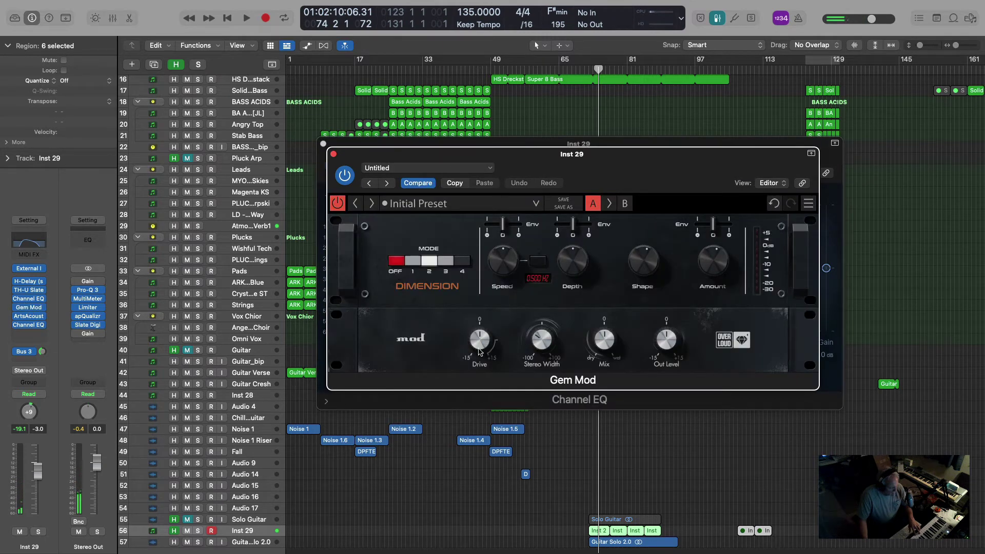
click(334, 154)
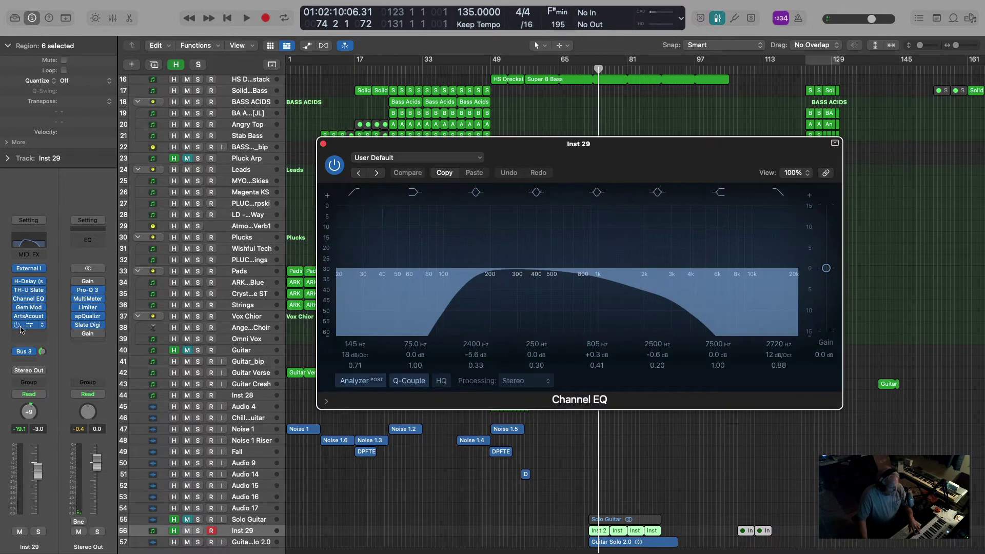
click(323, 144)
Inspect the second Channel EQ on Inst 29 and the ArtsAcoustic Reverb on its Bus 3 send, and close both plug-in windows
click(30, 325)
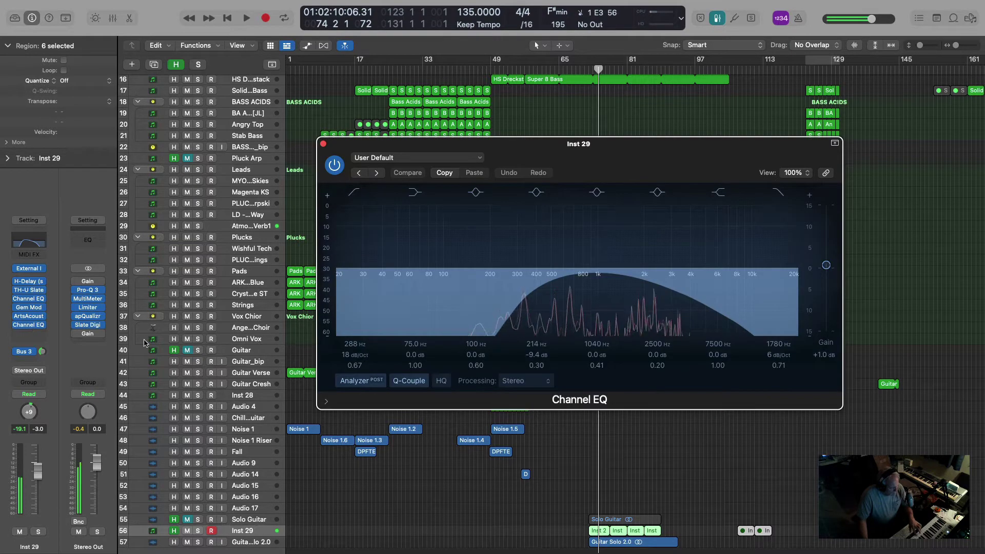
click(42, 352)
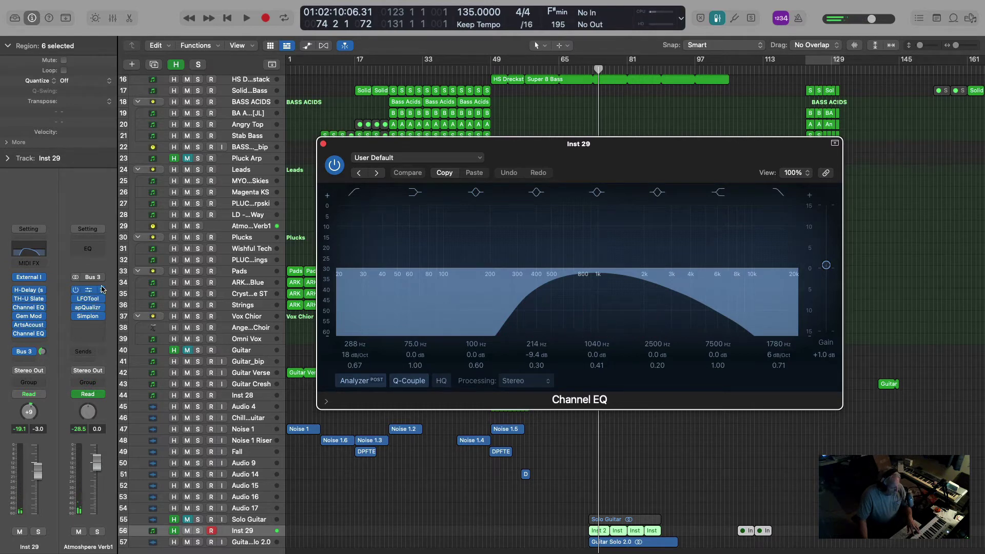
click(89, 291)
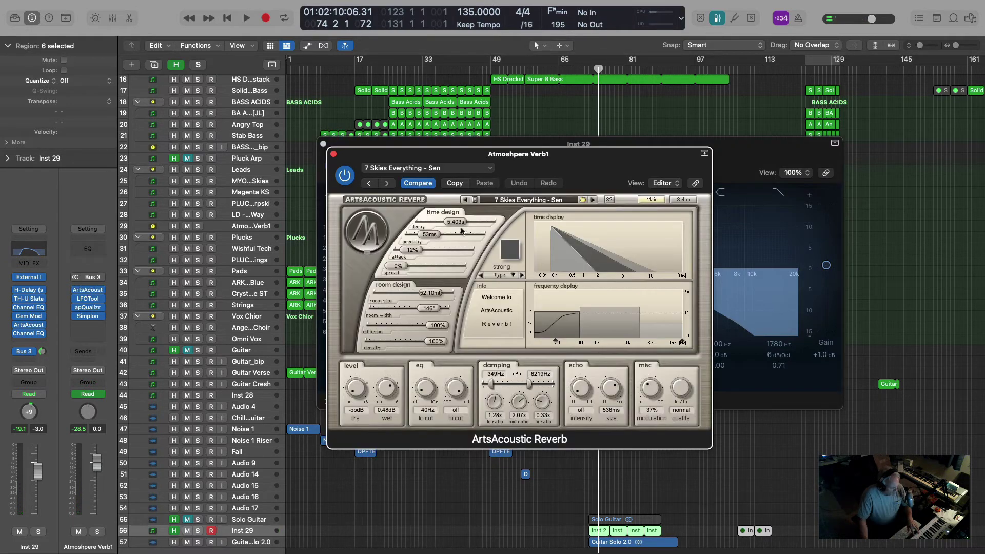
click(333, 154)
click(323, 143)
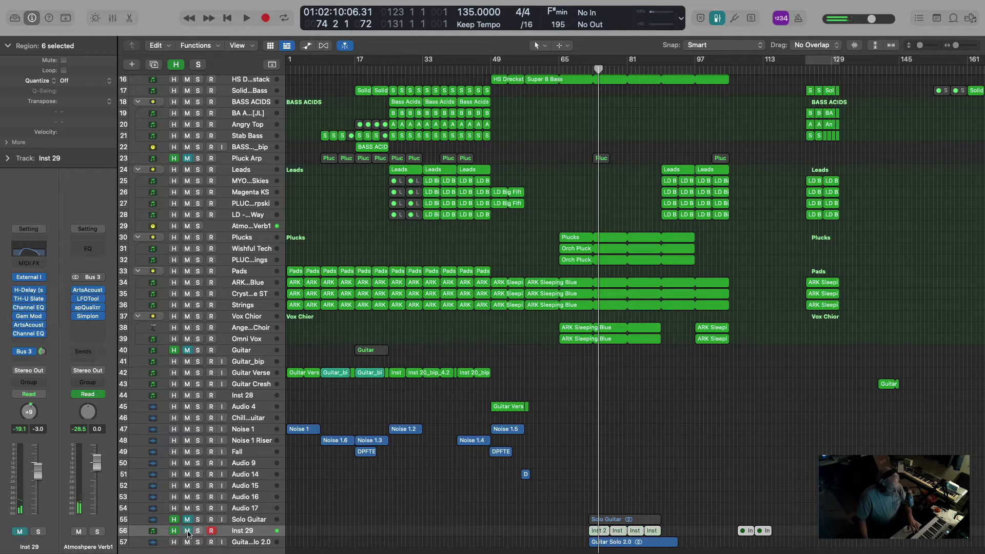
Solo the Guitar Solo 2.0 track, play it from around bar 74, and select the track
key(space)
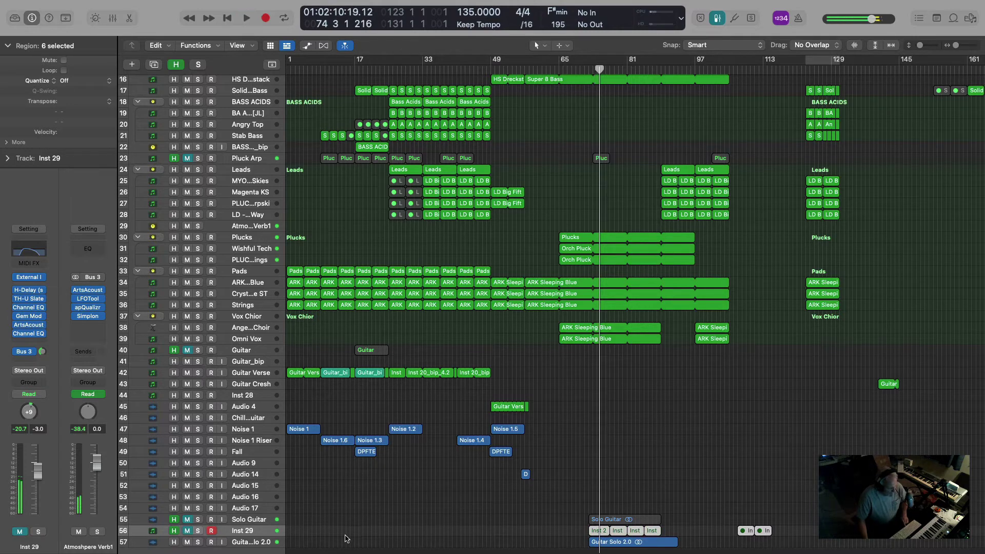
scroll(346, 539, down, 4)
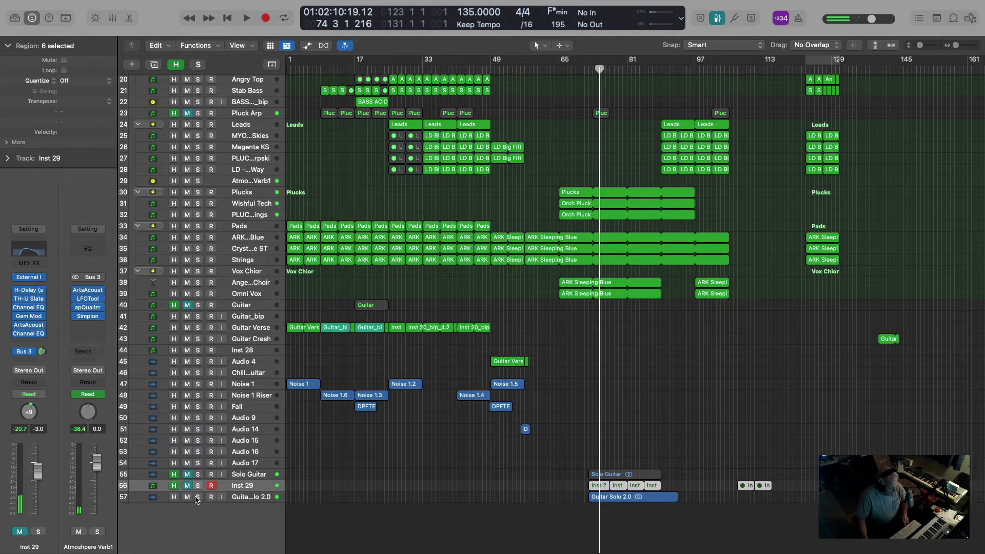
click(197, 497)
click(576, 60)
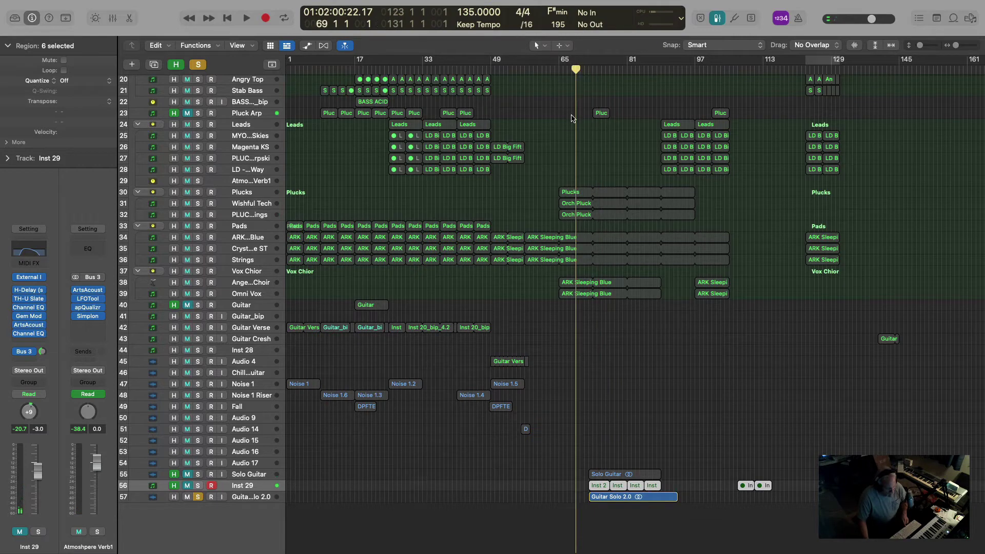
click(601, 70)
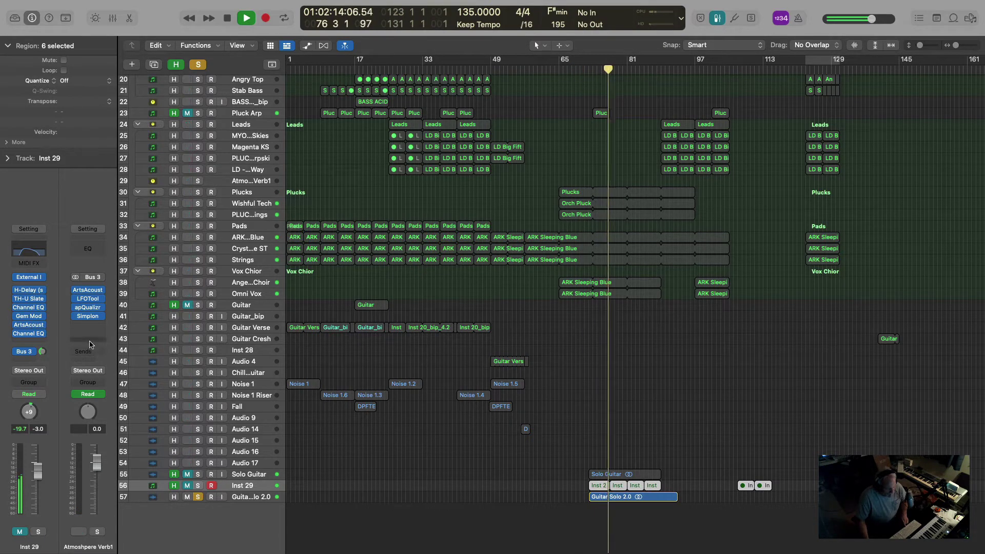
key(Down)
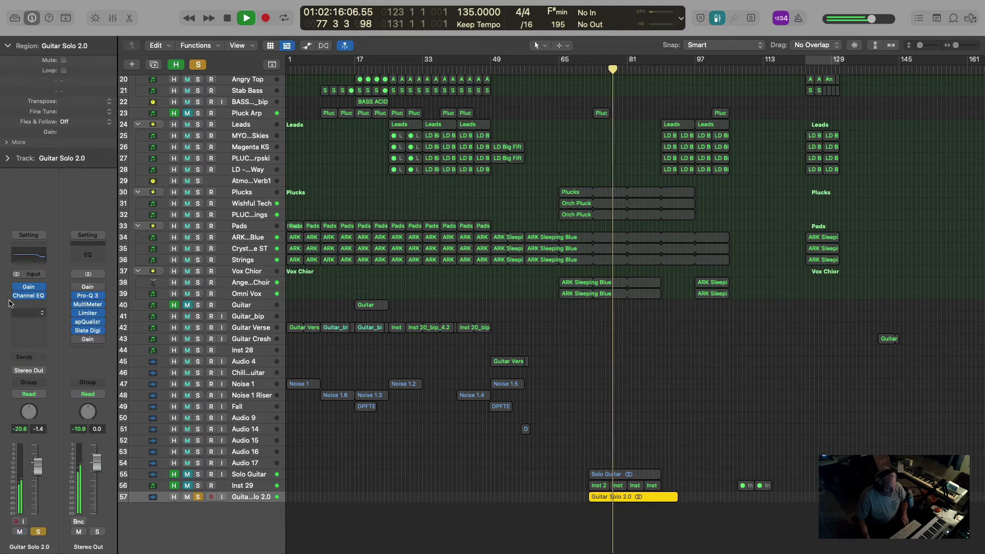
In the Channel EQ on Guitar Solo 2.0, enable the low cut at 171 Hz with an 18 dB/Oct slope and close the window
click(28, 296)
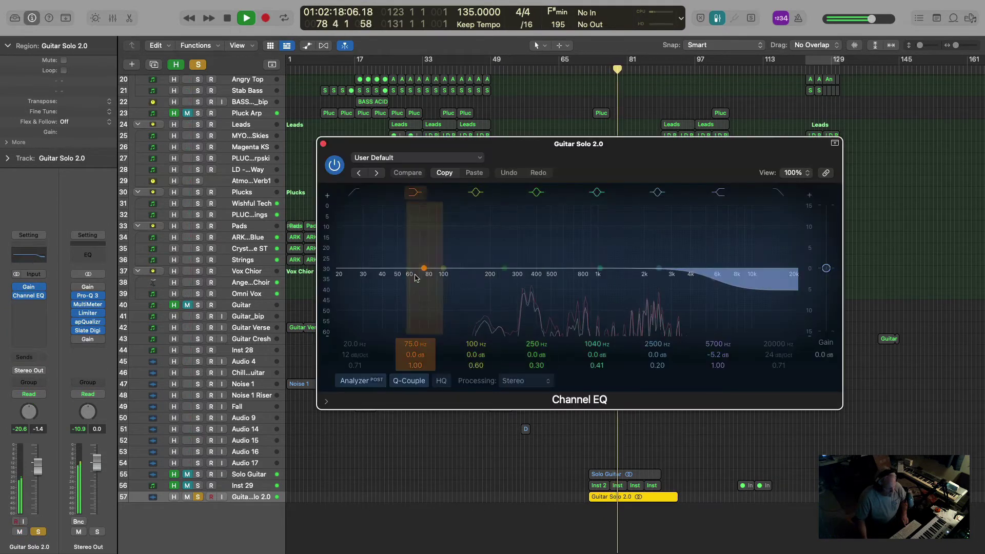
click(357, 234)
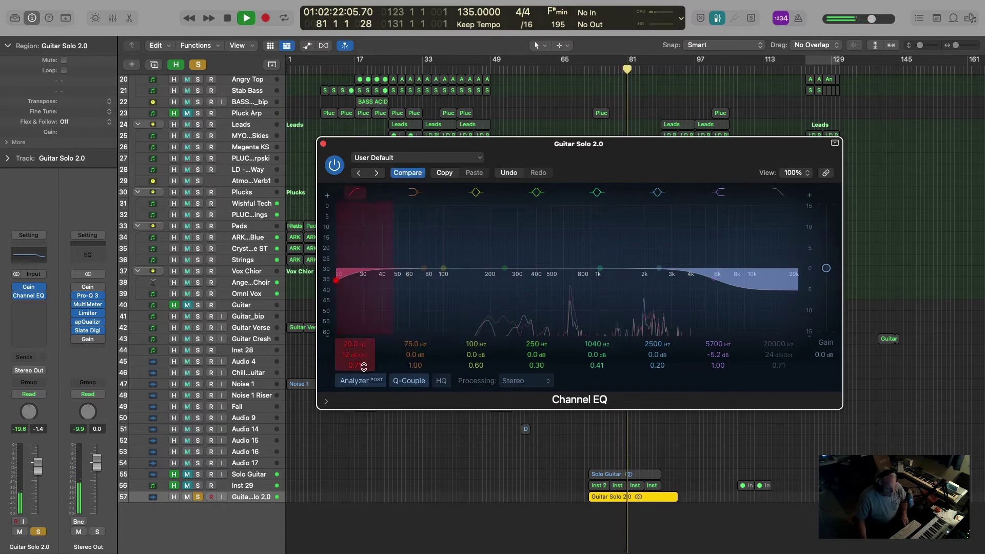
drag(362, 353, 354, 330)
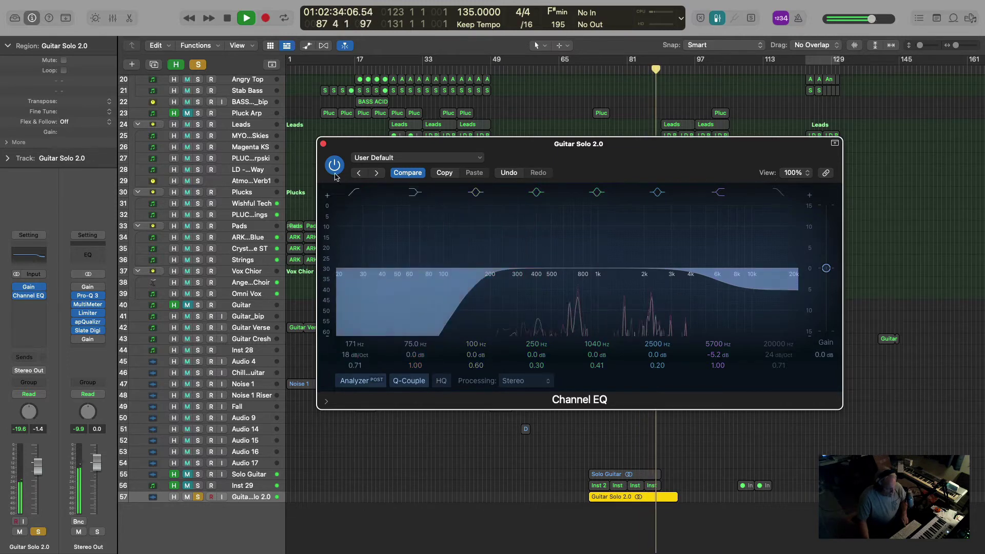
click(323, 144)
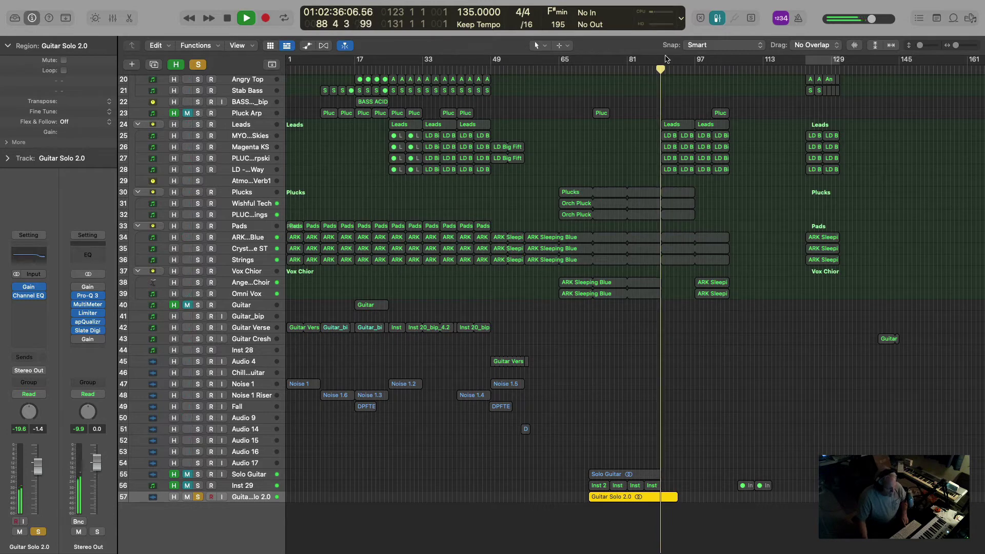
Replay from about bar 67, unsolo Guitar Solo 2.0 to hear it in the full mix, and stop playback after clearing the region selection
click(574, 72)
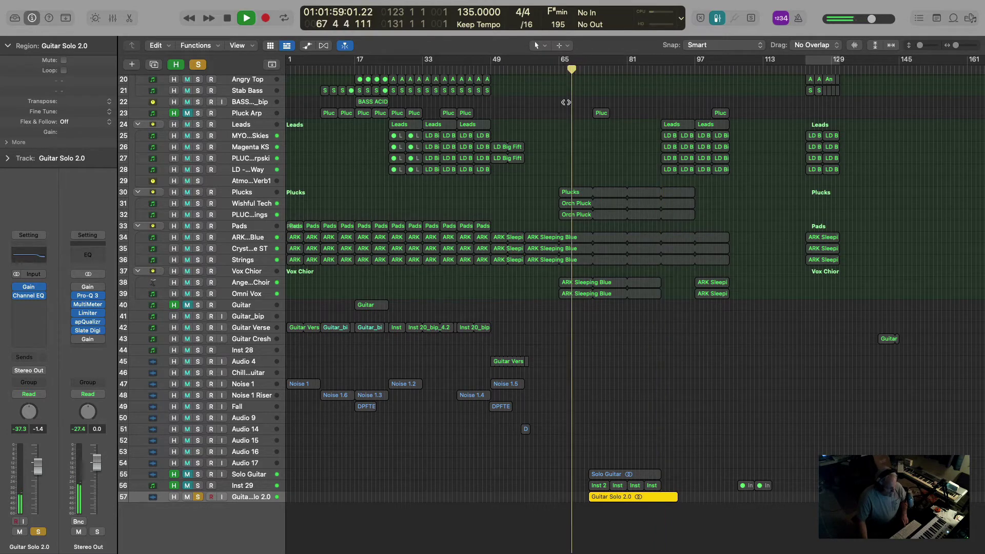
click(197, 497)
click(197, 497)
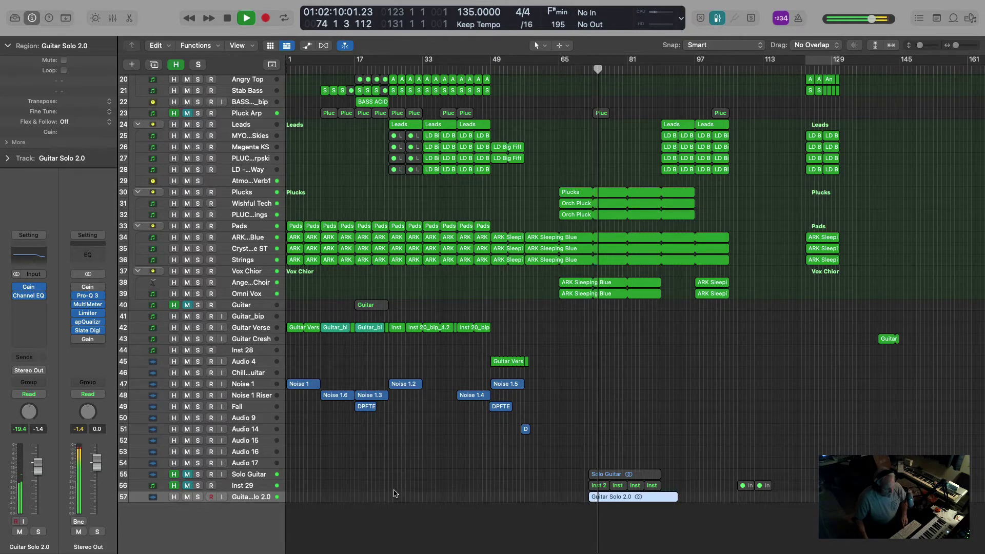
click(432, 493)
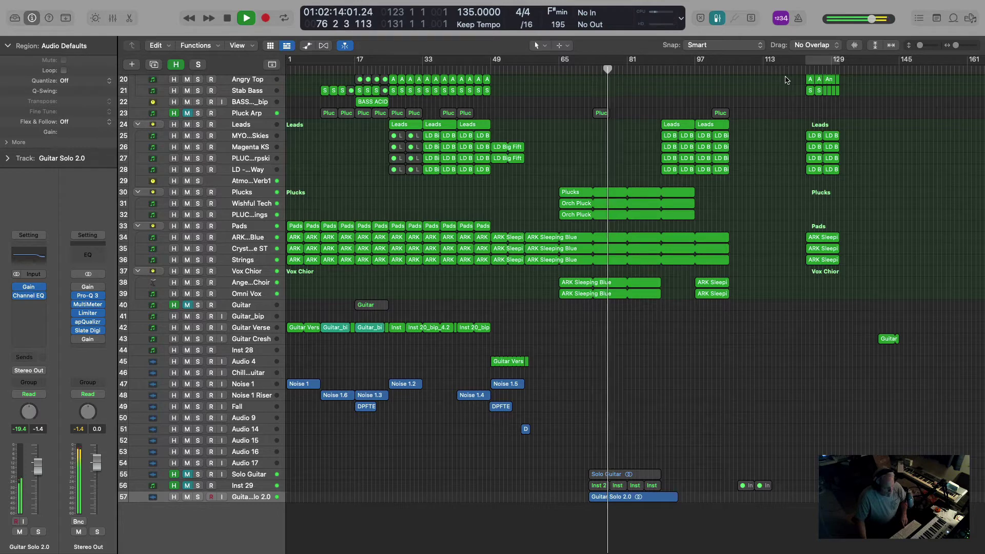
scroll(747, 230, up, 3)
key(space)
Solo the Break Breaks stack and the first Kick track and listen to them together
scroll(747, 230, up, 10)
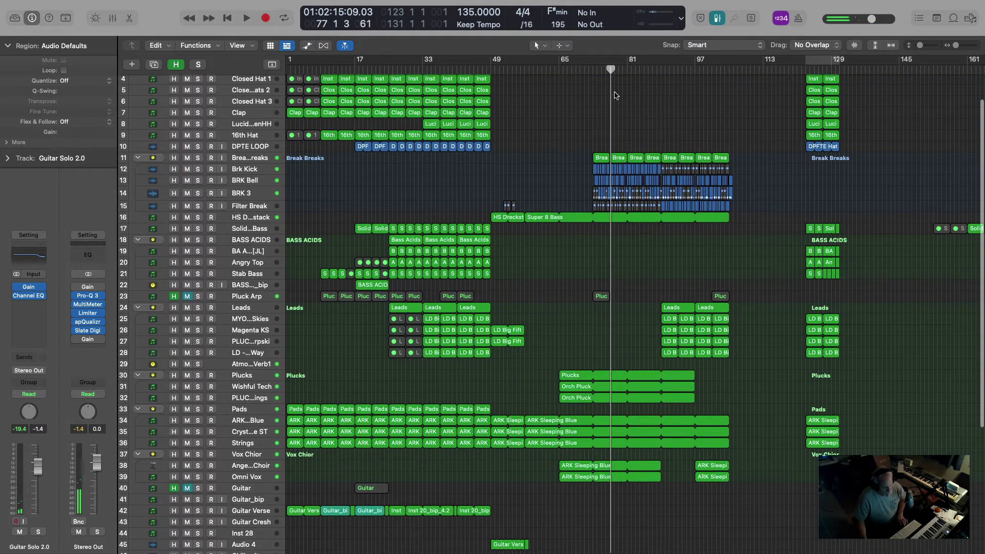
click(198, 161)
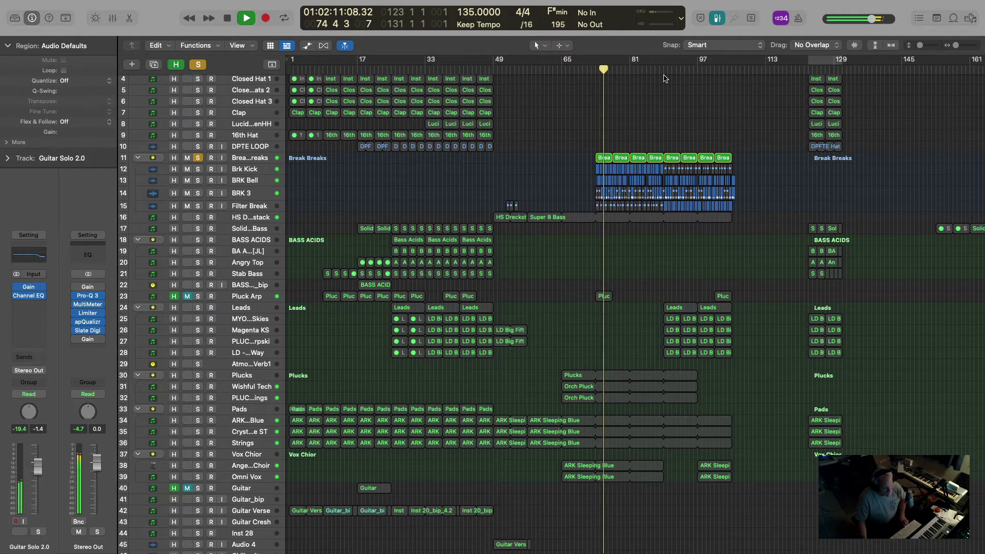
scroll(664, 74, up, 3)
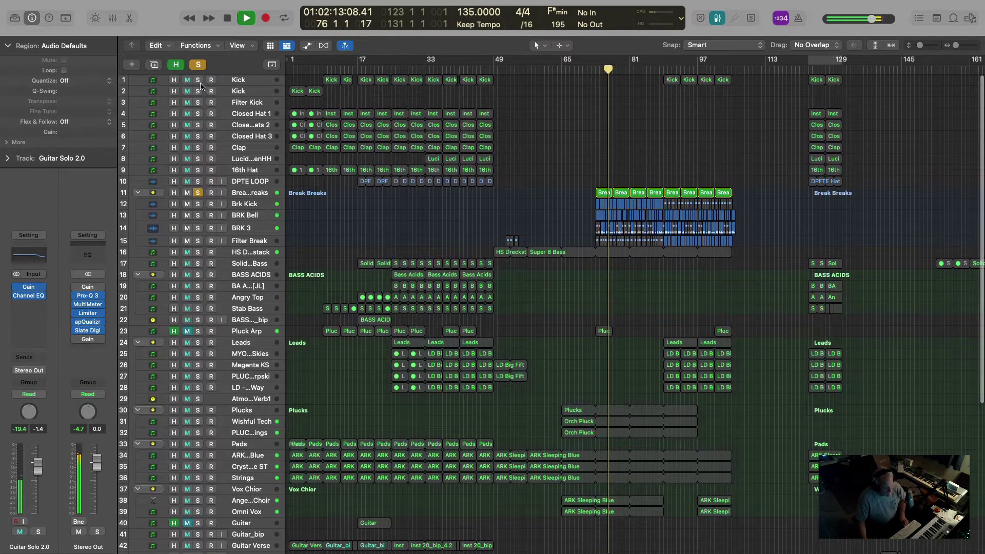
click(198, 80)
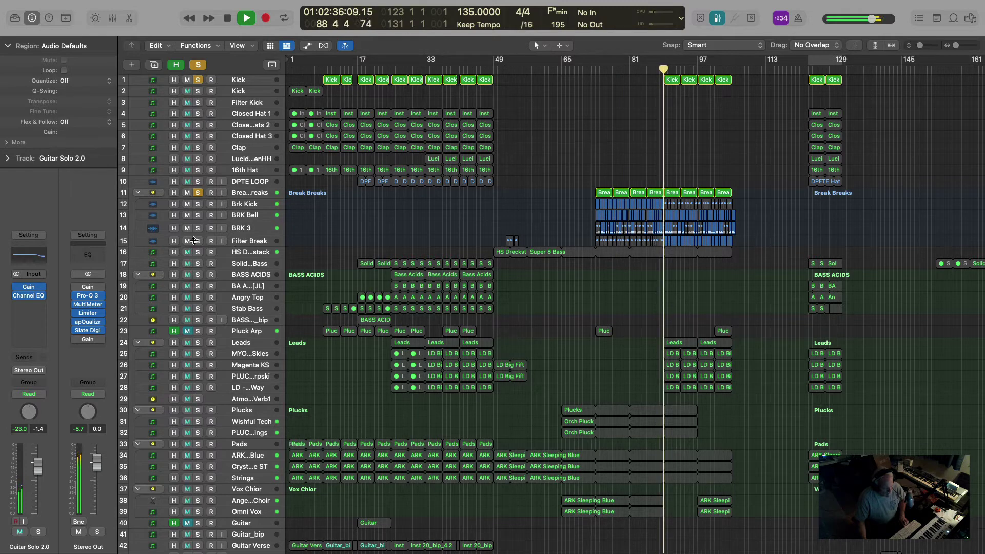
Toggle solo on the Filter Break track to compare it during playback, leaving it unsoloed with playback stopped
scroll(197, 251, left, 1)
click(198, 241)
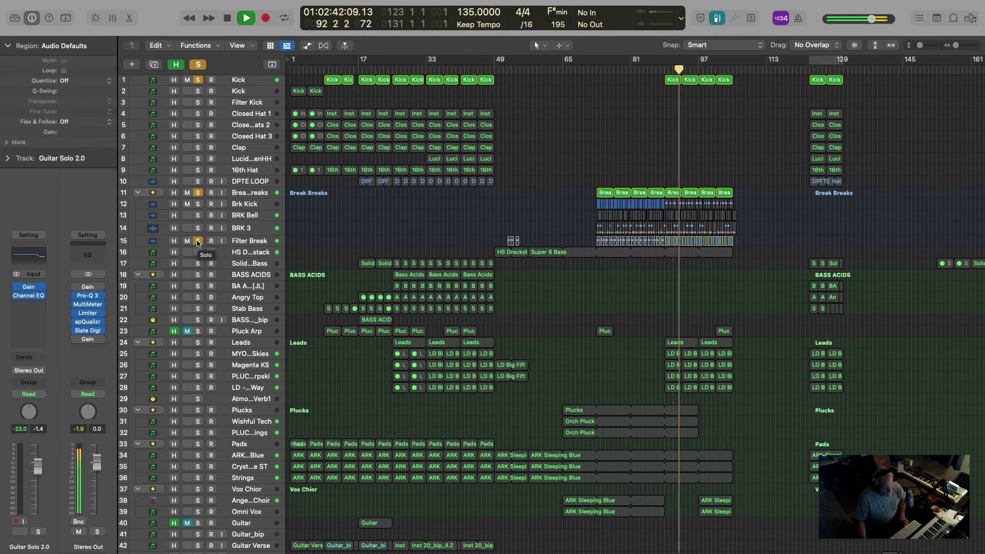
click(198, 241)
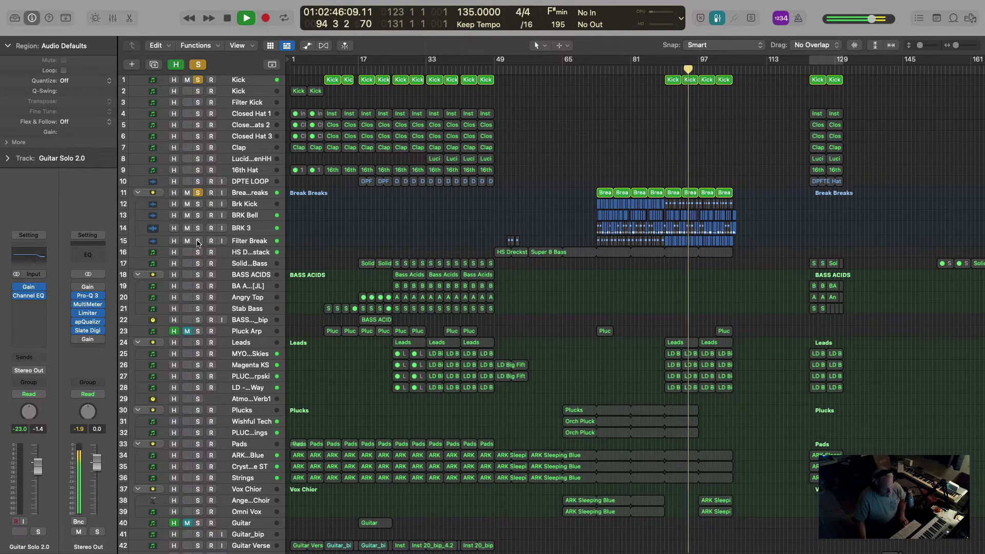
click(198, 241)
key(space)
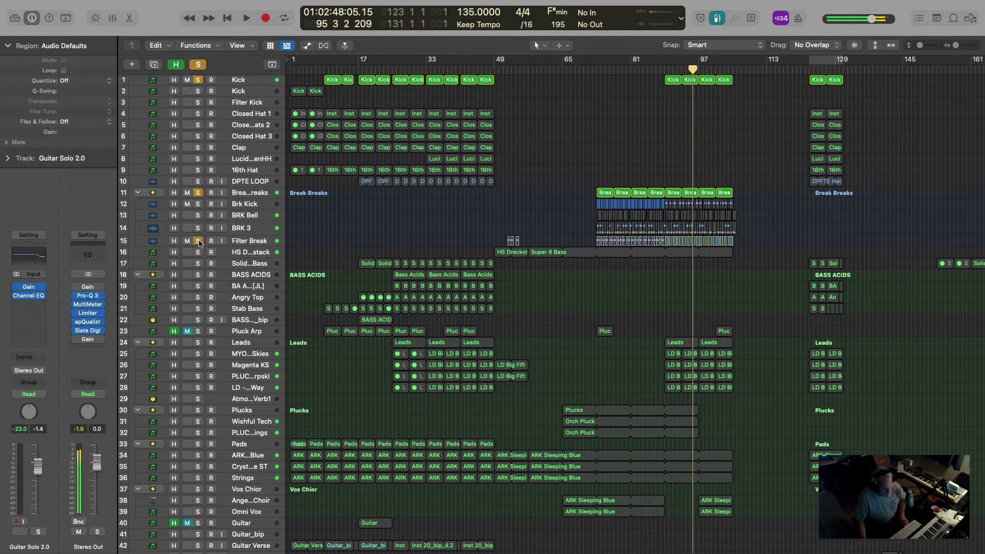
click(199, 241)
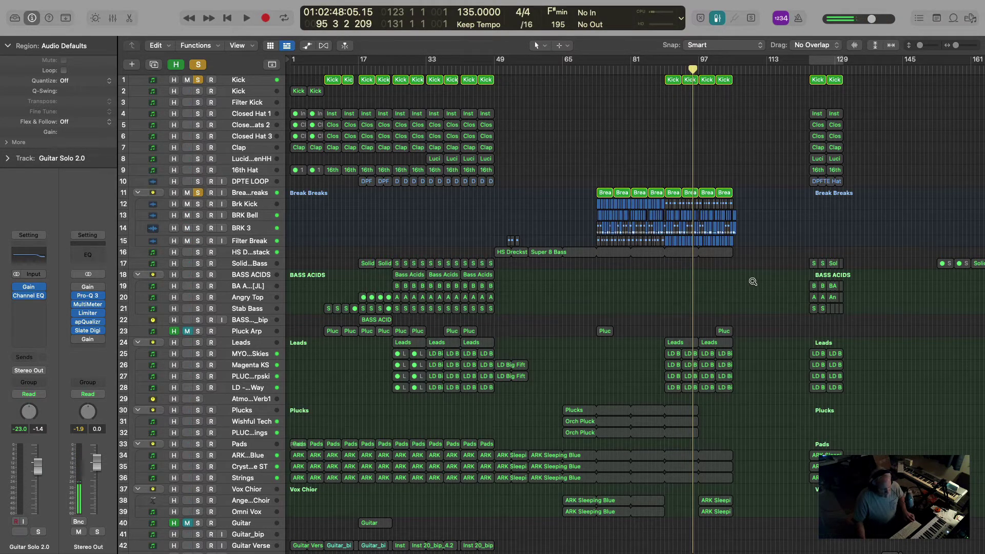
Zoom in on the Break Breaks regions up to bar 105, play the section from bar 89, and stop near bar 99
drag(644, 154, 747, 264)
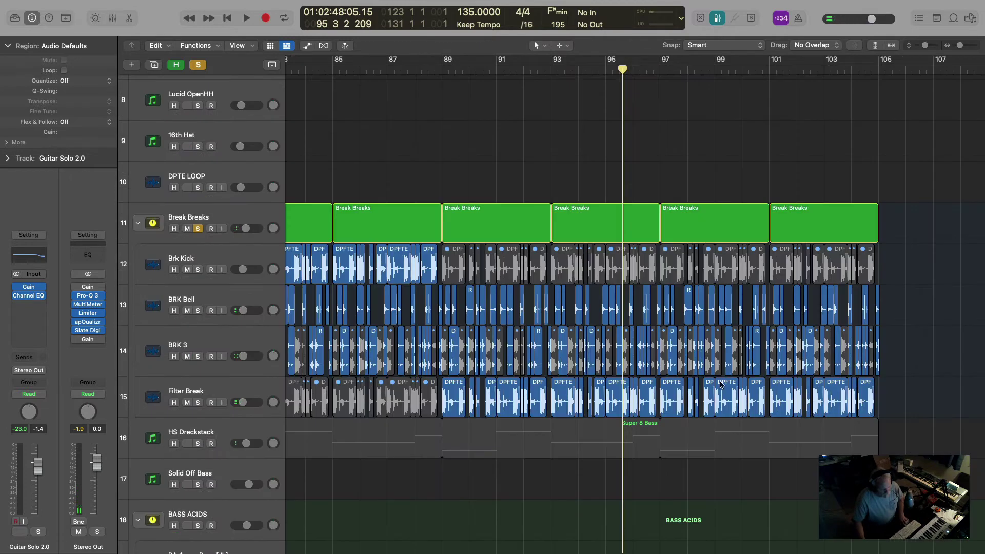
double_click(442, 67)
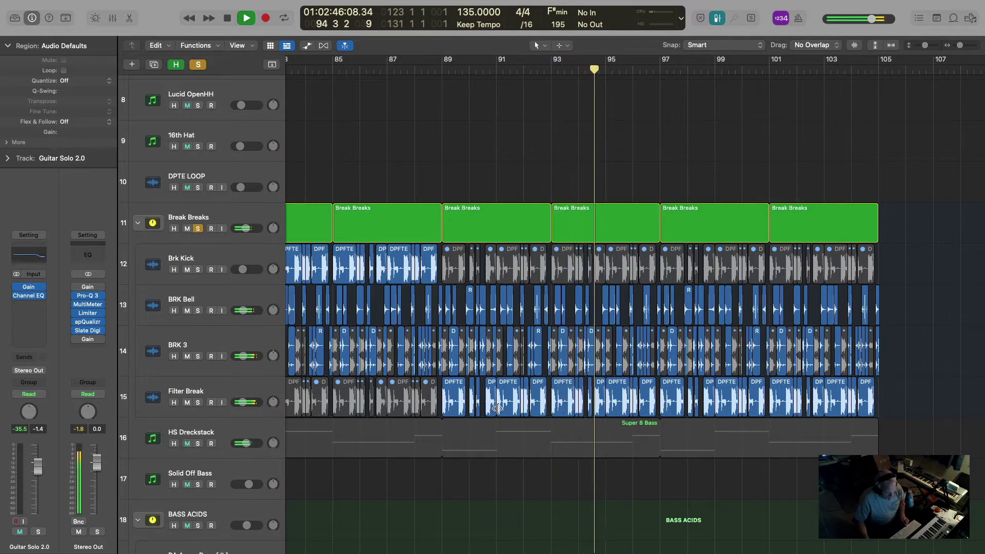
scroll(601, 385, down, 1)
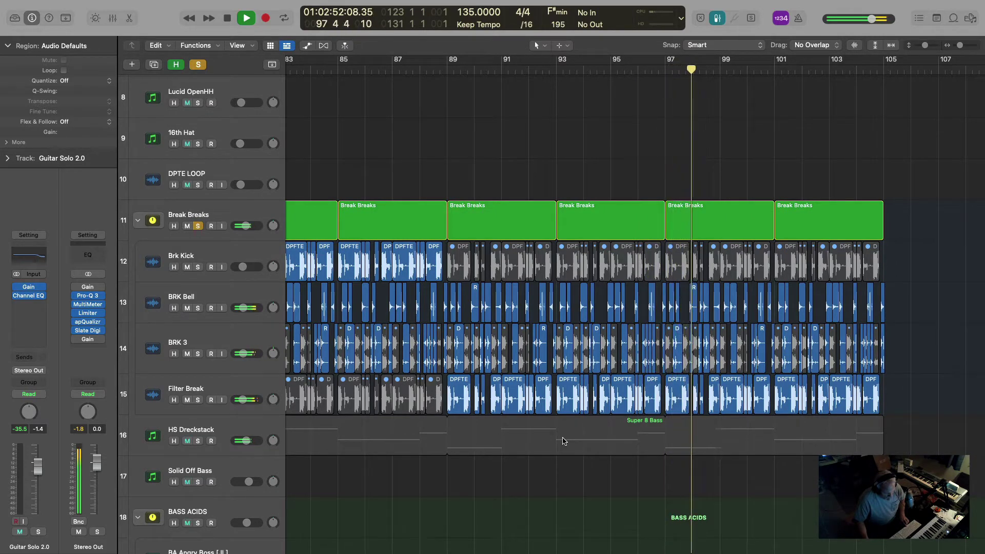
key(space)
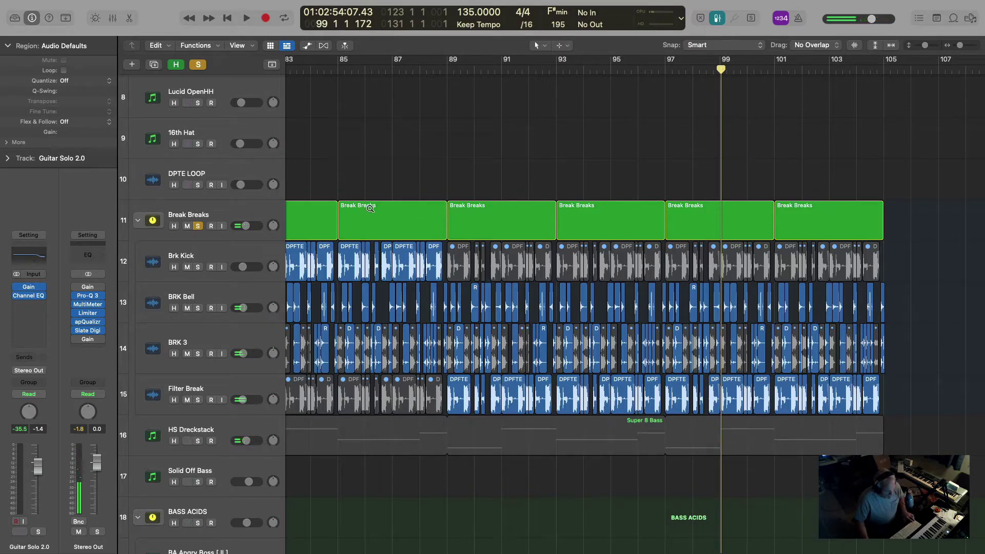
Enlarge the break tracks between bars 89 and 105 and play a short passage from bar 89
drag(444, 209, 883, 513)
click(293, 68)
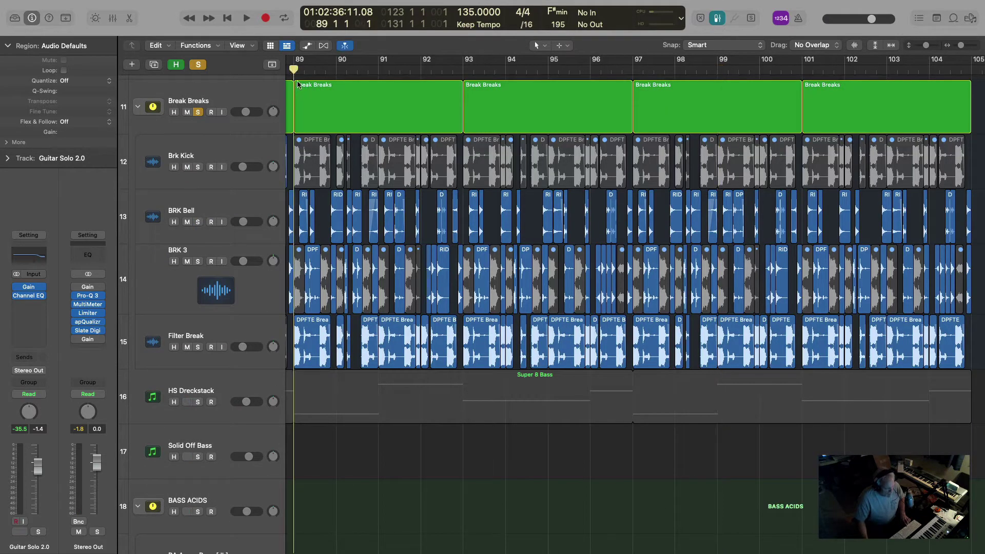
key(space)
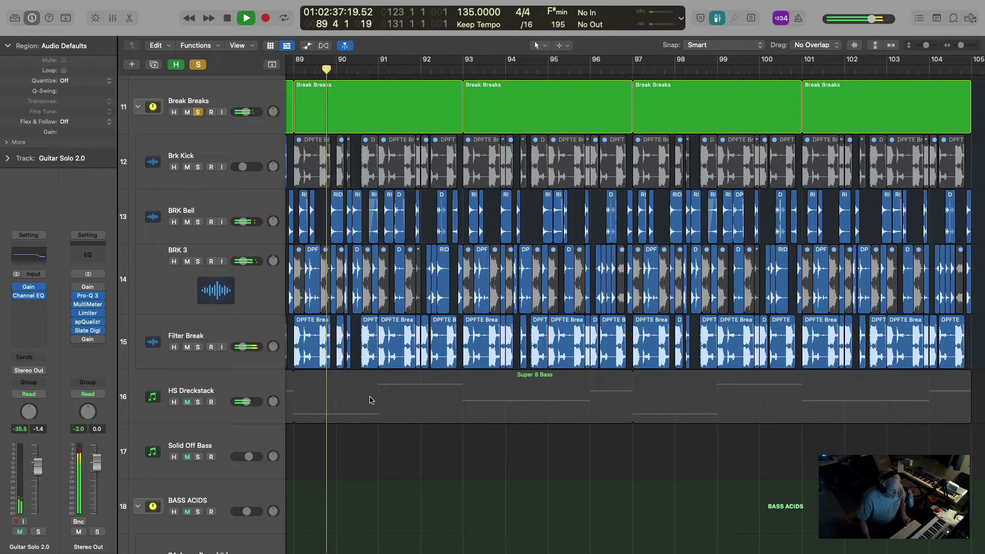
key(space)
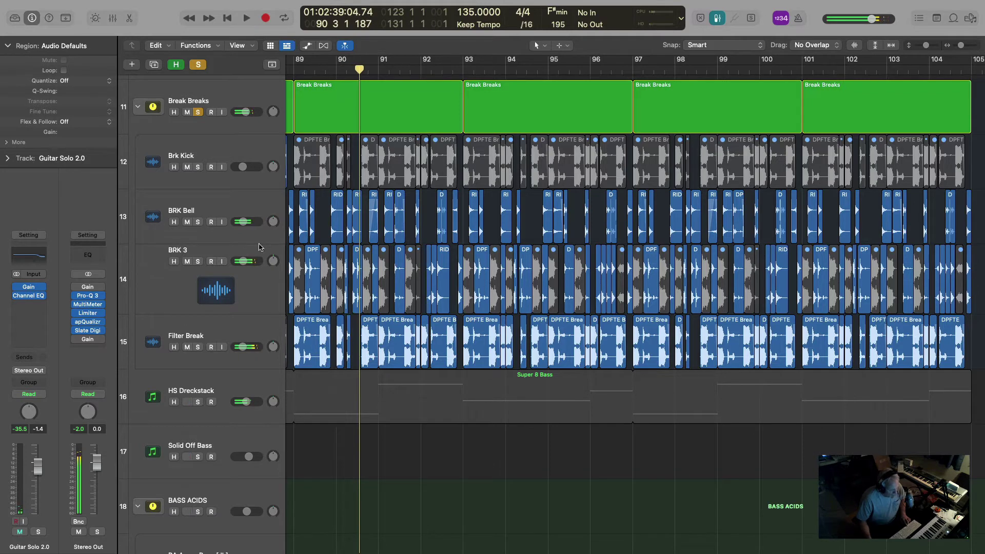
Solo BRK Bell for a short listen, add BRK 3 to the solo, and play both from bar 89
click(197, 222)
key(space)
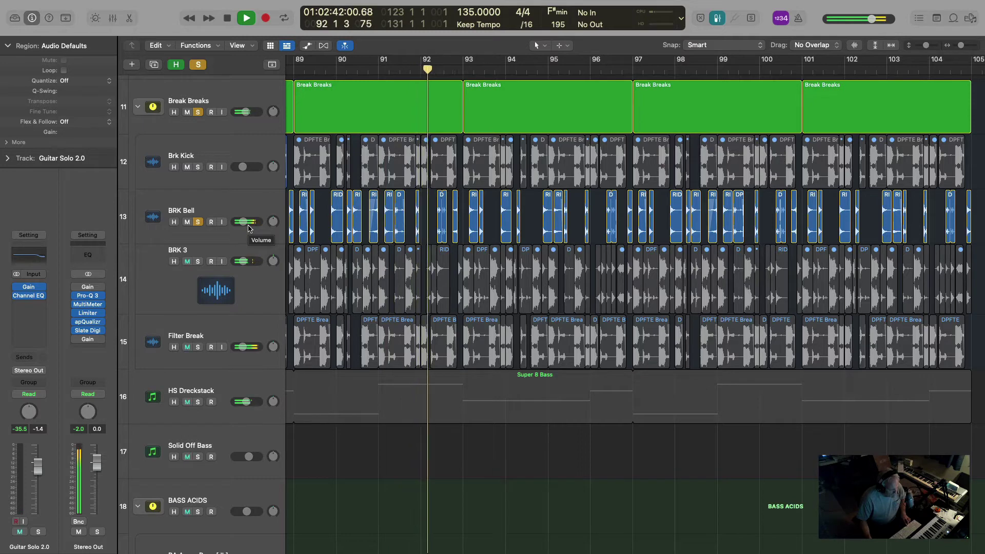
key(space)
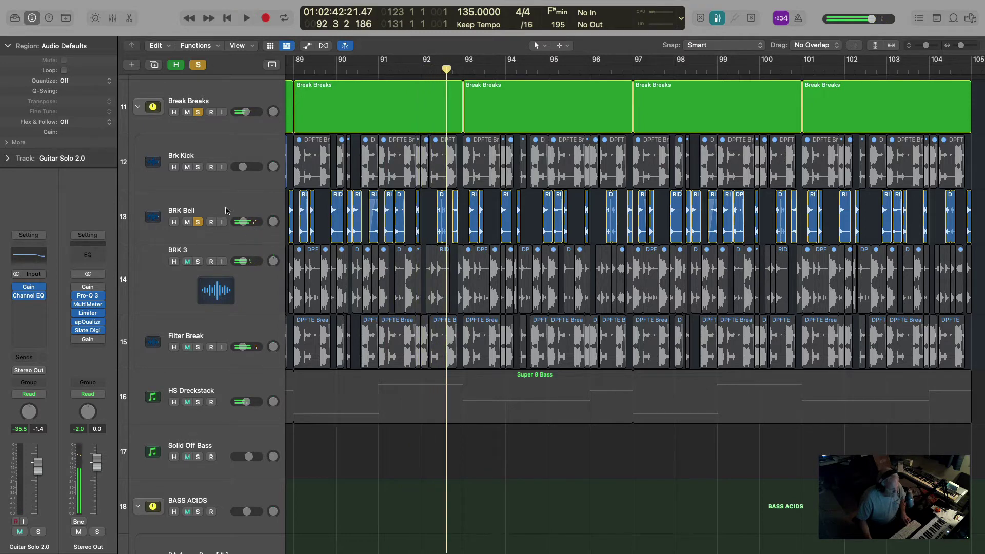
click(198, 261)
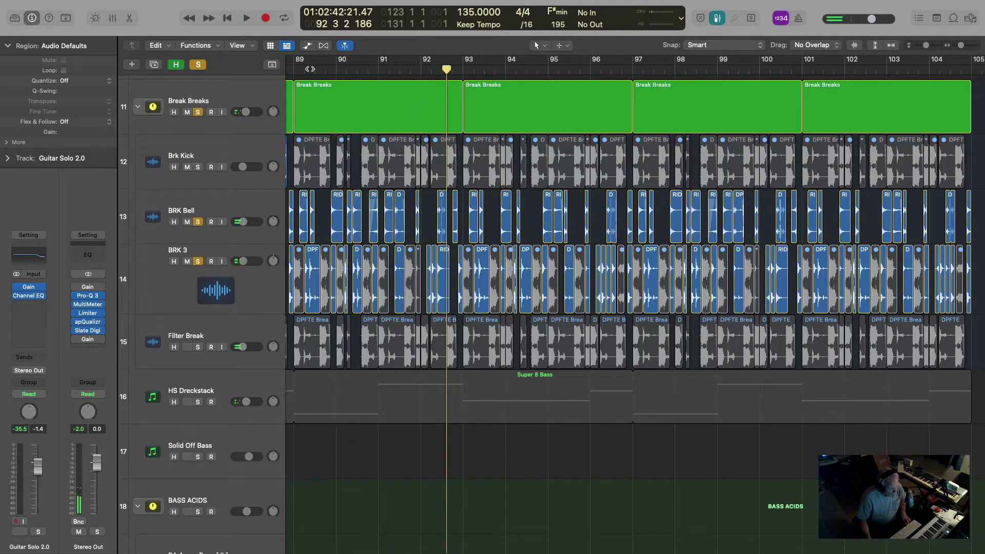
key(space)
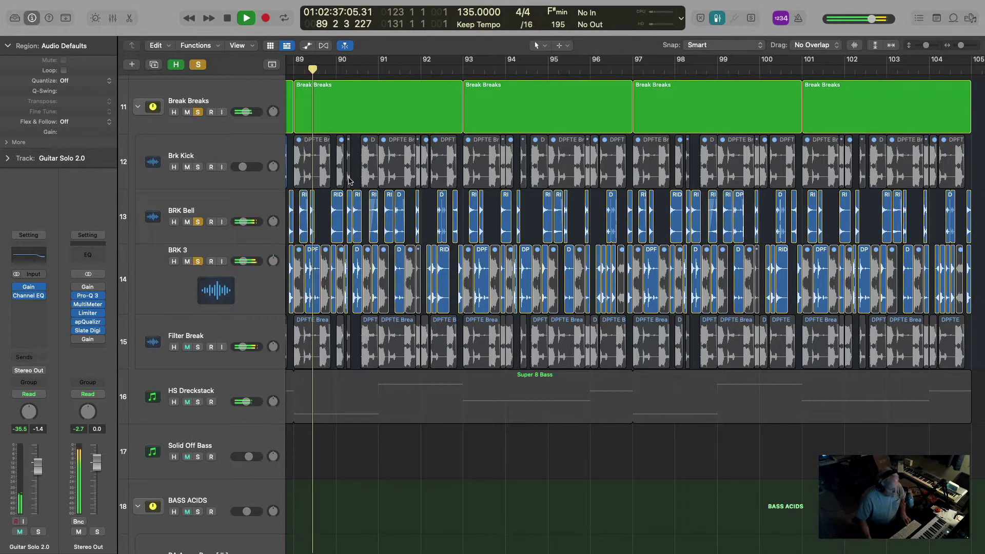
Play BRK Bell and BRK 3 together in short bursts through bars 89 to 91
key(space)
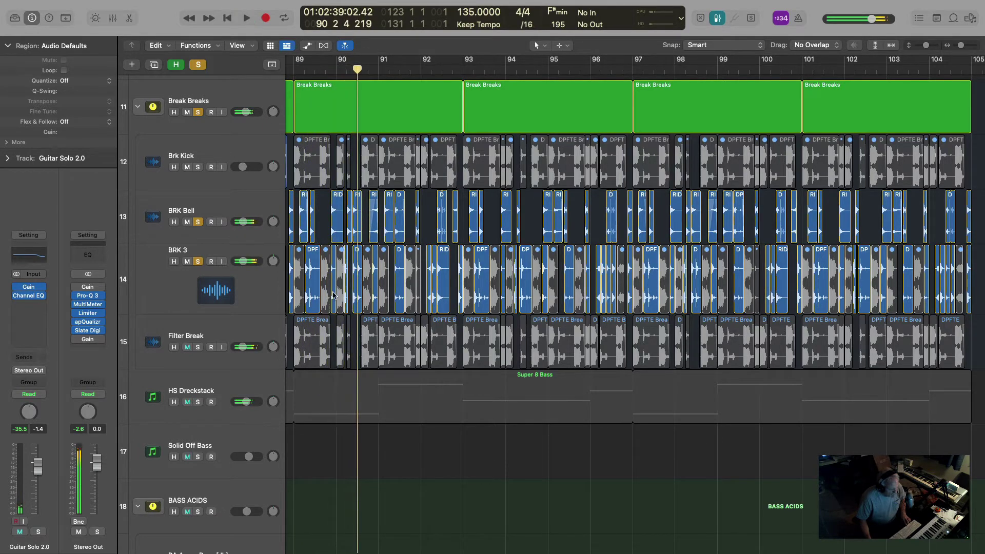
key(space)
key(space)
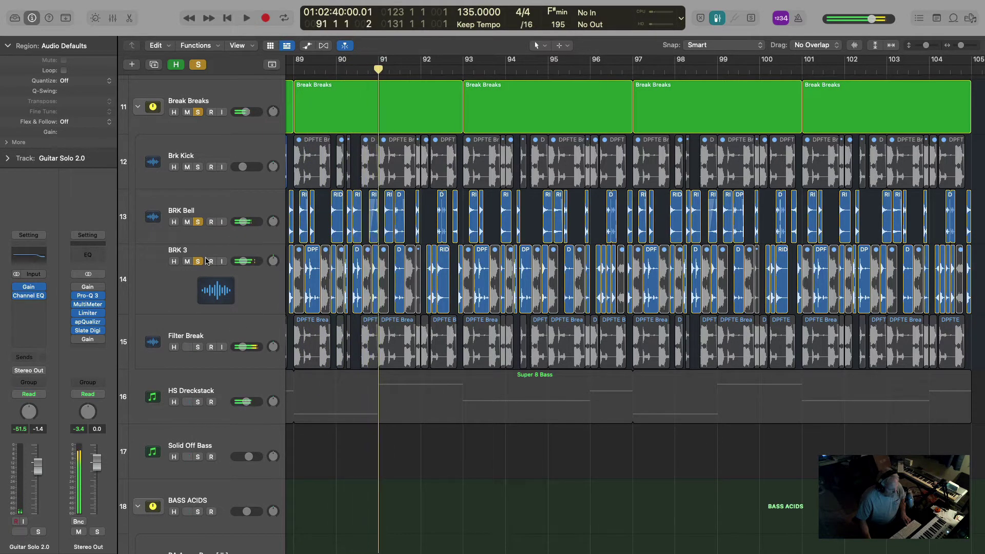
key(space)
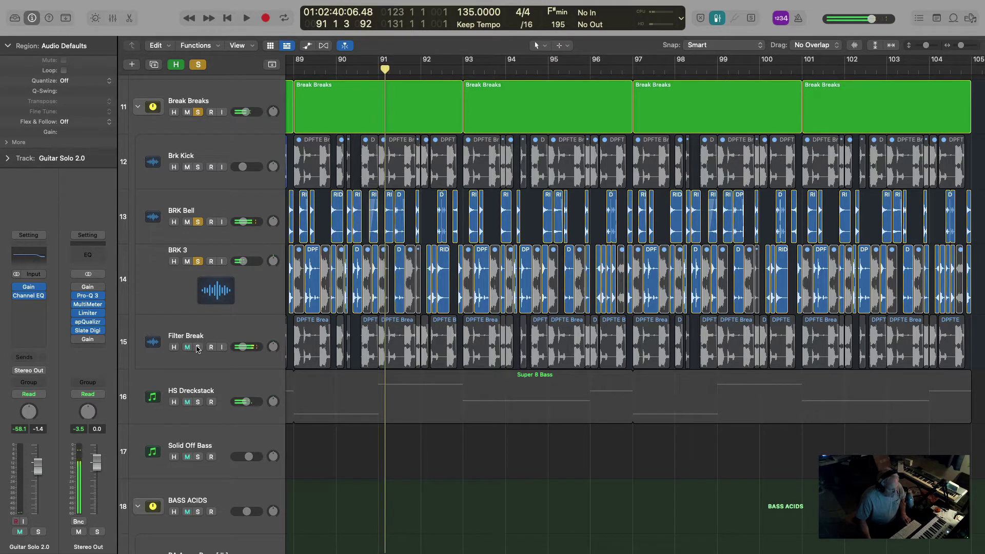
Add Filter Break to the soloed tracks and play on from bar 91, stopping in bar 94
click(197, 347)
key(space)
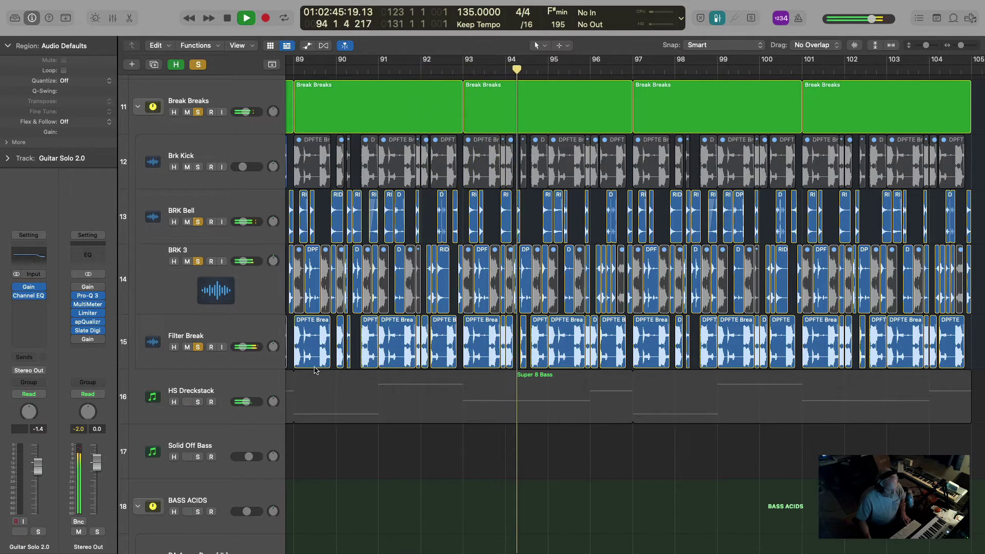
key(space)
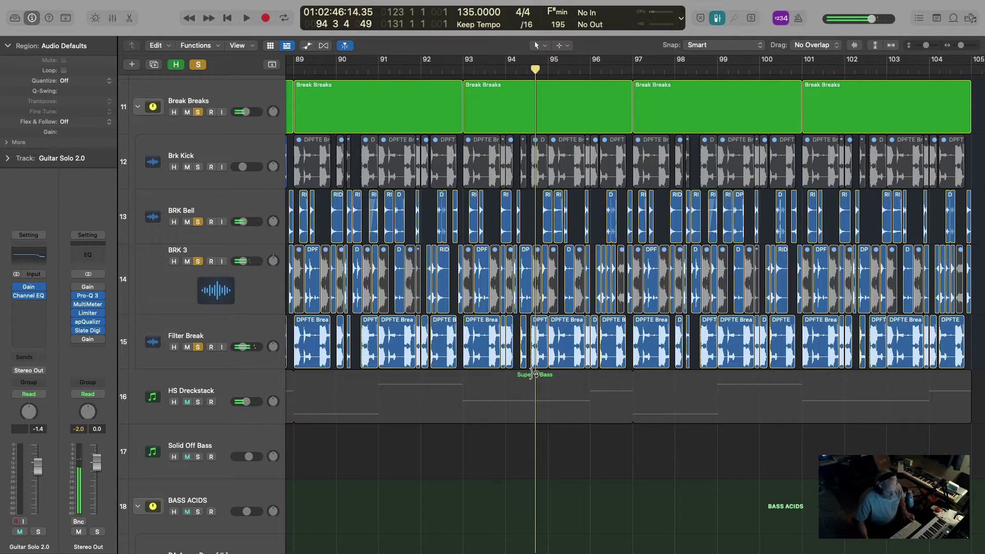
Zoom in around bar 94 and mute the short BRK 3 slice just after 94 1 3
drag(538, 393, 495, 267)
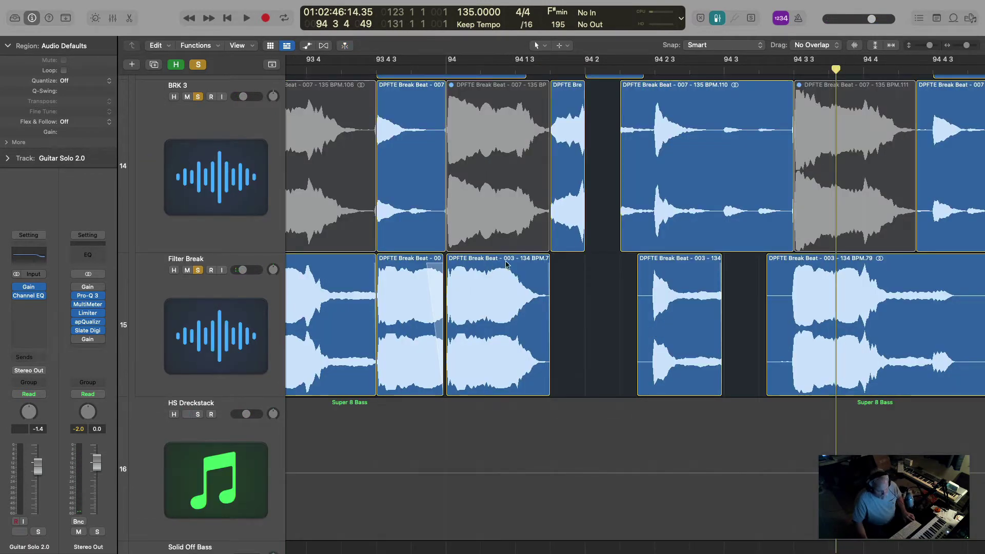
click(572, 185)
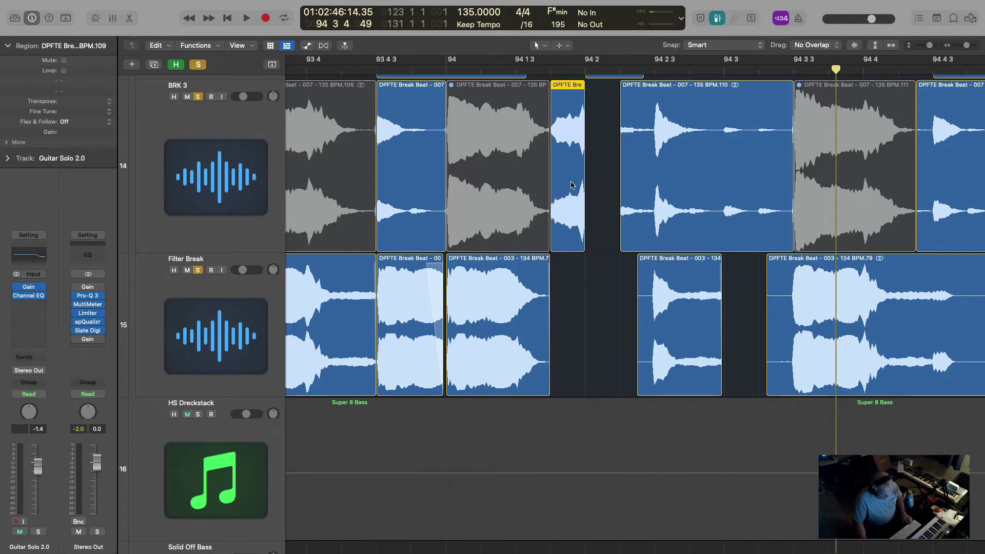
key(ctrl+m)
ctrl+alt+click(599, 288)
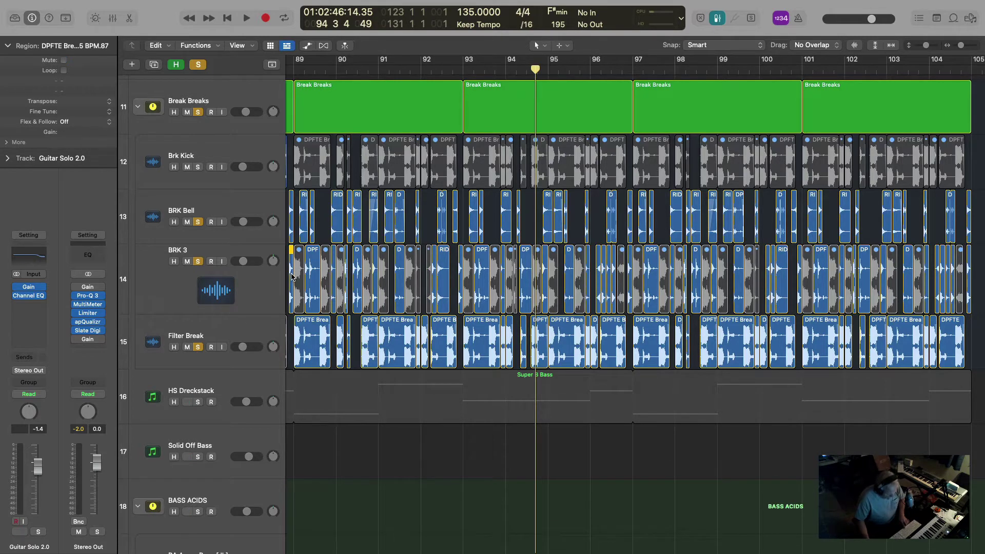
Mute the BRK 3 slice just before bar 89 and play from bar 89 into bar 90
key(ctrl+m)
click(292, 67)
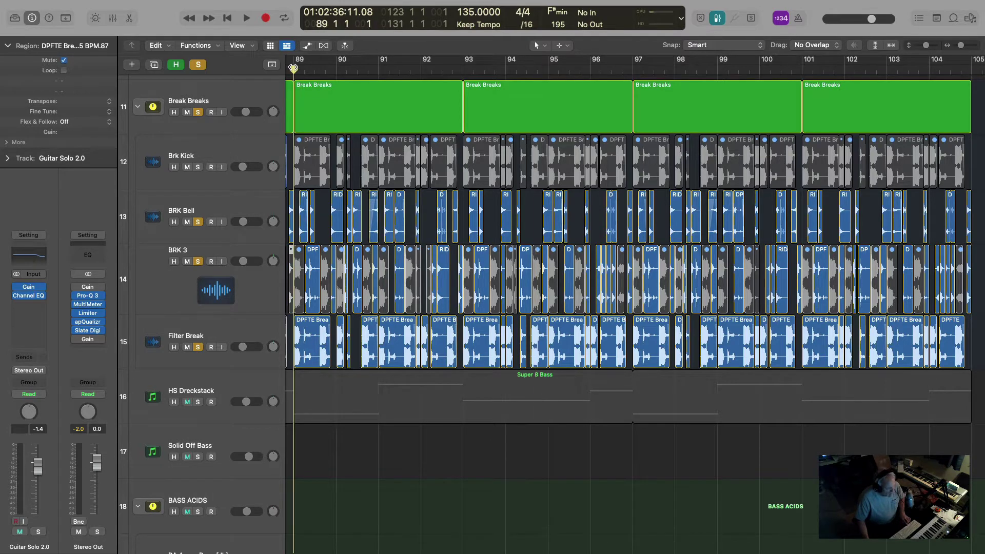
key(space)
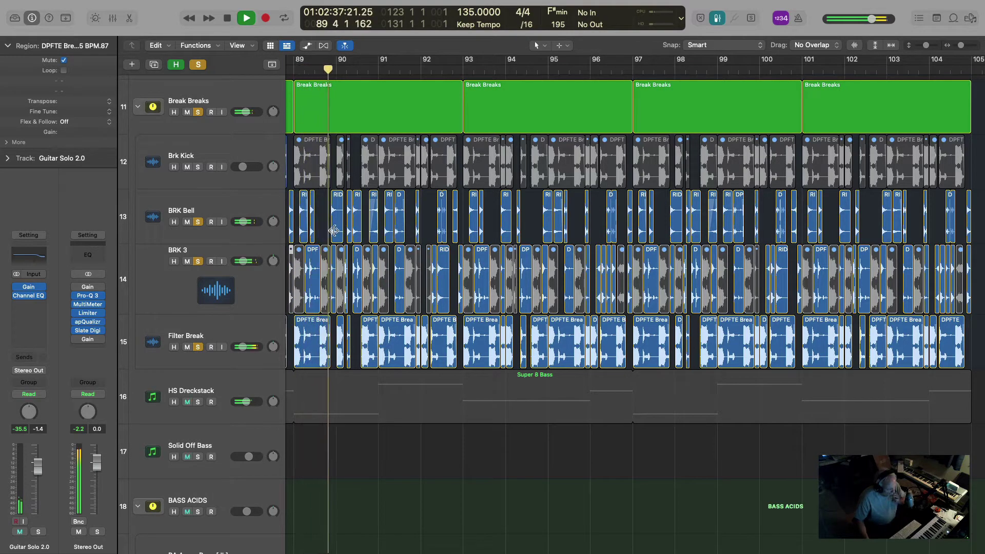
key(space)
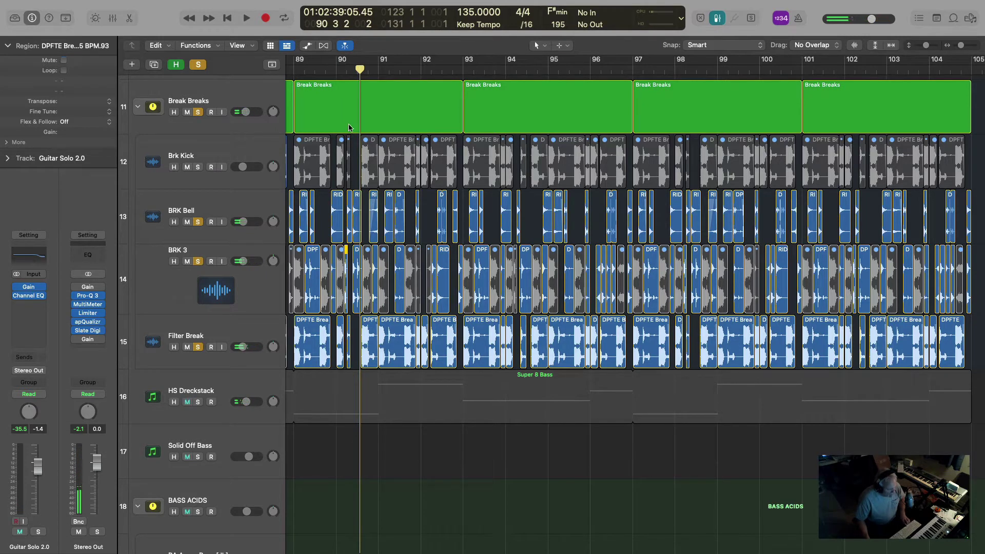
Replay from bar 90, mute the short BRK 3 slice just after bar 90, and play a little further
click(336, 68)
key(space)
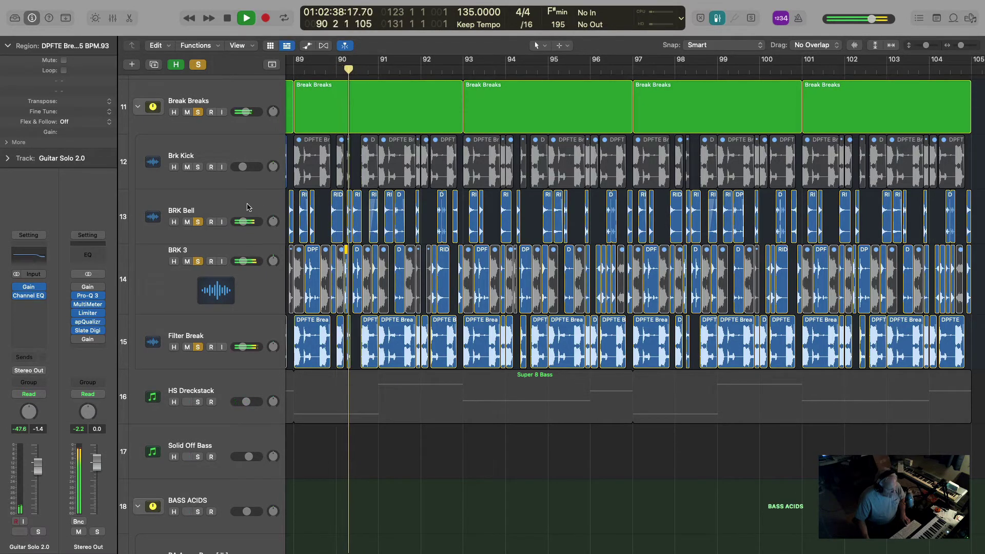
key(space)
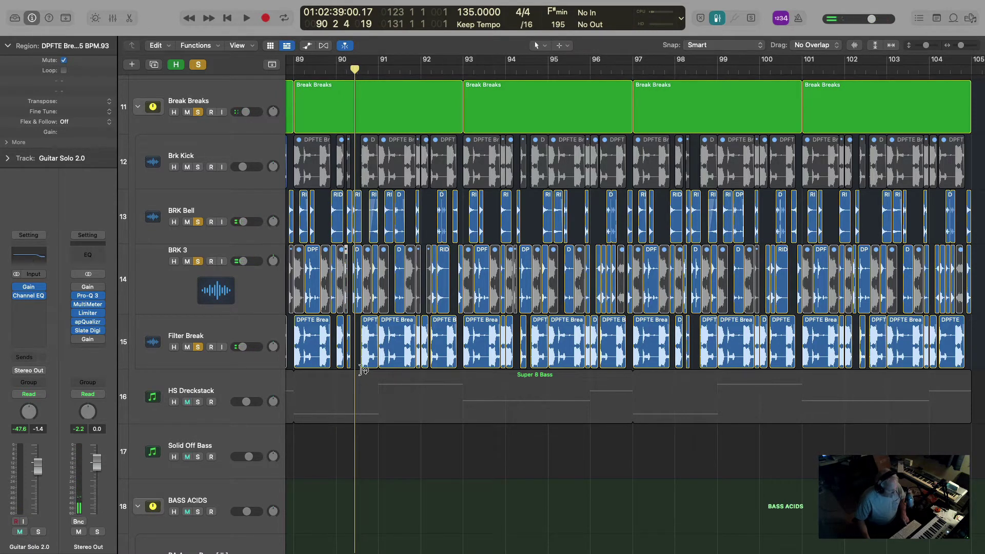
key(space)
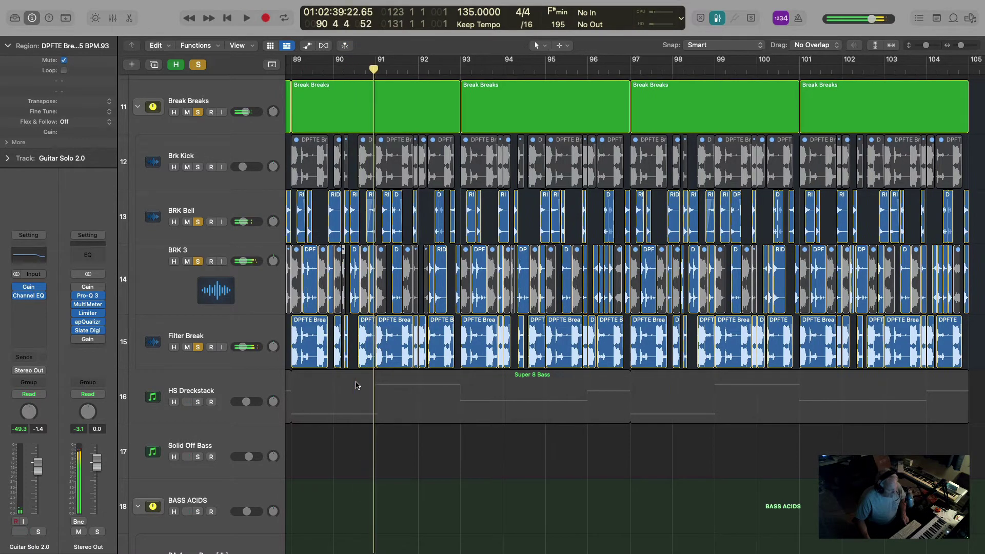
Play the three soloed break tracks on from the end of bar 90 and stop in bar 94
key(space)
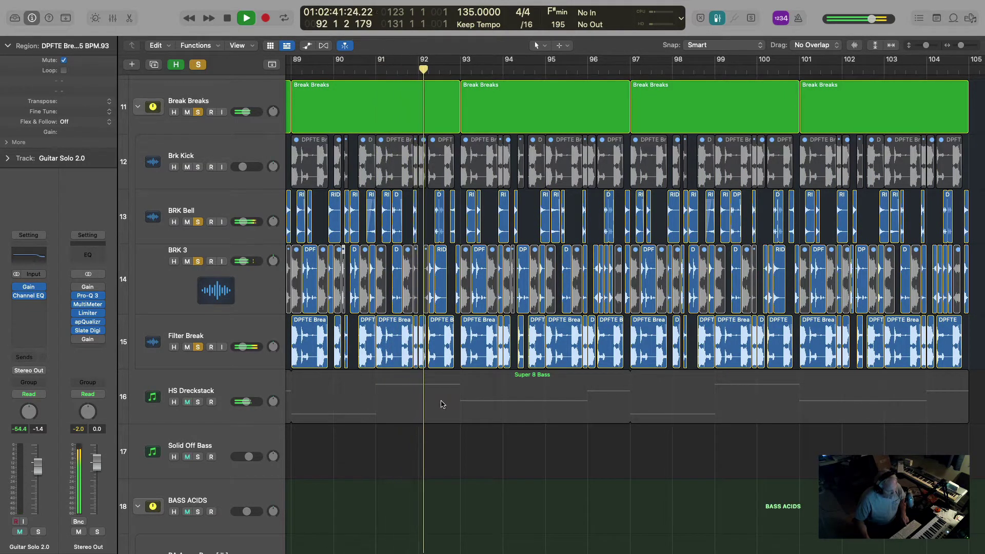
scroll(441, 403, left, 1)
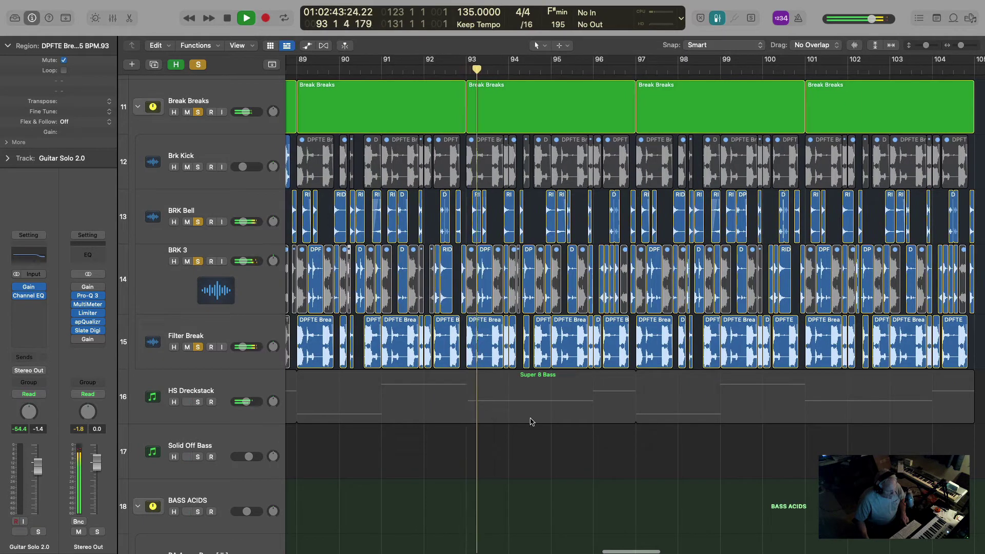
scroll(551, 420, right, 1)
scroll(520, 420, right, 1)
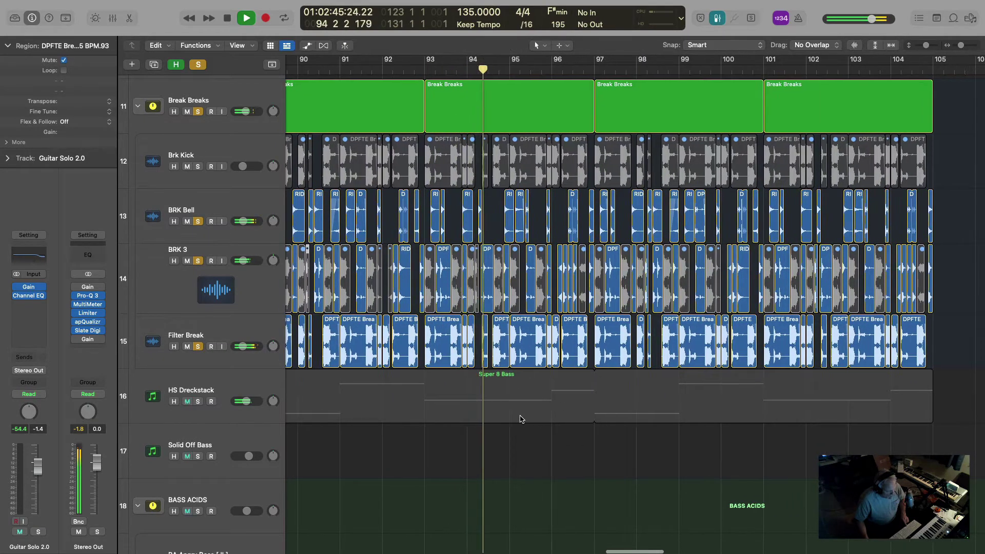
key(space)
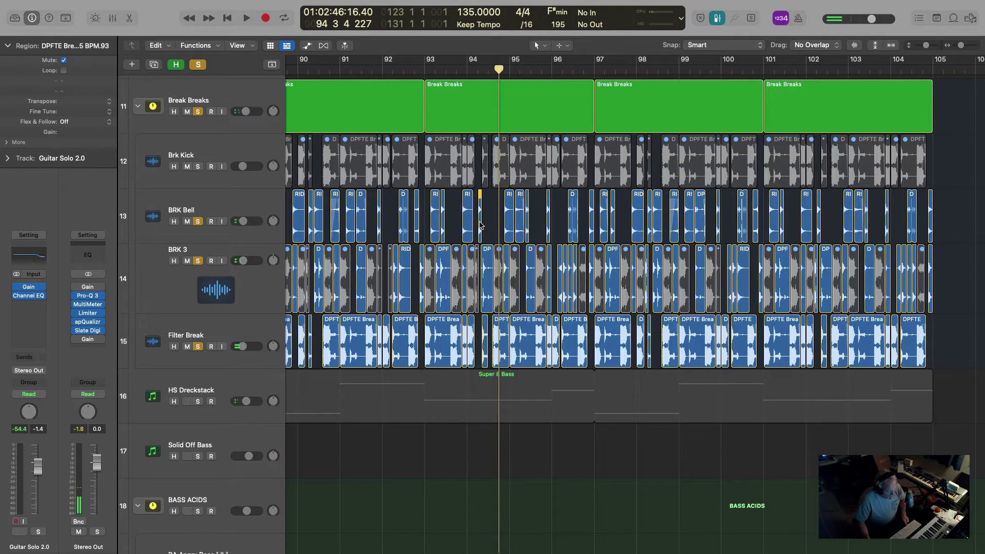
Replay from bar 94, mute the BRK Bell tom slice near 94 2, and play on into bar 96
click(472, 68)
key(space)
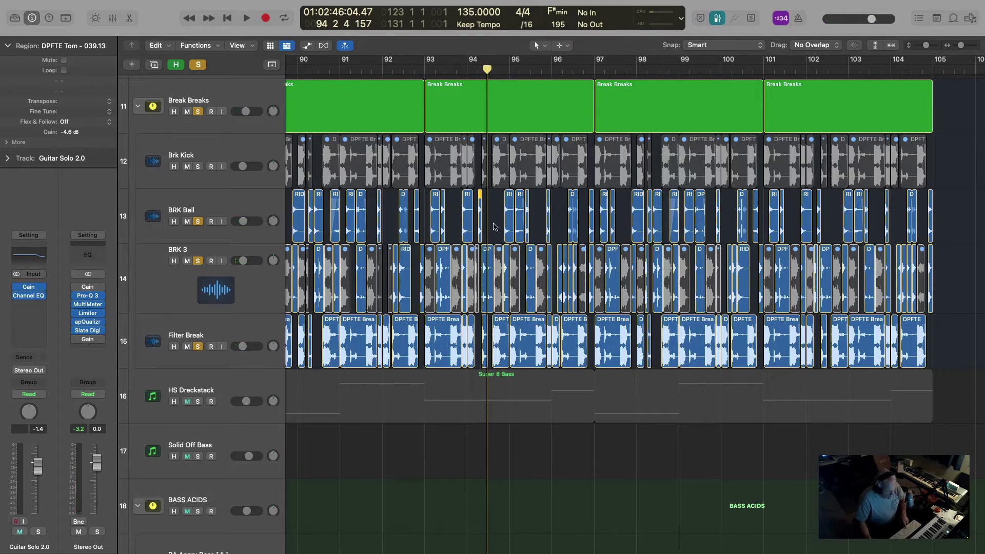
key(space)
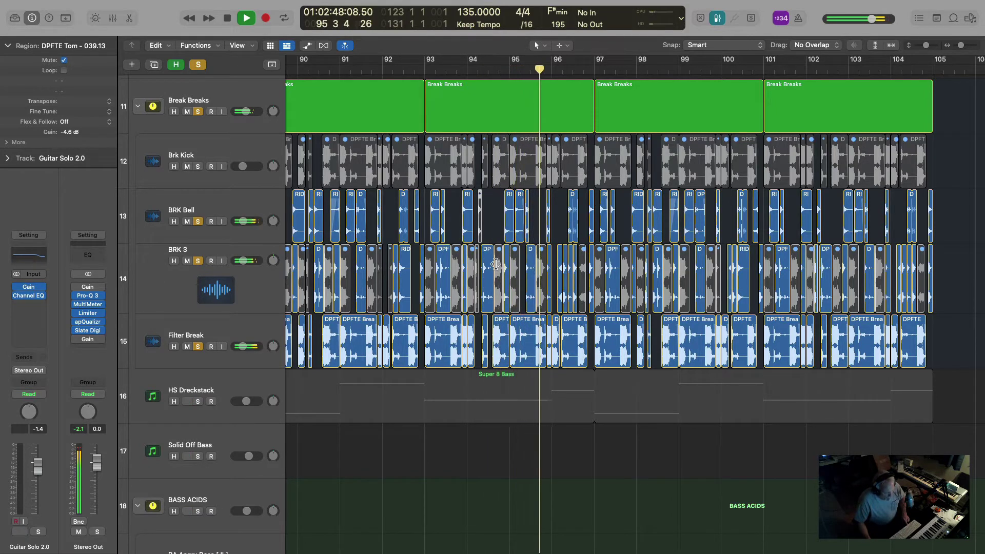
key(space)
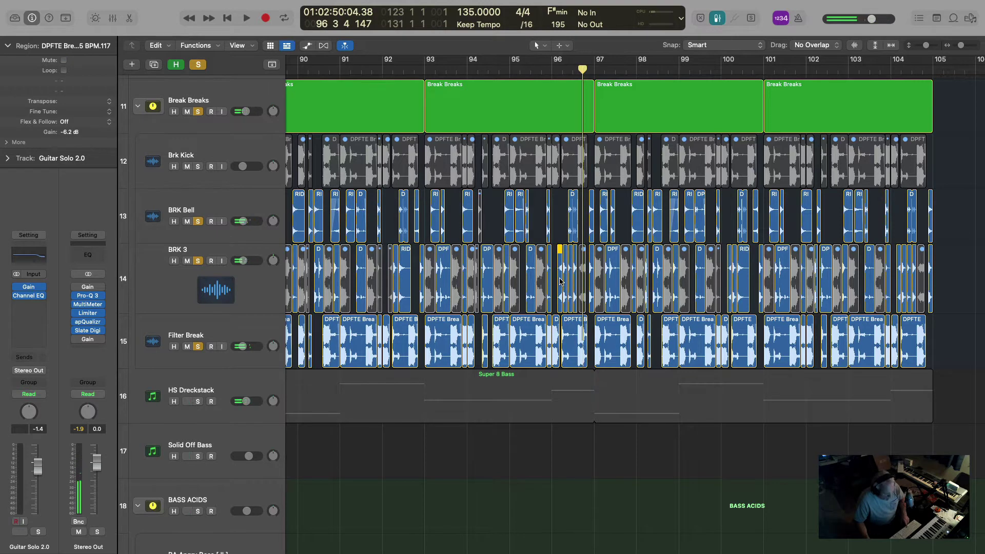
key(n)
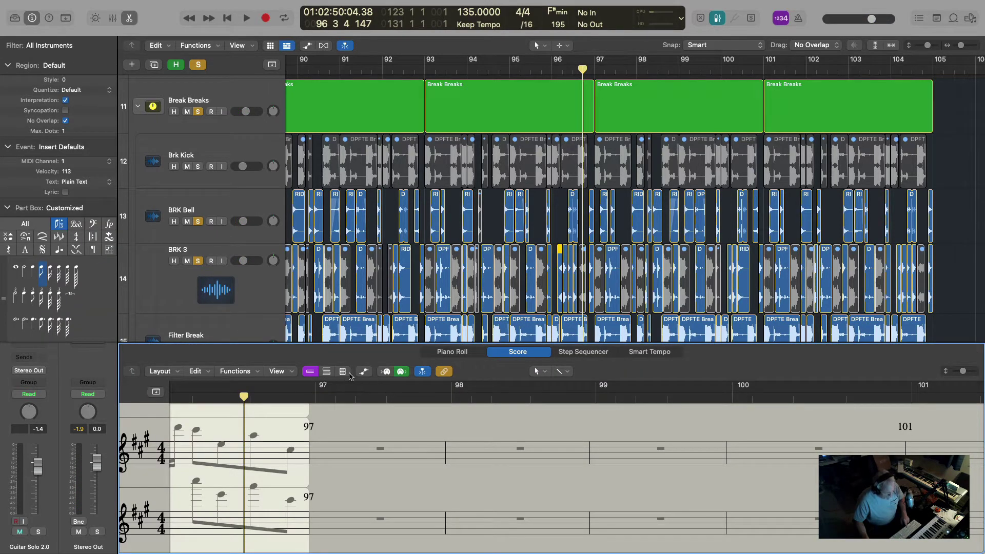
click(452, 352)
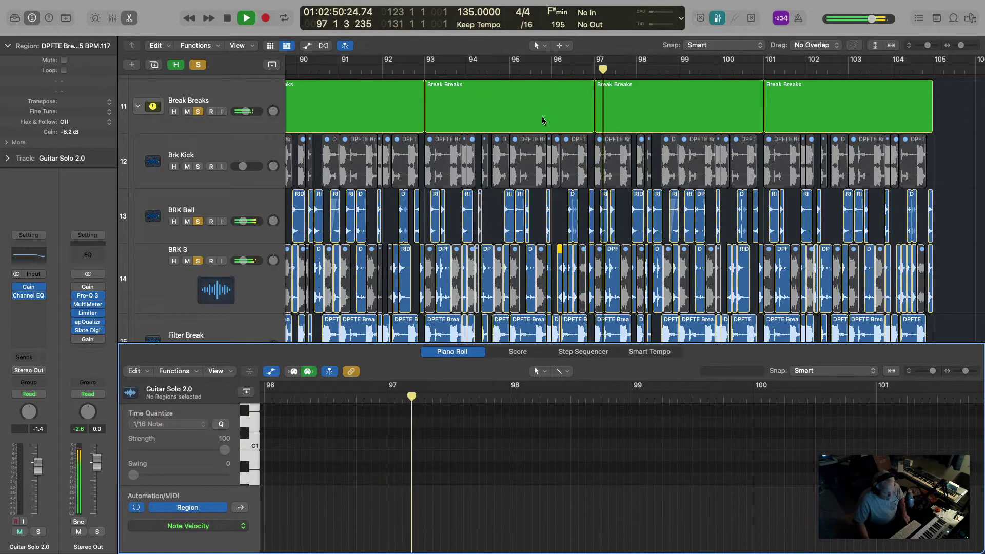
click(124, 19)
Play on into bar 98, mute the short BRK 3 slice near 98 2, and listen to the following beats
key(space)
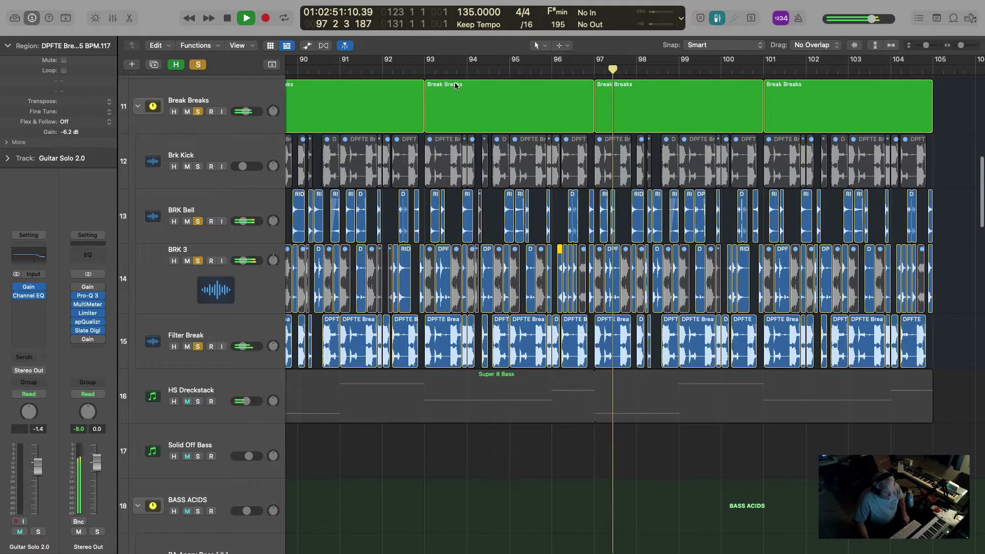
key(space)
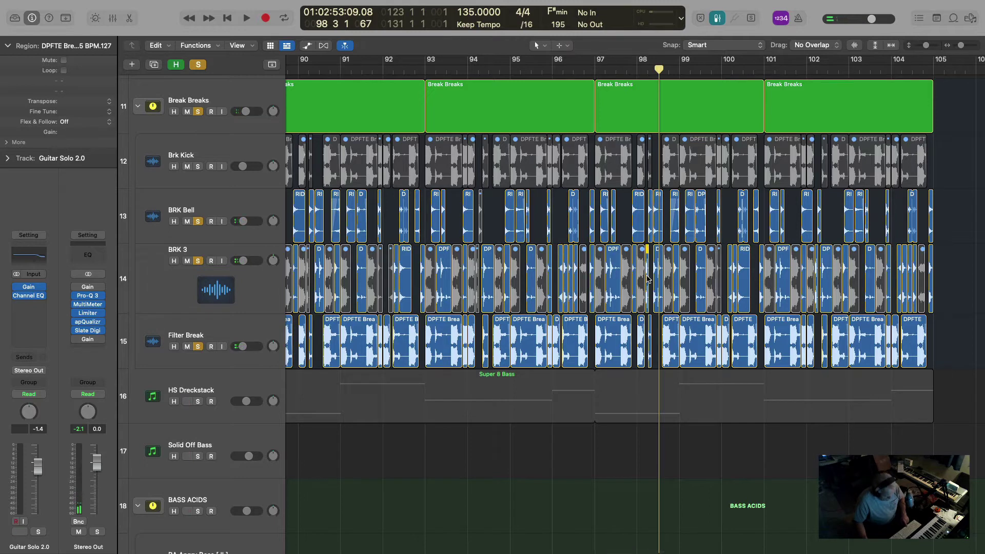
key(ctrl+m)
key(space)
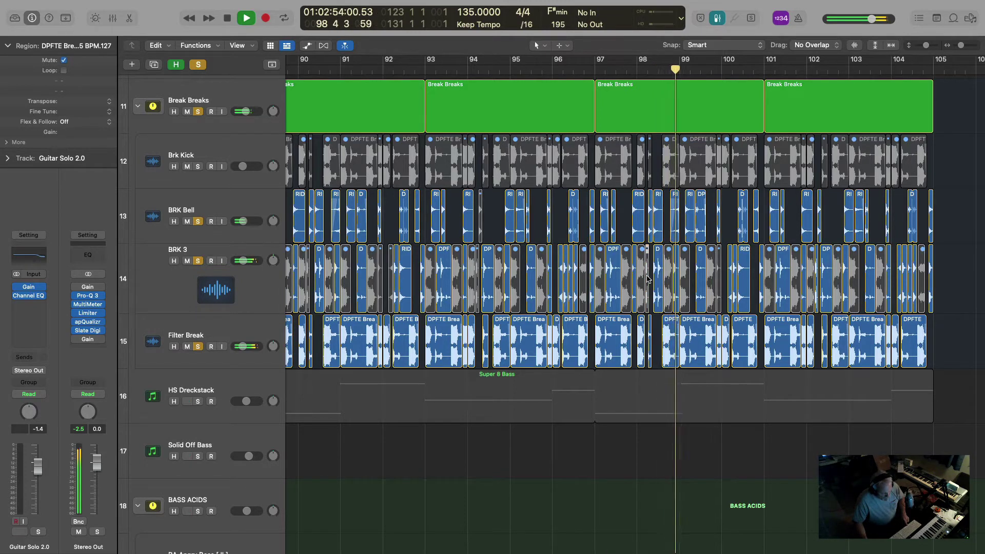
key(space)
Play again from around bar 90 into bar 96 and mute the BRK 3 slice just after bar 96
click(295, 70)
key(space)
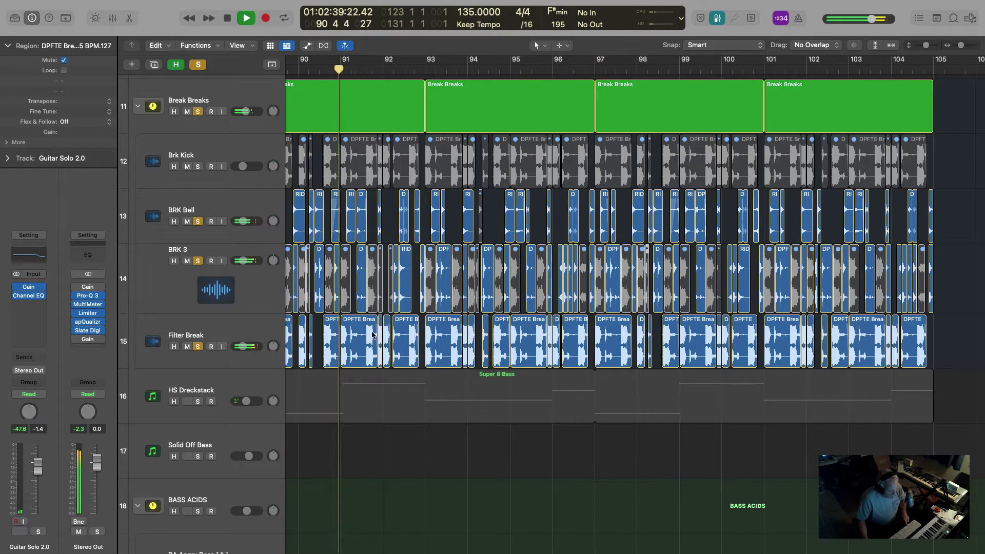
scroll(419, 465, up, 1)
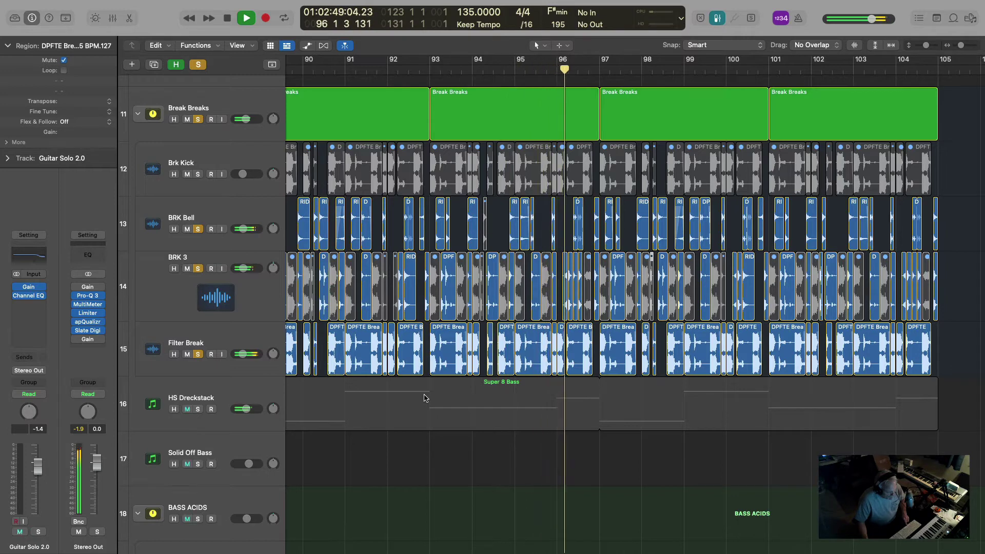
key(space)
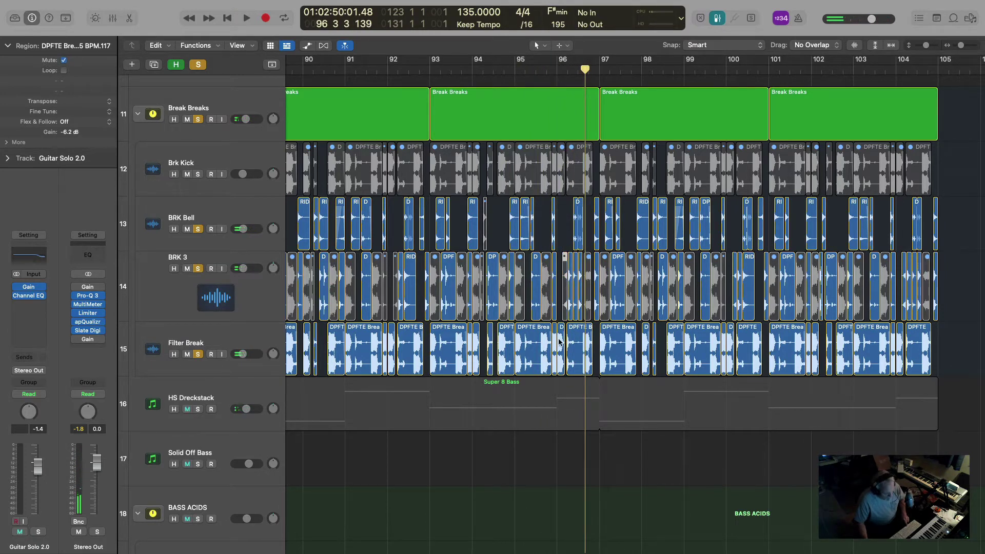
Play on into bar 98 and select the BRK Bell tom slice near 98 2
key(space)
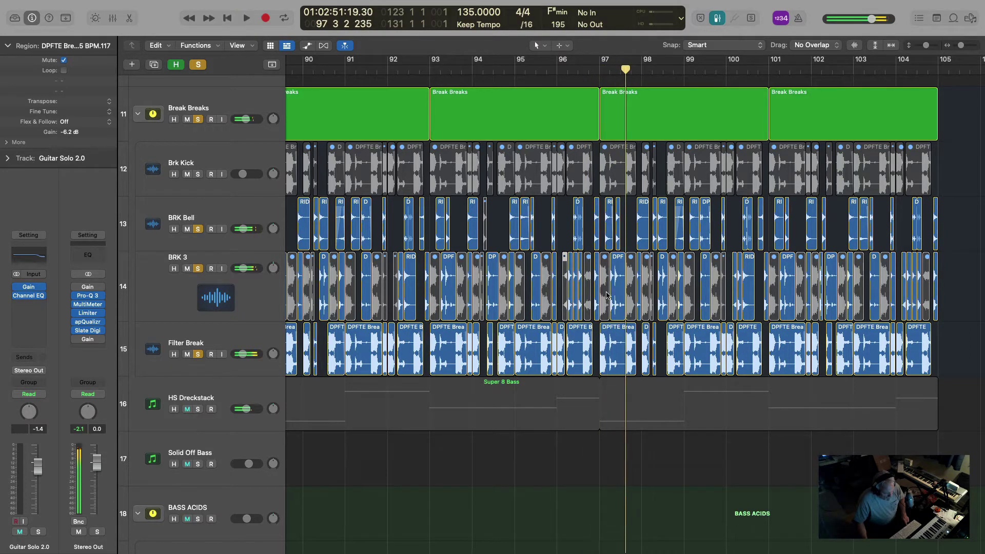
key(space)
scroll(607, 295, right, 5)
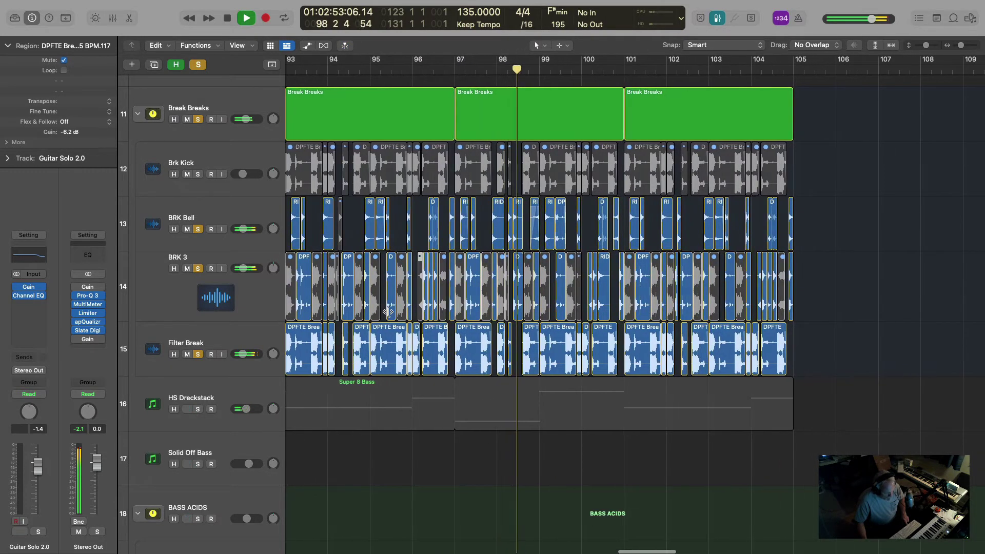
key(space)
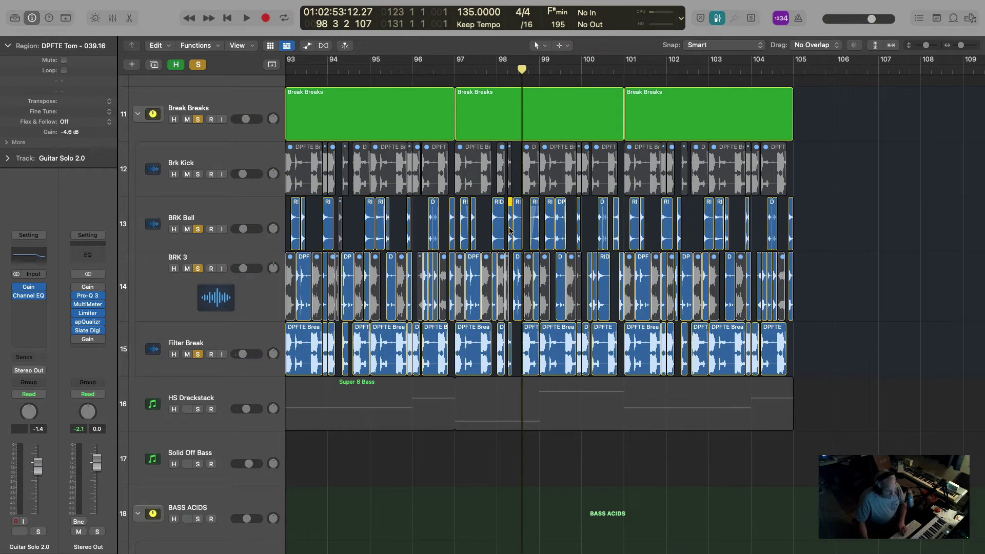
click(510, 231)
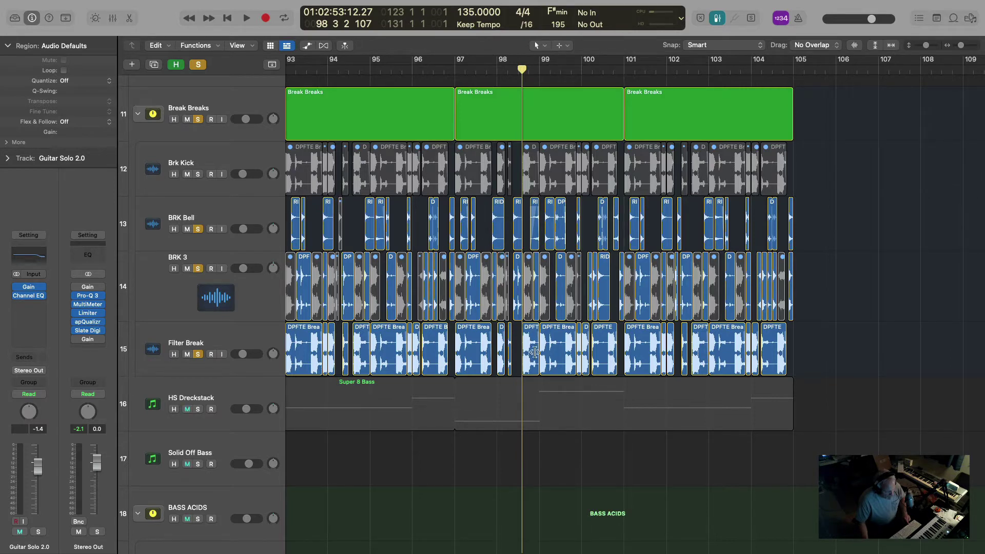
Play on into bar 100 and delete the short BRK 3 slice just before 100 2
key(space)
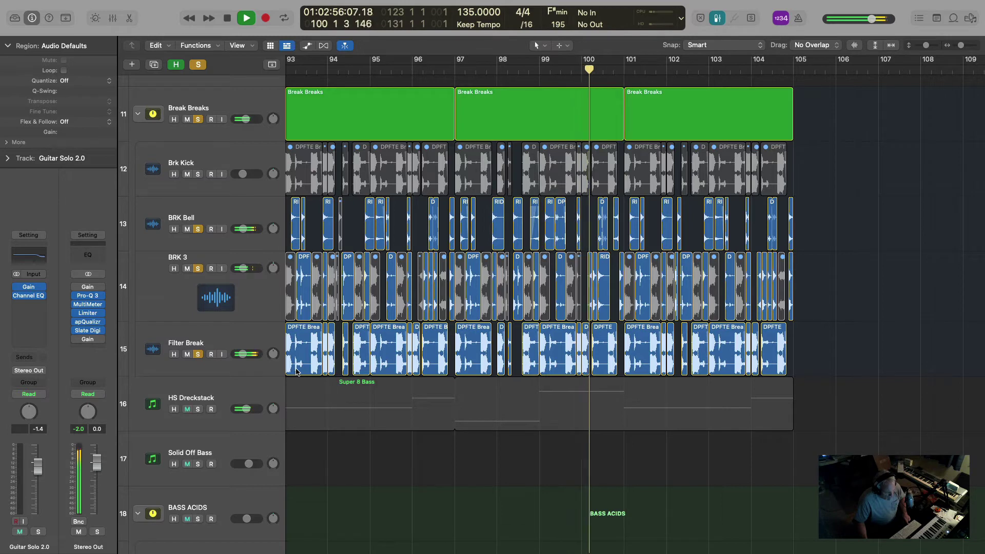
key(space)
click(589, 281)
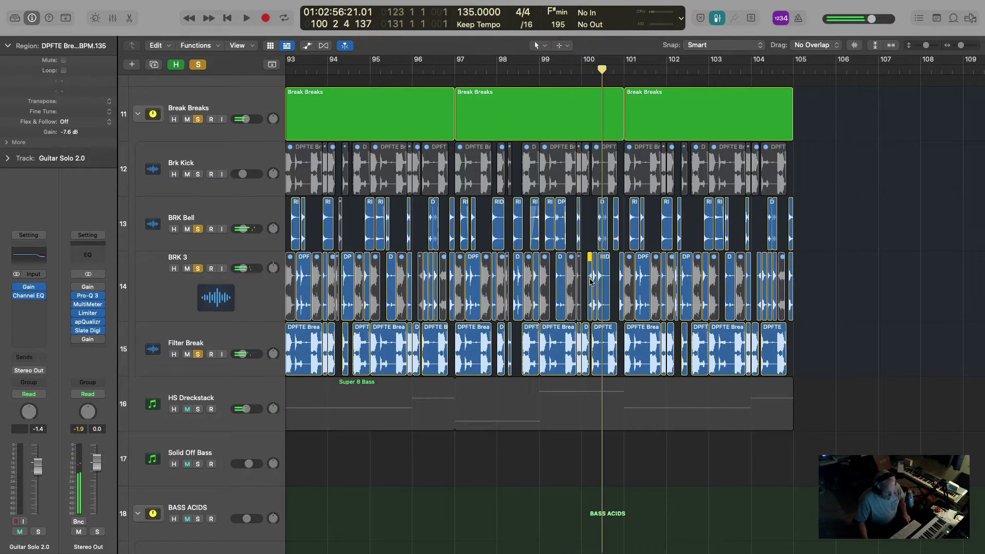
key(Delete)
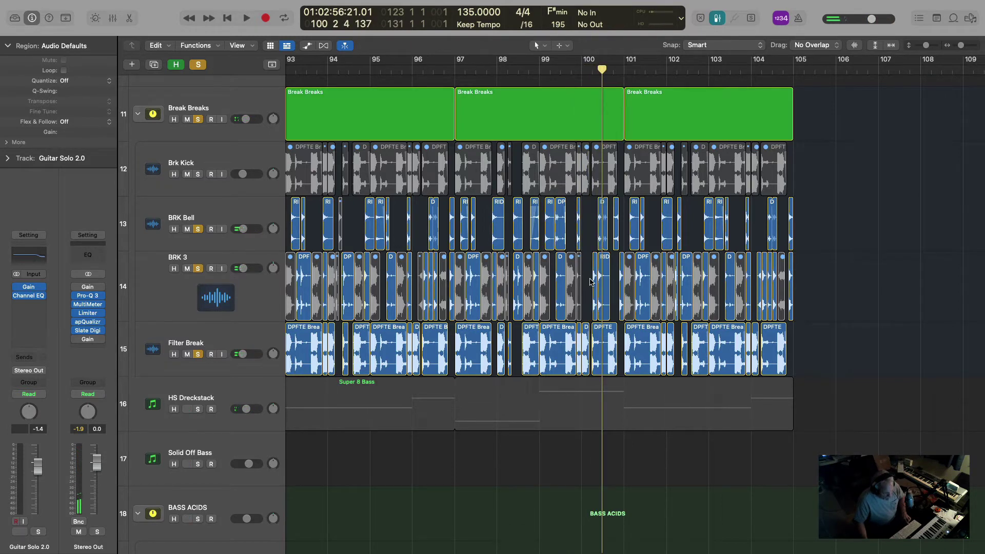
Play on into bar 102 and delete the short BRK Bell and BRK 3 slices near 102 2
key(space)
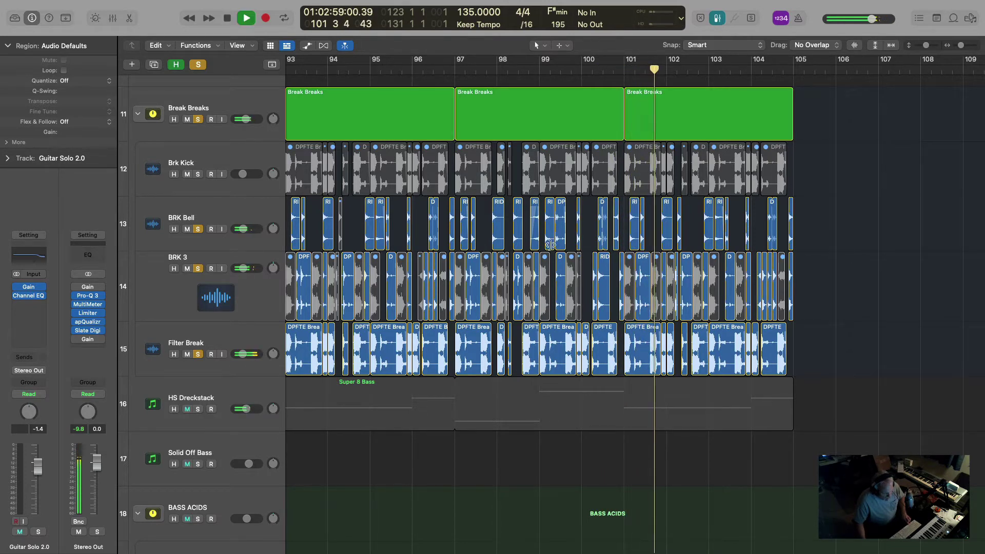
key(space)
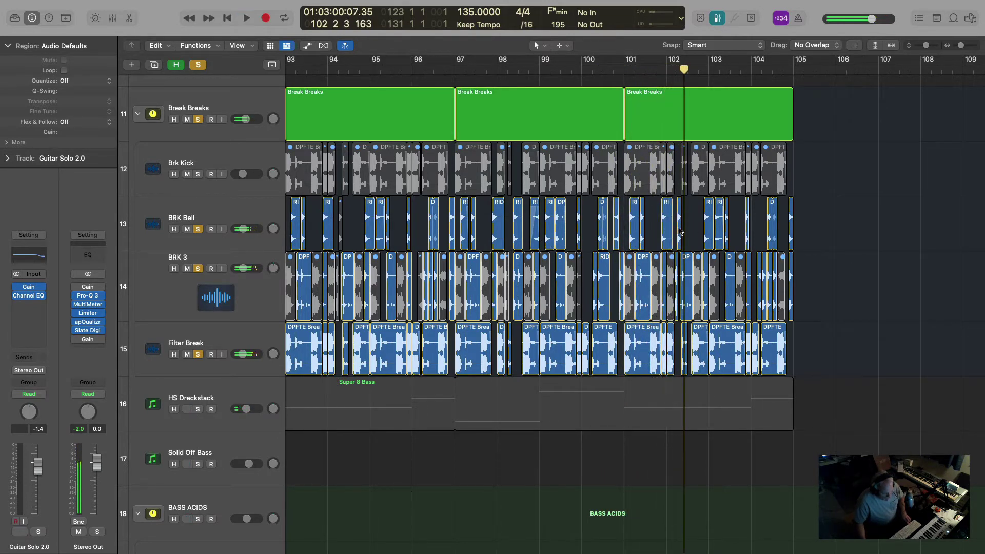
click(680, 231)
key(Delete)
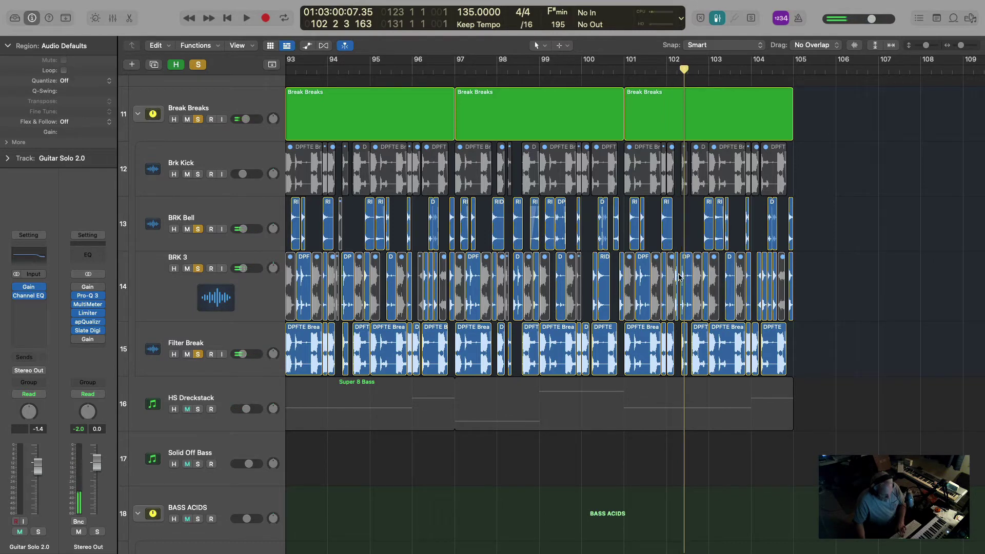
click(676, 277)
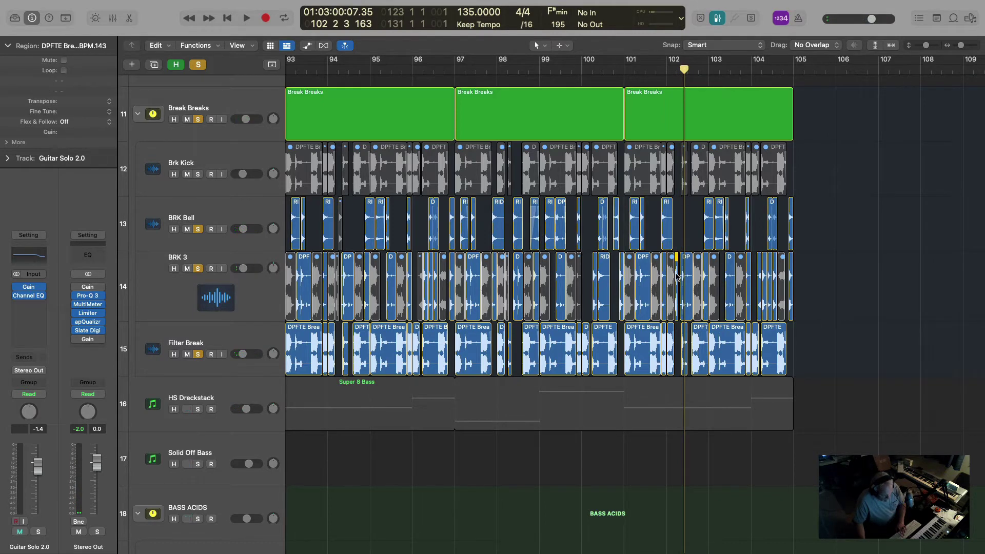
key(Delete)
Play on into bar 104 and delete the short BRK 3 slice just before 104 2
key(space)
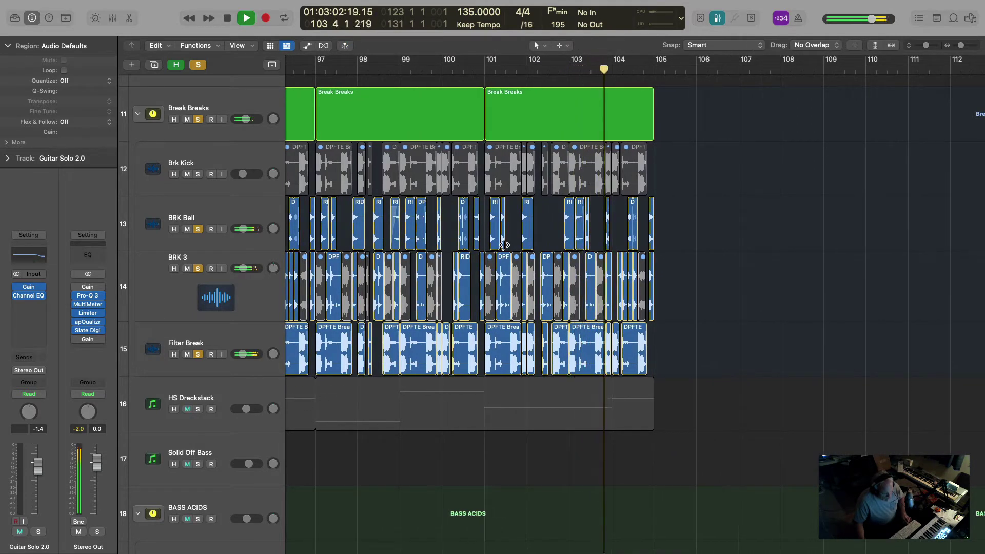
key(space)
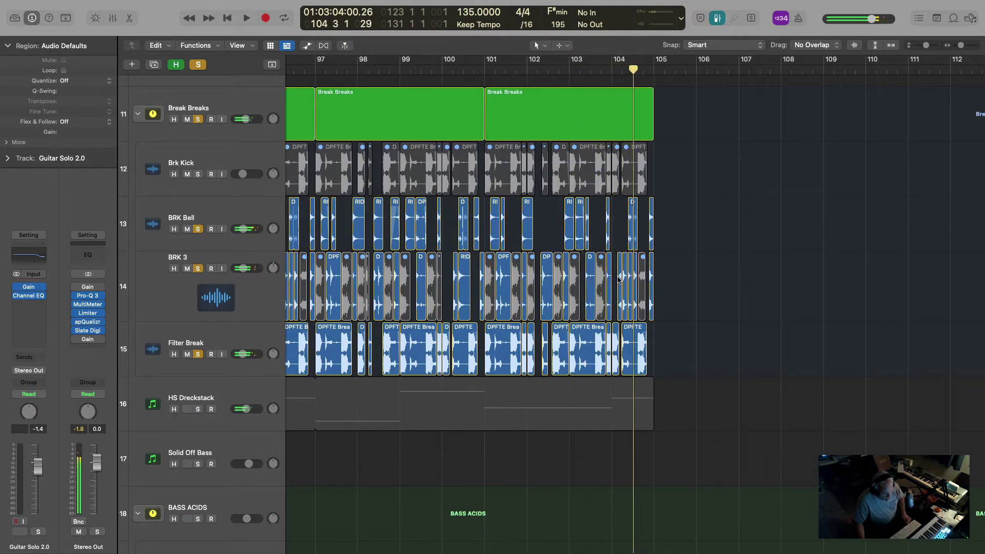
click(620, 278)
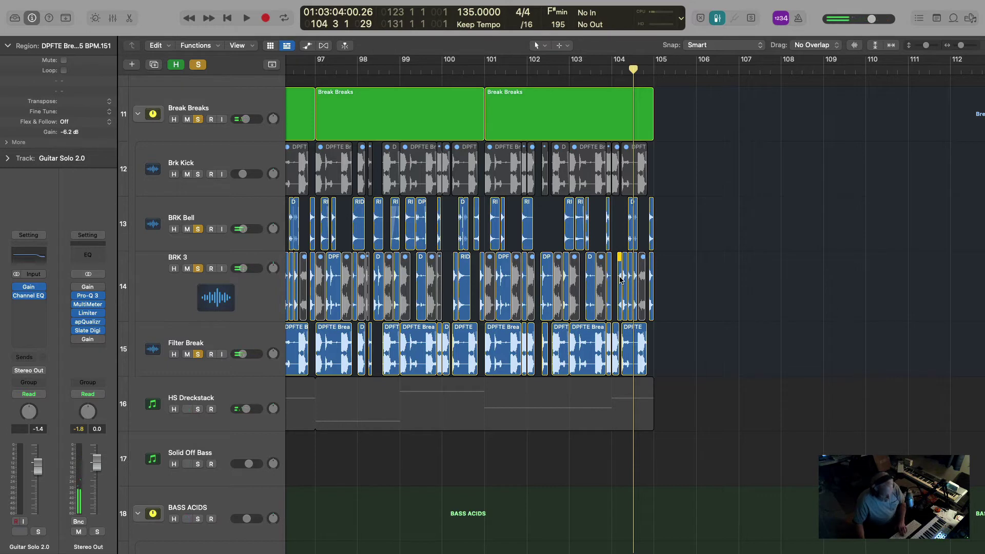
key(Delete)
Replay bar 104 with BRK Bell and Filter Break unsoloed, and mute the BRK 3 tom slice near 104 3
key(space)
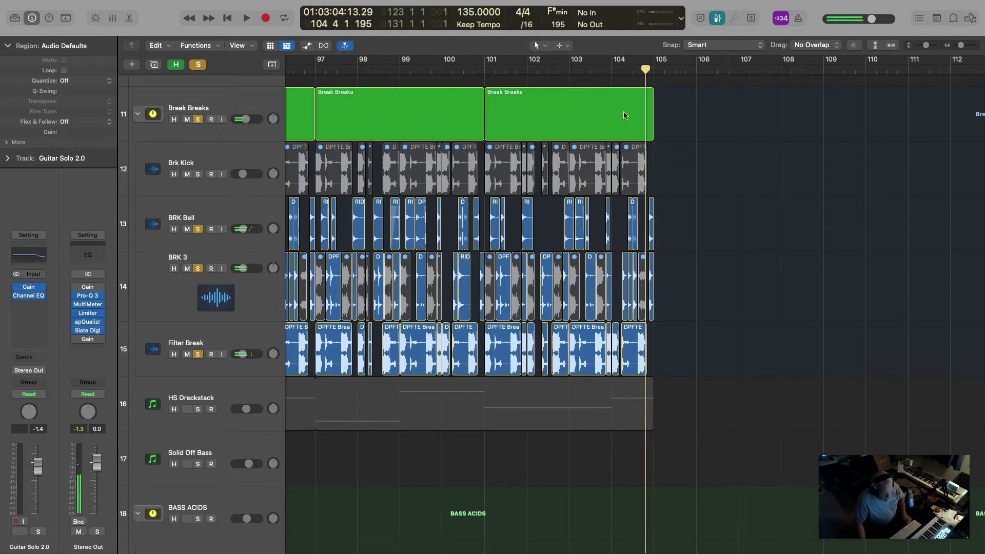
click(616, 69)
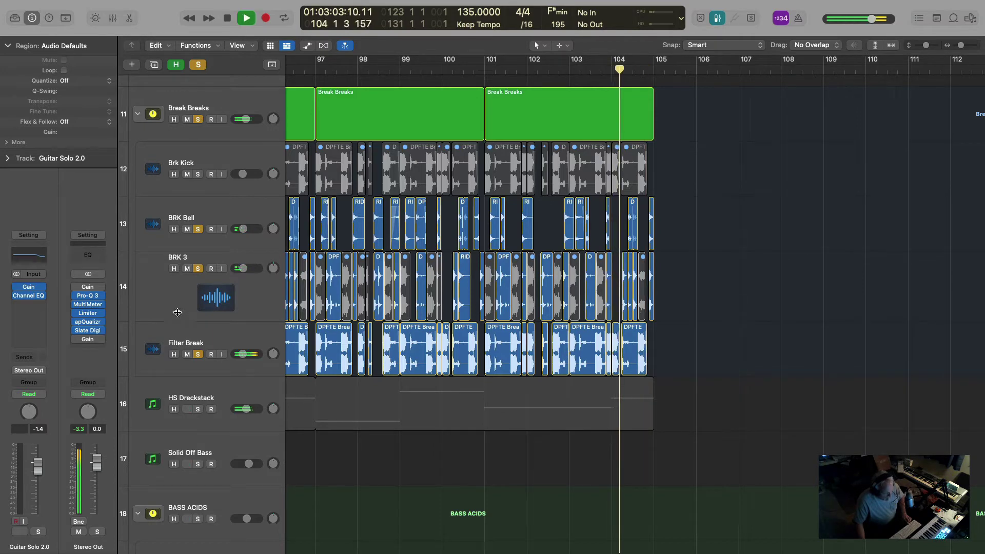
click(198, 228)
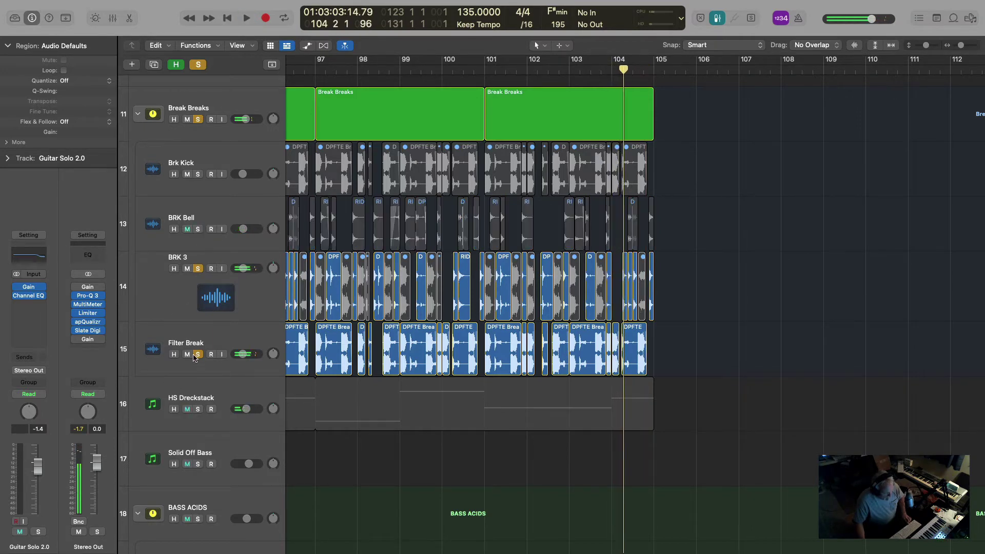
click(197, 354)
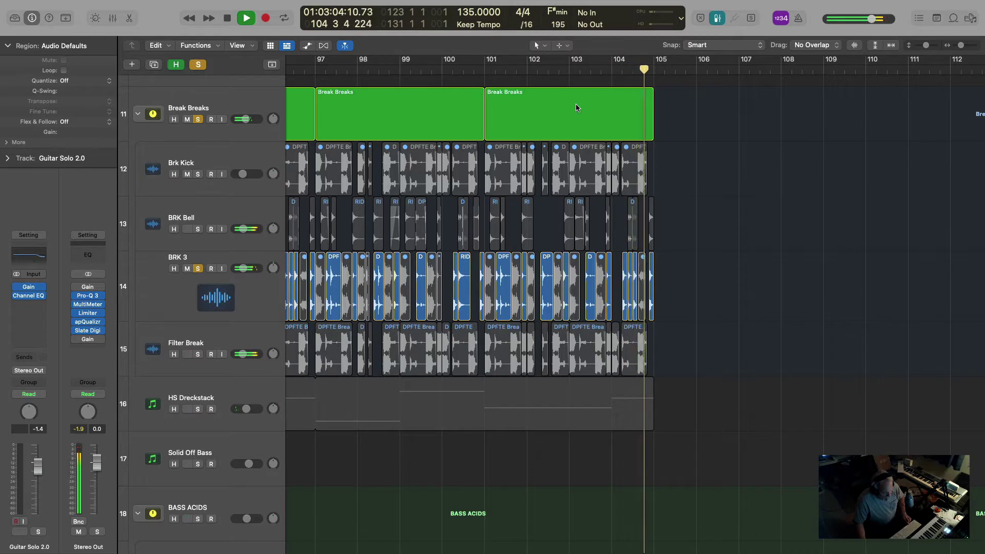
click(635, 282)
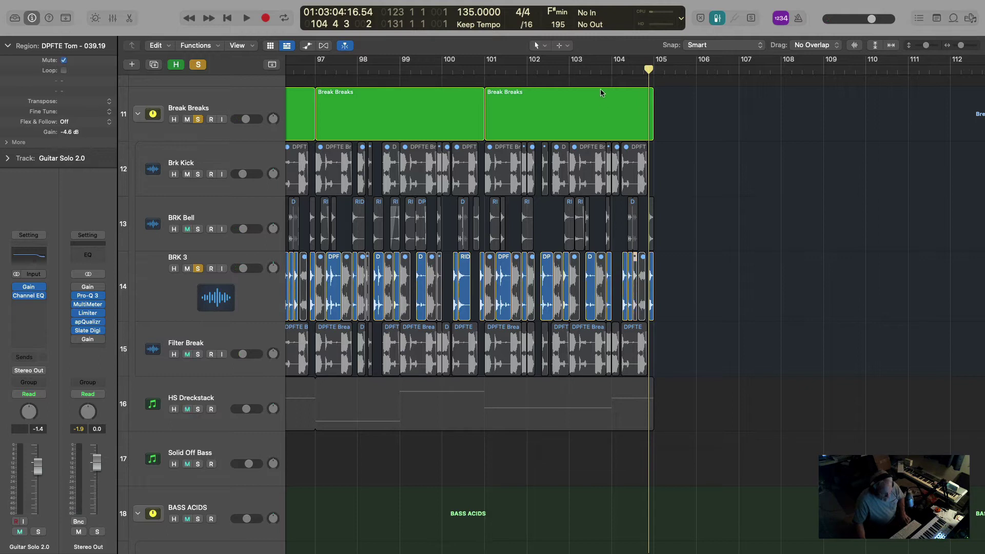
Replay the soloed BRK 3 track from just before bar 104 into bar 105
click(608, 71)
key(space)
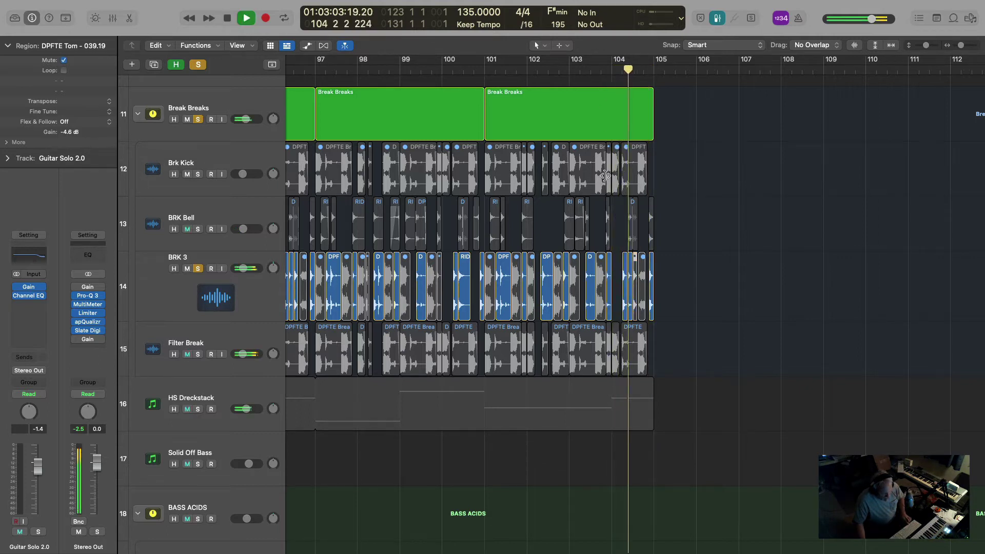
key(space)
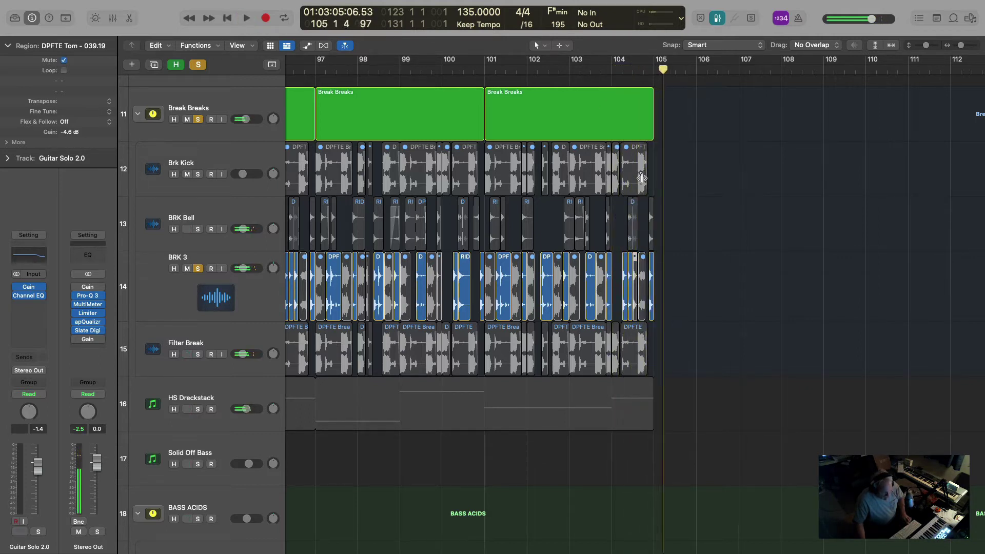
Turn off all track solos and play the full mix from bar 89 into bar 105
click(195, 66)
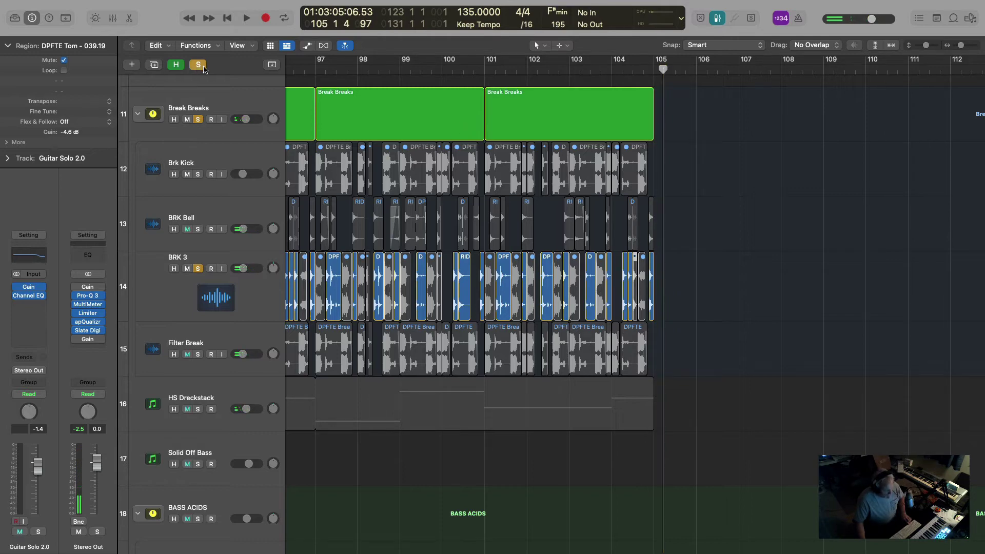
scroll(488, 119, left, 15)
scroll(575, 105, right, 10)
scroll(576, 105, down, 2)
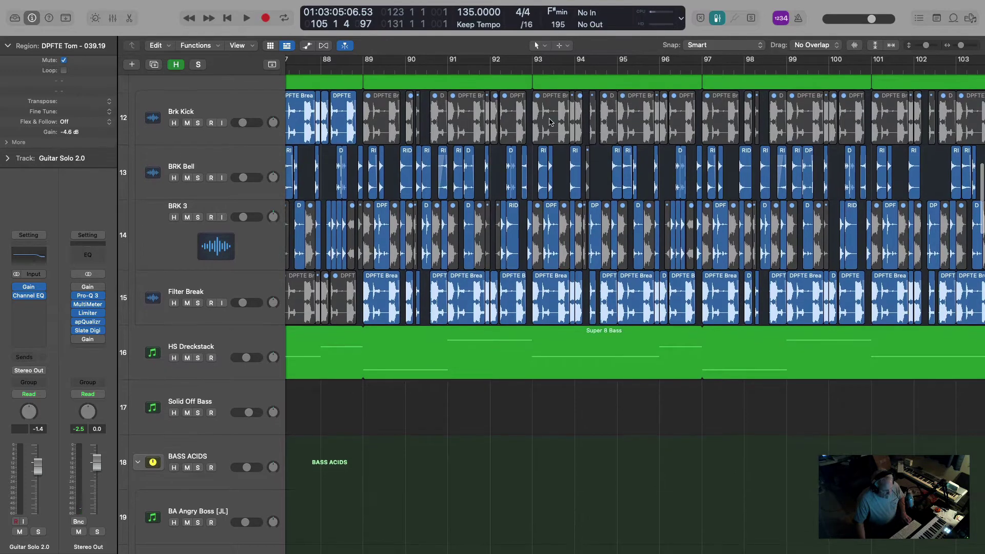
scroll(549, 122, up, 6)
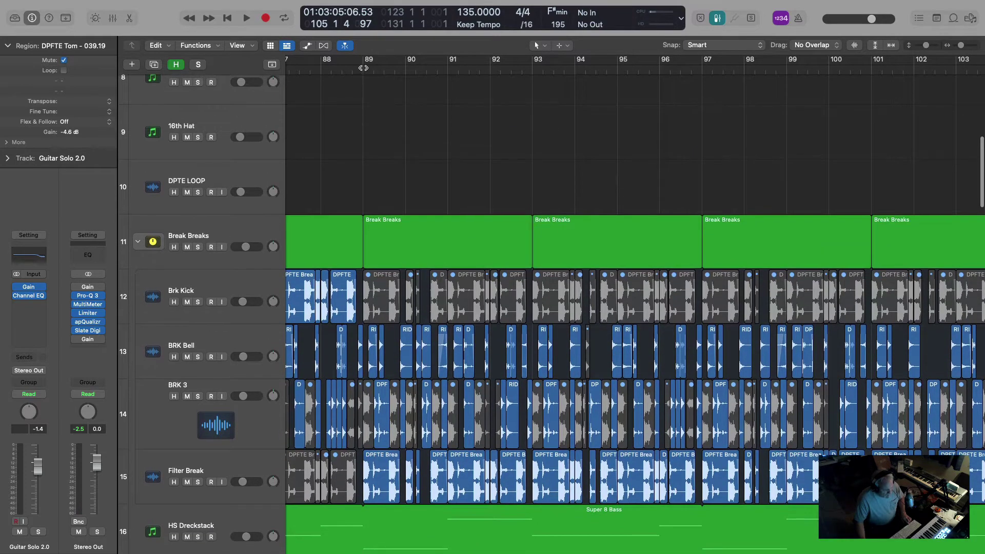
click(363, 68)
key(space)
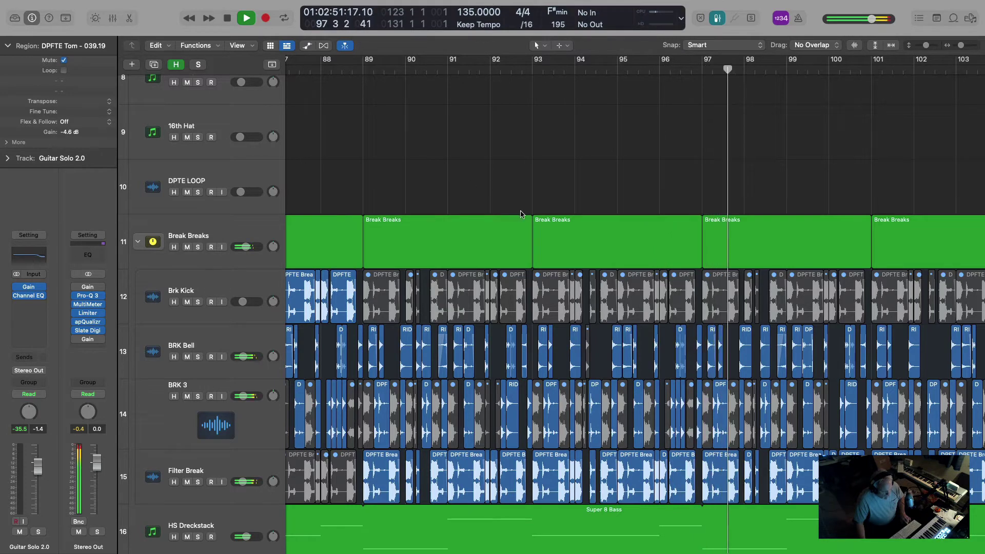
scroll(521, 214, right, 5)
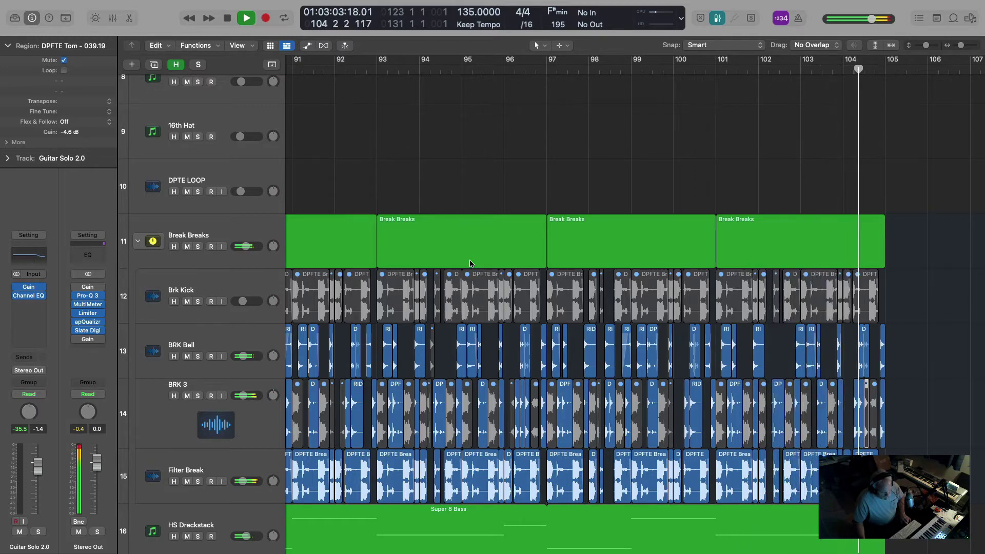
key(space)
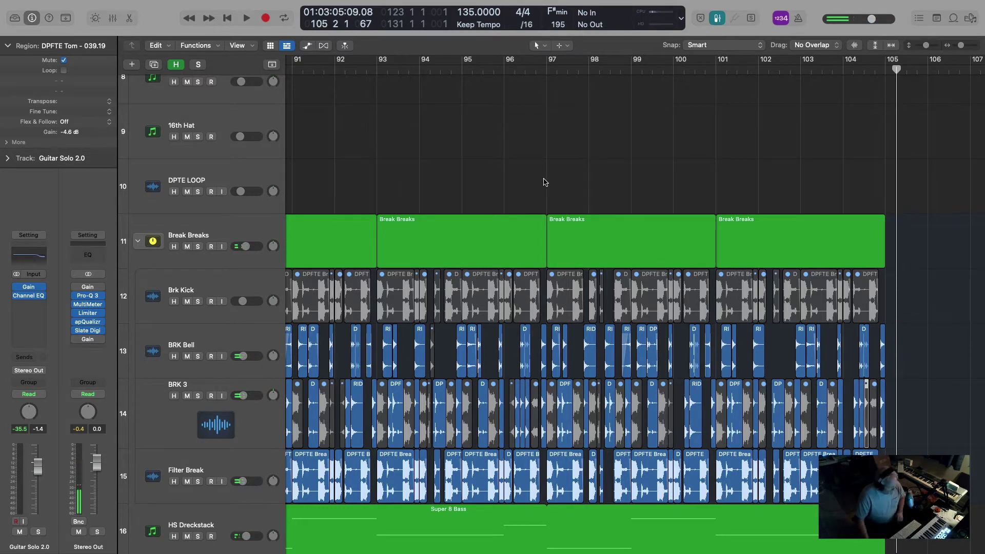
Show the whole arrangement and play the full mix from bar 89 into bar 93
ctrl+alt+click(600, 167)
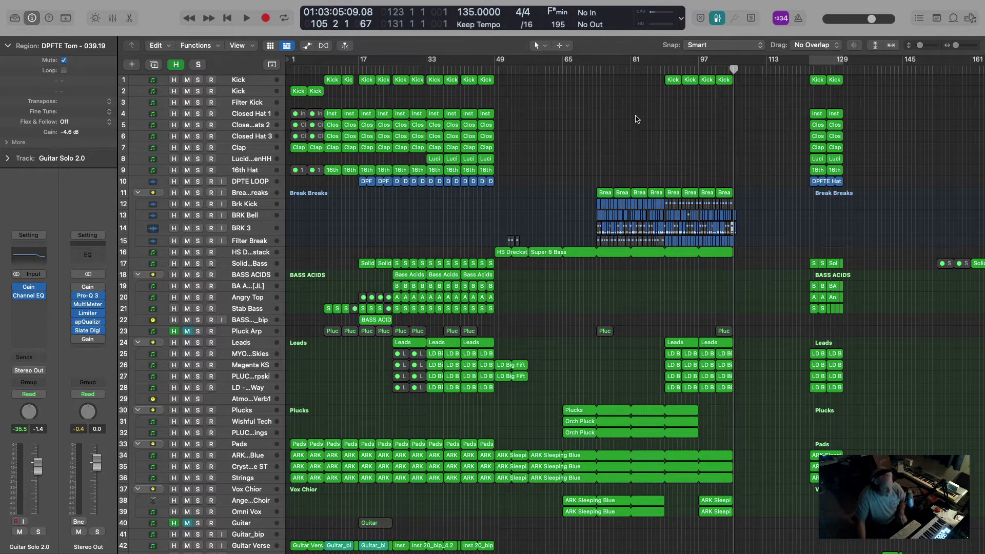
click(663, 68)
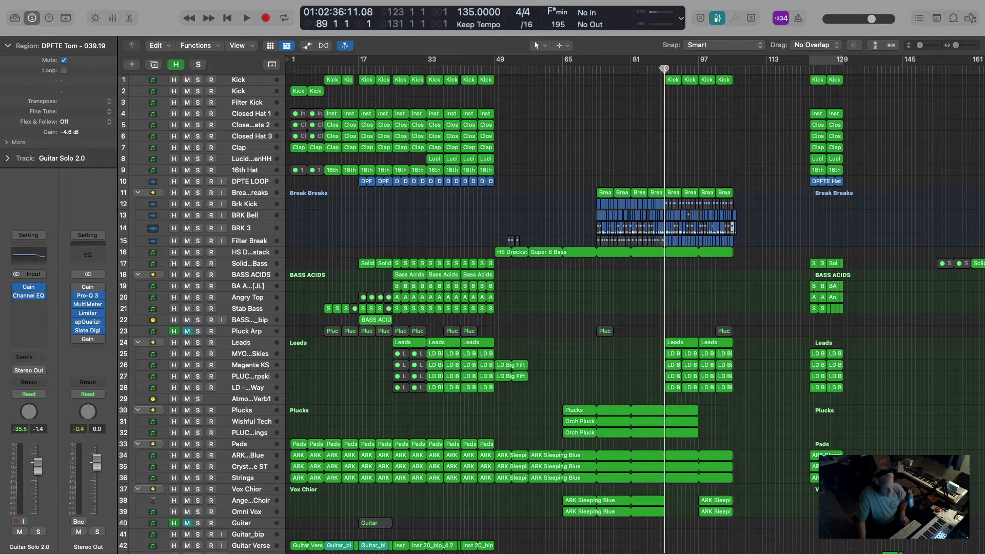
key(space)
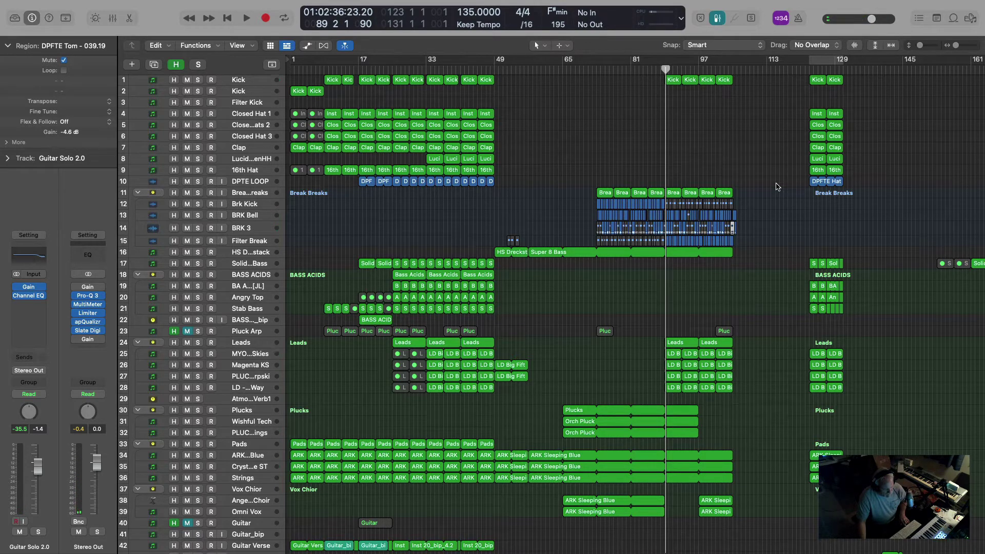
key(space)
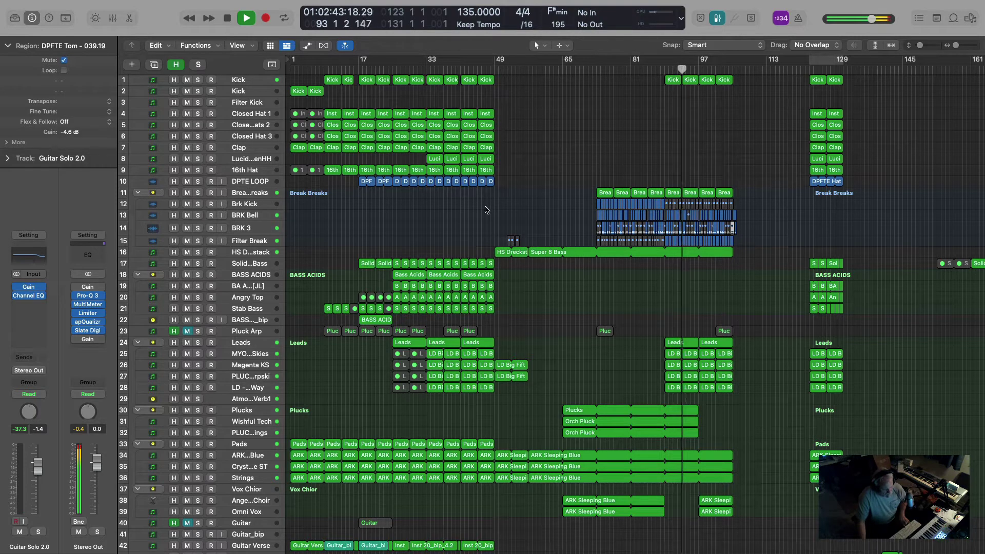
key(space)
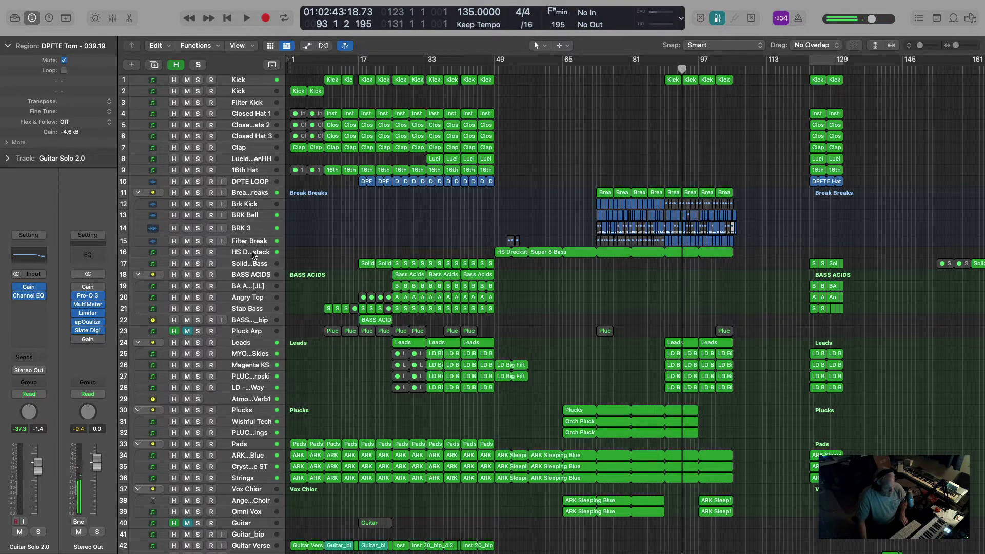
Create one new audio track directly below the DPTE LOOP track
click(236, 182)
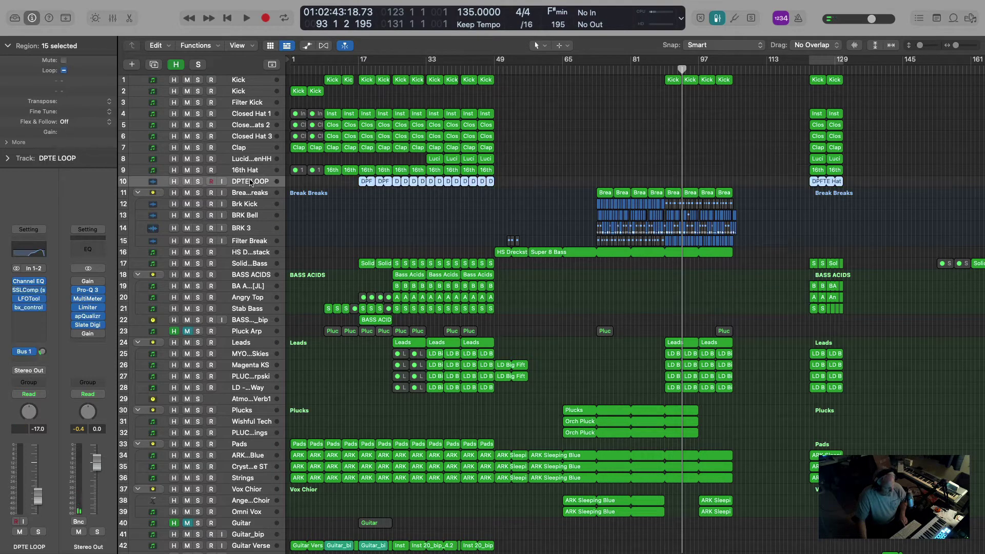
key(alt+super+n)
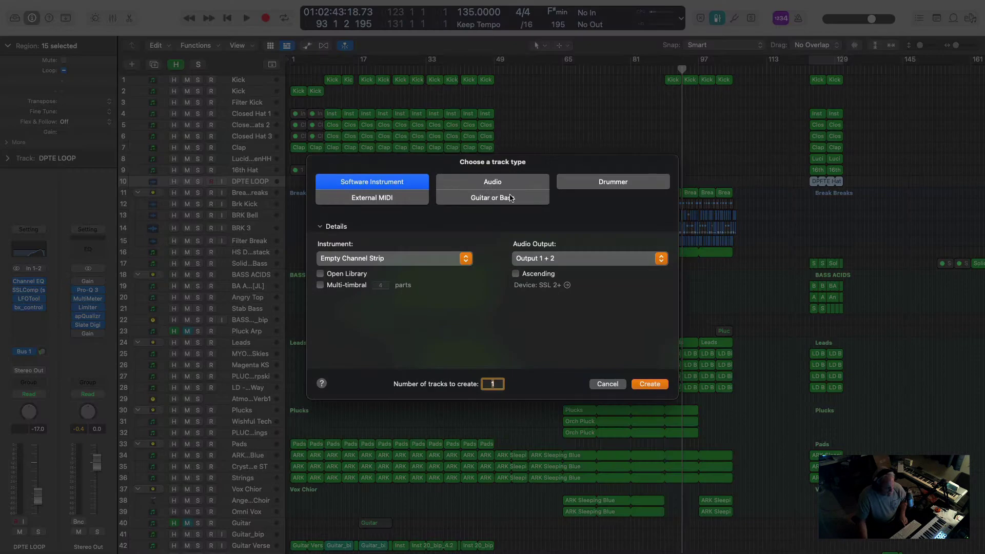
click(473, 181)
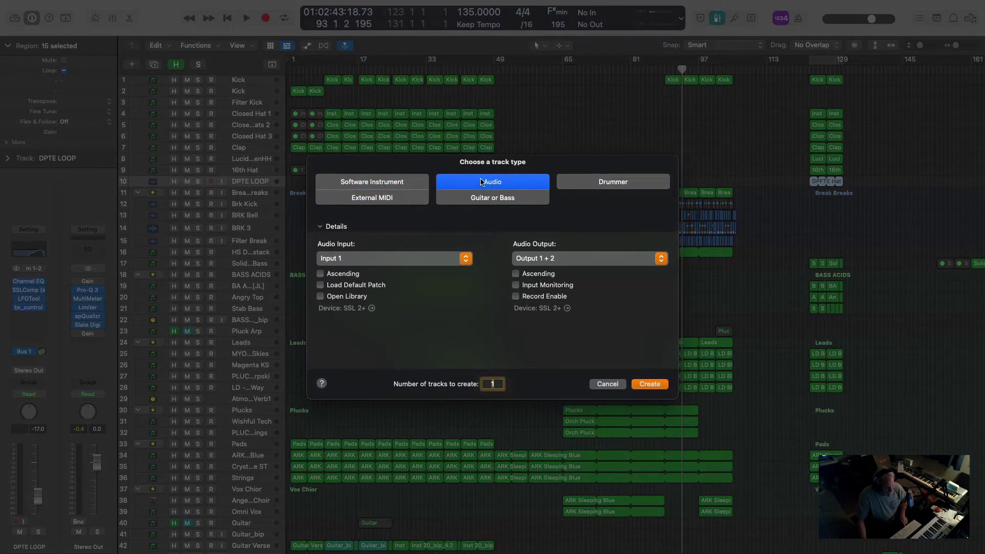
click(650, 384)
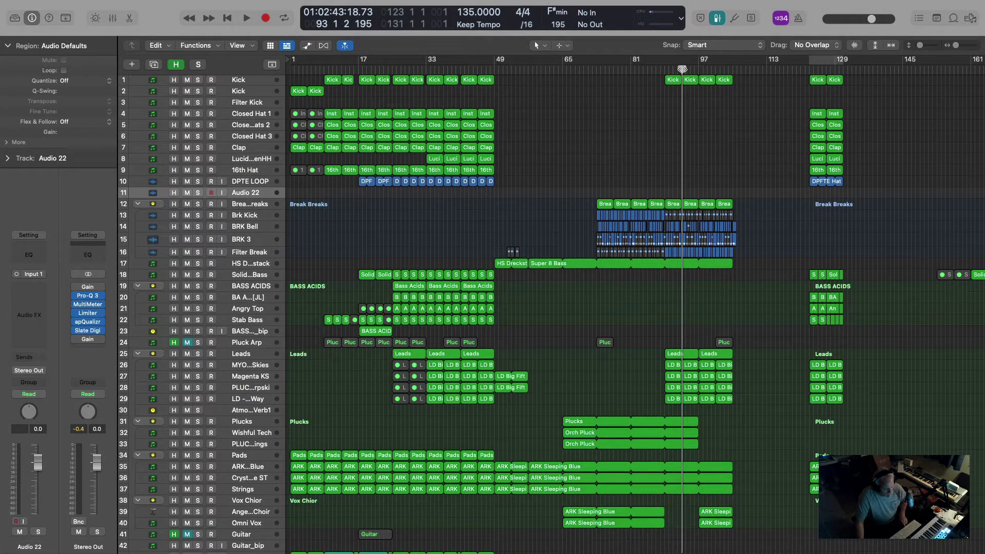
Return the playhead to bar 89 and rename the new audio track as Ride
drag(682, 69, 664, 68)
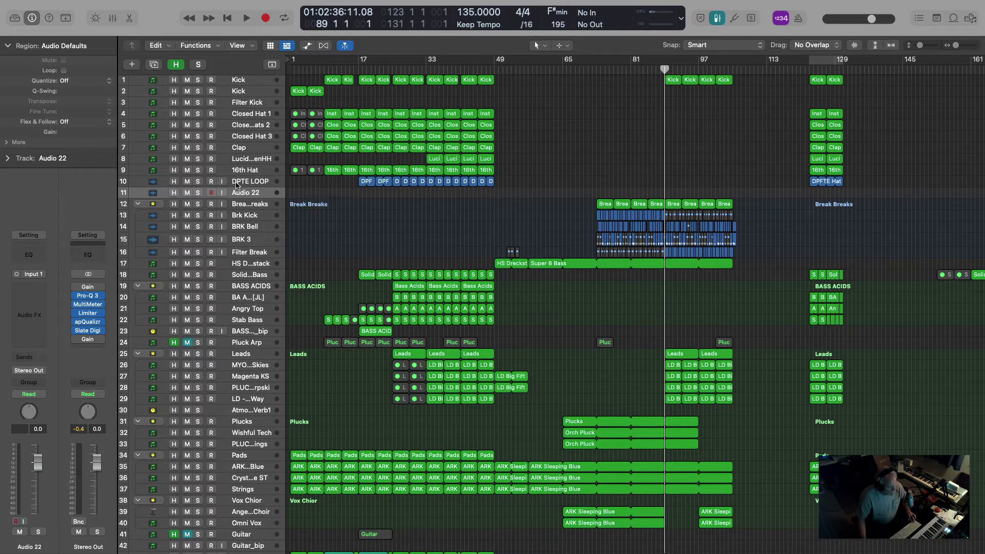
double_click(245, 192)
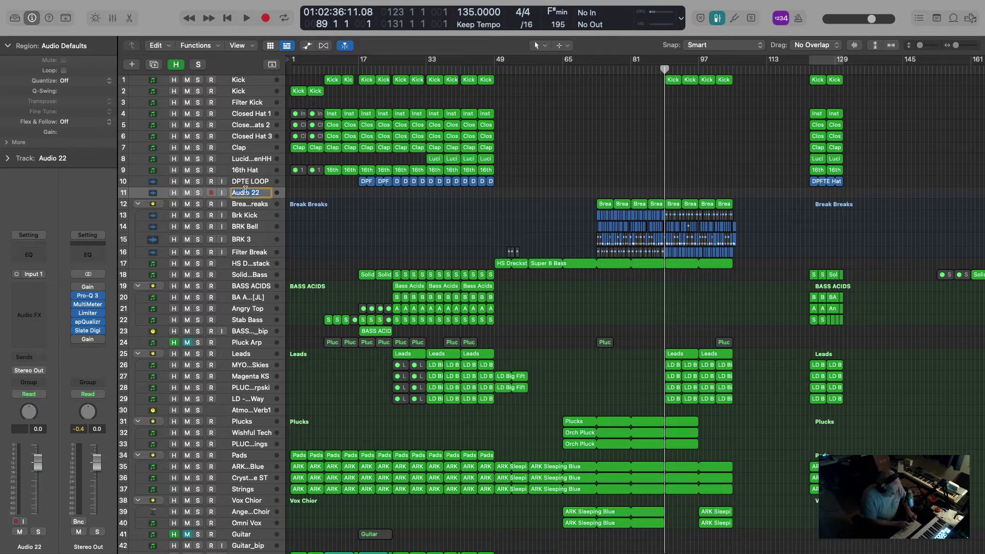
text(Rid)
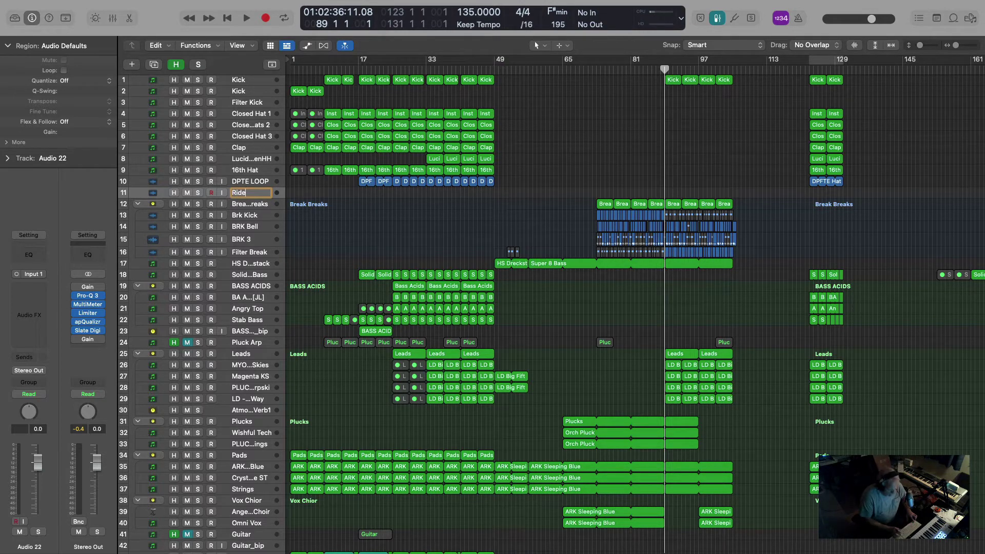
text(e)
key(Return)
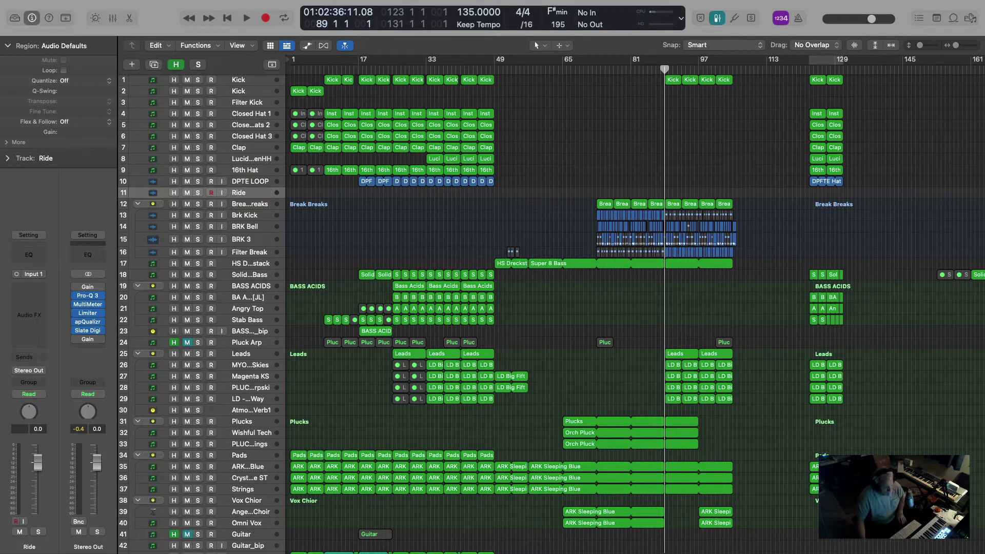
Open the audio file import and browse to the Ride samples under Drums - Cymbal in the Black Octopus Leviathan library
key(super+shift+i)
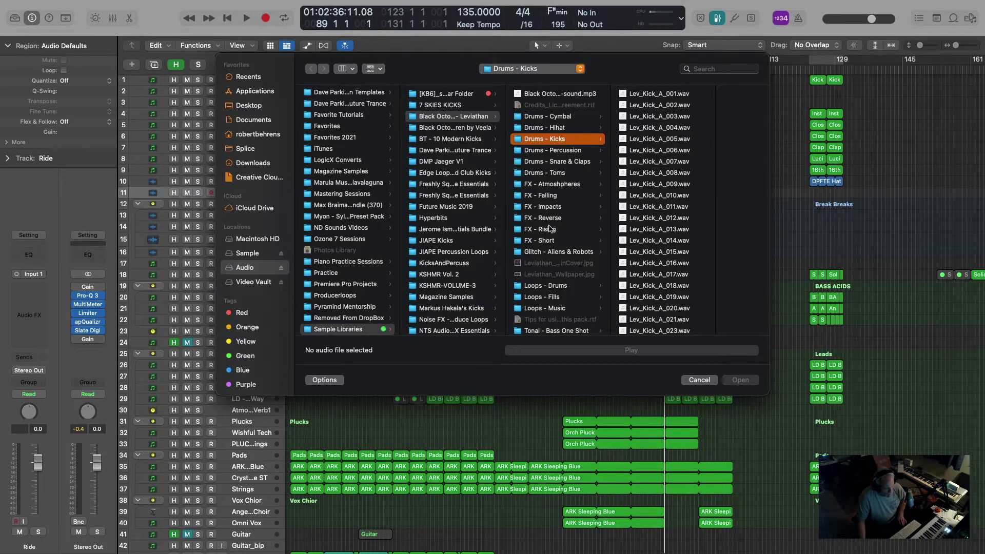
click(543, 117)
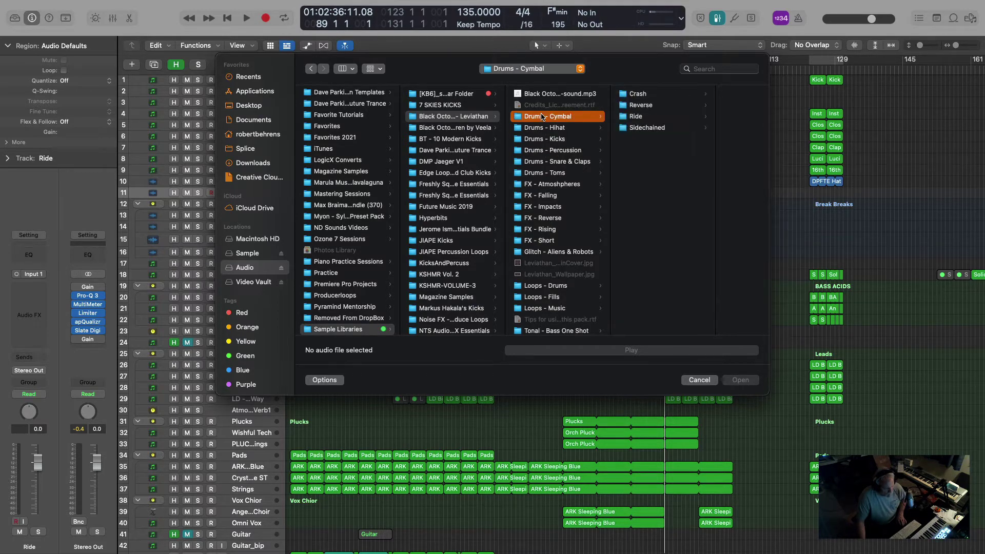
click(634, 116)
click(707, 95)
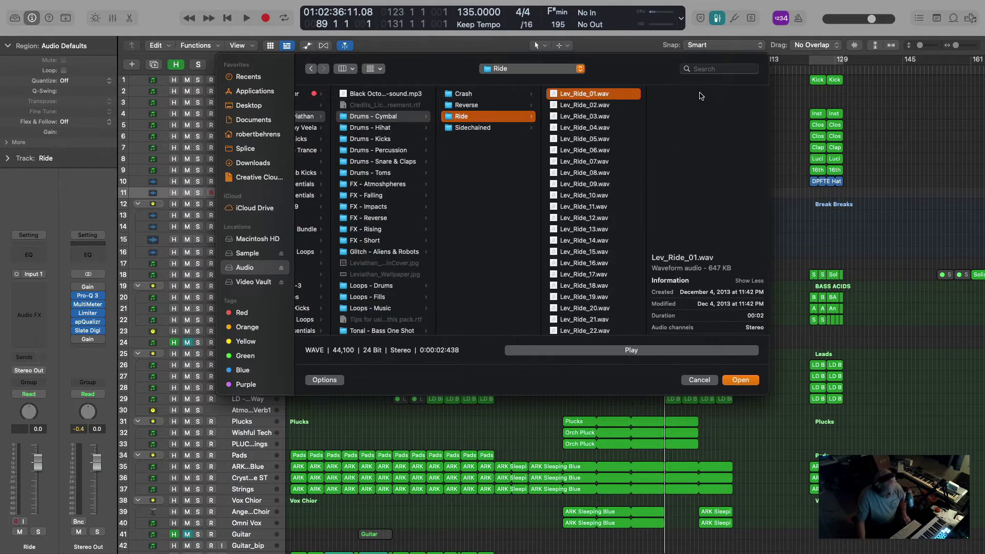
Audition the ride samples from Lev_Ride_01.wav onward and import Lev_Ride_13.wav onto the Ride track at bar 89
key(space)
key(Down)
key(Down)
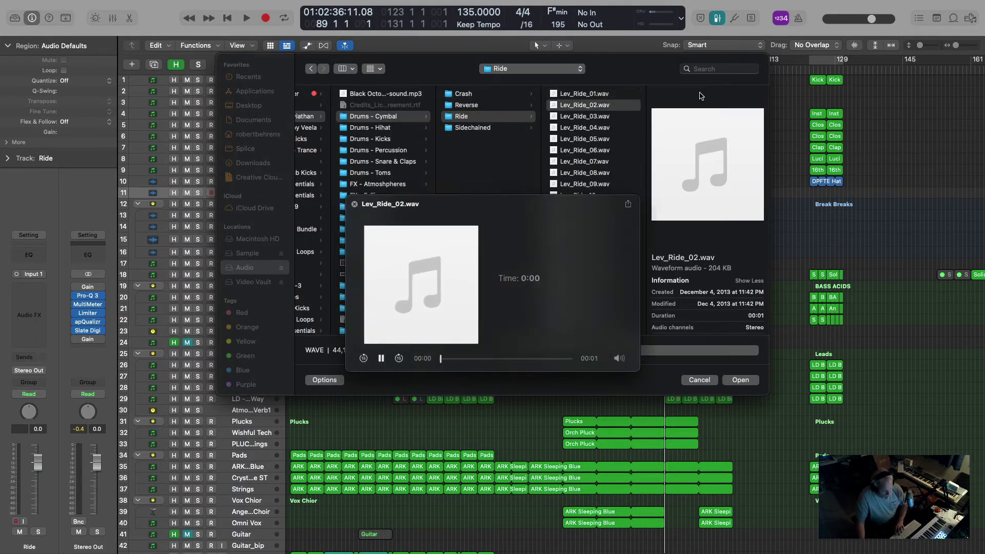
key(Down)
key(Down)
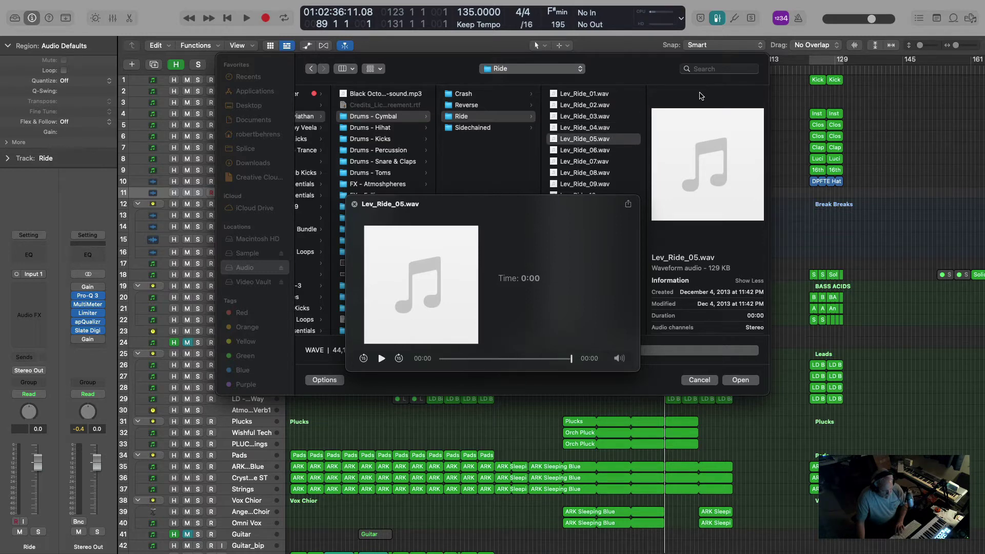
key(Down)
key(Down)
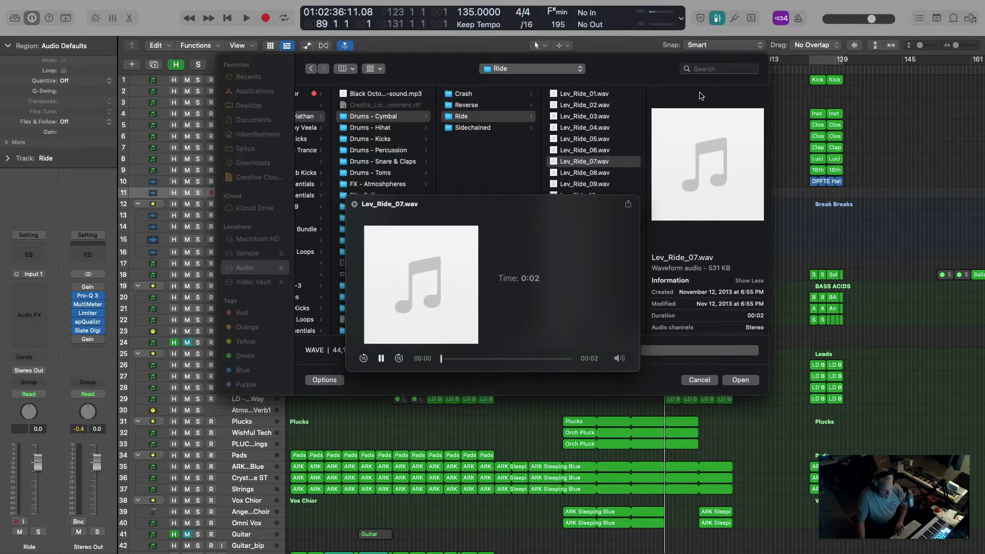
key(Down)
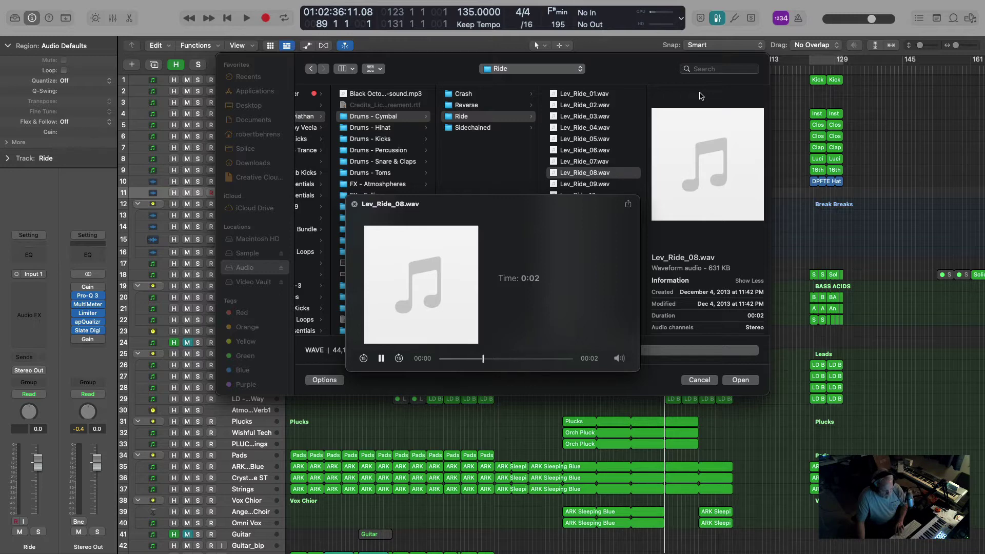
key(Down)
key(Down)
key(Down)
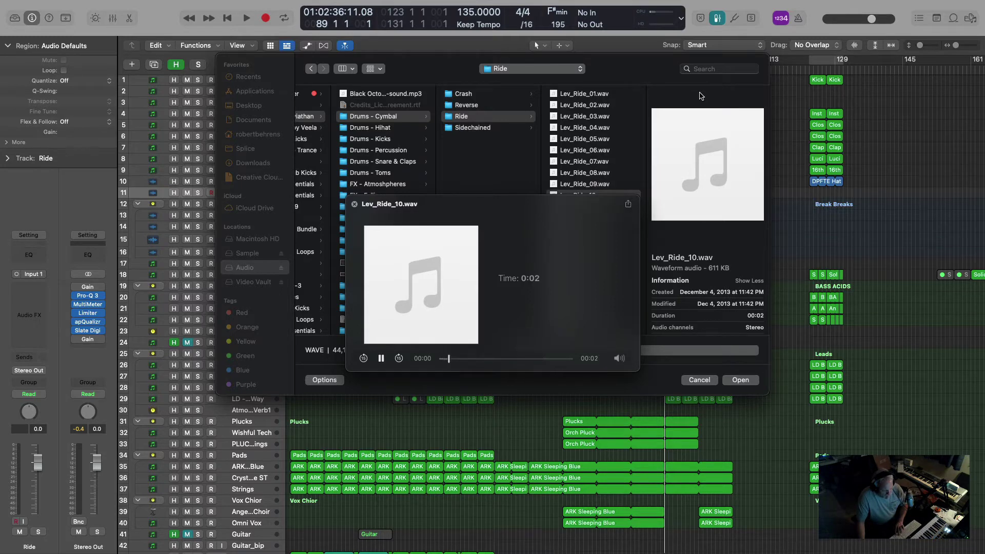
key(Down)
key(Down)
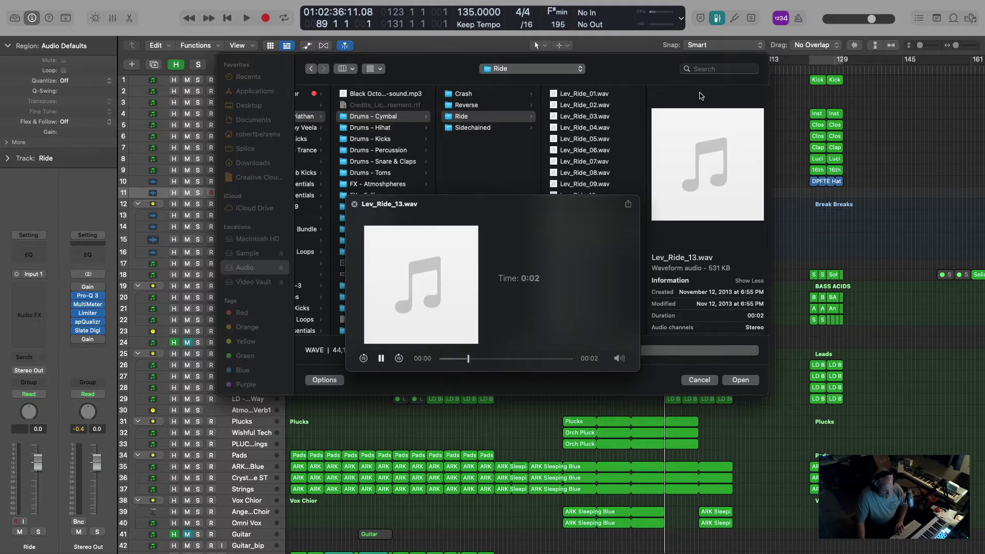
click(740, 380)
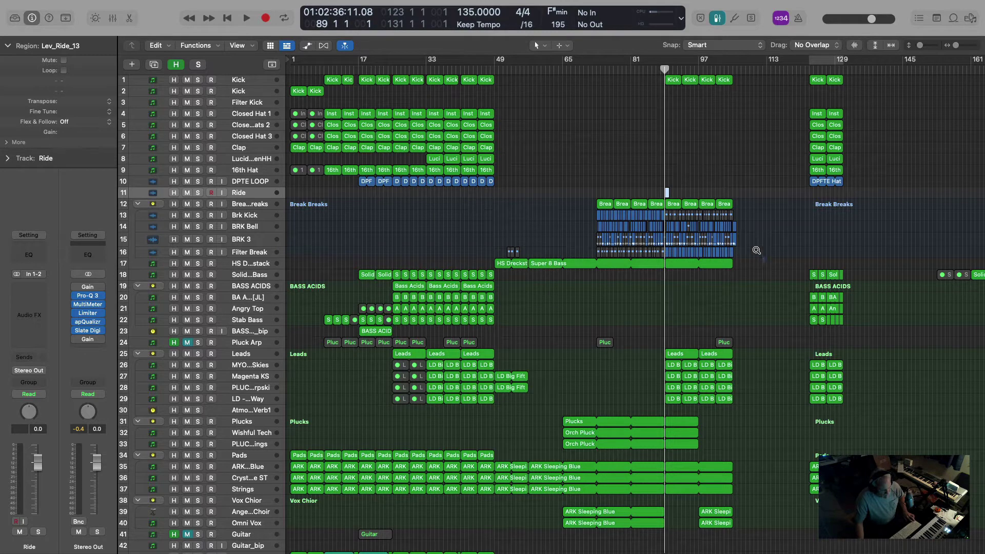
Zoom in on the imported ride hit and play it with the mix from bar 89 twice
drag(765, 261, 658, 88)
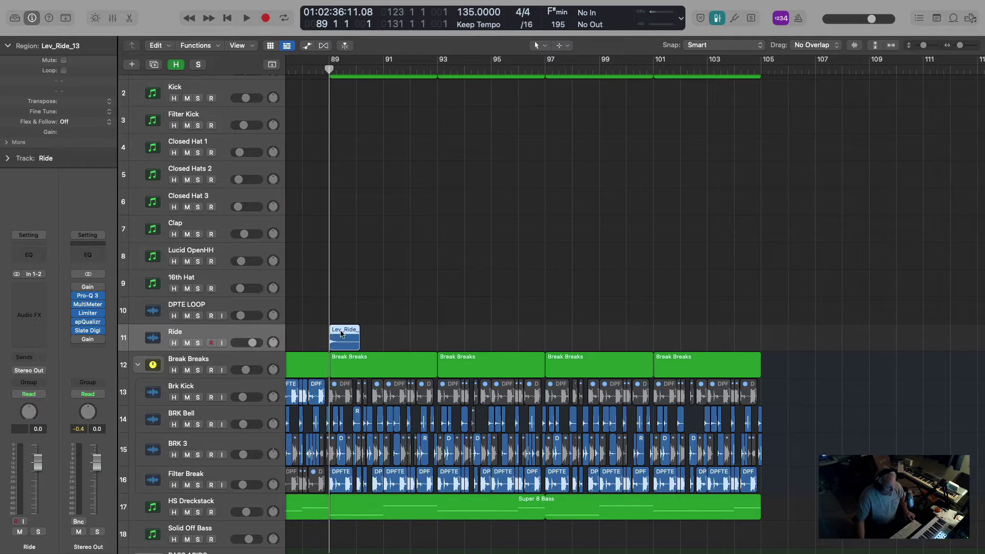
key(space)
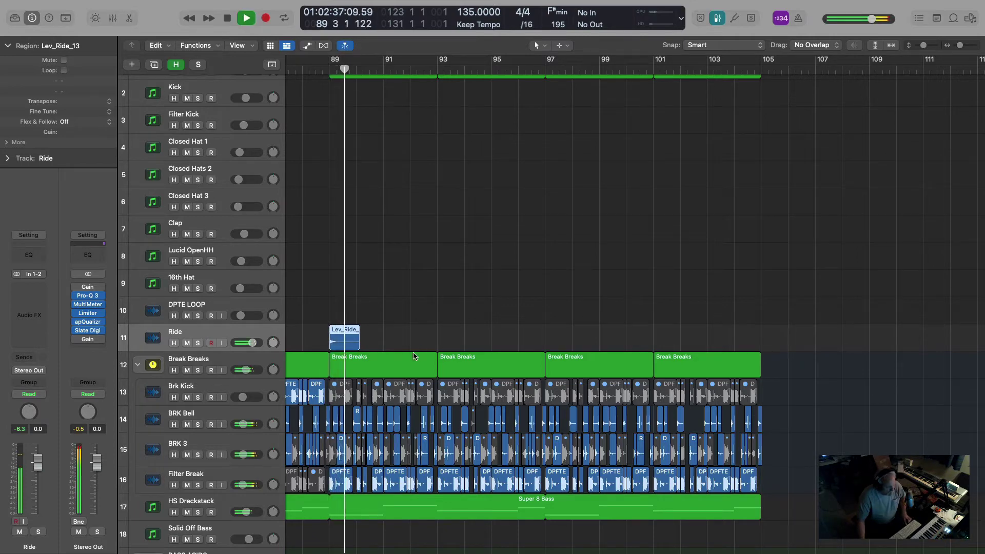
key(space)
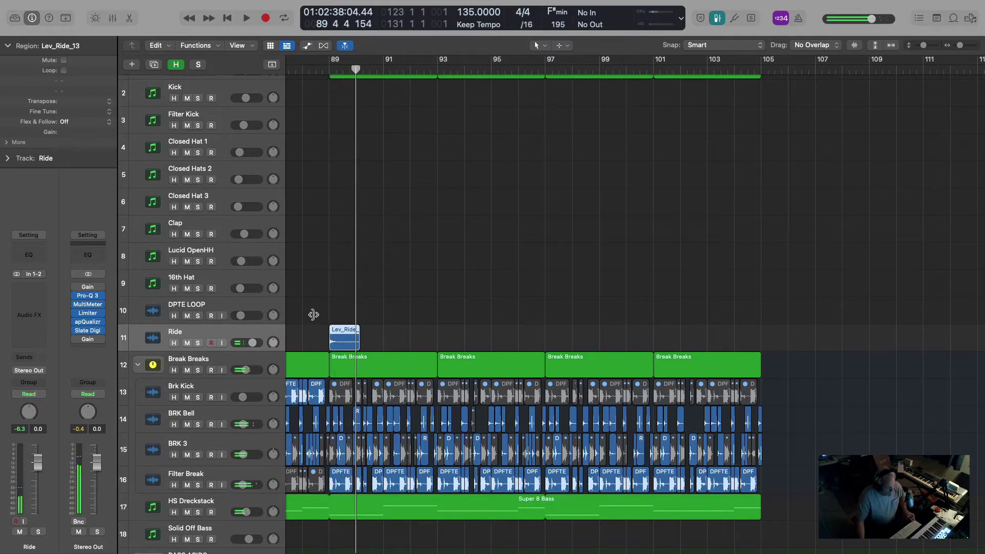
drag(325, 304, 394, 348)
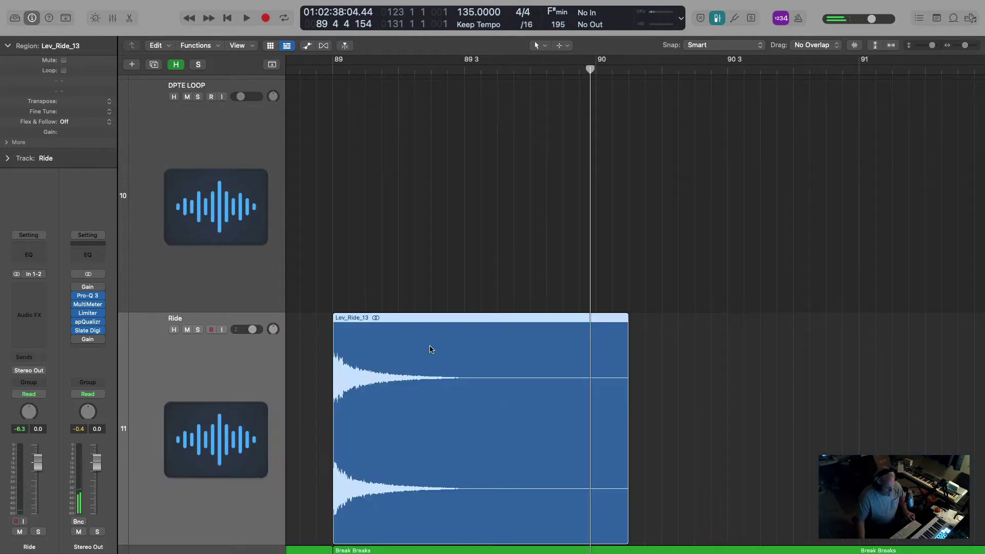
click(325, 72)
key(space)
key(space)
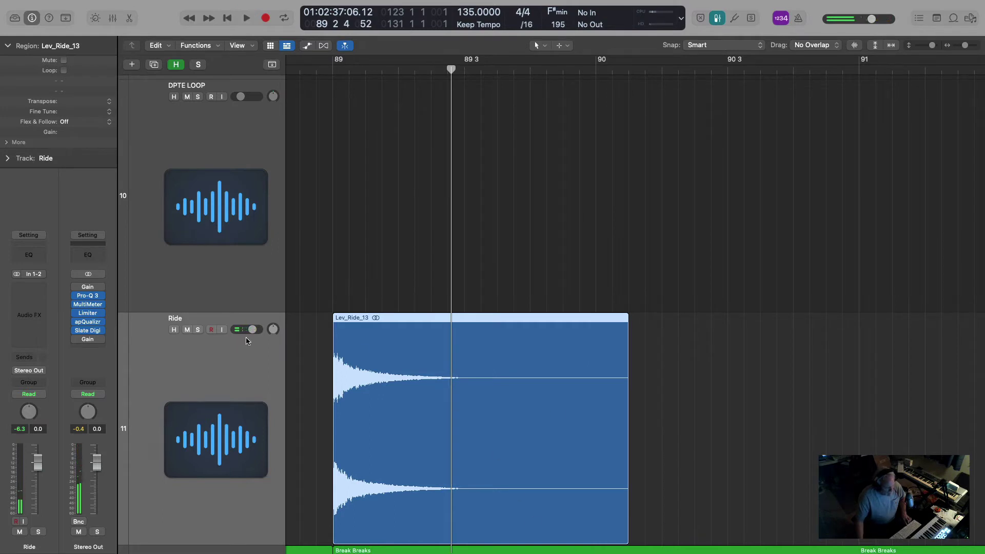
Duplicate the Ride track and copy the Lev_Ride_13 region onto it, starting one beat later at 89 2
mouse_move(76, 11)
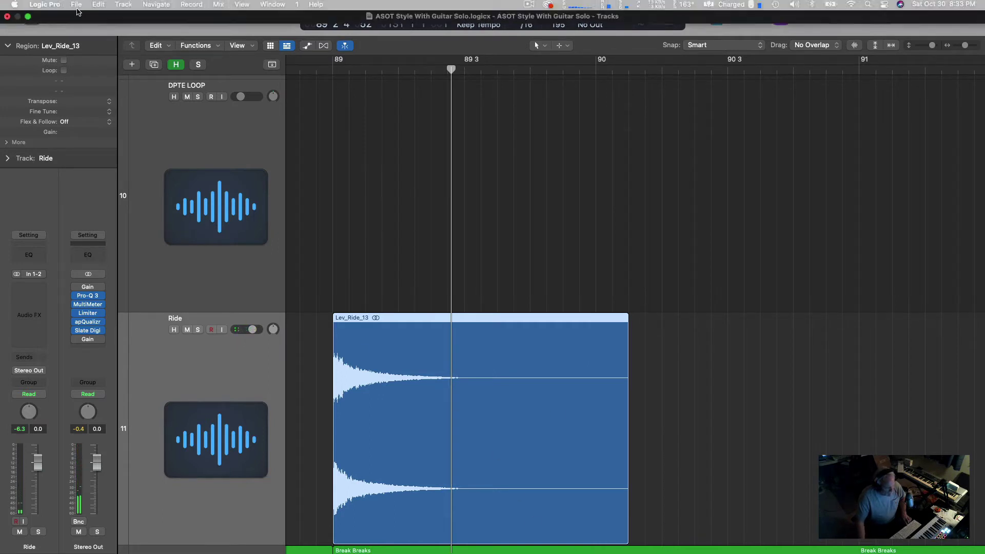
click(154, 65)
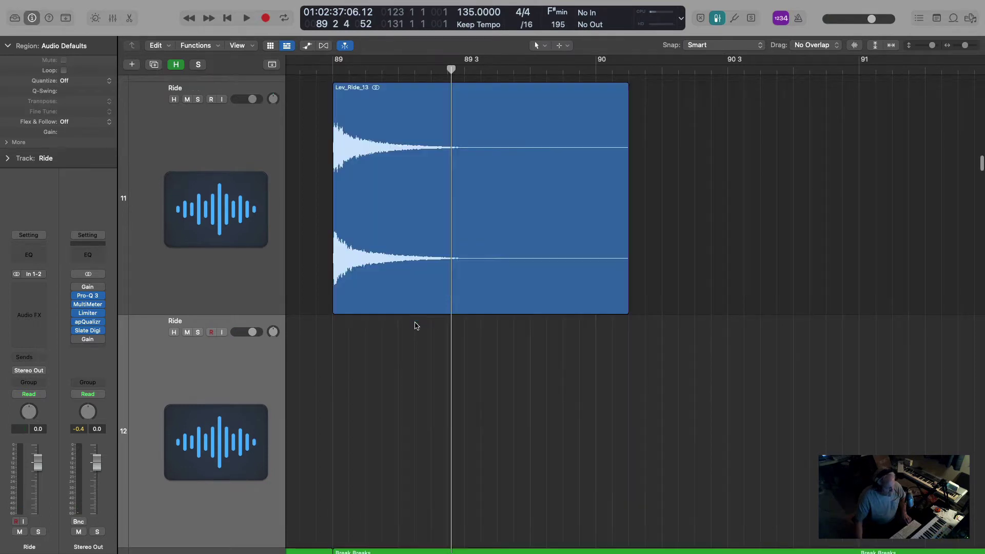
click(363, 184)
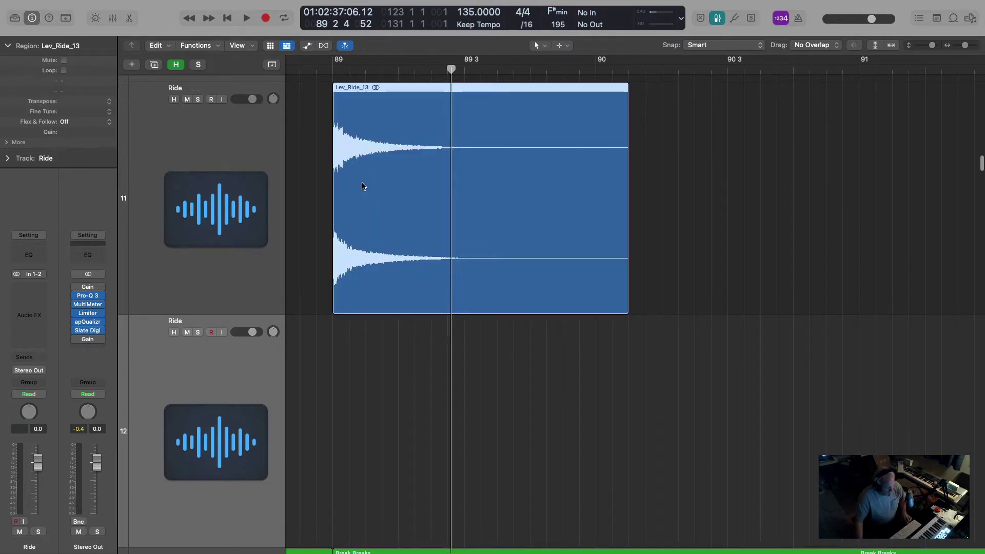
drag(363, 185, 365, 301)
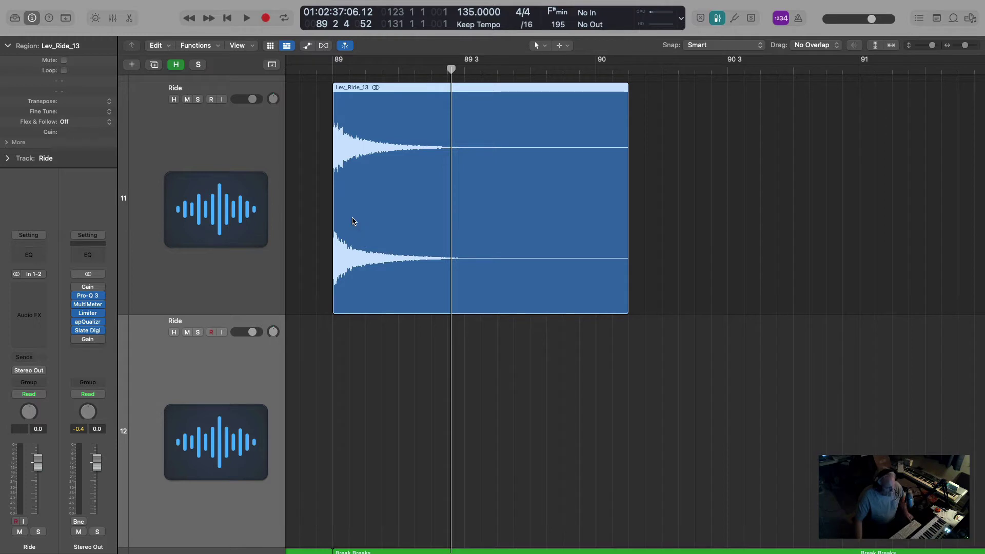
drag(352, 215, 420, 421)
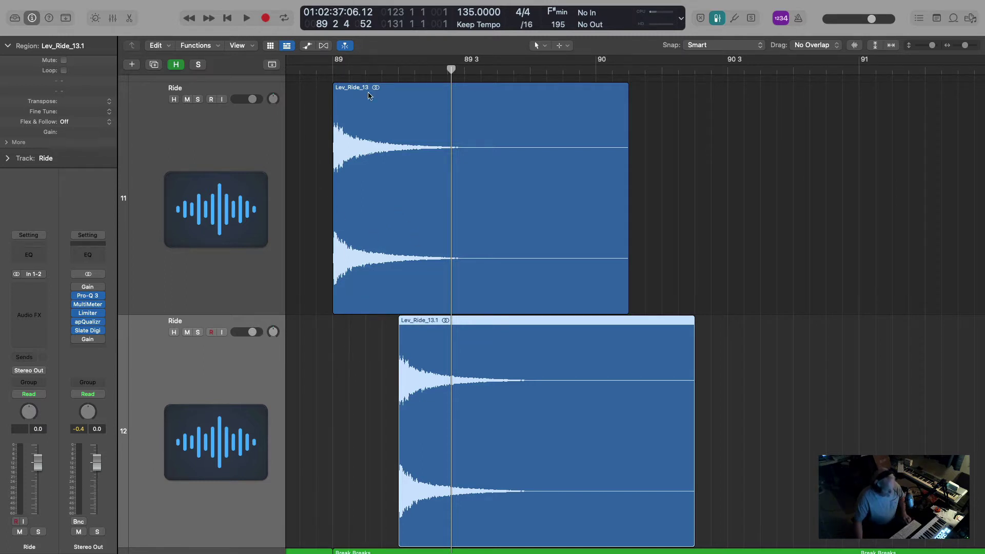
Trim the original ride region to one beat and loop it to about 90 3
click(333, 70)
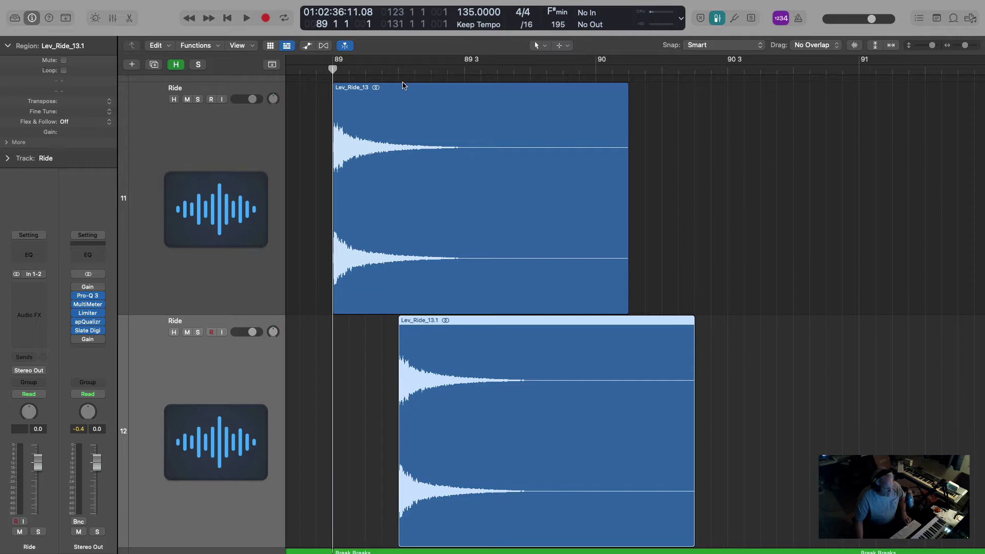
scroll(397, 167, right, 2)
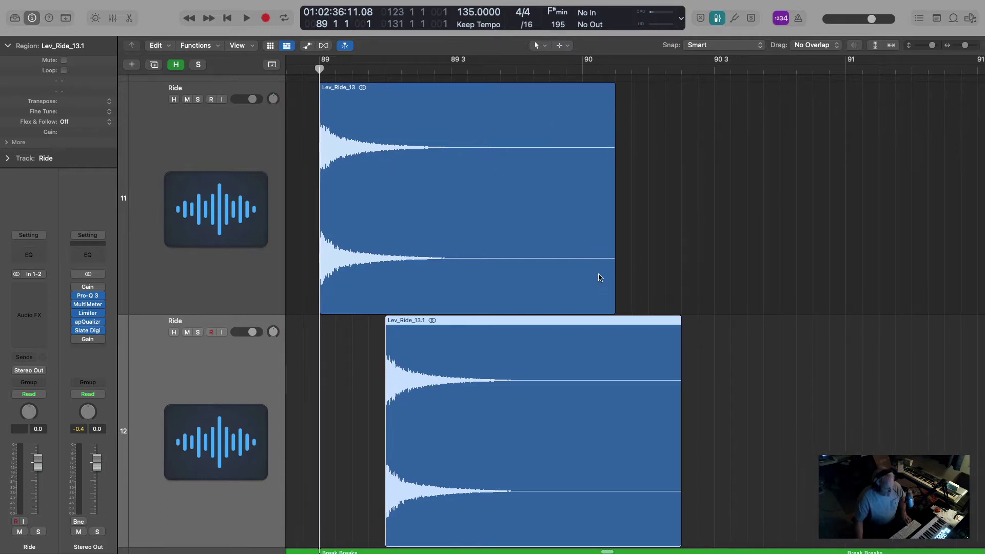
drag(614, 306, 383, 274)
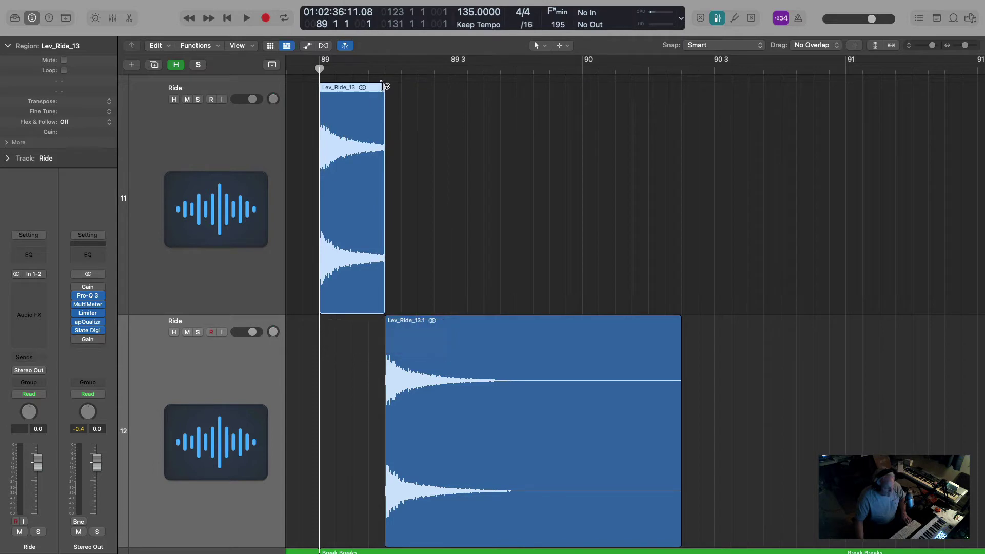
drag(383, 86, 711, 132)
Mute the copied ride region on the duplicate track and play the looped ride with the mix from bar 89
click(415, 343)
key(m)
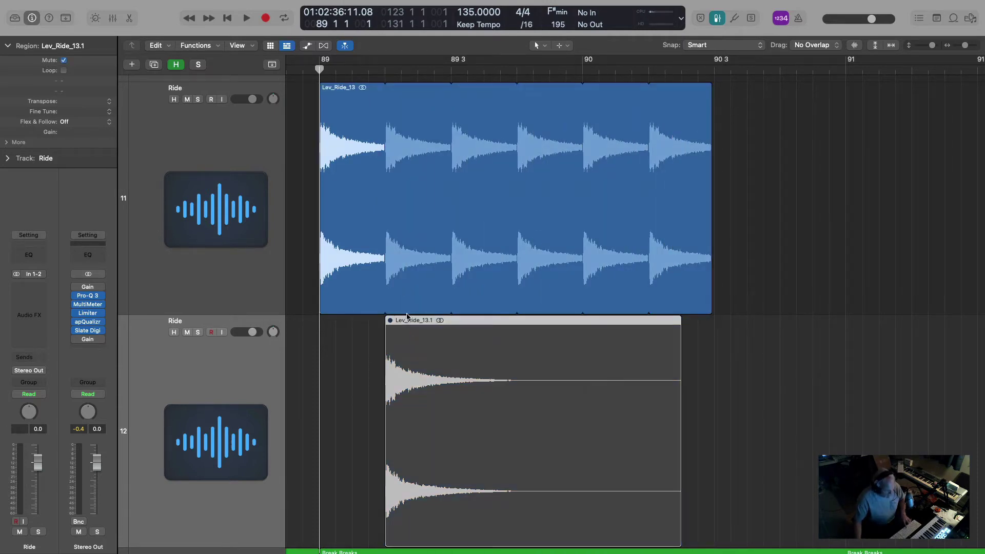
key(space)
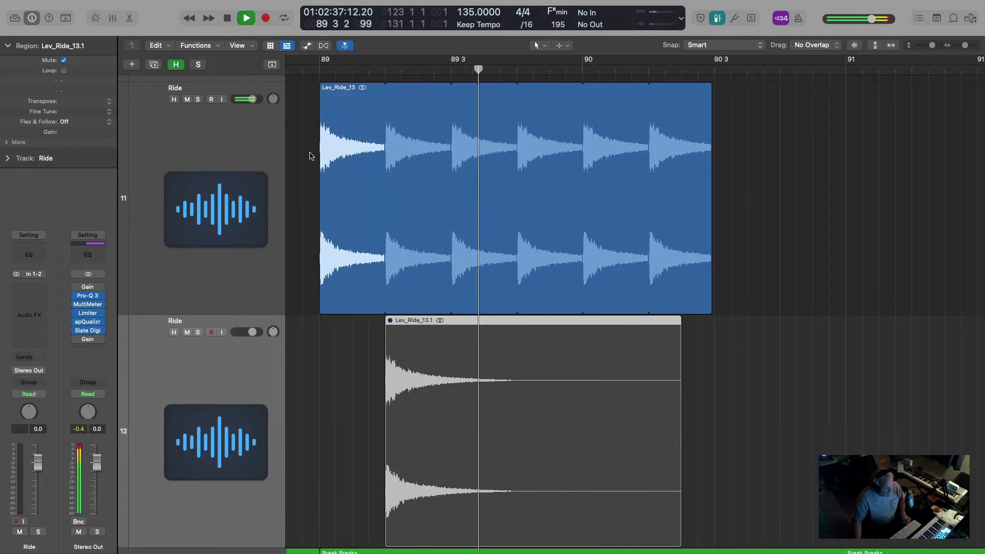
key(space)
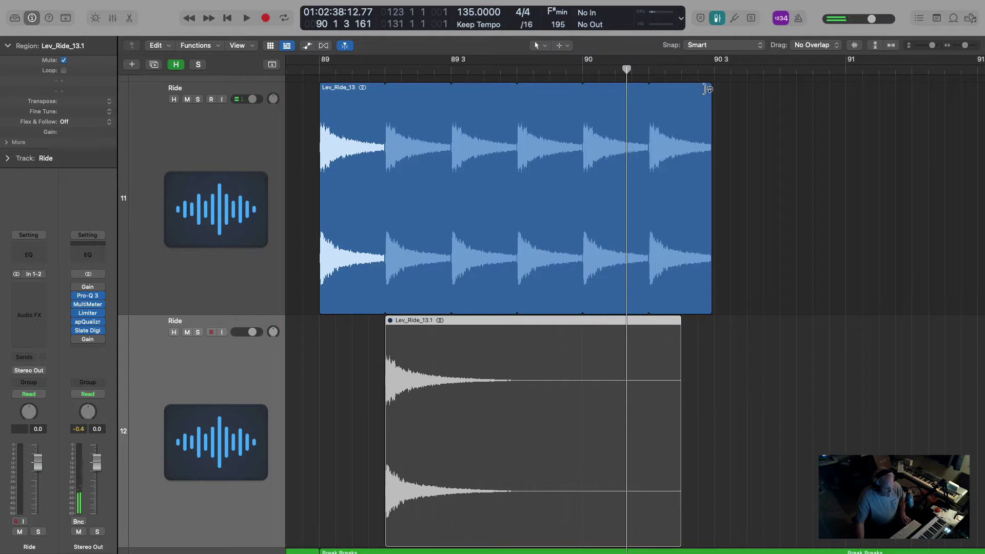
Remove the manual repeats from the original ride region, lengthen it to two beats and turn on its looping
drag(706, 88, 383, 106)
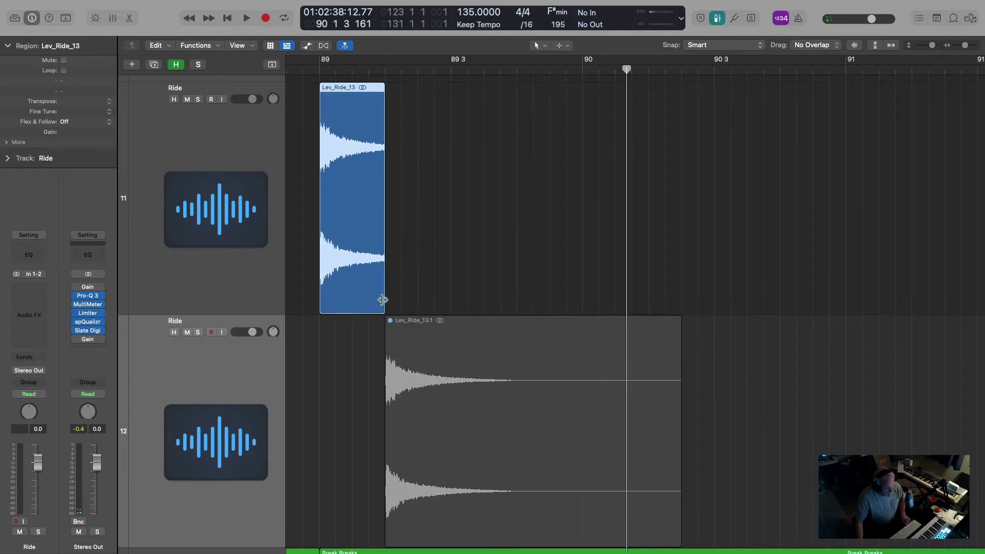
drag(383, 299, 450, 301)
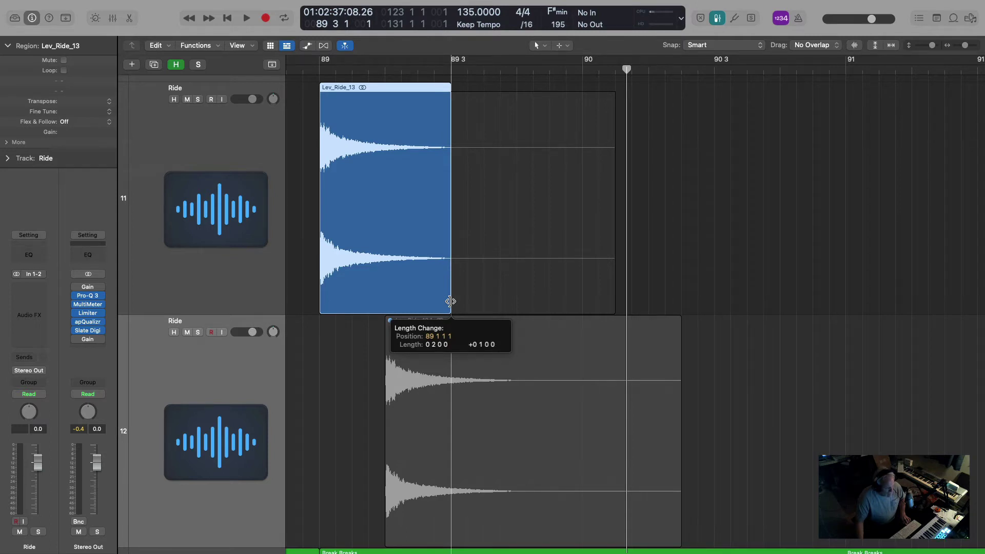
drag(451, 301, 450, 301)
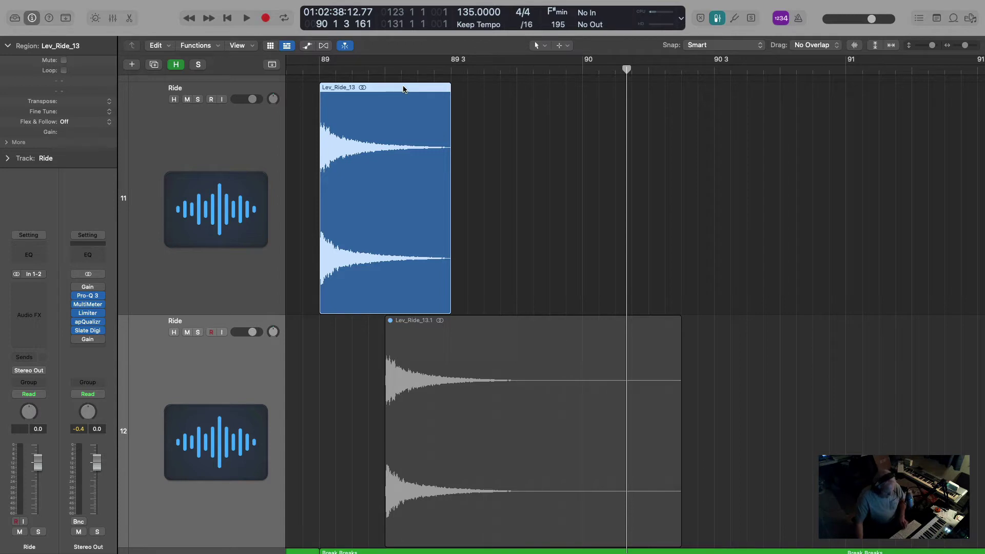
key(l)
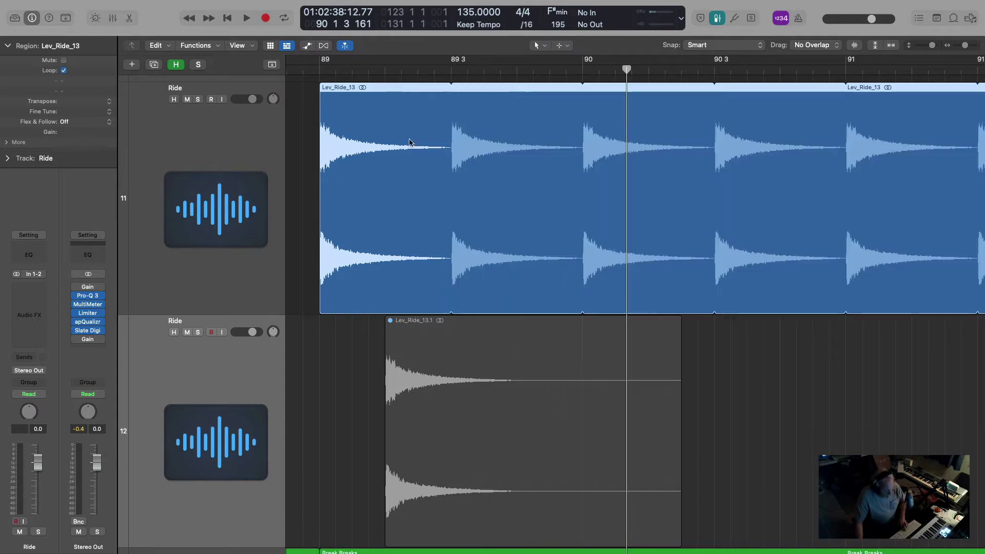
Try looping the Lev_Ride_13.1 region on the duplicate Ride track with its end trimmed to bar 90
click(677, 320)
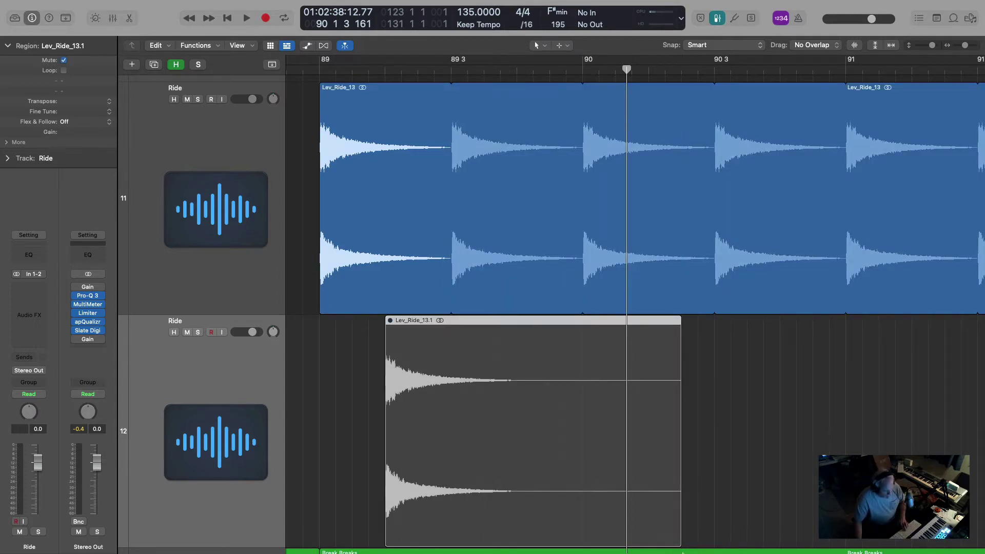
drag(679, 538, 583, 534)
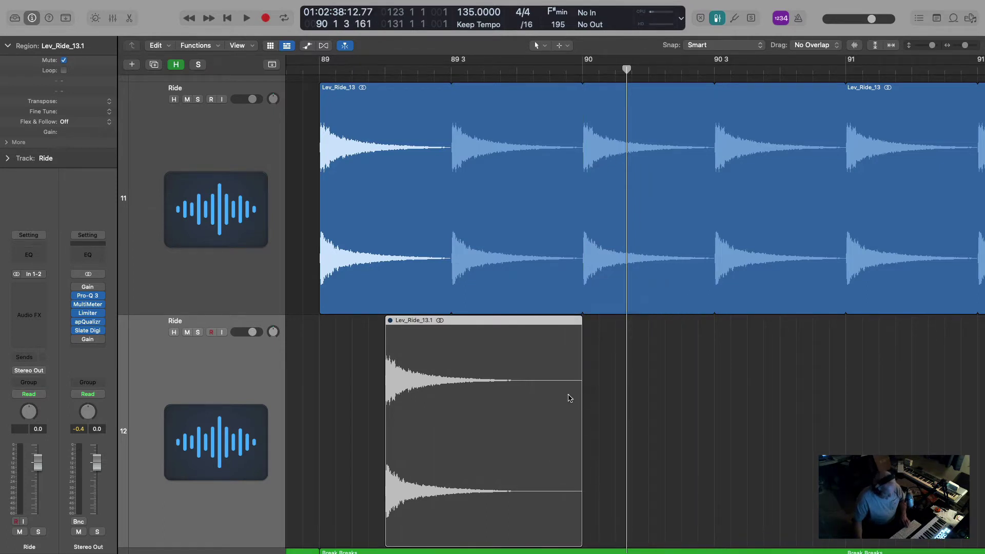
click(198, 332)
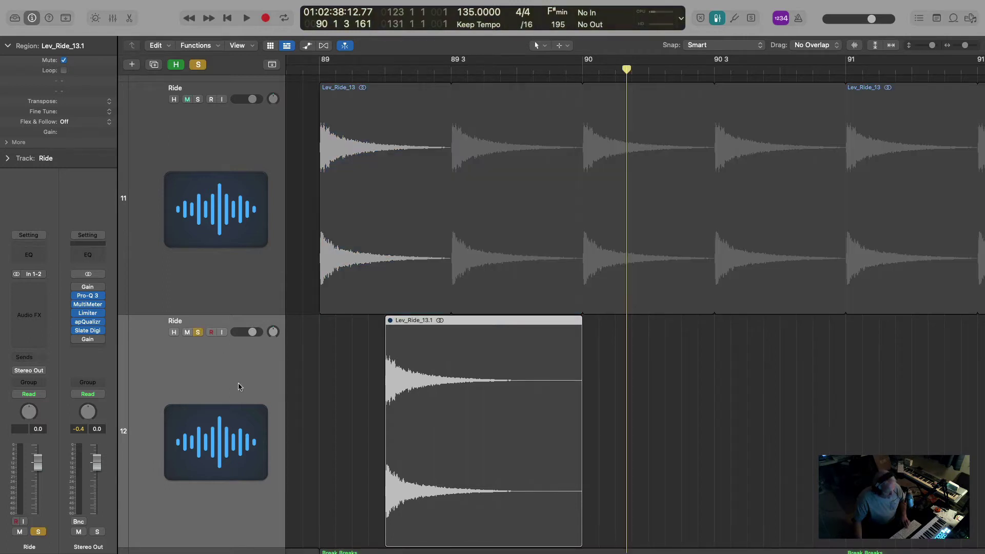
key(l)
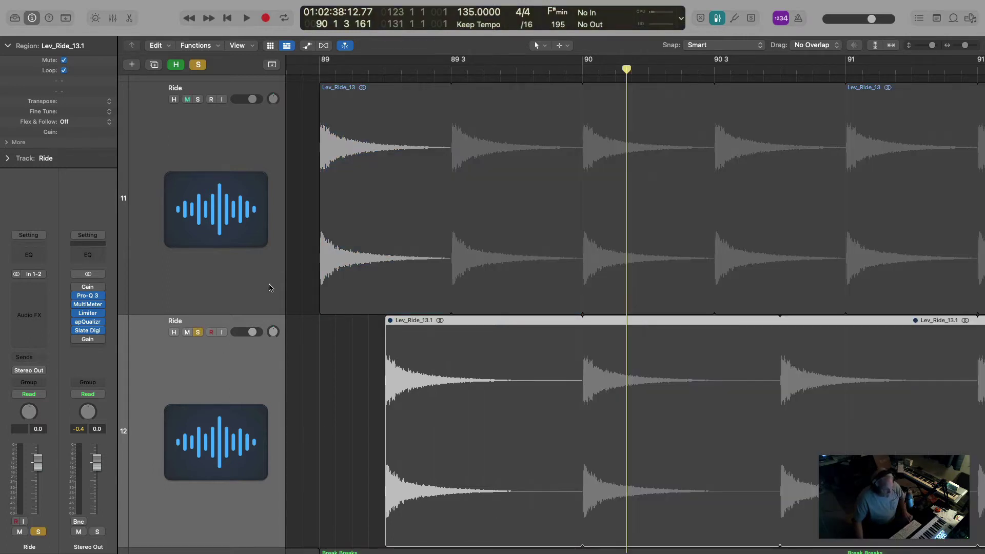
click(198, 332)
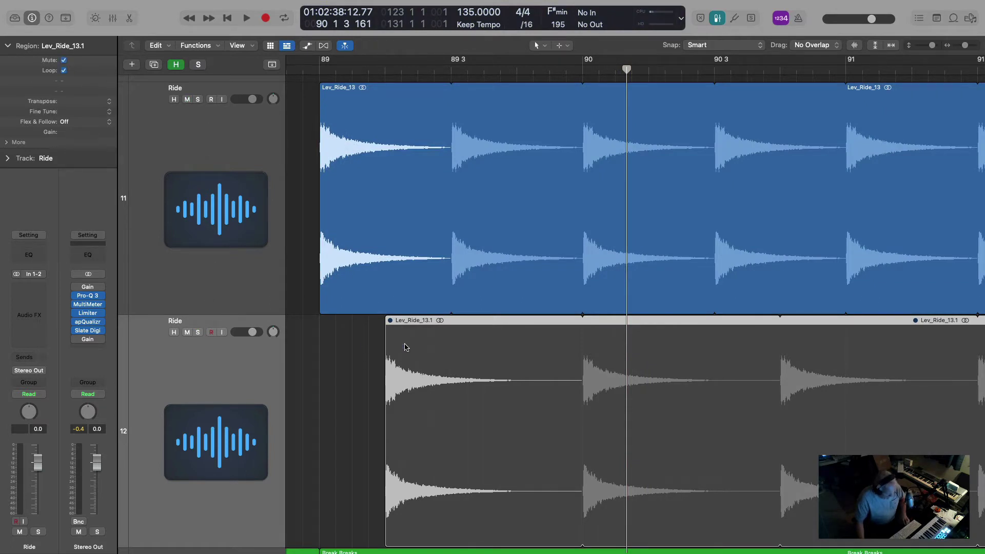
Unmute the Lev_Ride_13.1 region, trim it to two beats ending at 89 4, and loop it at that length
key(ctrl+m)
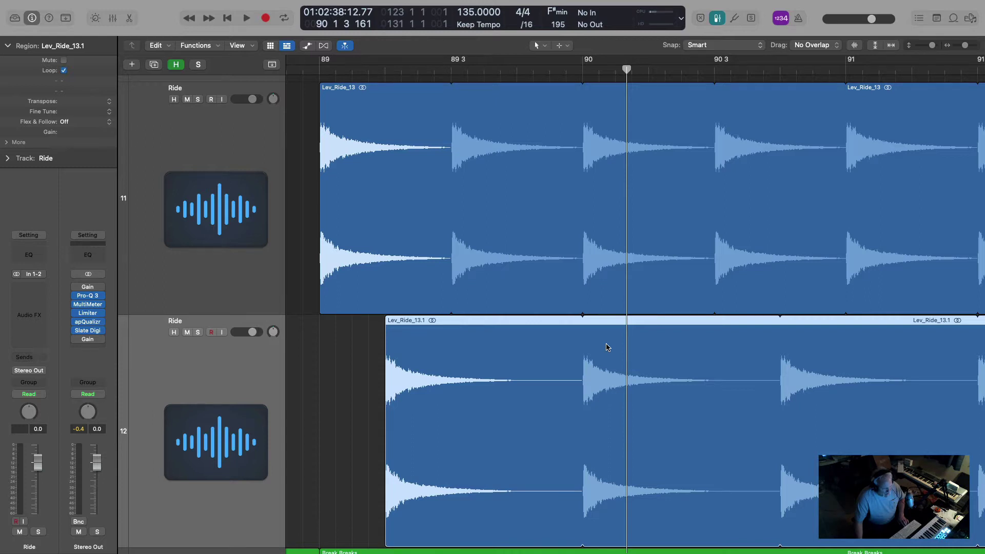
key(l)
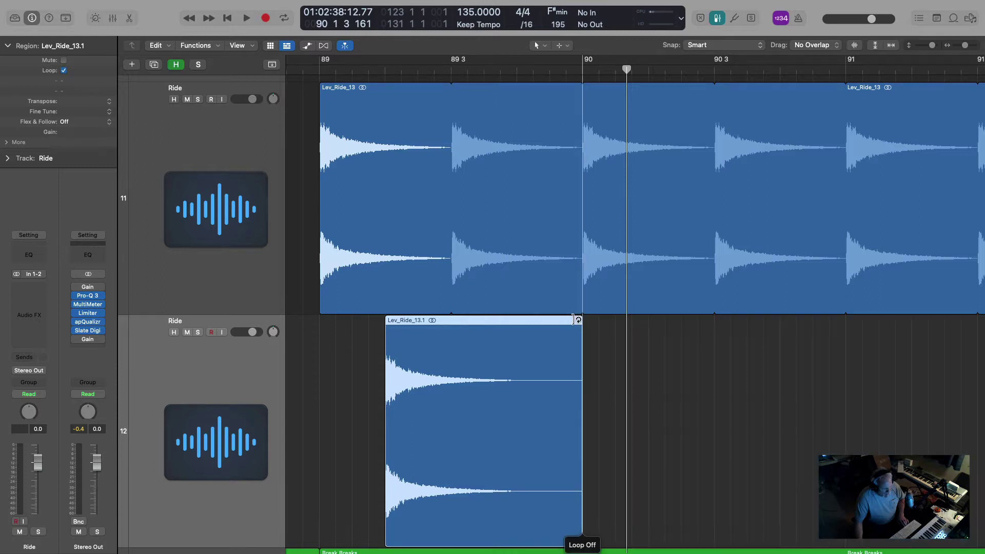
drag(581, 541, 514, 541)
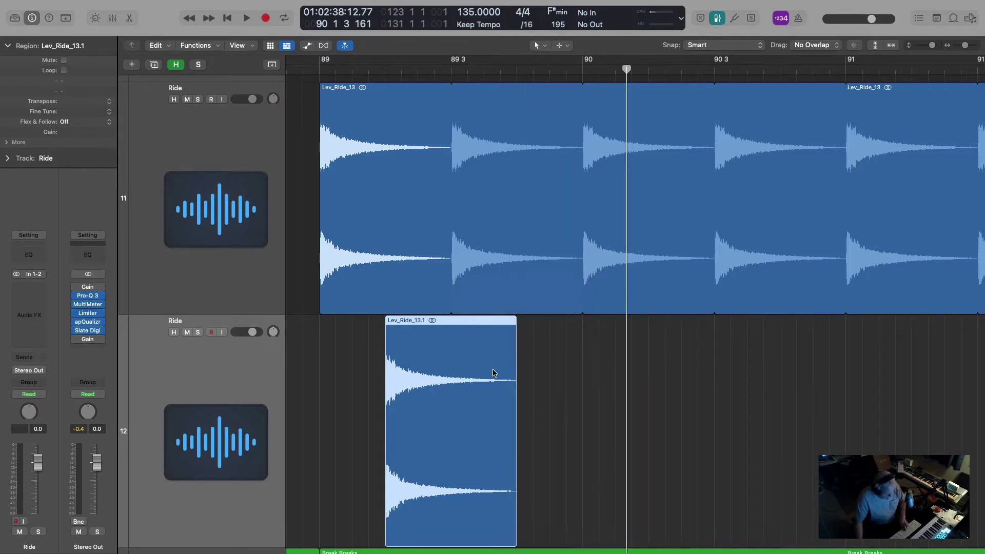
key(l)
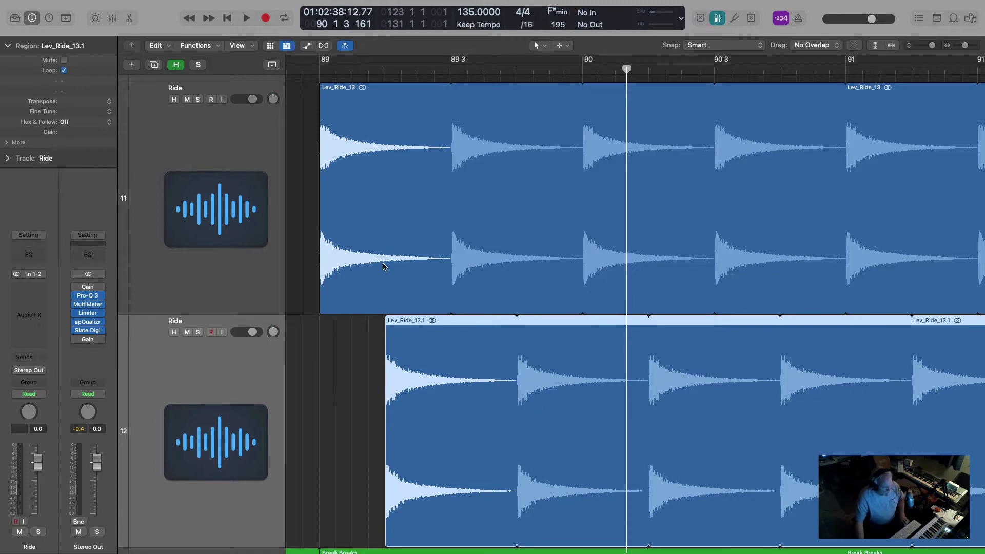
Play both looped ride regions with the mix from bar 89
click(320, 70)
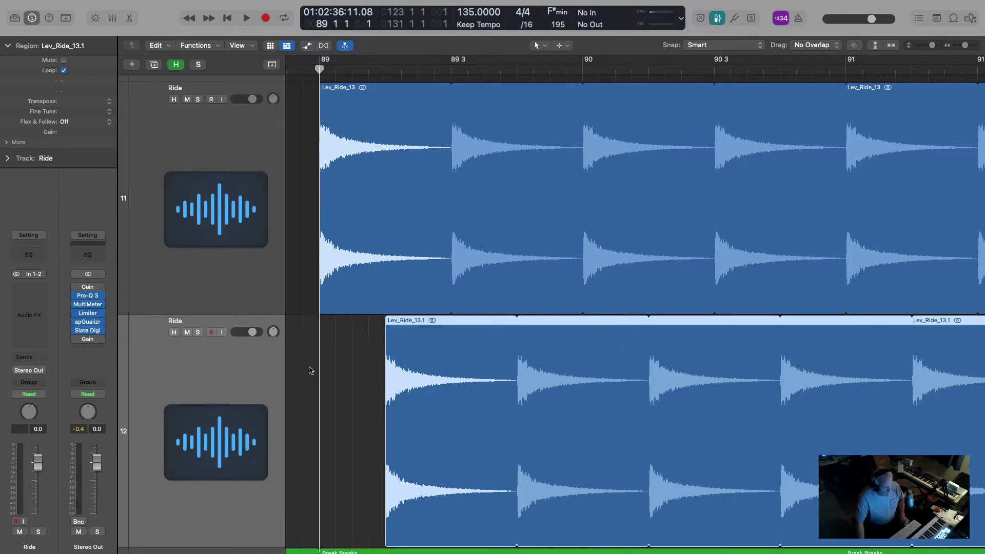
key(space)
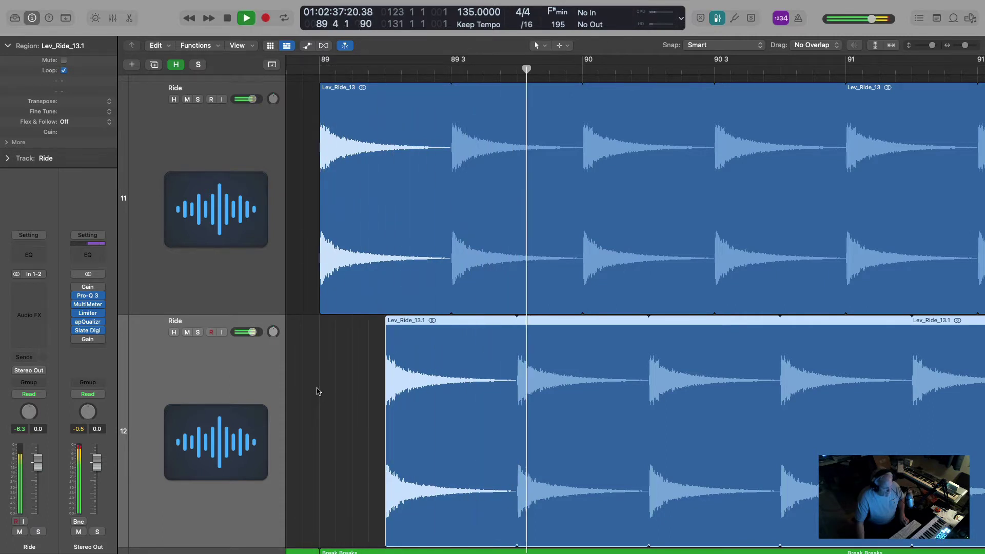
key(space)
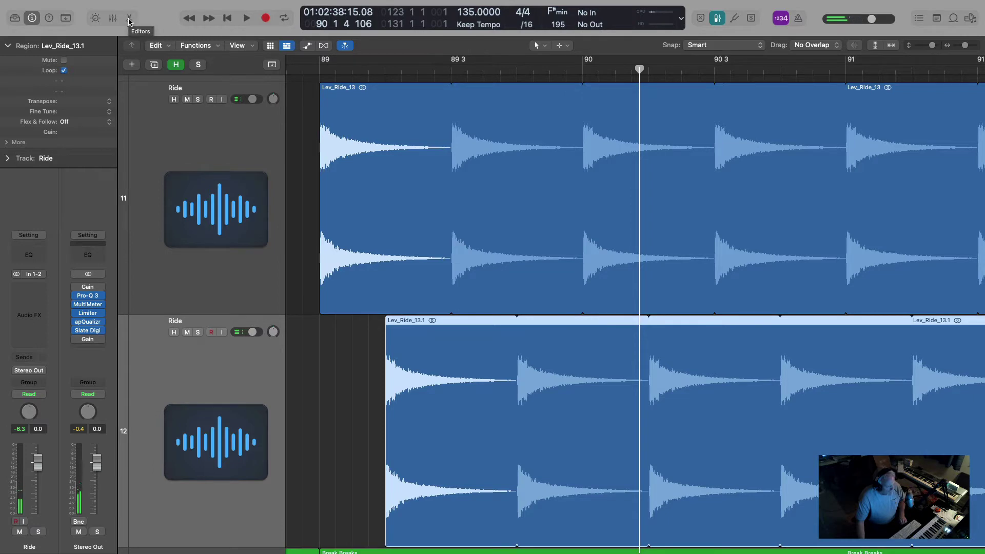
Show the mixer and rename the second Ride channel as Ride2
click(112, 18)
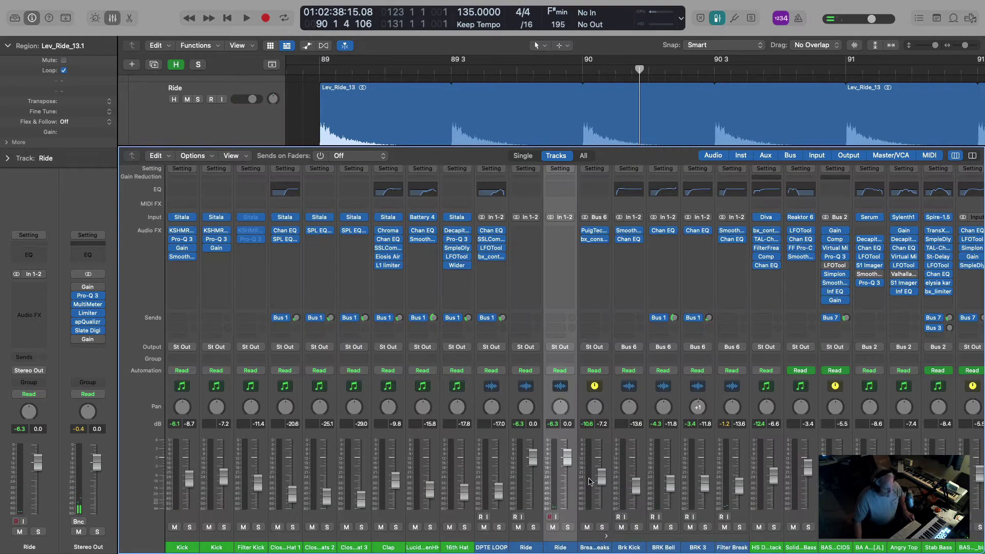
double_click(560, 547)
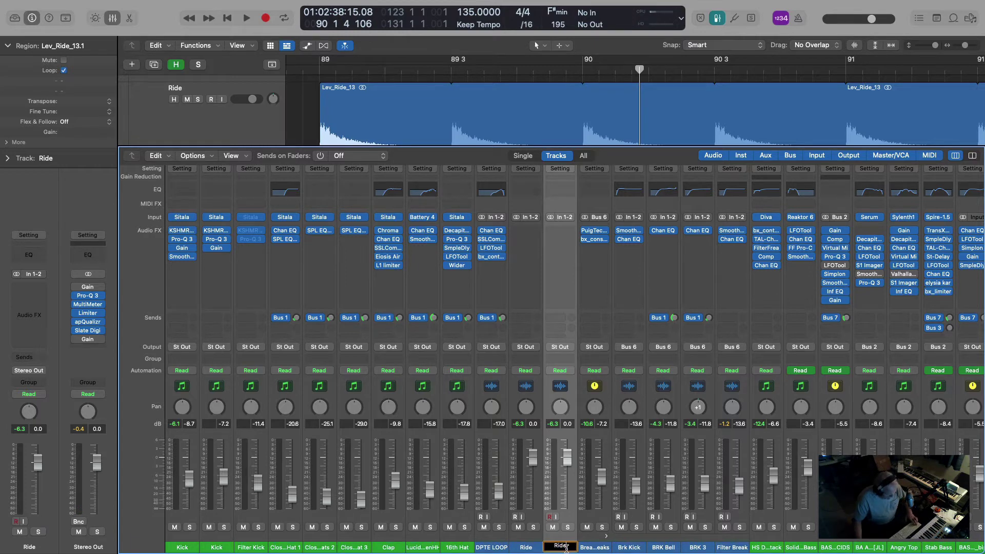
text(2)
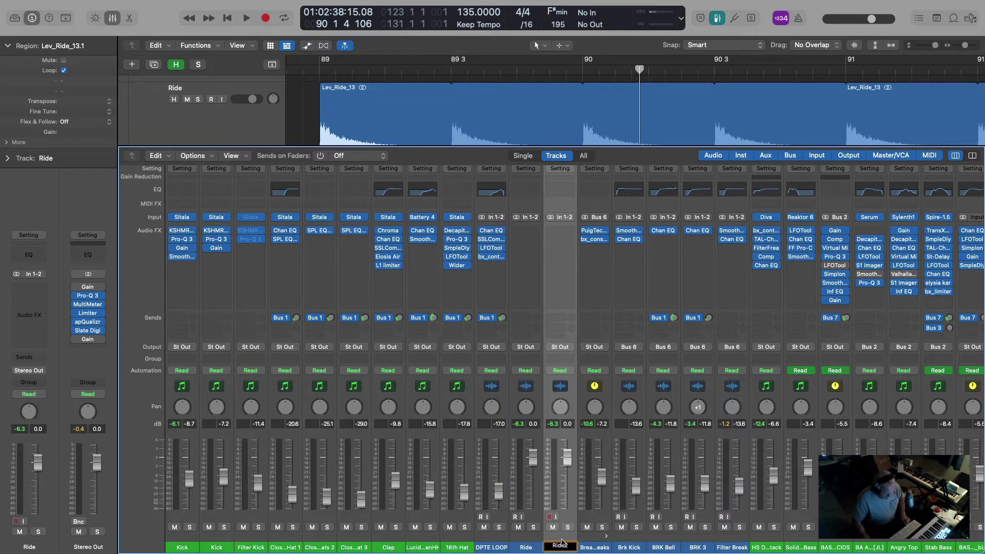
key(Return)
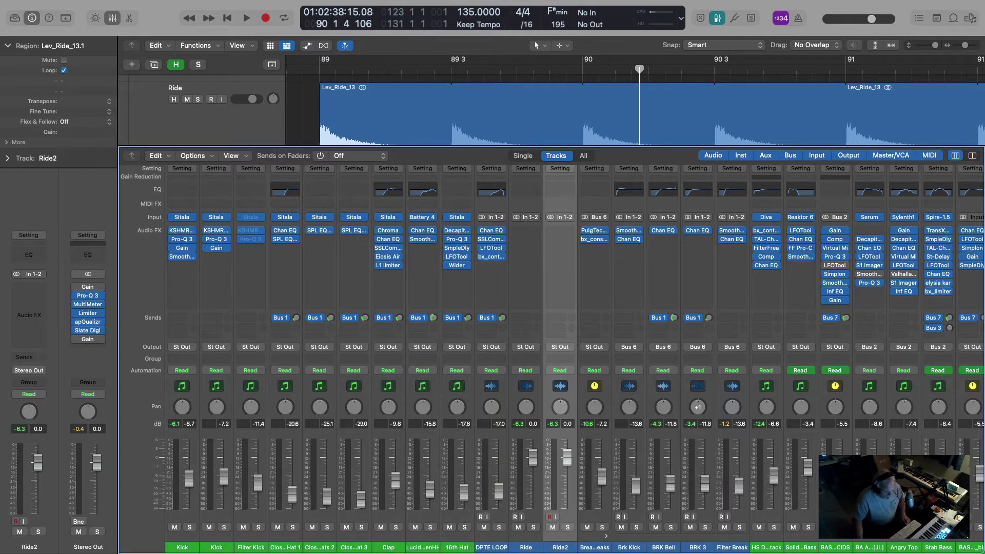
Lower the Ride and Ride2 channel volumes together to -21.0 dB, checking the level against the playing mix
mouse_move(566, 457)
mouse_down()
mouse_move(567, 509)
mouse_move(566, 457)
mouse_up()
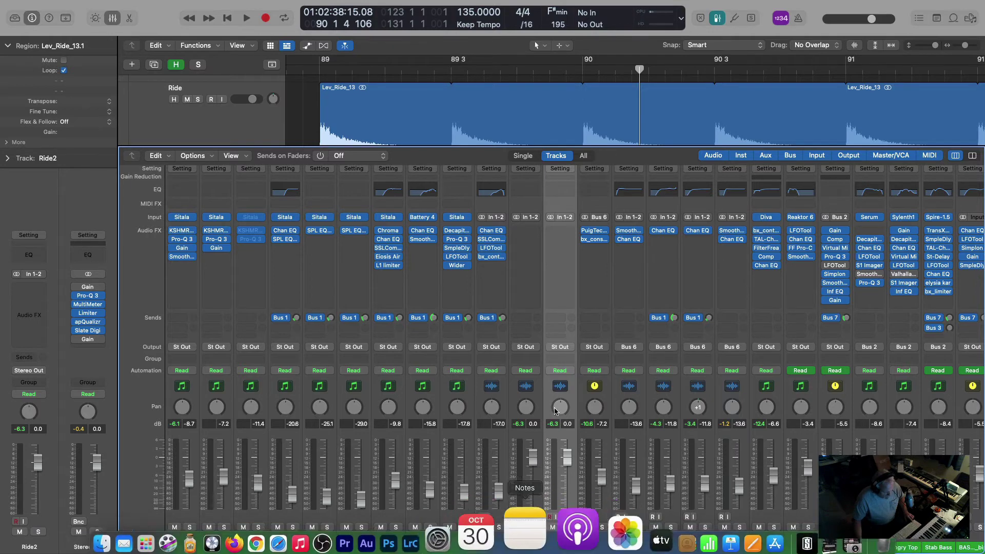
click(531, 549)
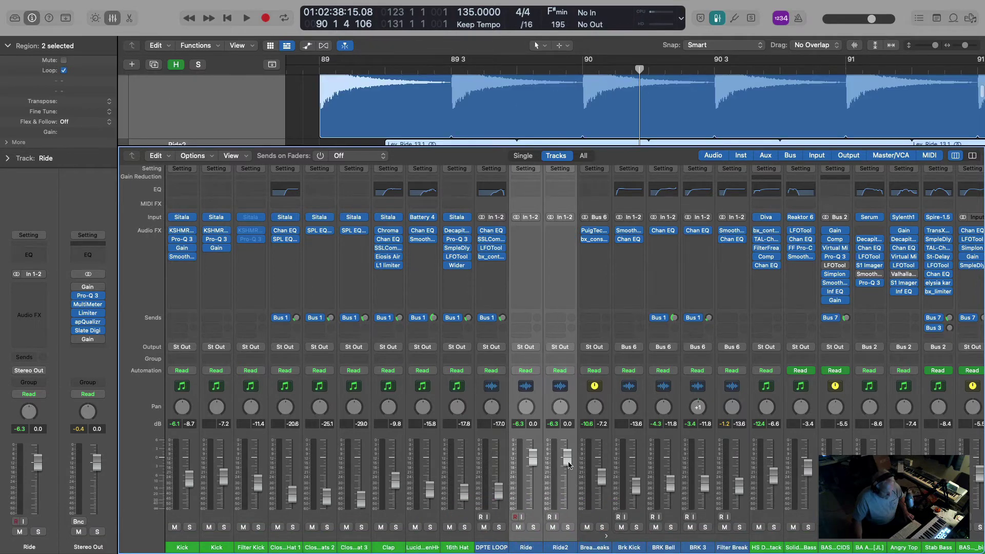
drag(568, 462, 568, 494)
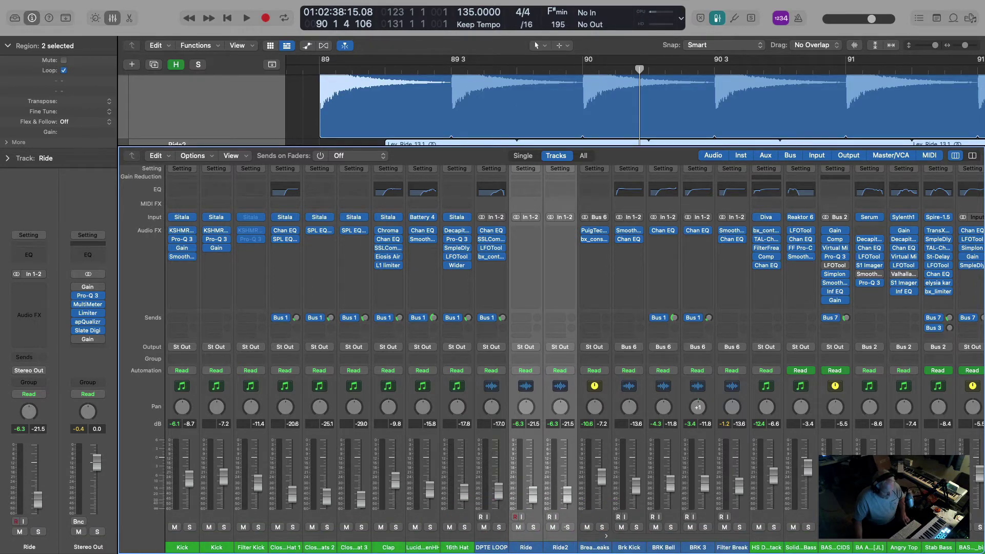
key(space)
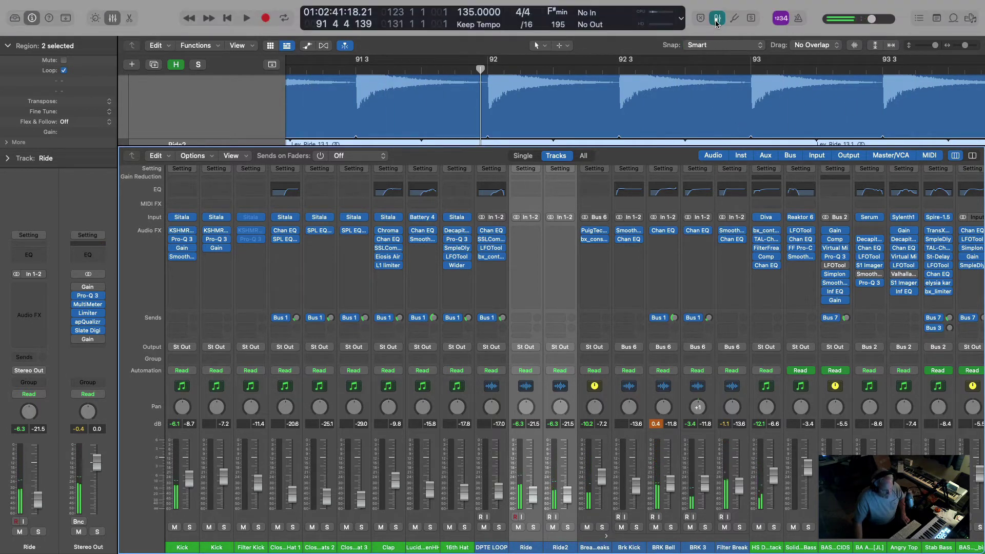
key(space)
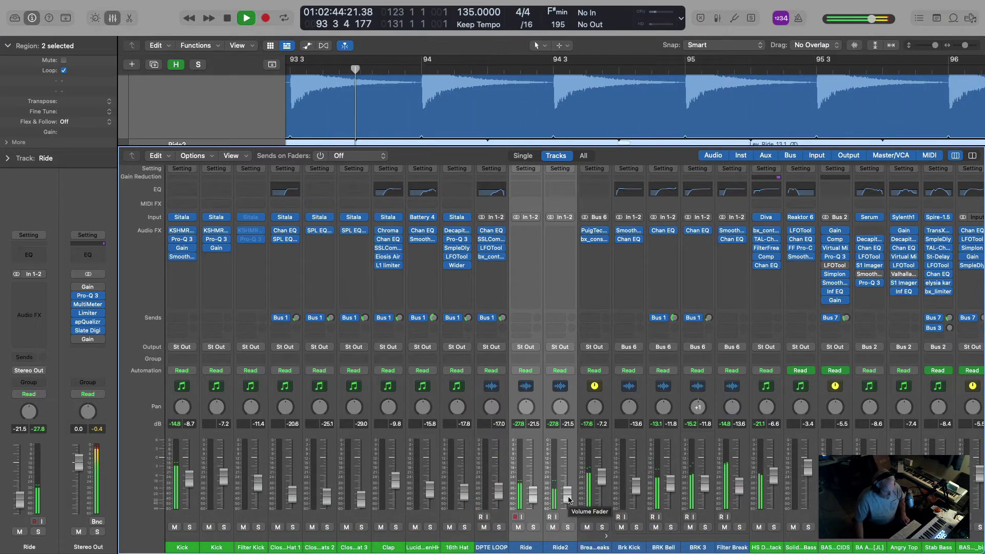
drag(569, 500, 568, 504)
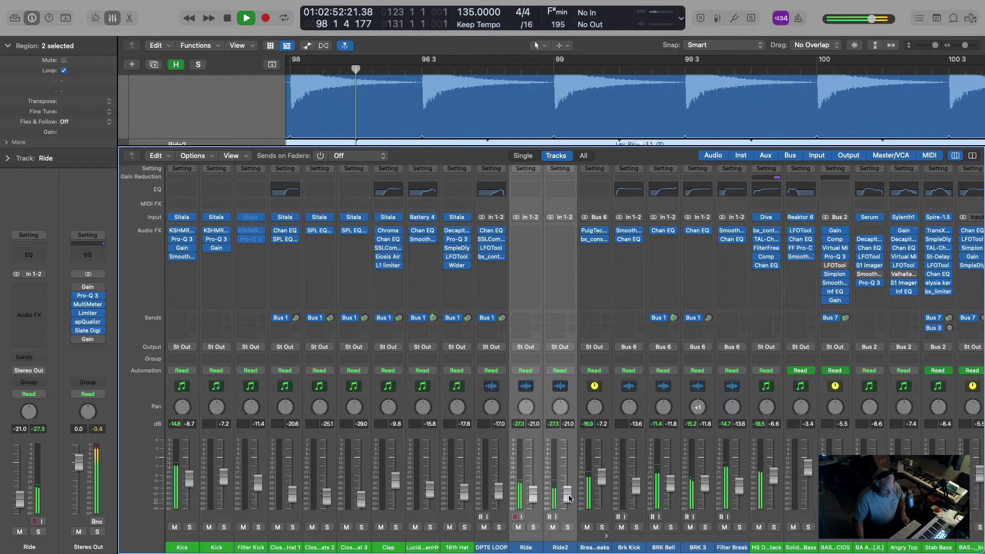
key(space)
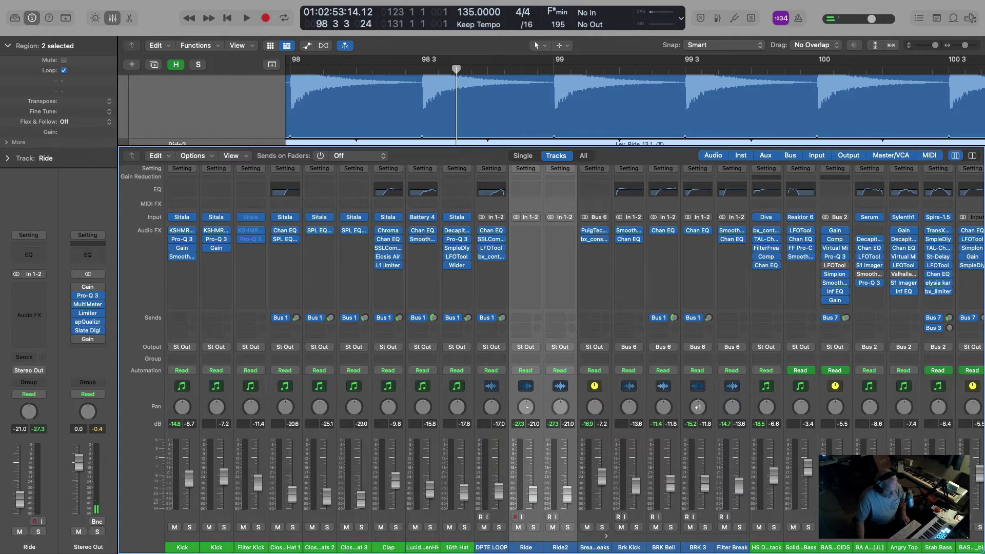
Pan the Ride channel to -13 and the Ride2 channel to +11, and play the mix
click(564, 539)
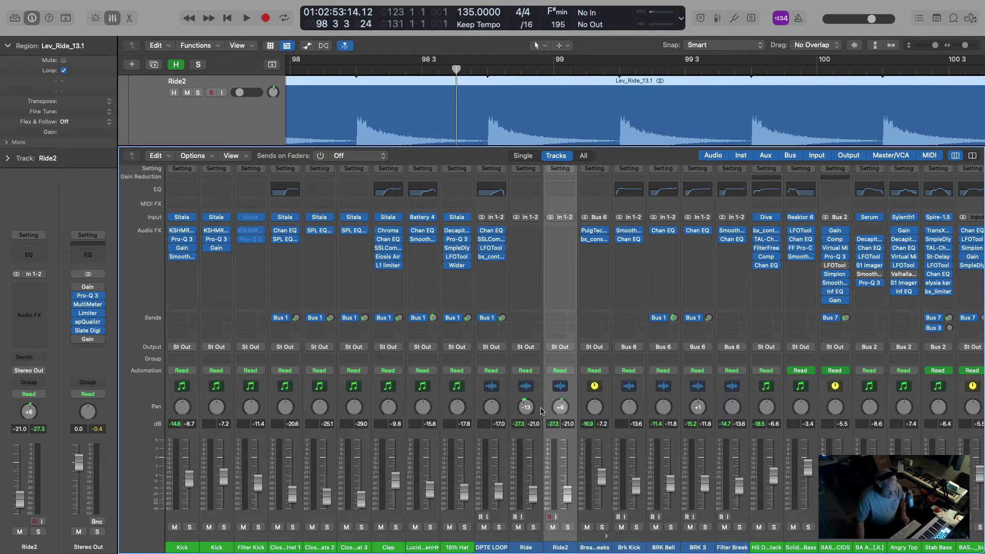
drag(558, 410, 560, 409)
key(space)
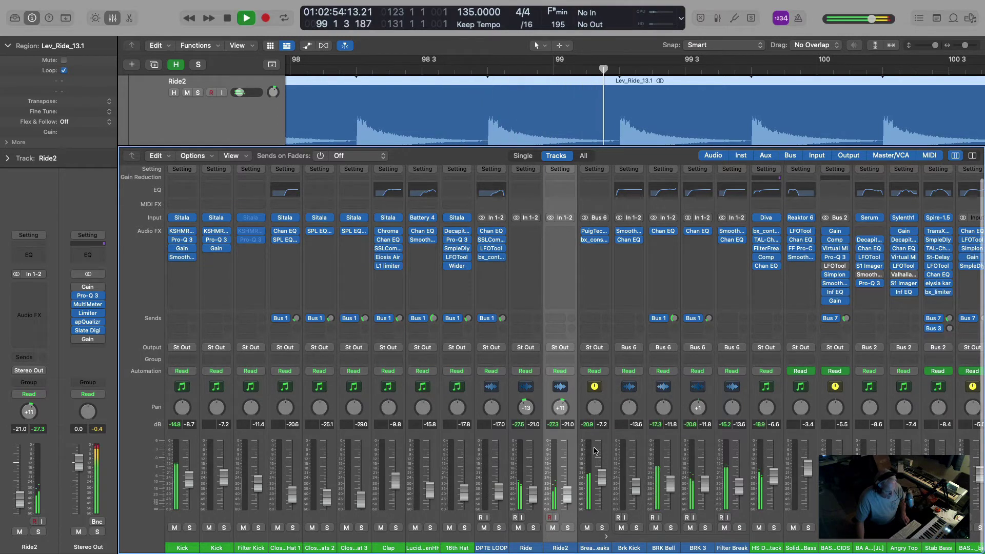
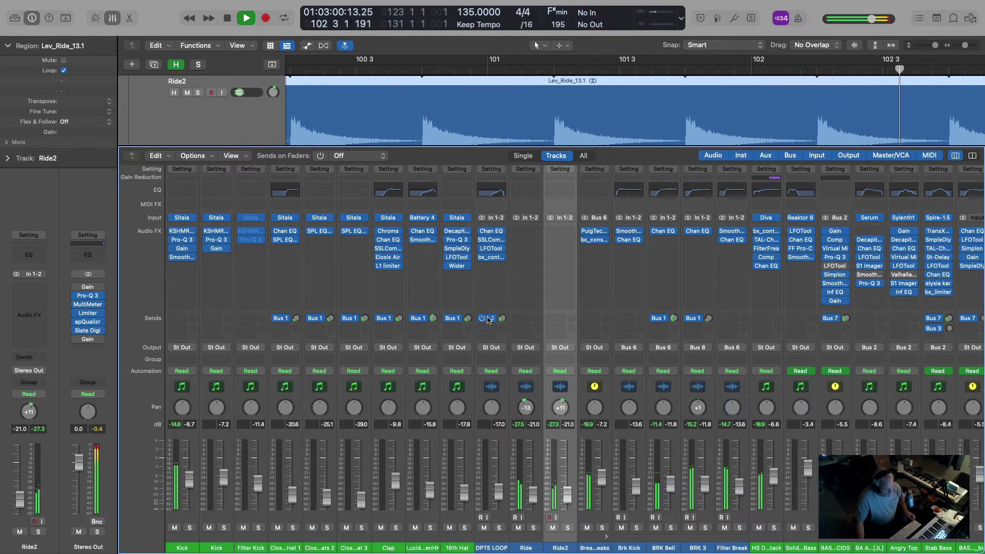
Close the mixer and shorten both ride loops, ending Ride at 122 4 and Ride2 at bar 123
click(113, 19)
ctrl+alt+click(410, 244)
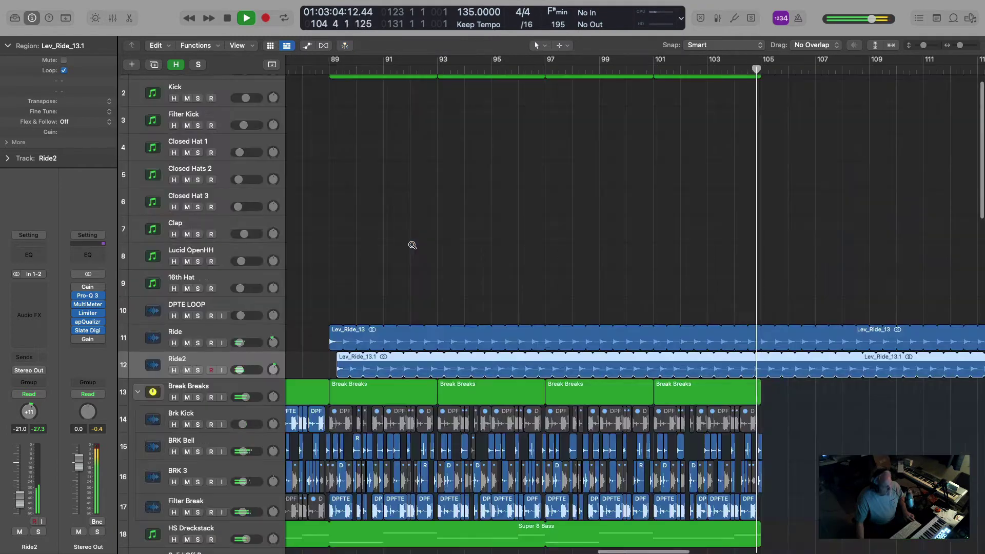
ctrl+alt+click(447, 237)
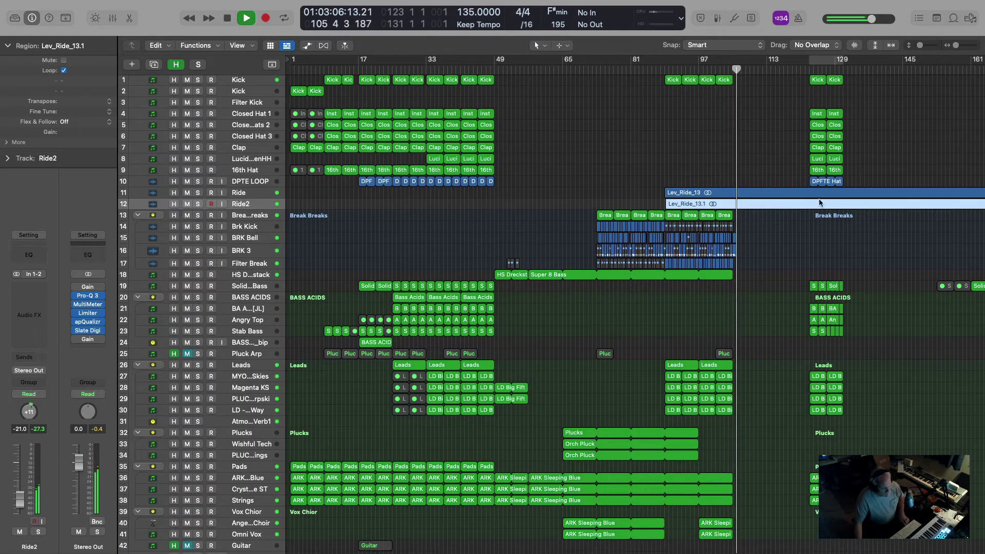
key(space)
drag(796, 264, 805, 192)
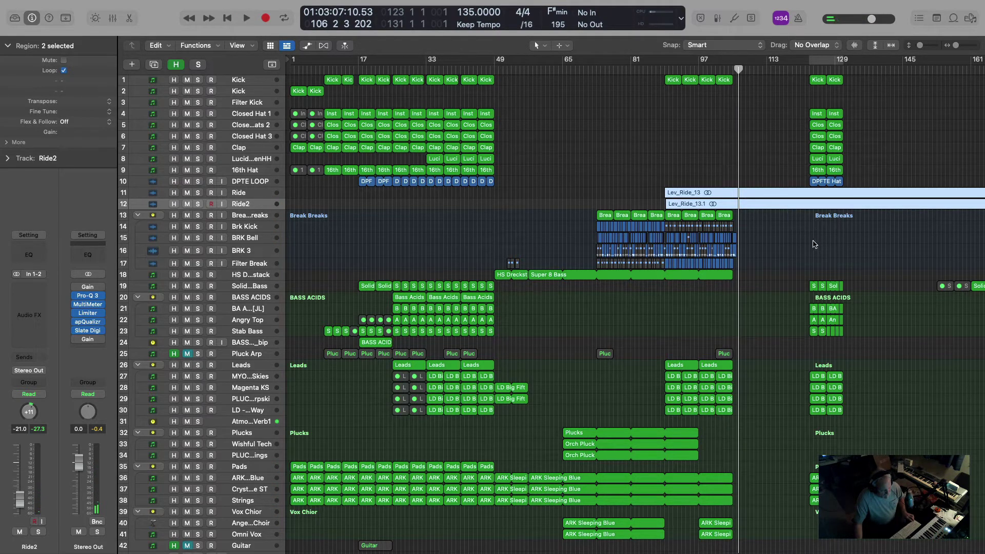
ctrl+alt+click(801, 194)
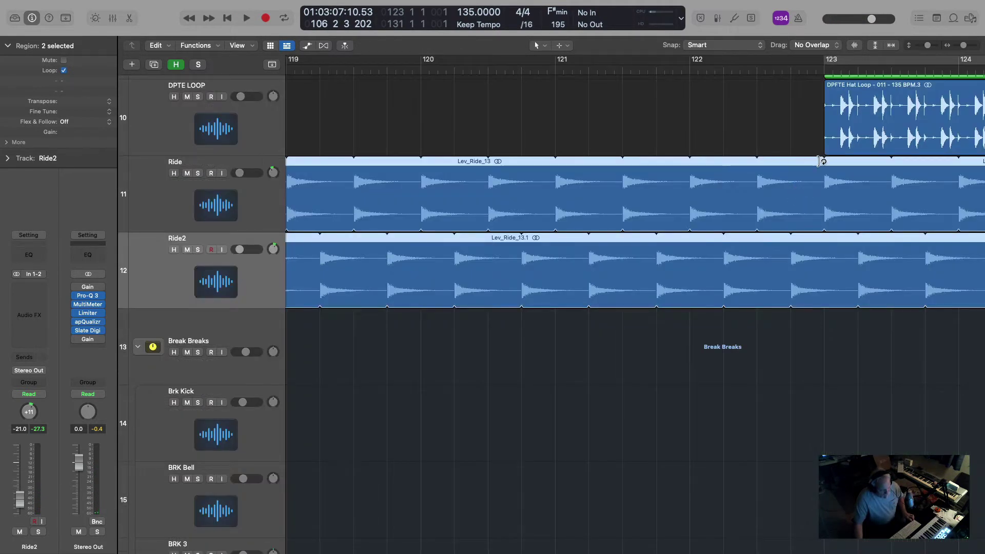
drag(819, 161, 791, 238)
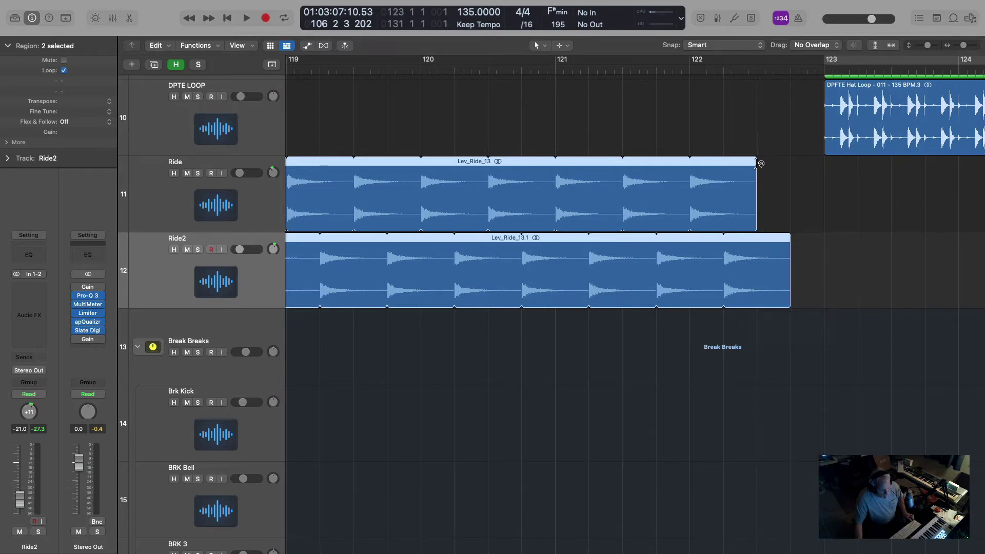
drag(756, 160, 790, 162)
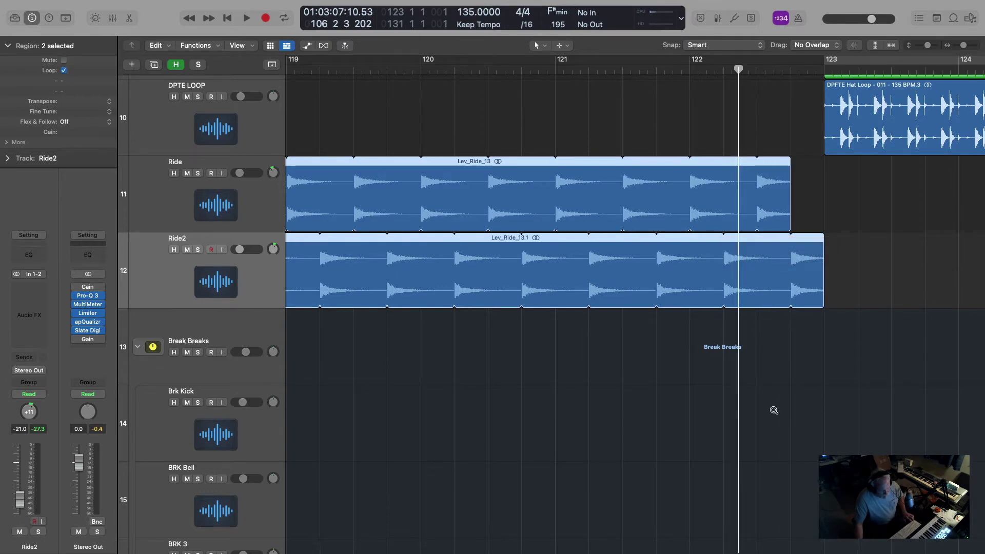
key(z)
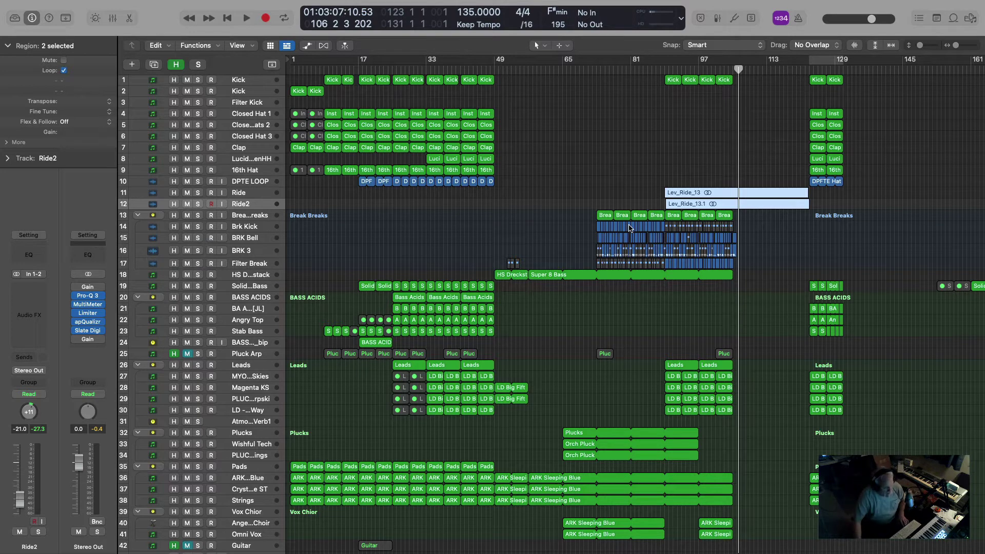
Play the full arrangement from bar 89 to hear the shortened ride loops
click(664, 70)
key(space)
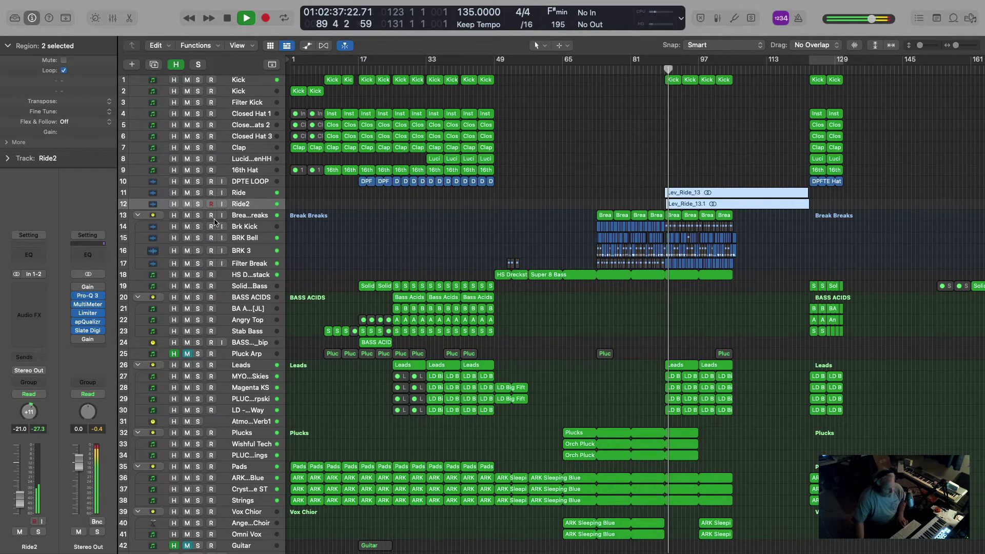
key(space)
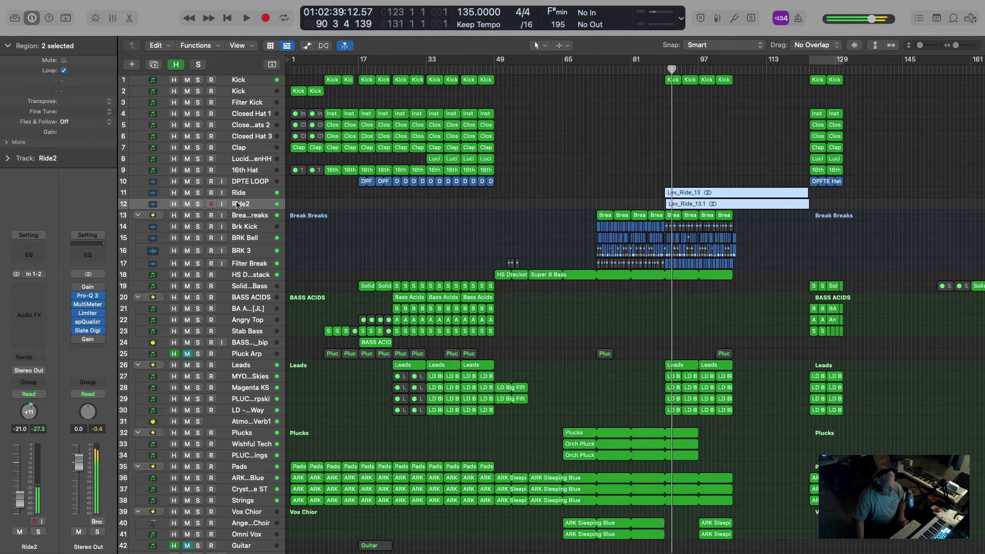
Solo the Ride track and both ride tracks together to compare them, then clear the solos and check the full mix
click(198, 192)
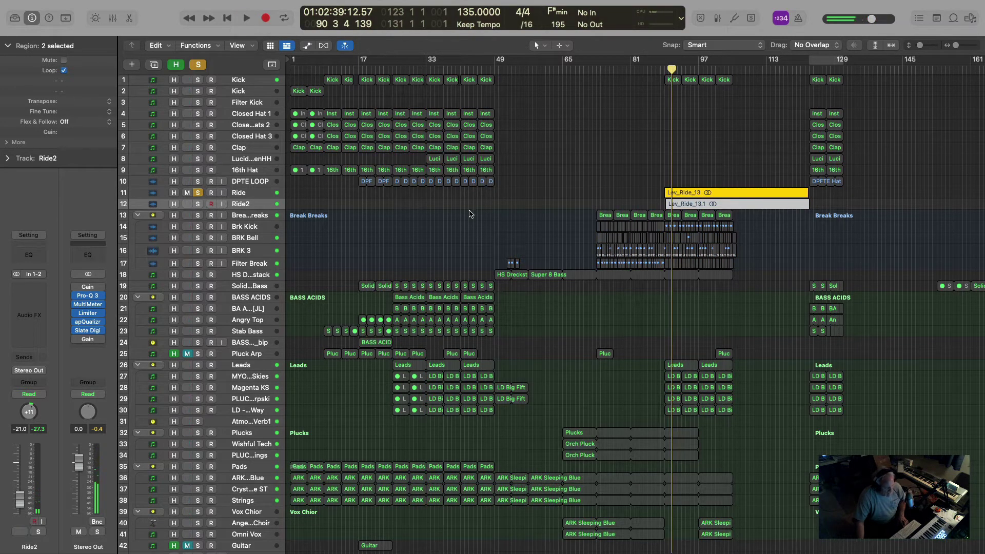
key(space)
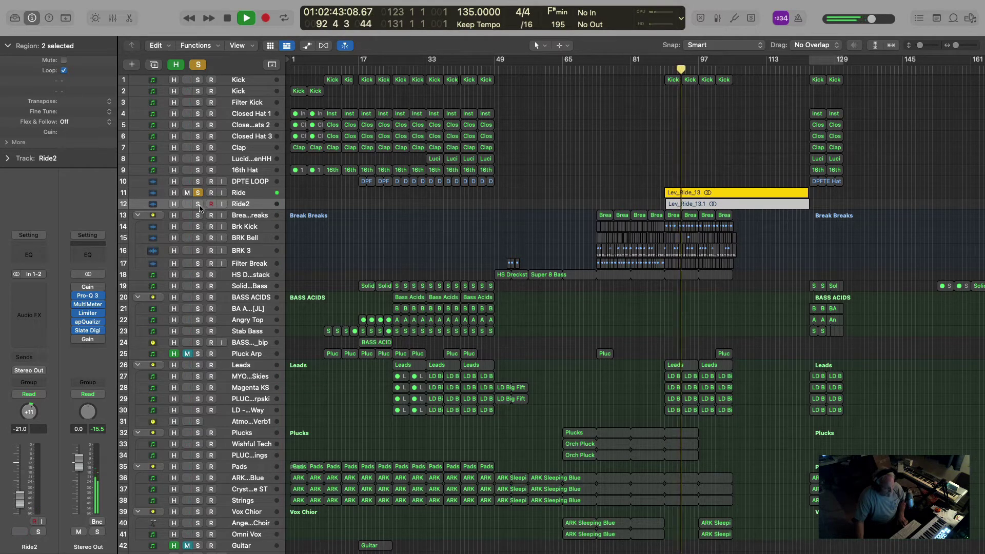
key(space)
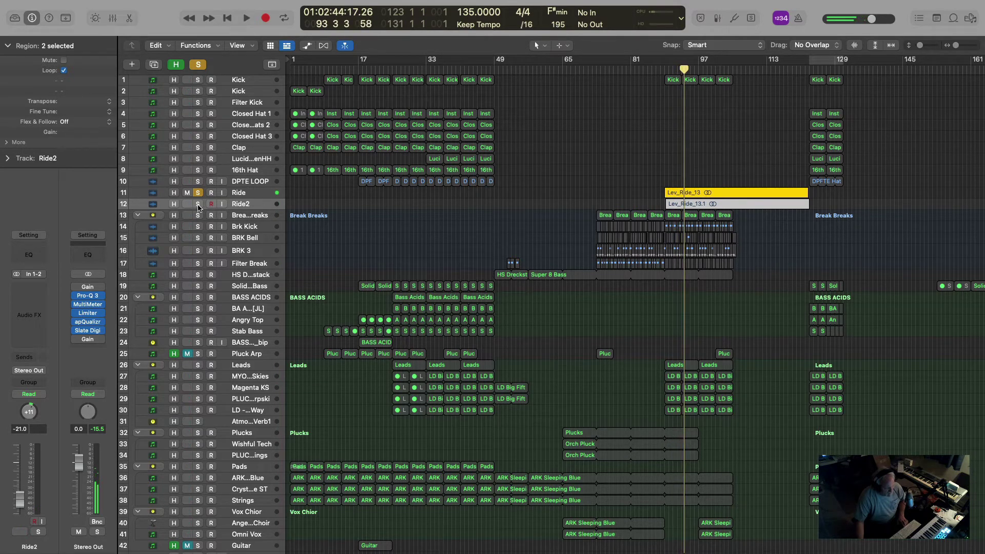
click(198, 204)
key(space)
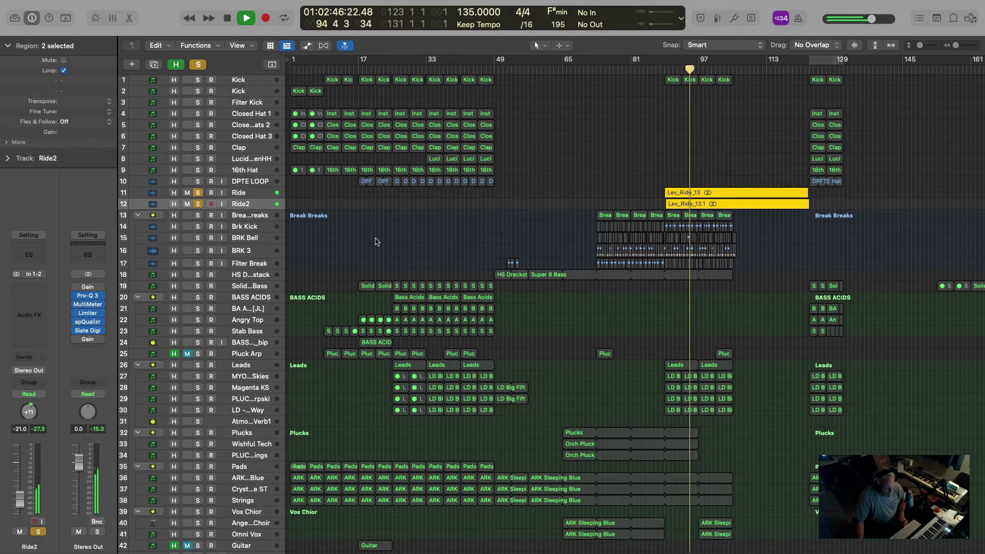
click(197, 192)
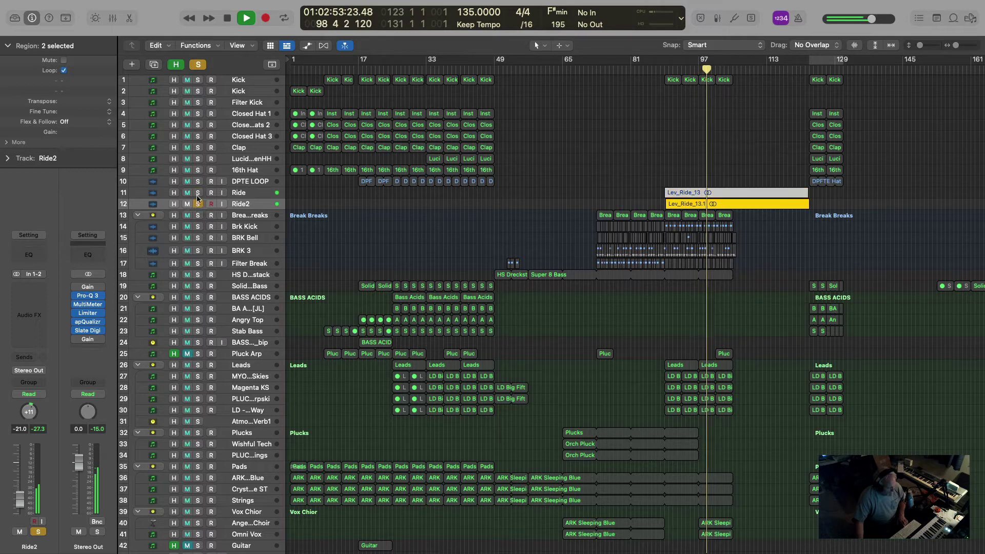
click(197, 204)
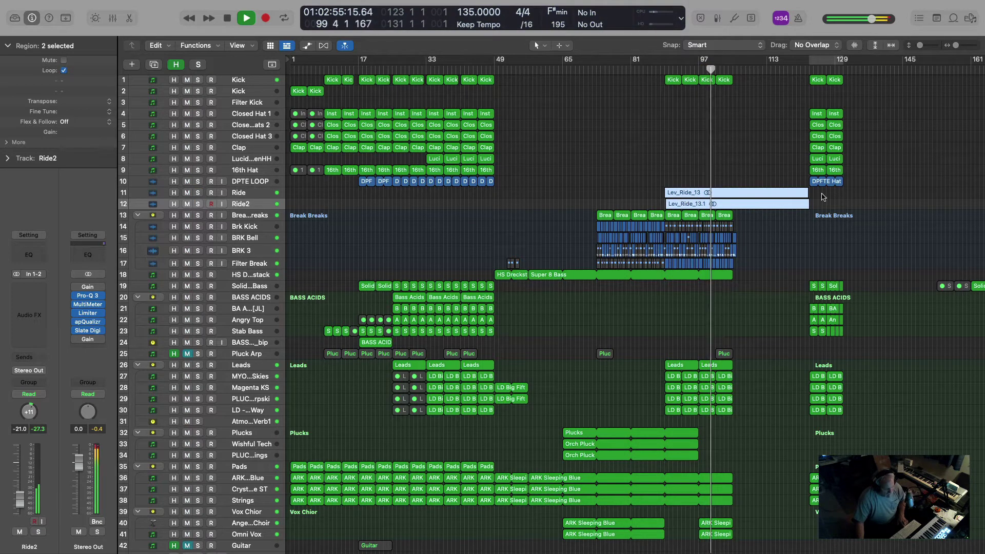
key(space)
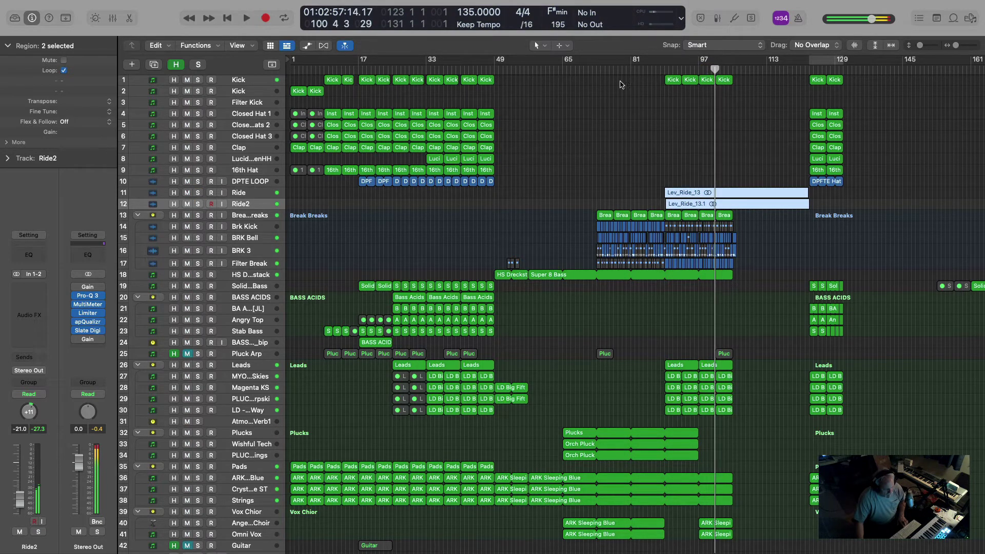
Play the full arrangement from about bar 72, ahead of the ride entrance
click(593, 68)
key(space)
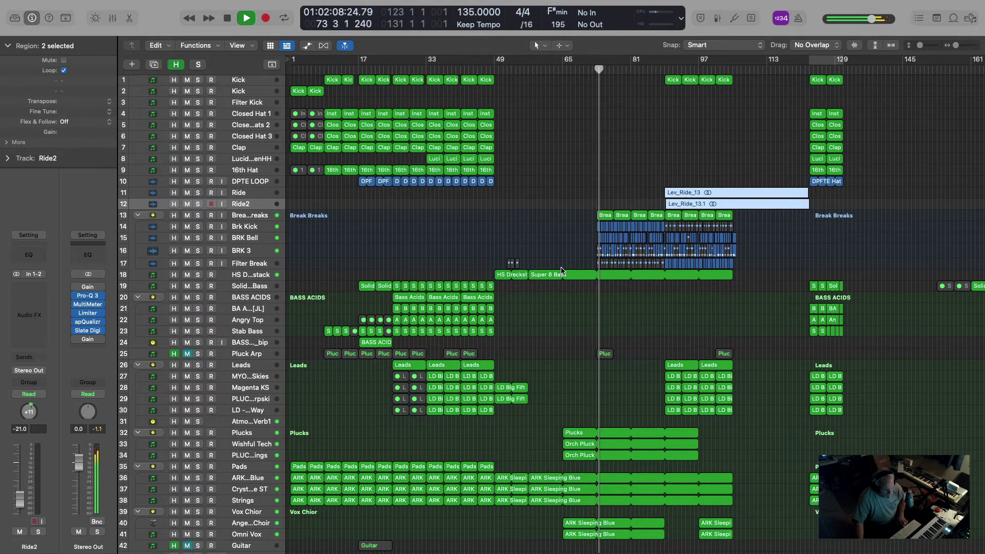
scroll(562, 272, down, 2)
scroll(562, 270, down, 1)
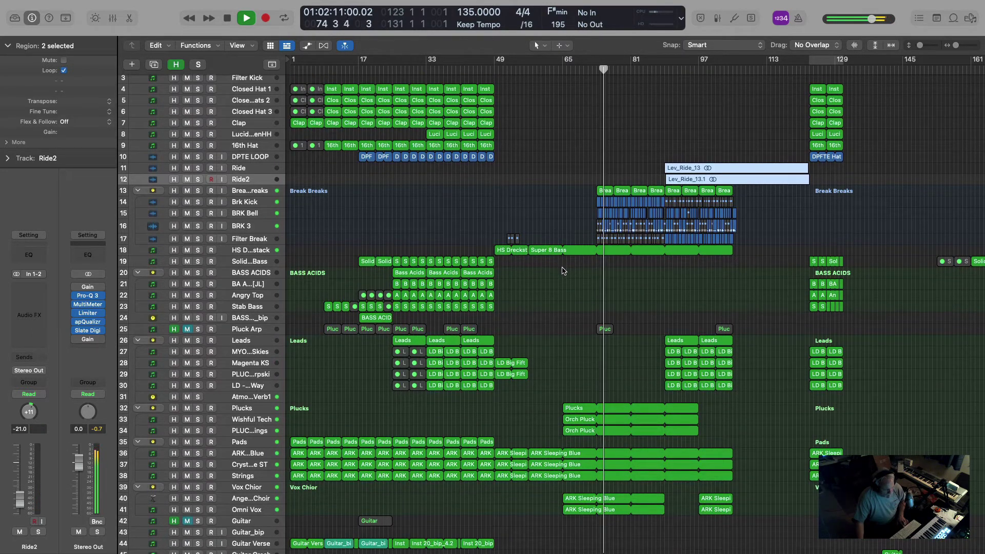
Group the Ride and Ride2 tracks into a Summing Stack
click(252, 169)
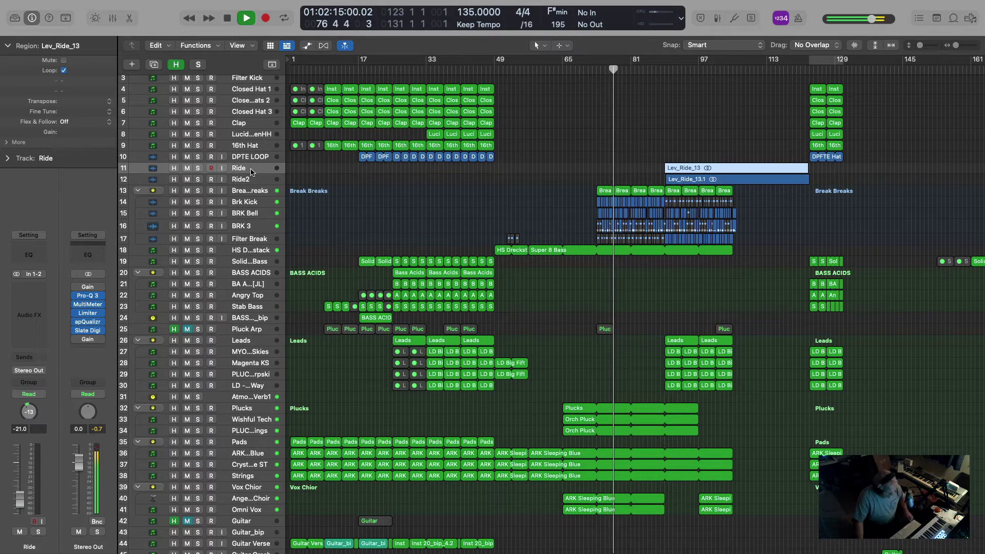
right_click(255, 180)
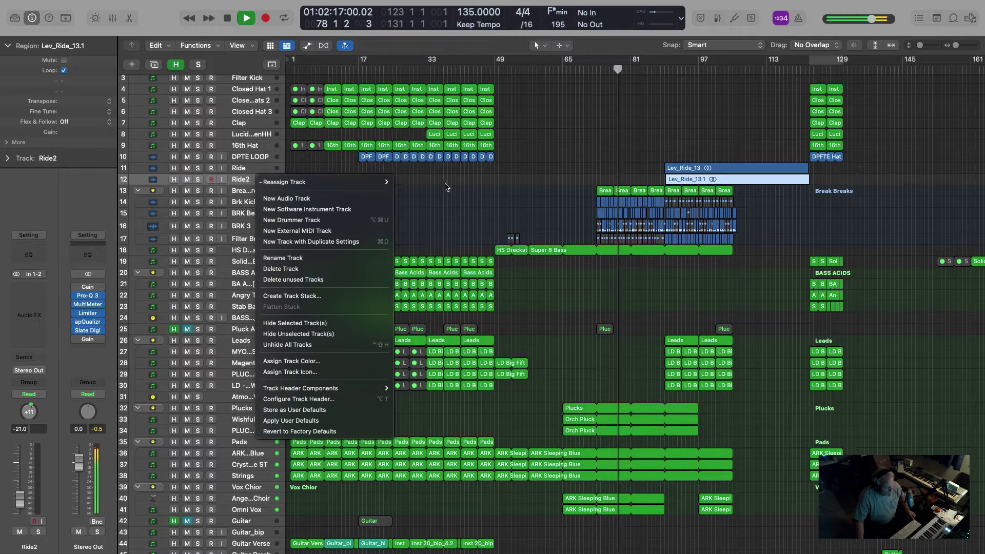
key(Escape)
shift+click(258, 169)
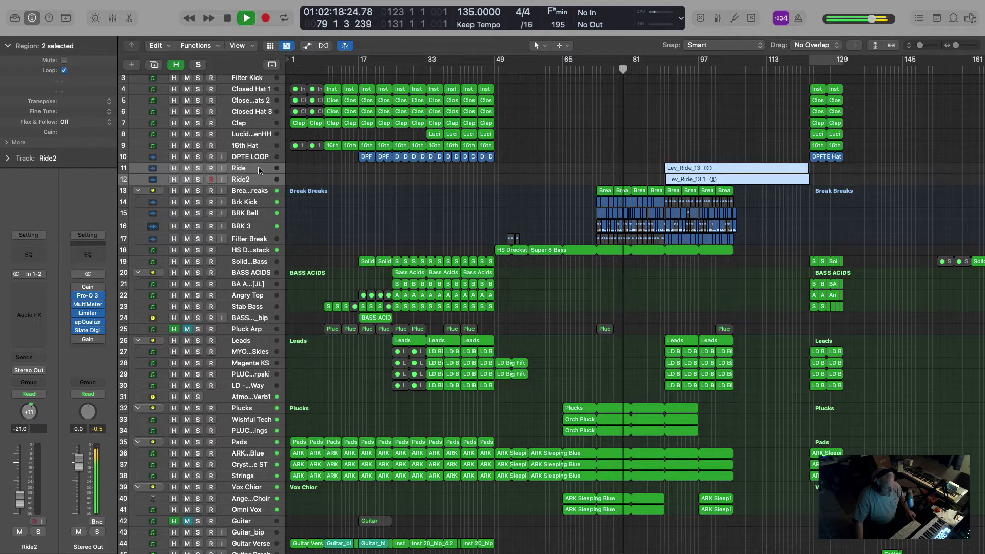
right_click(260, 171)
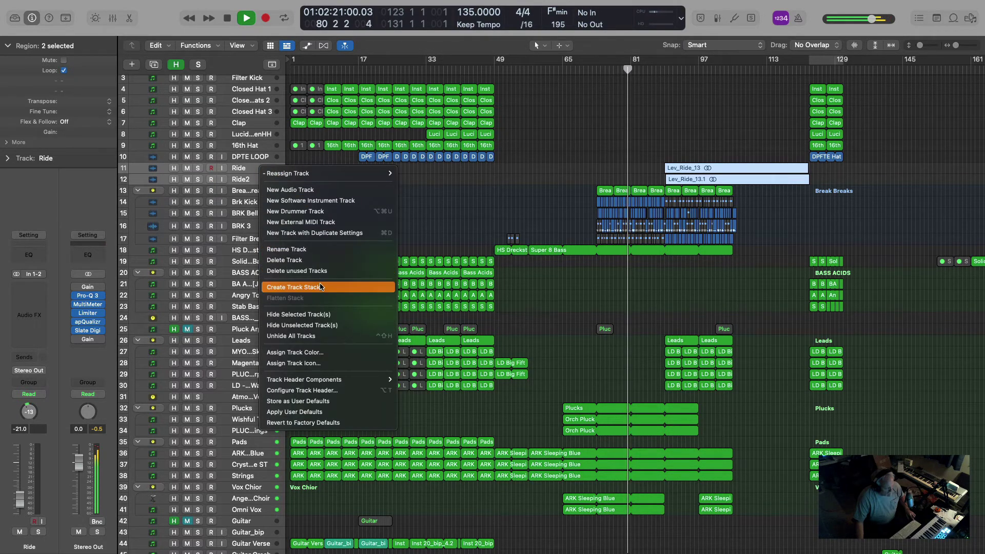
click(323, 287)
click(583, 329)
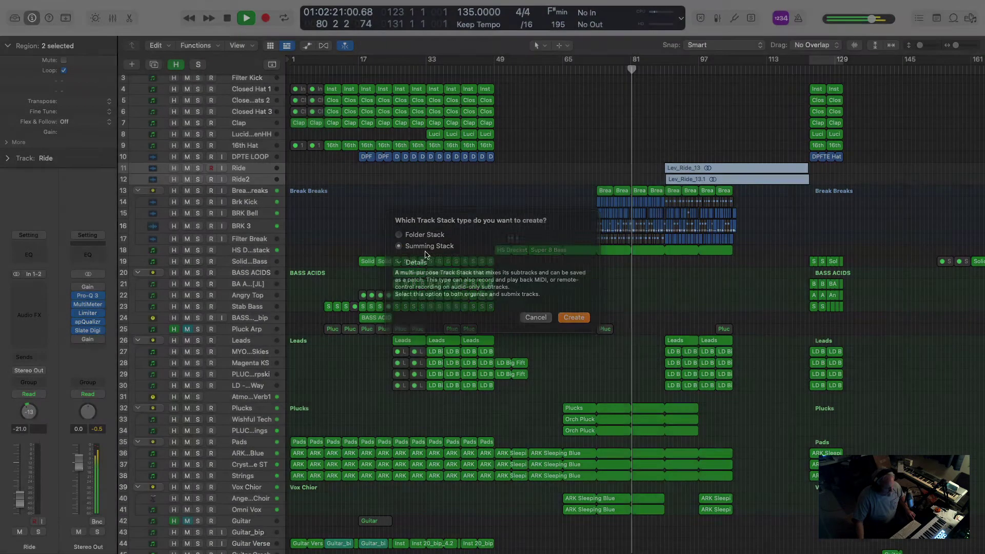
Rename the new summing stack as Rides
double_click(243, 167)
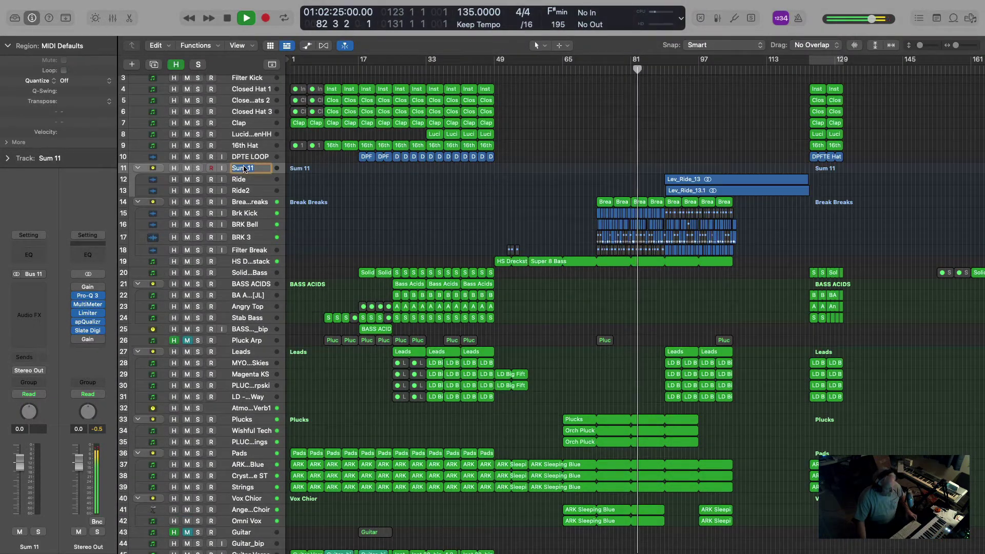
text(ri)
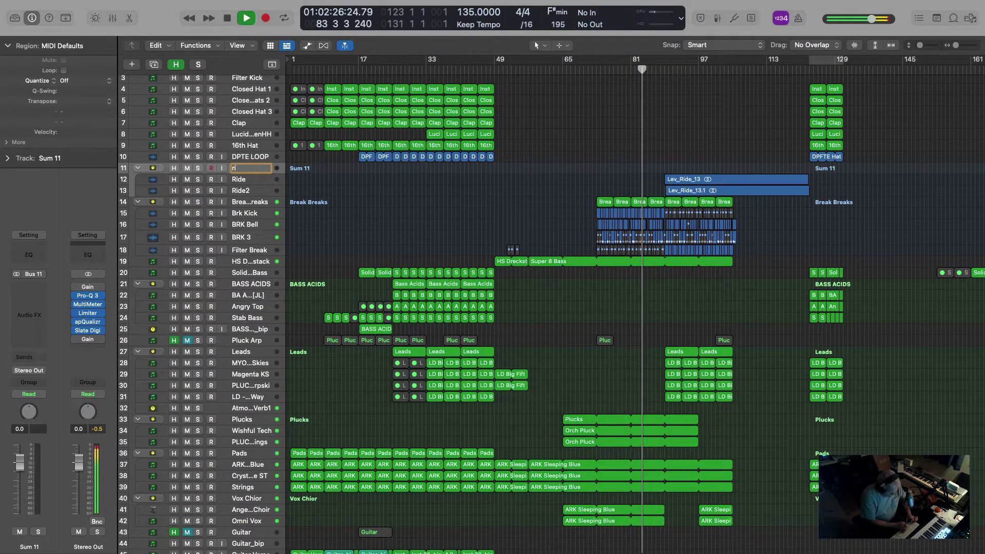
text(des)
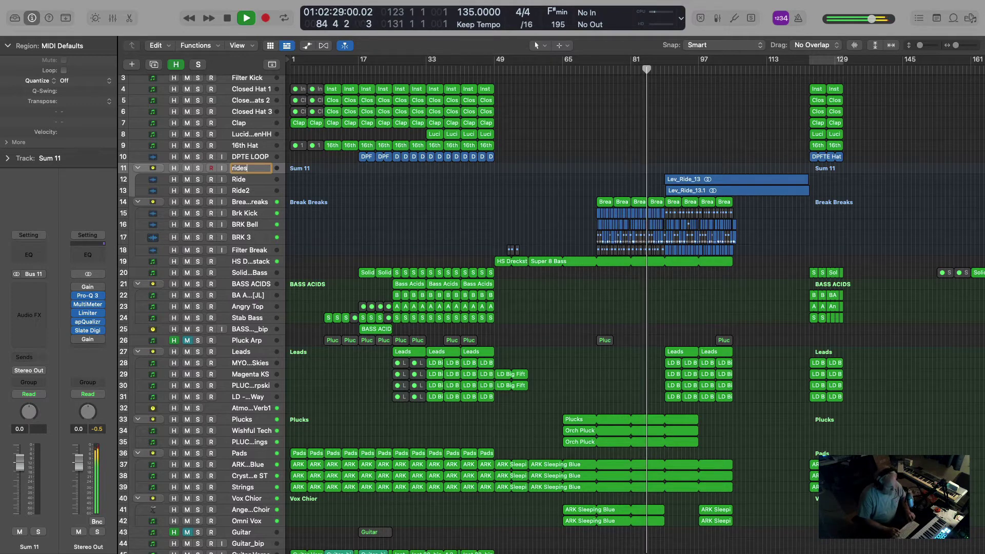
key(BackSpace)
key(BackSpace)
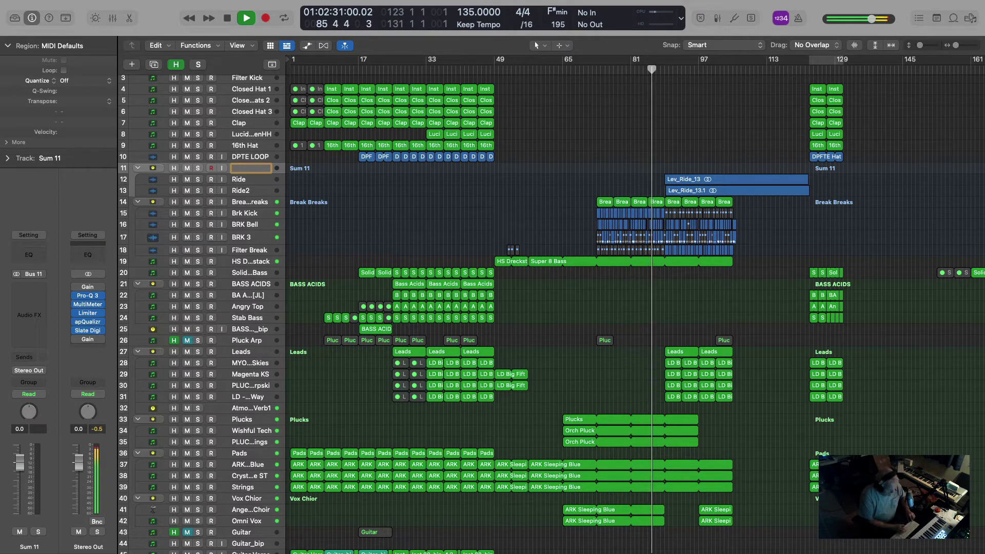
text(R)
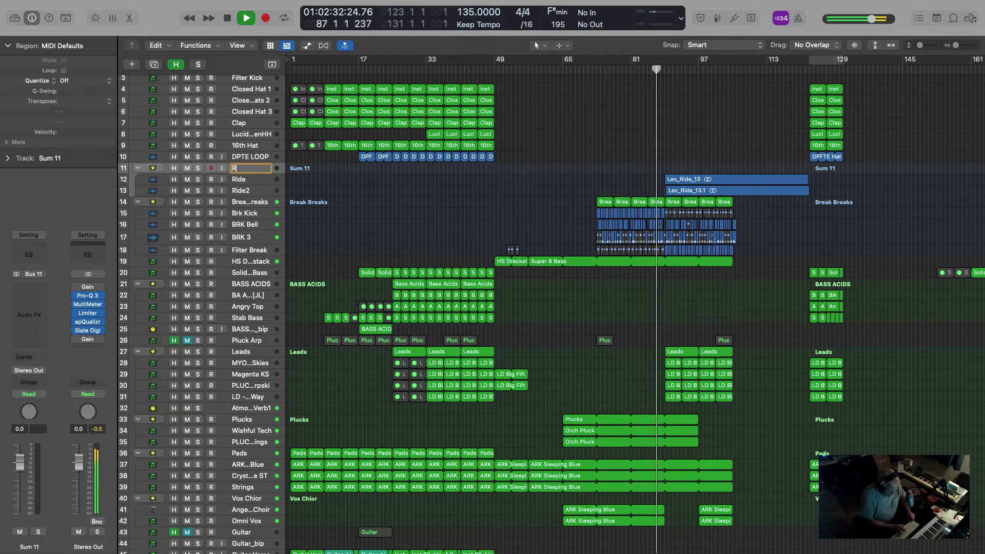
text(ides)
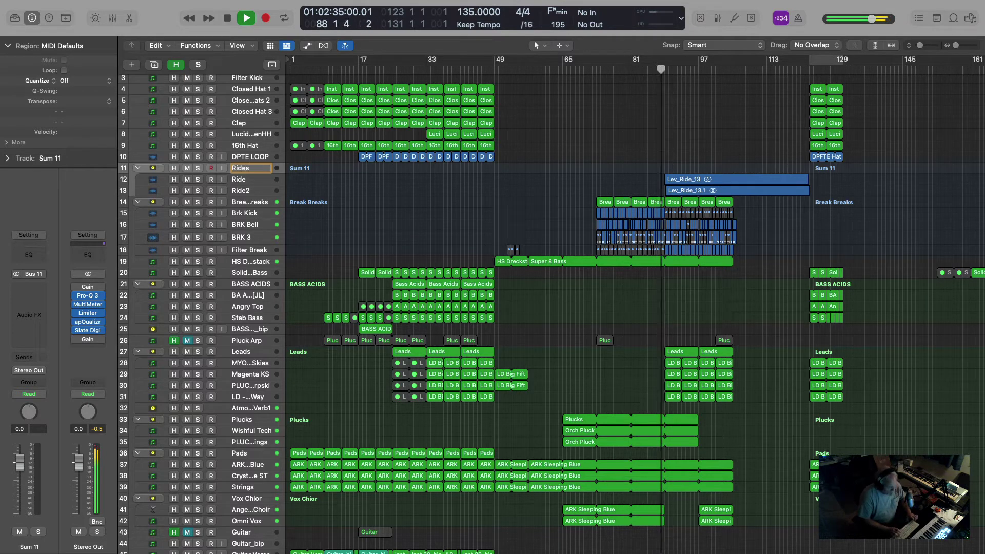
key(Return)
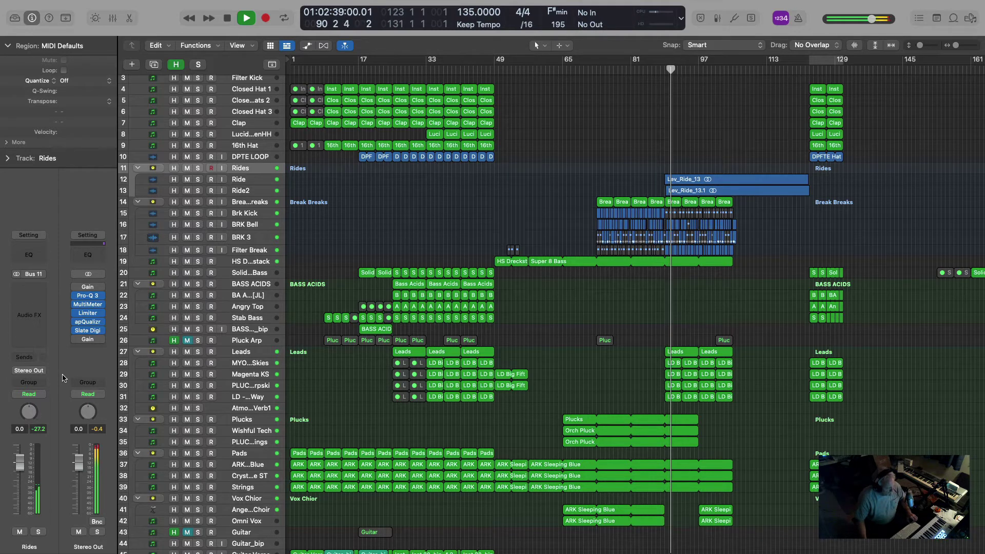
Add a send from the Rides stack to Bus 1 (Drum Room) at about -9.6 dB
click(33, 358)
mouse_move(31, 373)
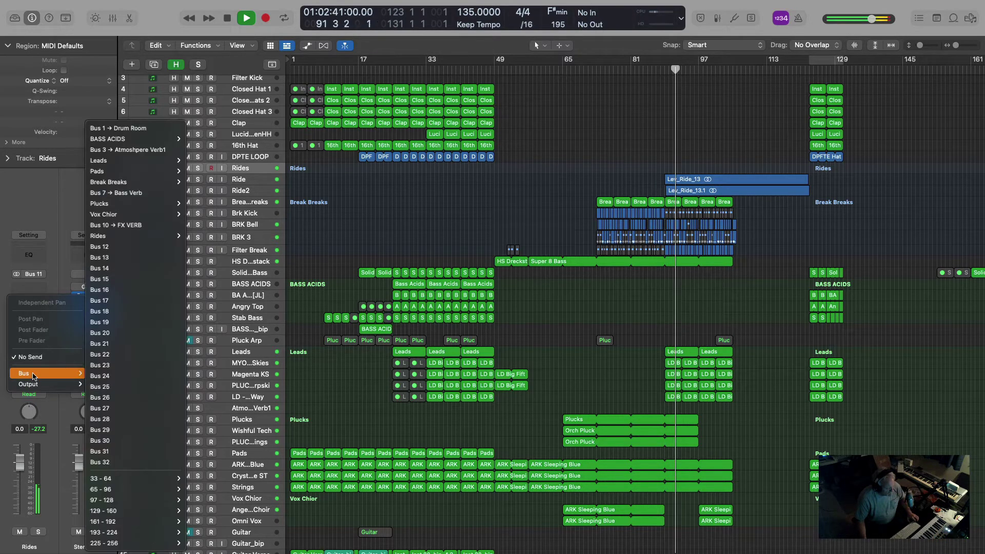
mouse_move(146, 140)
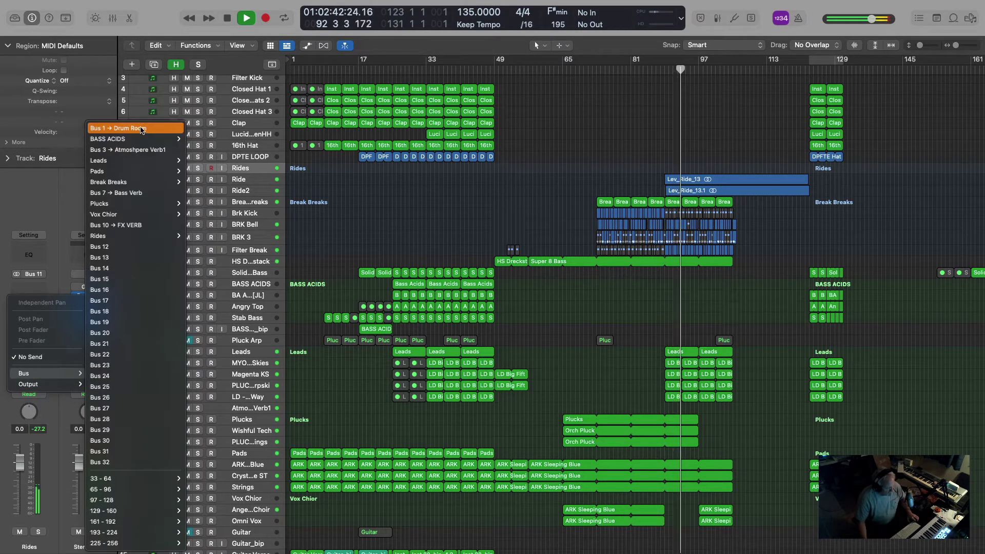
click(144, 128)
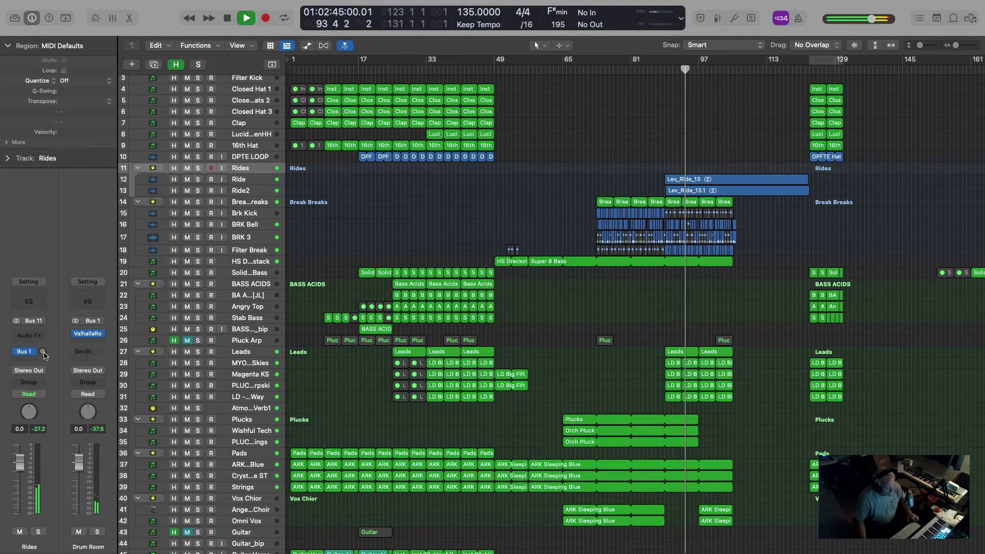
mouse_move(45, 308)
mouse_down()
mouse_move(45, 293)
mouse_move(46, 308)
mouse_up()
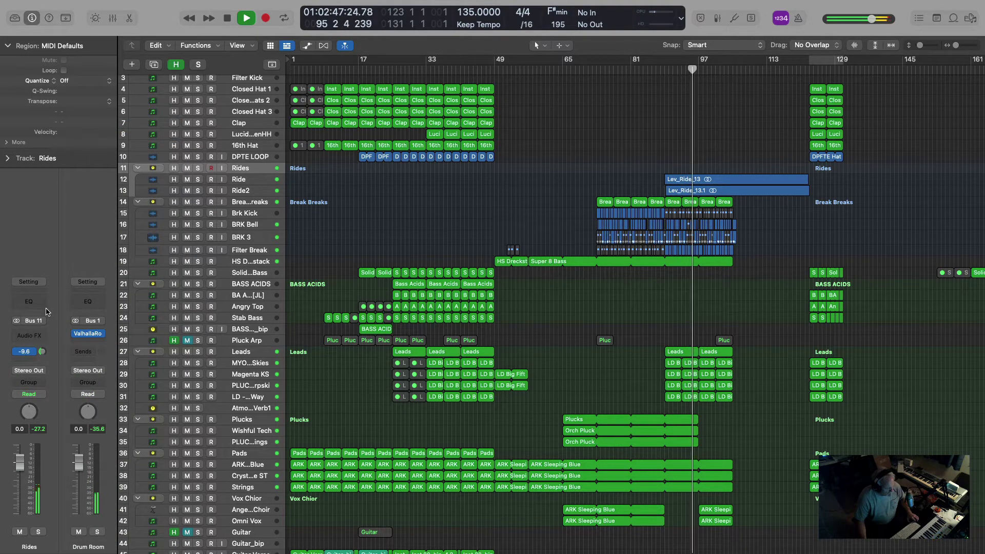
Briefly solo the Rides stack, then replay the full mix from about bar 89 to judge the drum room reverb
click(38, 531)
click(38, 531)
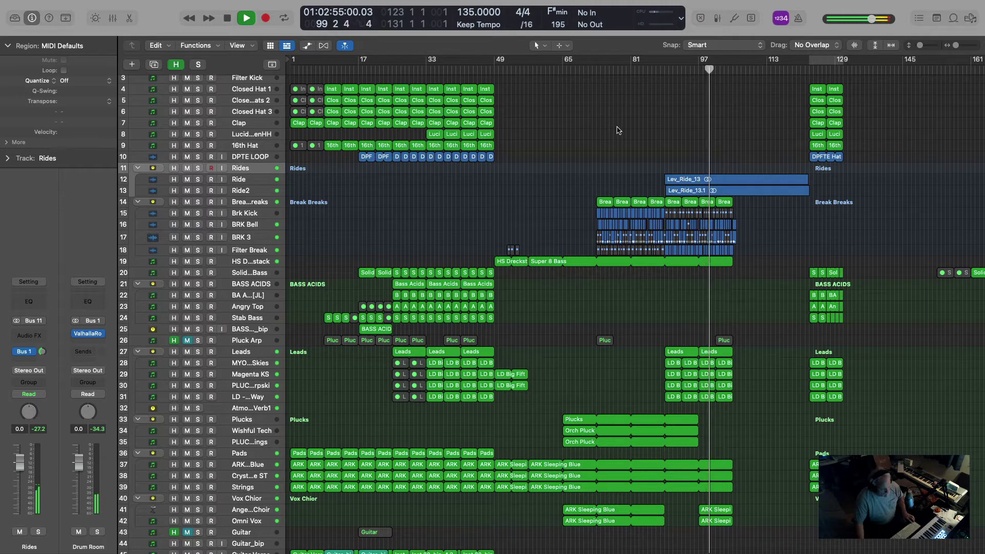
scroll(648, 130, right, 3)
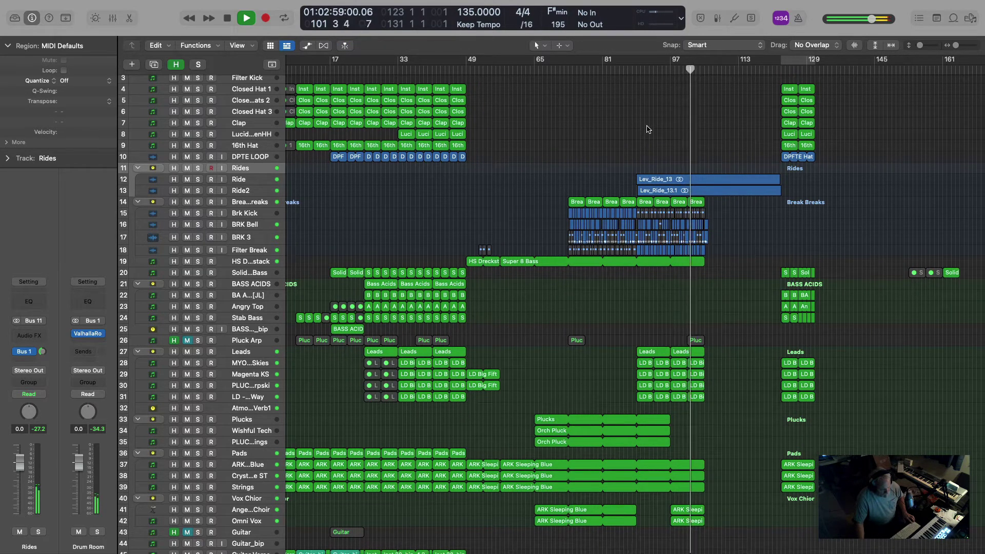
key(space)
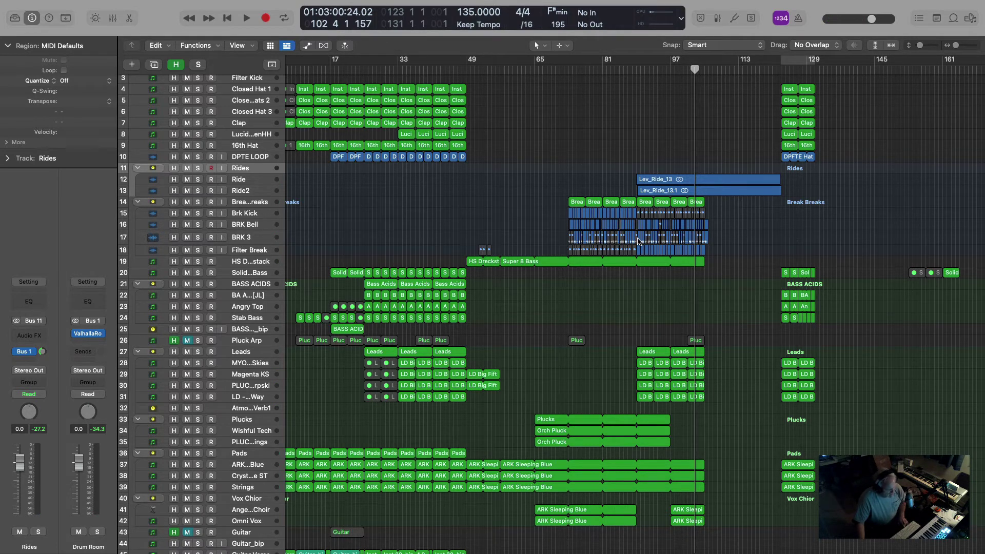
click(638, 73)
key(space)
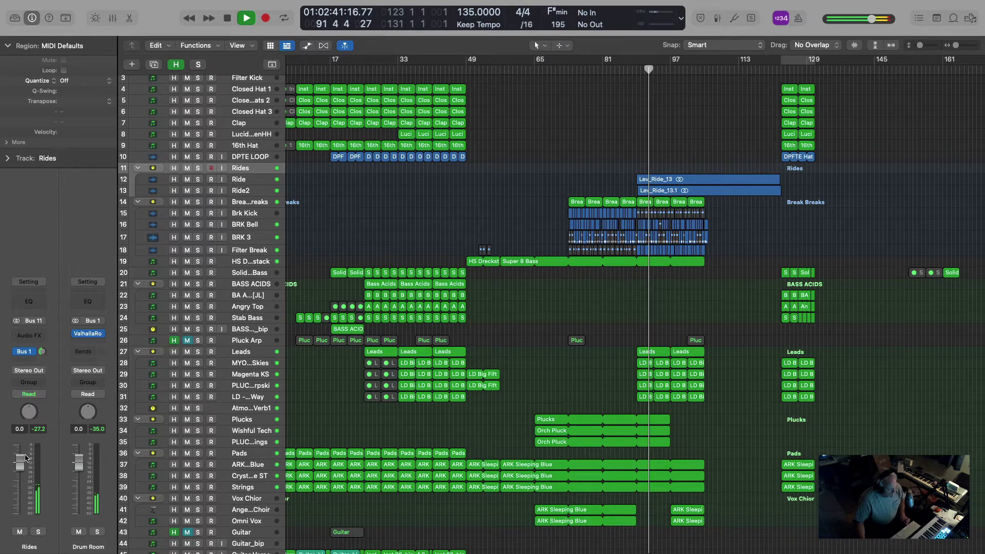
click(44, 295)
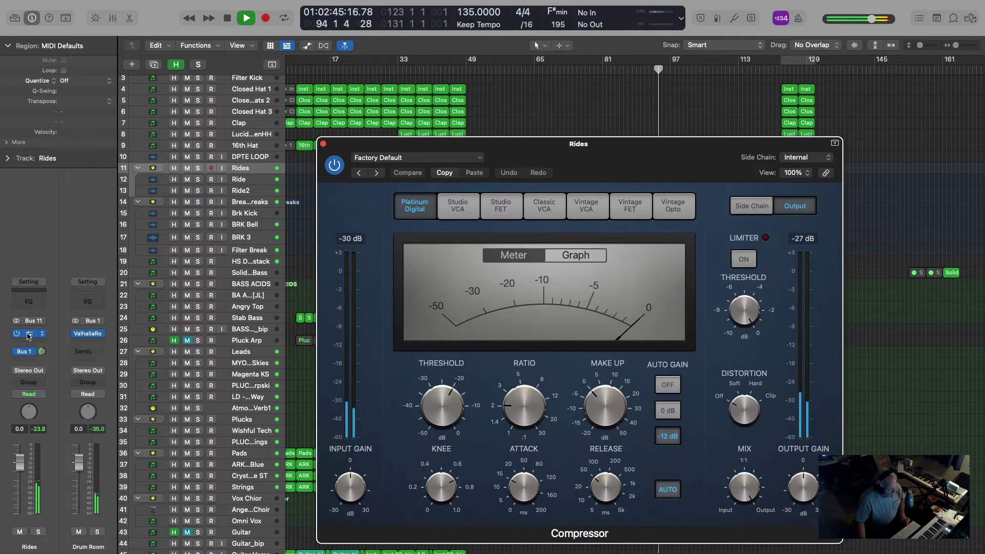
click(42, 334)
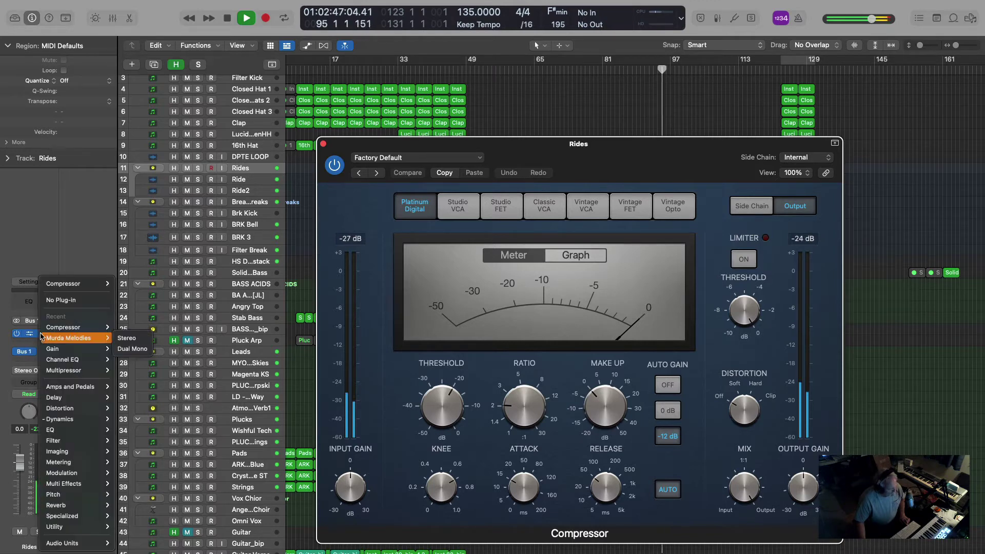
click(57, 300)
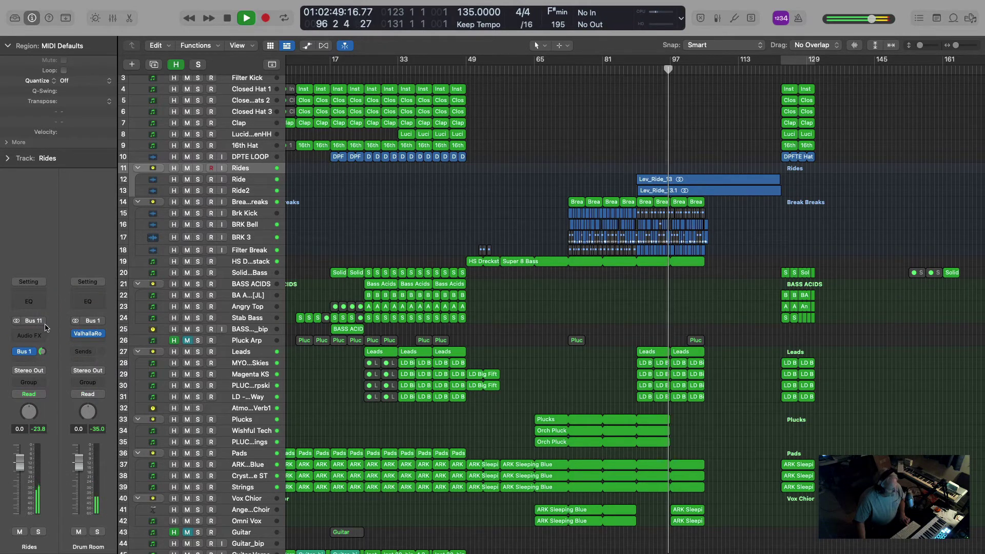
Insert a stereo Gain plug-in on the Rides stack channel
click(46, 335)
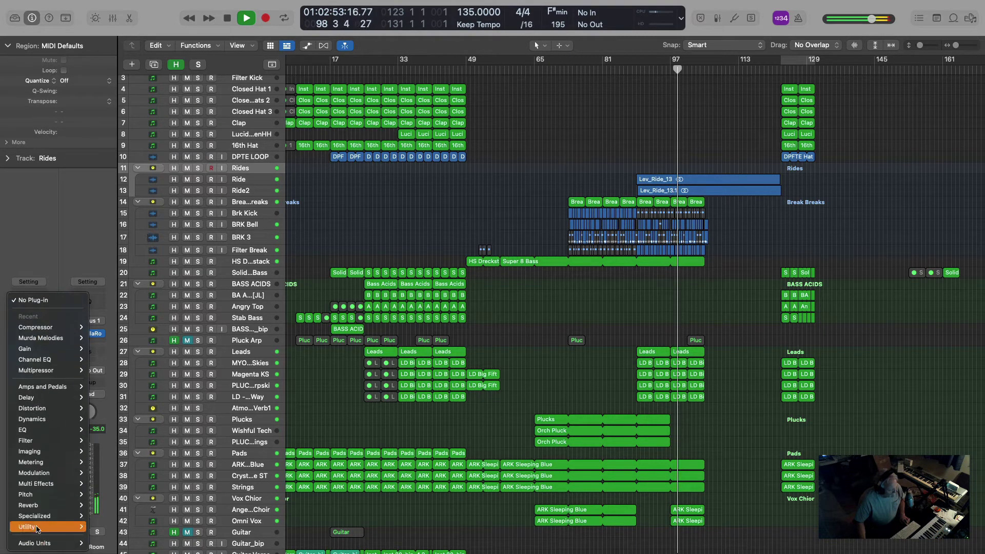
mouse_move(39, 530)
mouse_move(123, 521)
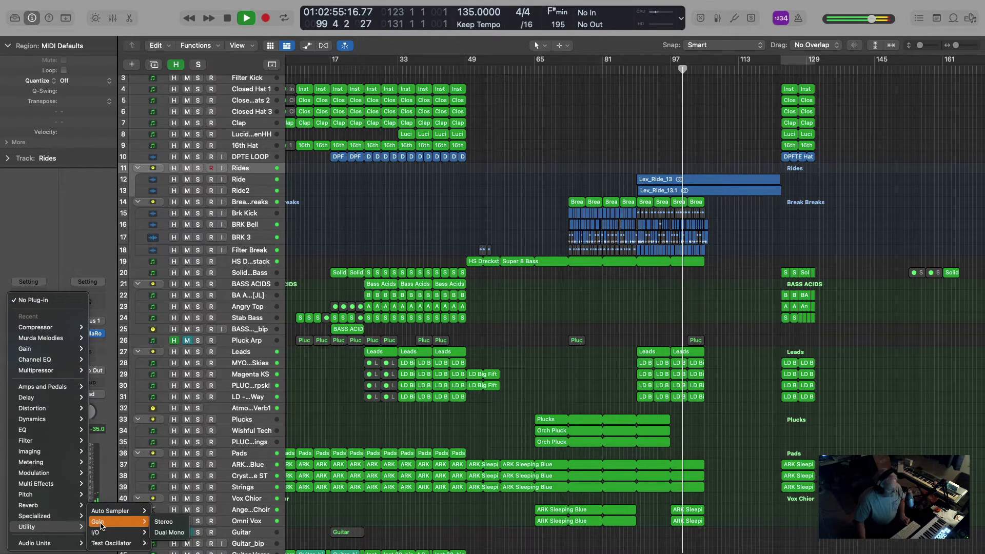
click(163, 521)
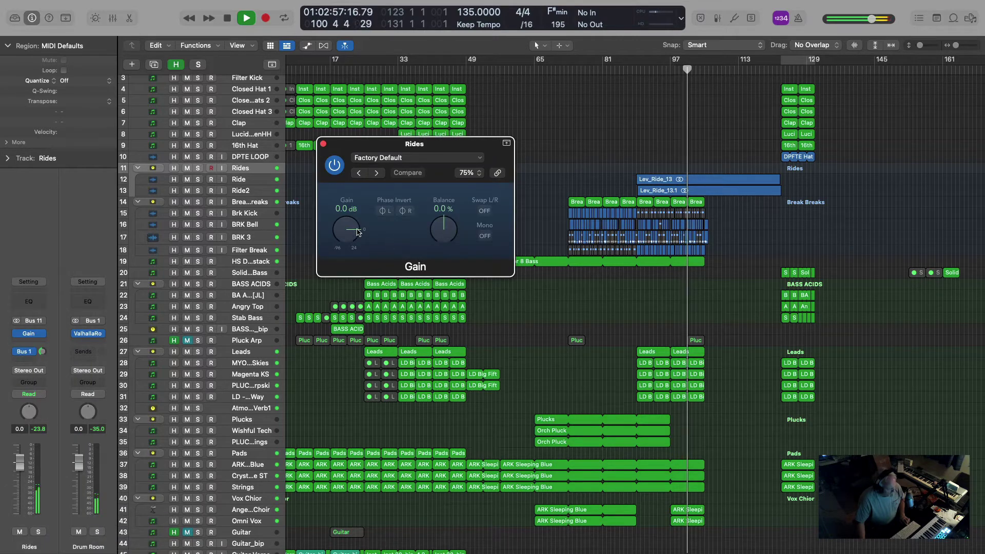
Boost the Rides stack's Gain plug-in to about +11.7 dB and lower its channel fader to about -6.6 dB while replaying the ride section
drag(345, 229, 338, 201)
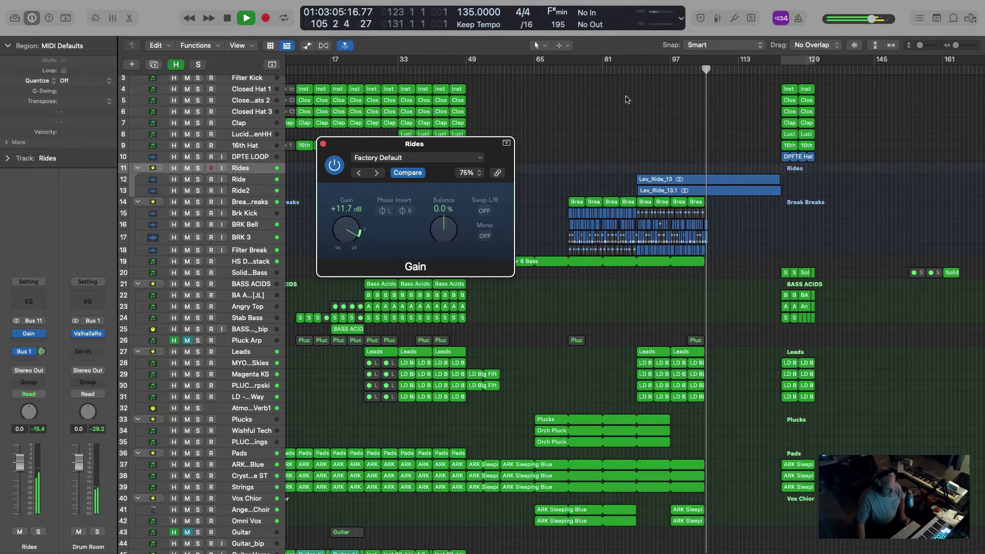
click(641, 72)
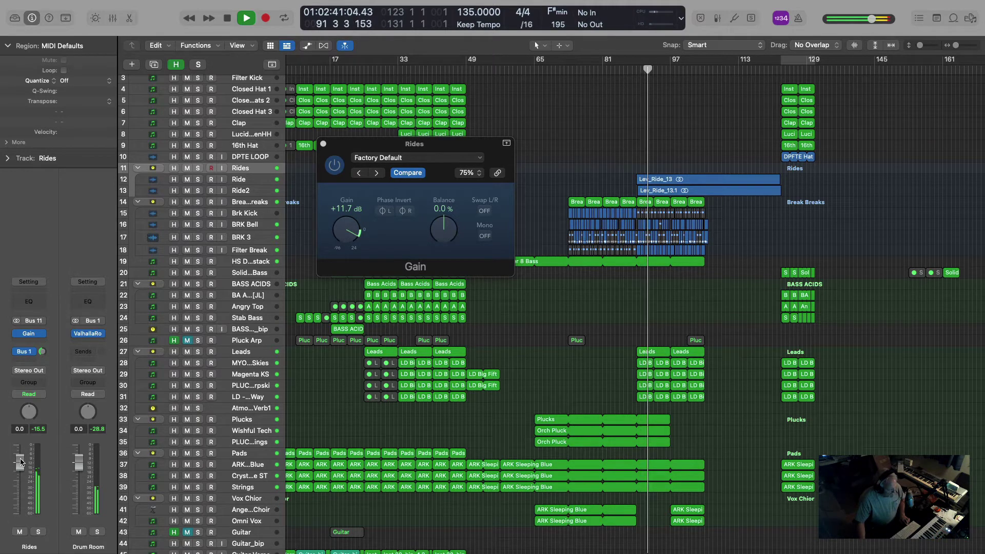
drag(21, 461, 20, 495)
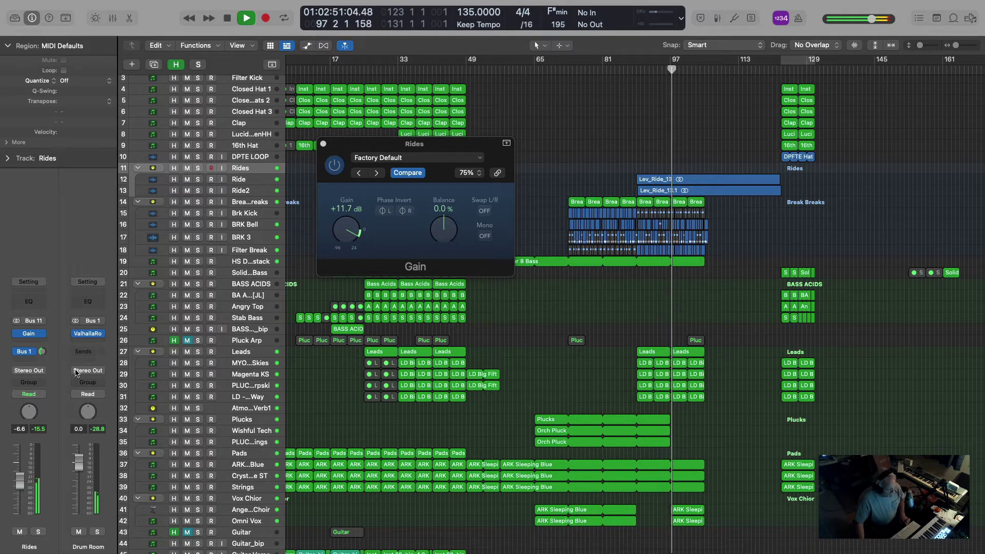
Insert the Murda Melodies plug-in after Gain on the Rides stack channel
click(43, 341)
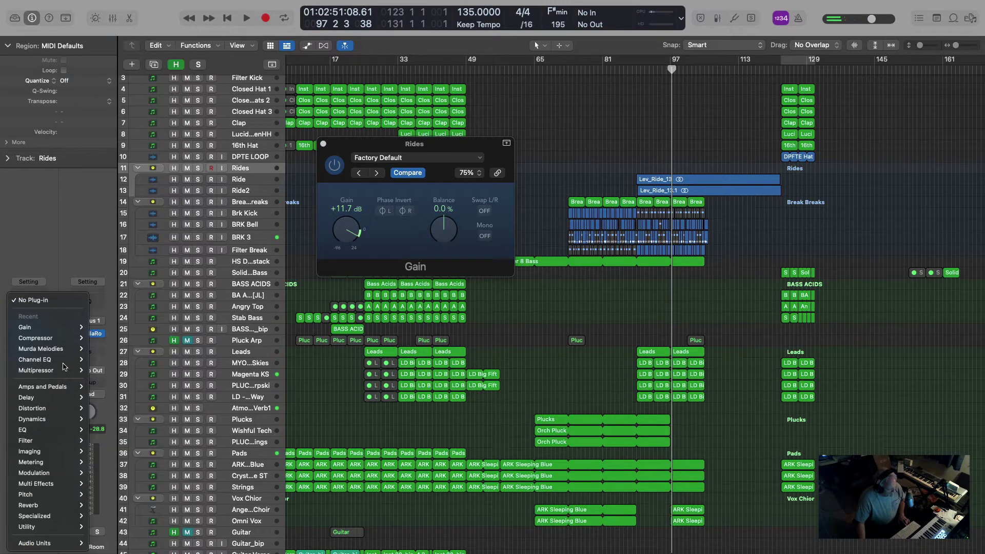
mouse_move(56, 349)
click(101, 349)
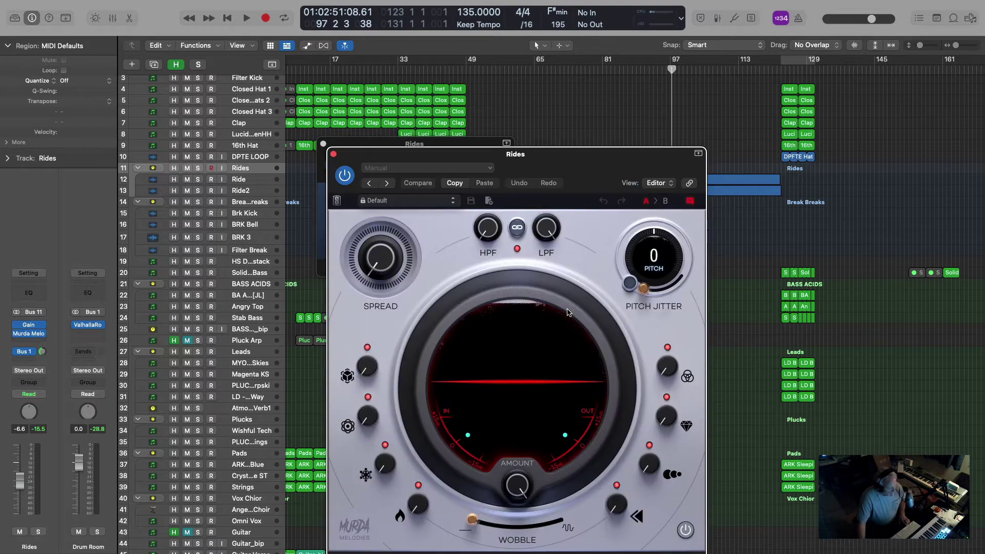
Solo the Rides stack, start playback, and raise the Murda Melodies Spread to about 72%
mouse_move(387, 268)
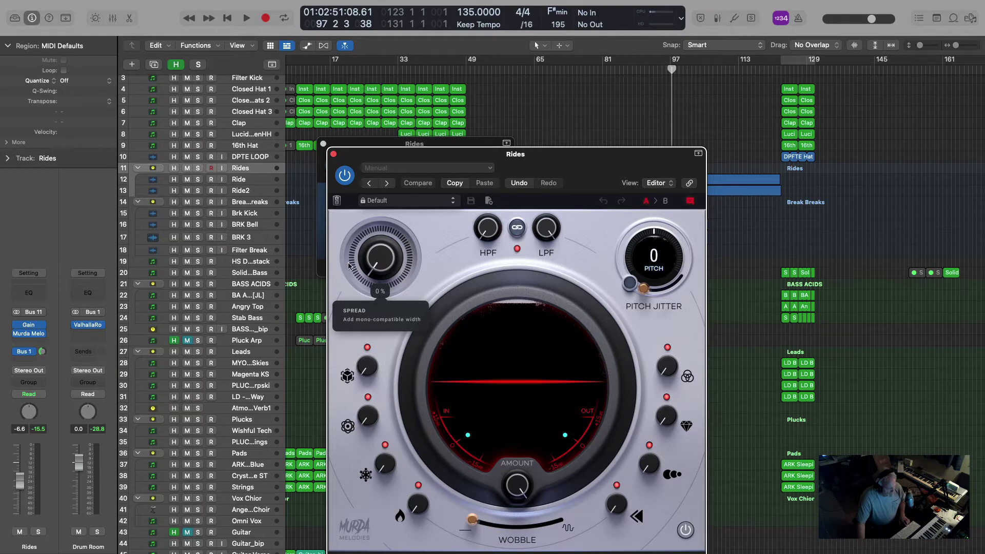
click(38, 533)
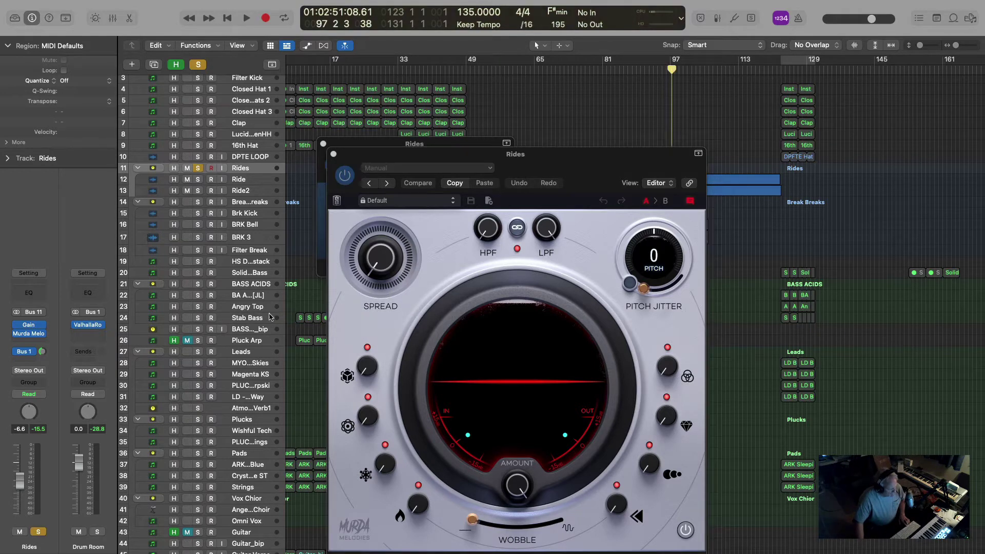
key(space)
drag(381, 262, 424, 157)
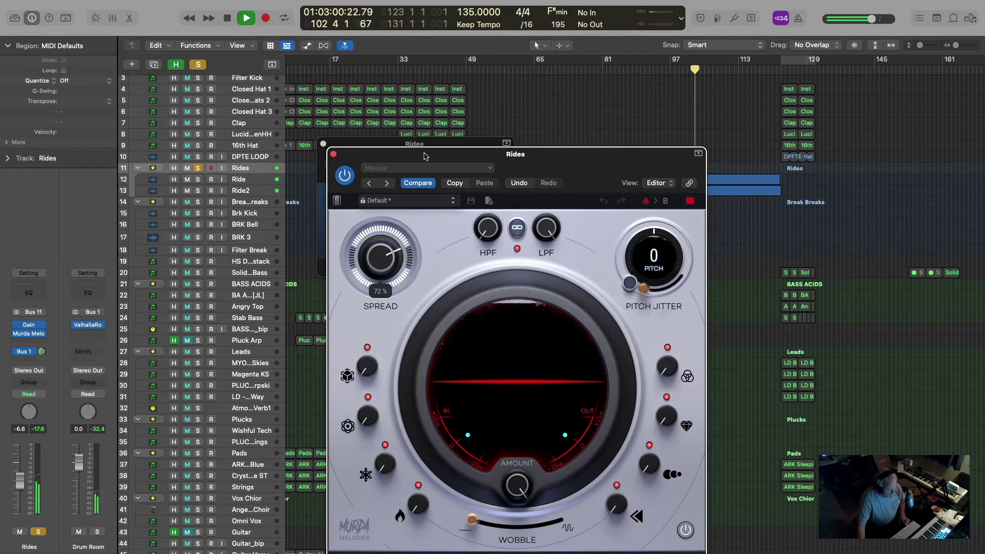
Add a Channel EQ to the Rides stack and raise its low-cut filter
click(31, 296)
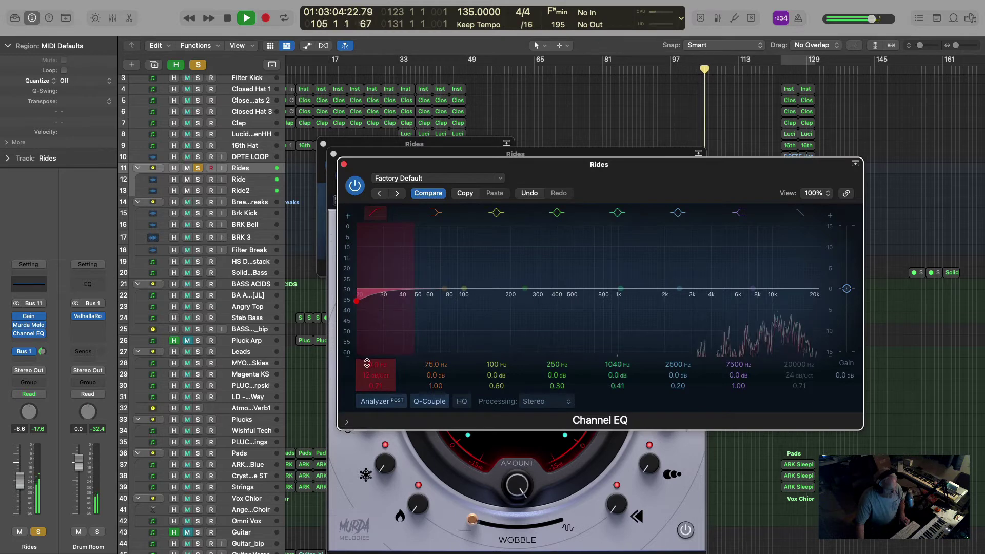
drag(376, 375, 375, 309)
click(343, 165)
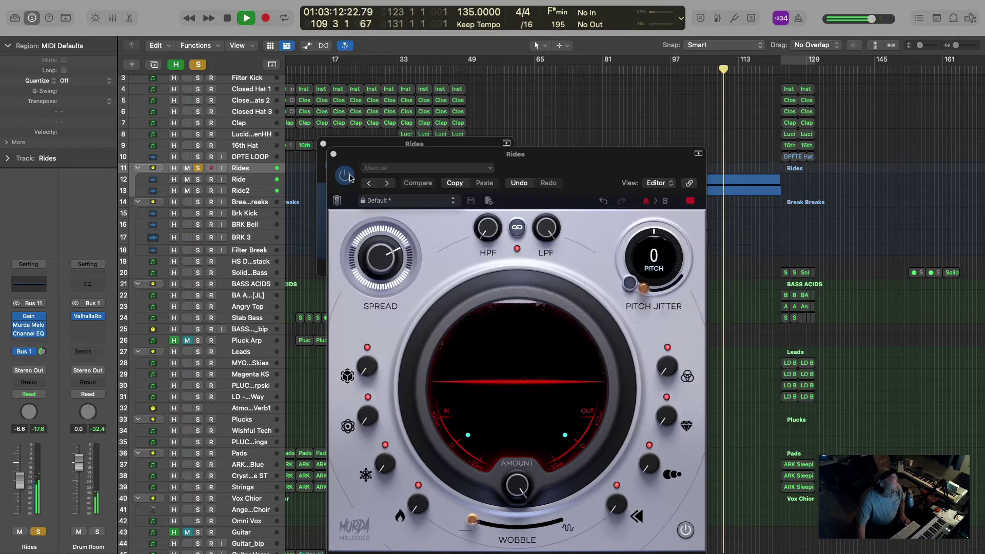
Set Spread to 65 % in the Rides Murda Melodies effect, and unsolo the Rides stack with its plug-in windows closed
key(space)
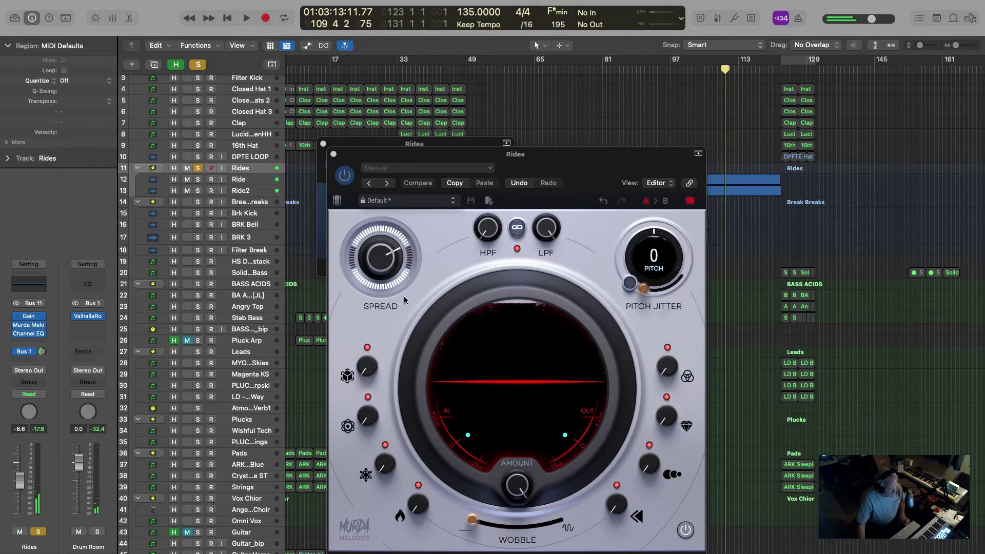
key(space)
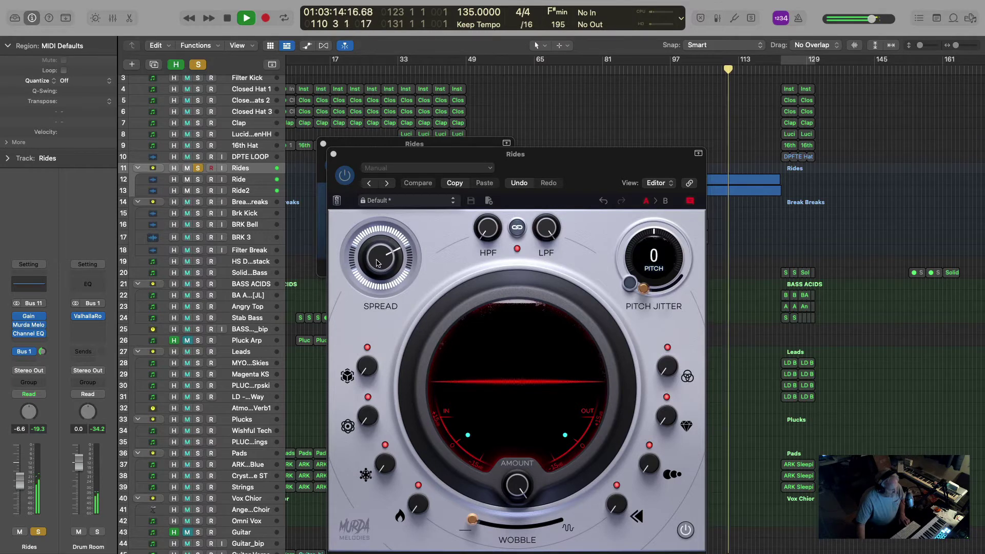
mouse_move(377, 263)
mouse_down()
mouse_move(373, 347)
mouse_move(375, 271)
mouse_up()
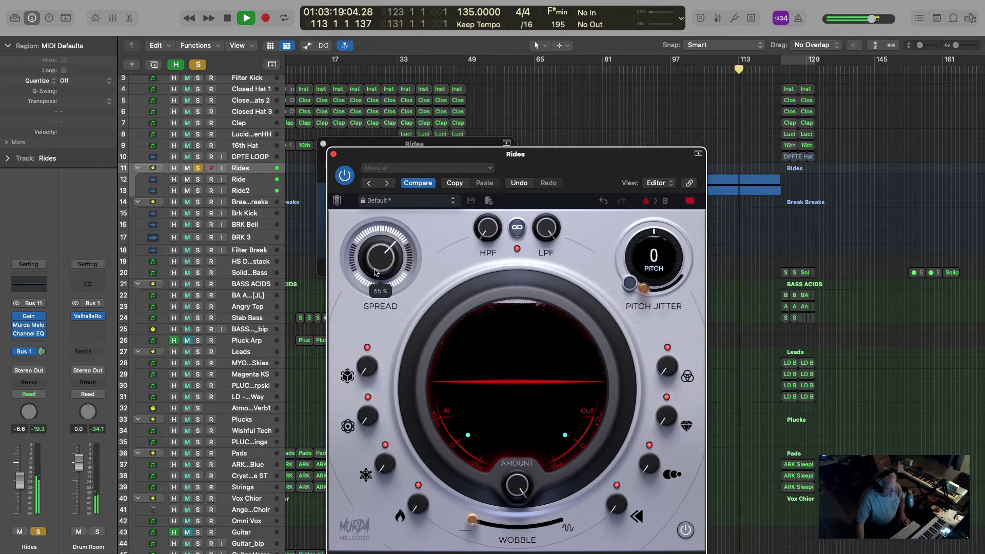
click(198, 168)
click(333, 155)
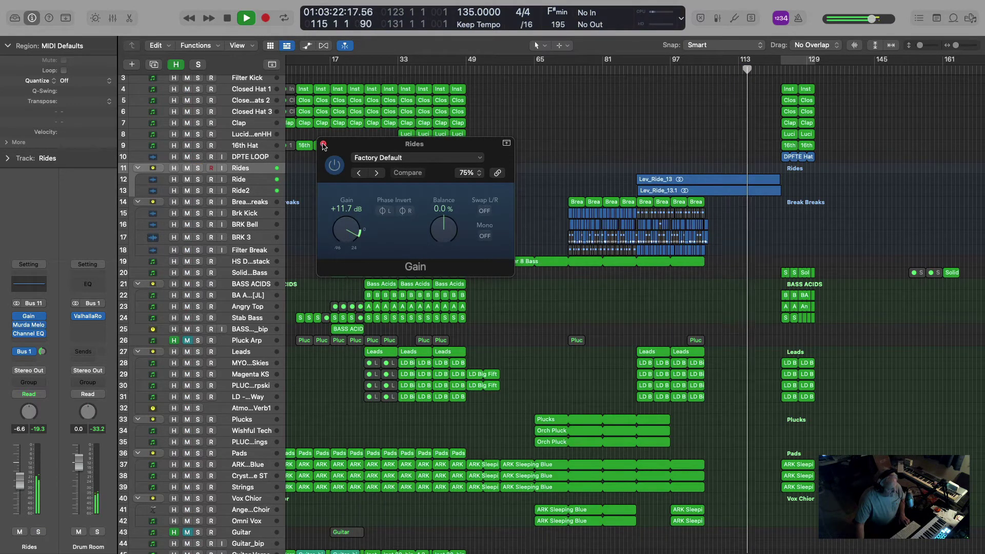
click(323, 144)
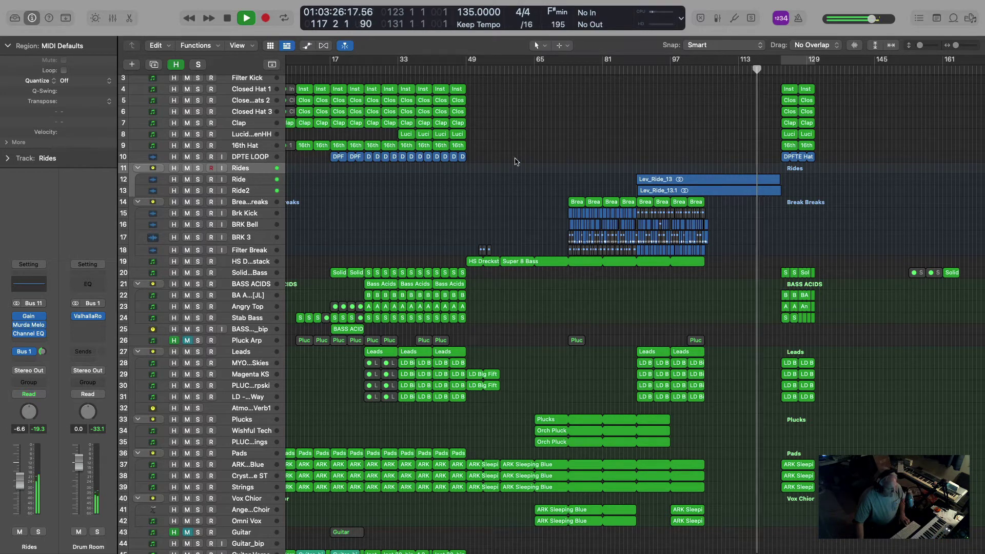
Play the full mix from just before the ride loops begin and set the Rides Murda Melodies Spread to 70 %
click(634, 71)
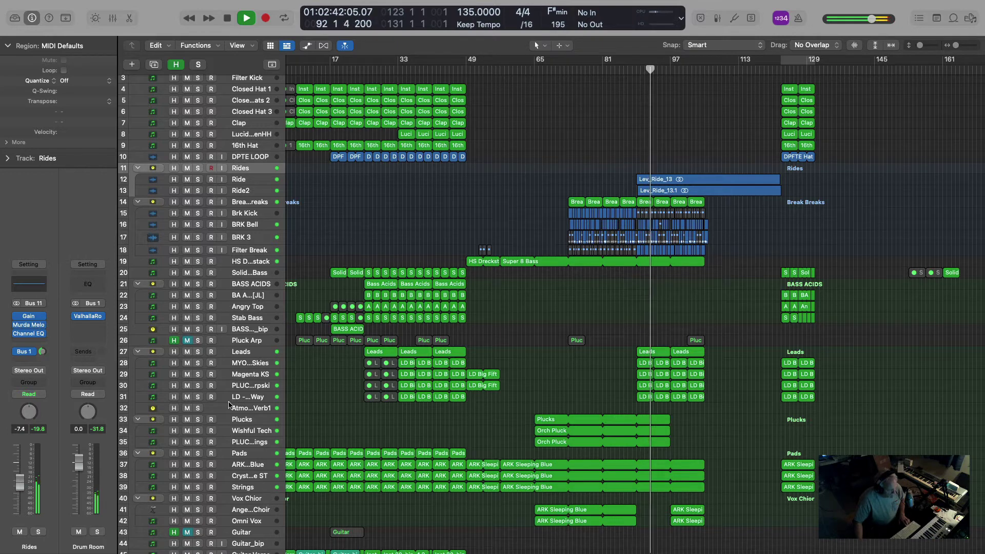
scroll(199, 284, right, 1)
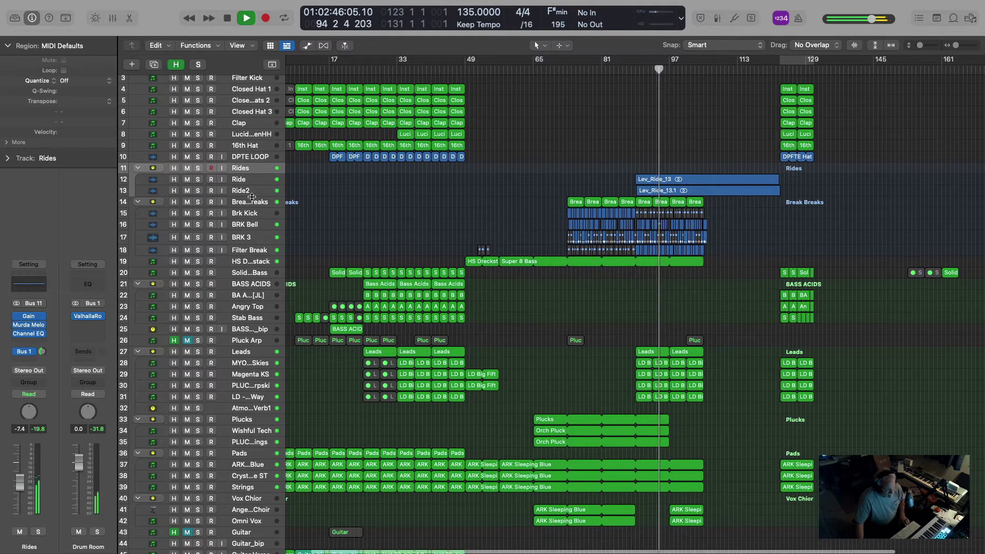
click(243, 180)
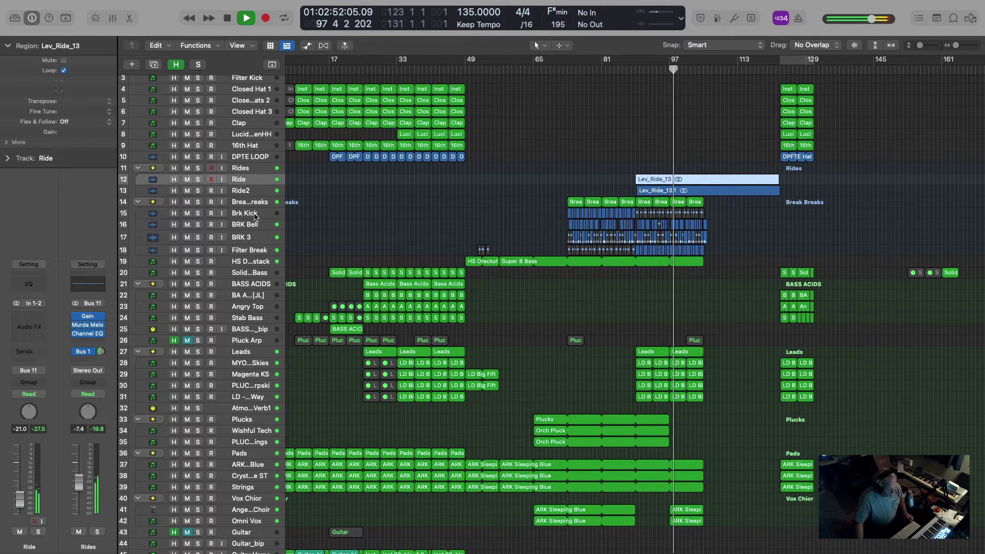
key(Down)
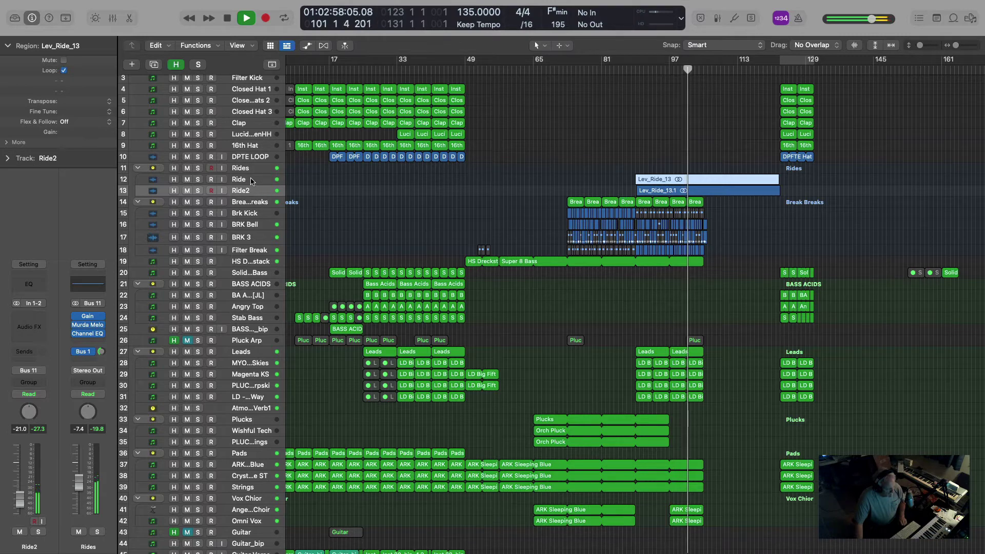
key(Up)
click(88, 326)
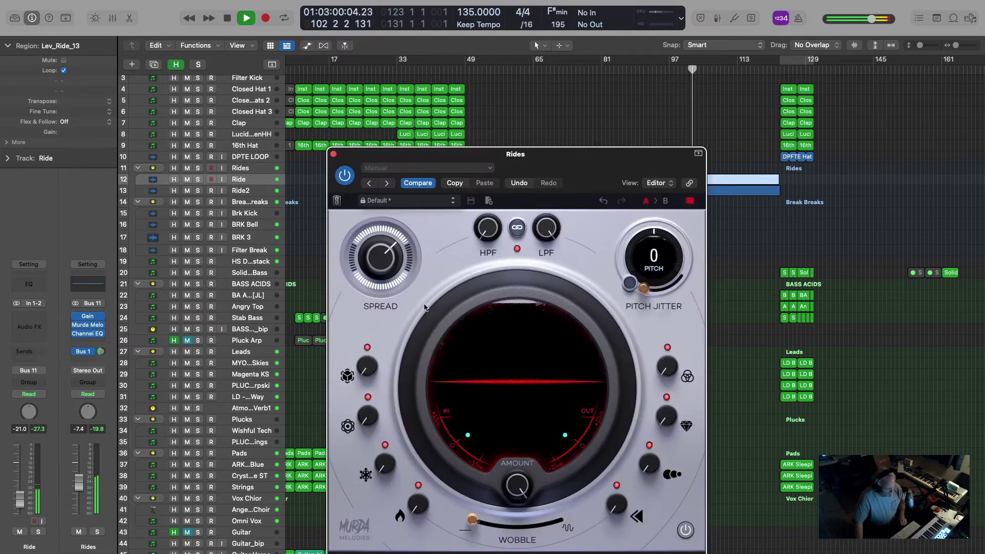
drag(380, 259, 379, 257)
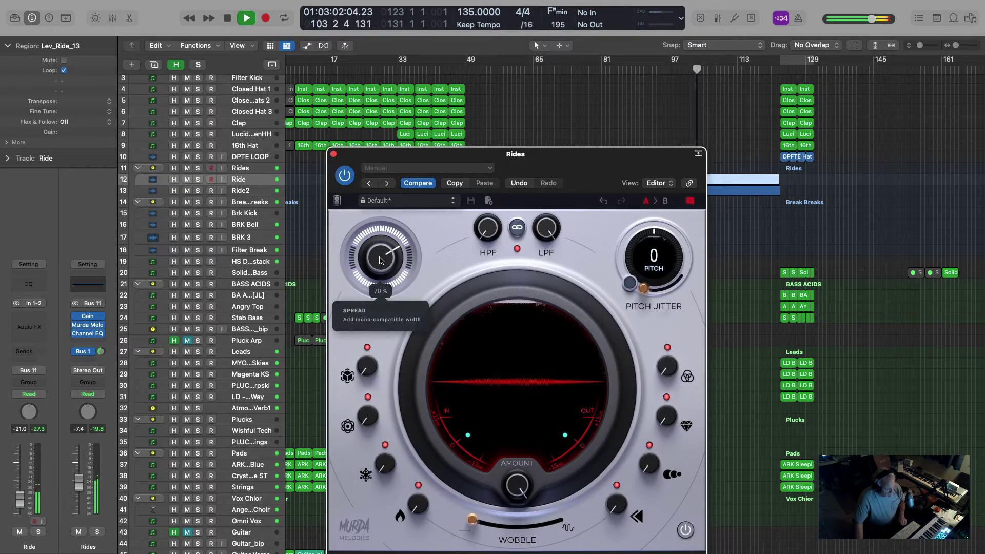
click(333, 155)
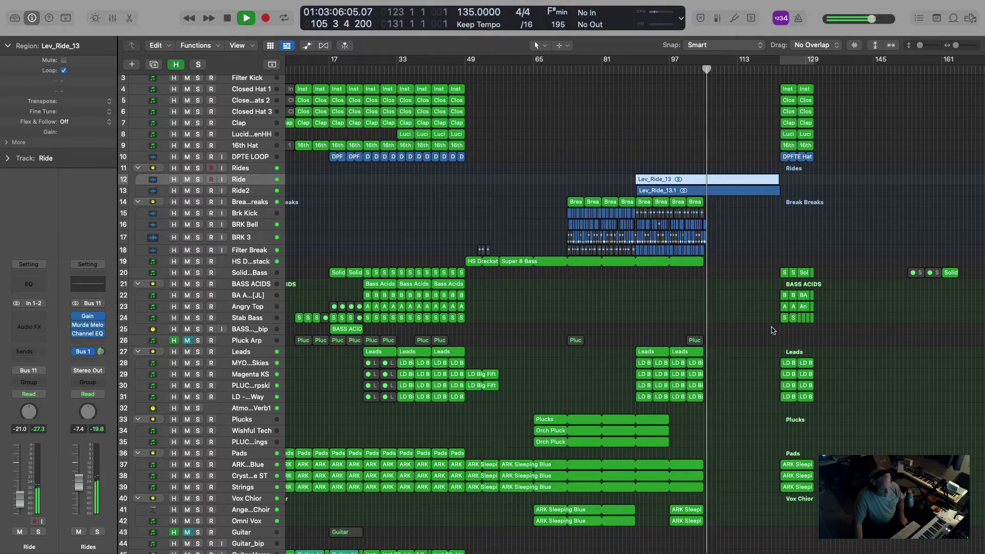
Stop playback and shorten both looped Lev_Ride regions together so the upper Lev_Ride_13 region ends at bar 105
key(space)
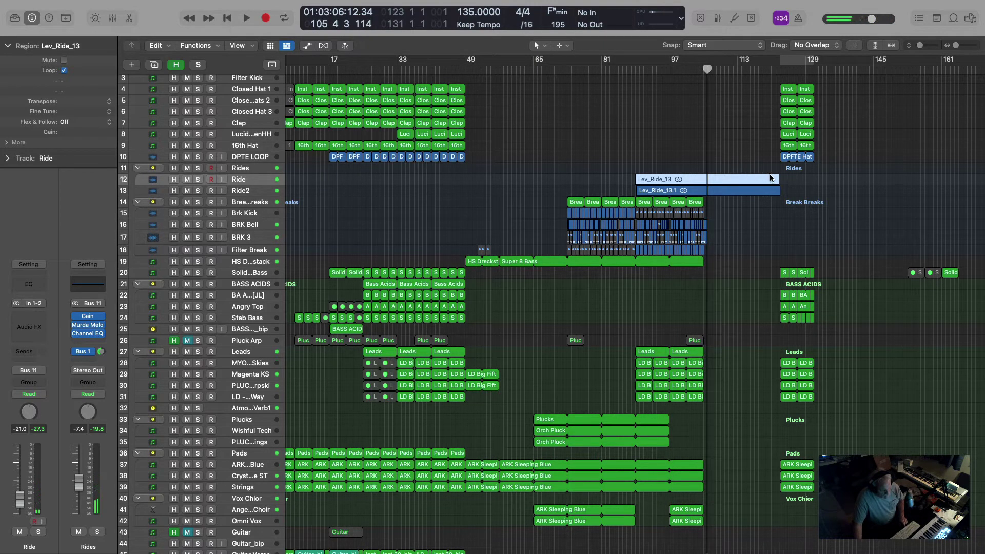
mouse_move(762, 206)
mouse_down()
mouse_move(758, 178)
mouse_move(763, 199)
mouse_move(739, 216)
mouse_move(758, 222)
mouse_up()
ctrl+alt+drag(741, 277, 609, 117)
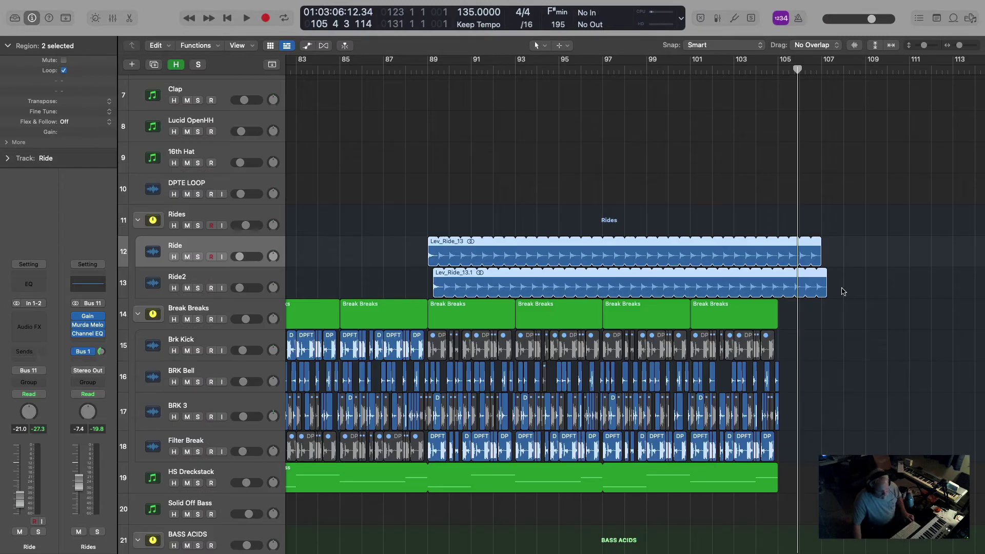
mouse_move(816, 240)
mouse_down()
mouse_move(841, 267)
mouse_move(813, 259)
mouse_up()
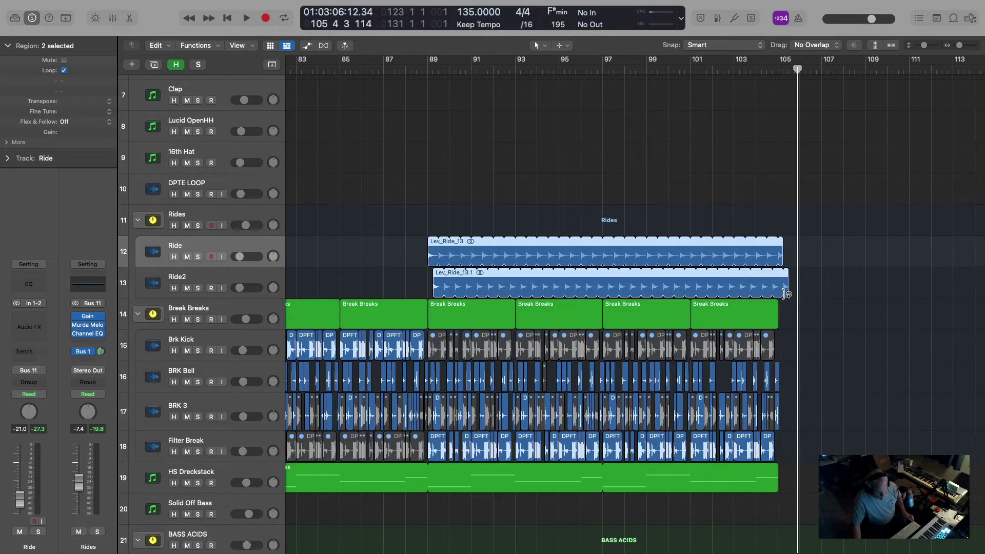
drag(784, 294, 779, 294)
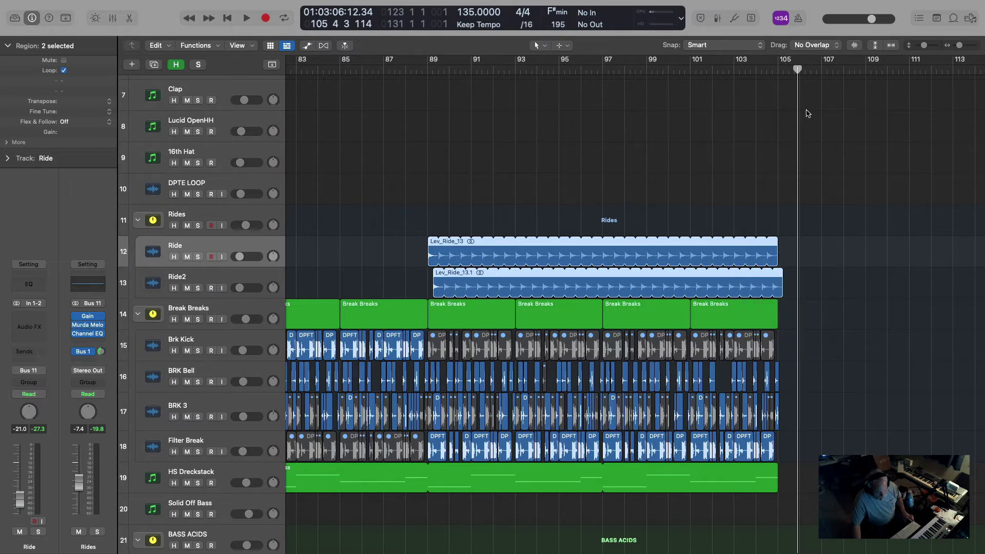
Play from about bar 104 past the shortened ride loops to check how the section ends
click(759, 66)
key(space)
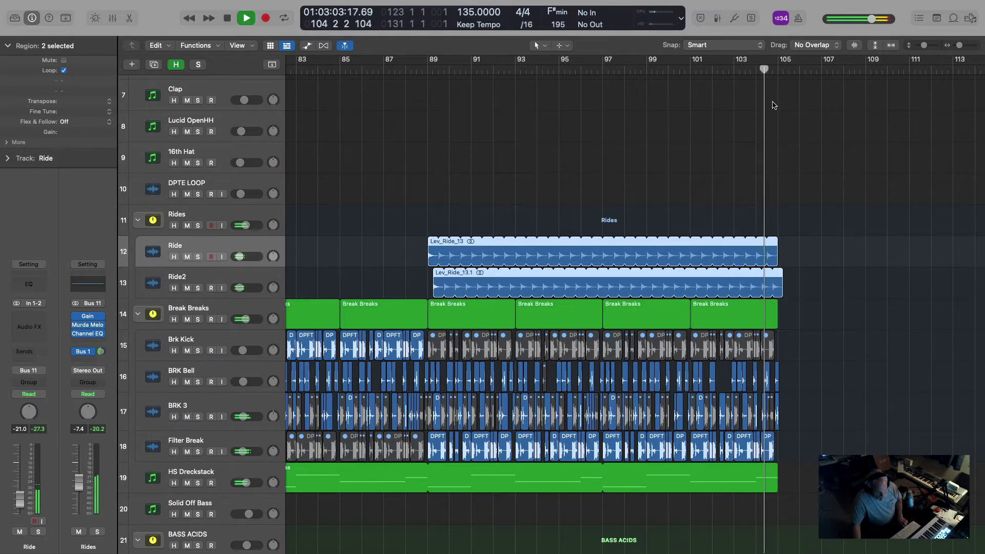
key(space)
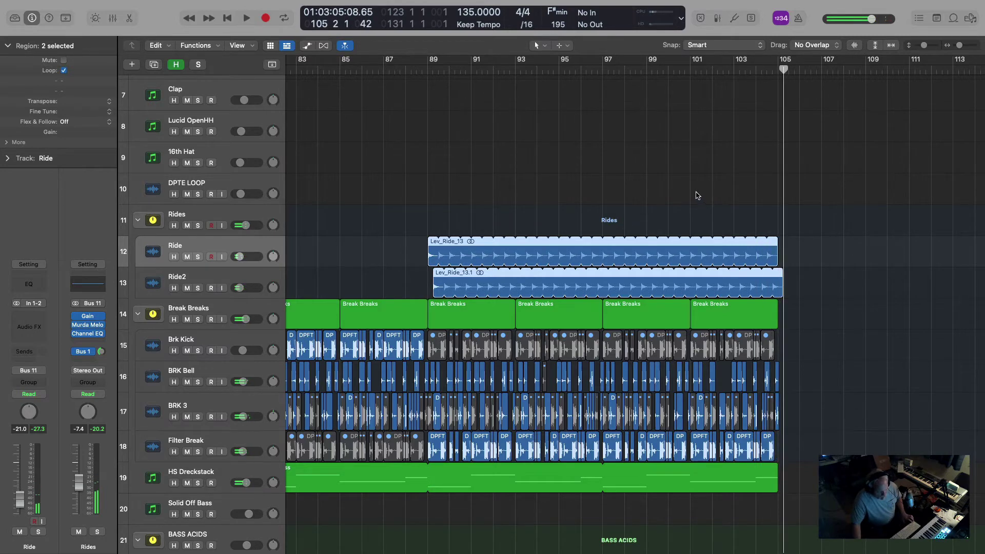
ctrl+alt+click(695, 193)
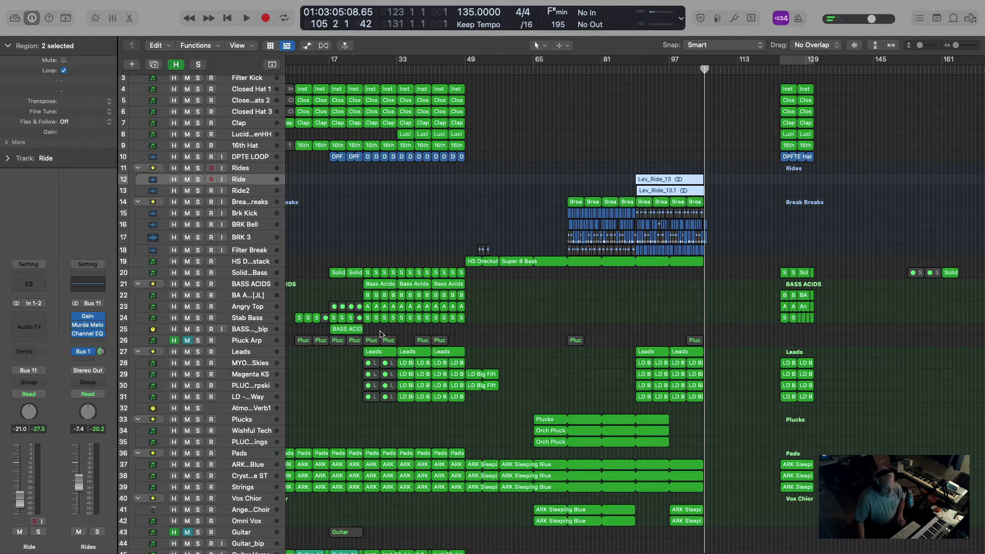
Solo the HS Dreckstack bass track and audition its first region from about bar 48
scroll(380, 334, down, 5)
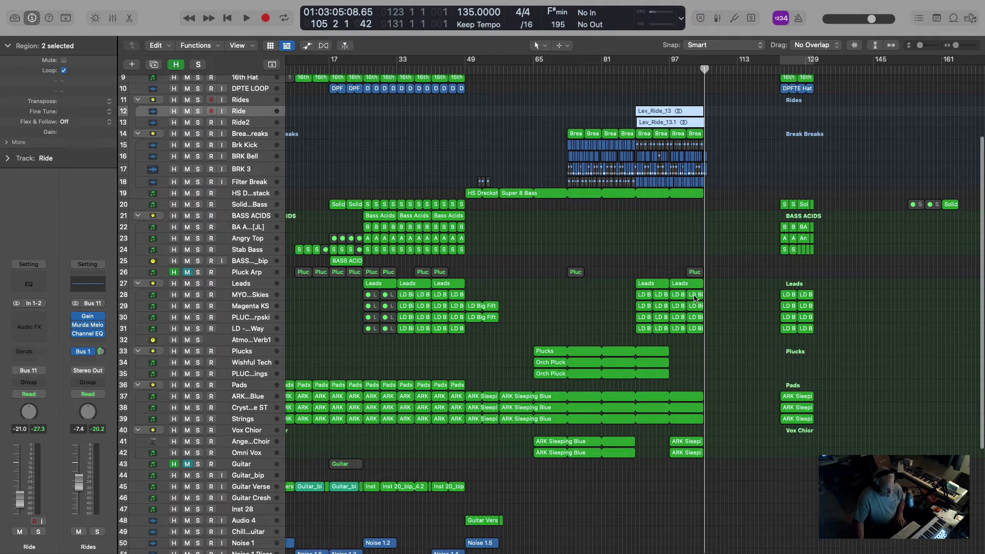
click(695, 296)
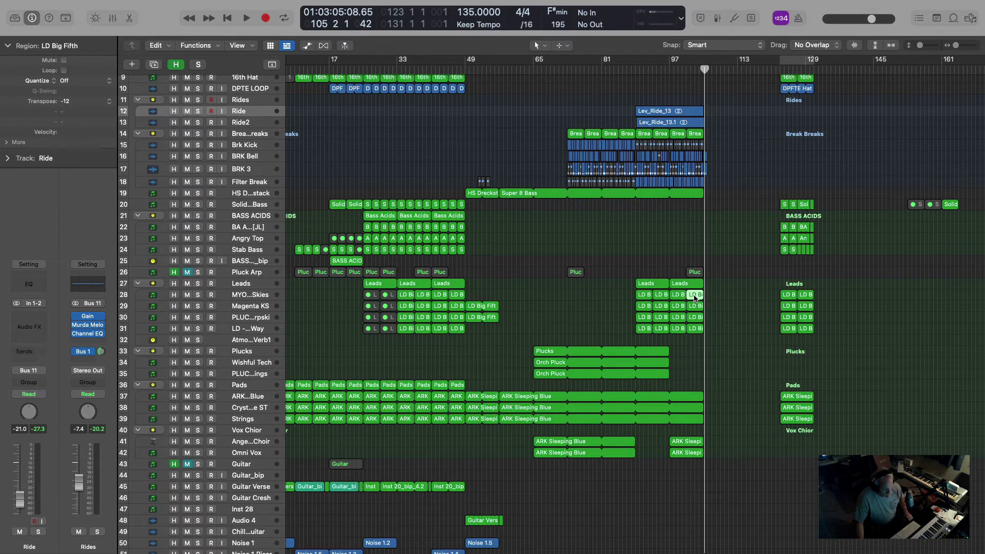
double_click(464, 68)
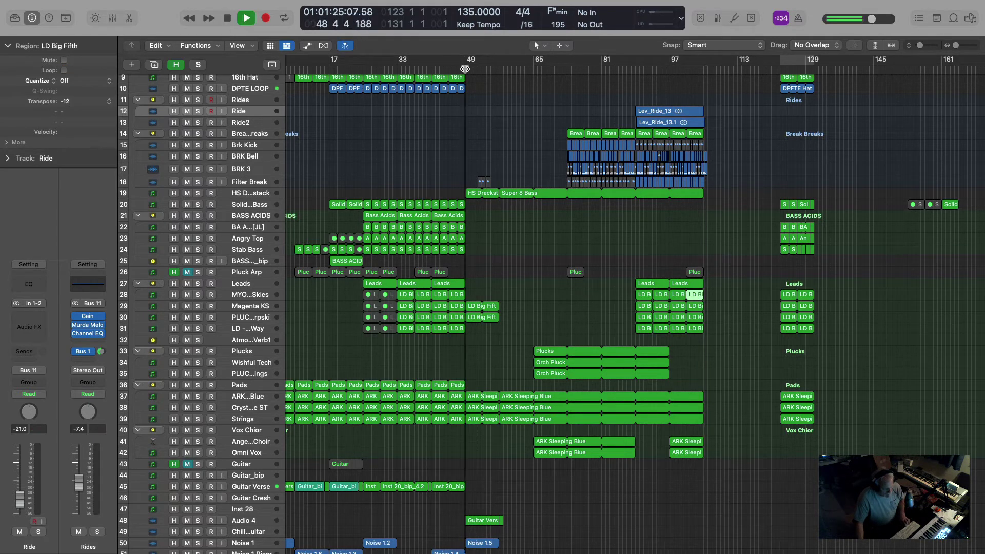
click(198, 194)
key(space)
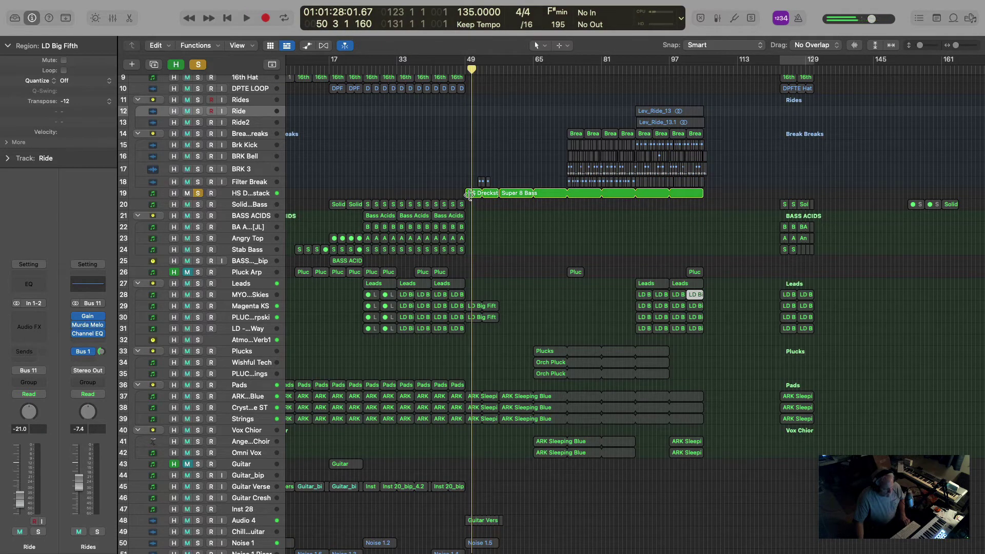
Copy the first HS Dreckstack region to bar 105, directly after the Super 8 Bass regions, and audition the copy
click(476, 194)
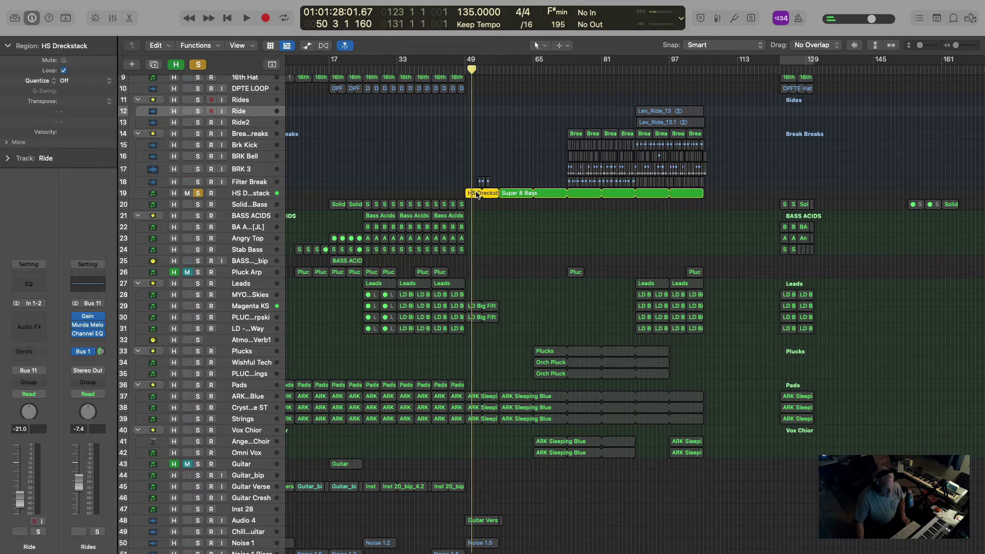
drag(475, 193, 714, 197)
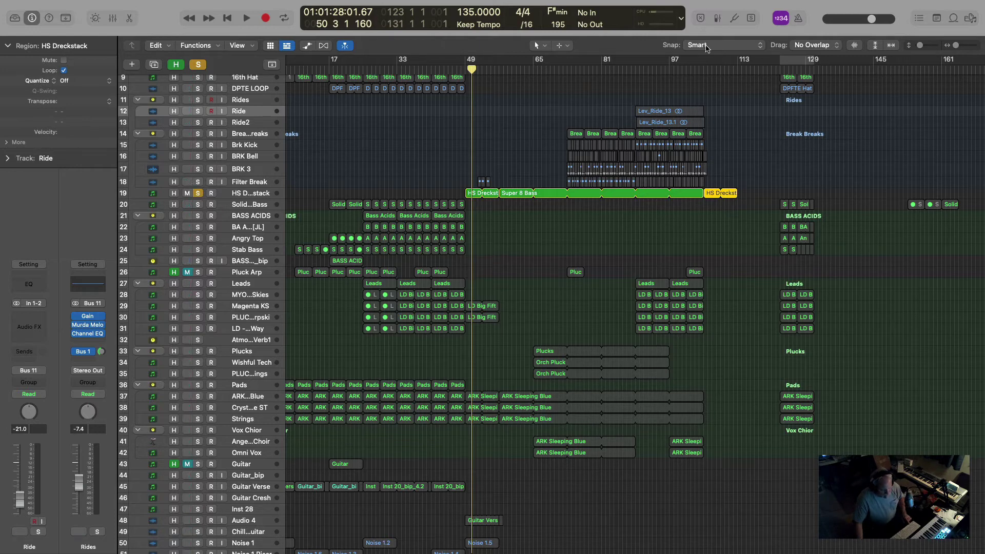
click(702, 72)
key(space)
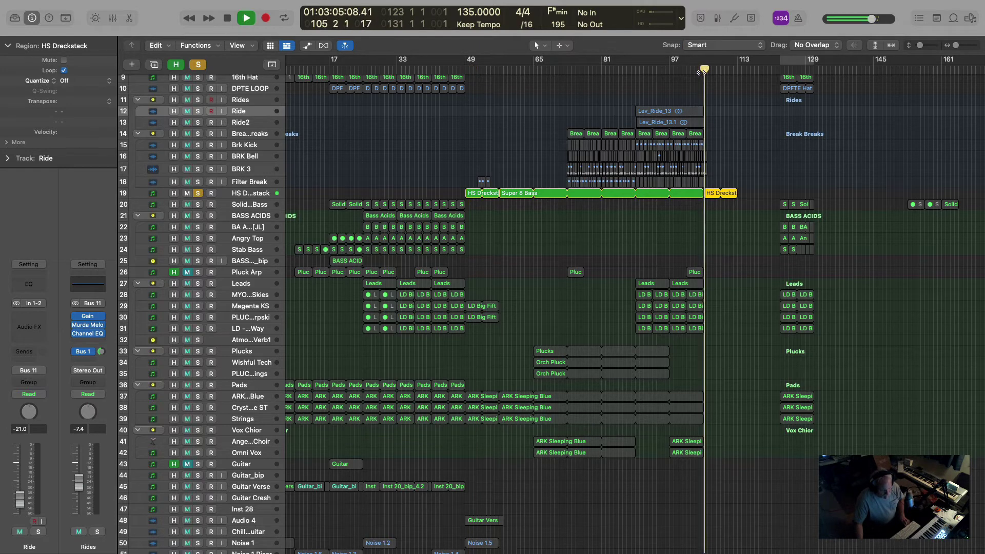
key(space)
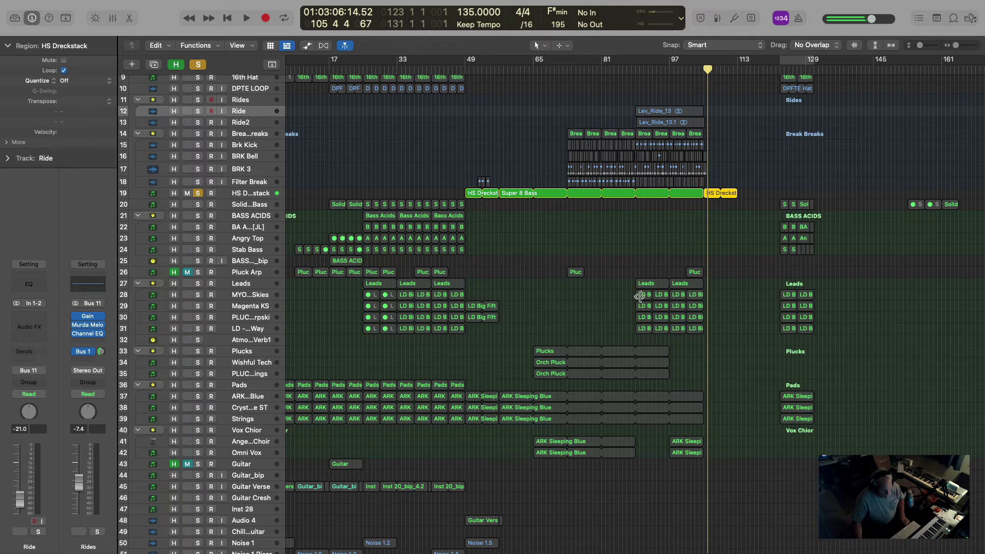
Solo the Leads stack, copy the bar 89 LD Big Fifth region on MYON_LD - Clear Skies to bar 105, and play from there
click(198, 283)
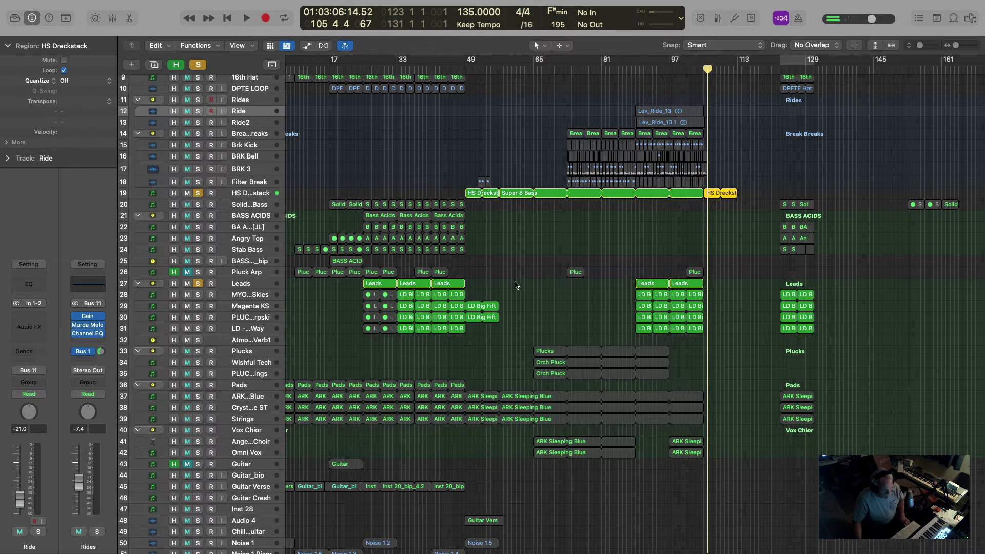
click(607, 303)
click(642, 296)
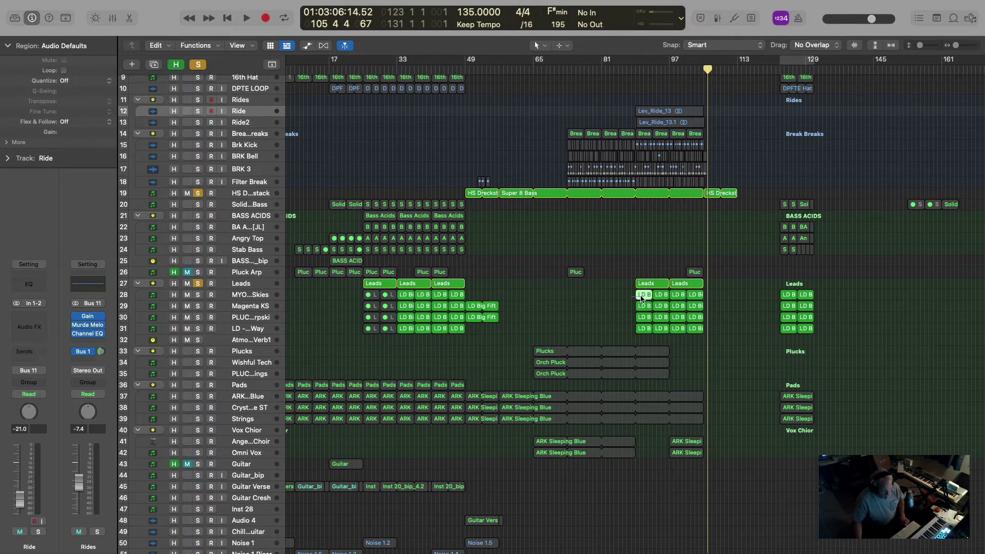
scroll(641, 299, down, 3)
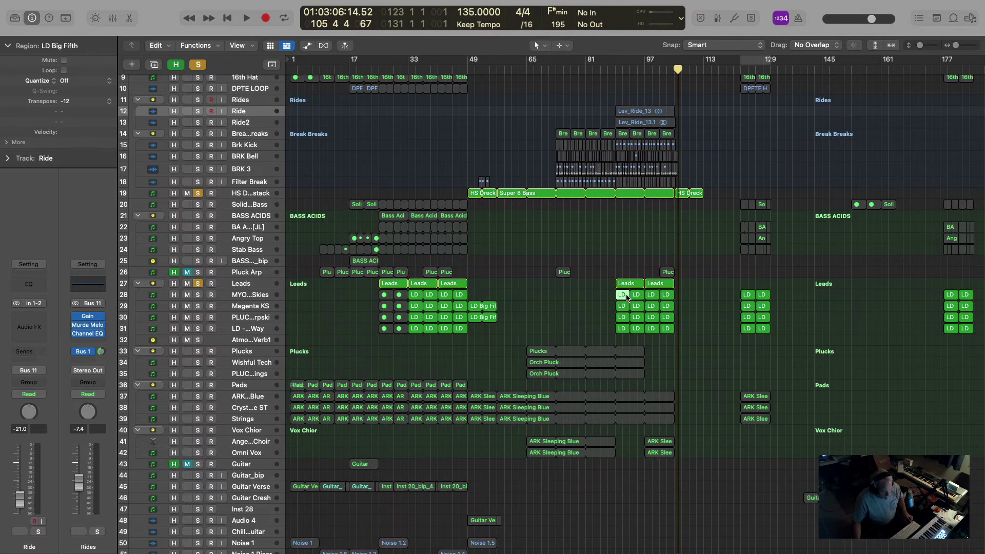
scroll(621, 297, right, 1)
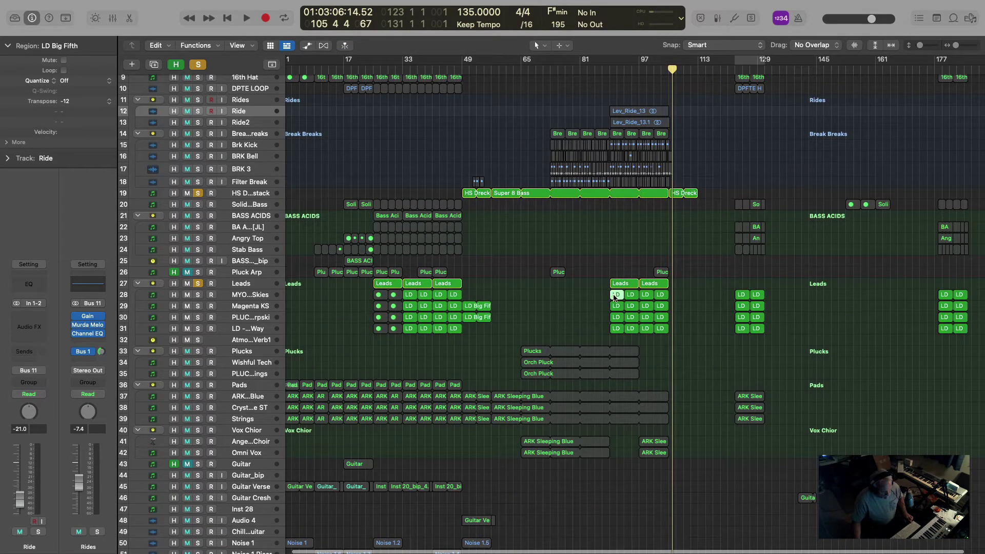
drag(614, 298, 672, 296)
drag(697, 334, 642, 211)
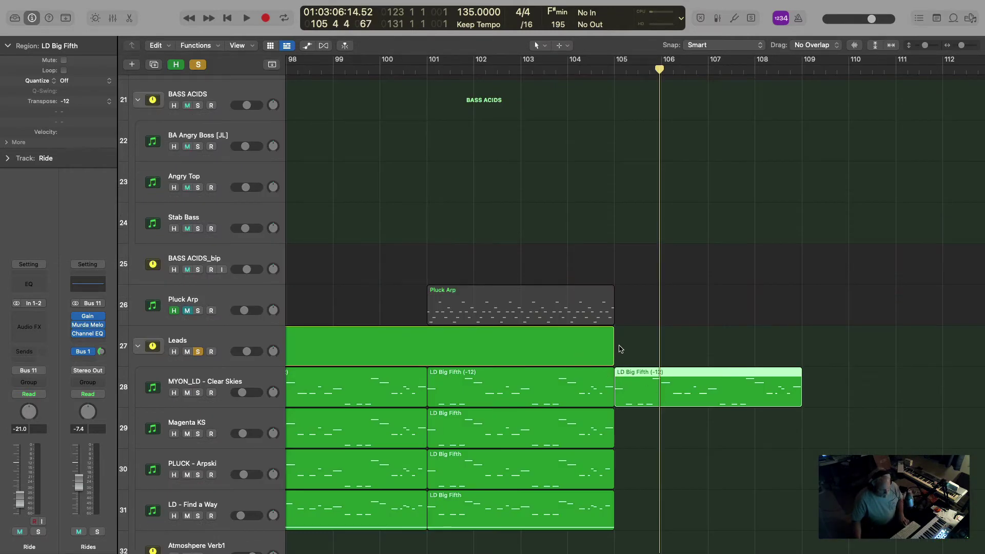
click(610, 68)
key(space)
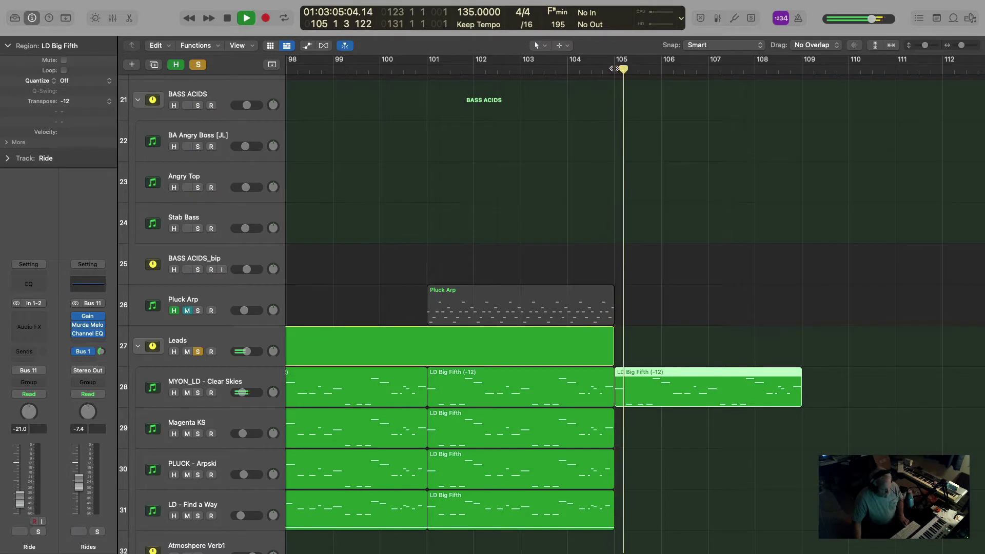
Stop playback and delete the LD Big Fifth copy at bar 105 on MYON_LD - Clear Skies
key(space)
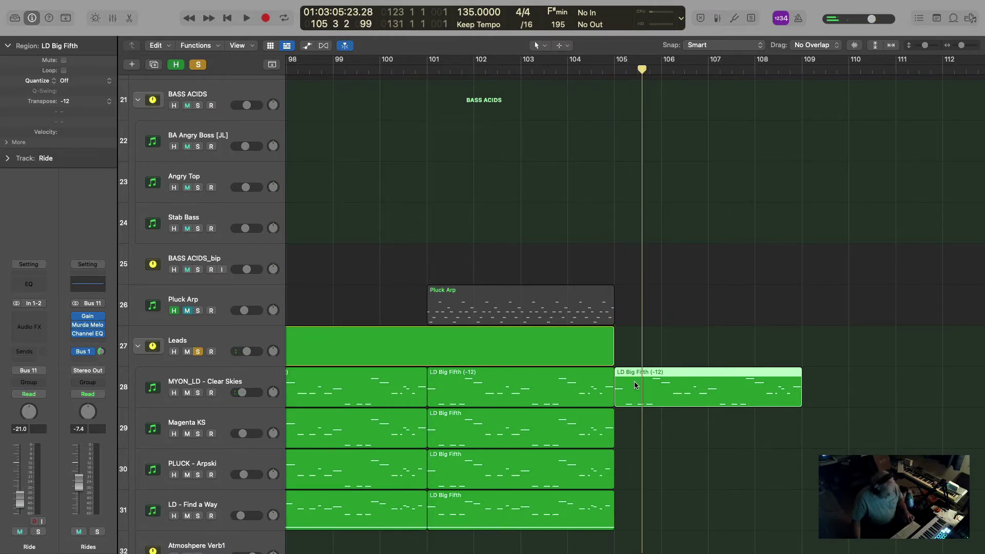
key(Delete)
Solo and record-enable the Magenta KS track in the Leads stack, with the whole arrangement in view
click(489, 424)
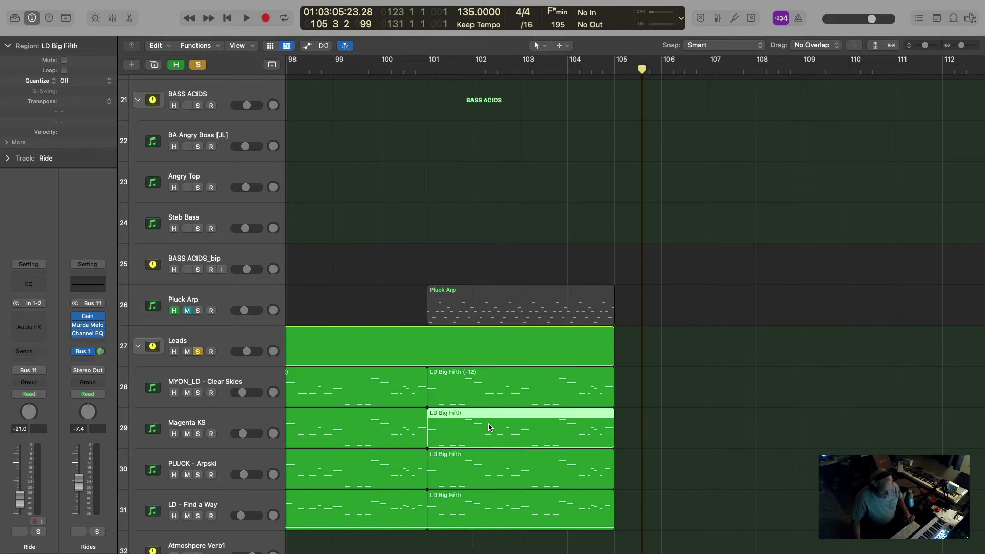
scroll(490, 423, left, 10)
scroll(492, 423, left, 3)
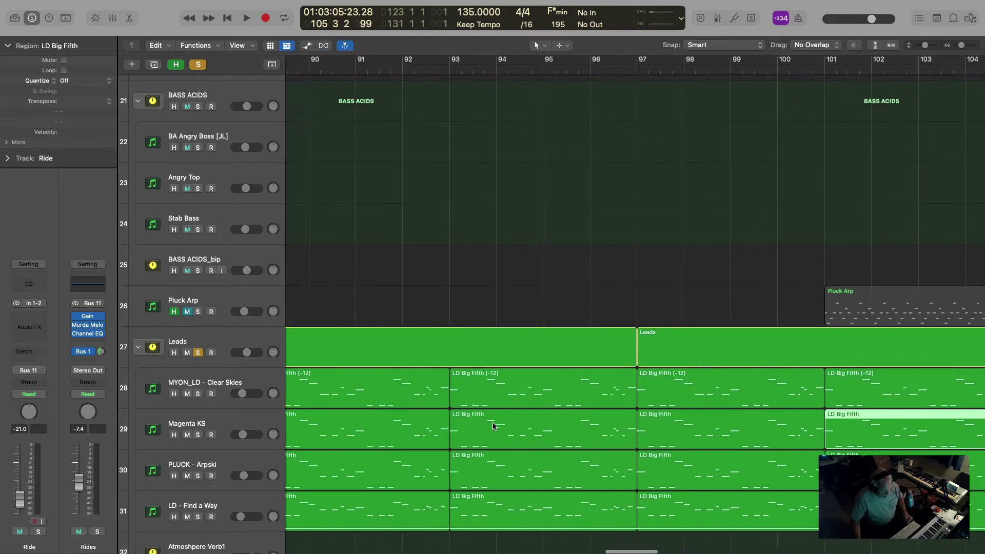
ctrl+alt+click(623, 242)
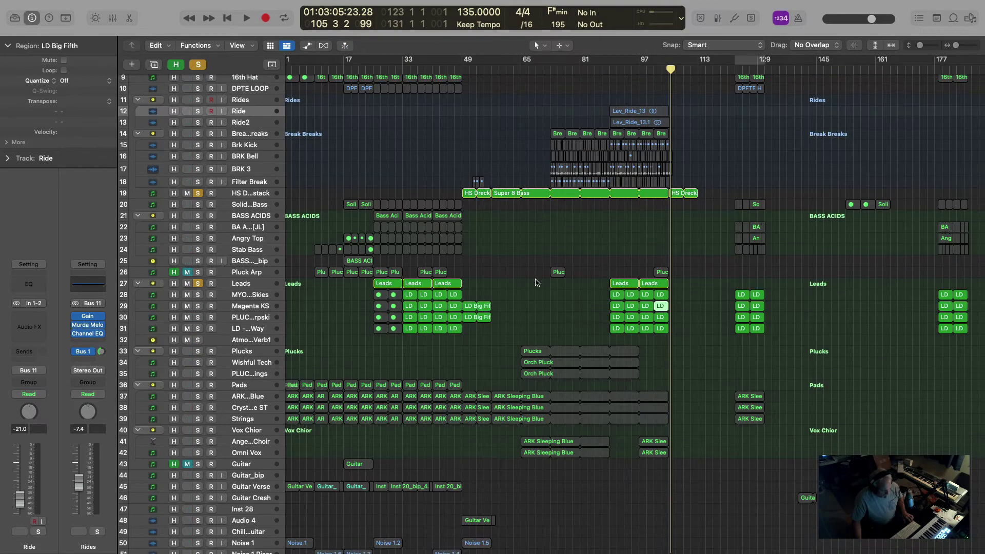
click(247, 306)
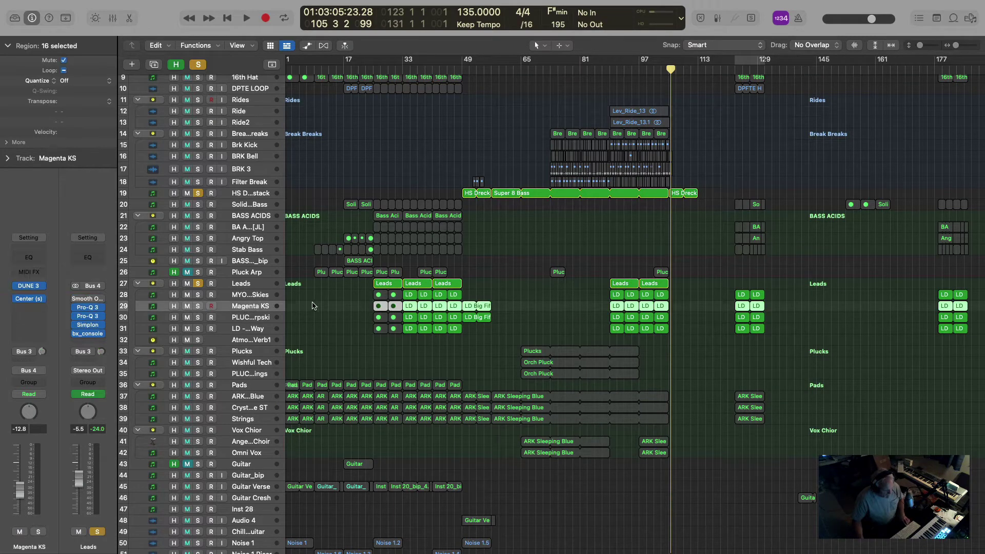
key(s)
click(210, 306)
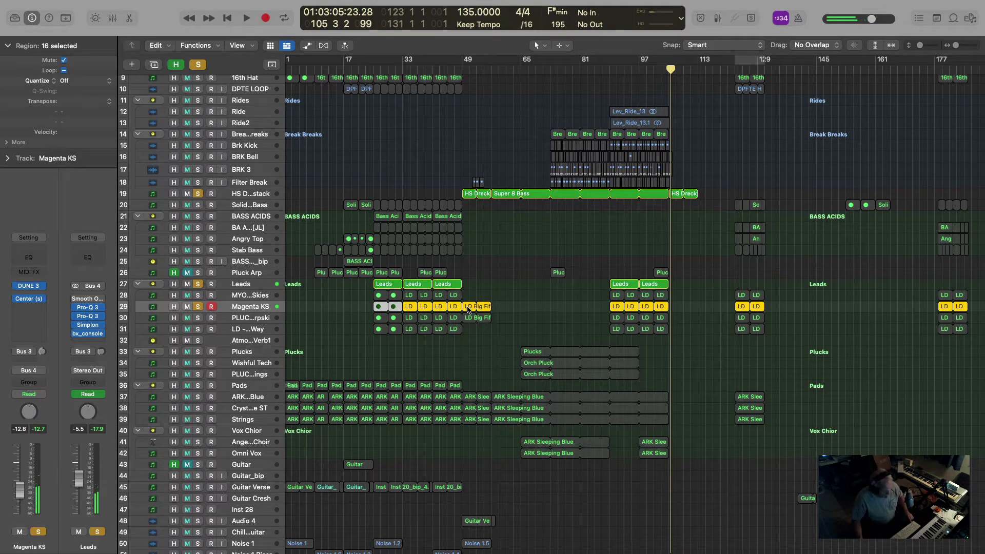
drag(468, 310, 680, 307)
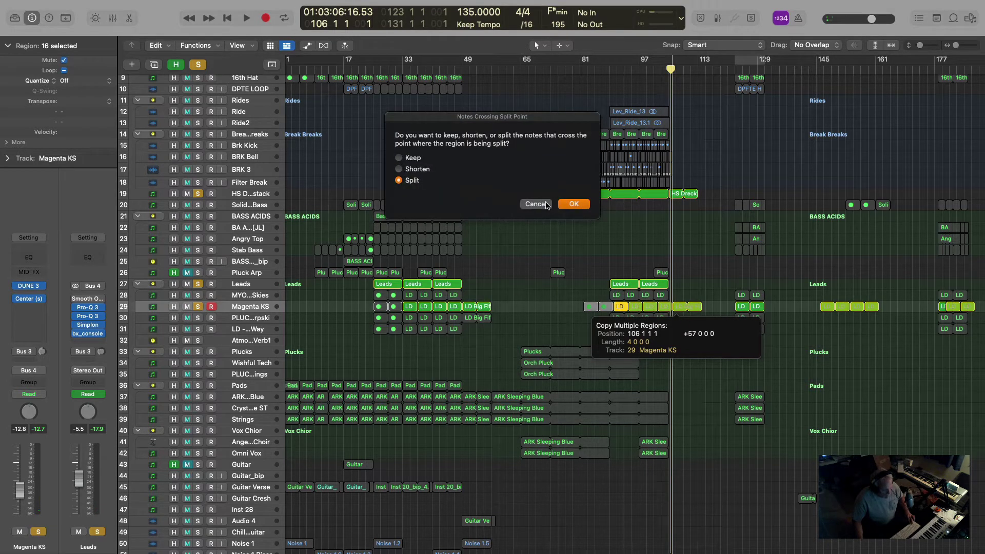
click(573, 204)
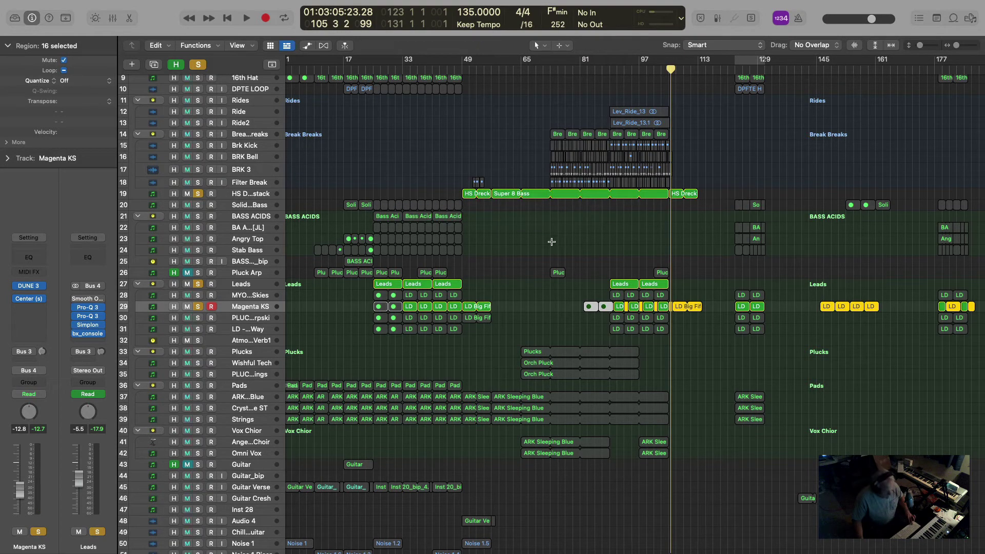
key(super+z)
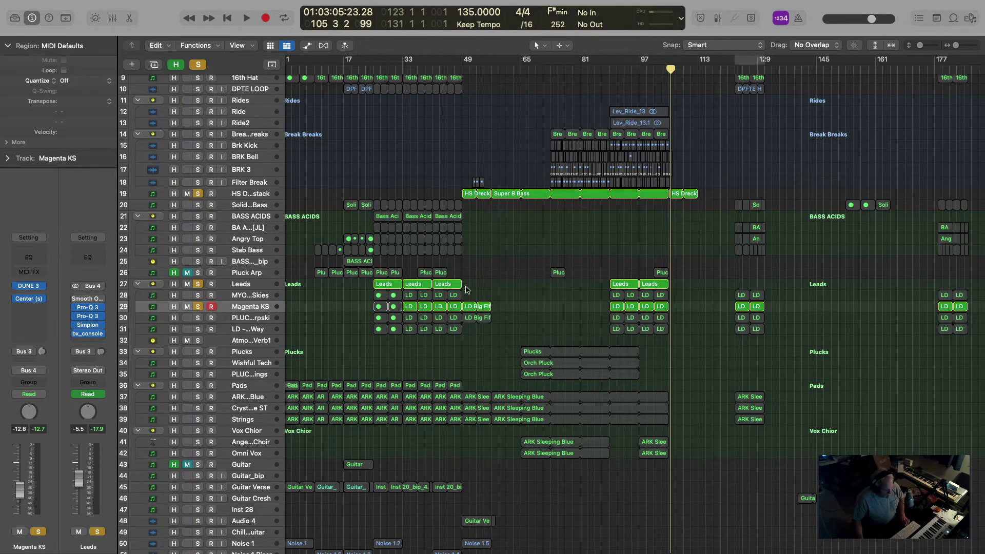
Copy only the bar 49 LD Big Fifth region on Magenta KS to bar 105 and turn off the copy's looping
click(471, 307)
drag(471, 308, 682, 305)
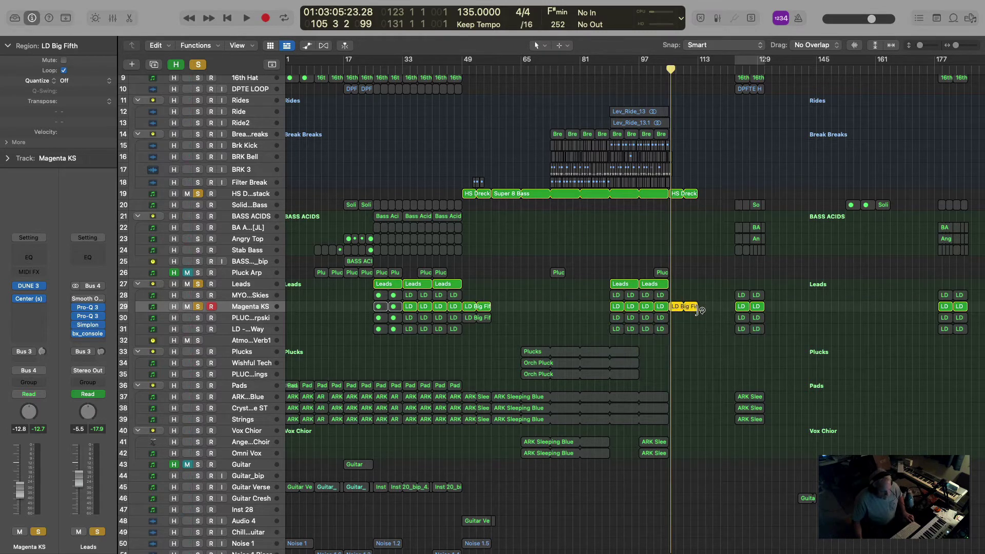
key(z)
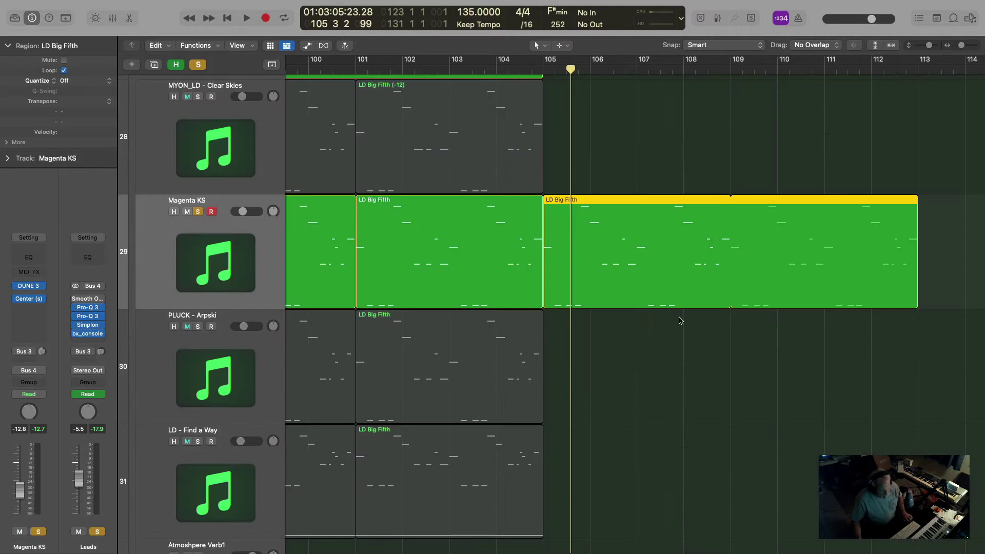
click(731, 201)
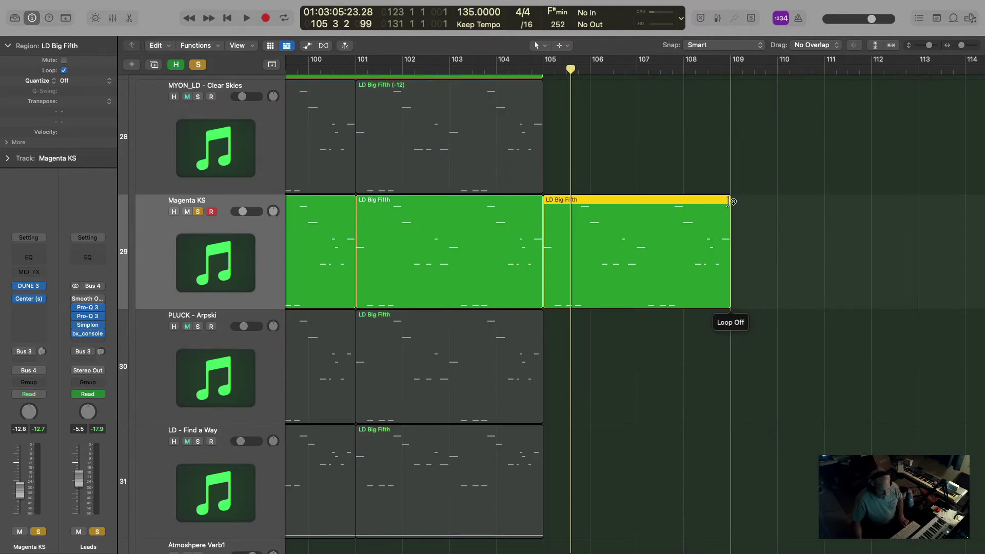
Open the copied LD Big Fifth region in an enlarged Piano Roll with the automation lane hidden
double_click(619, 205)
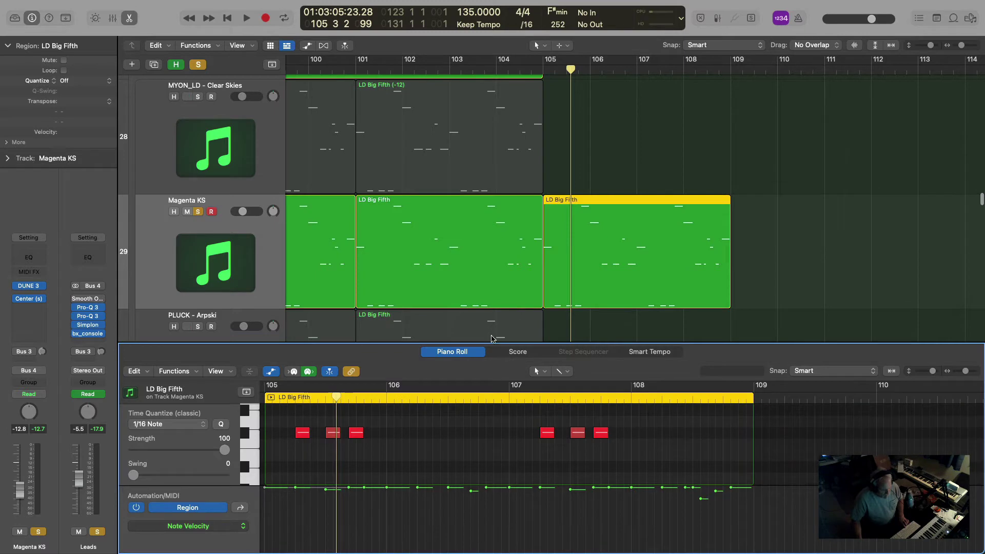
click(267, 374)
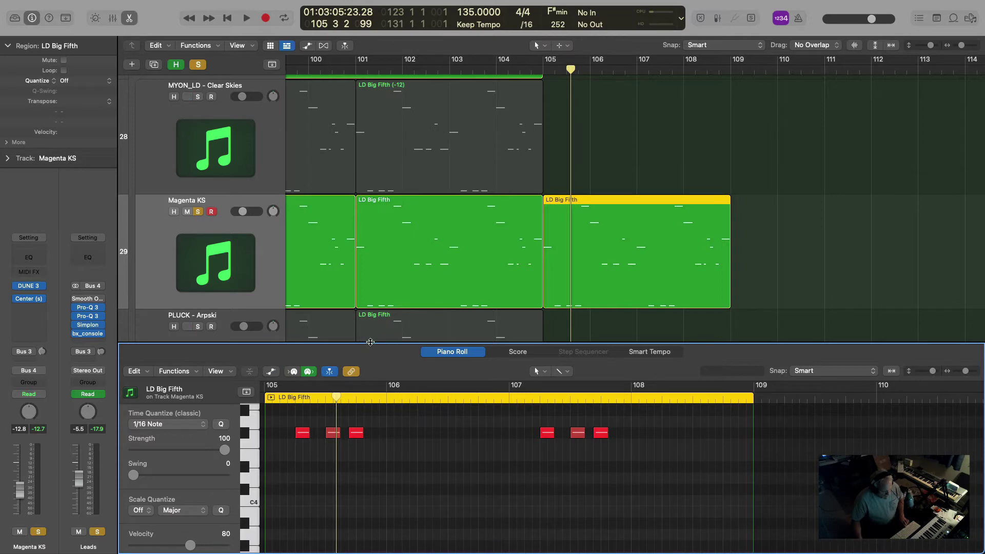
drag(371, 340, 370, 167)
scroll(414, 329, up, 5)
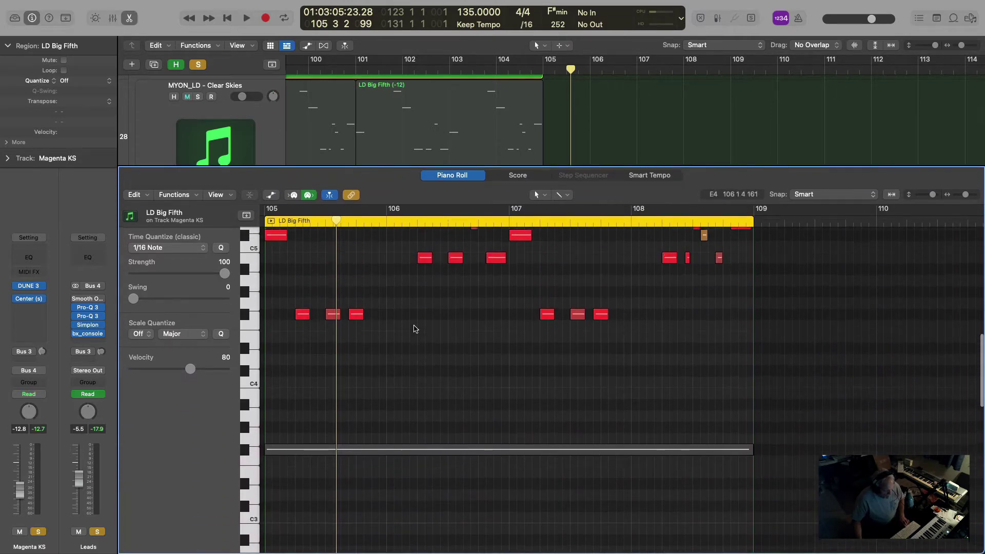
scroll(415, 329, up, 3)
scroll(413, 330, left, 5)
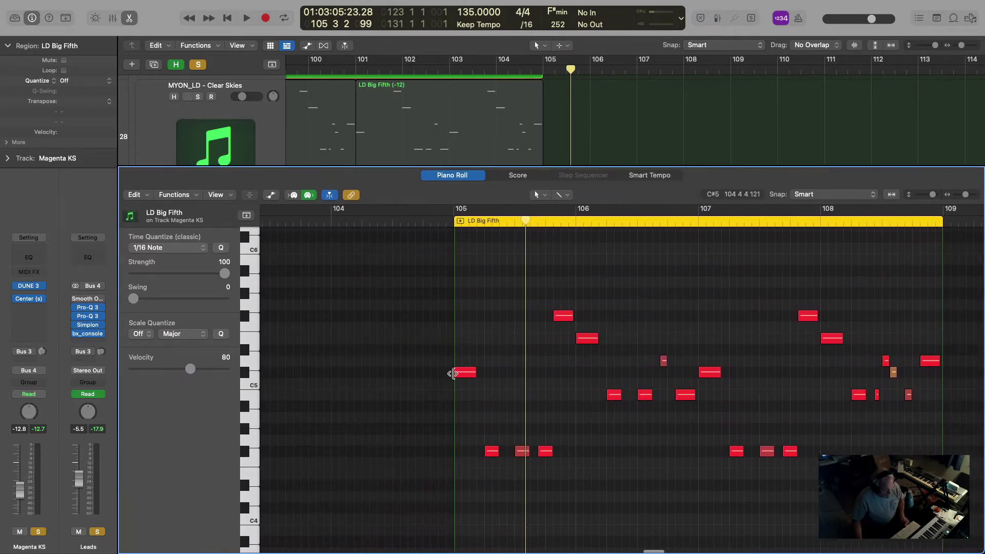
Audition the individual notes of the opening phrase in bar 105 and the first note of bar 106
click(457, 374)
click(490, 451)
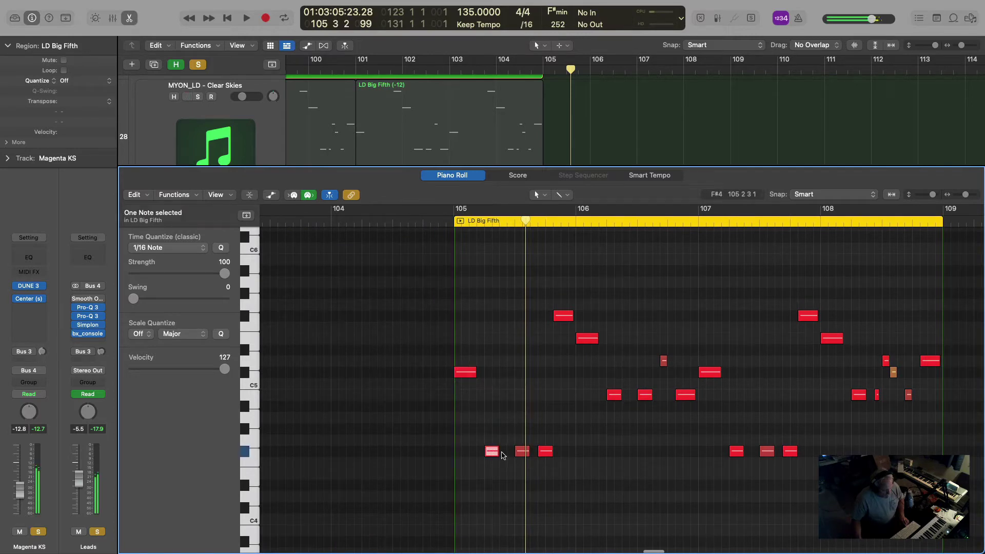
click(518, 451)
click(542, 452)
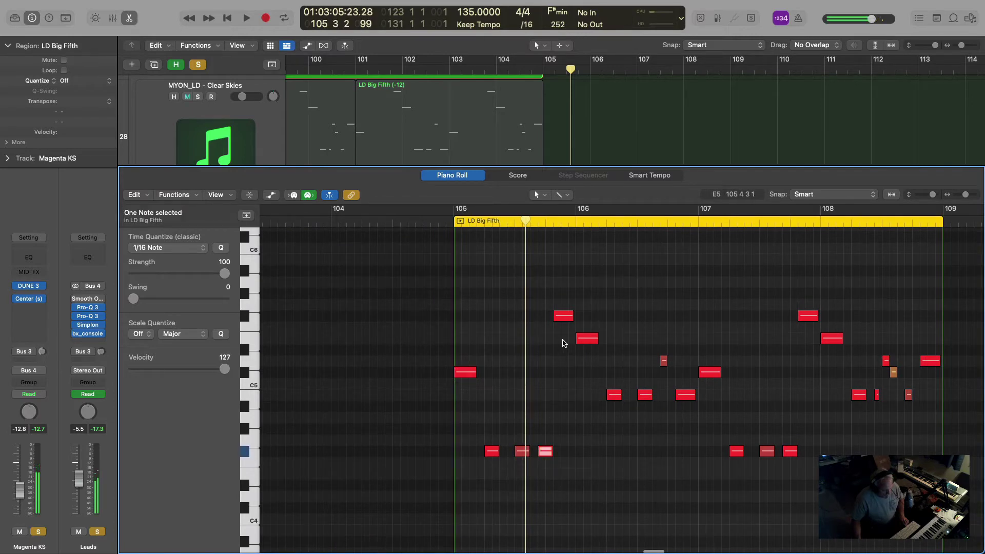
click(565, 318)
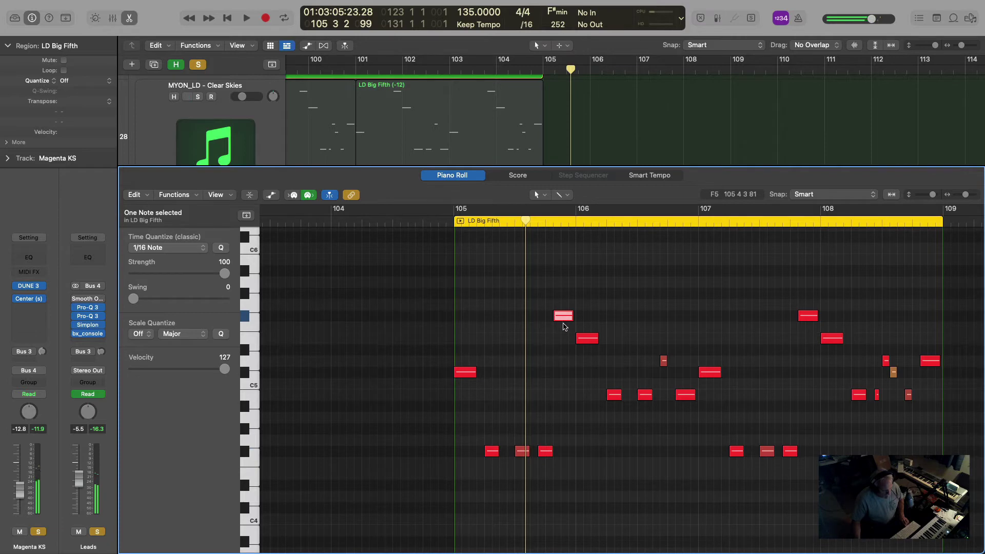
click(585, 340)
mouse_move(586, 347)
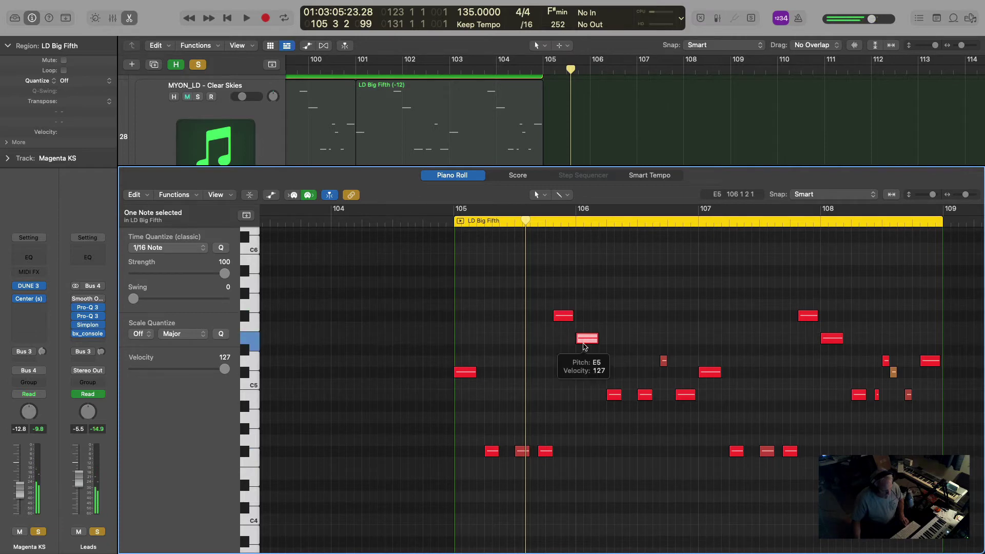
click(467, 372)
scroll(576, 344, up, 1)
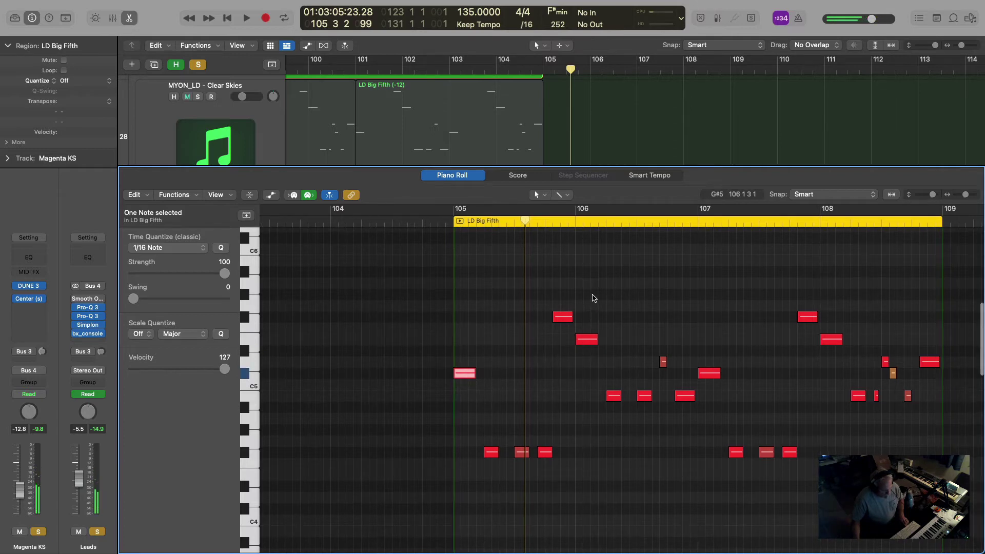
Delete all notes from bar 106 onward in the copied LD Big Fifth region, keeping the first five notes
scroll(590, 297, right, 5)
drag(481, 273, 833, 483)
key(Delete)
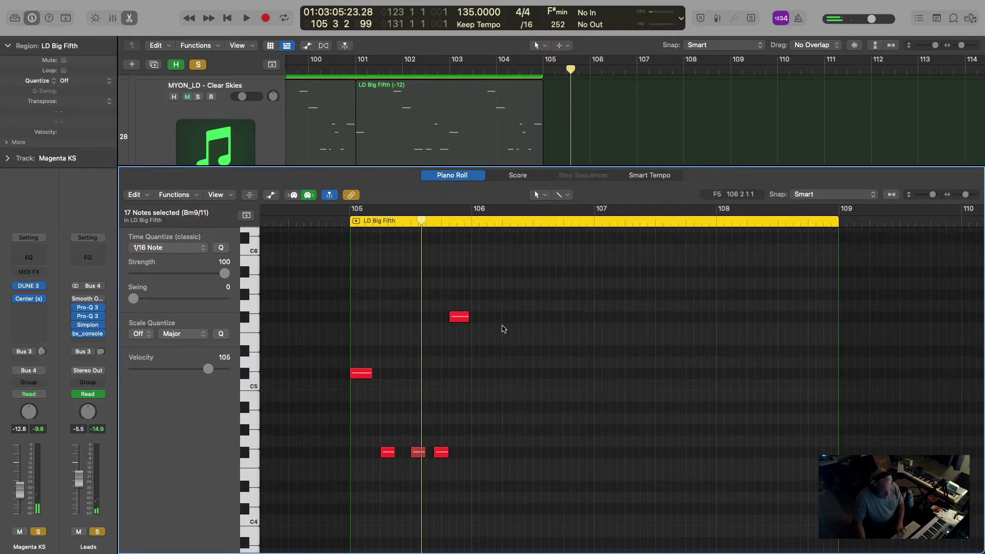
Copy the five-note phrase from bar 105 to bars 106, 107 and 108, and play the result
drag(496, 510, 360, 279)
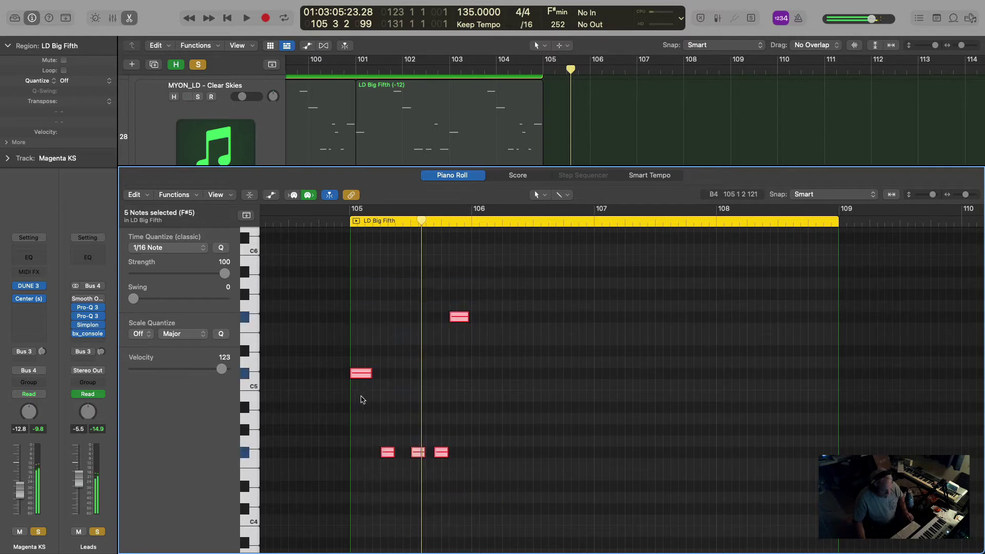
drag(360, 376, 478, 379)
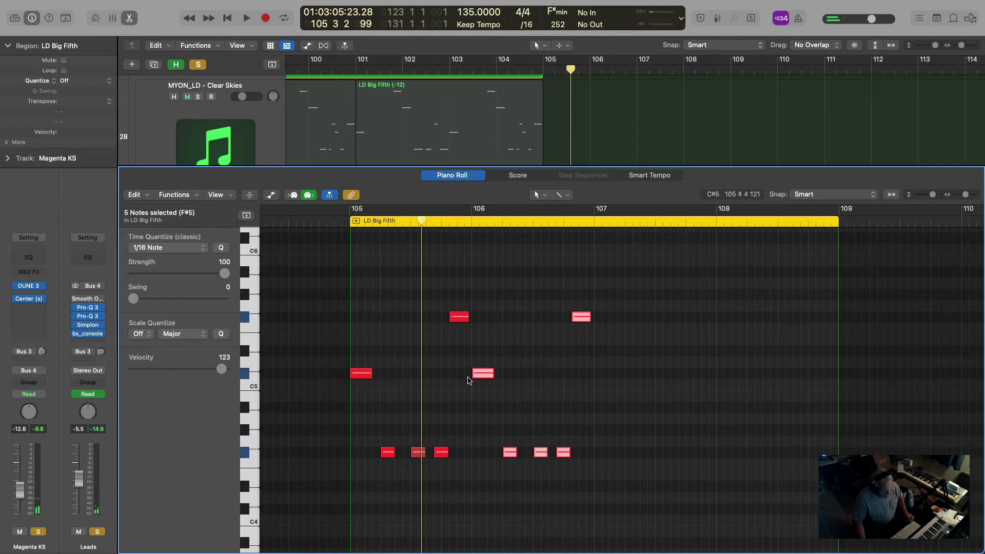
drag(480, 374, 720, 376)
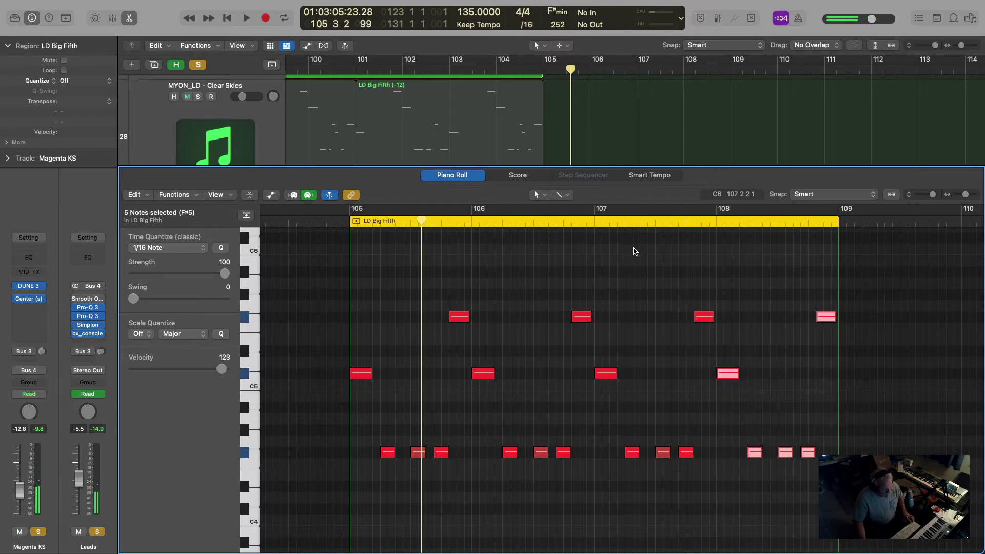
key(space)
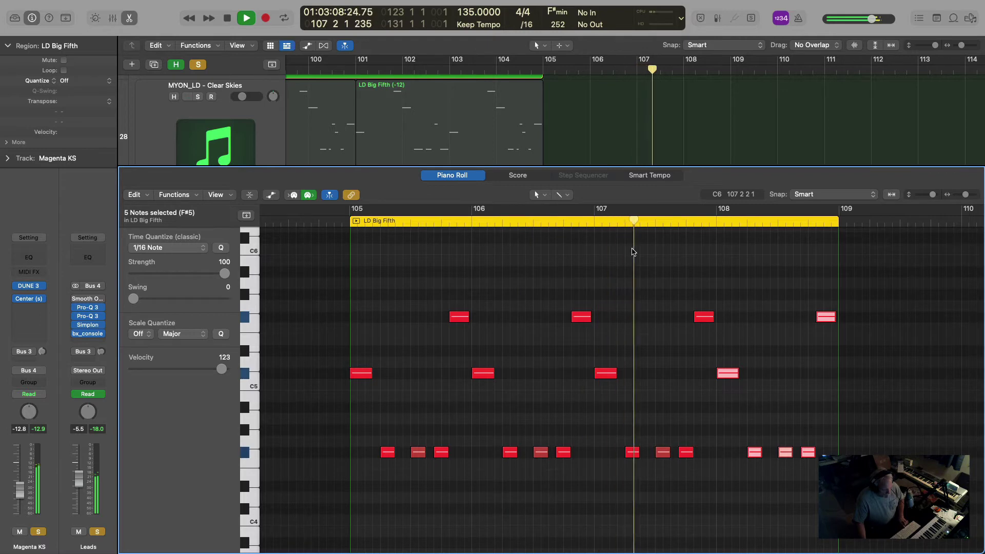
key(space)
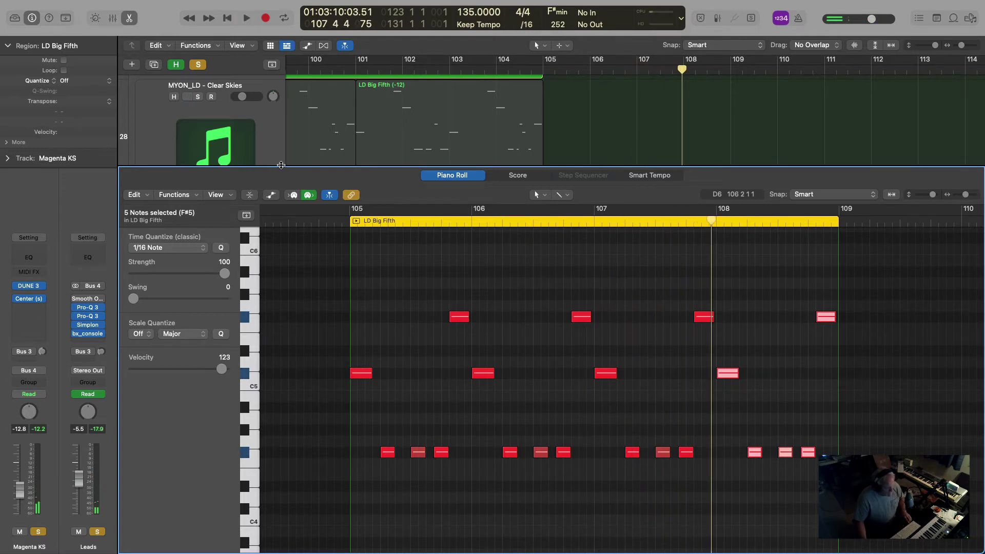
Clear all track solos and play the full arrangement from about bar 102 into the new lead region
drag(281, 166, 313, 400)
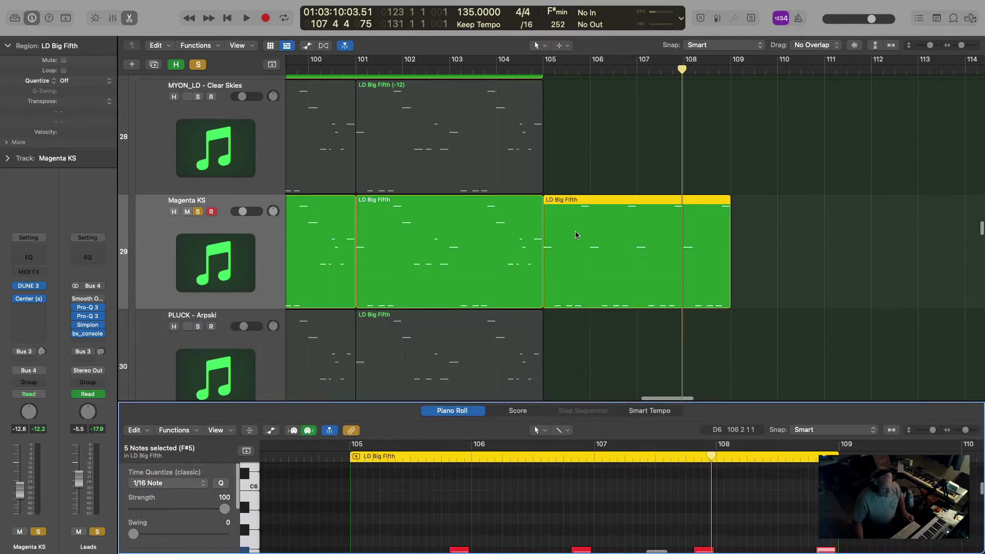
ctrl+alt+click(618, 152)
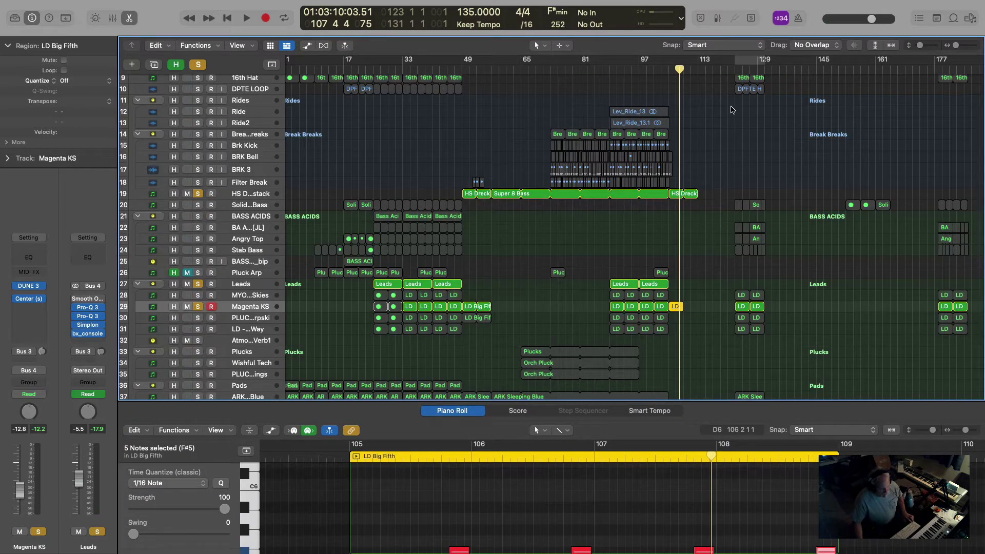
click(198, 65)
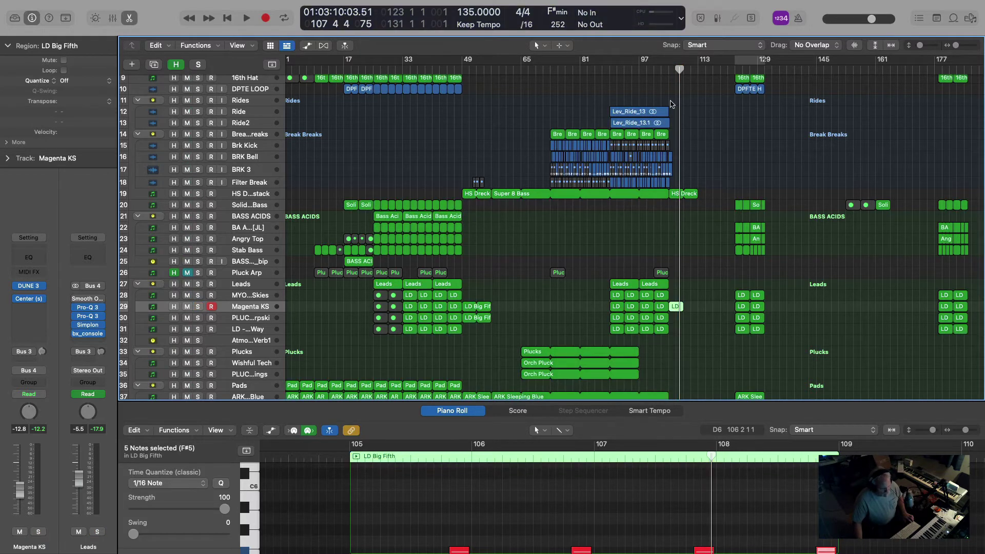
click(658, 67)
key(space)
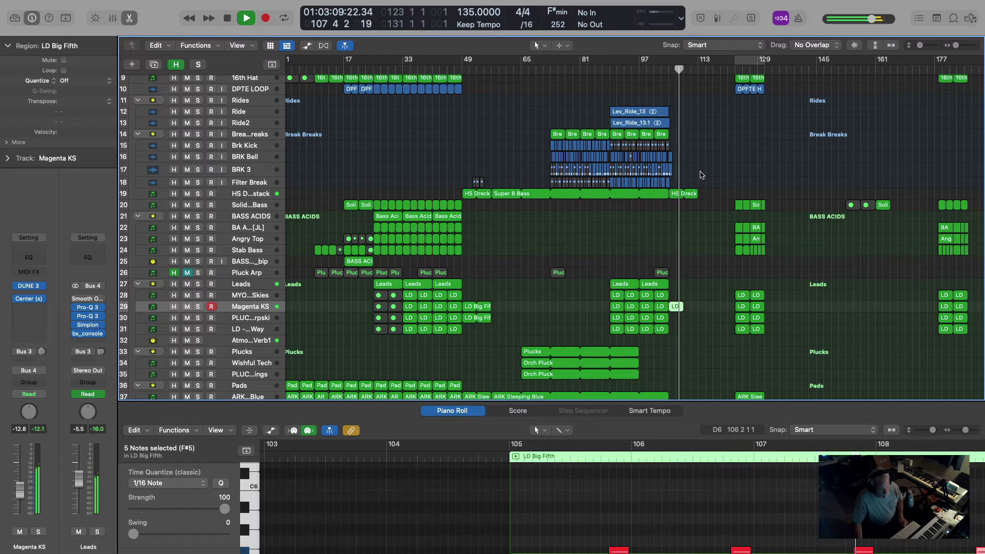
key(space)
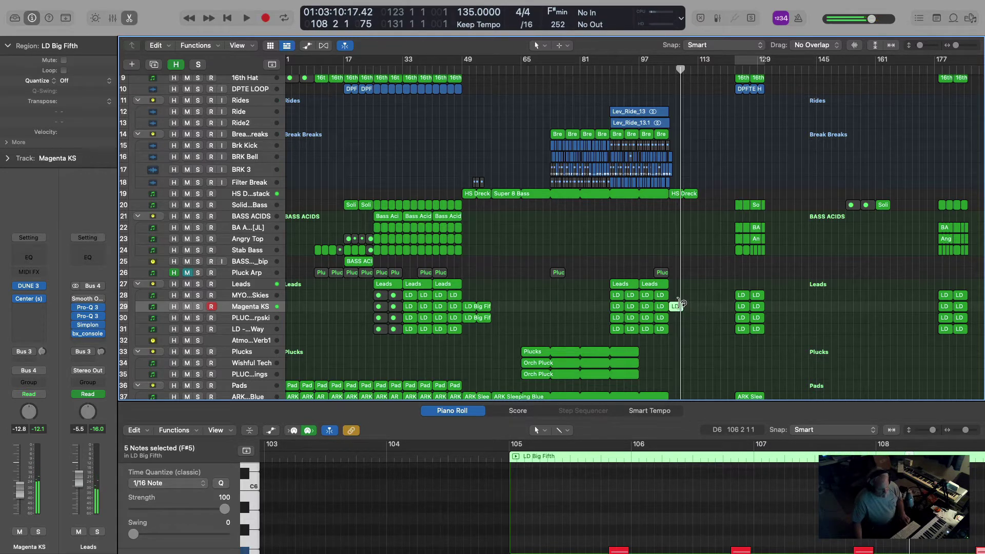
Enlarge the piano roll and audition the highest, first and low notes of the bar 105 phrase
scroll(682, 320, down, 5)
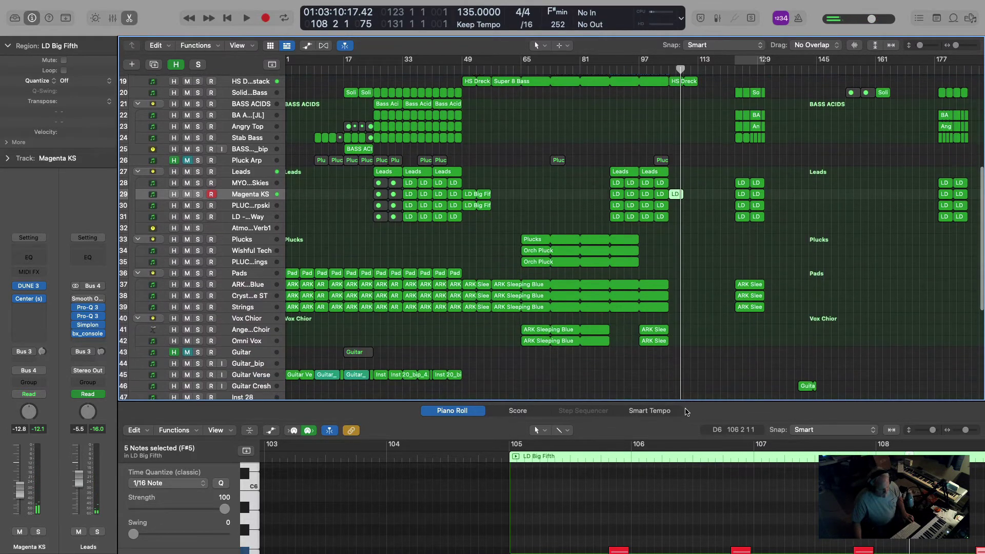
drag(691, 401, 684, 144)
click(617, 295)
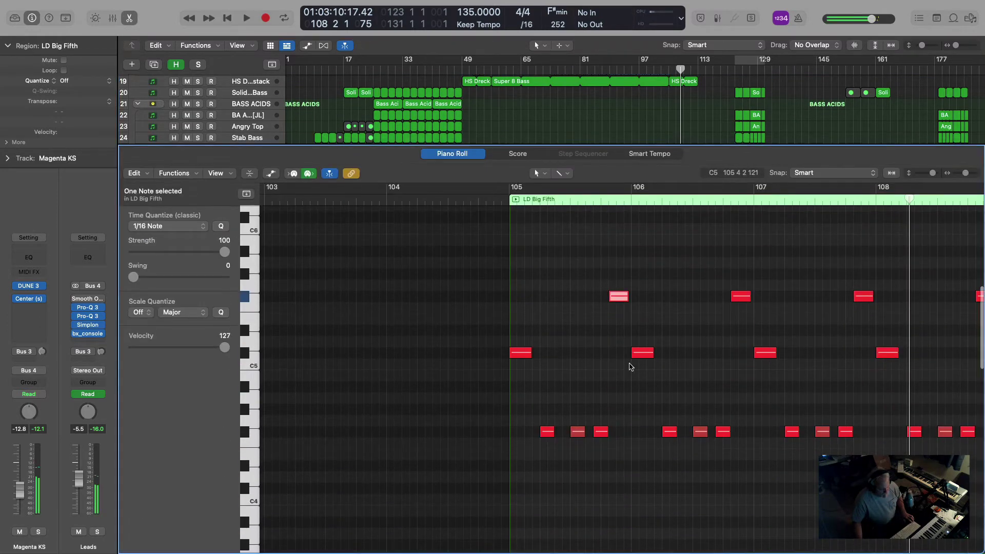
click(528, 356)
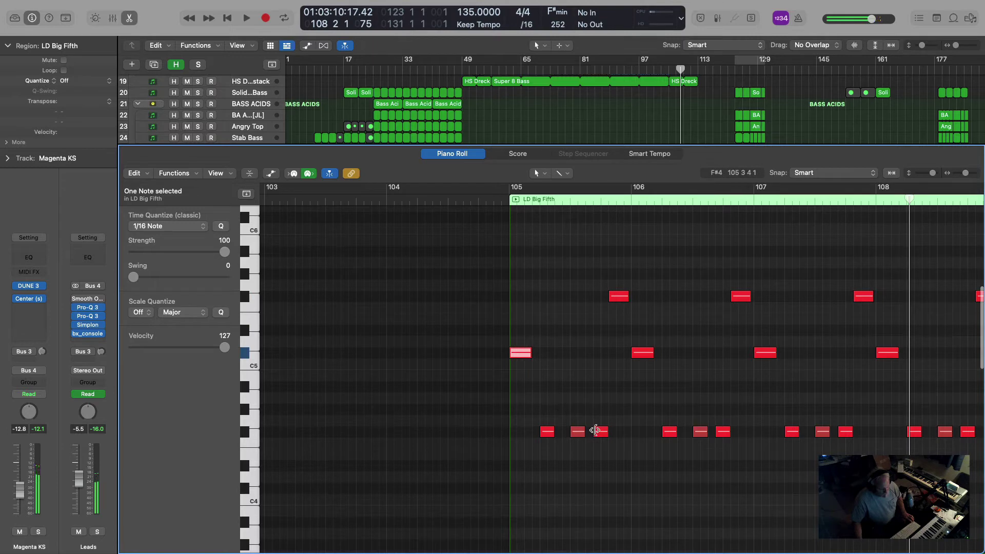
click(598, 432)
Lower the highest note at the end of each bar from 105 to 108 to D5 and play the pattern
drag(596, 277, 882, 315)
drag(618, 301, 617, 343)
scroll(618, 344, right, 10)
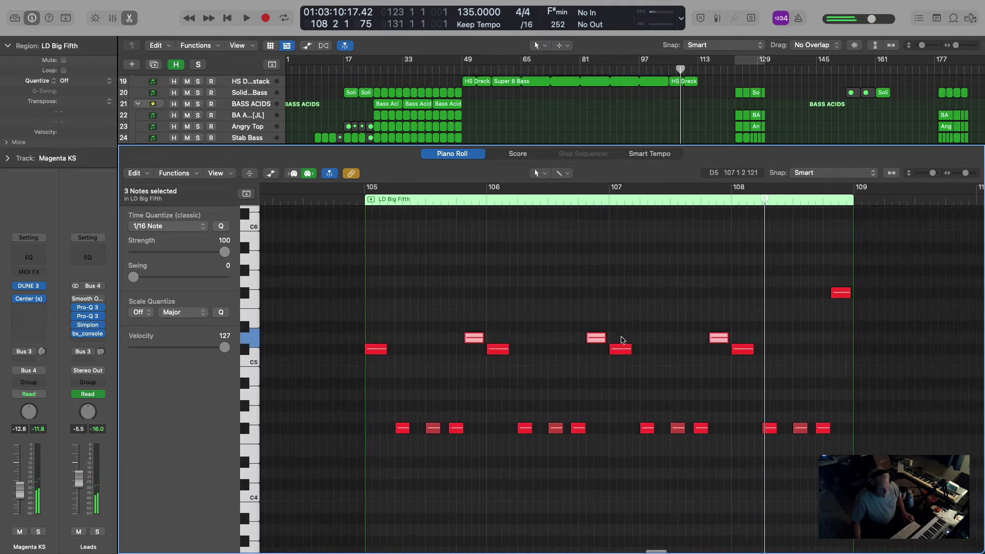
drag(651, 296, 651, 345)
click(669, 70)
key(space)
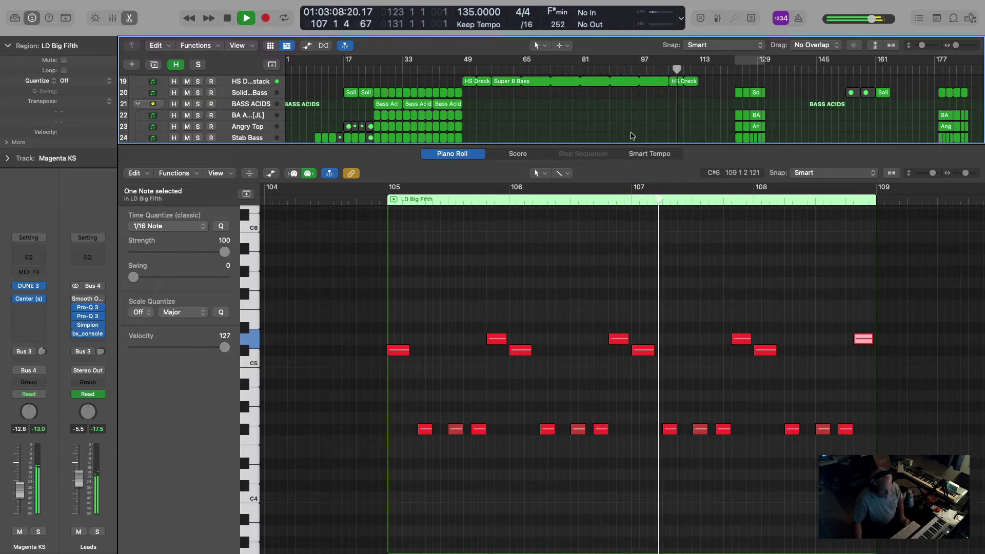
key(space)
Try raising the last note of bar 107 to E5 and play the pattern from bar 105
click(732, 346)
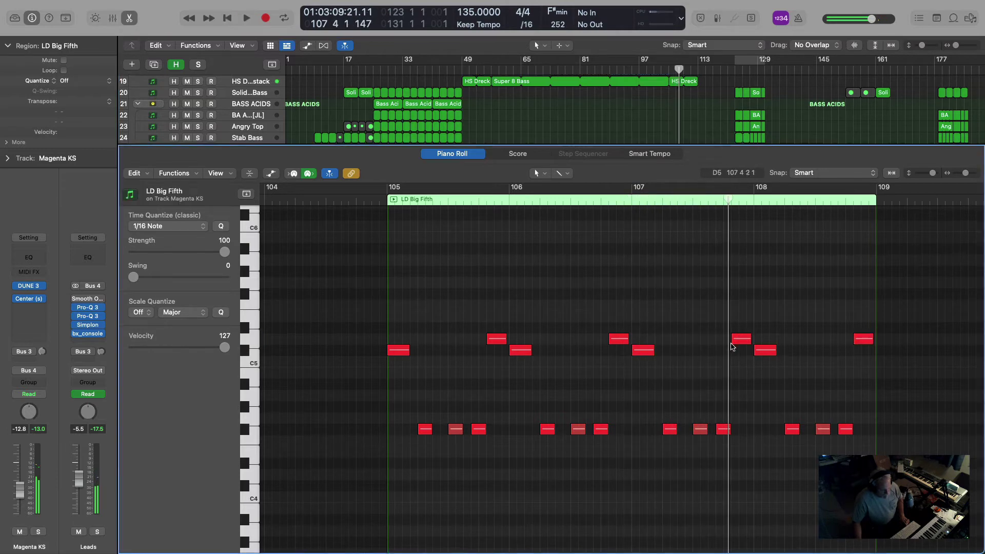
drag(741, 341, 740, 318)
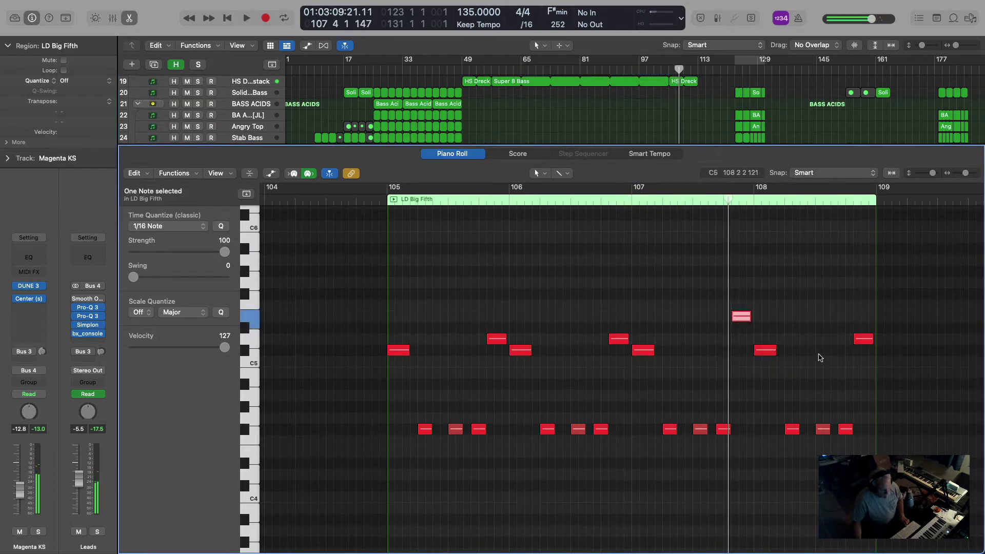
key(space)
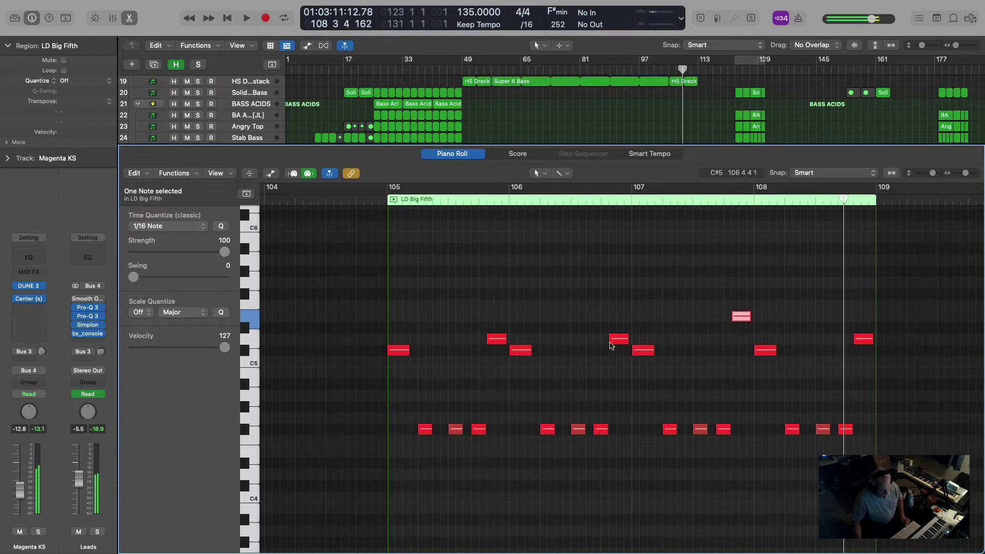
key(space)
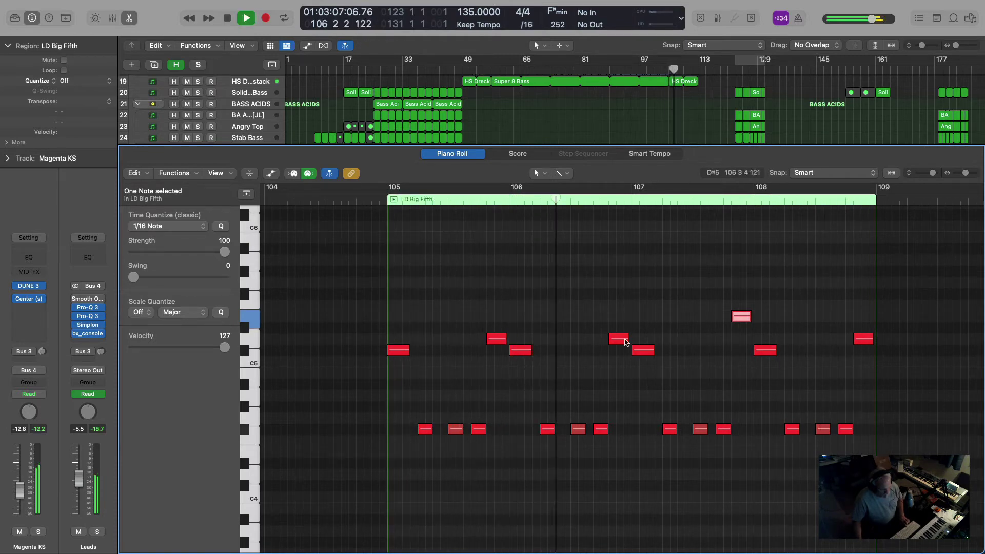
key(space)
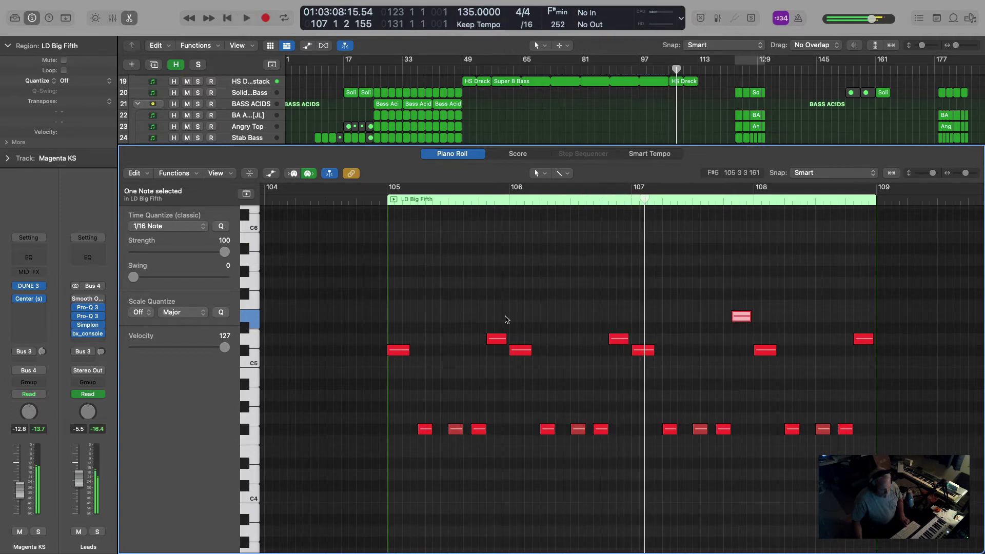
click(380, 200)
key(space)
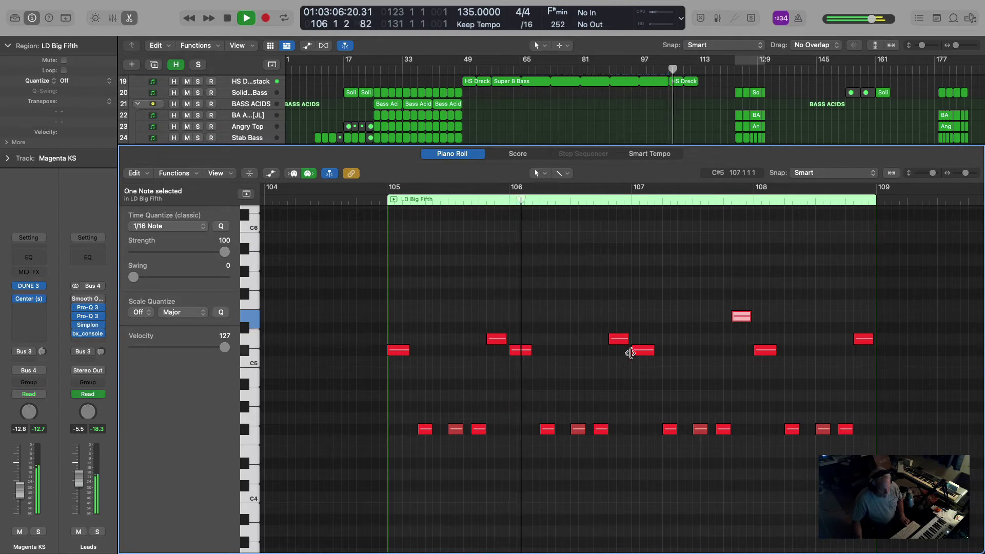
key(space)
Raise the last note of bar 106 to E5 and return the last note of bar 107 to D5, checking by playback
drag(619, 338, 619, 316)
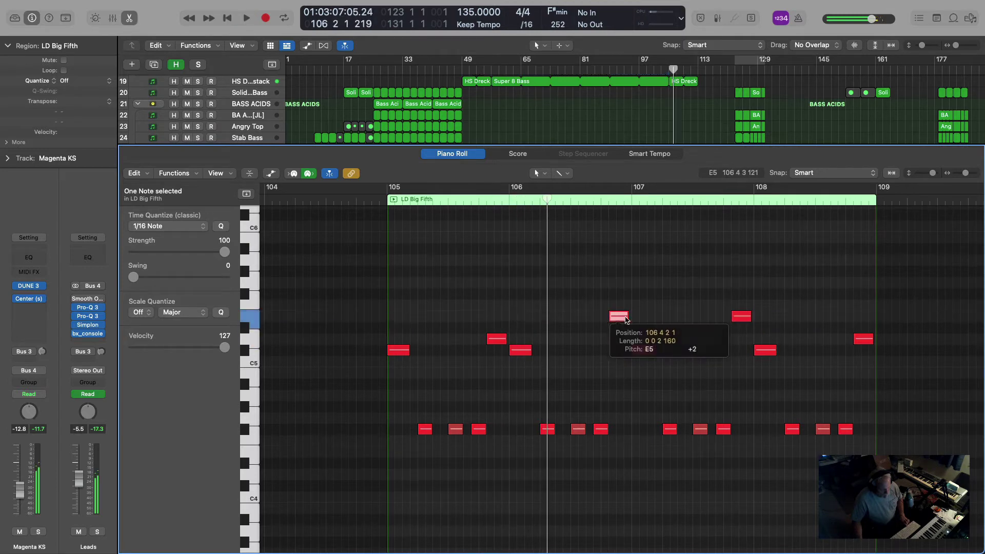
key(space)
key(space)
click(739, 317)
drag(738, 319, 741, 341)
key(space)
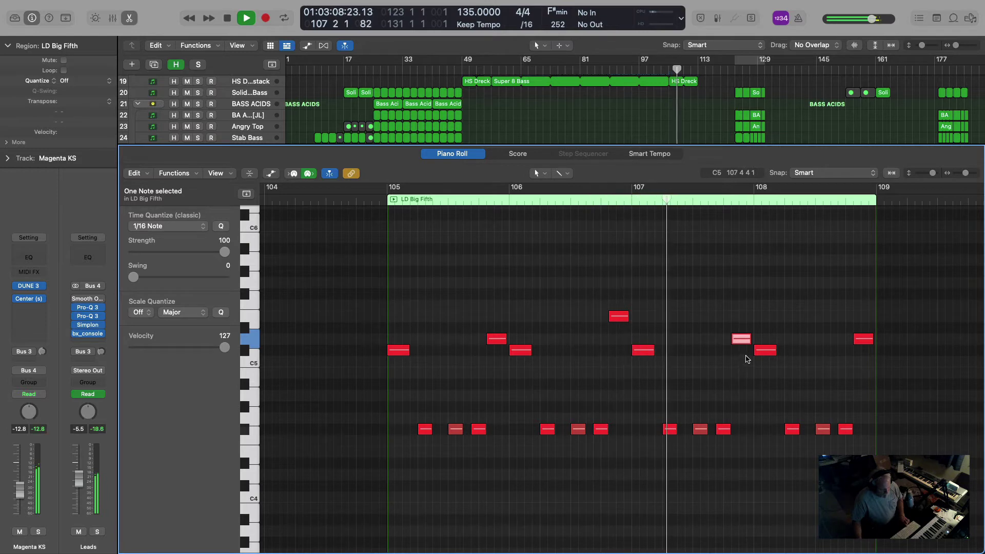
key(space)
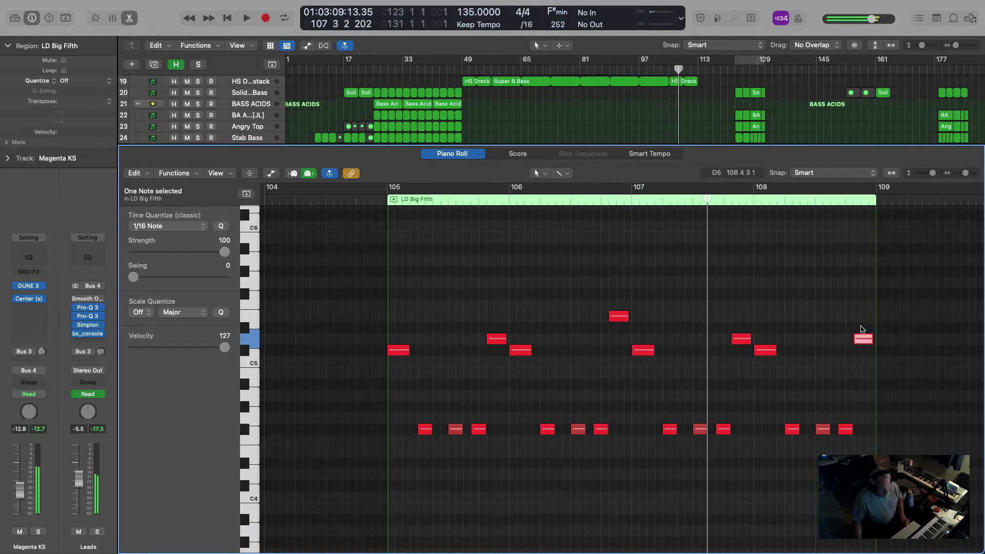
Raise the last note of bar 108 to F#5 and play the whole lead region from bar 105
drag(862, 337, 862, 293)
click(372, 195)
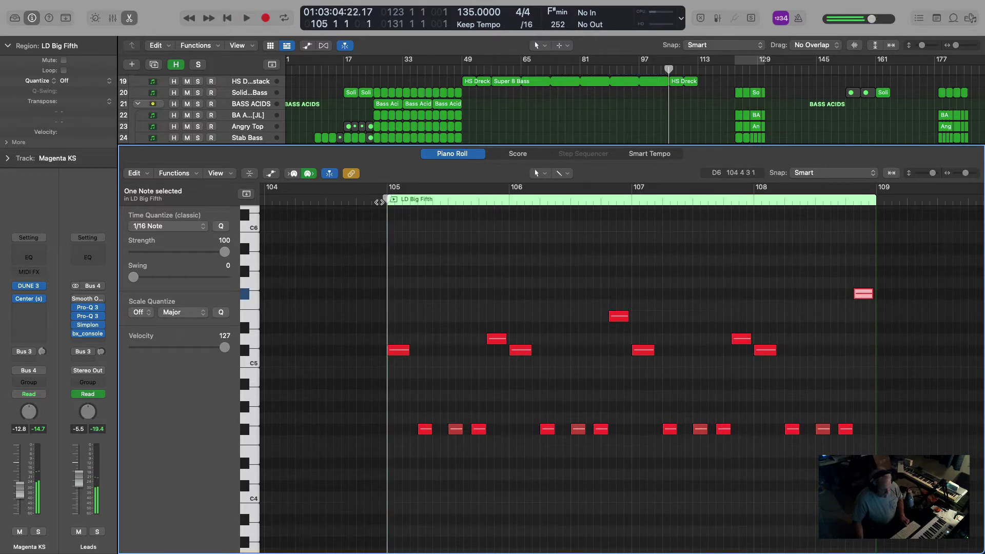
key(space)
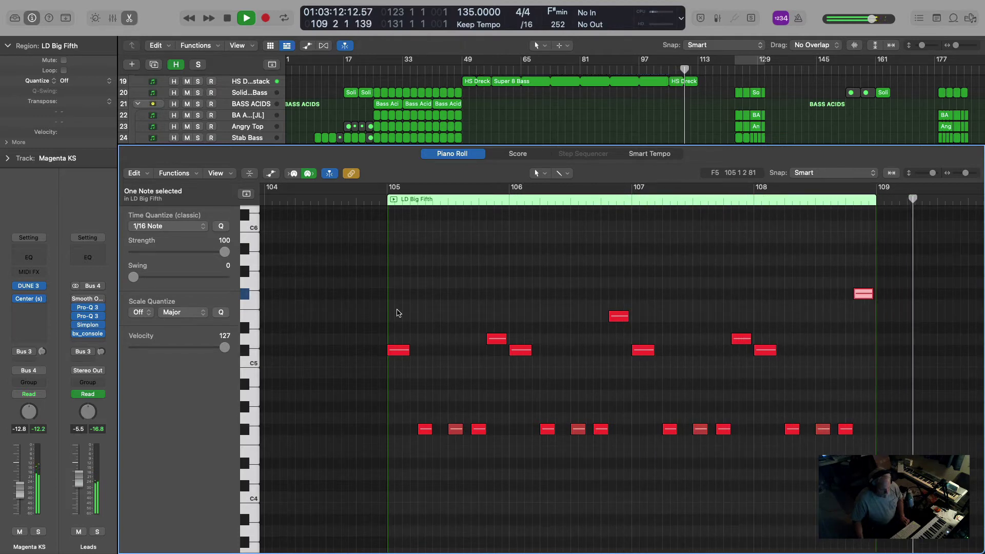
key(space)
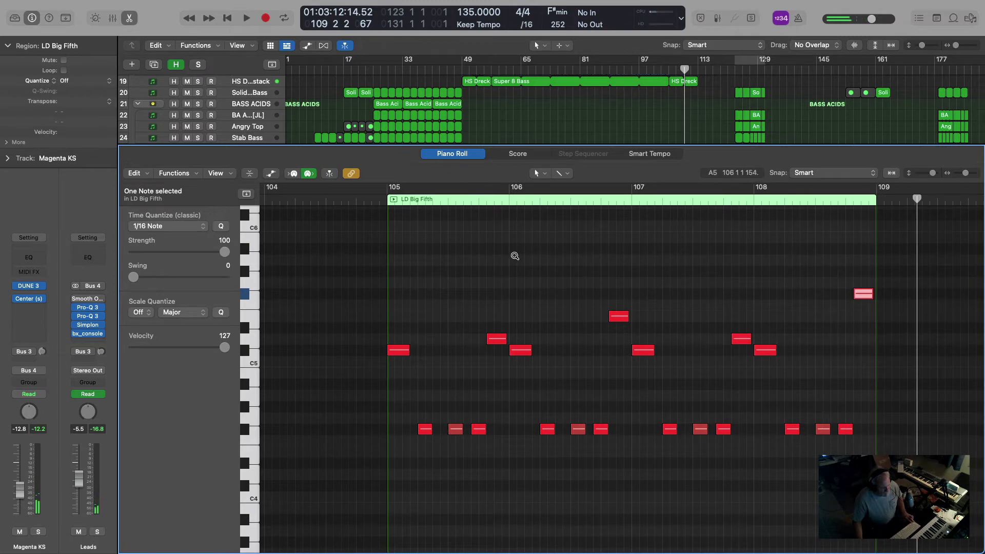
Close the piano roll, copy the Magenta KS region from bar 105 to bar 109, and play both regions
scroll(514, 255, right, 1)
right_click(127, 21)
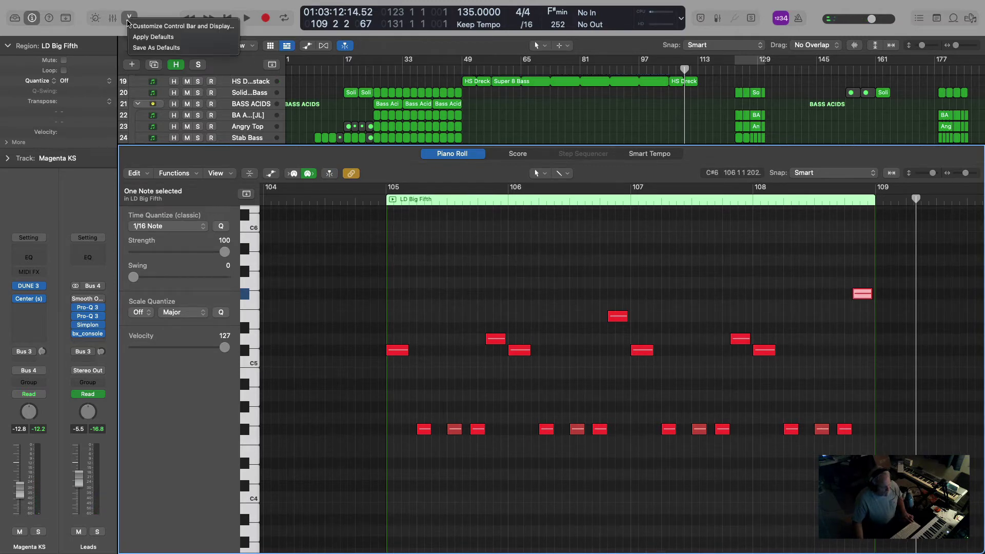
click(248, 4)
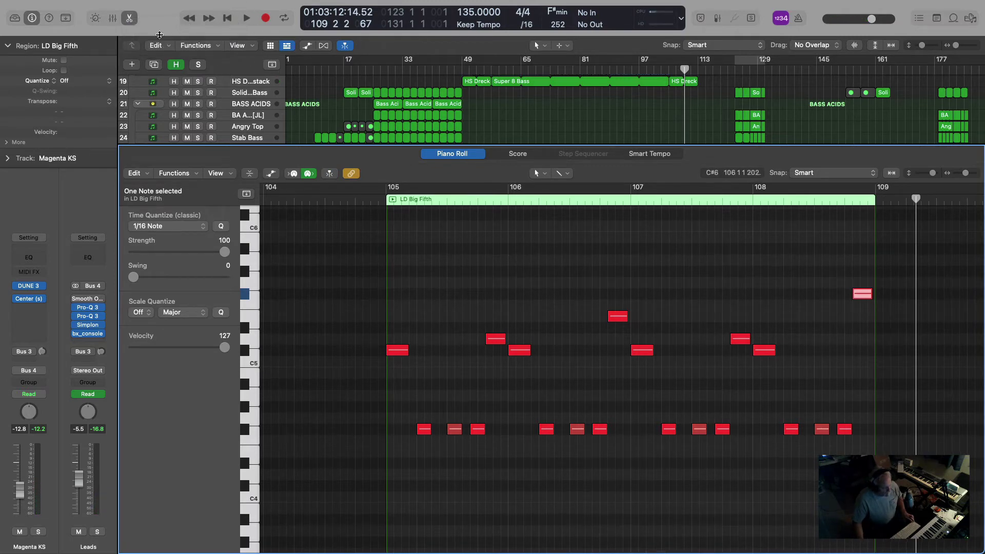
click(129, 22)
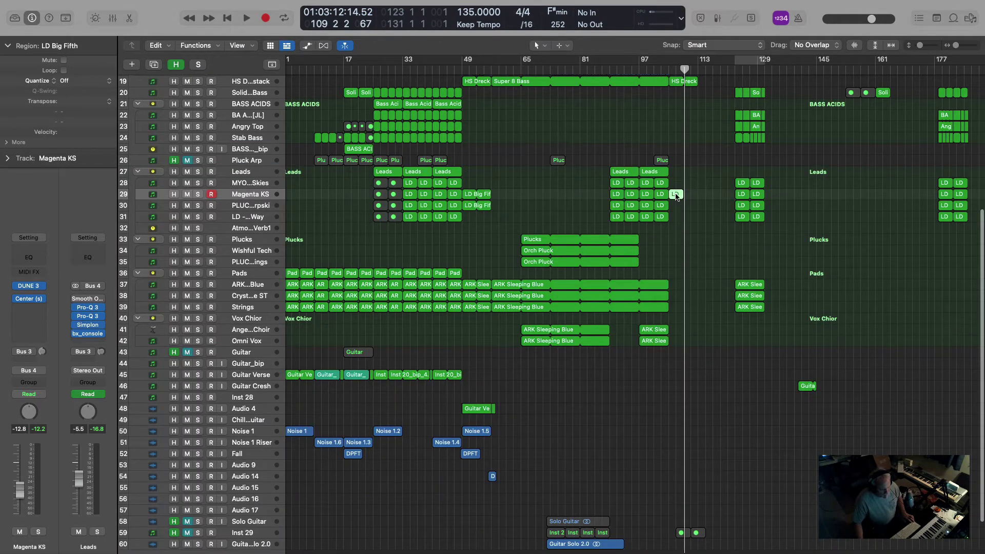
mouse_move(675, 195)
mouse_down()
mouse_move(706, 198)
mouse_move(691, 198)
mouse_up()
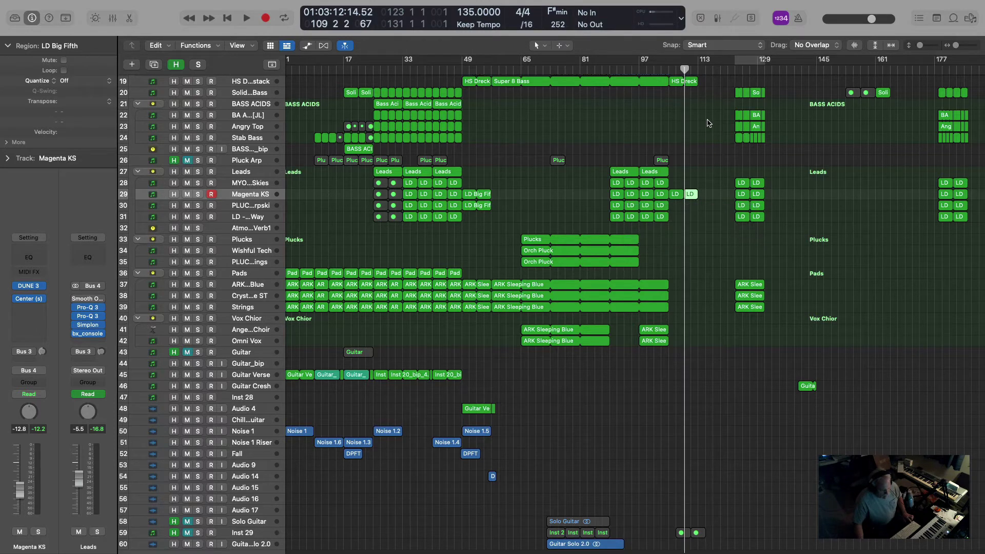
click(670, 70)
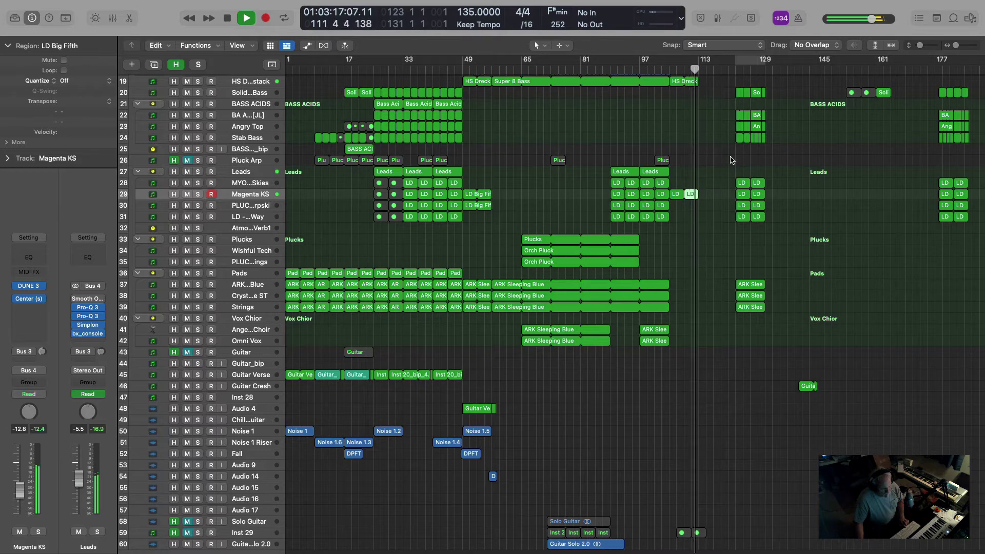
key(space)
Delete the last four notes of bar 112 in the copied Magenta KS region and play from bar 105
drag(712, 241, 648, 132)
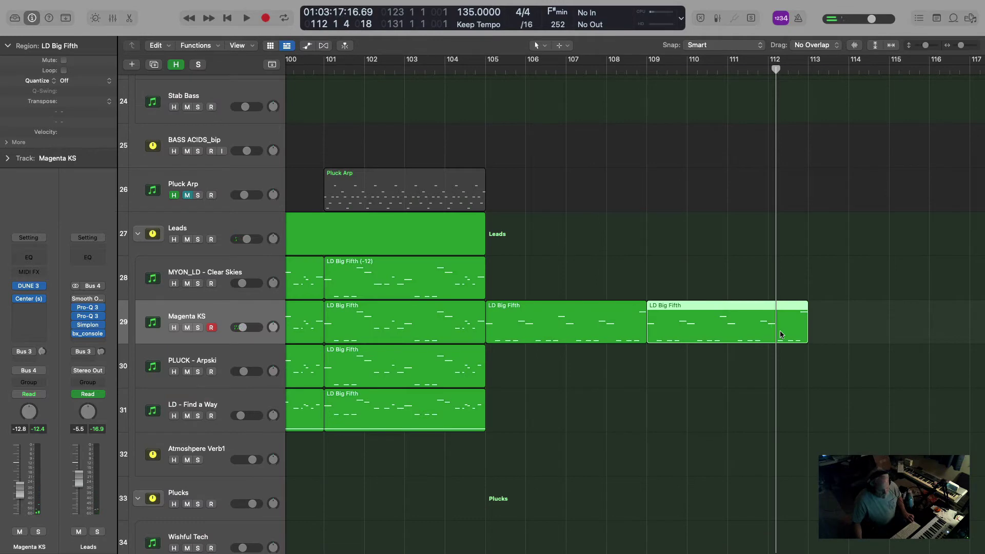
double_click(785, 310)
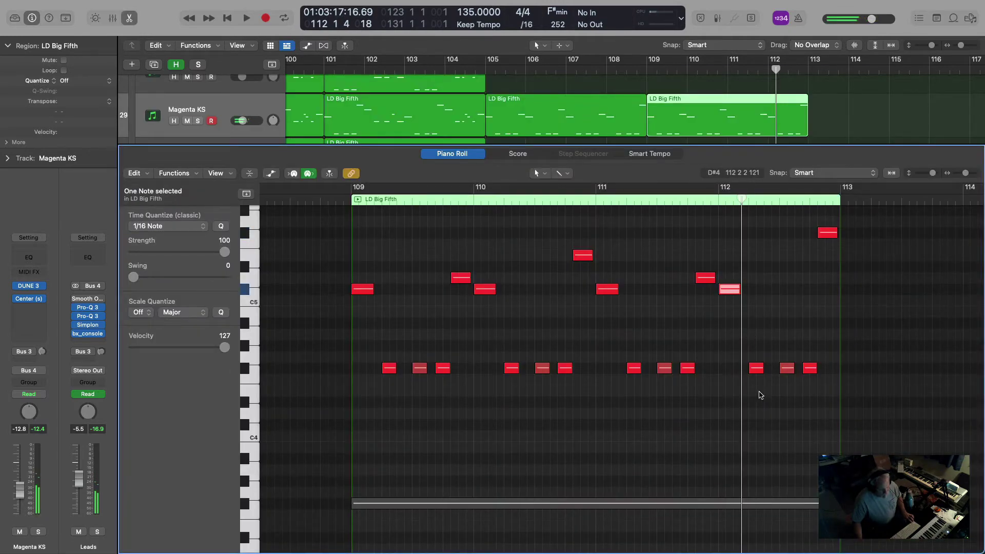
drag(761, 395, 840, 228)
key(Delete)
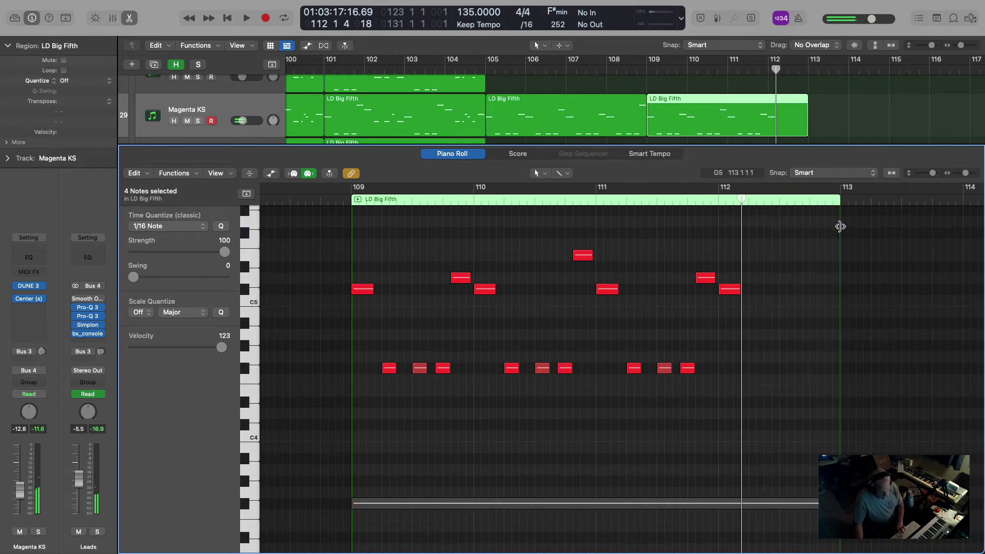
scroll(773, 215, up, 5)
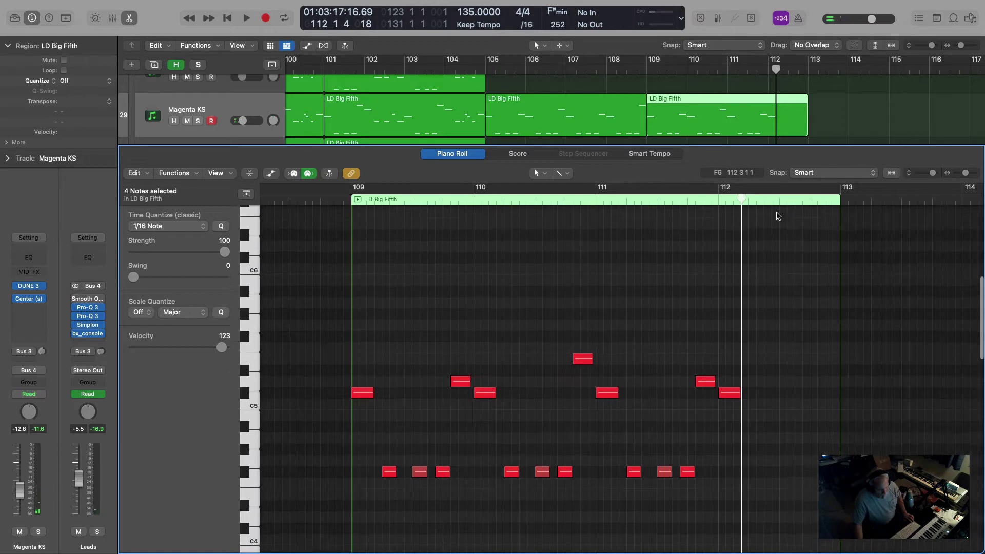
click(130, 19)
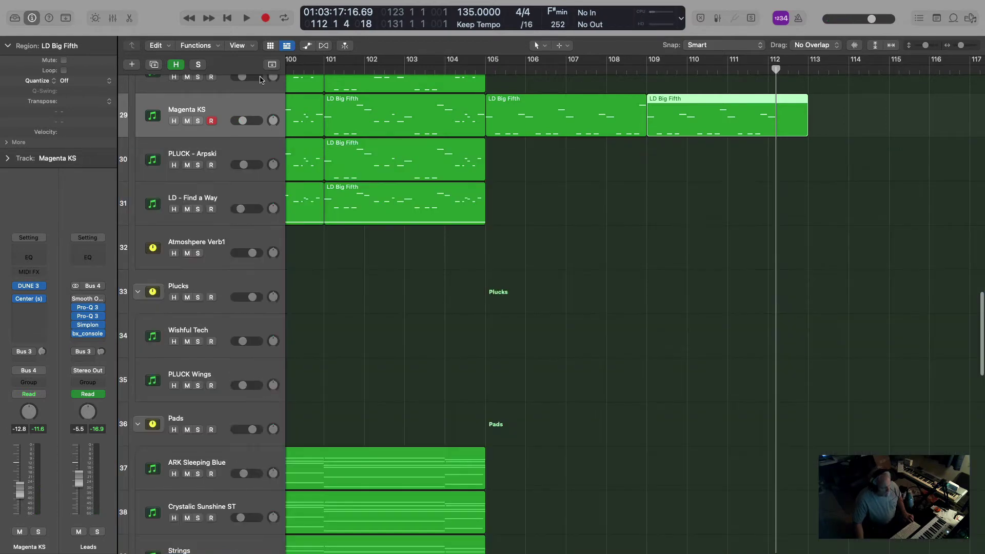
ctrl+alt+click(644, 252)
click(667, 69)
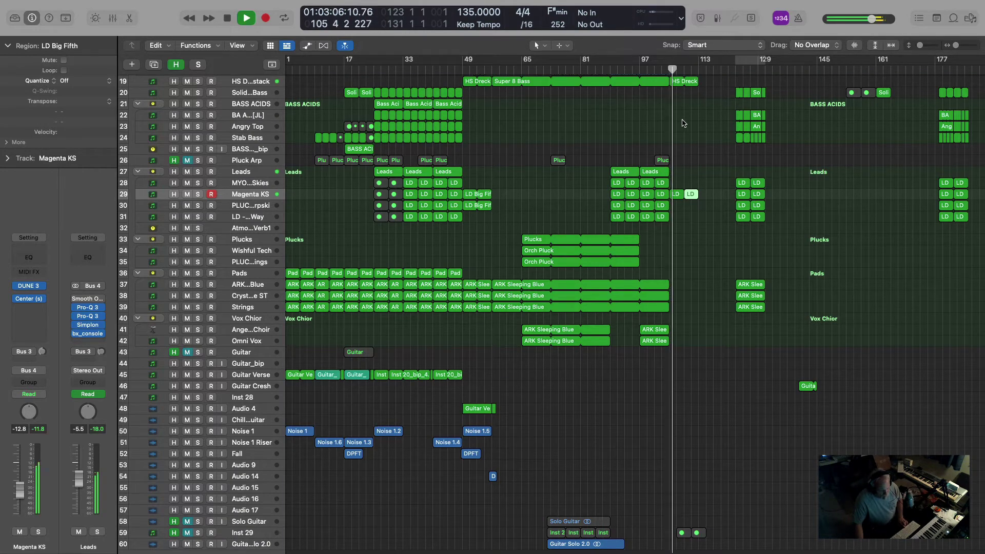
Move all regions in the block starting at bar 123 to bar 113 across all tracks, including their track automation data
scroll(764, 393, up, 8)
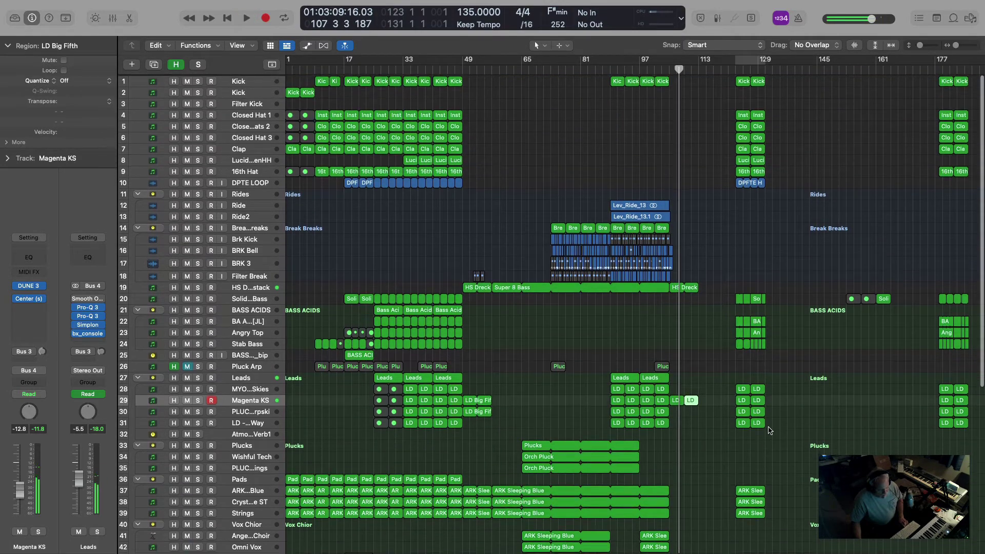
drag(781, 531, 706, 84)
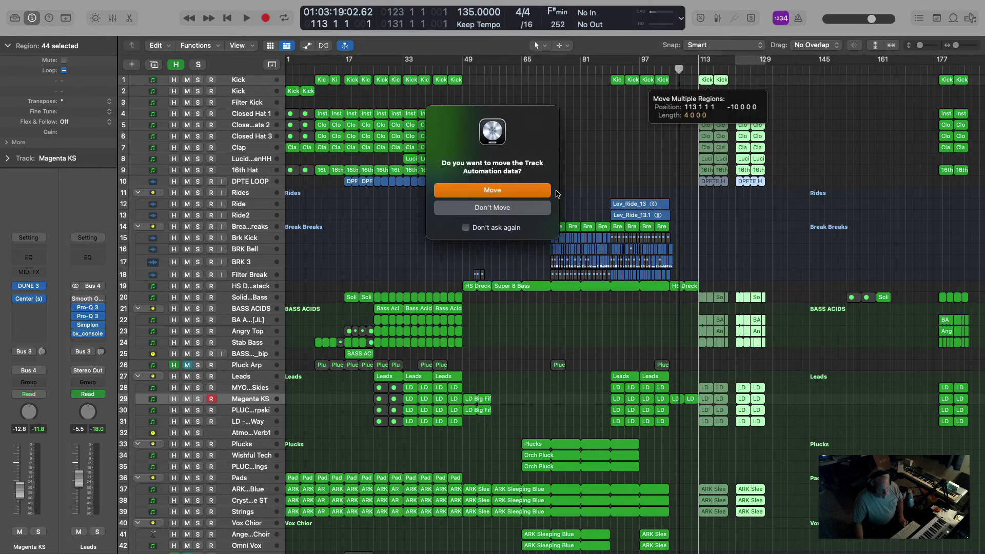
click(496, 192)
Open the looped HS Dreckstack bass region at bar 105 in the piano roll and play through it to about bar 111
click(667, 67)
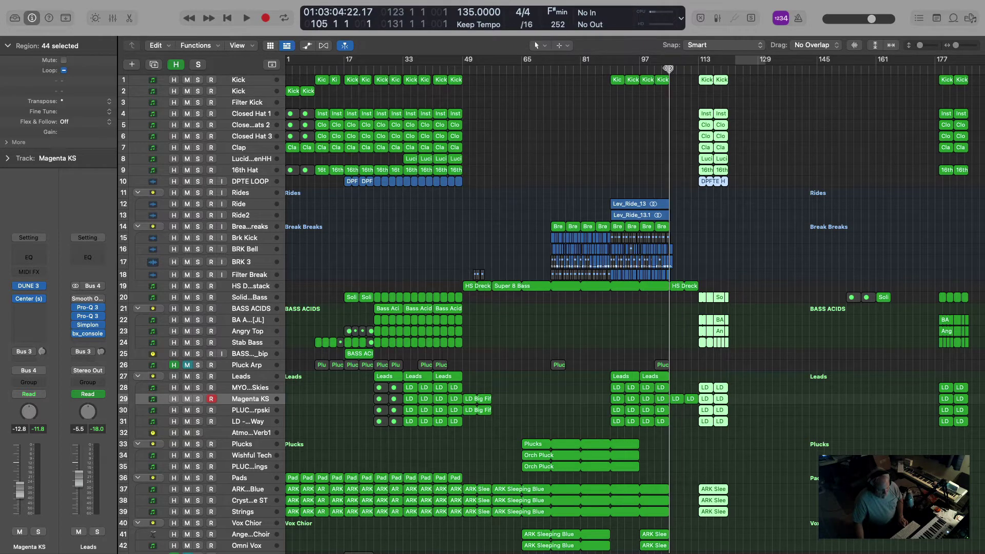
double_click(689, 288)
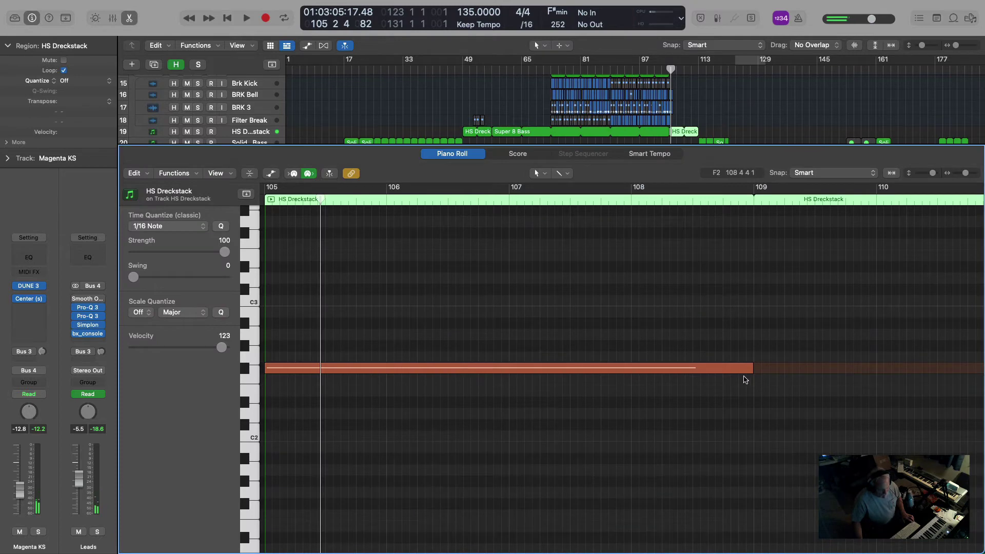
key(space)
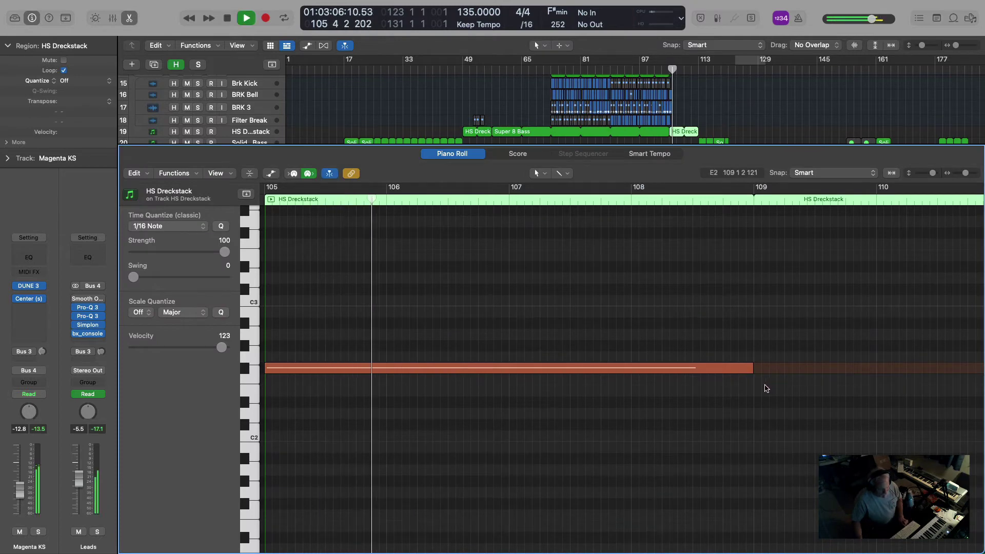
click(671, 70)
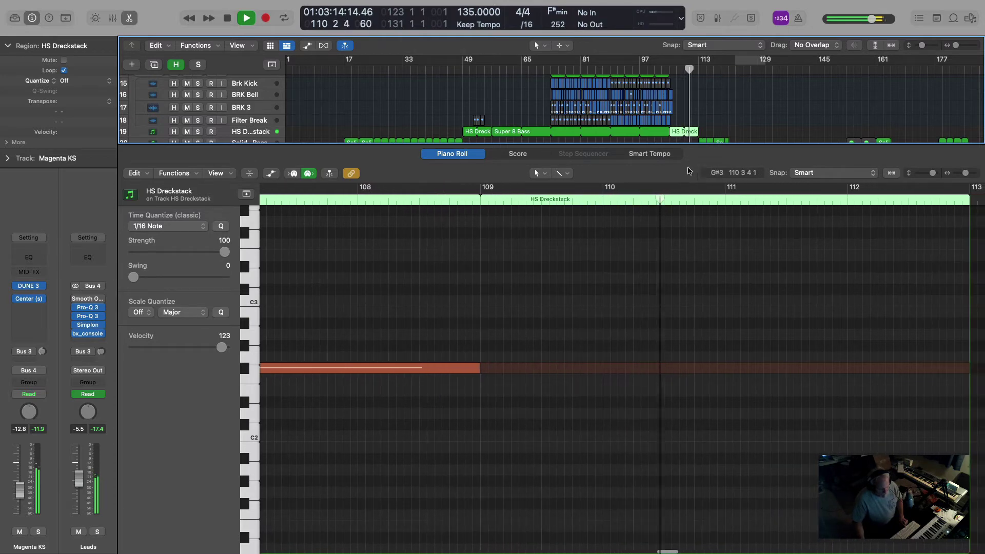
scroll(599, 370, up, 2)
key(space)
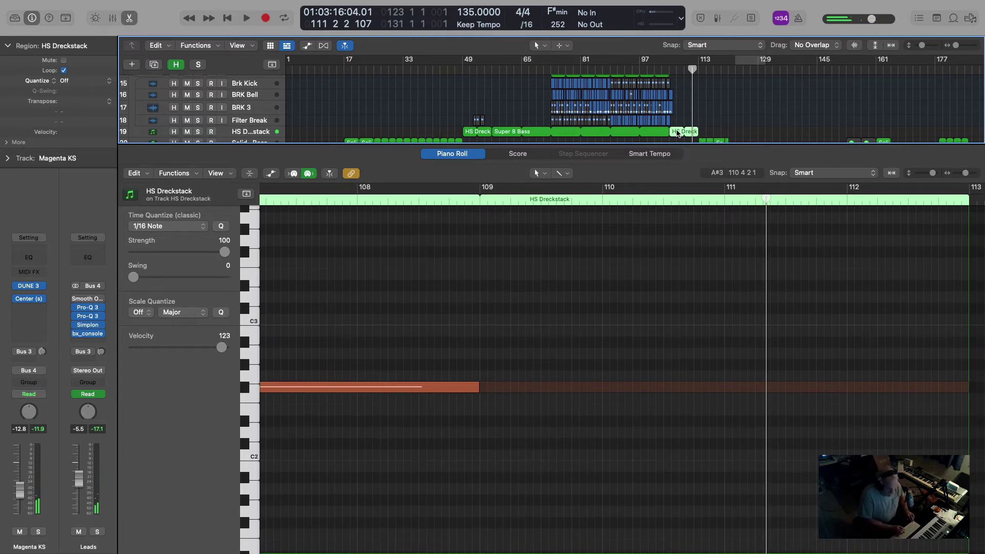
Convert the HS Dreckstack loop at bar 109 into its own region and play it from bar 109
key(ctrl+l)
scroll(798, 298, right, 3)
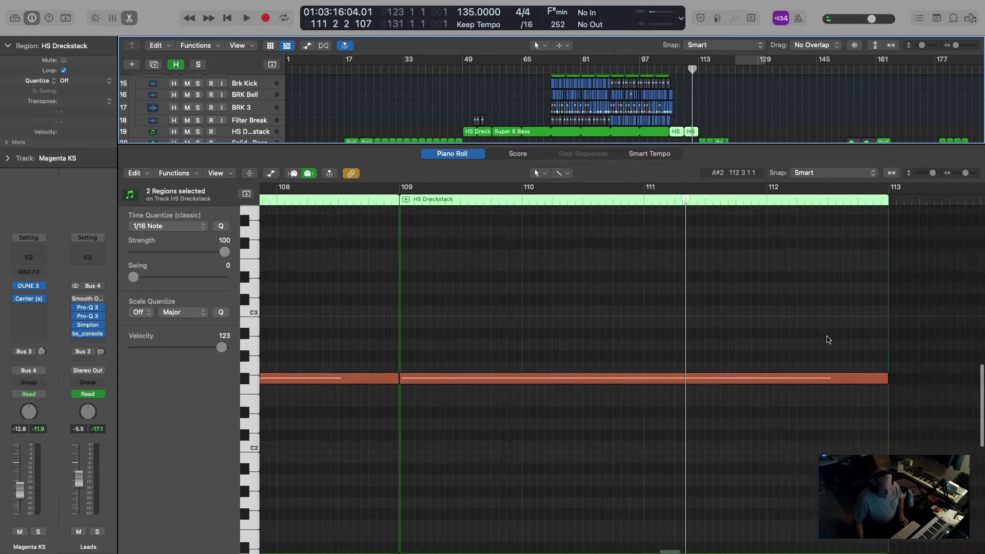
key(space)
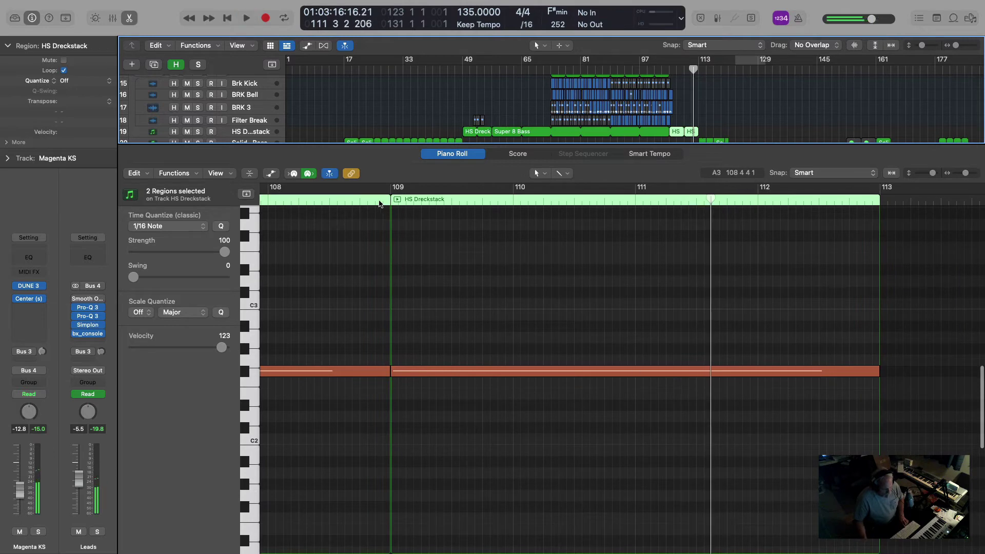
click(380, 204)
key(space)
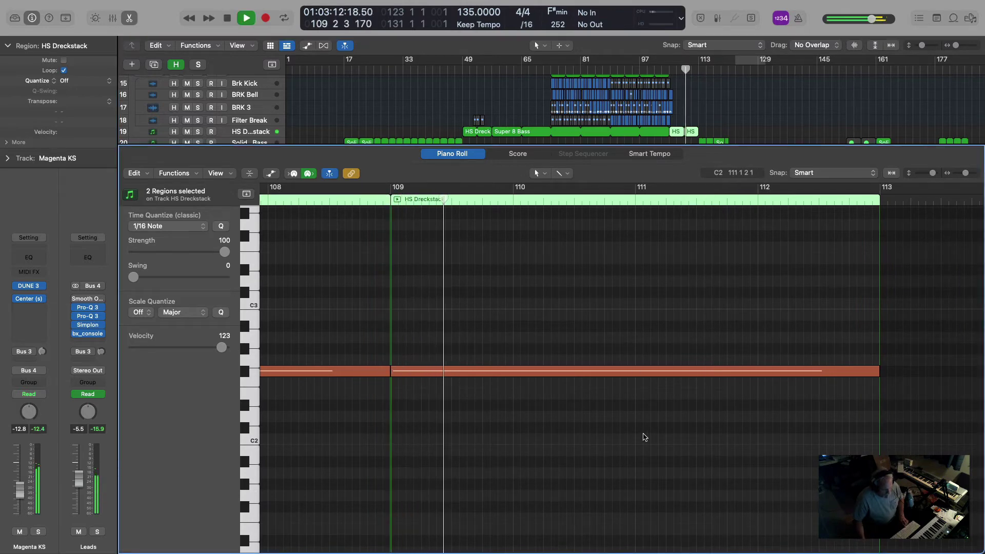
scroll(602, 453, right, 2)
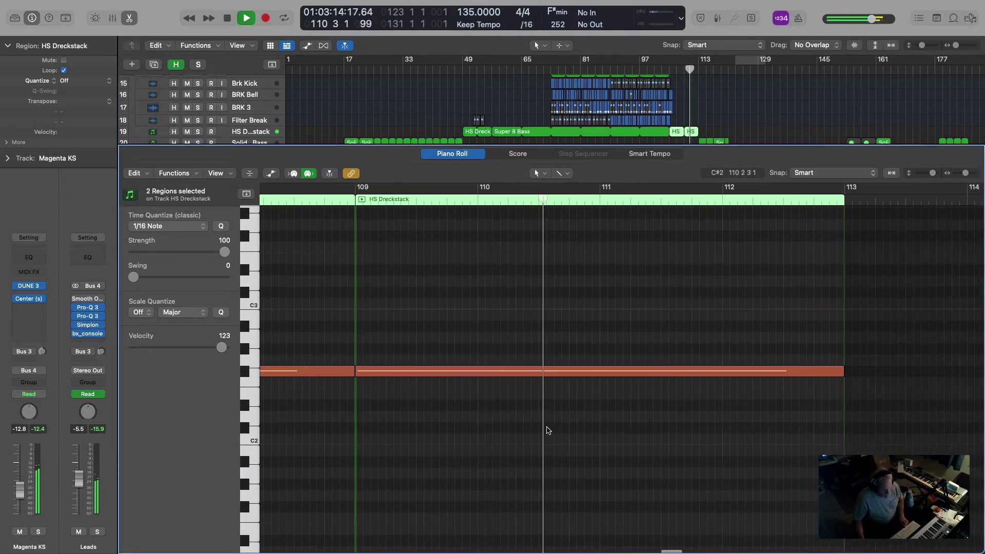
scroll(546, 429, right, 4)
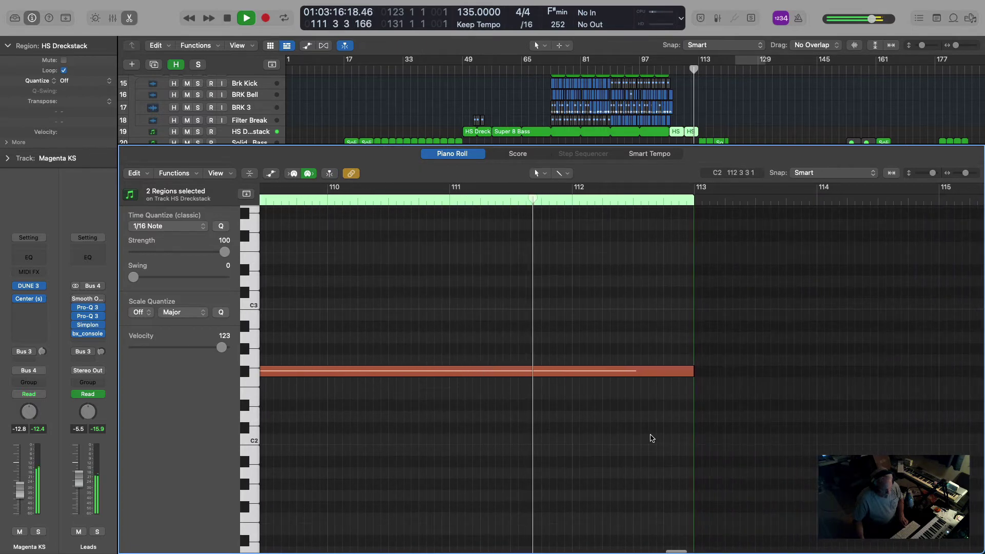
key(space)
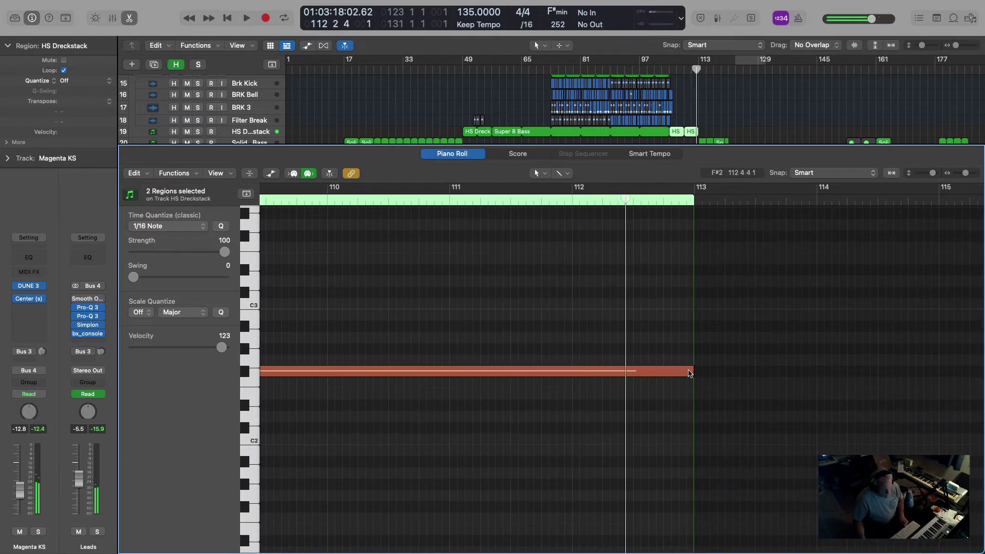
Shorten the bass note in the HS Dreckstack region at bar 109 to end at bar 112 and play it from bar 109
drag(690, 374, 570, 377)
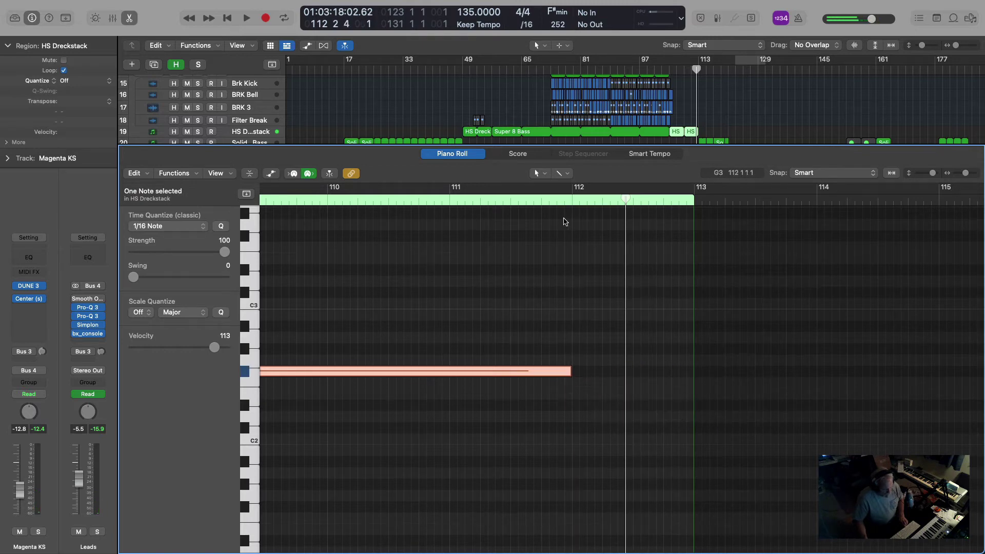
click(450, 202)
key(space)
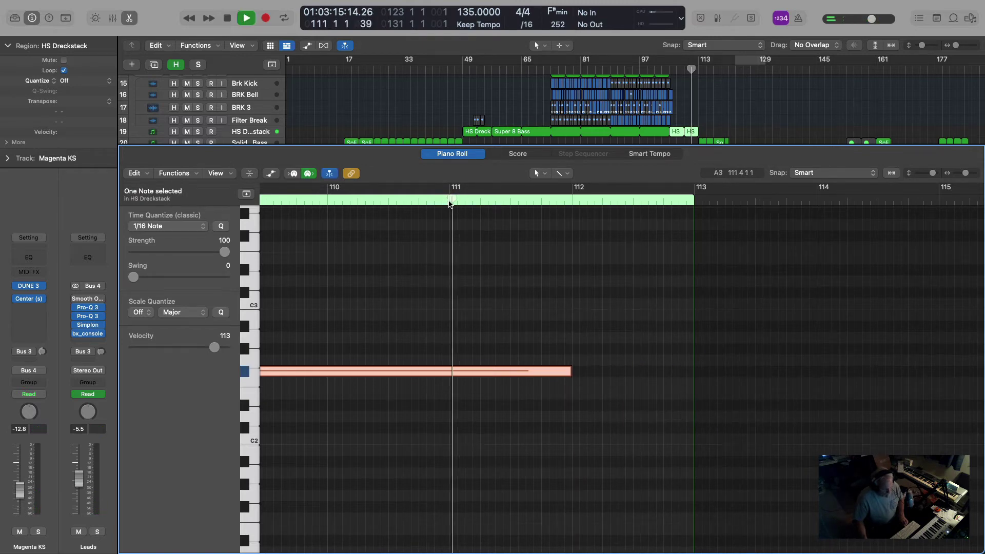
key(space)
scroll(431, 209, left, 8)
scroll(431, 210, left, 2)
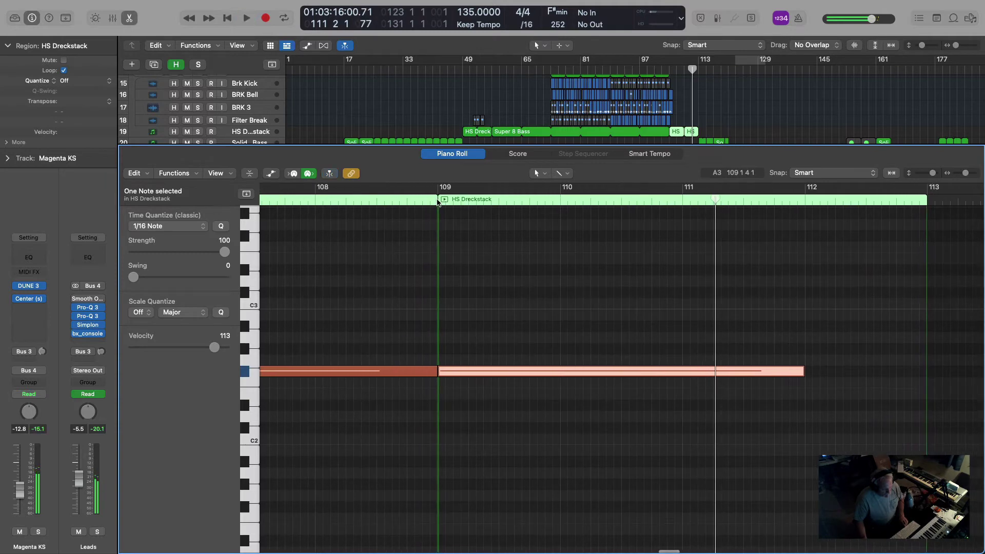
click(437, 201)
key(space)
scroll(515, 280, right, 6)
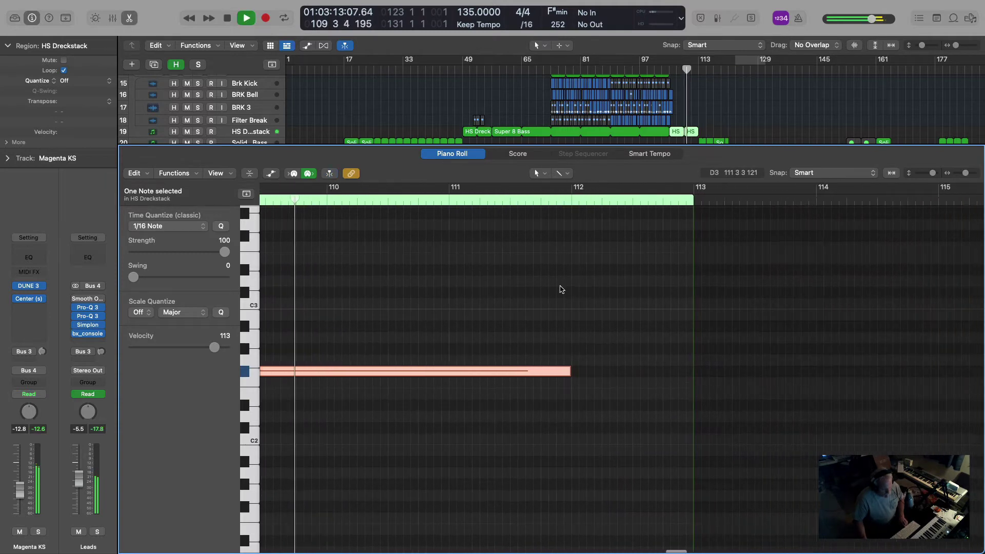
scroll(561, 289, right, 2)
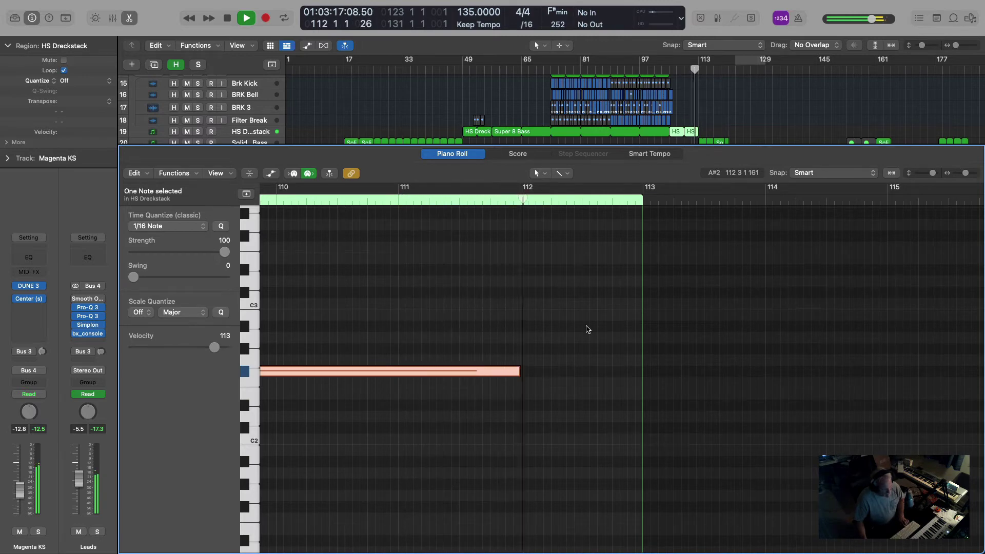
Extend the end of the bass note slightly past bar 112, then close the piano roll while playing from about bar 89
drag(519, 366, 542, 370)
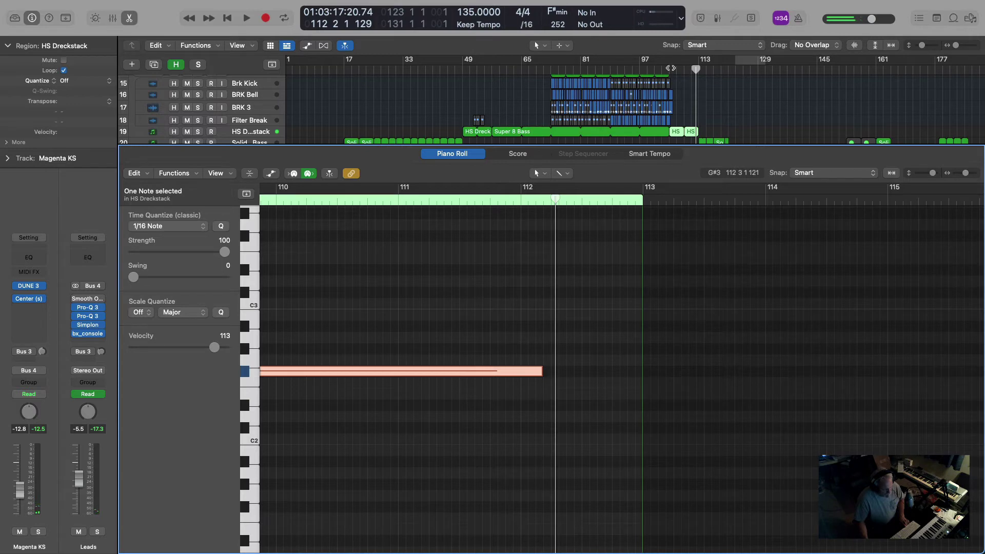
click(610, 67)
key(space)
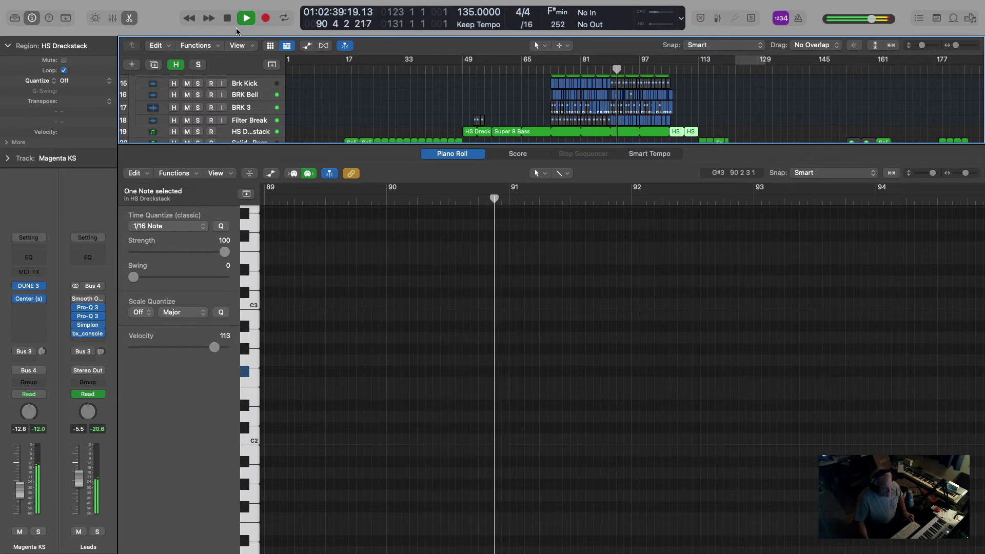
key(e)
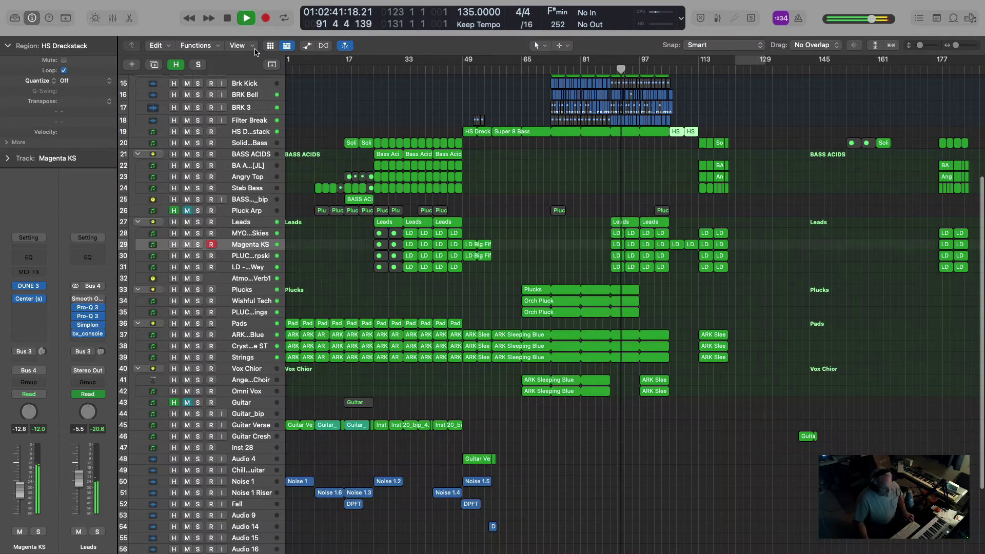
Copy the second Kick region on track 2 to bar 105 and play from about bar 89
scroll(703, 195, up, 5)
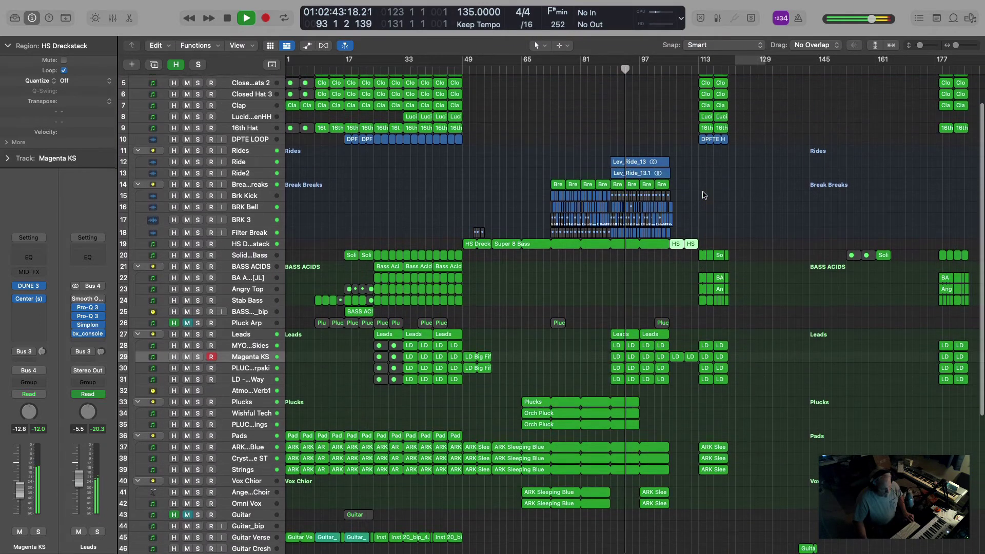
scroll(704, 195, up, 1)
scroll(692, 196, right, 2)
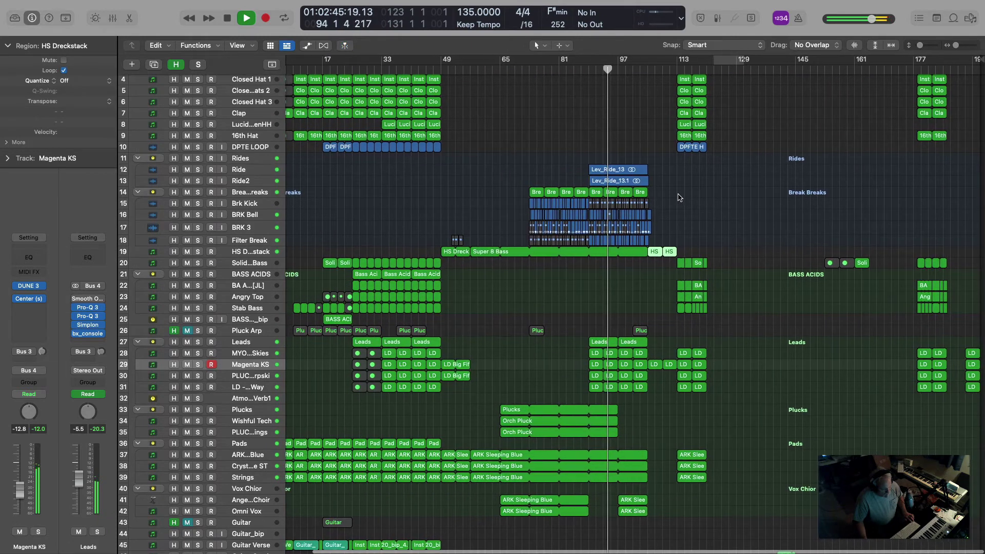
scroll(678, 197, up, 2)
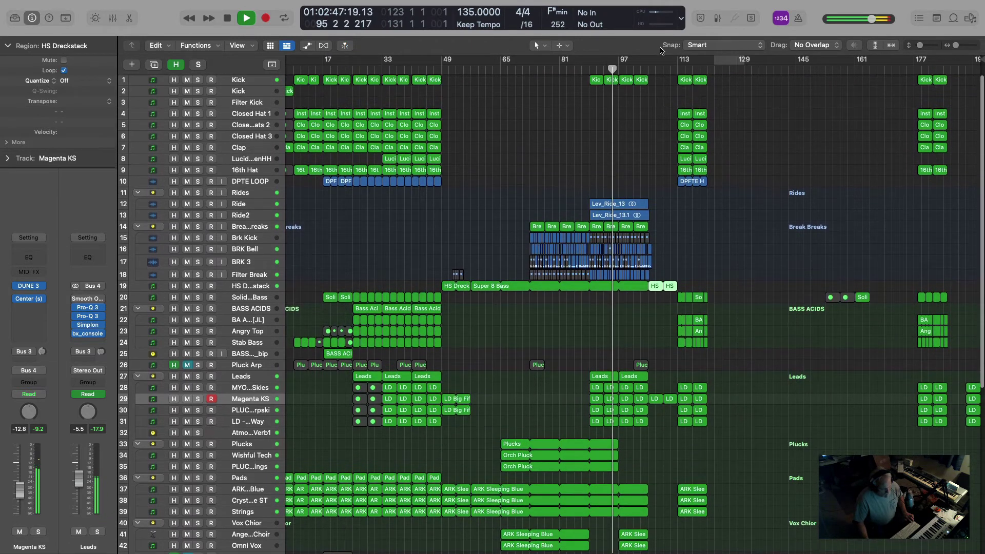
click(641, 80)
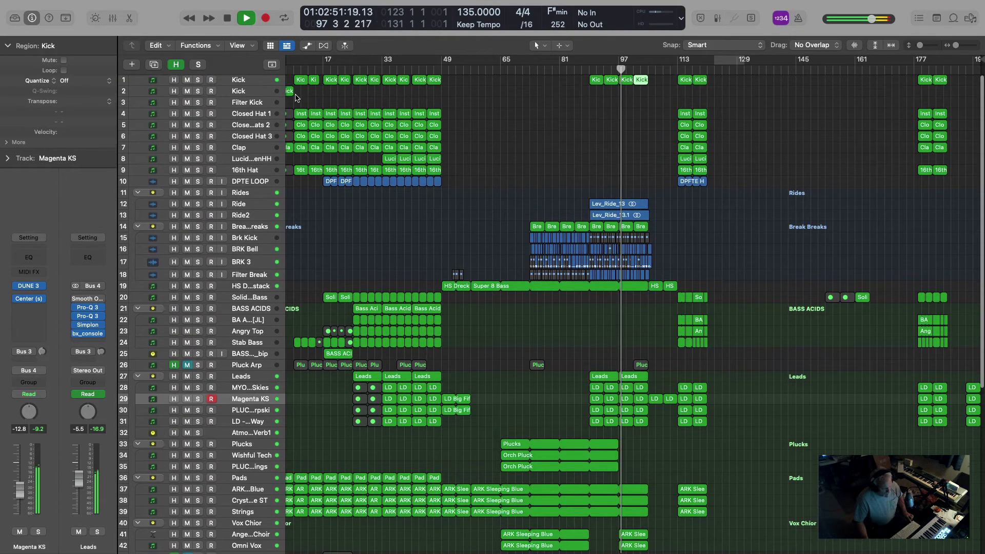
scroll(296, 98, left, 3)
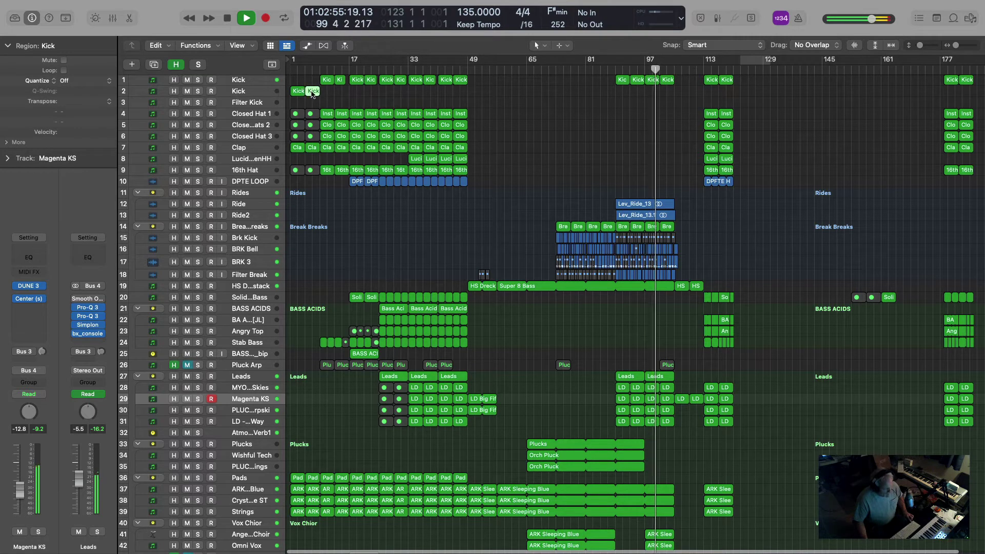
drag(313, 91, 685, 91)
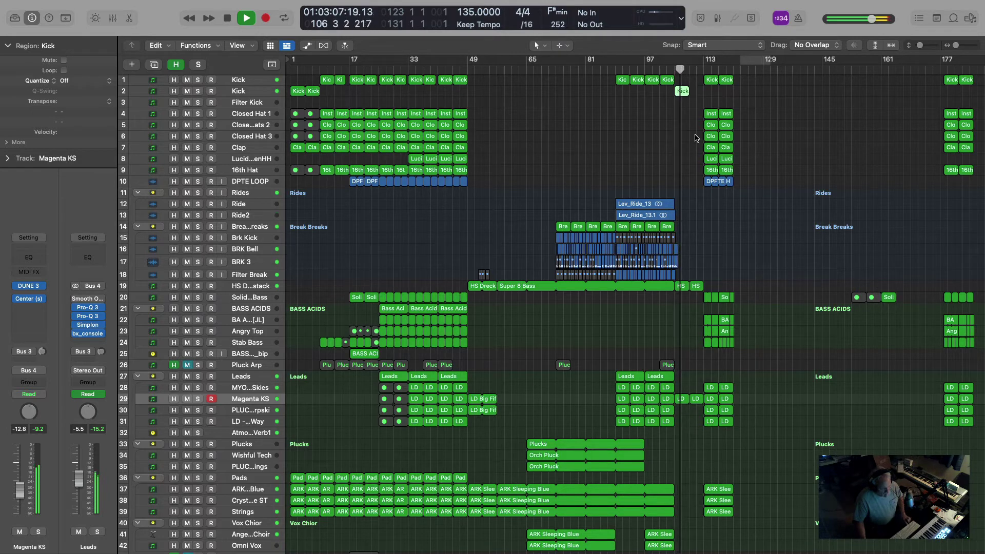
key(space)
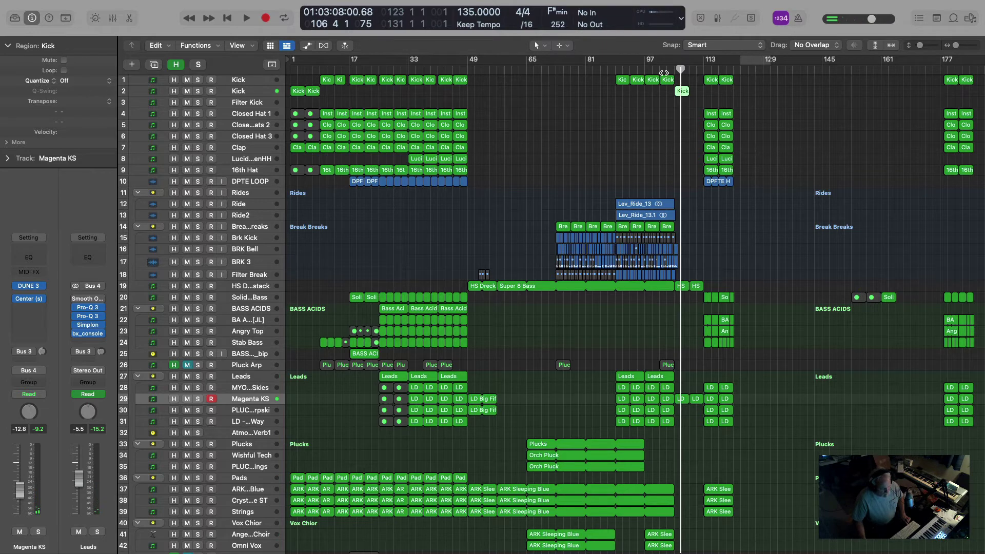
click(616, 71)
key(space)
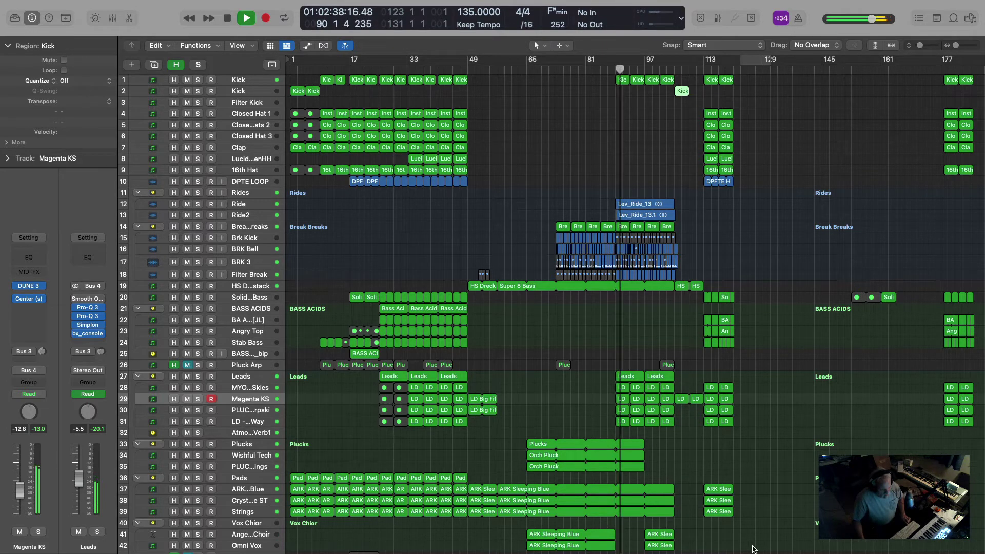
Copy the whole block of regions at bar 113 to bar 121 across all tracks with its automation data, and play through to bar 114
drag(768, 528, 709, 80)
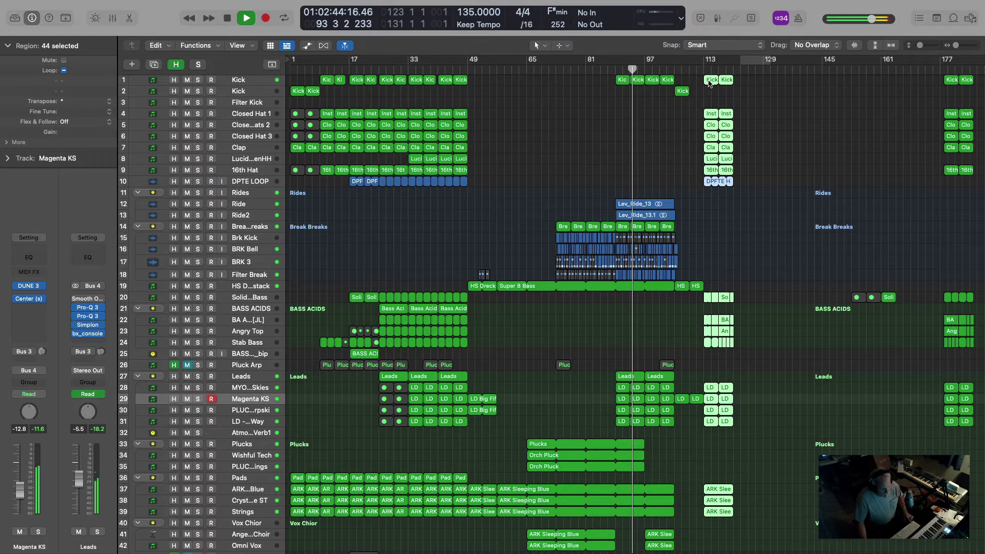
drag(709, 83, 737, 82)
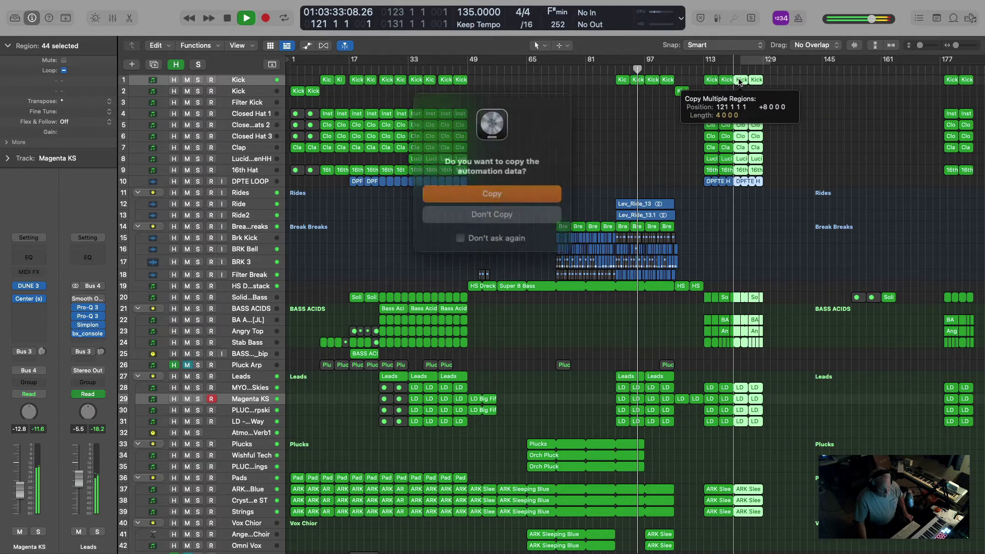
click(493, 196)
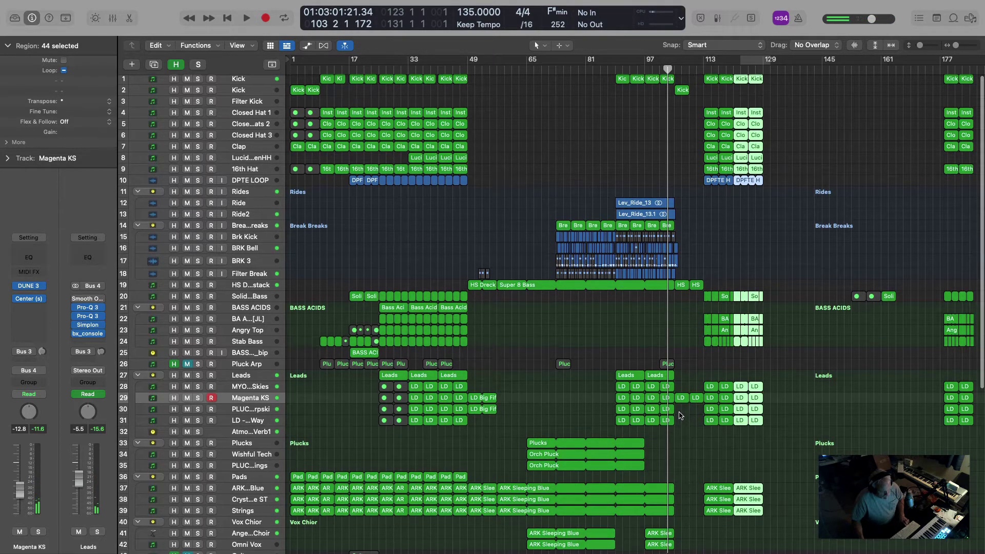
key(space)
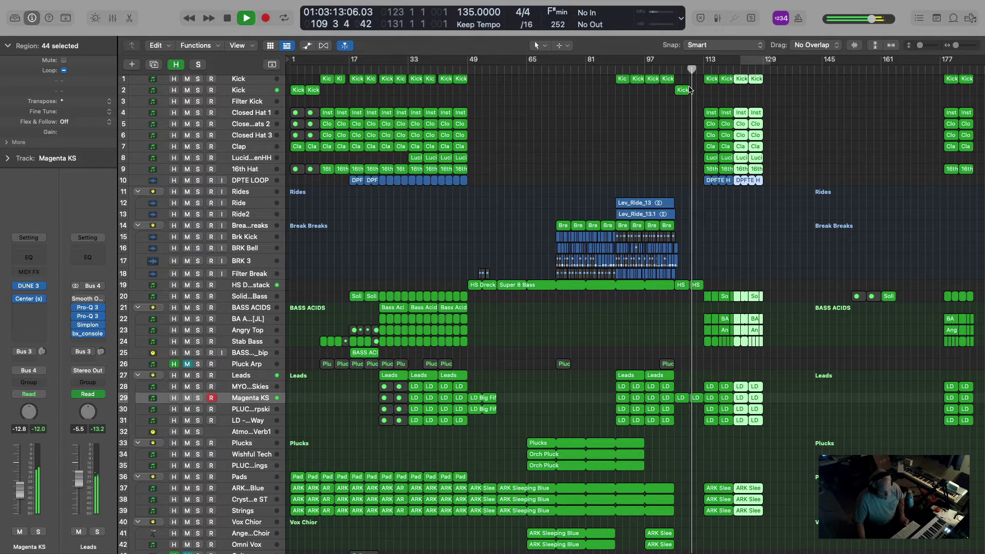
click(686, 89)
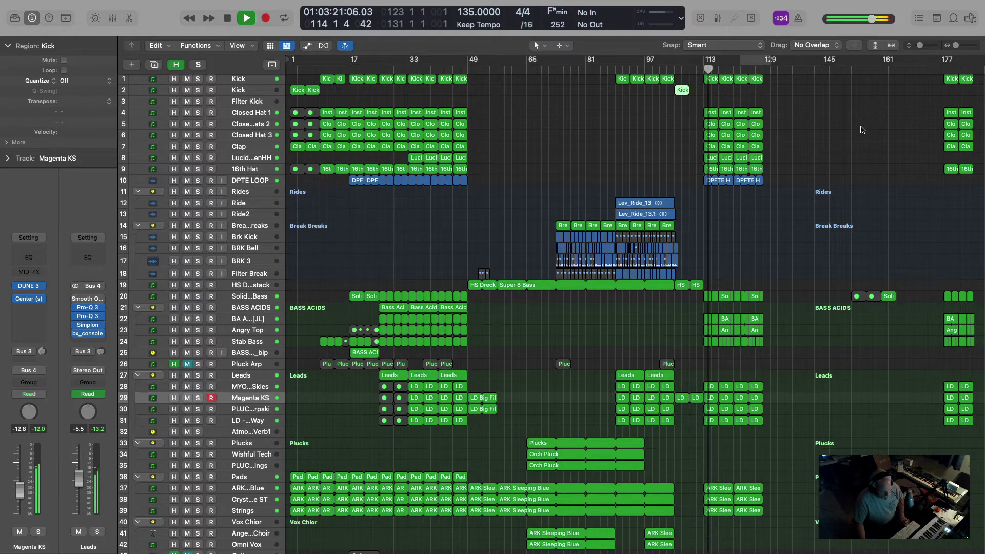
key(space)
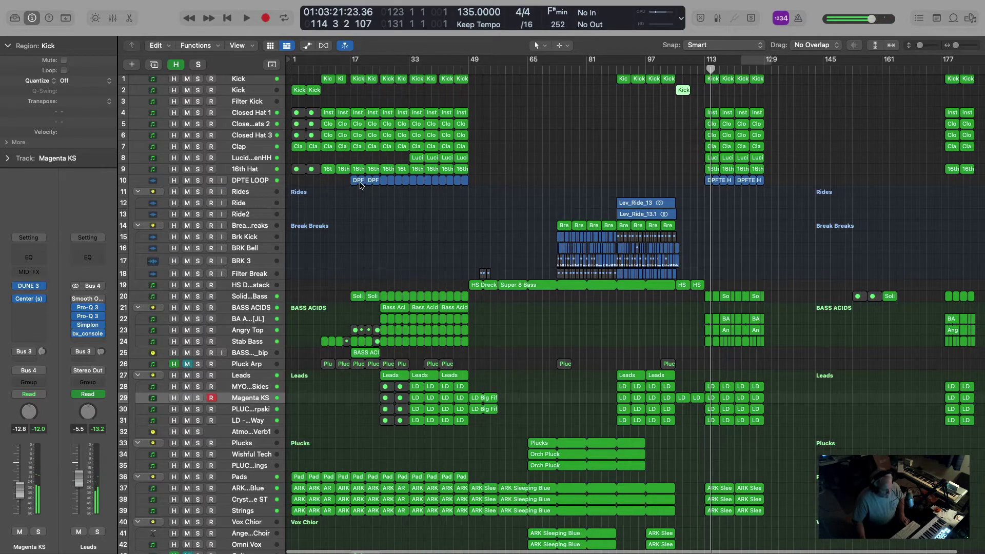
Copy the BASS ACIDS_bip region from bar 17 to bar 105 with its automation data and play from about bar 105
scroll(360, 187, right, 1)
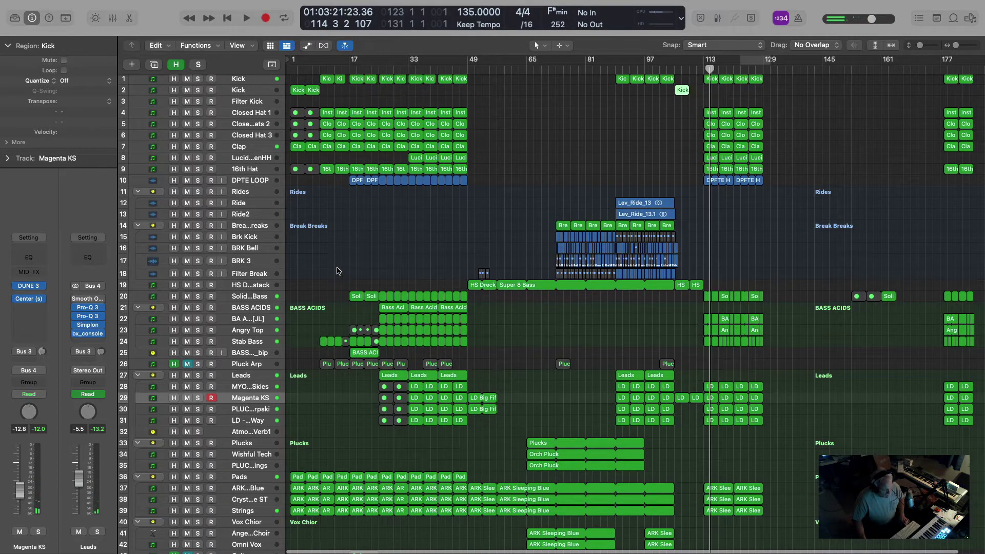
scroll(363, 329, down, 2)
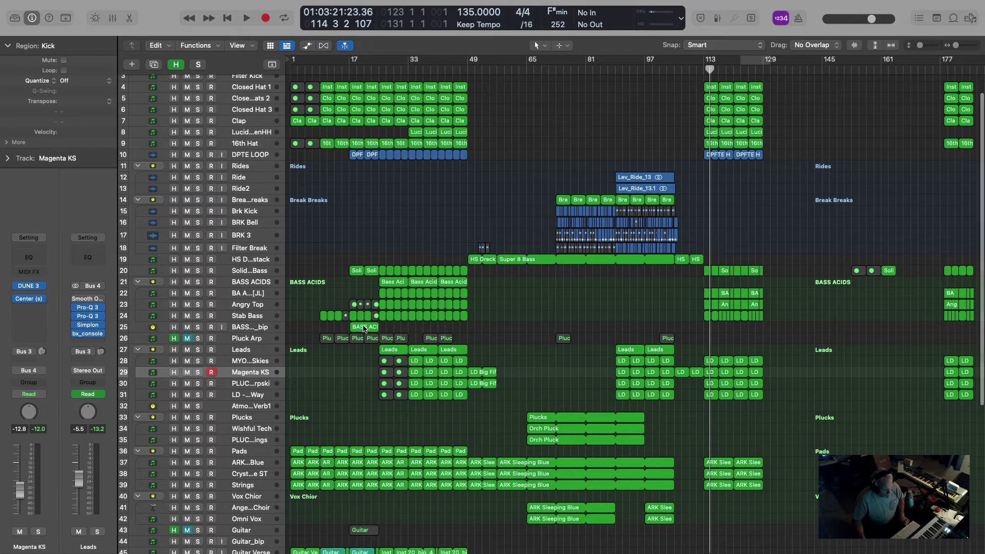
click(363, 327)
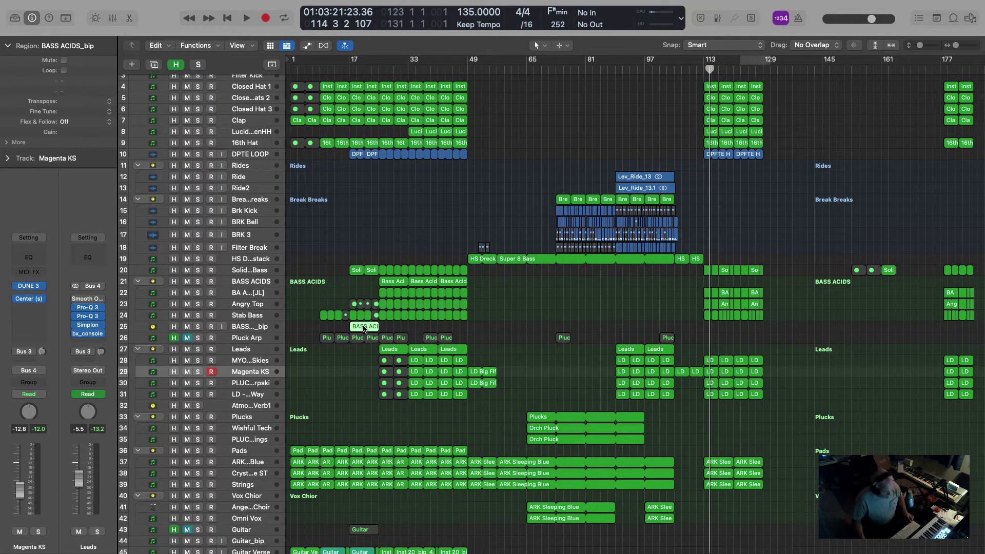
drag(364, 329, 689, 326)
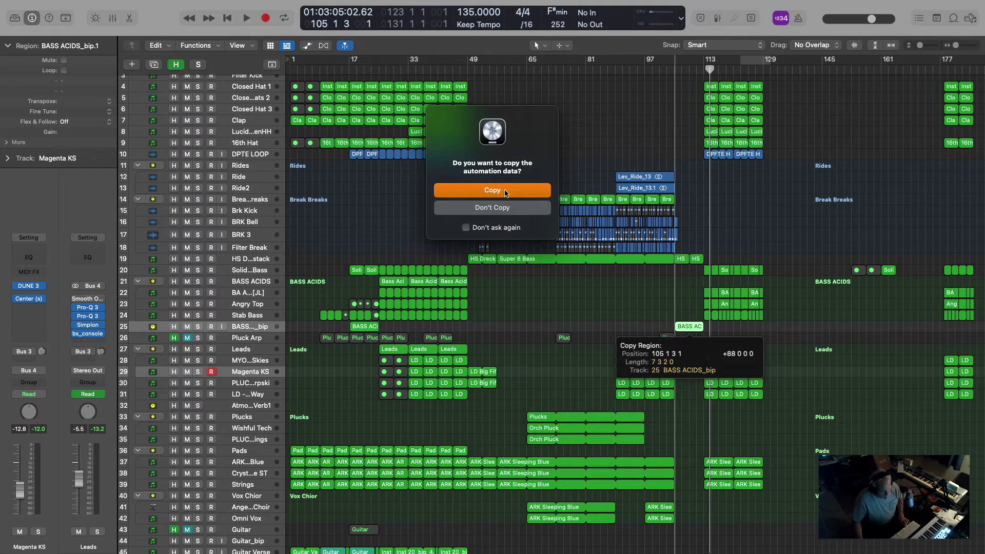
click(505, 192)
click(673, 67)
key(space)
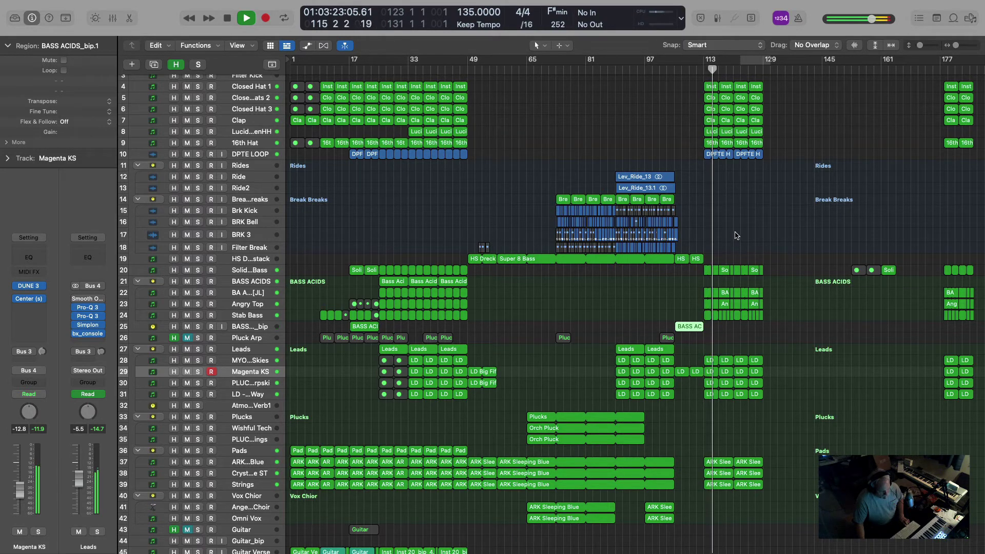
Stop playback, show automation and raise the Filter 2 Peak point at the end of BASS ACIDS_bip.1 to 1.000 at bar 113
drag(716, 415, 667, 285)
key(space)
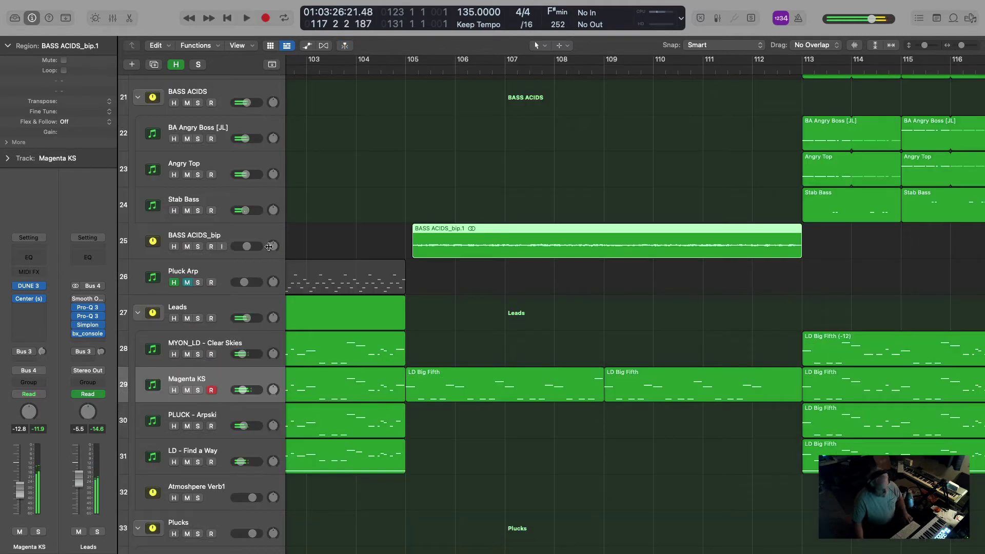
key(a)
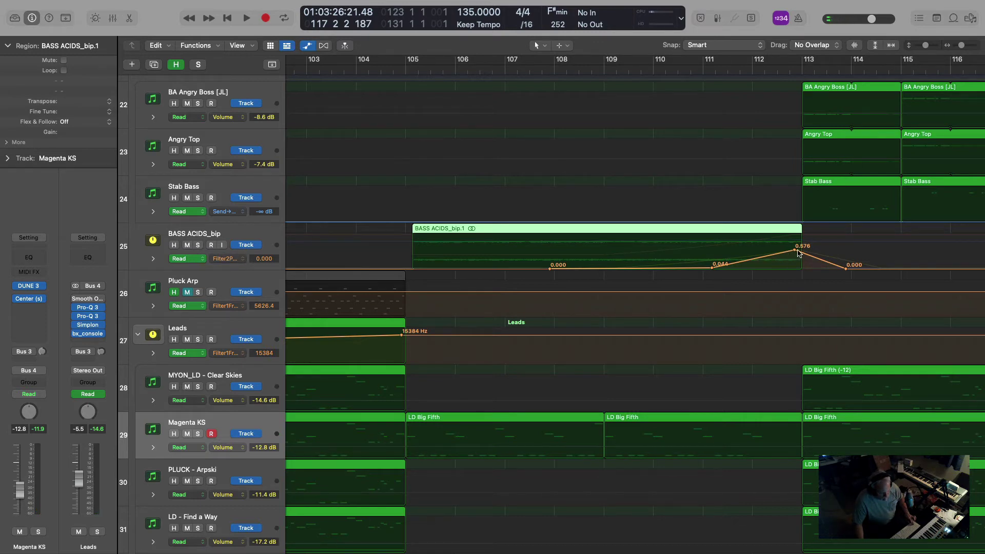
drag(795, 252, 803, 236)
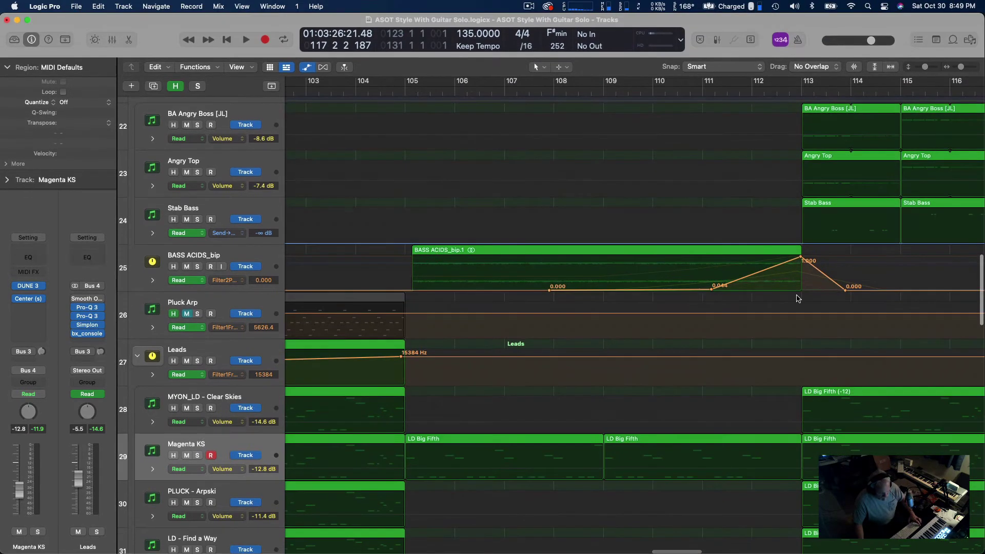
Bend the Filter 2 Peak ramp into bar 113 with the Automation Curve Tool so it rises late, and play it from bar 111
key(t)
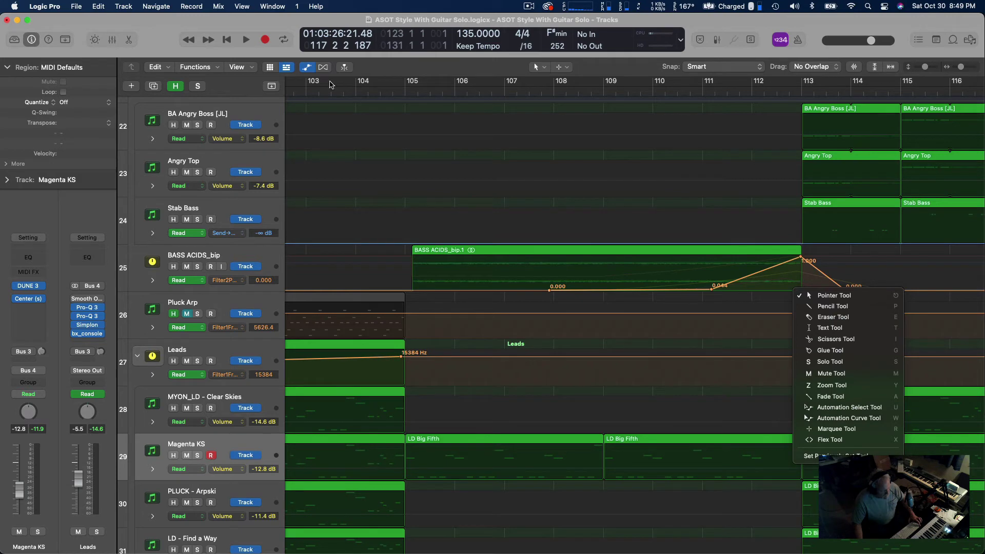
key(Escape)
key(t)
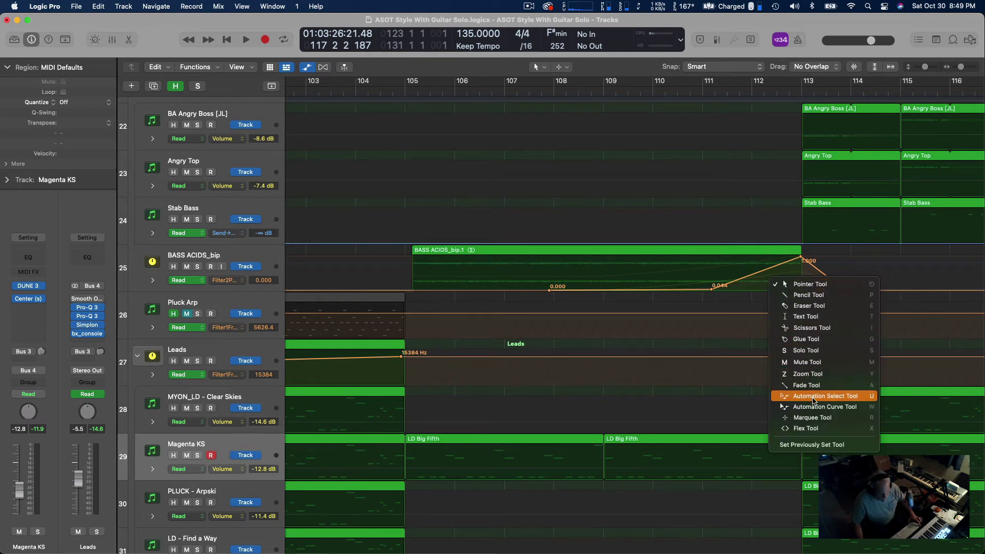
click(812, 407)
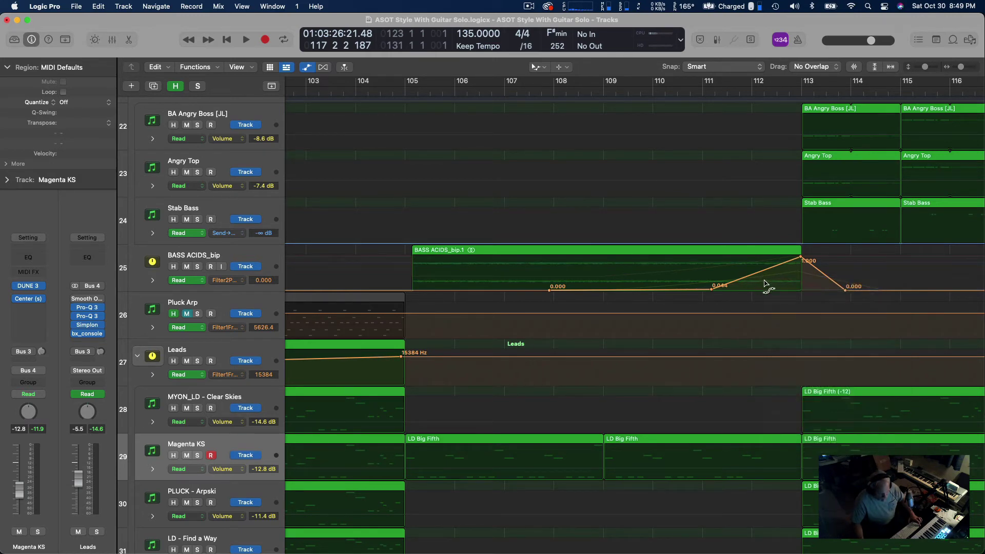
drag(765, 285, 733, 295)
click(701, 92)
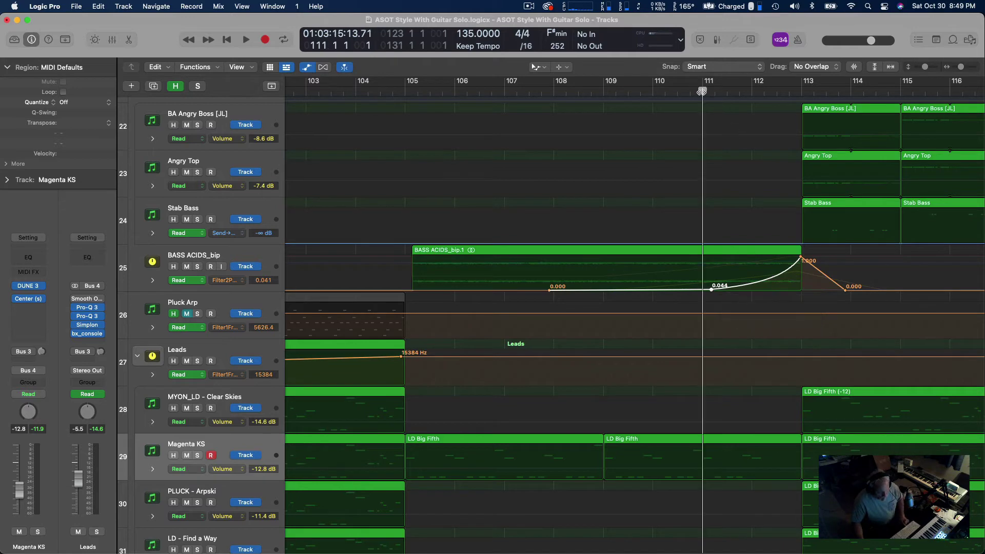
key(space)
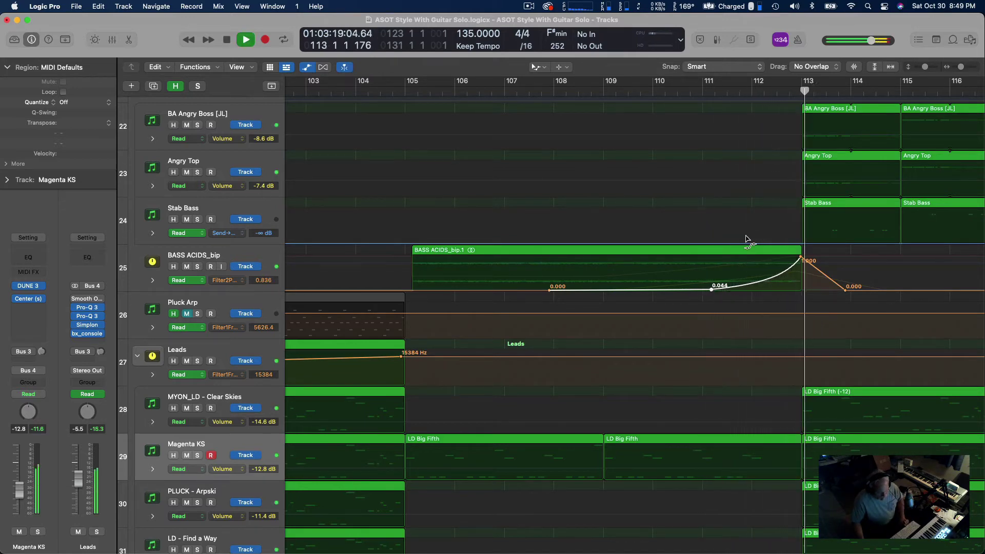
key(space)
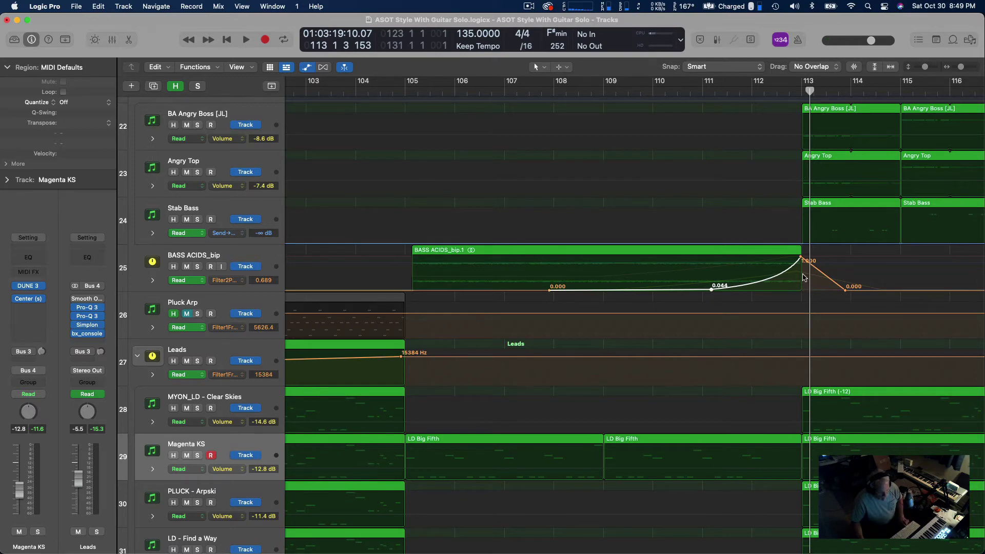
Try shortening the end of the BASS ACIDS_bip.1 region to about beat 4 of bar 112 and play from about bar 111
drag(800, 251, 789, 251)
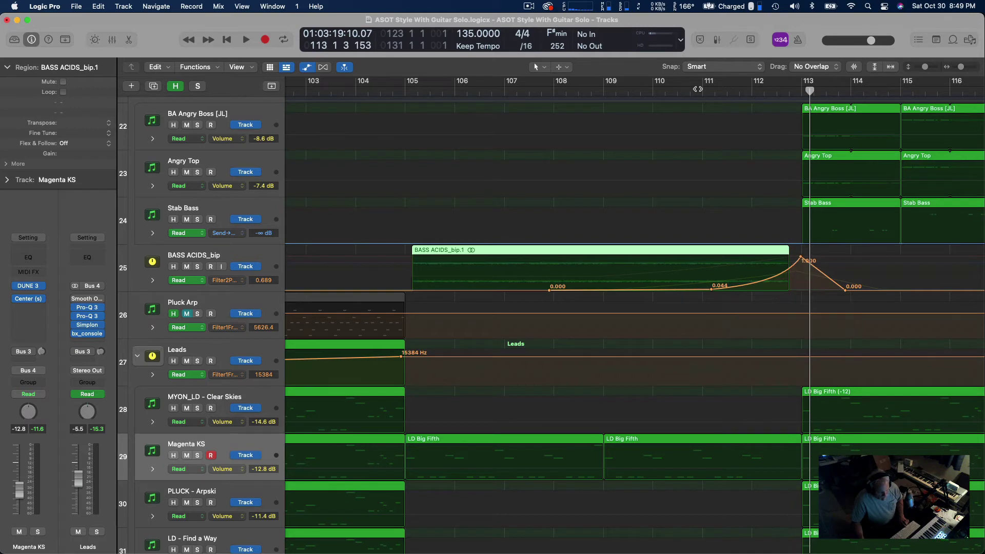
click(699, 88)
key(space)
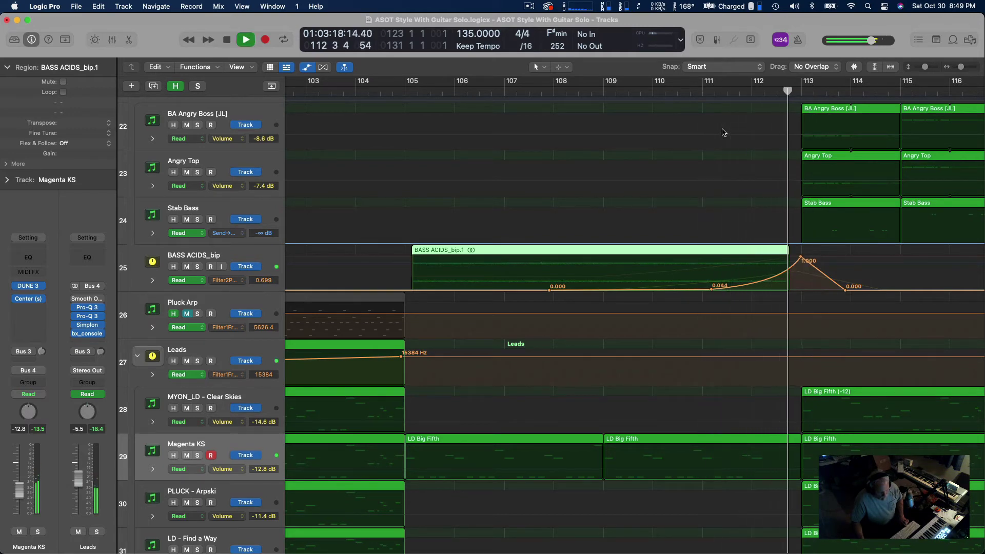
key(space)
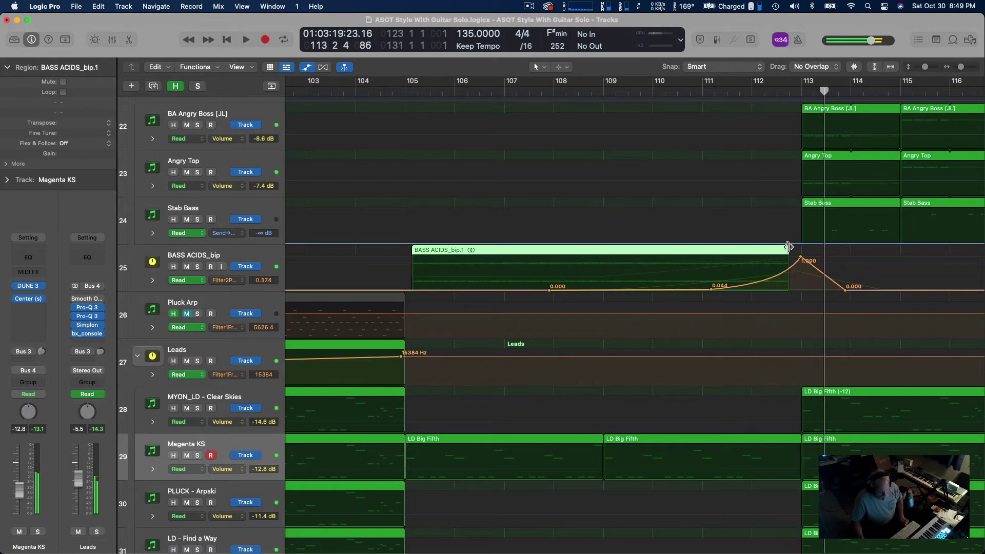
Move the 1.000 Filter 2 Peak point back to the shortened region's end, at position 112 3 4 125
drag(800, 259, 788, 259)
click(789, 257)
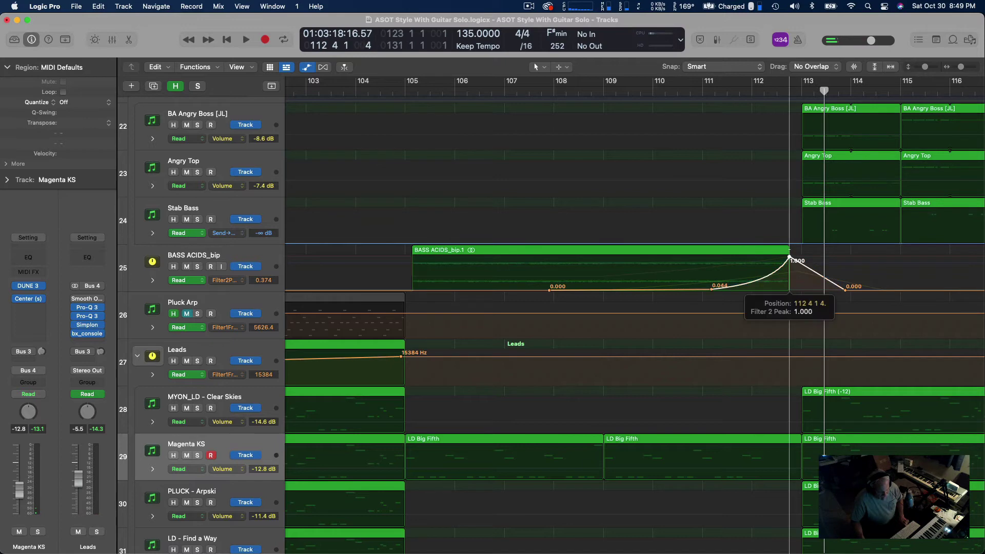
click(789, 257)
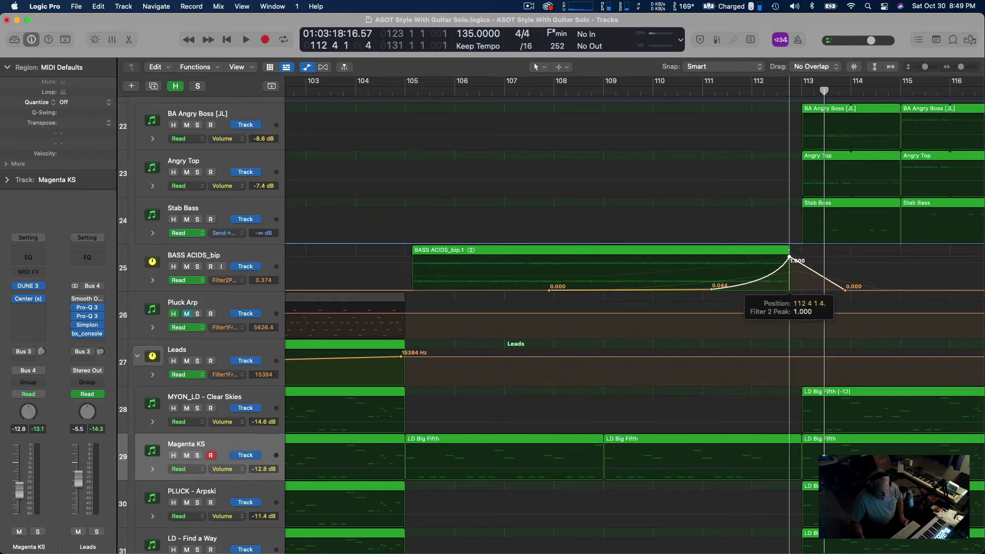
click(789, 257)
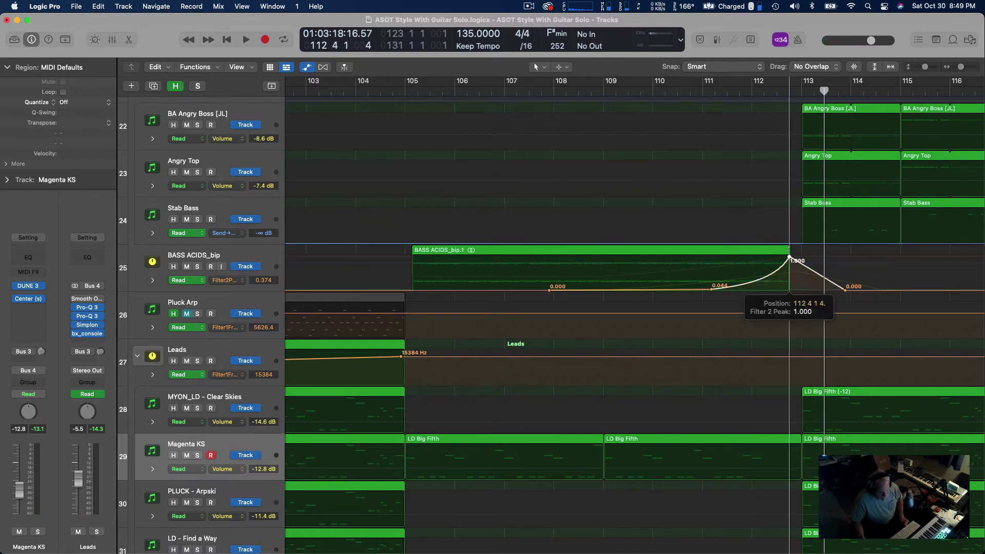
double_click(788, 257)
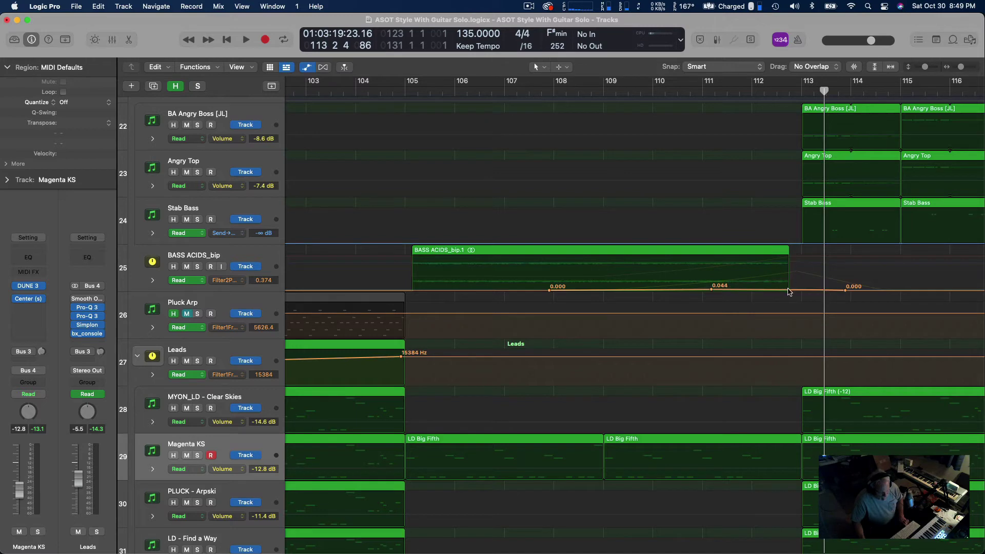
key(super+z)
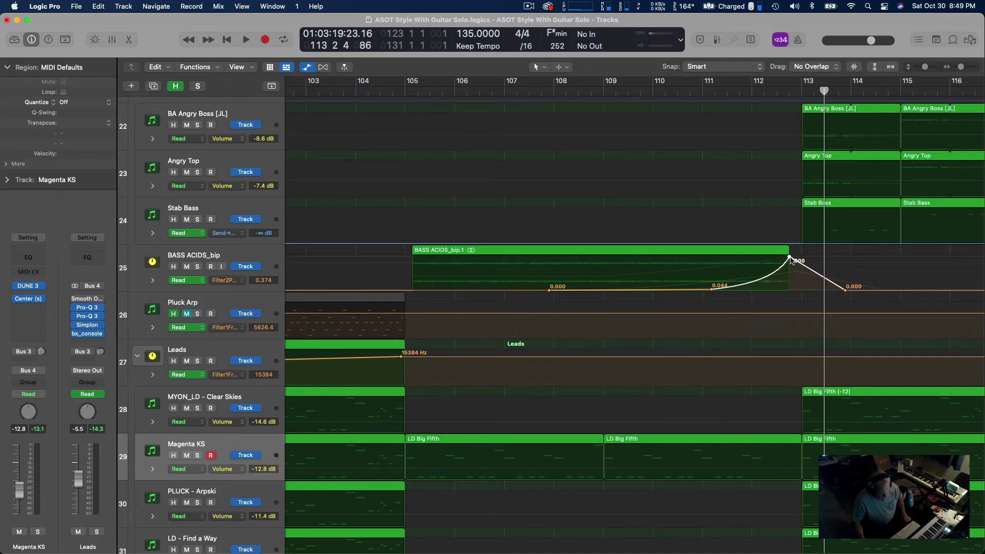
click(789, 257)
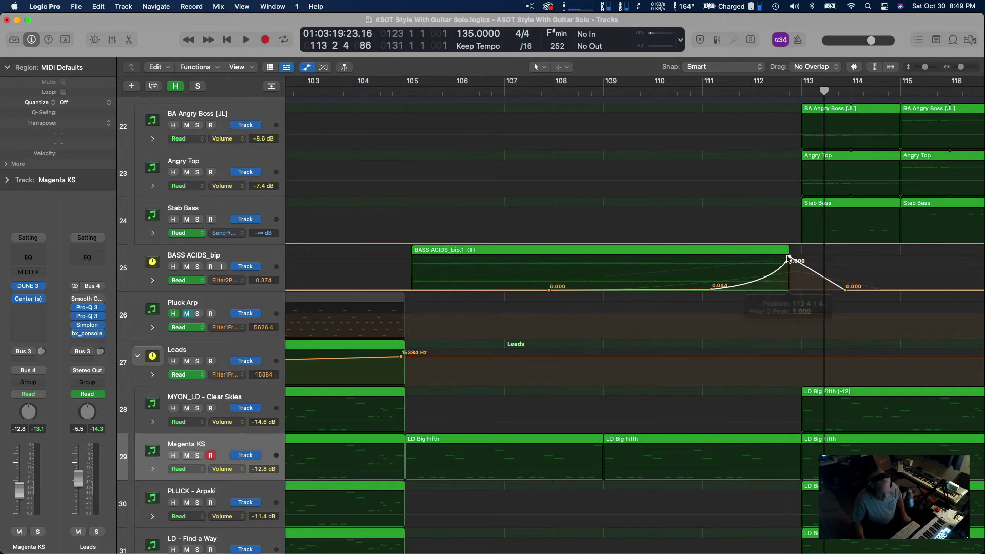
mouse_move(789, 256)
mouse_down()
mouse_move(776, 257)
mouse_move(787, 257)
mouse_up()
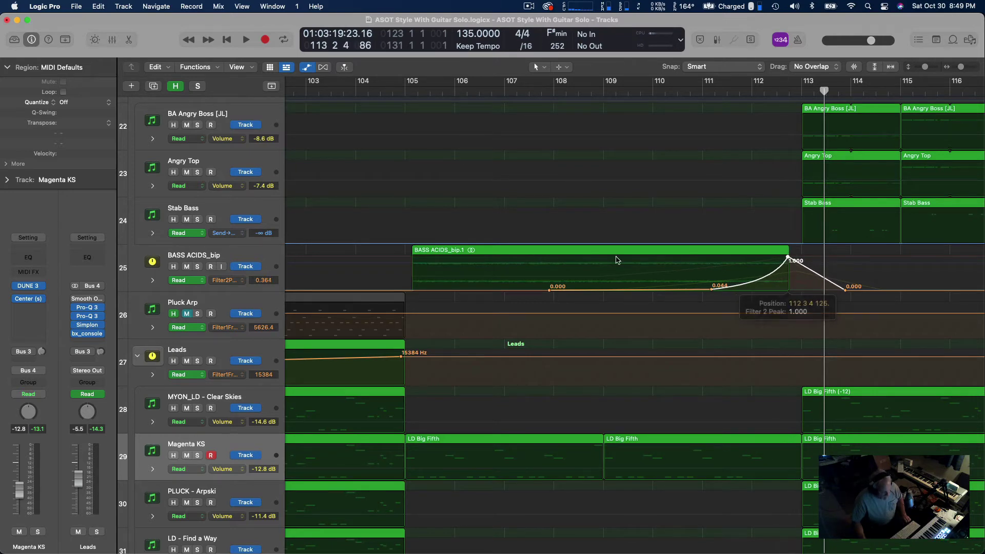
Display the Simplon Filter 2 Freq automation on BASS ACIDS_bip and raise its peak point to 26173 Hz at the region's end
click(243, 283)
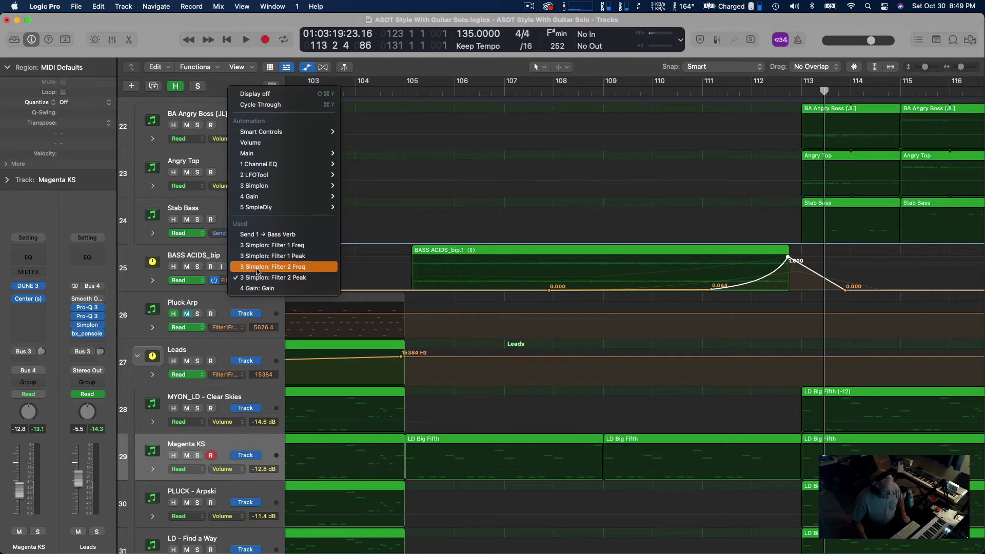
click(324, 267)
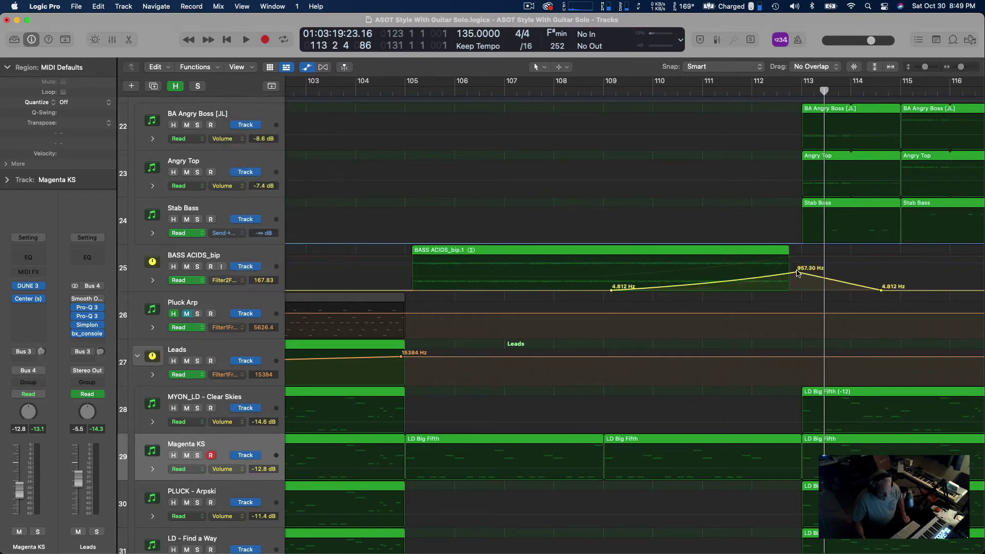
drag(798, 272, 787, 261)
Bend the rising Filter 2 Freq ramp into a late upward curve with the Automation Curve Tool and play it from about bar 109
key(t)
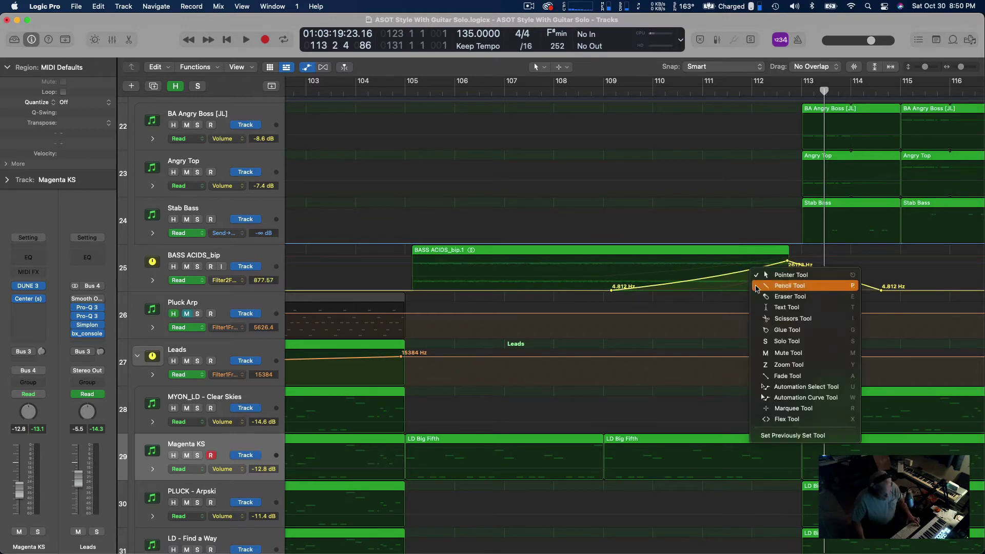
click(800, 397)
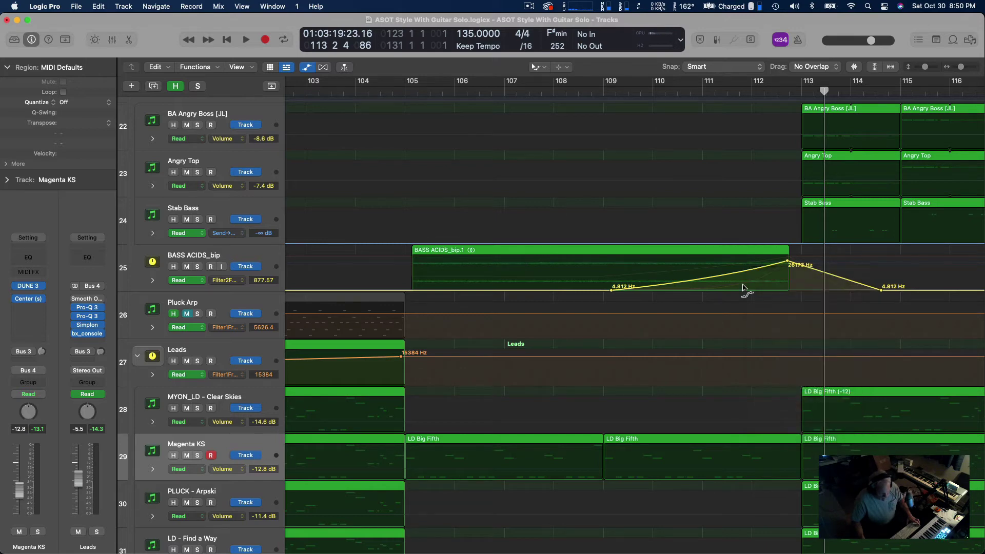
drag(753, 277, 730, 280)
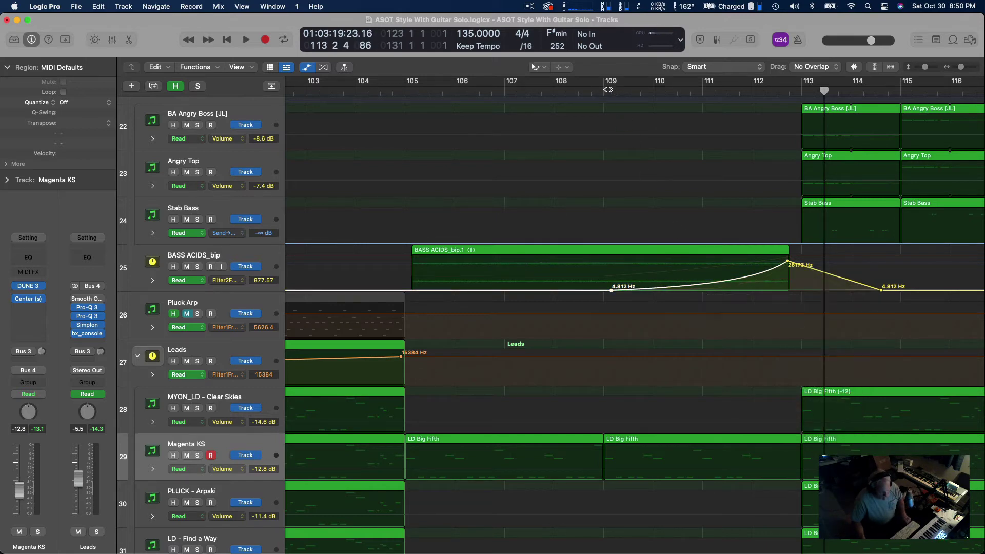
click(604, 90)
key(space)
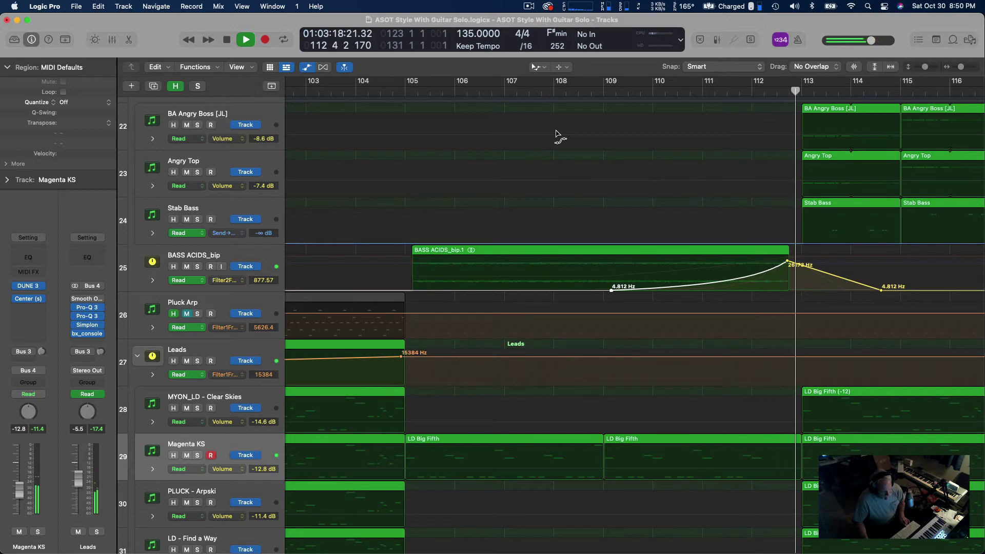
key(space)
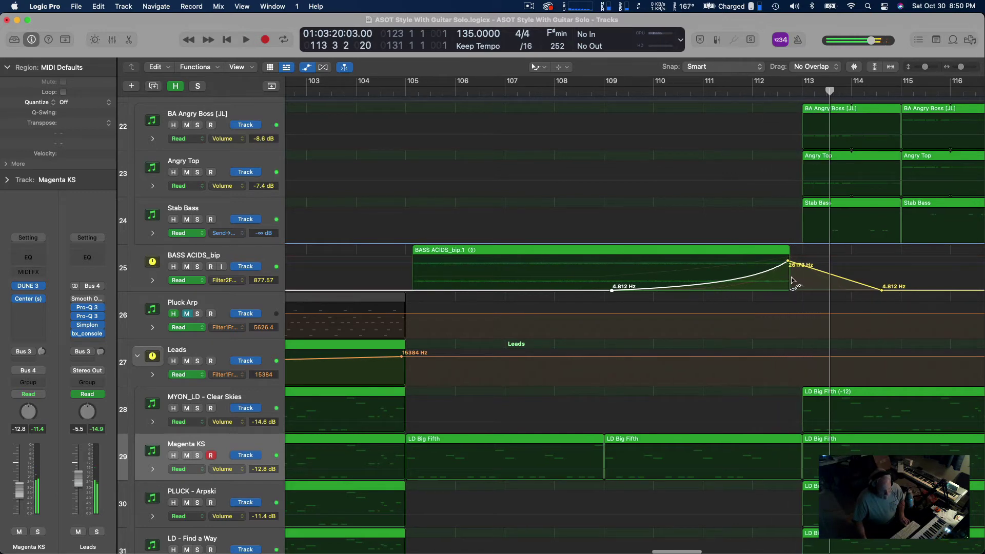
Replay the acid bass build briefly from about bar 109
scroll(799, 277, left, 1)
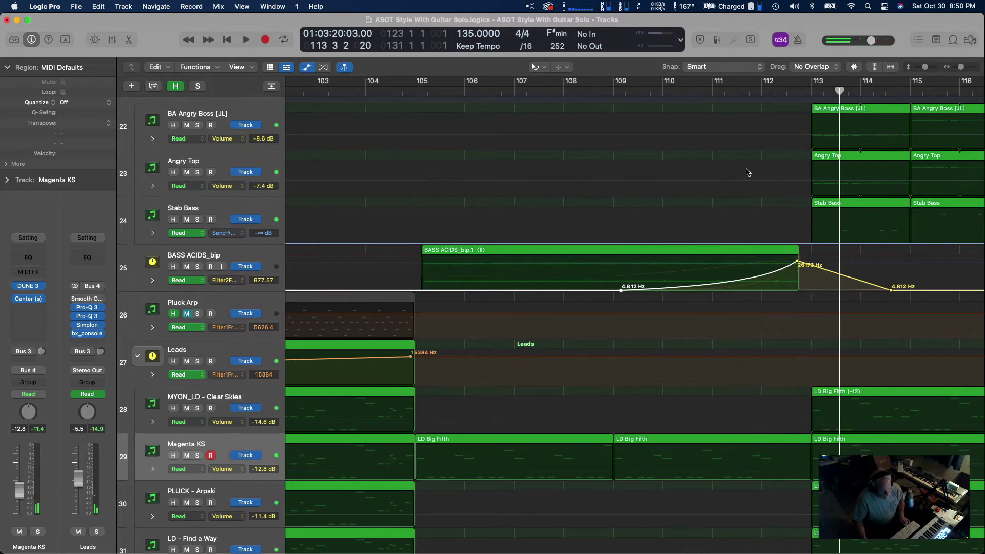
click(613, 90)
key(space)
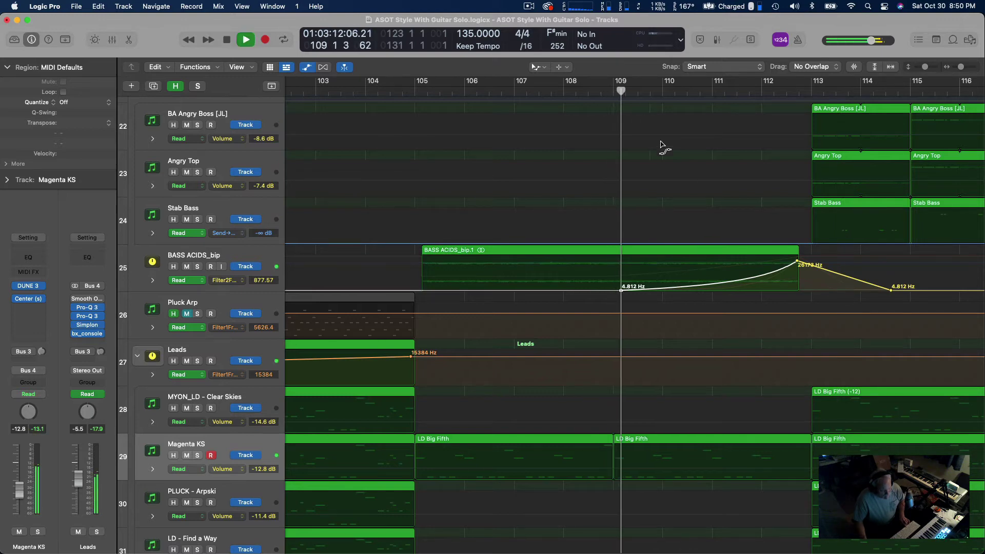
key(space)
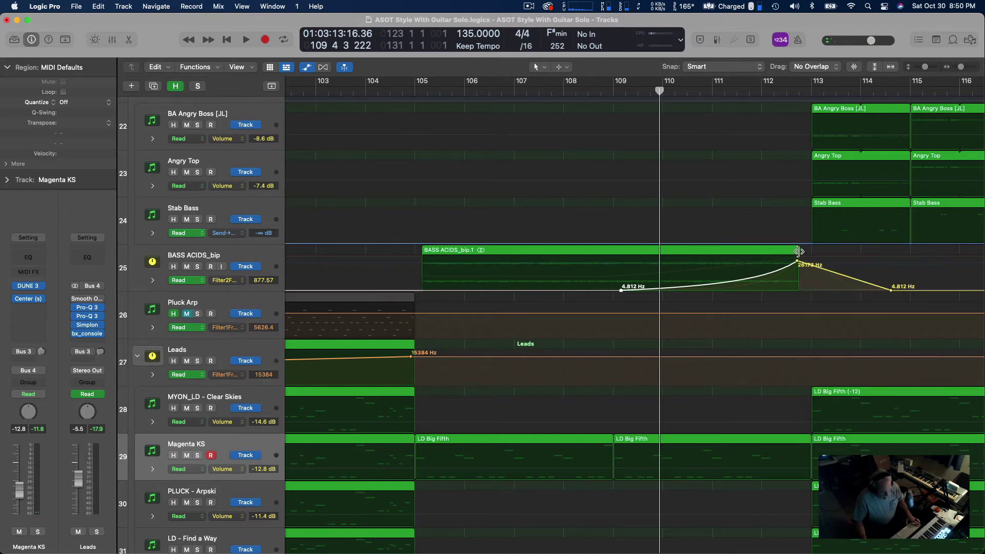
Extend BASS ACIDS_bip.1 to bar 113 and align the Filter 2 Freq, Filter 2 Peak, Bass Verb send and Filter 1 Freq peak points there
mouse_move(798, 251)
mouse_down()
mouse_move(812, 252)
mouse_move(798, 263)
mouse_move(810, 261)
mouse_up()
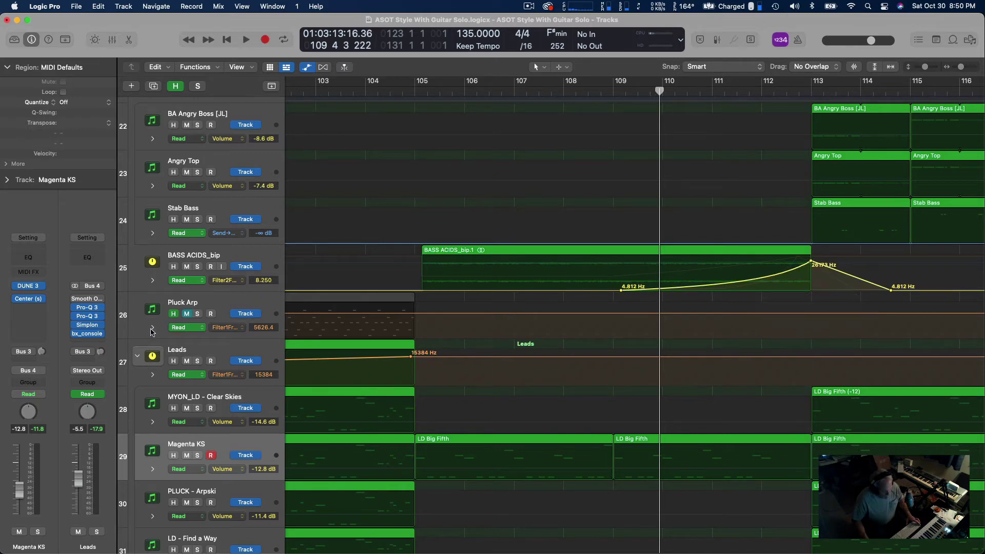
click(153, 281)
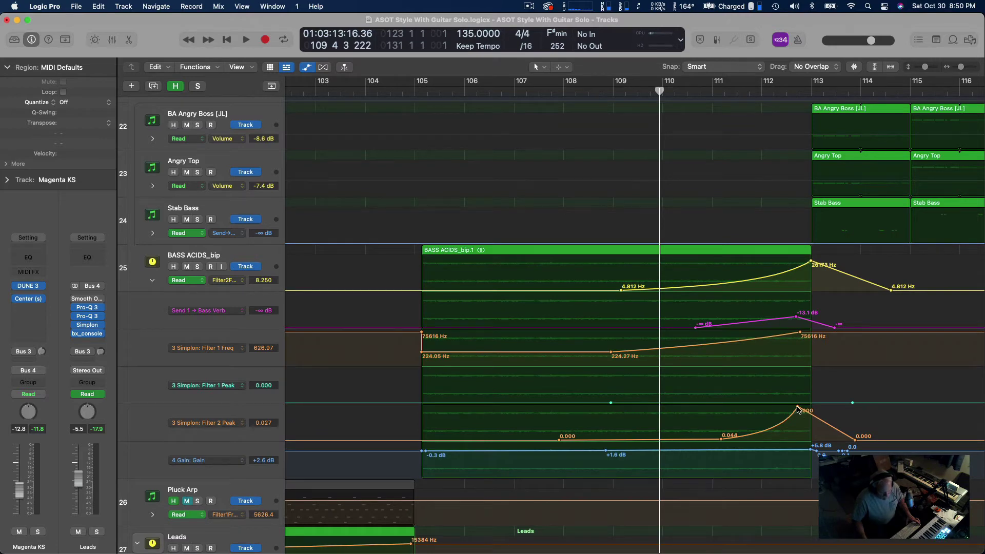
drag(798, 408, 810, 409)
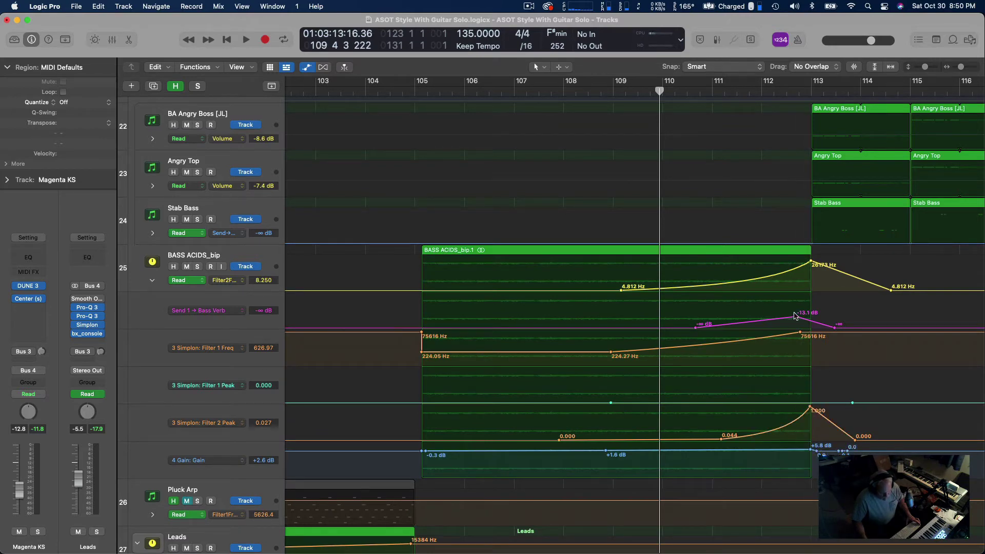
drag(795, 317, 811, 317)
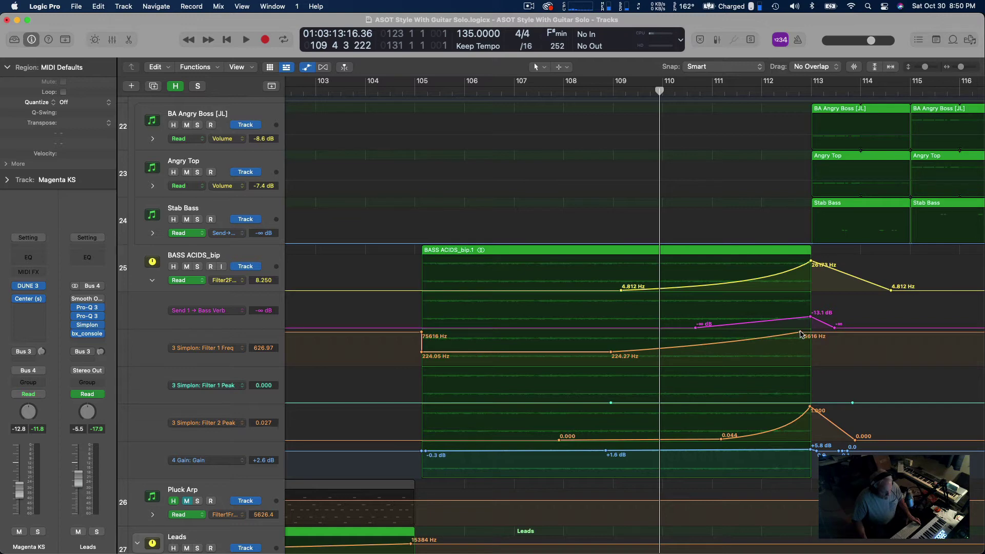
click(810, 332)
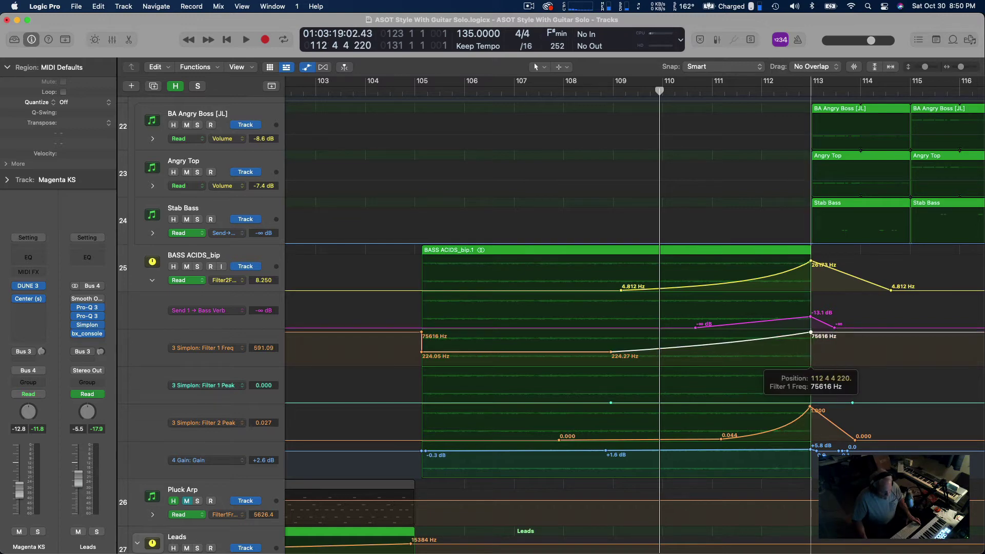
Play the realigned filter and reverb automation from about bar 109 to check the transition
click(719, 127)
click(610, 90)
key(space)
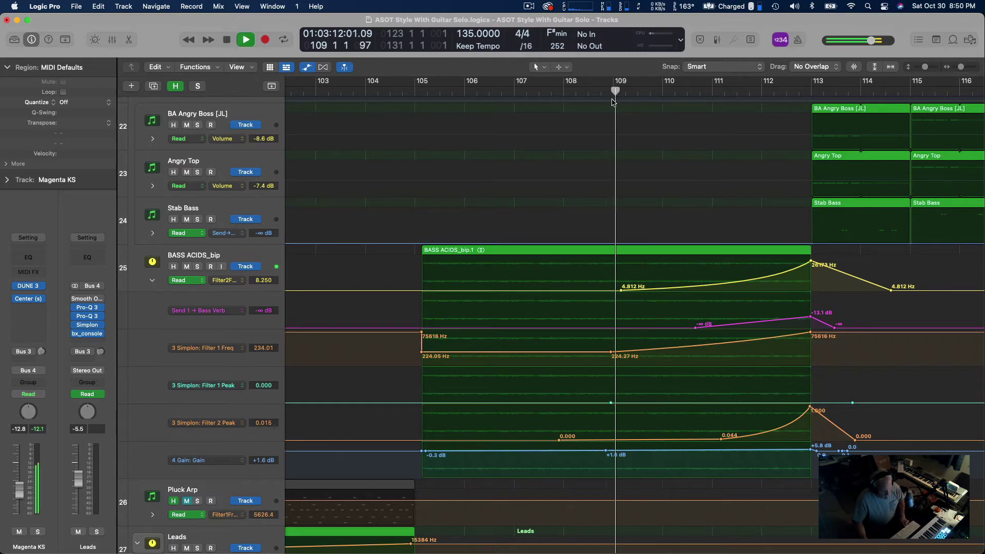
Play the breakdown from bar 105 and reshape the Bass Verb send to peak at +6.0 dB and reach −∞ at about 114 2 2
click(416, 91)
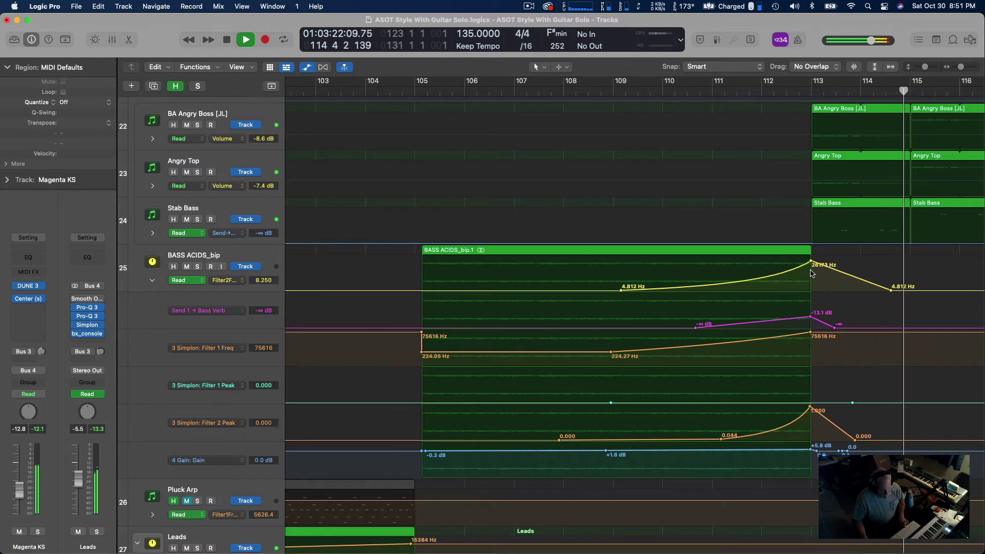
key(space)
scroll(334, 307, left, 10)
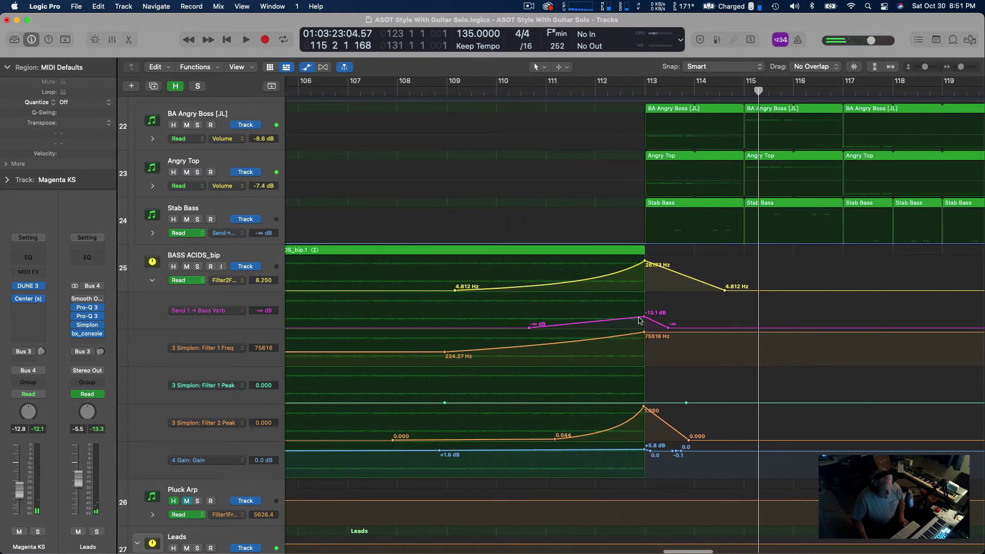
drag(645, 318, 711, 330)
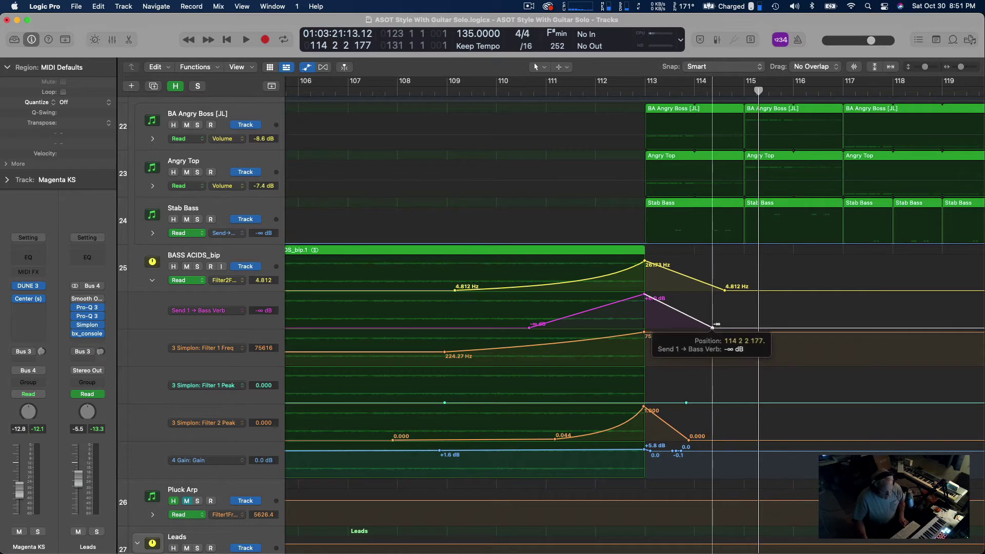
Solo BASS ACIDS_bip and play its reverb send swell from about bar 111 into bar 113
click(544, 91)
key(space)
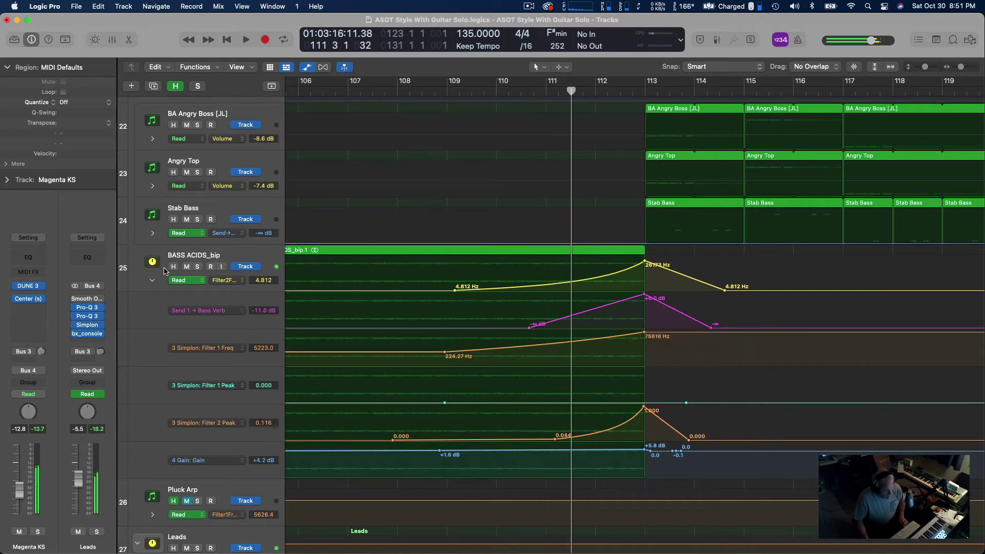
click(198, 267)
key(space)
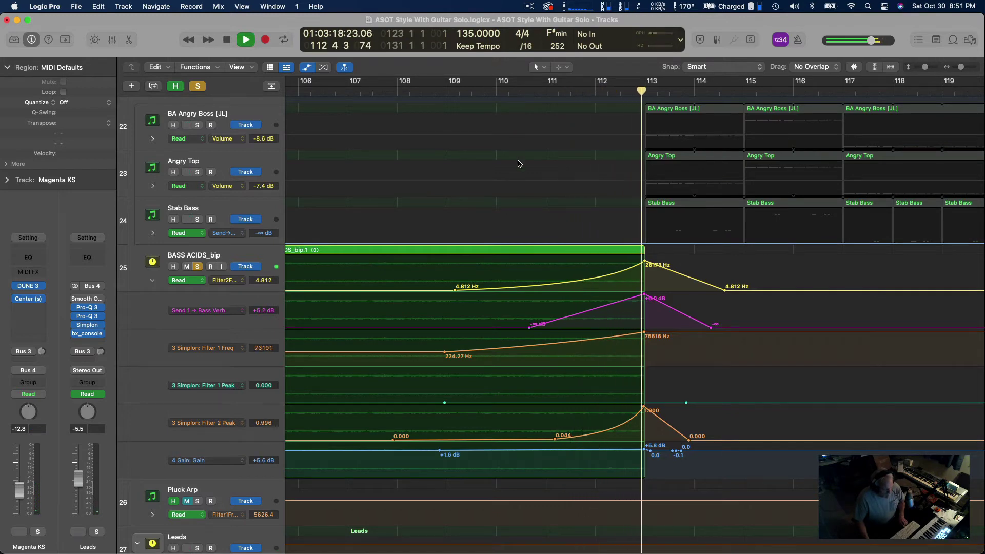
key(space)
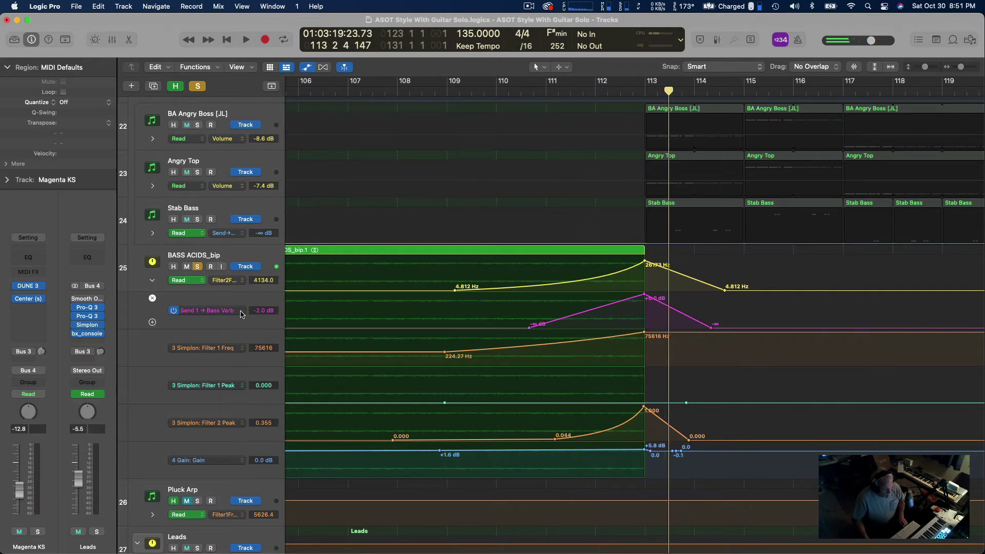
Replay the soloed acid bass transition from about bar 111 and take BASS ACIDS_bip out of solo
click(242, 311)
click(241, 311)
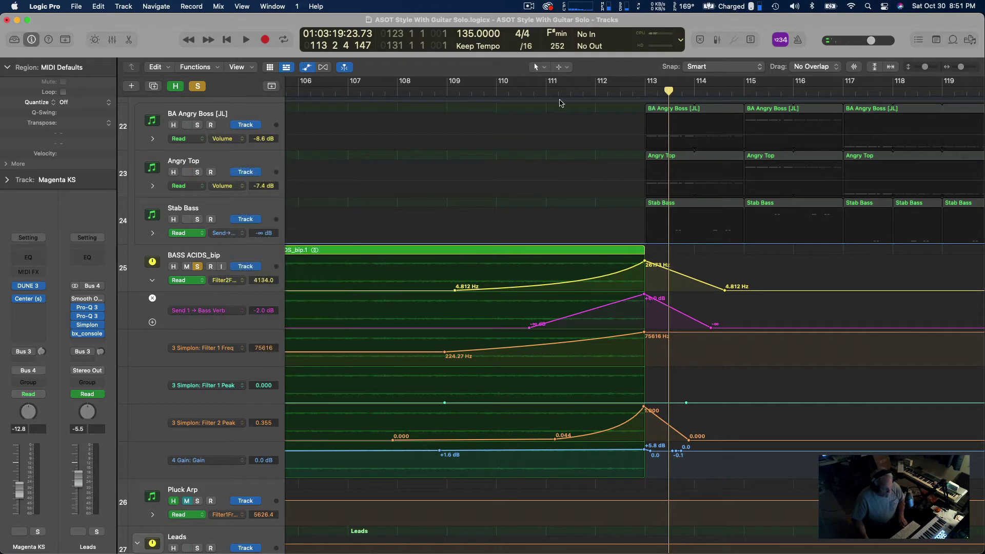
click(544, 92)
key(space)
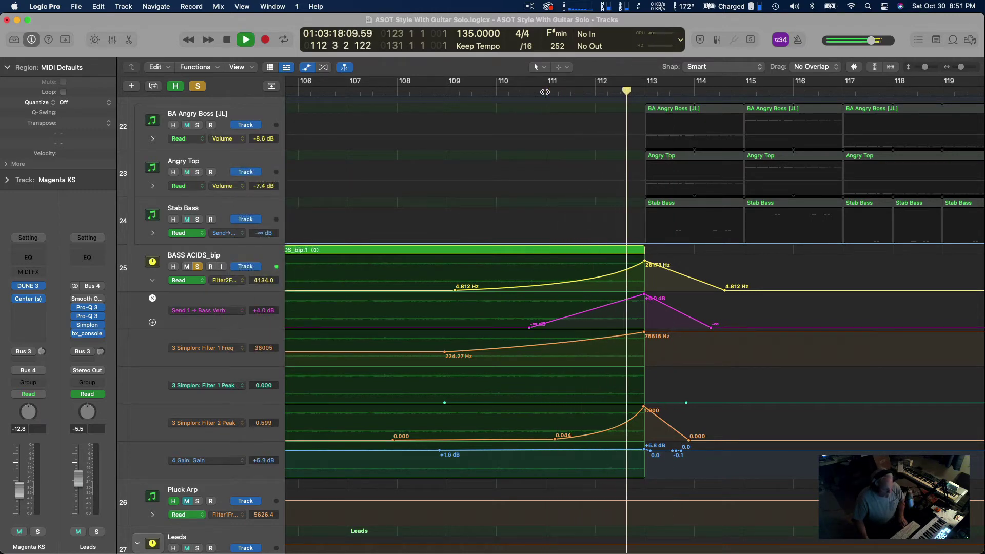
key(space)
key(s)
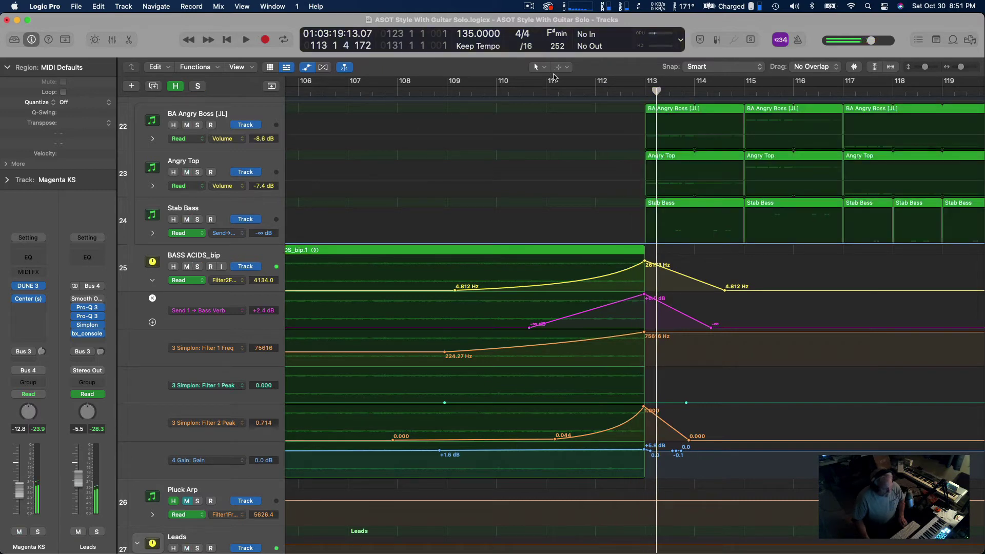
Play the full mix from about bar 111 through bar 113 to check the transition
click(550, 90)
key(space)
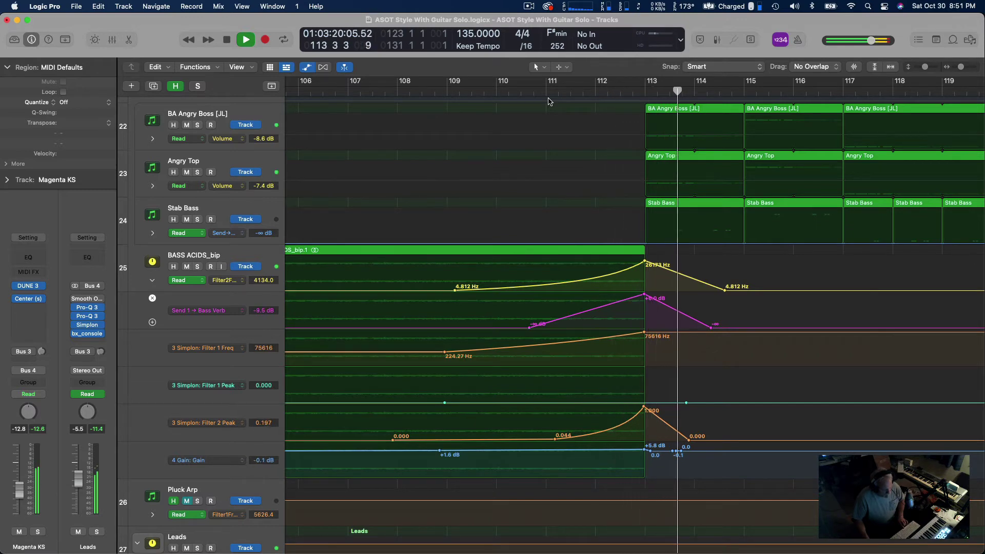
key(space)
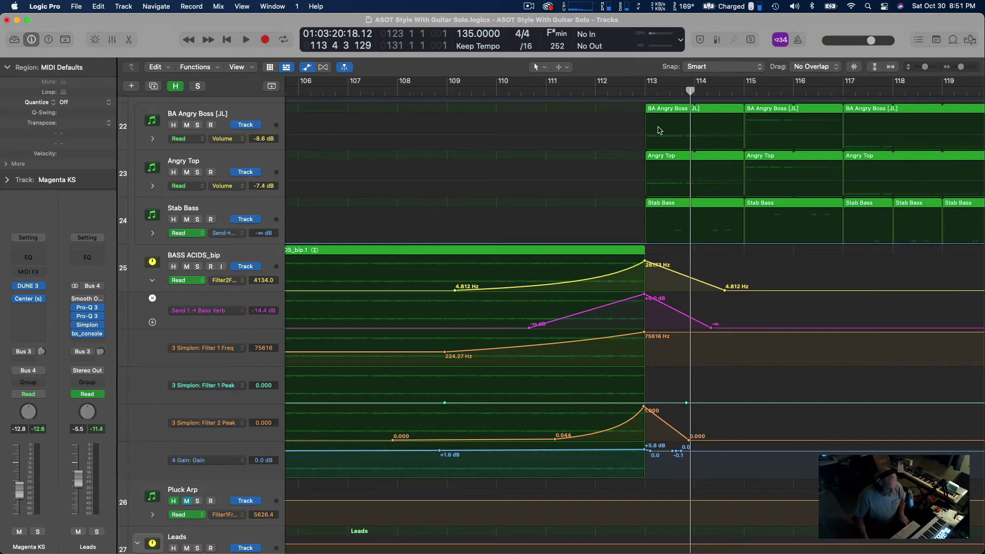
Show the whole arrangement with track automation hidden and play it briefly from bar 105
scroll(659, 131, left, 5)
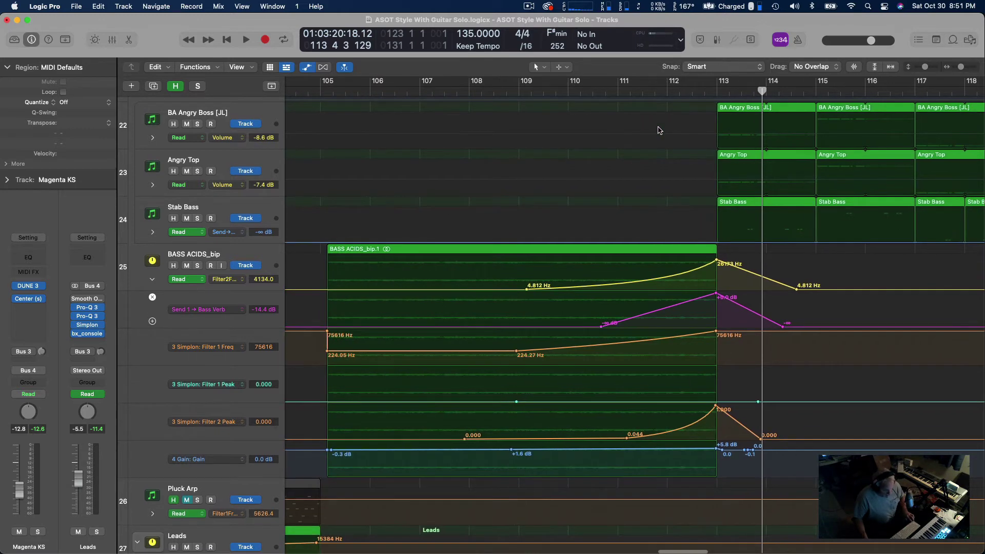
key(z)
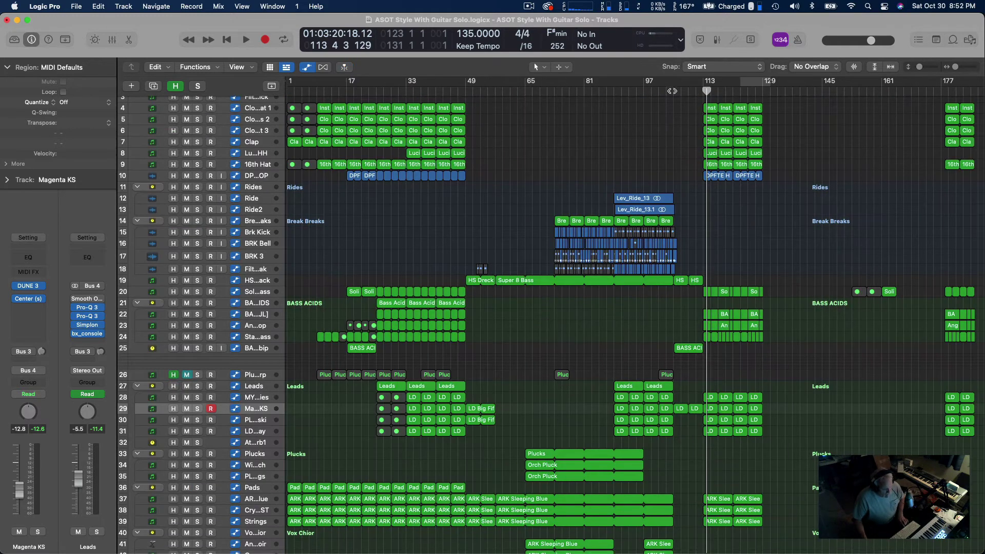
key(a)
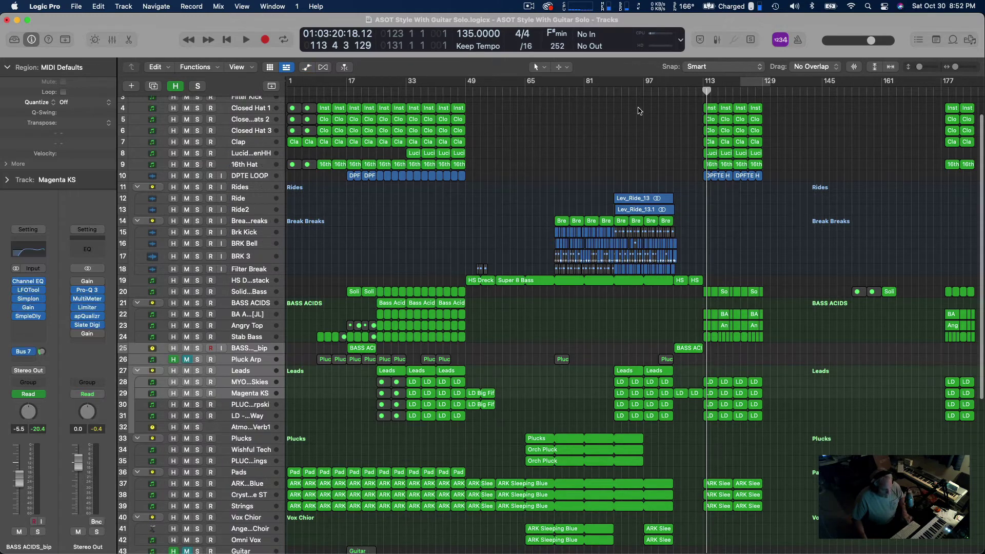
click(672, 93)
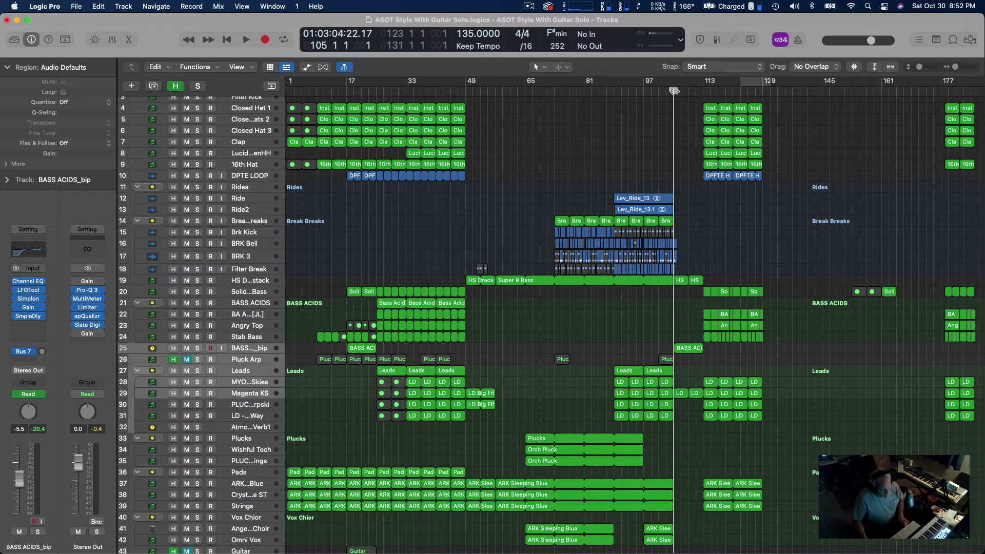
key(space)
key(space)
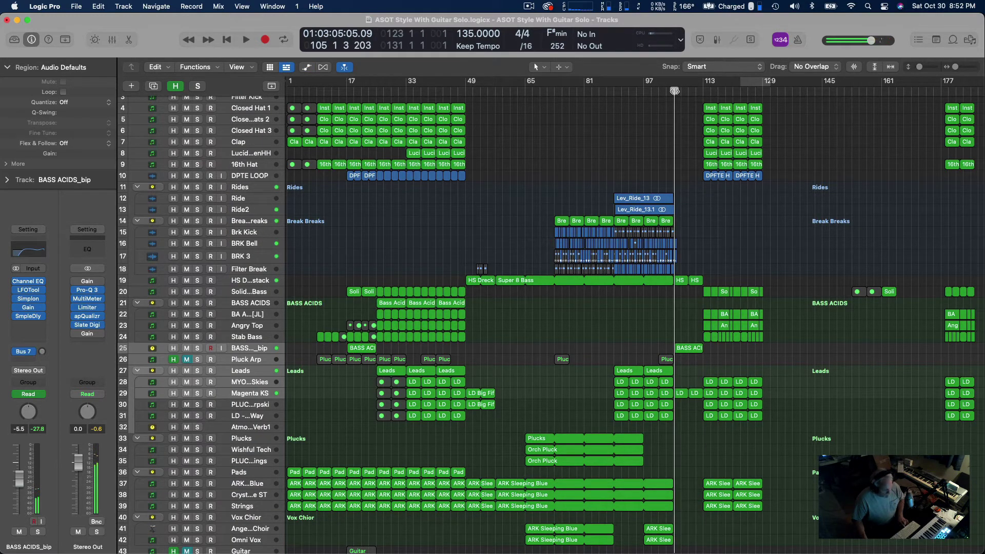
Create one audio track below Ride2 with Input 1 and Output 1 + 2, and name it Snare
scroll(460, 309, down, 3)
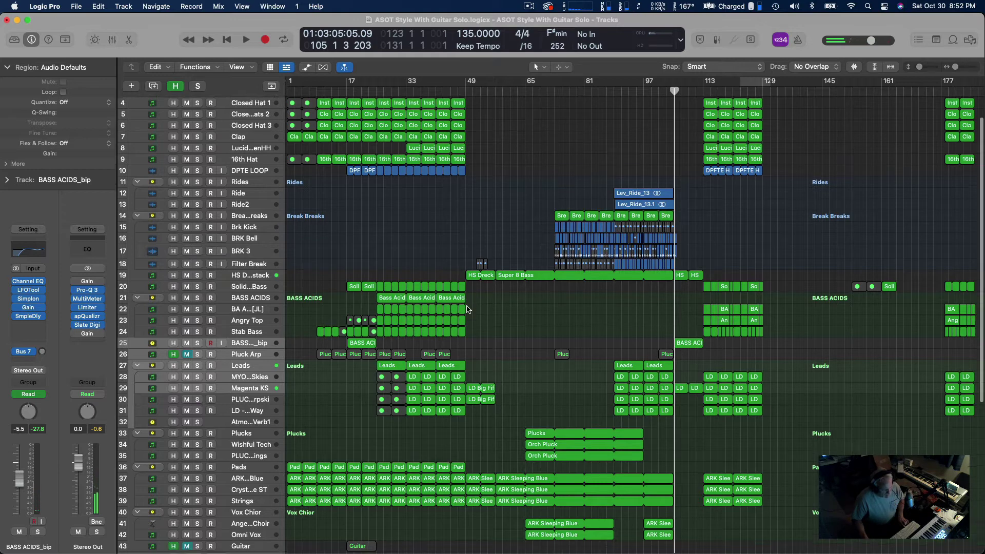
scroll(298, 230, up, 4)
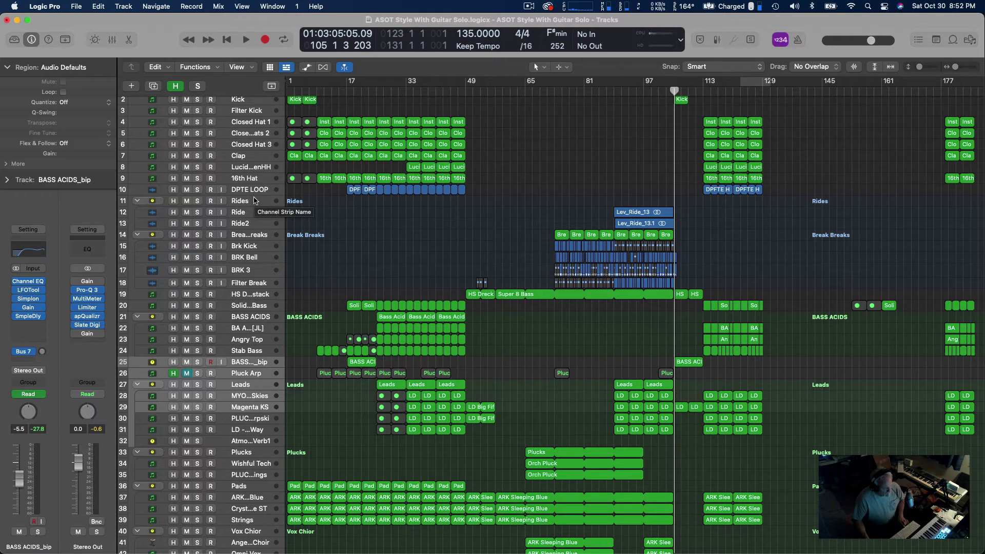
click(253, 225)
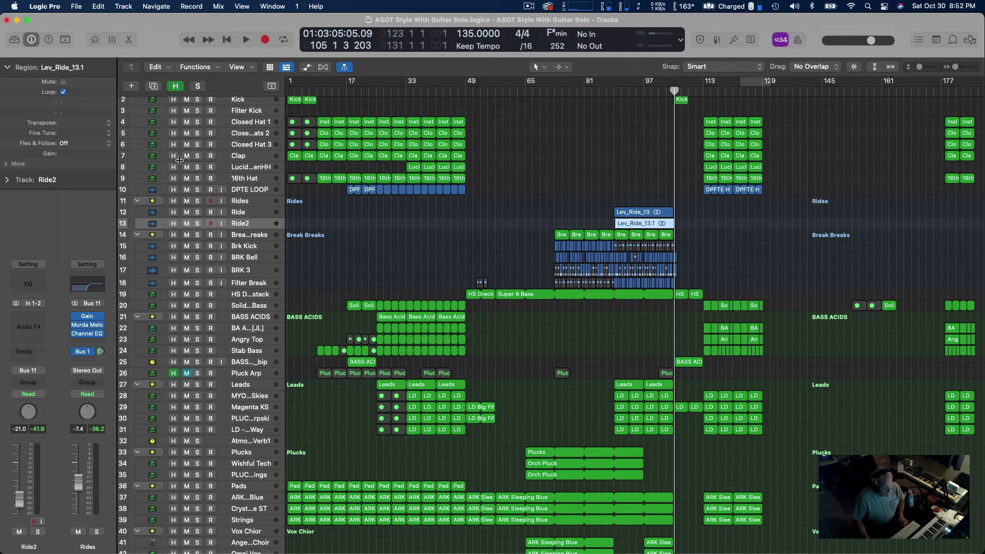
click(132, 88)
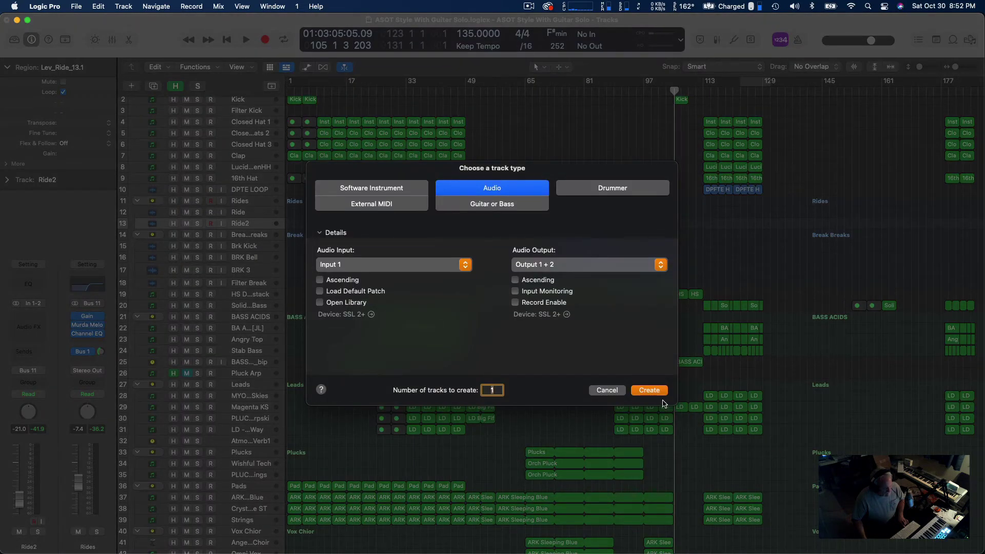
click(649, 390)
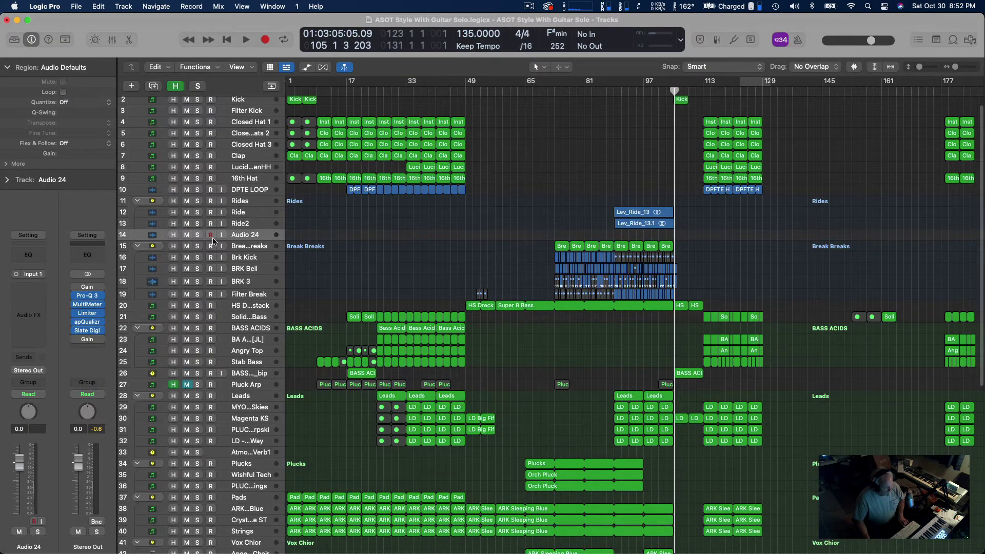
double_click(245, 236)
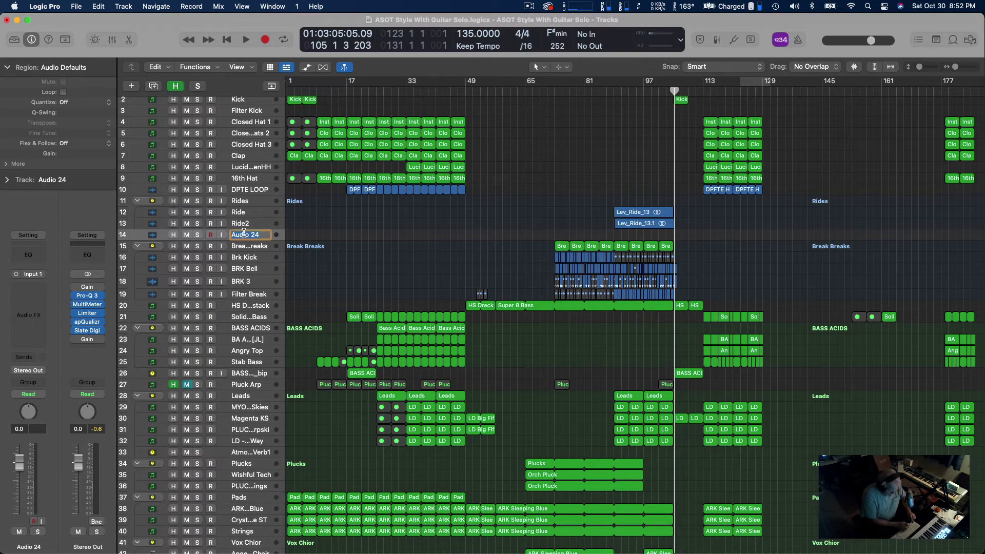
text(Snare)
key(Return)
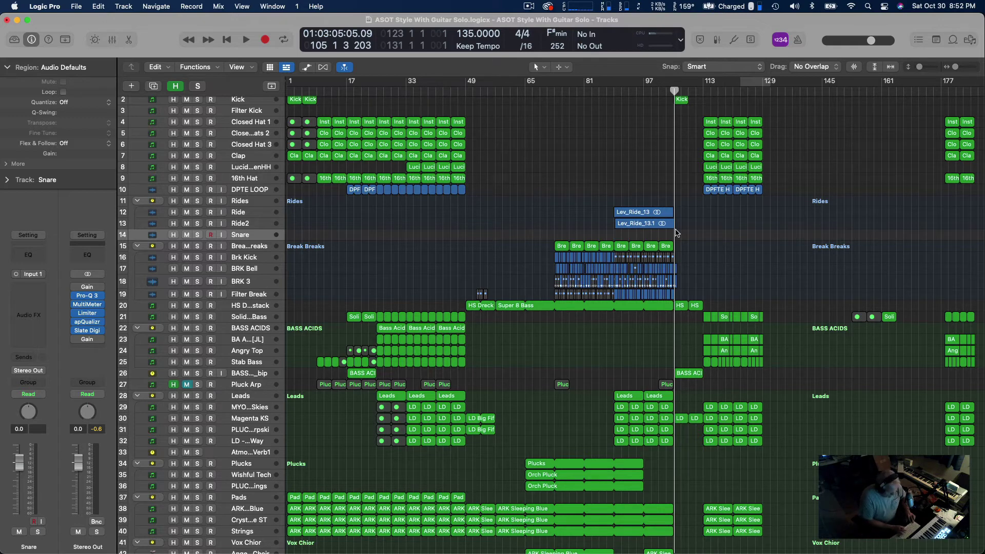
Start an audio file import and browse the Black Octopus Sound - Leviathan library to Drums - Snare & Claps > Snares
key(shift+super+i)
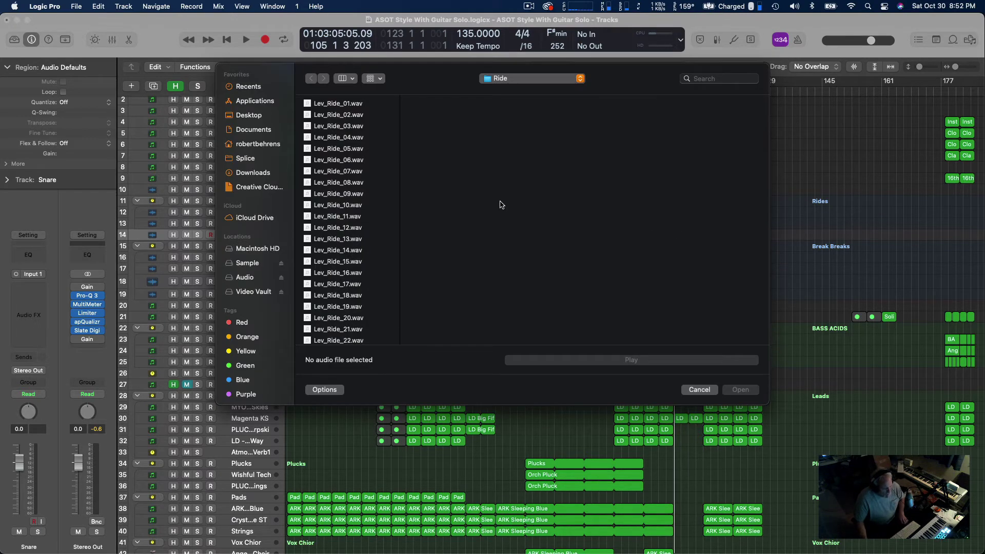
click(541, 77)
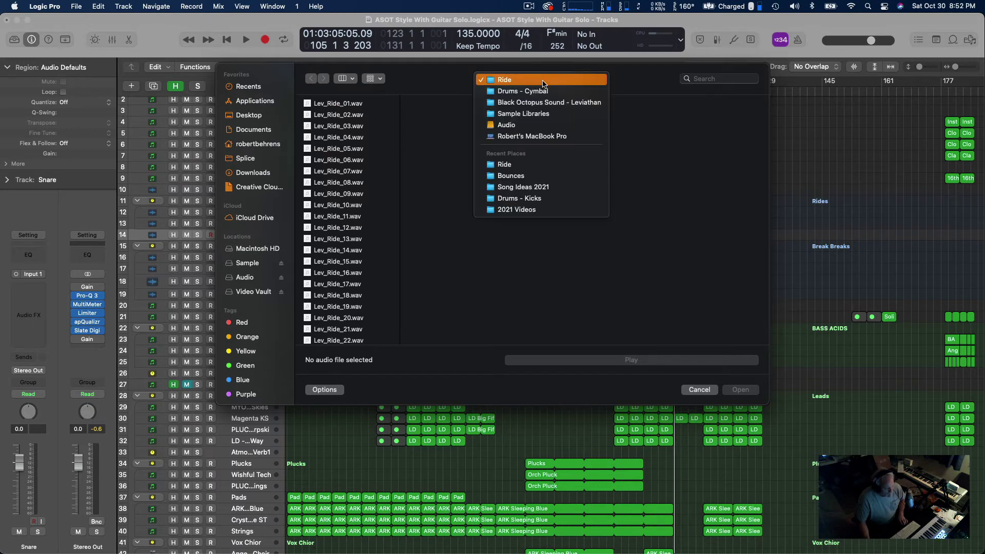
click(546, 103)
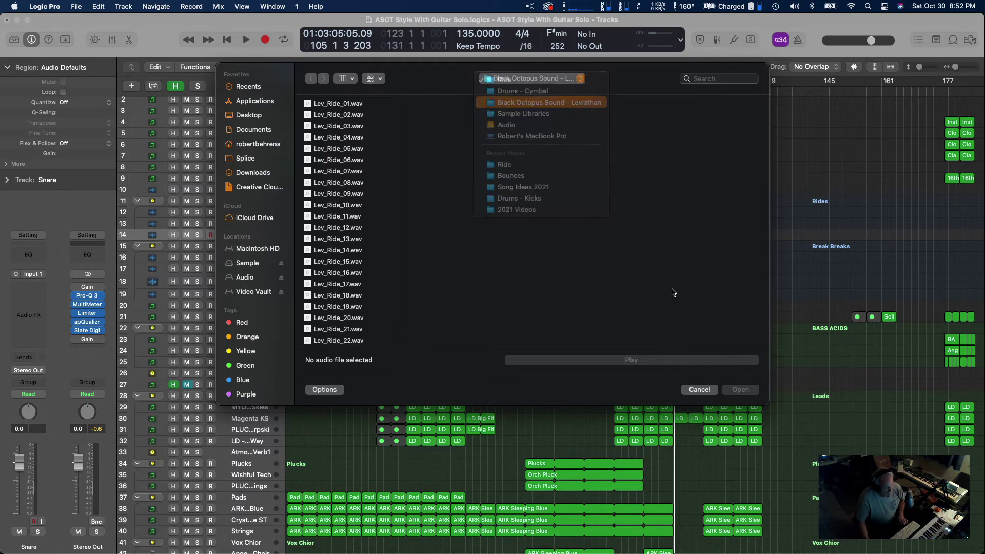
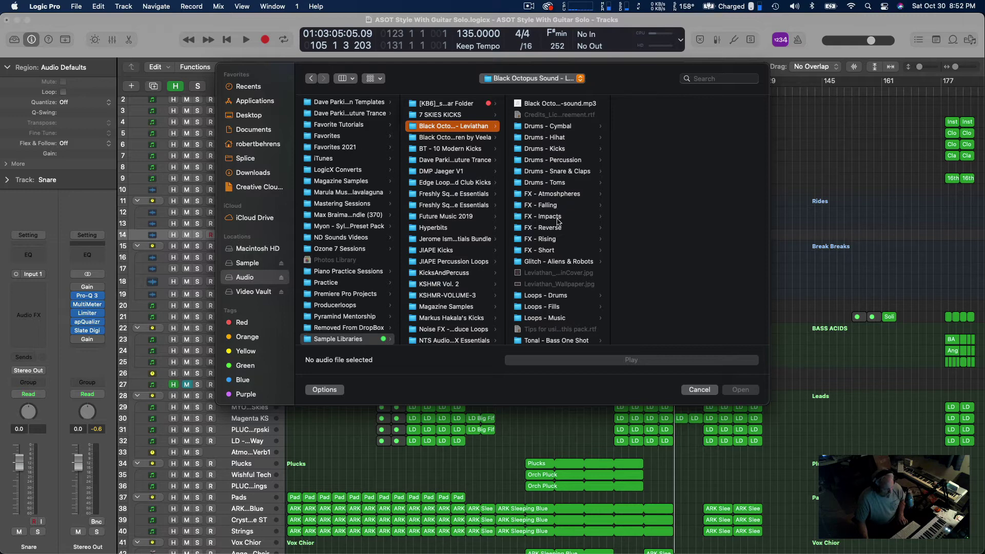
click(553, 172)
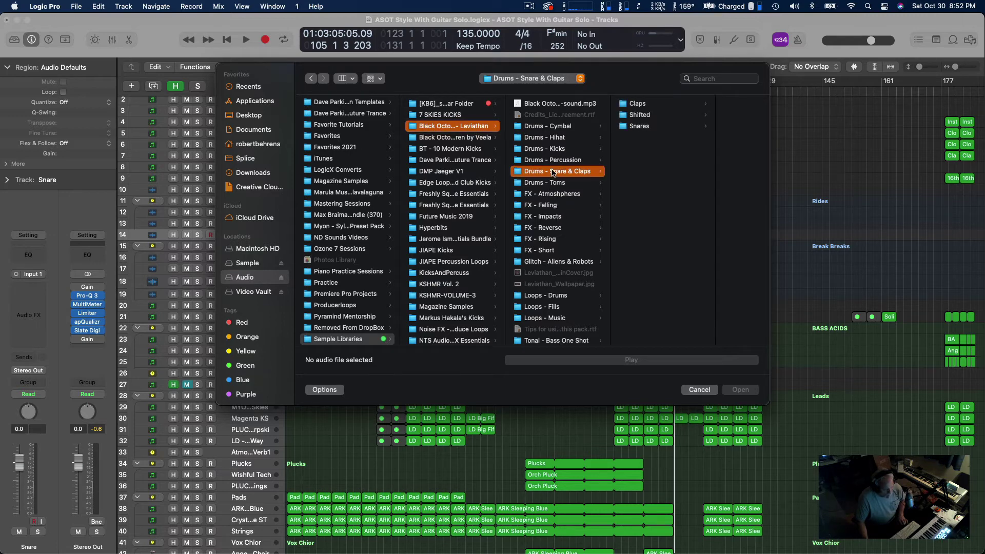
click(634, 129)
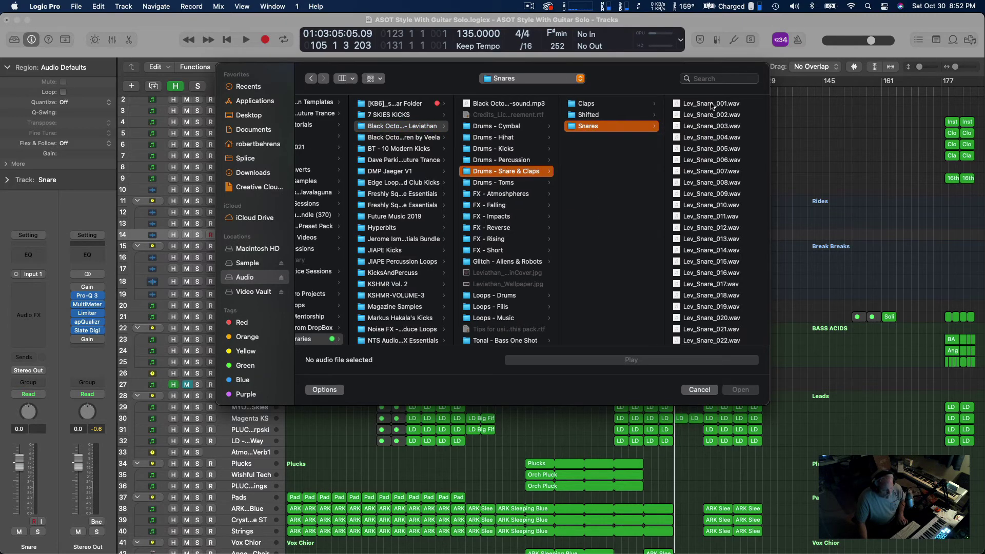
Audition the snare samples in the Snares folder from Lev_Snare_001.wav through Lev_Snare_008.wav
click(712, 104)
key(space)
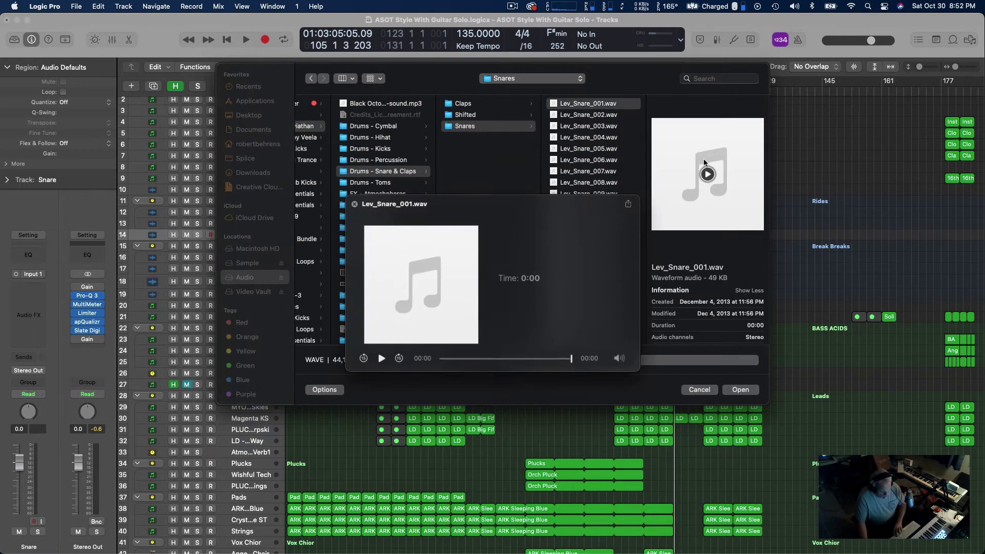
key(Down)
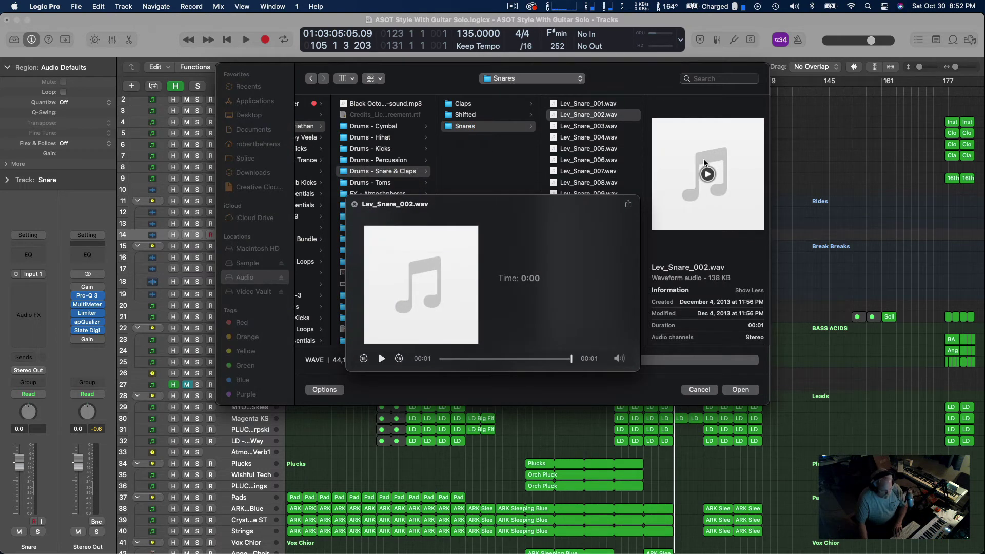
key(Down)
key(Down)
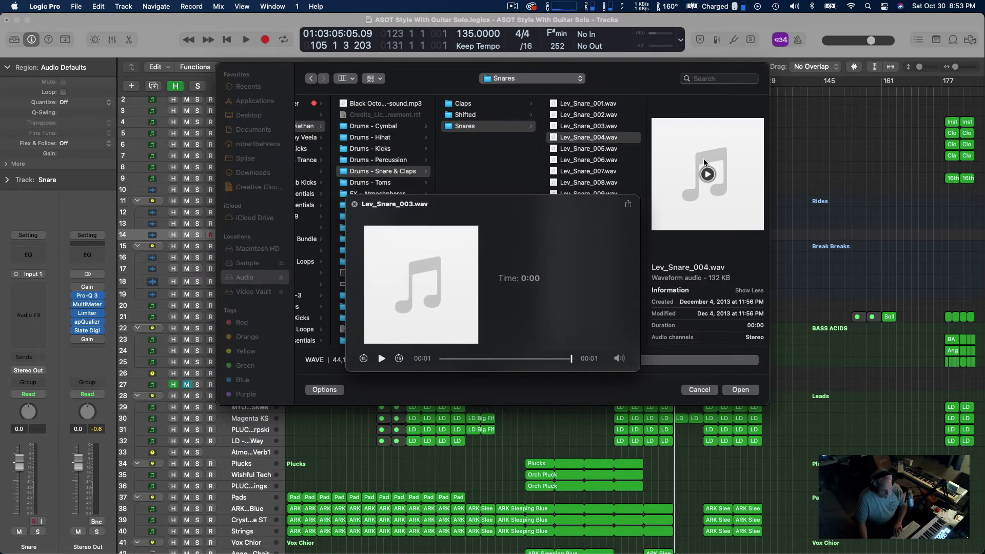
key(Down)
key(Down)
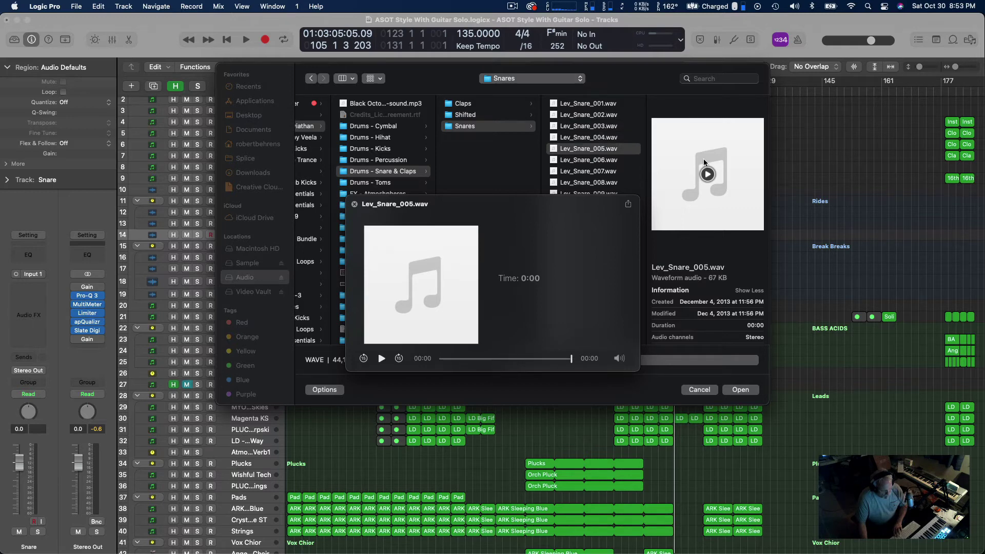
key(Down)
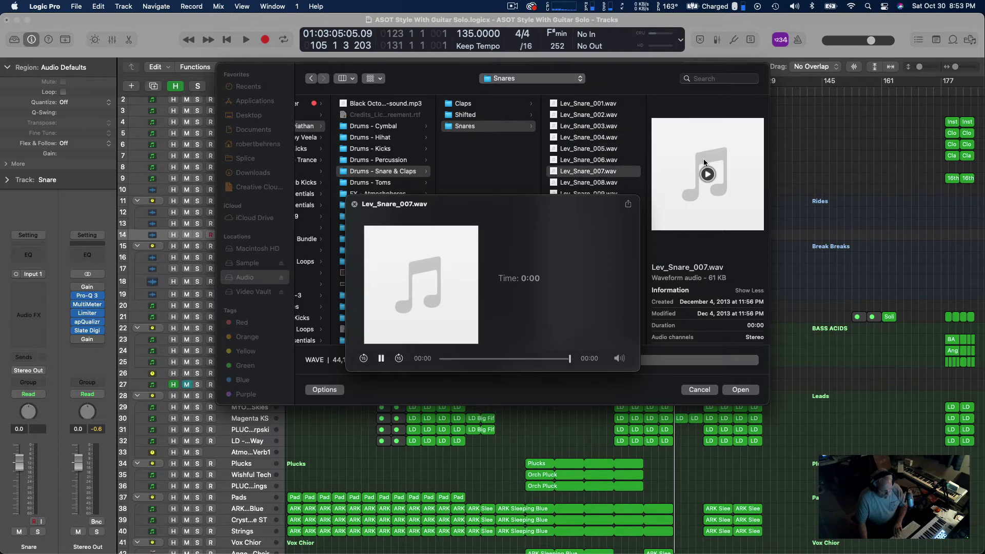
key(Down)
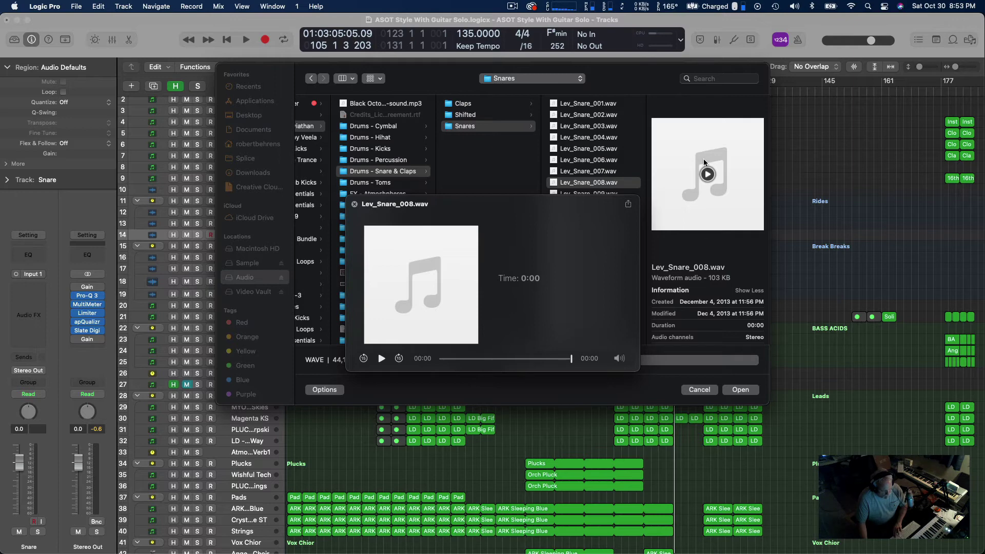
Re-audition the earlier snare samples back to Lev_Snare_002.wav and import that file onto the Snare track
key(Up)
key(Up)
key(Up)
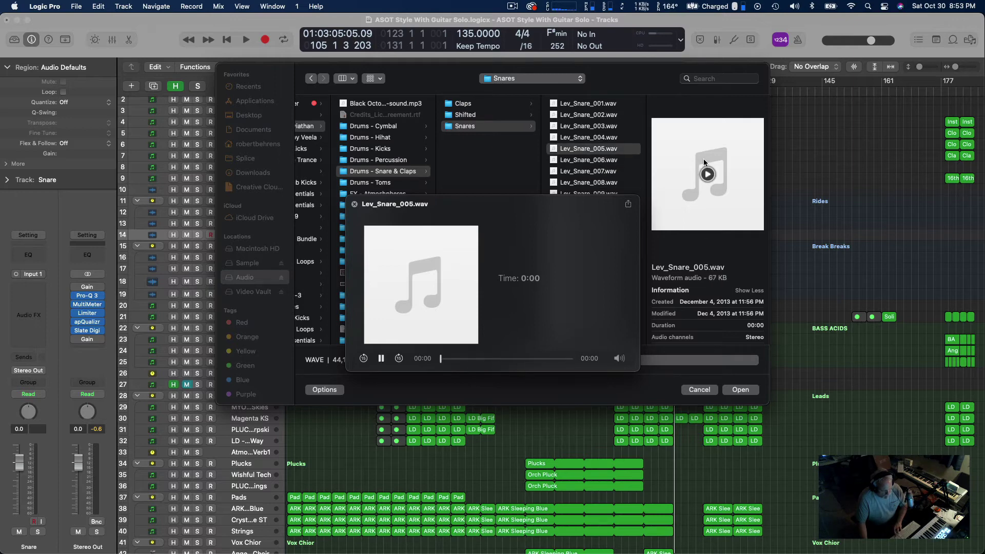
key(Up)
key(Up)
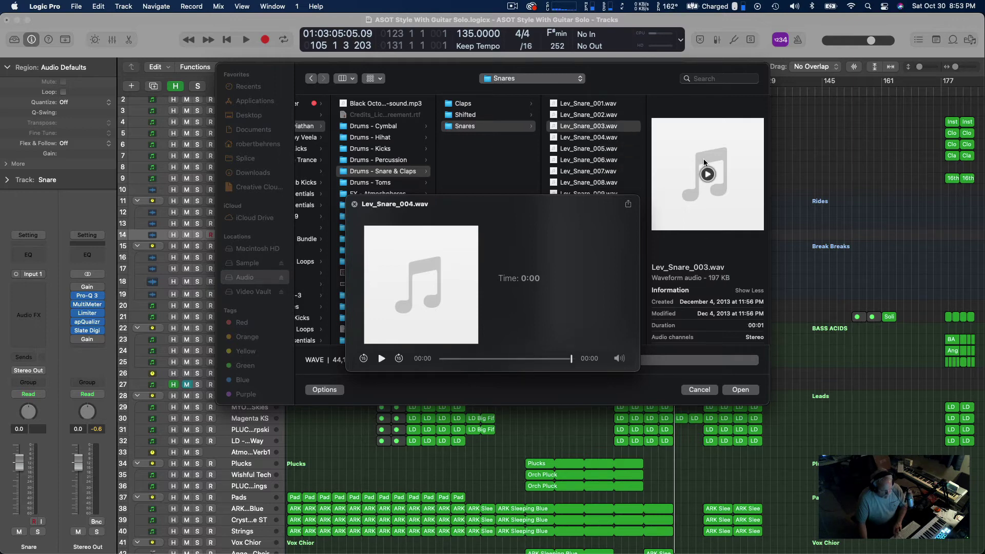
key(Up)
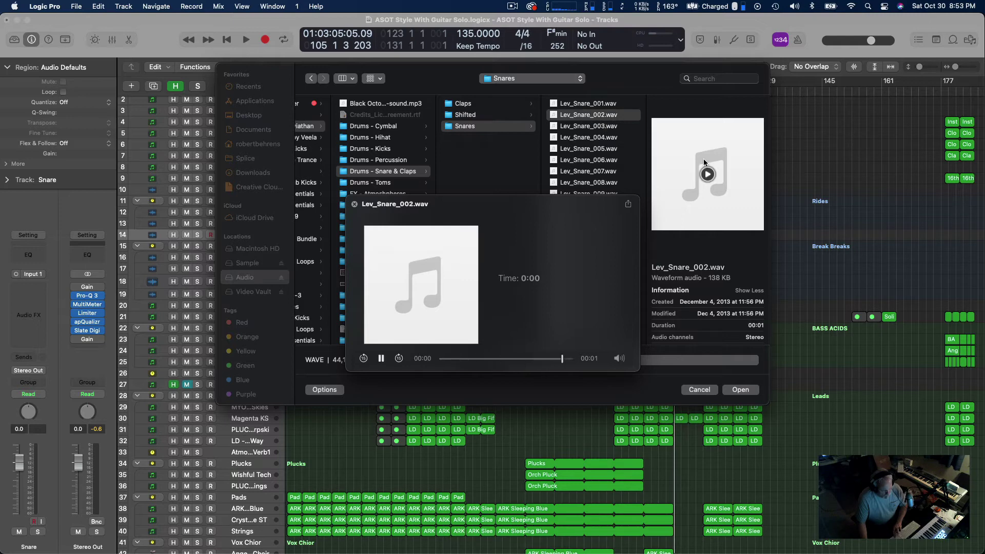
click(741, 391)
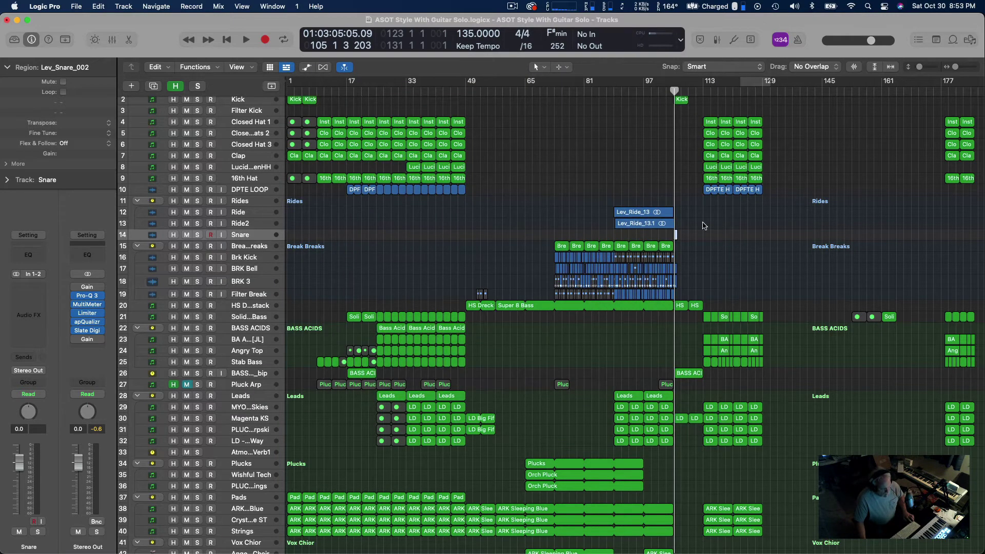
Move the Lev_Snare_002 region on the Snare track from bar 105 to start at bar 97
drag(701, 259, 603, 188)
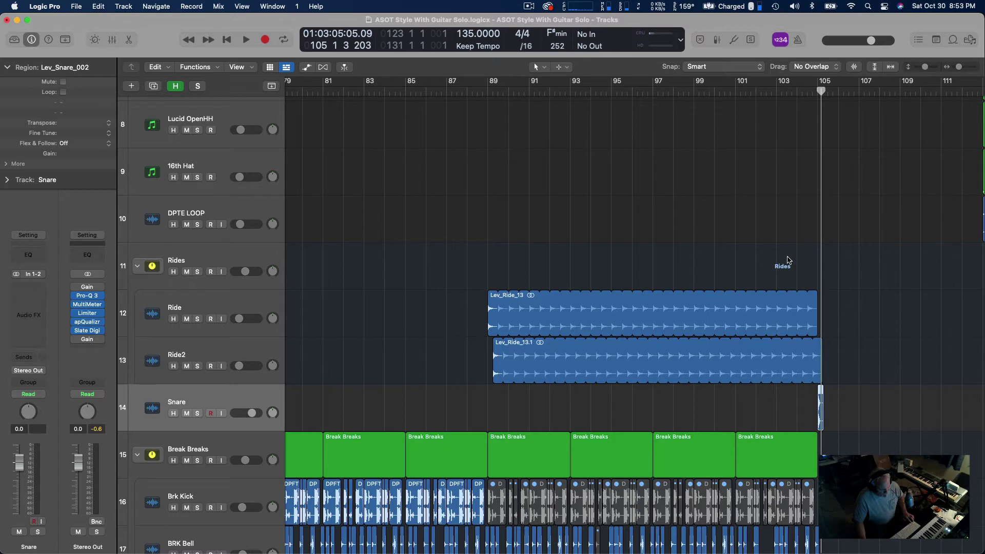
scroll(791, 264, left, 2)
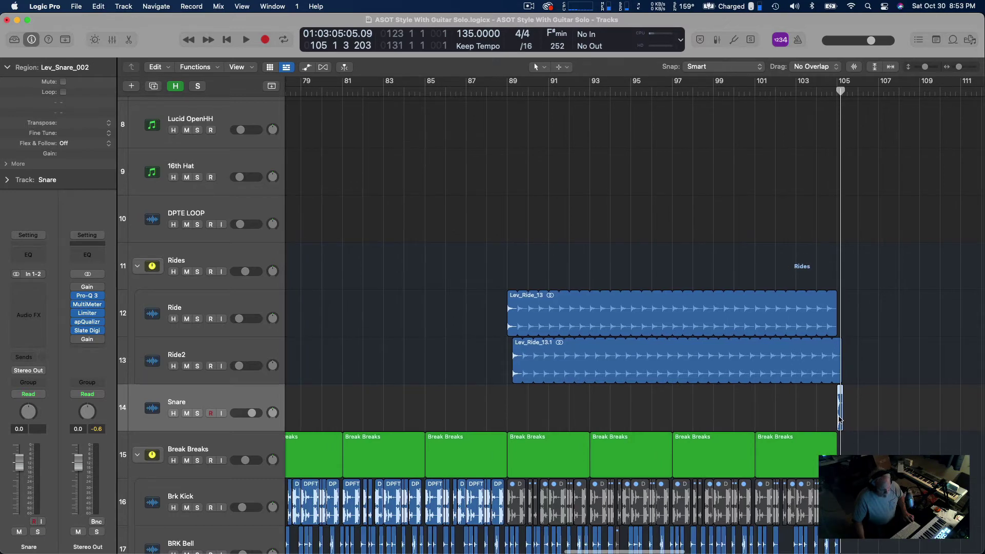
drag(839, 416, 676, 389)
drag(716, 431, 622, 348)
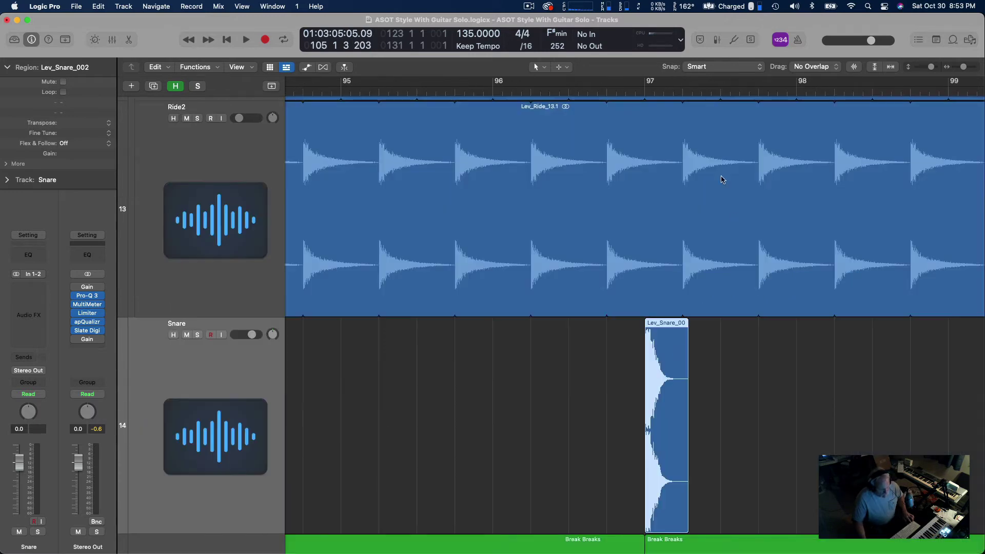
Play the snare at bar 97, trim its region to one beat, and lower the Snare track's volume to -14.6 dB
double_click(638, 91)
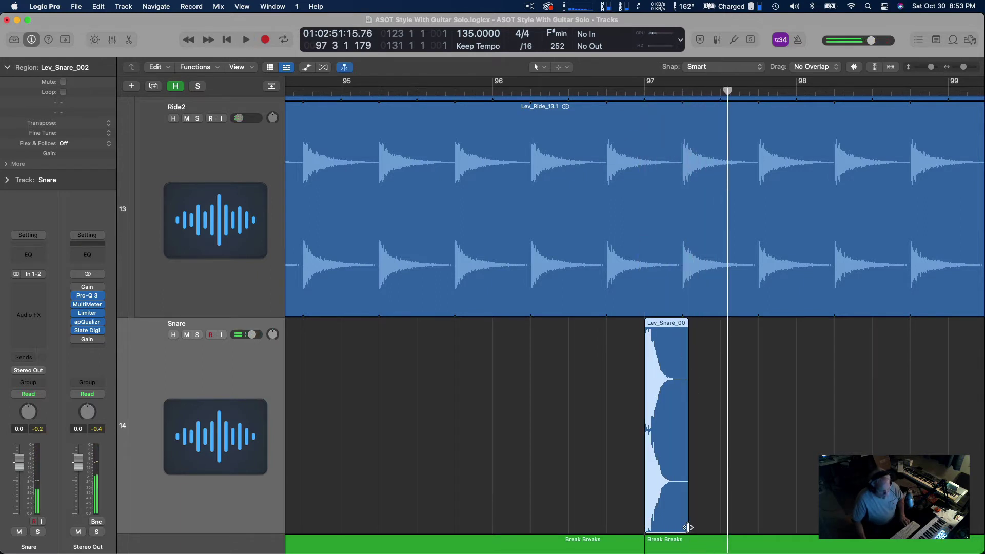
drag(687, 528, 682, 528)
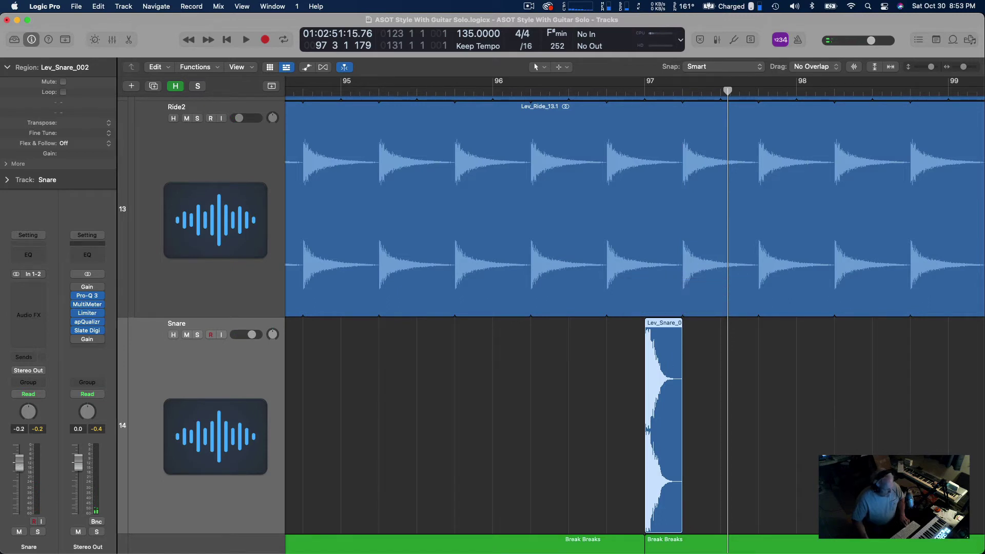
drag(19, 462, 19, 486)
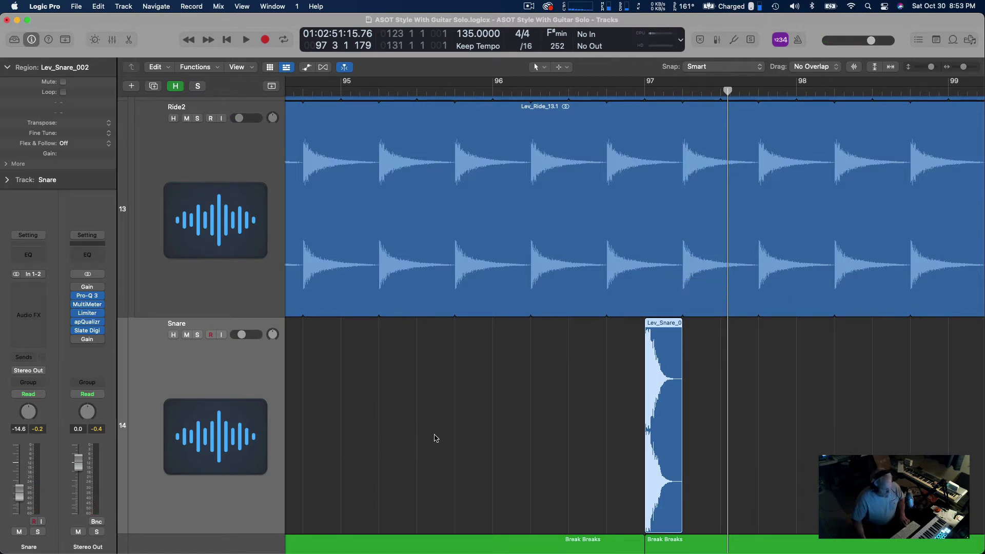
Loop the snare region from bar 97 to bar 105 and convert the loops into separate regions
ctrl+alt+click(561, 382)
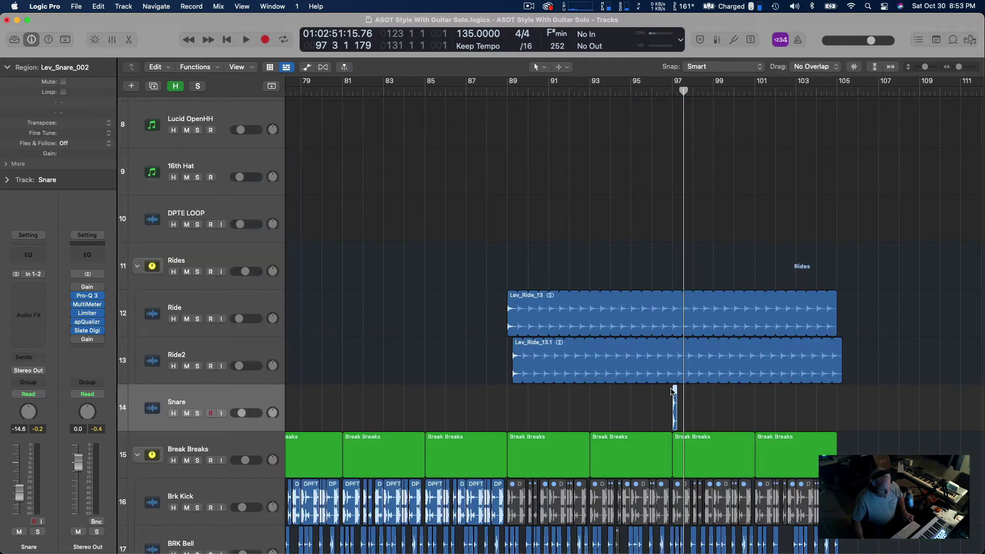
drag(680, 389, 839, 398)
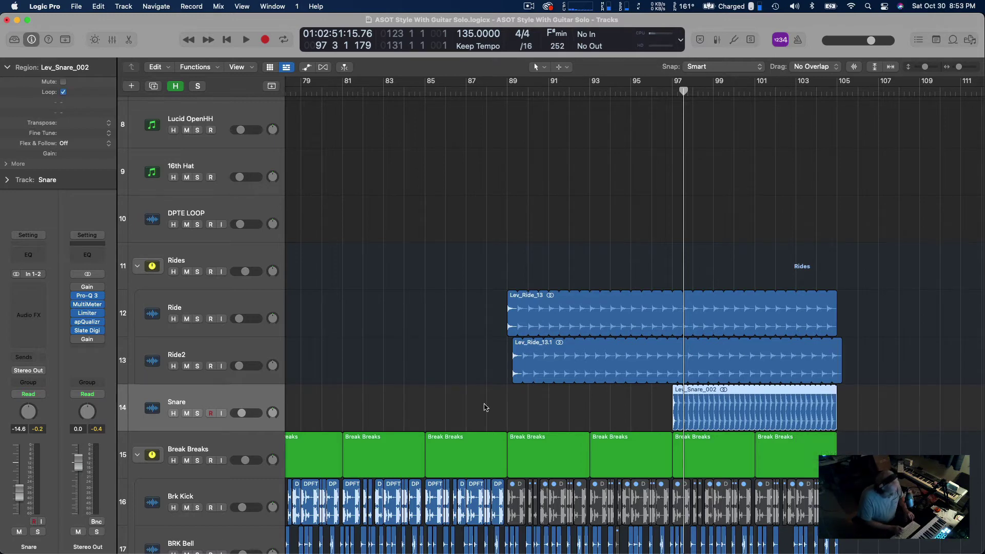
key(ctrl+l)
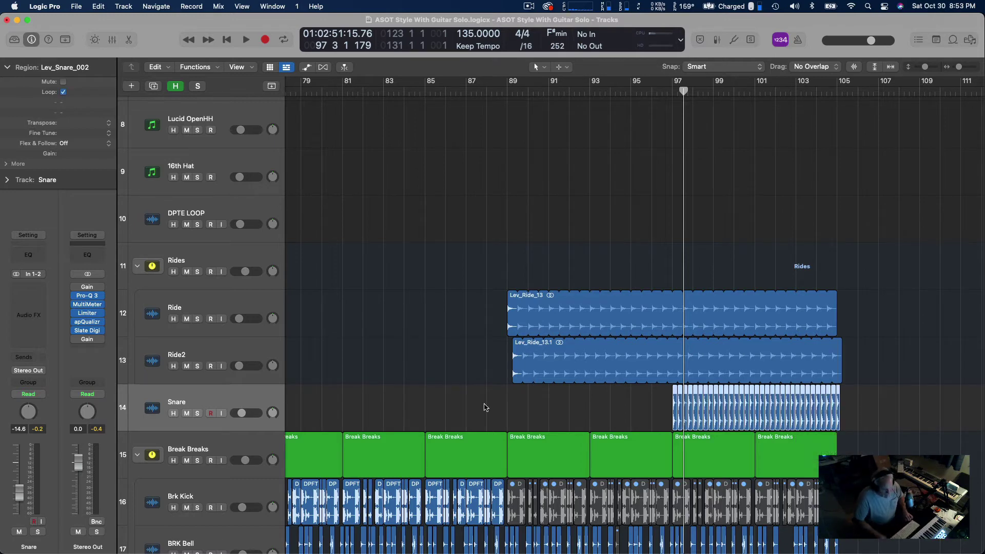
Play the mix from bar 97 to hear the snare hits, and undo the loop conversion
click(669, 88)
key(space)
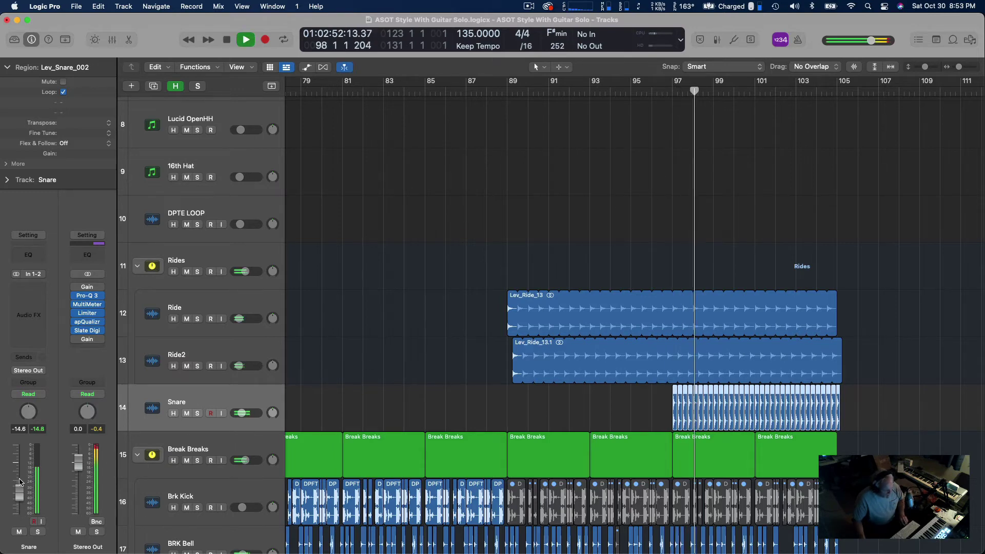
key(space)
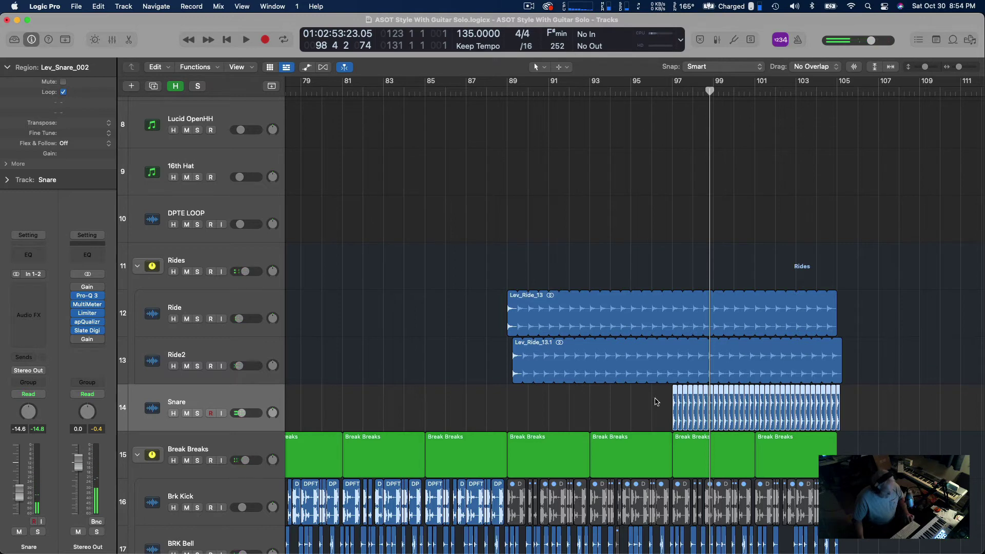
key(super+z)
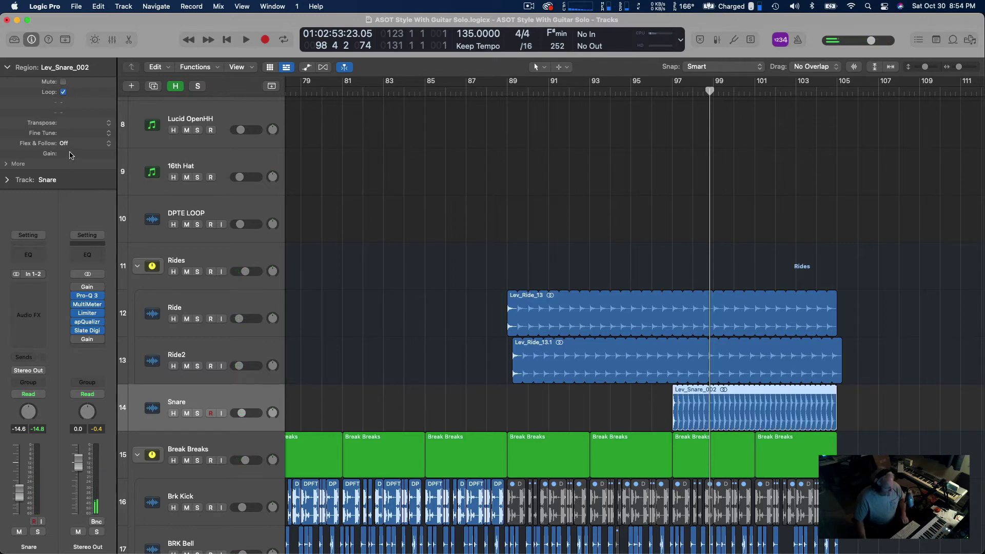
Set the snare region's gain to -13.9 dB and raise the Snare track's volume to -5.9 dB while playing from bar 97
drag(71, 156, 75, 219)
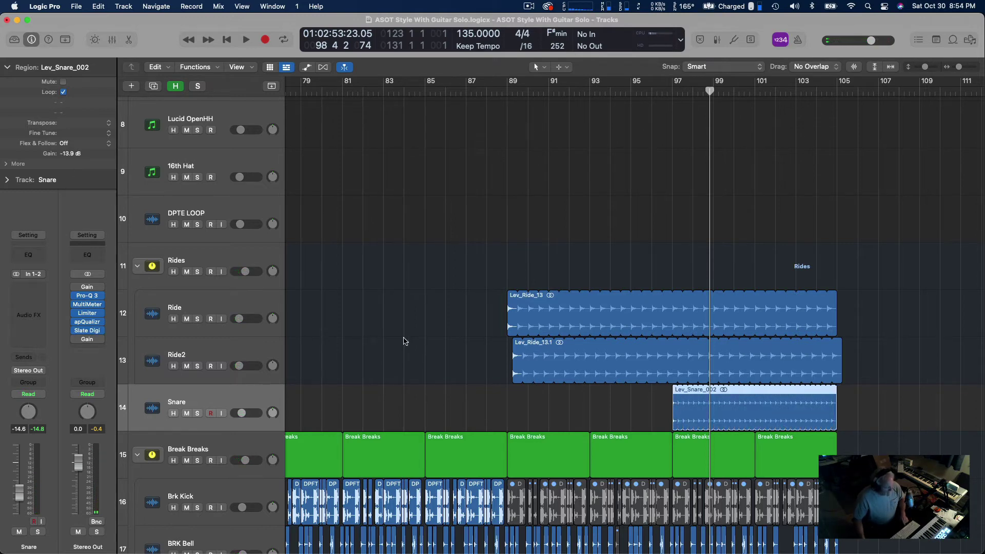
click(669, 91)
key(space)
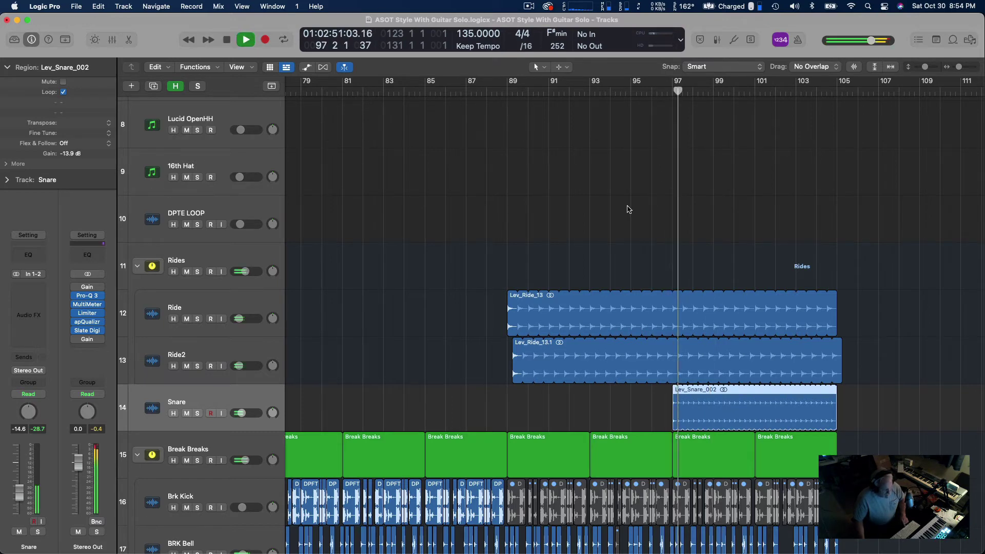
drag(21, 487, 20, 474)
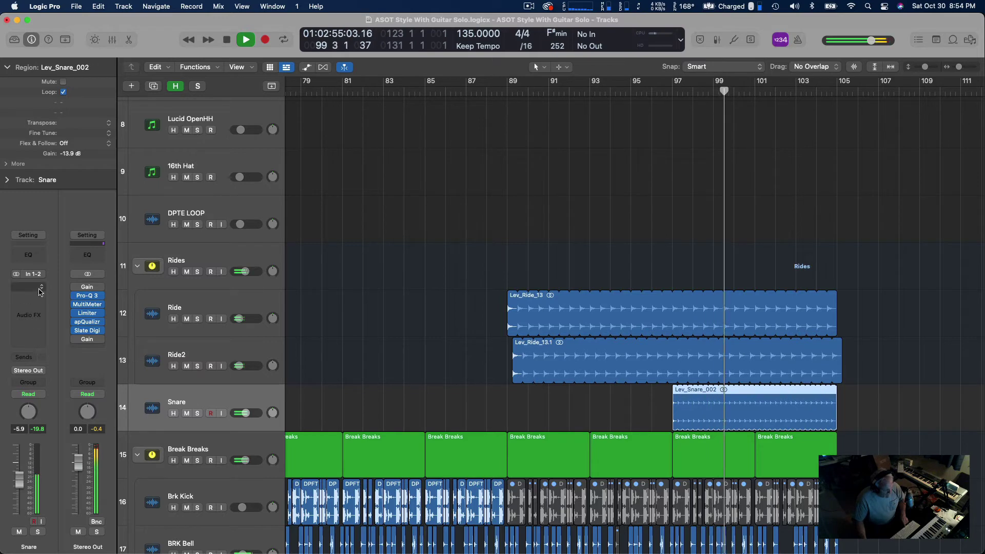
key(space)
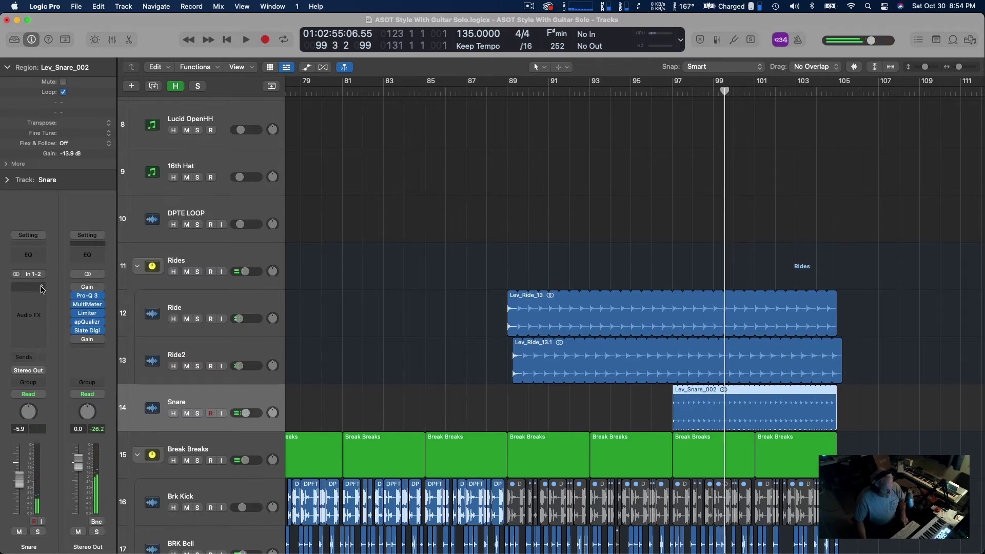
key(space)
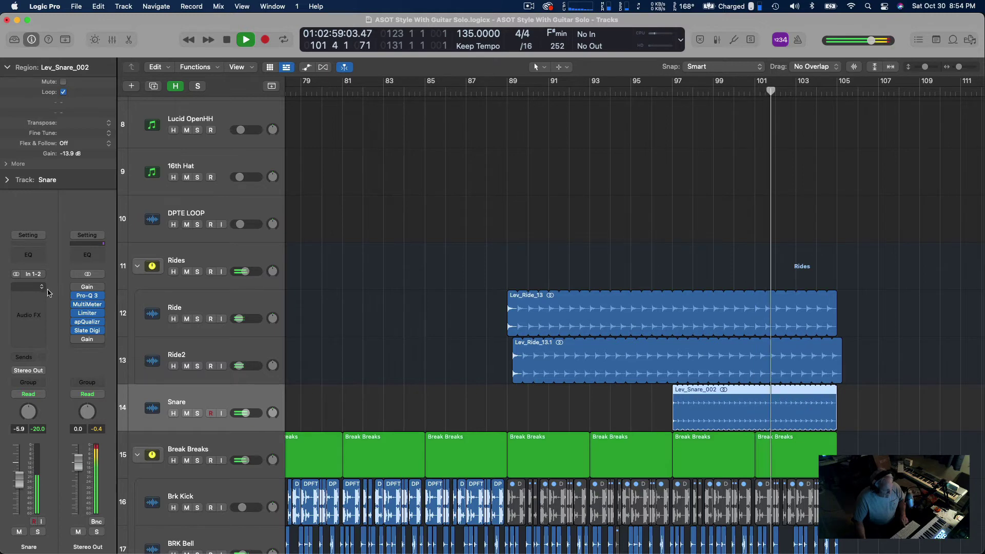
key(space)
Turn off looping for the snare region and copy it so that four one-beat hits fill bar 97
drag(664, 386, 728, 431)
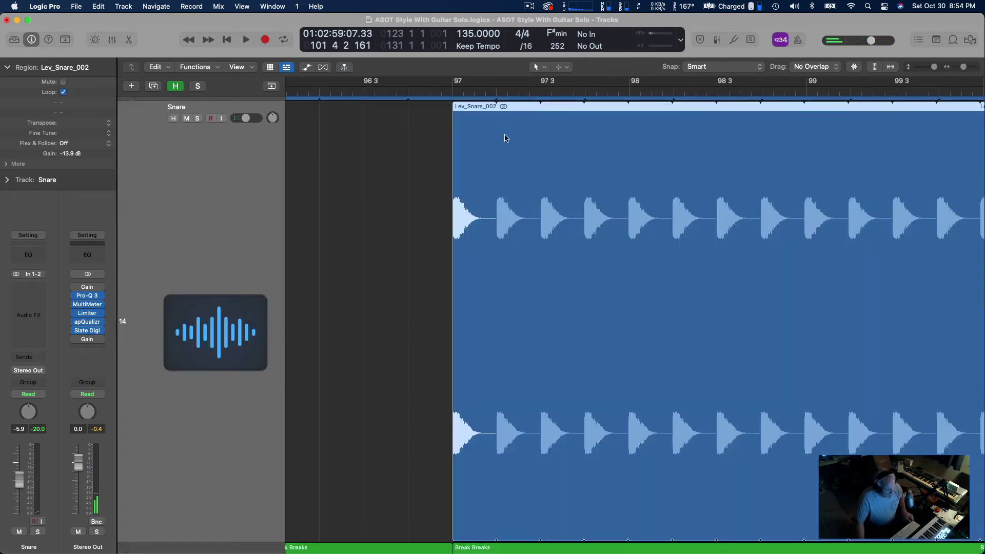
key(l)
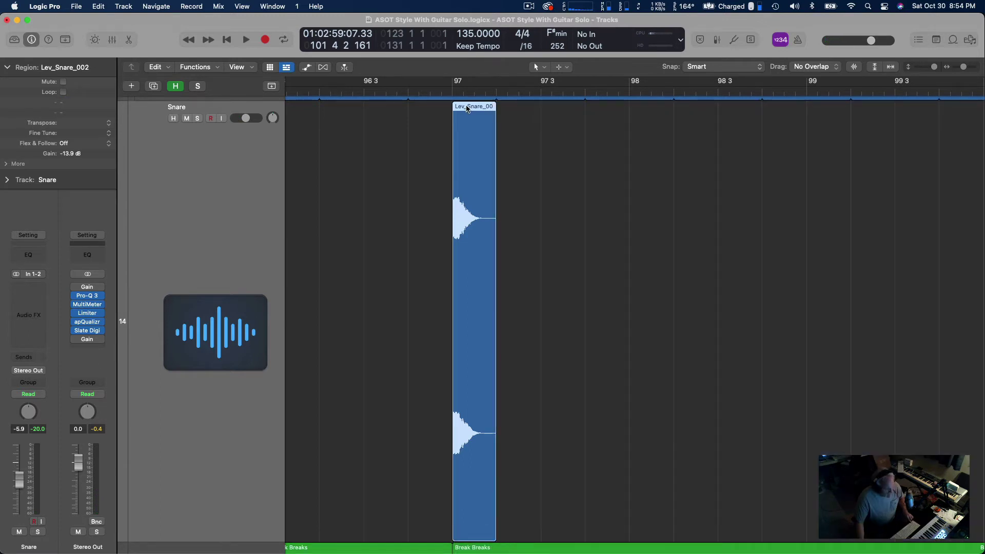
drag(466, 108, 510, 113)
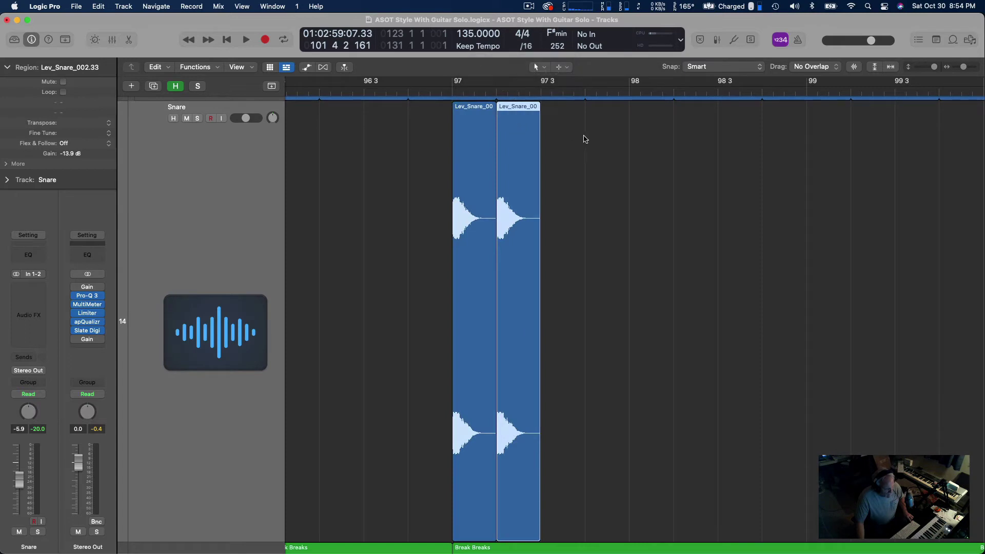
drag(583, 138, 553, 122)
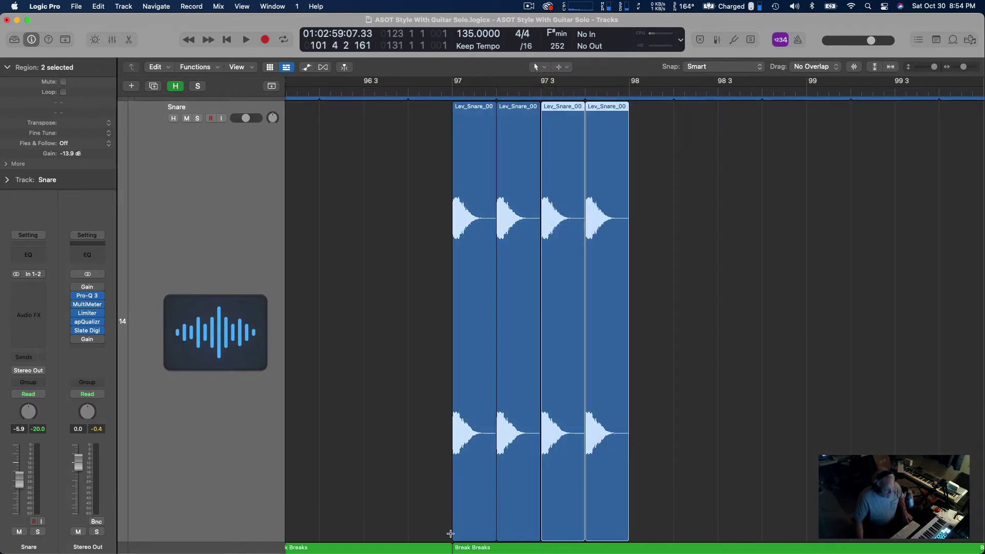
Repeat the four snare hits of bar 97 to fill the Snare track up to bar 105
drag(452, 534, 627, 534)
key(super+r)
key(super+r)
key(super+r)
key(super+r)
key(super+r)
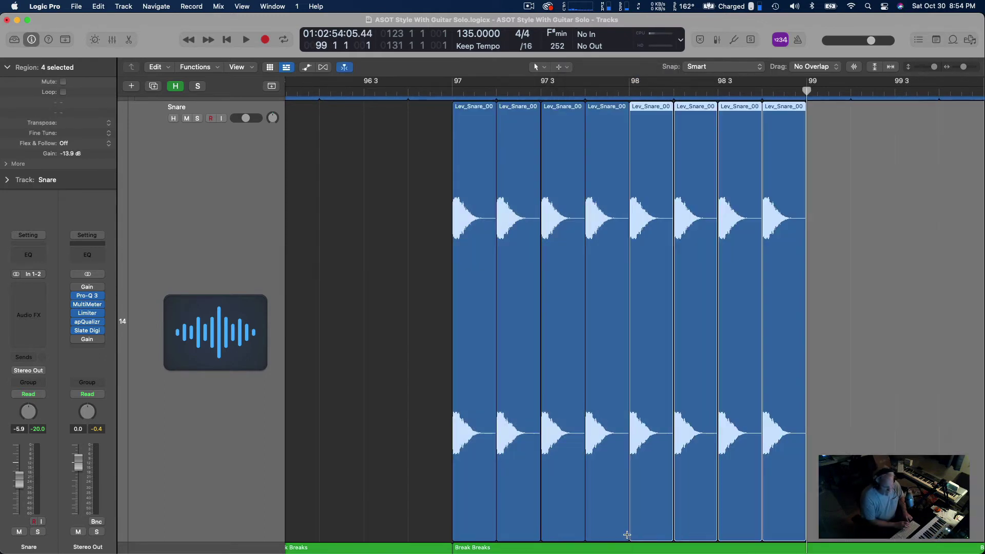
key(super+r)
key(super+r)
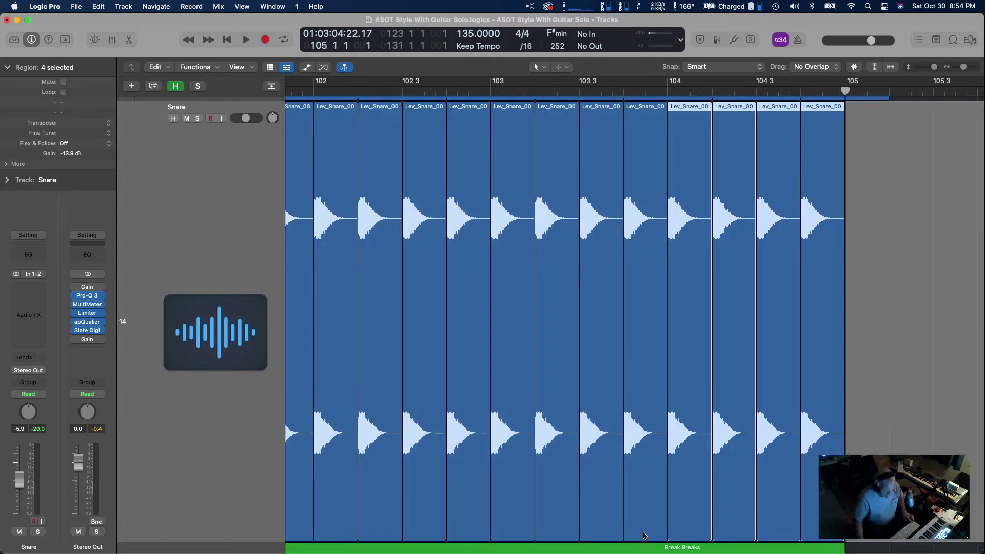
Play the arrangement from bar 97 into bar 105 to check the repeated snare hits with the rides and breaks
ctrl+alt+click(678, 467)
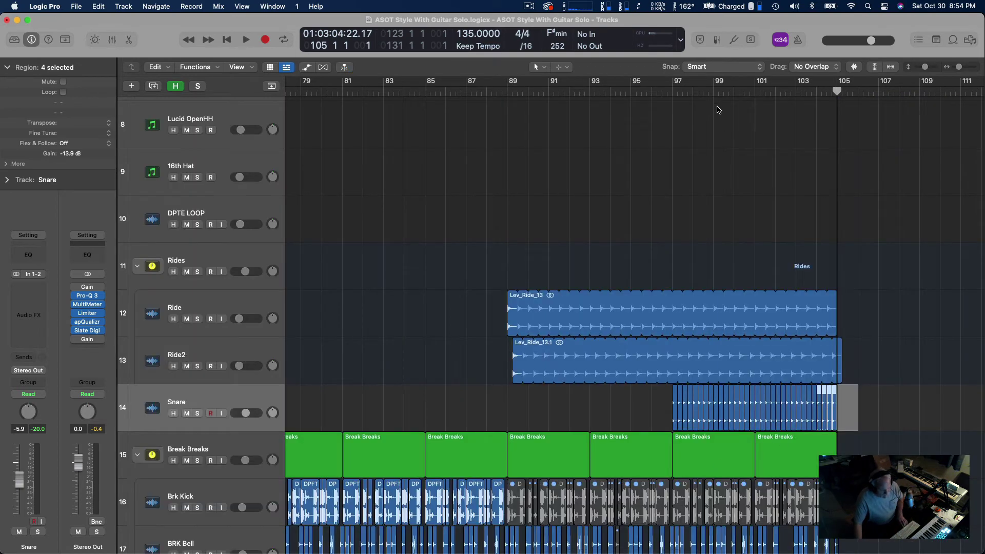
click(672, 93)
key(space)
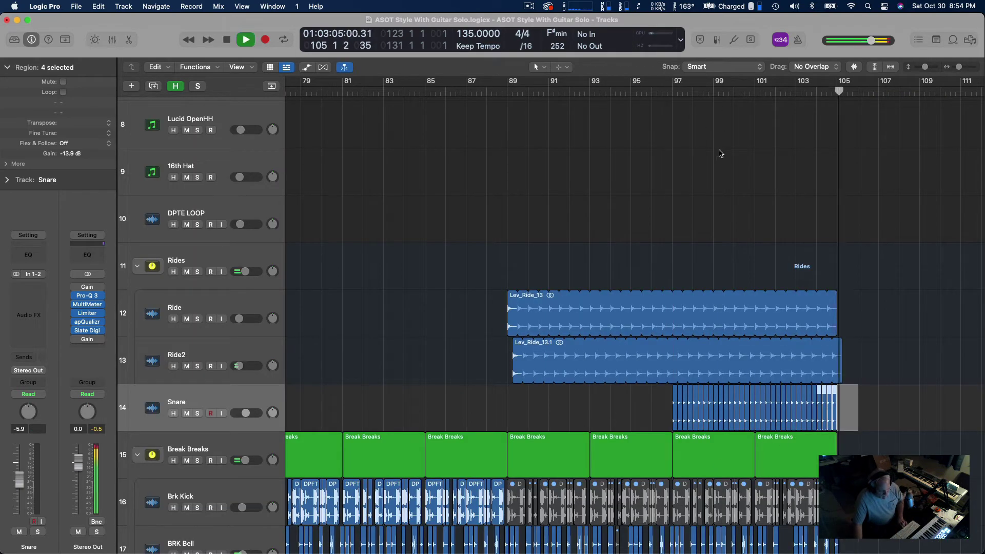
Replay the section from bar 97 and add a Channel EQ to the Snare track with its low-cut band enabled
key(space)
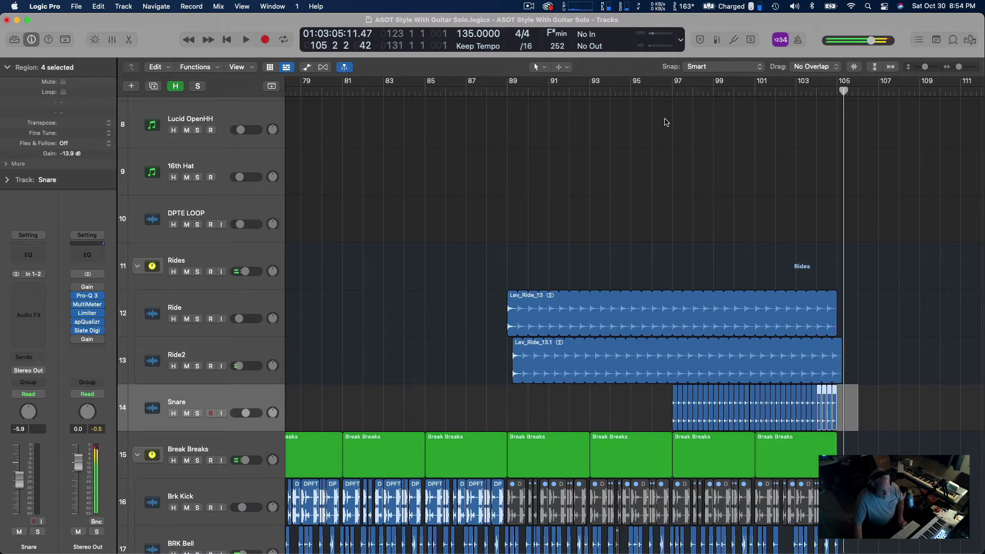
click(903, 296)
click(670, 91)
key(space)
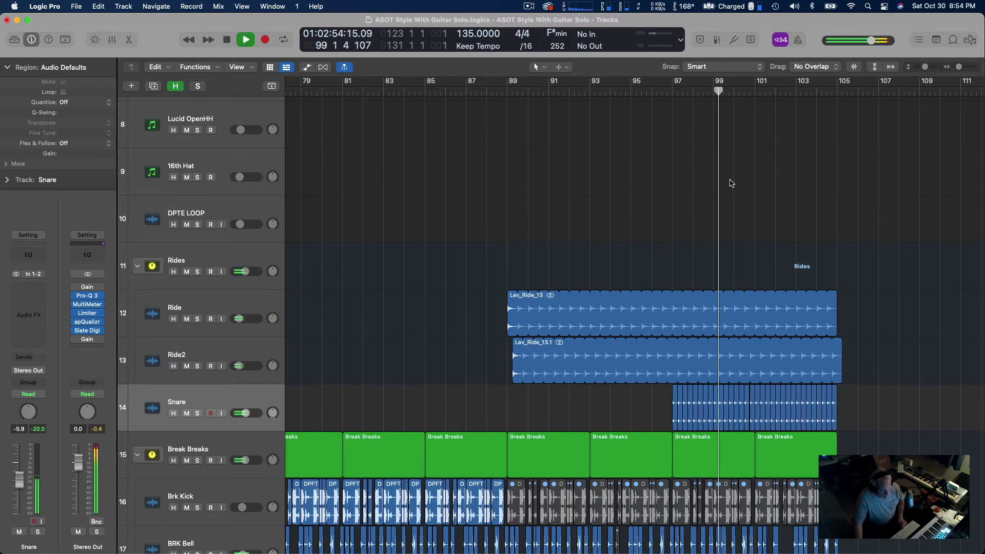
click(245, 401)
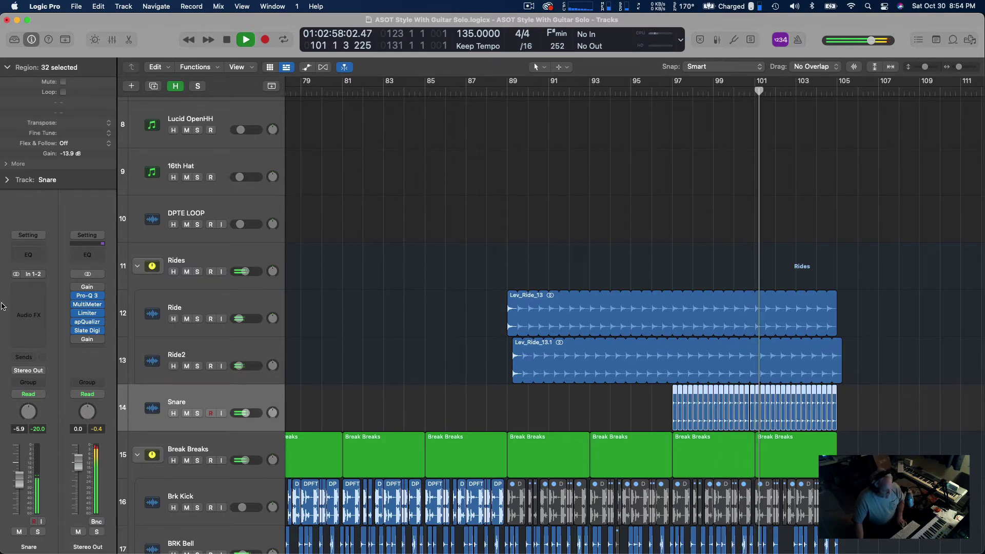
click(45, 257)
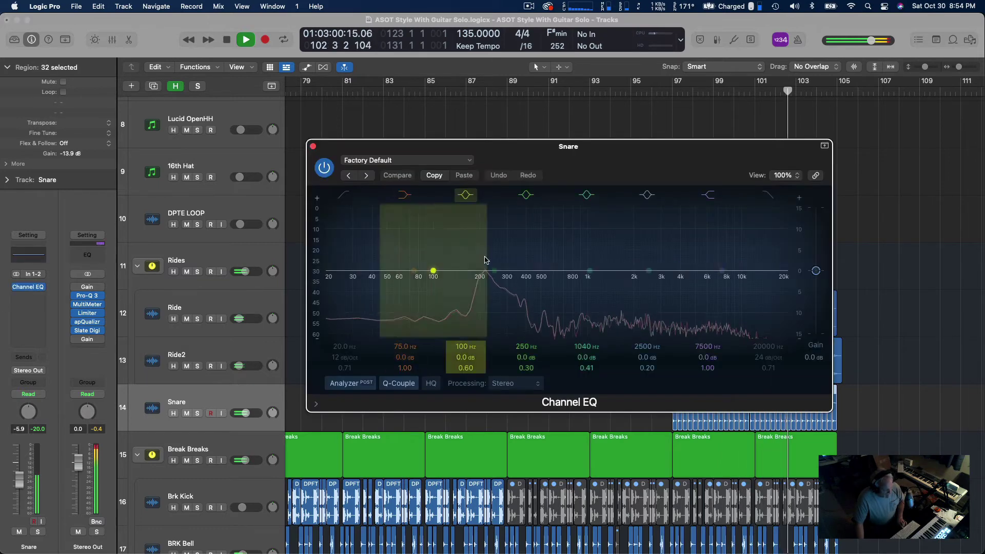
click(348, 330)
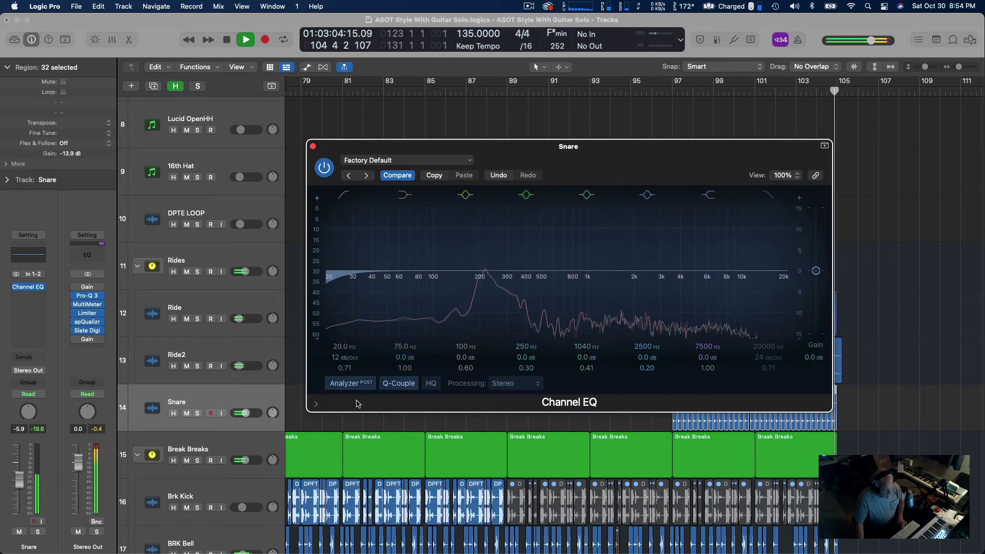
click(313, 146)
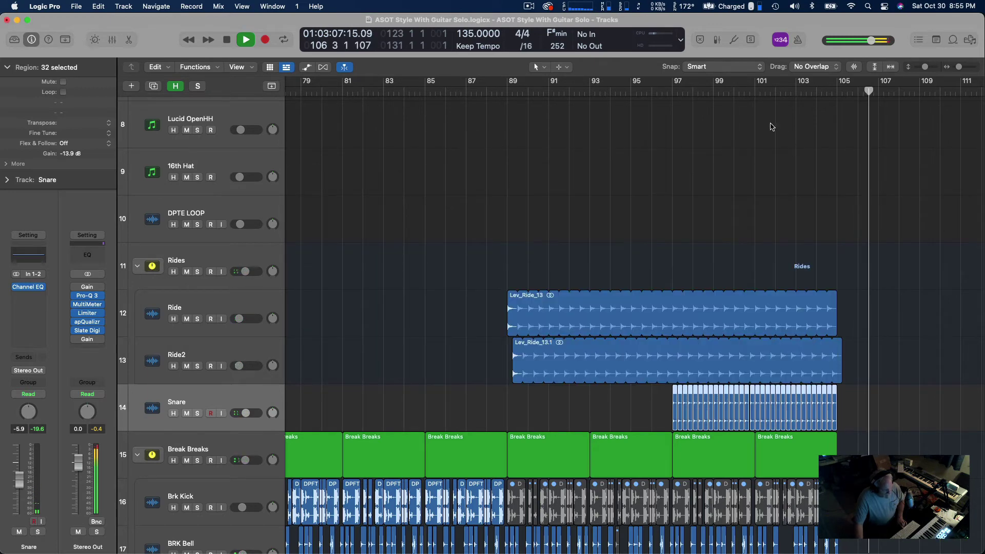
Replay from bar 97 and set the Snare EQ's low cut to about 178 Hz with a 24 dB/Oct slope
click(672, 93)
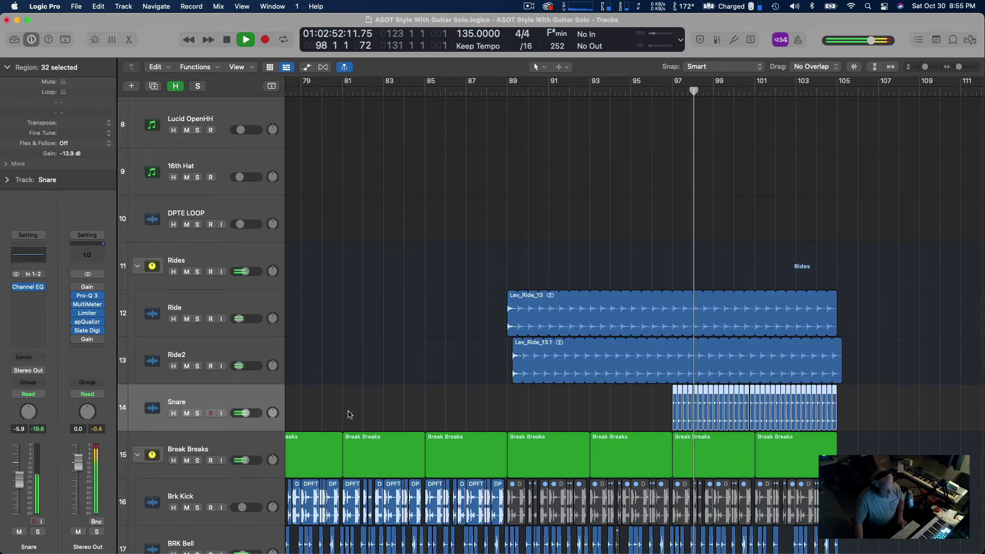
key(space)
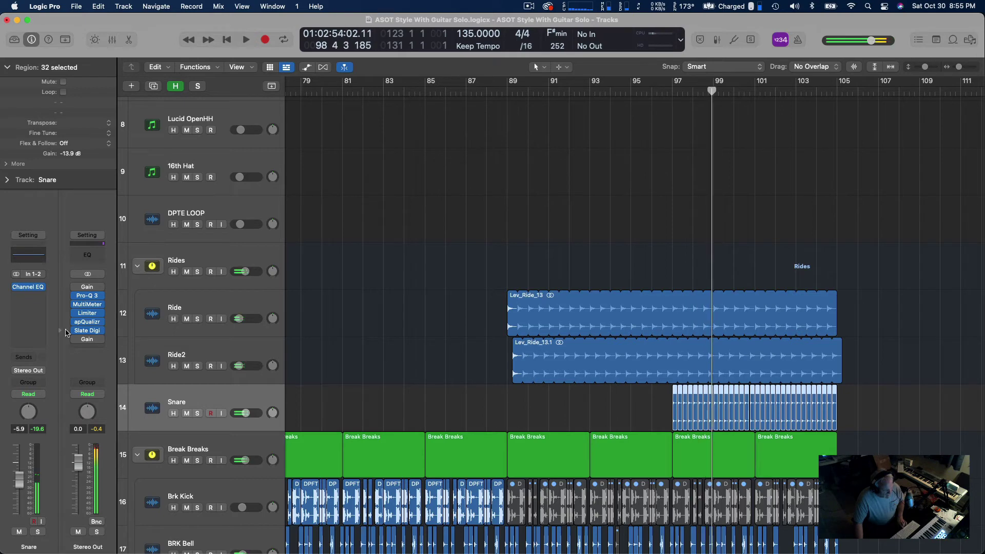
click(34, 256)
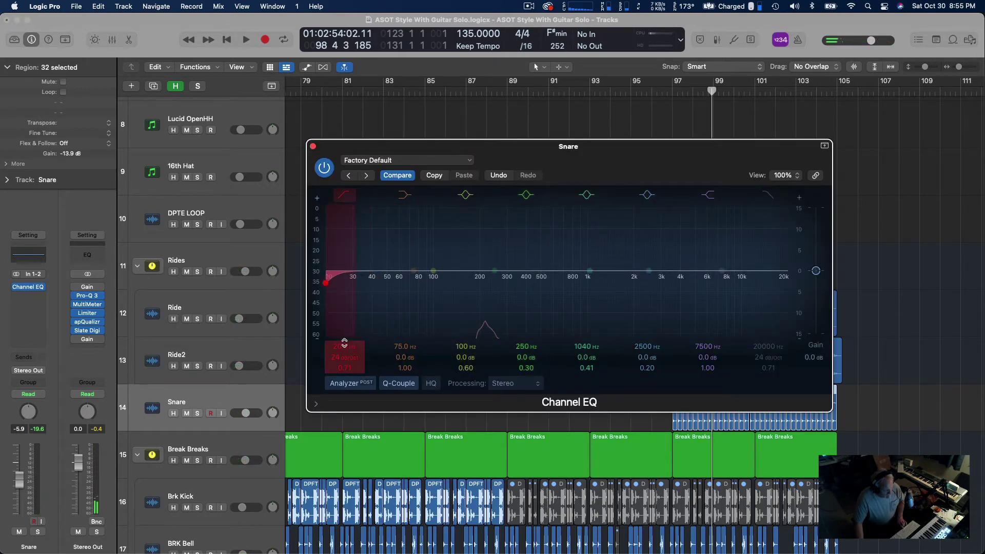
drag(344, 343, 345, 300)
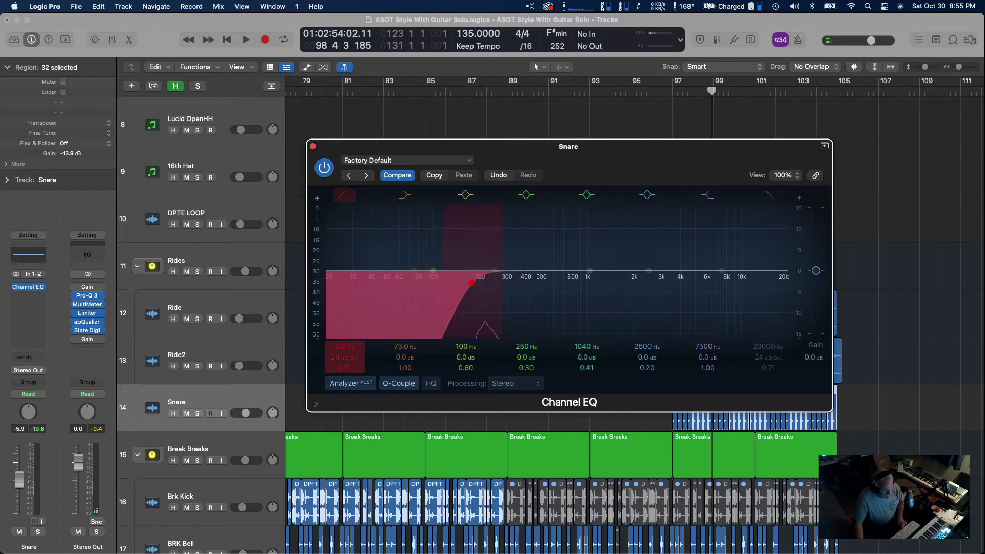
key(space)
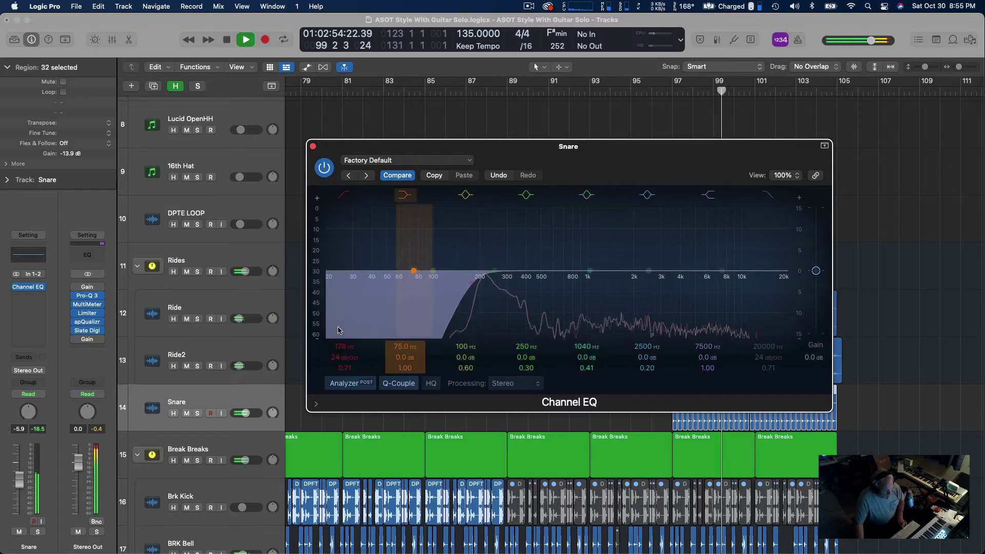
During playback, lower the snare EQ's 250 Hz band to about -1.8 dB near 226 Hz and raise the 2500 Hz band at a lower frequency
drag(494, 271, 494, 282)
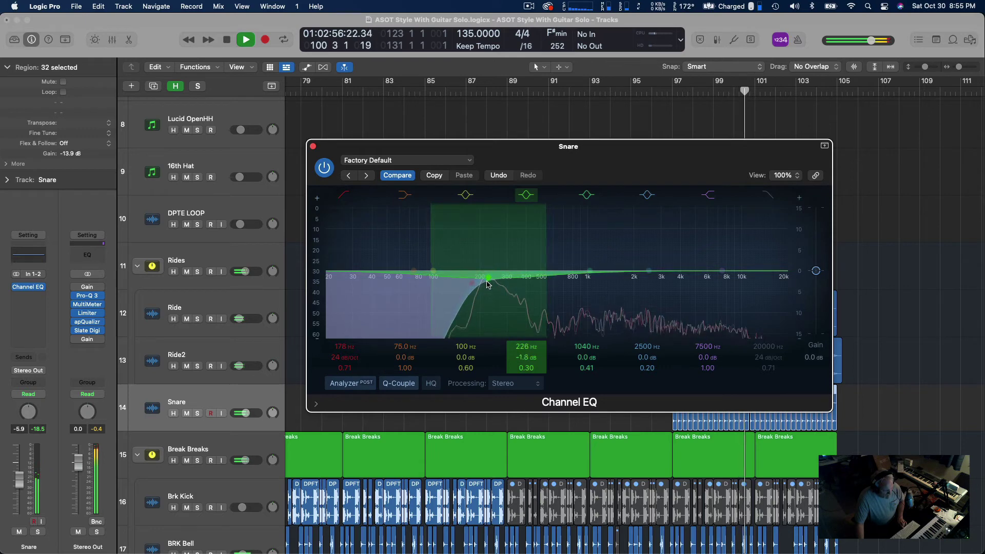
drag(649, 271, 575, 259)
key(space)
click(313, 147)
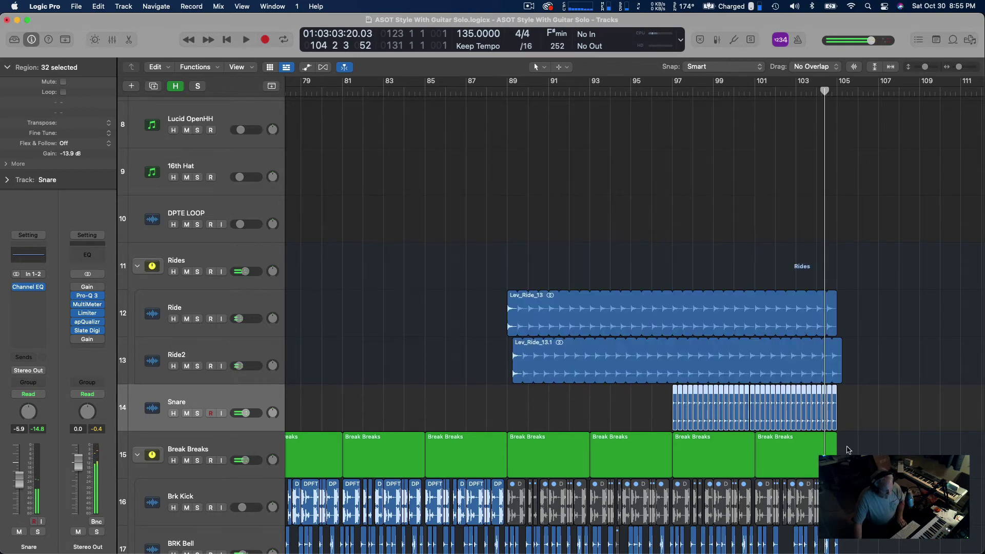
Delete all the snare regions and the Snare track
key(Delete)
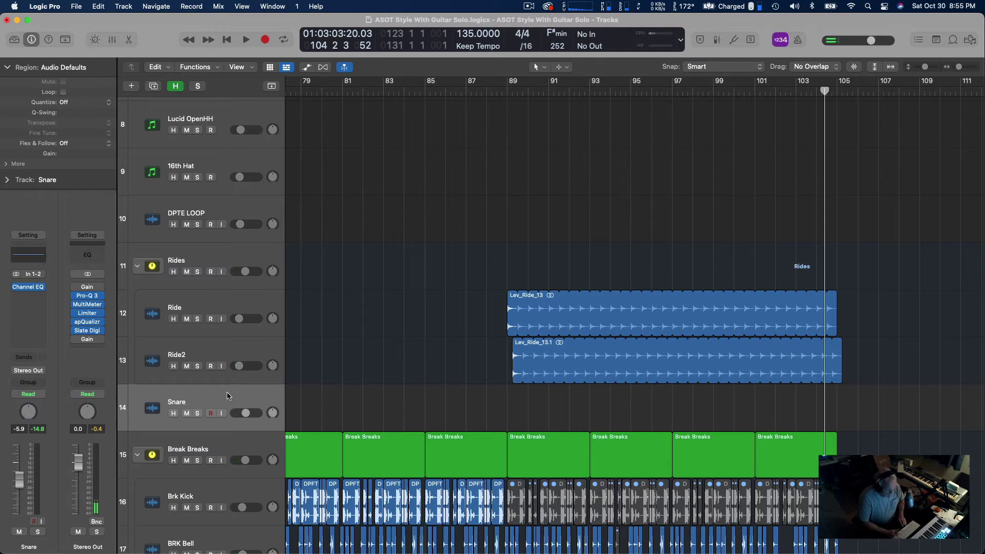
key(super+BackSpace)
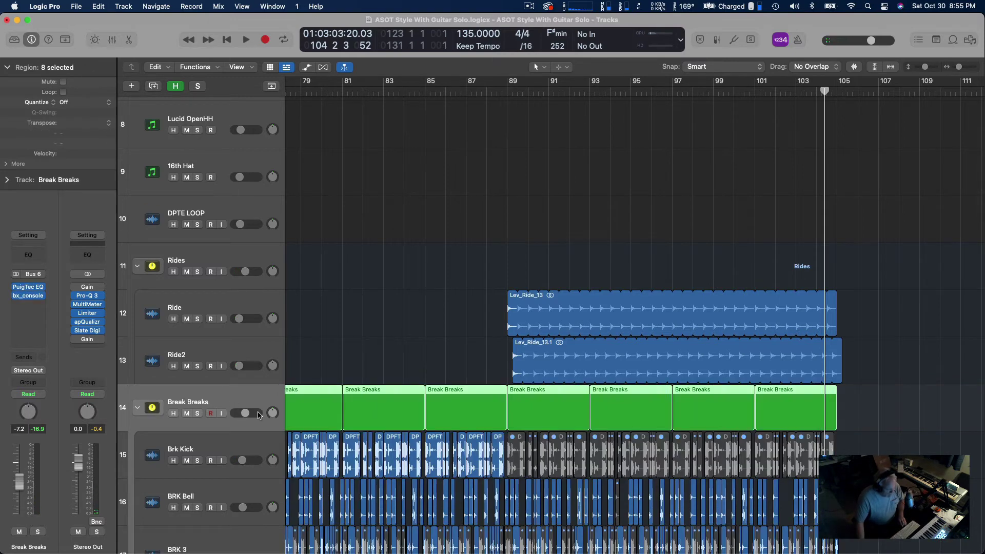
Create one new software instrument track directly below Ride2
click(233, 351)
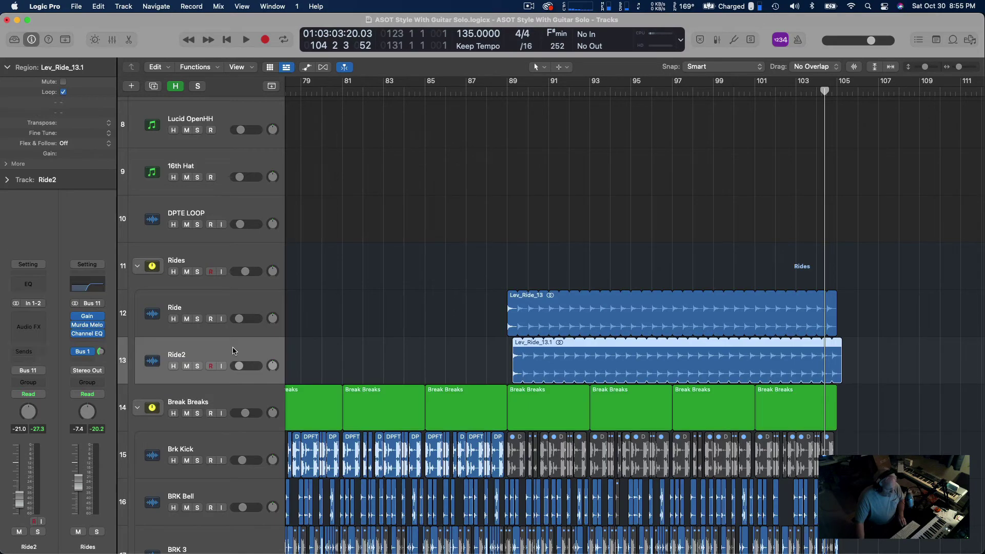
click(133, 87)
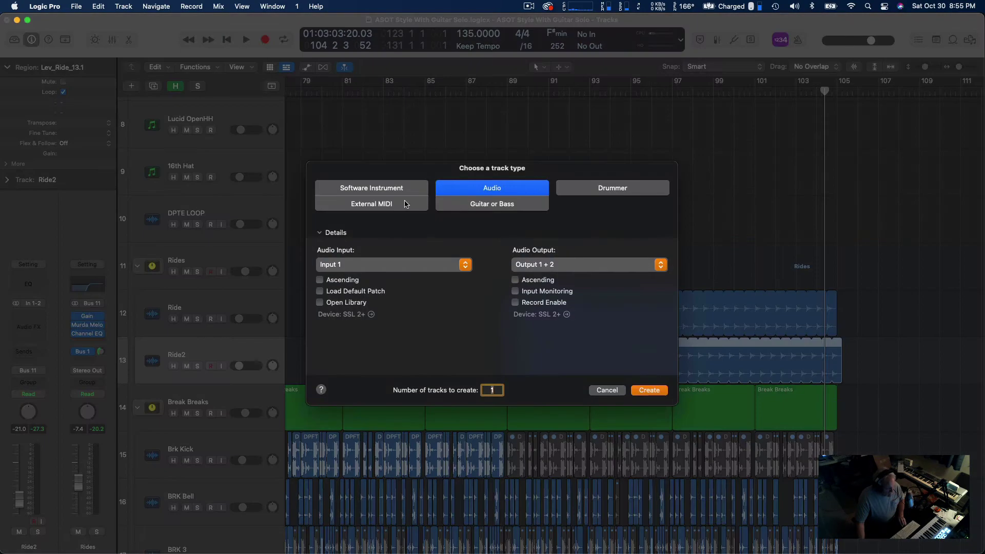
click(398, 189)
click(650, 391)
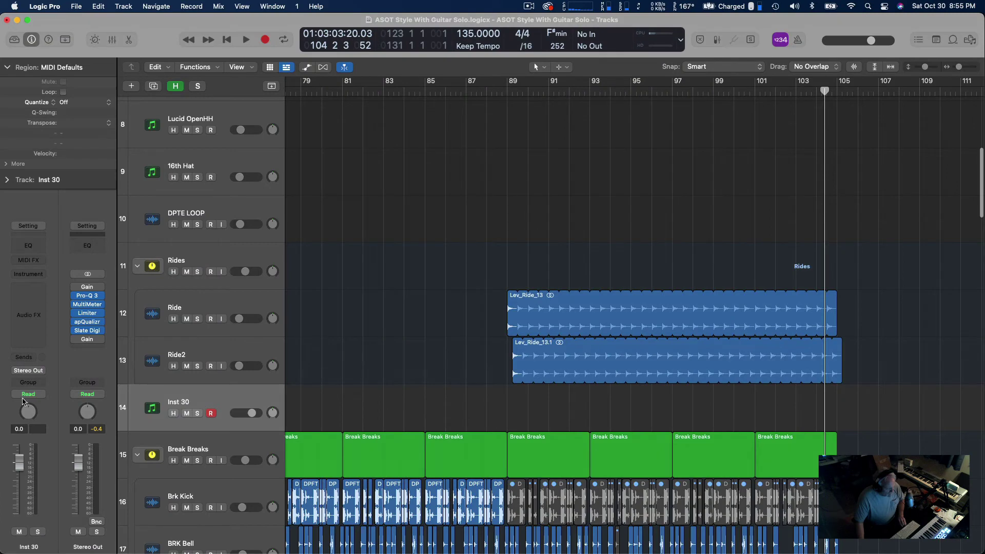
Load Decomposer's Sitala drum sampler as the new track's instrument
click(41, 275)
scroll(51, 410, down, 5)
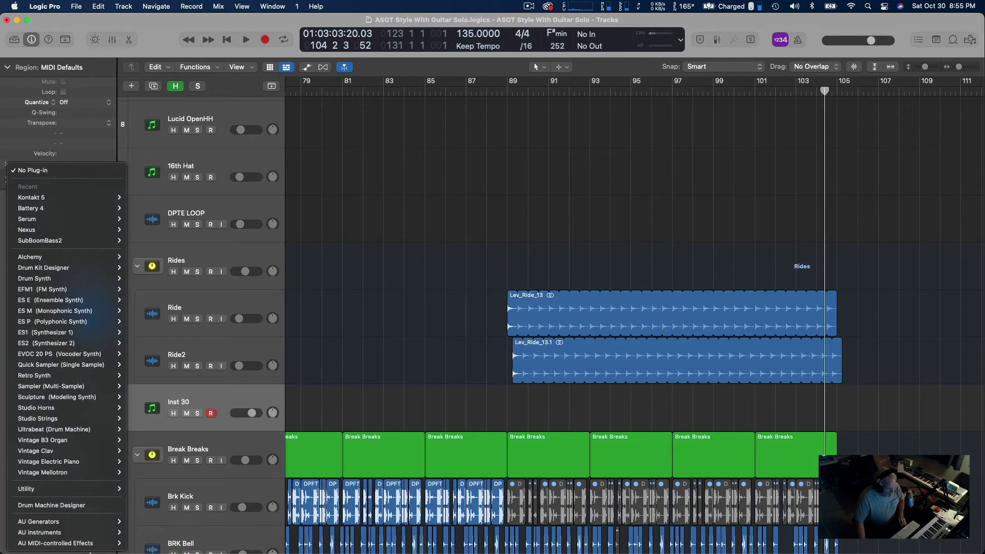
mouse_move(52, 532)
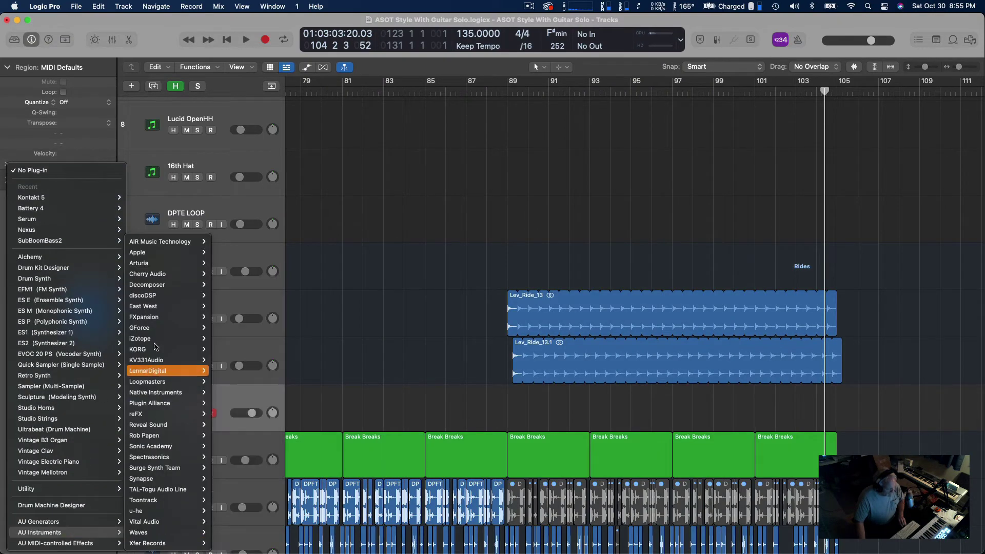
mouse_move(153, 287)
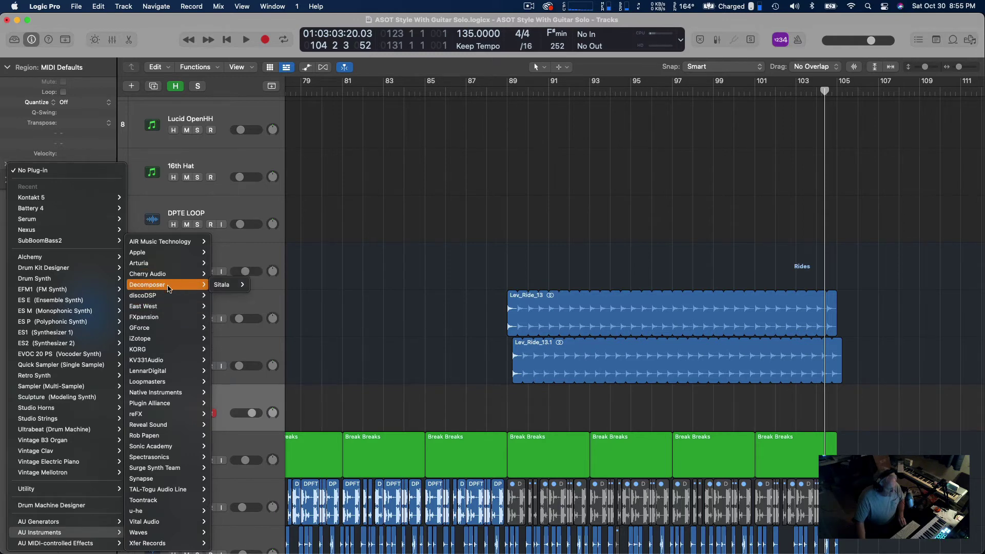
mouse_move(219, 285)
click(267, 284)
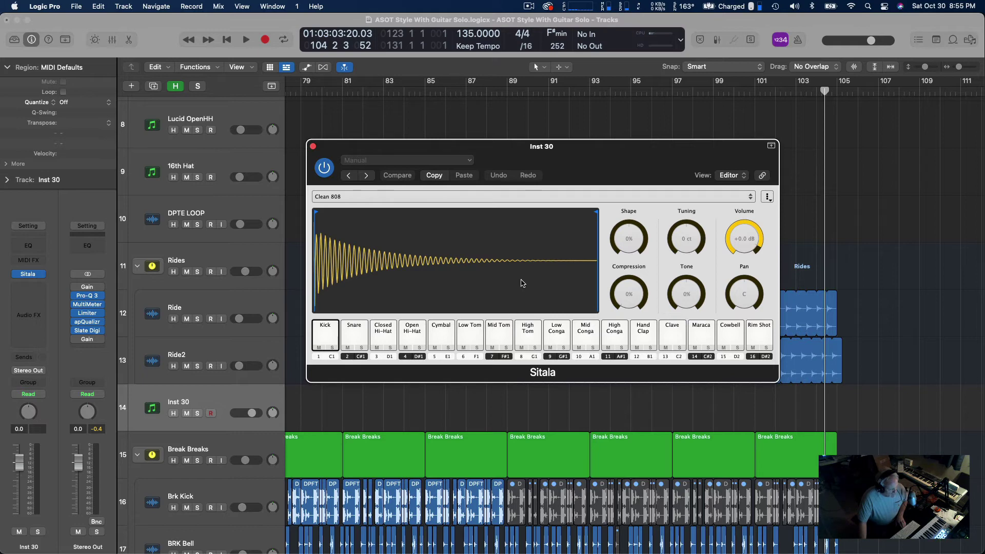
Replace the Kick pad's sample in Sitala with Lev_Snare_001.wav from the Black Octopus Sound Leviathan Snares folder
click(326, 338)
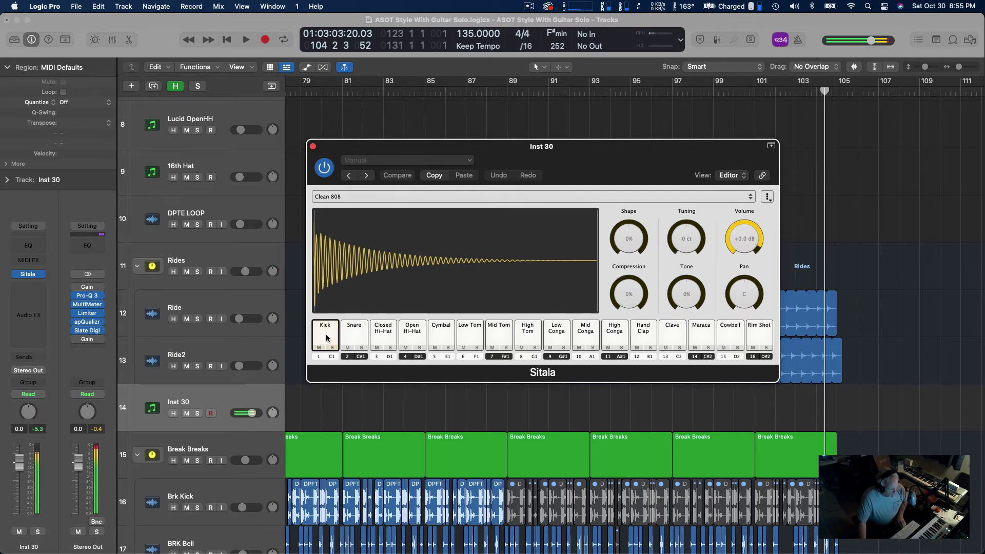
right_click(326, 337)
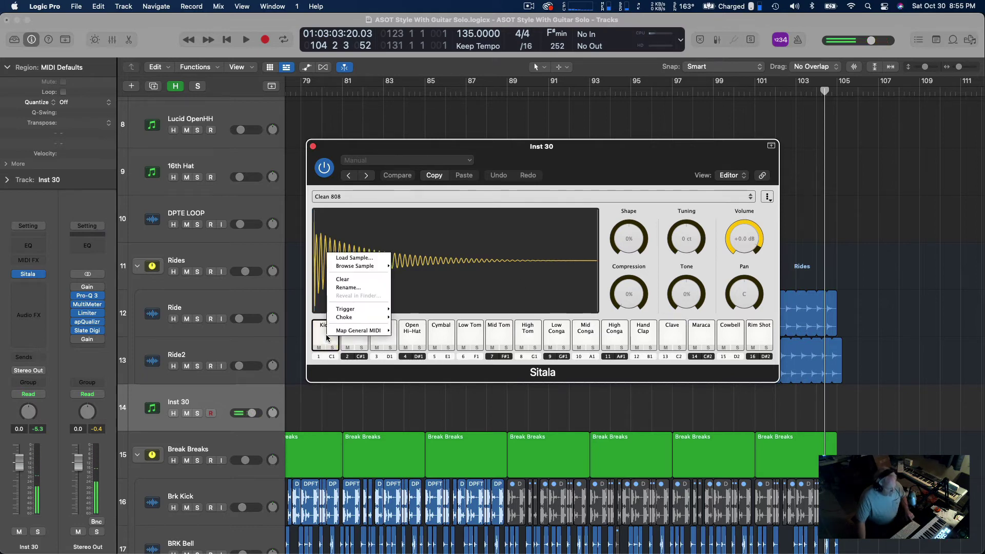
mouse_move(364, 266)
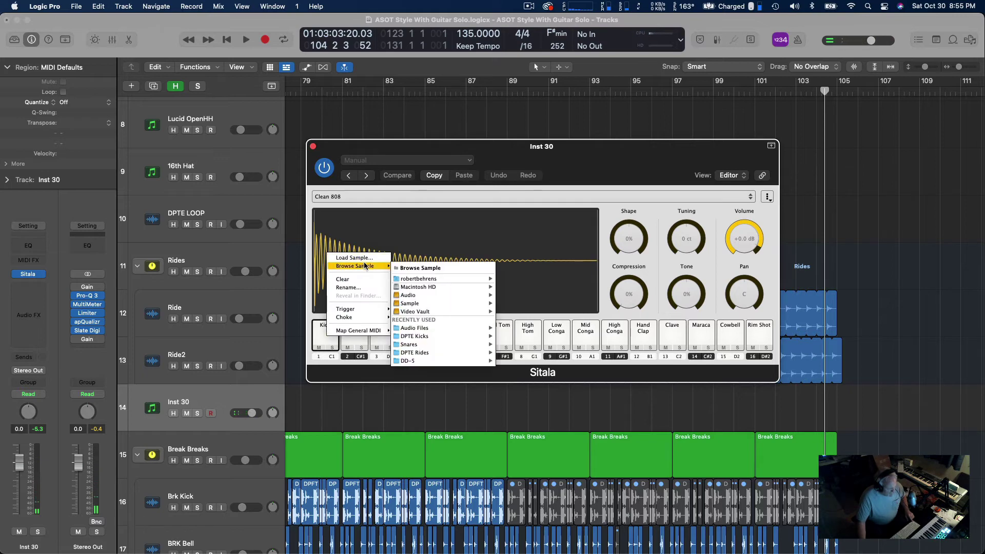
click(414, 295)
scroll(432, 320, down, 10)
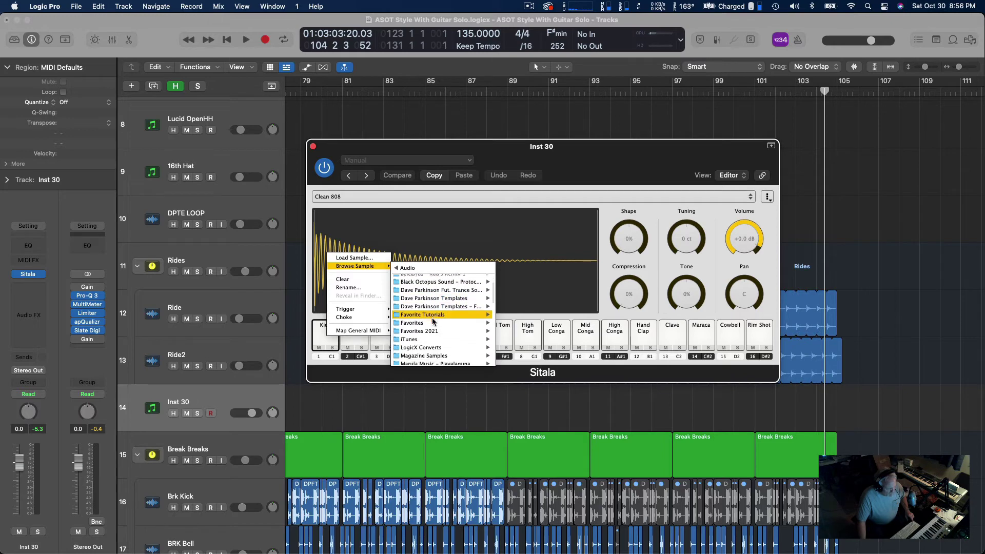
scroll(432, 319, down, 6)
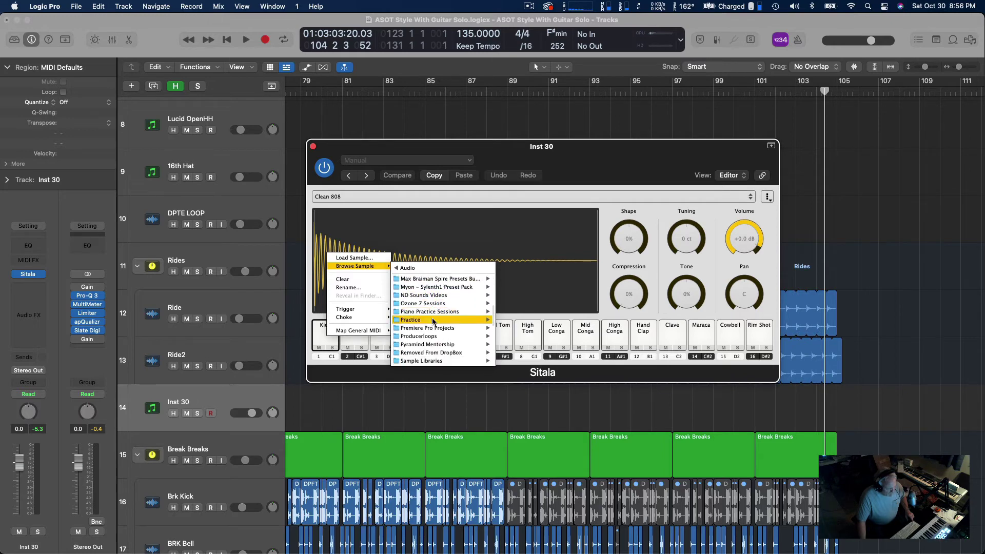
click(433, 332)
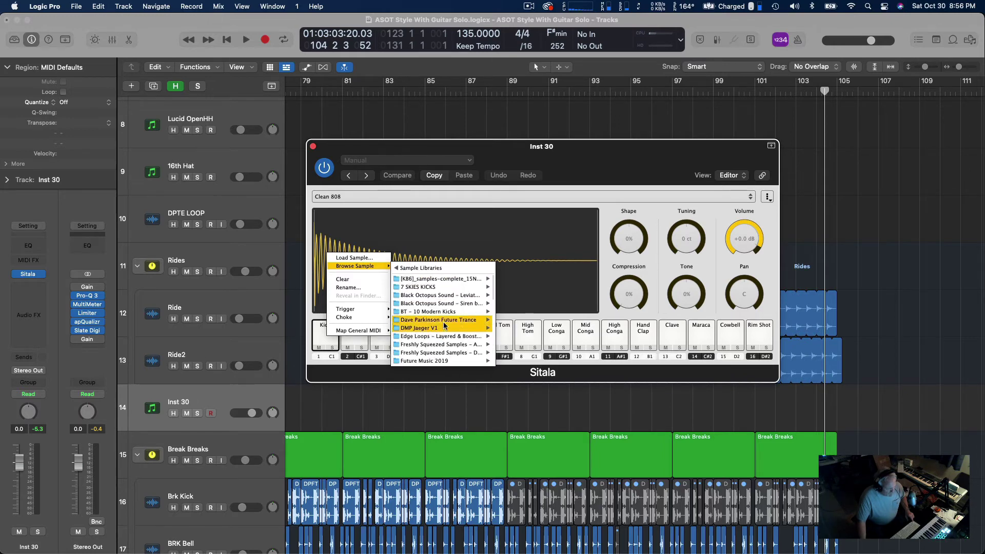
click(436, 296)
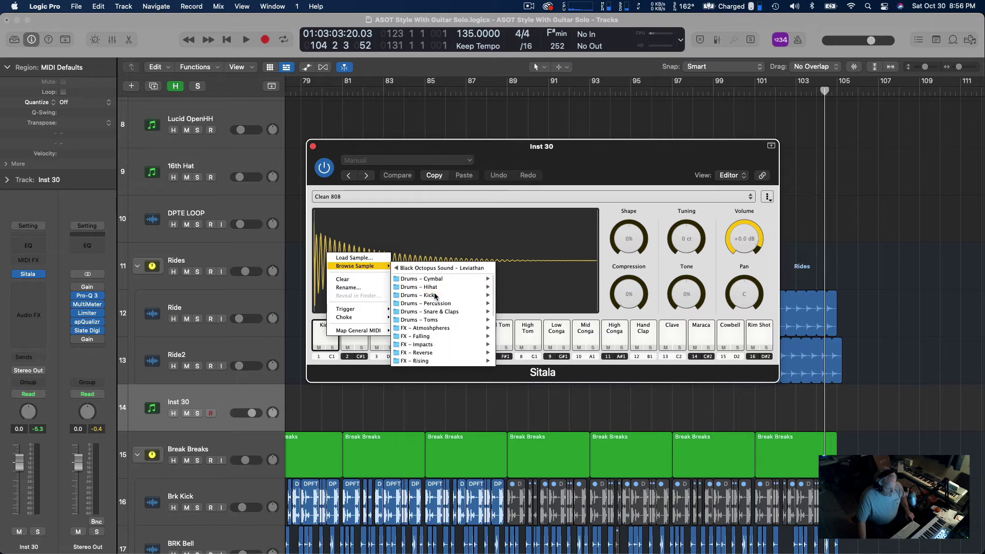
click(434, 311)
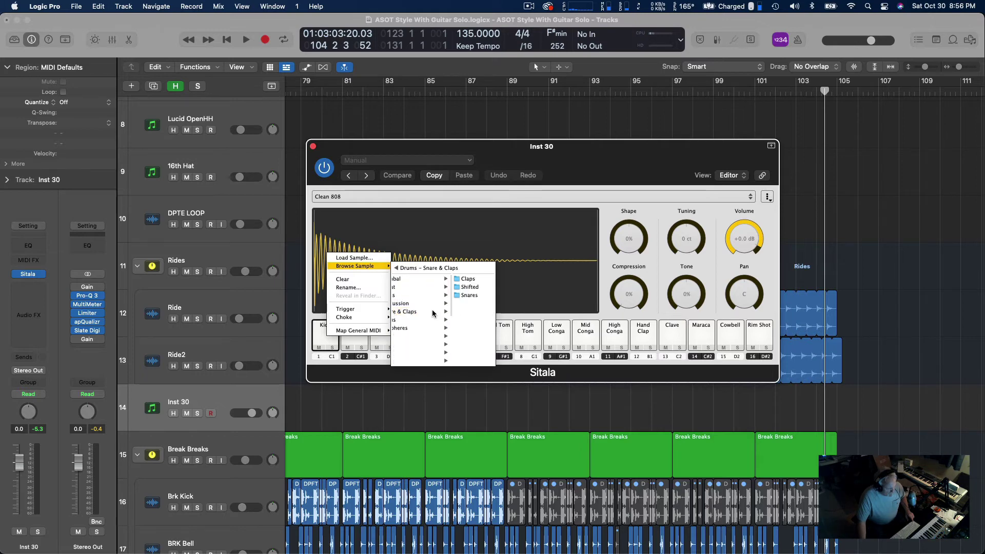
click(411, 296)
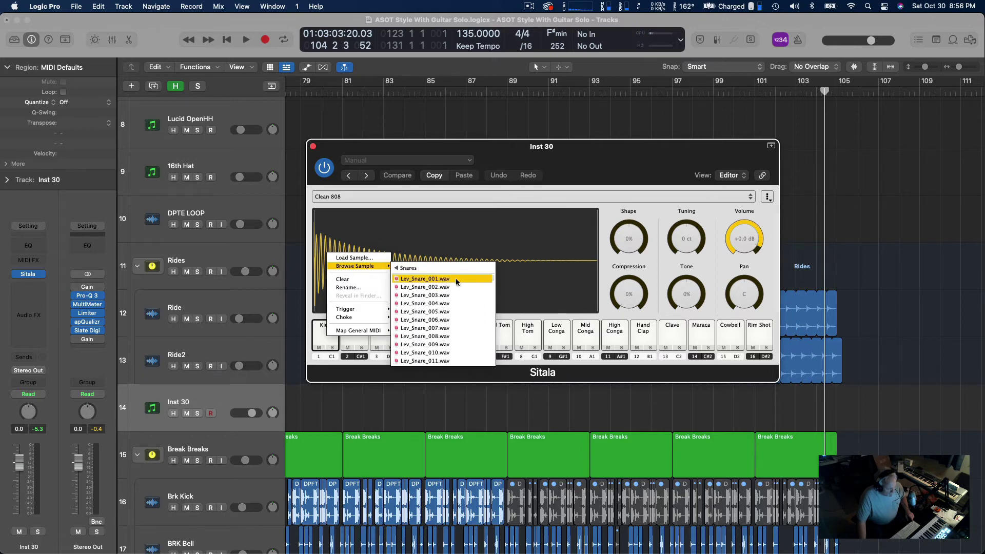
click(419, 279)
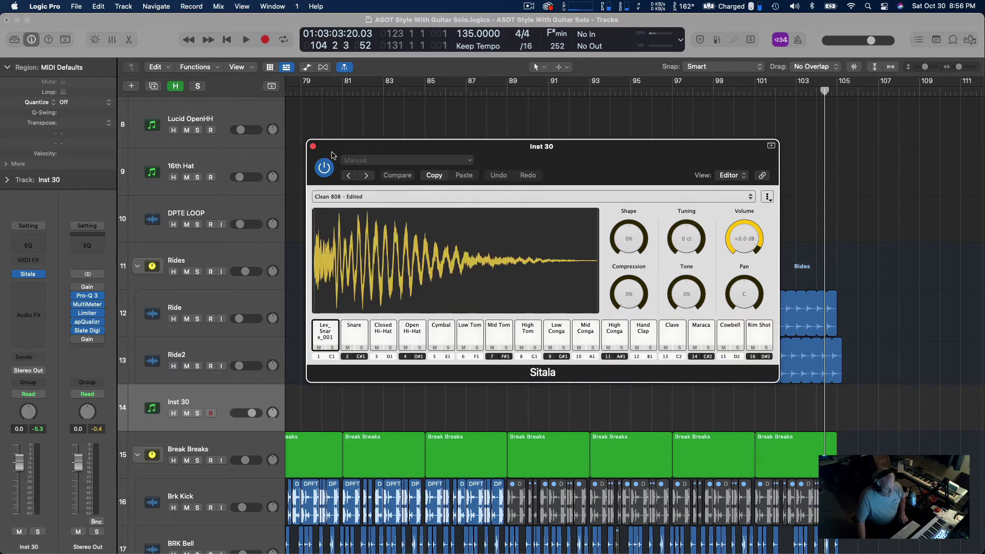
Move the Sitala window aside, record a short take on Inst 30 from bar 89, and delete the recorded region
drag(328, 145, 961, 255)
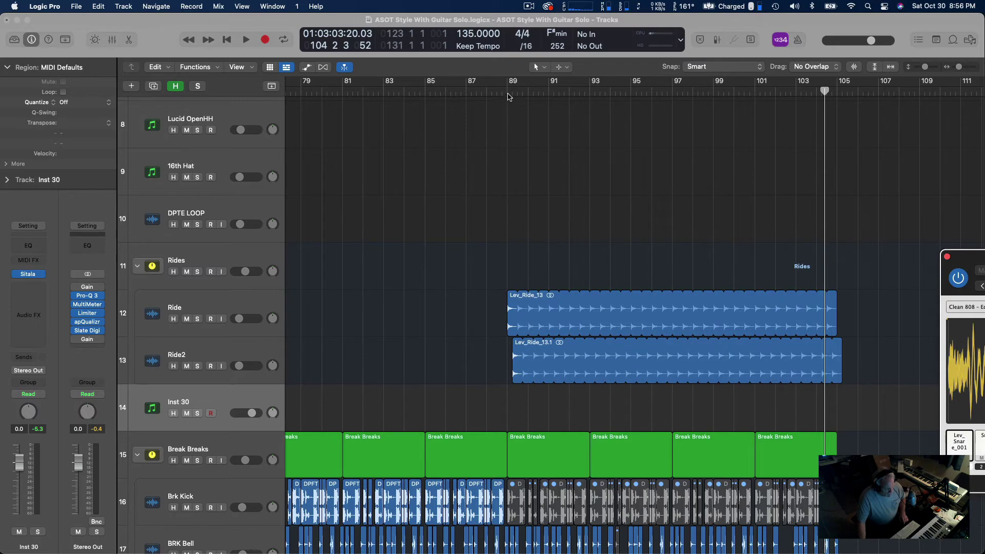
scroll(506, 93, left, 5)
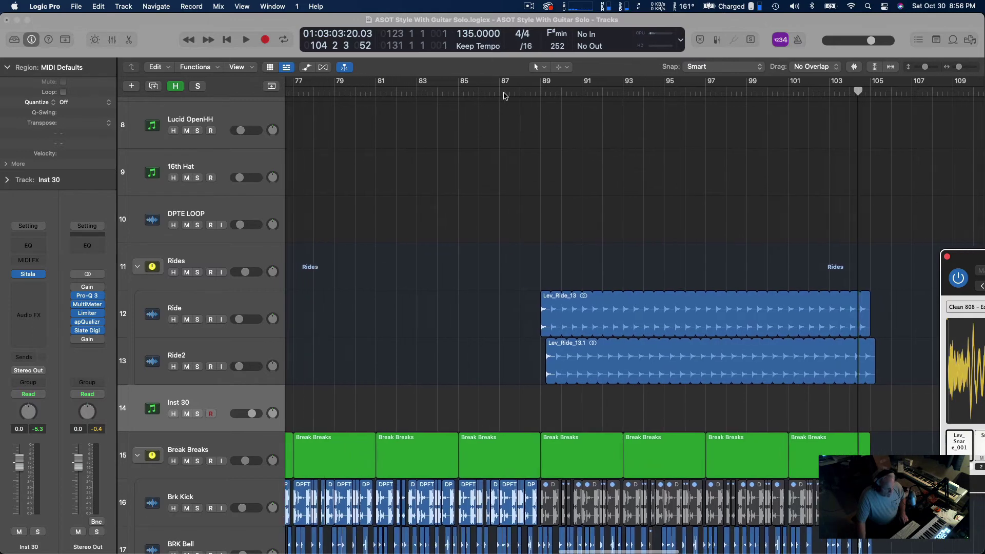
scroll(486, 308, left, 3)
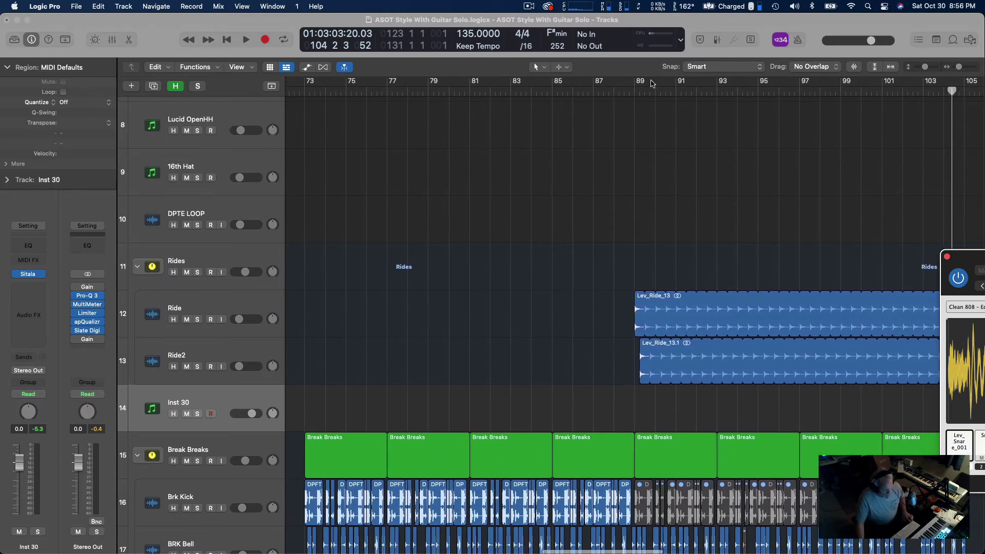
click(635, 91)
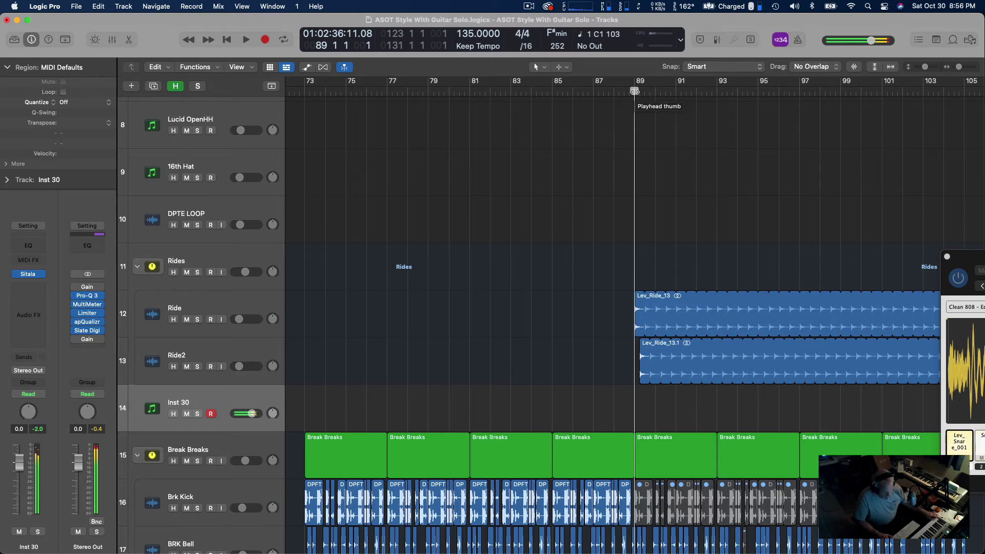
key(r)
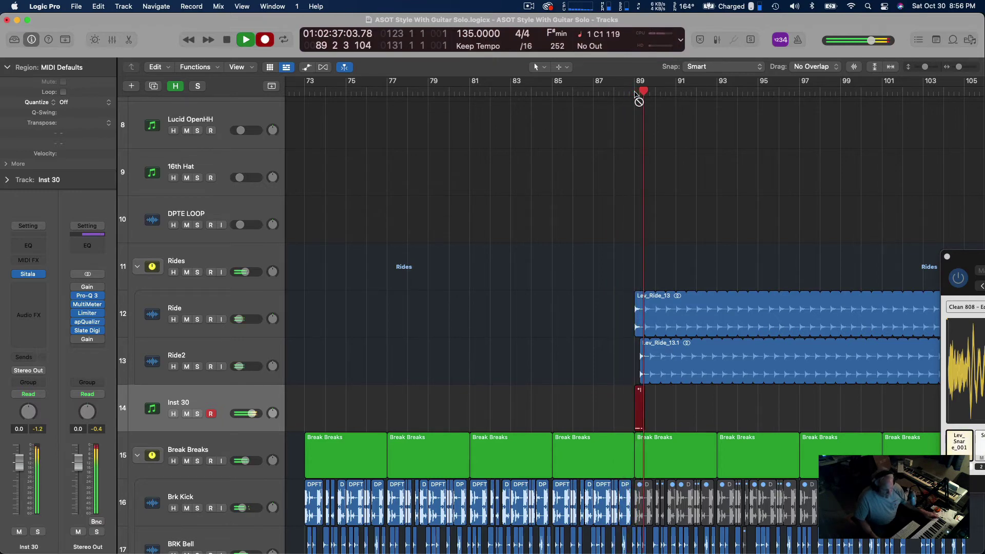
key(space)
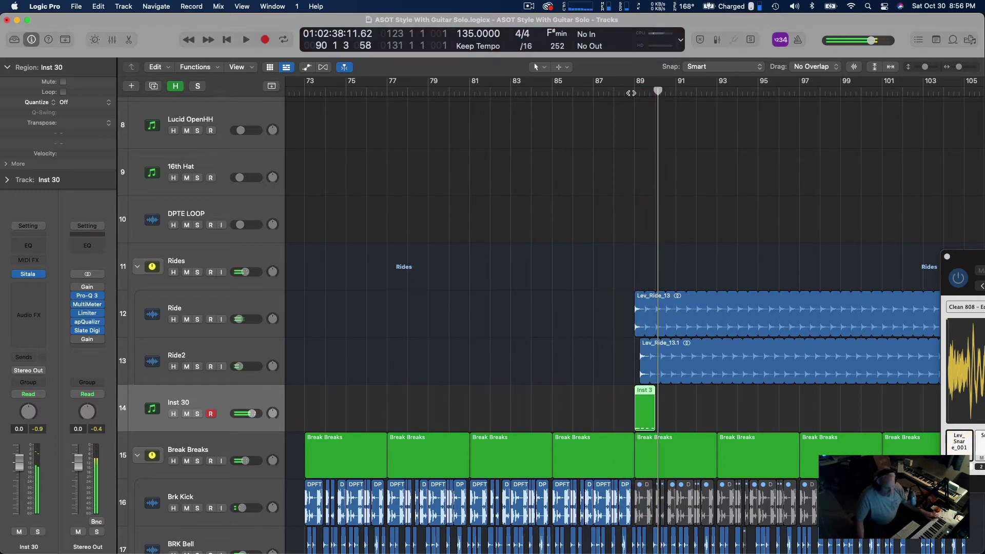
scroll(764, 84, left, 1)
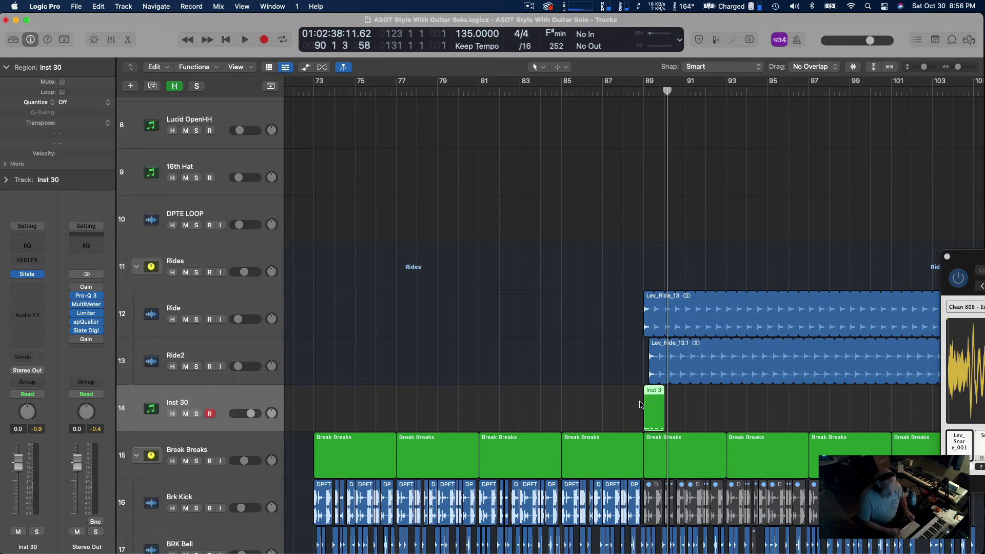
key(Delete)
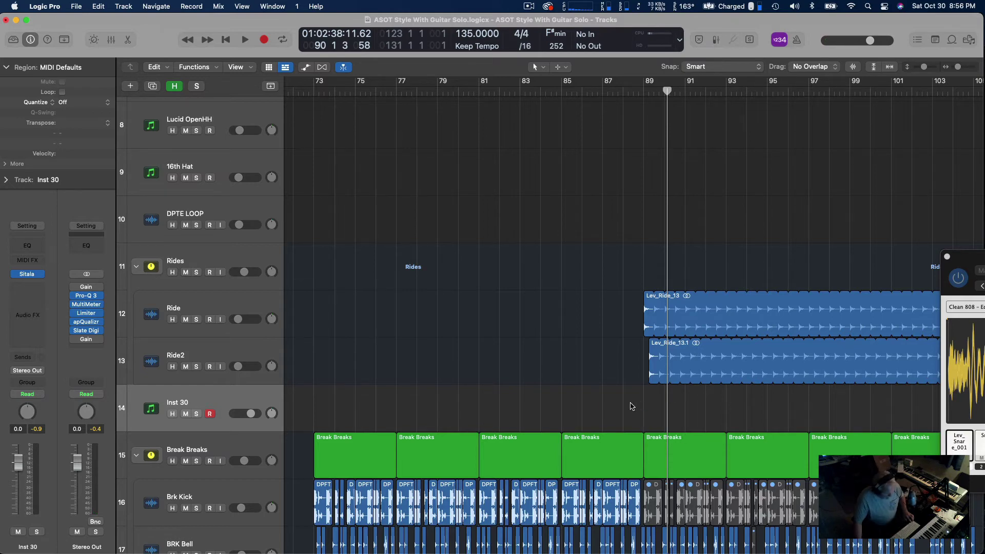
Create an empty MIDI region on Inst 30 at bar 89 and open it in the Piano Roll
right_click(651, 409)
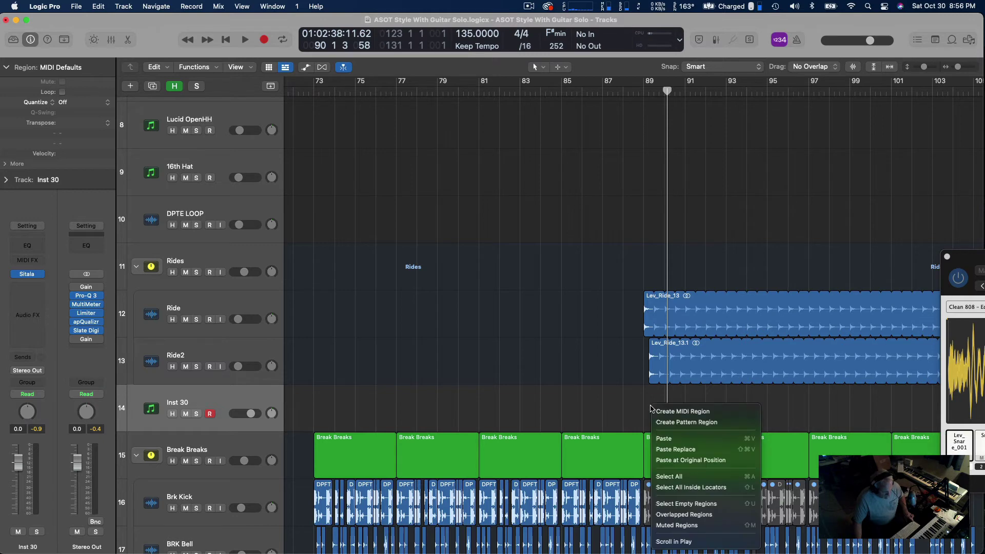
click(664, 411)
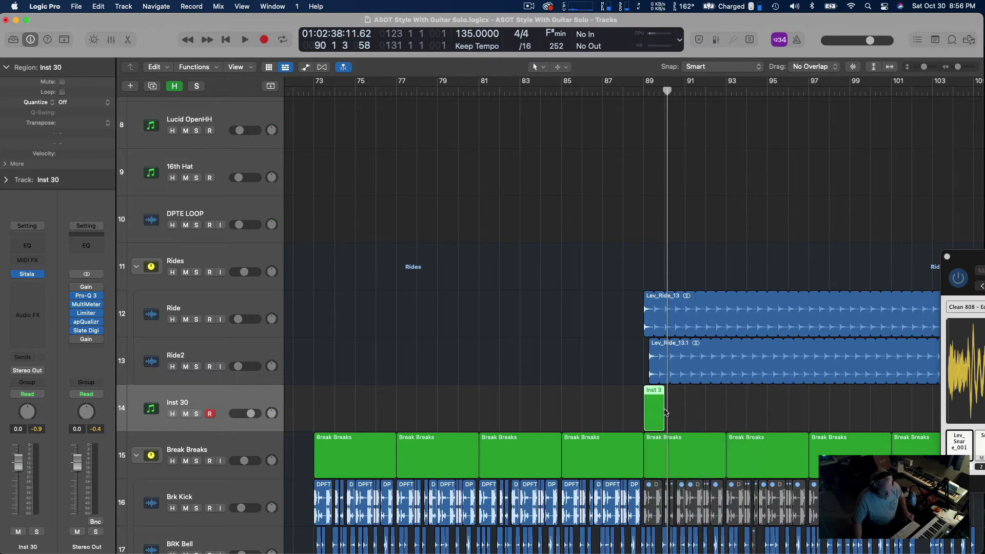
double_click(655, 393)
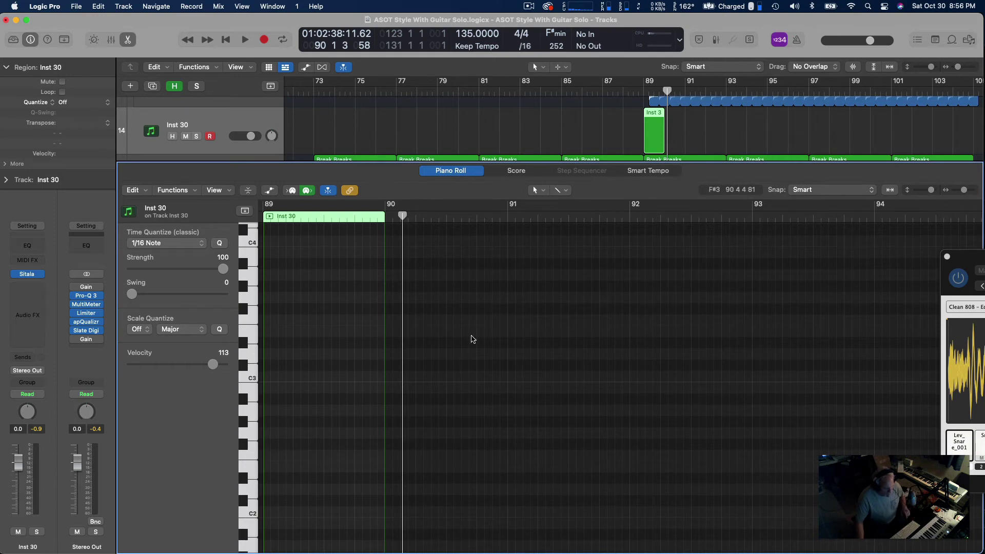
Draw a C1 note about one bar long near the start of bar 89 with the Pencil tool
scroll(292, 414, down, 8)
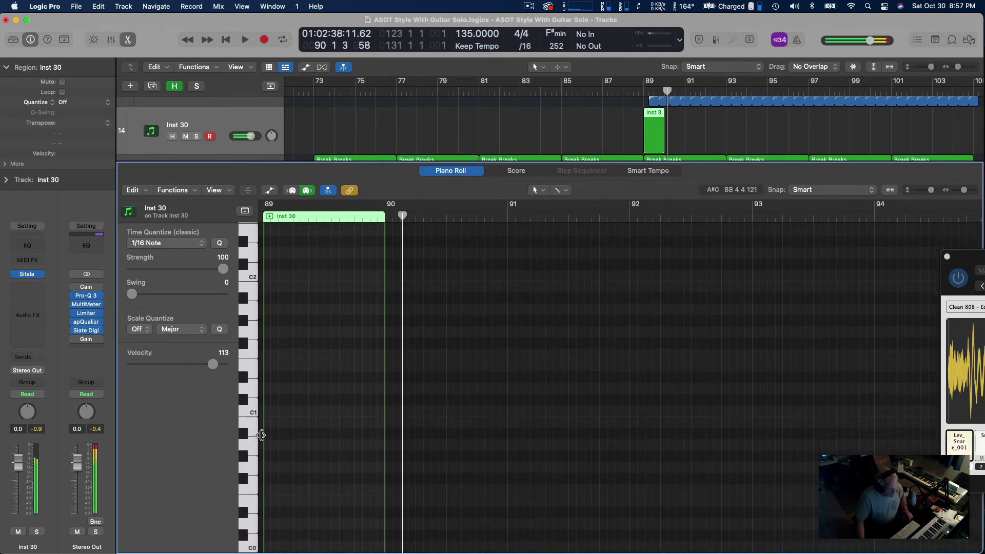
scroll(260, 405, down, 4)
key(t)
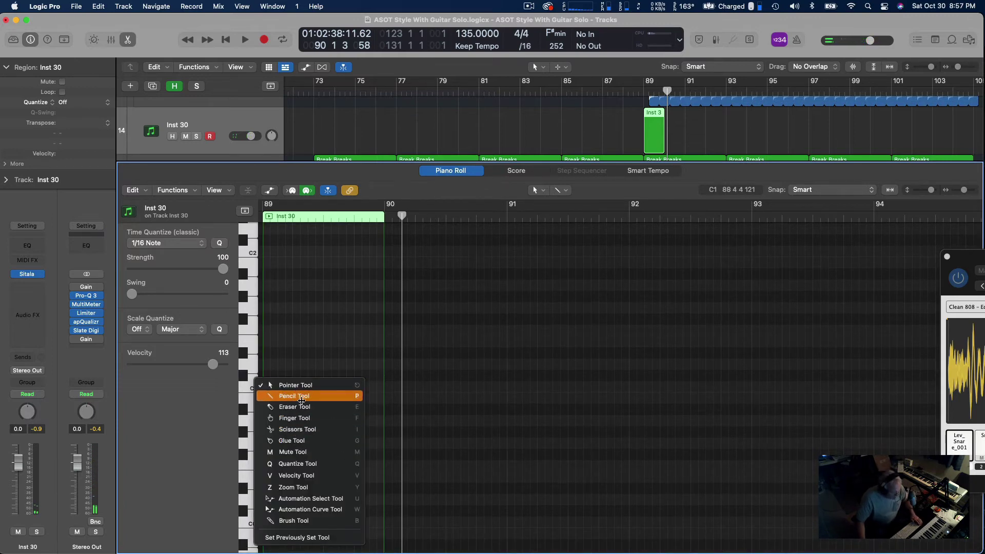
click(295, 395)
click(271, 390)
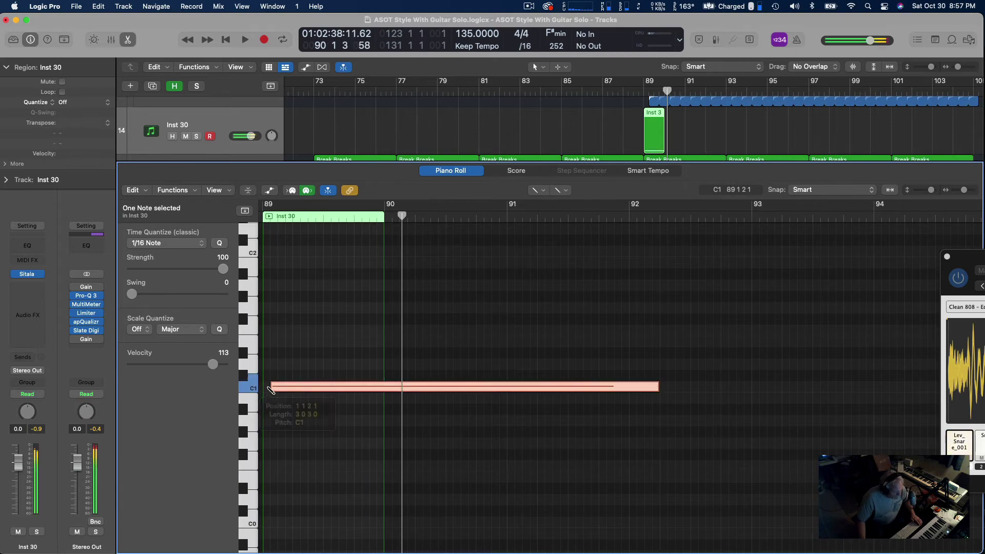
drag(656, 391, 391, 390)
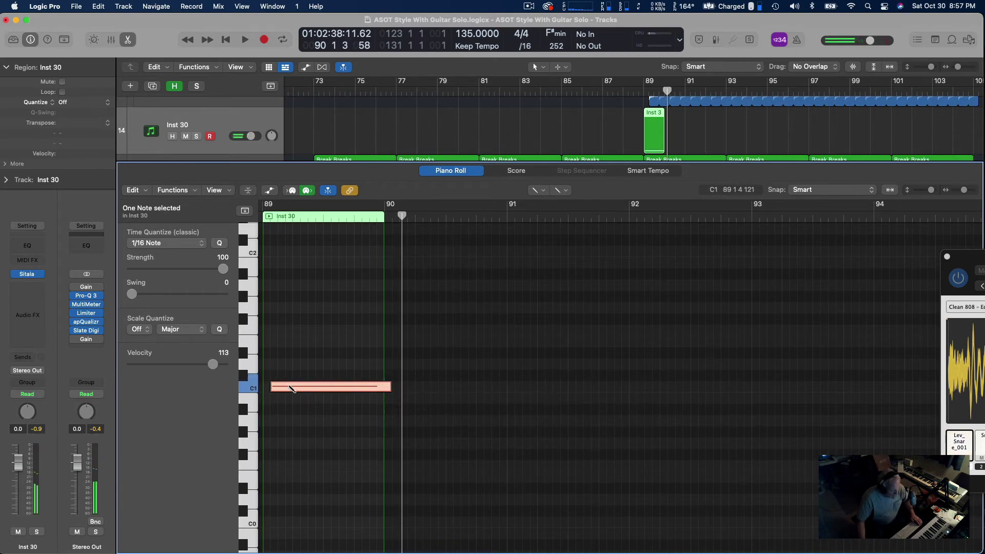
Move the C1 note to the start of bar 89 with the Pointer tool and shorten it to less than one beat
key(t)
click(292, 388)
drag(292, 388, 285, 388)
drag(381, 384, 274, 393)
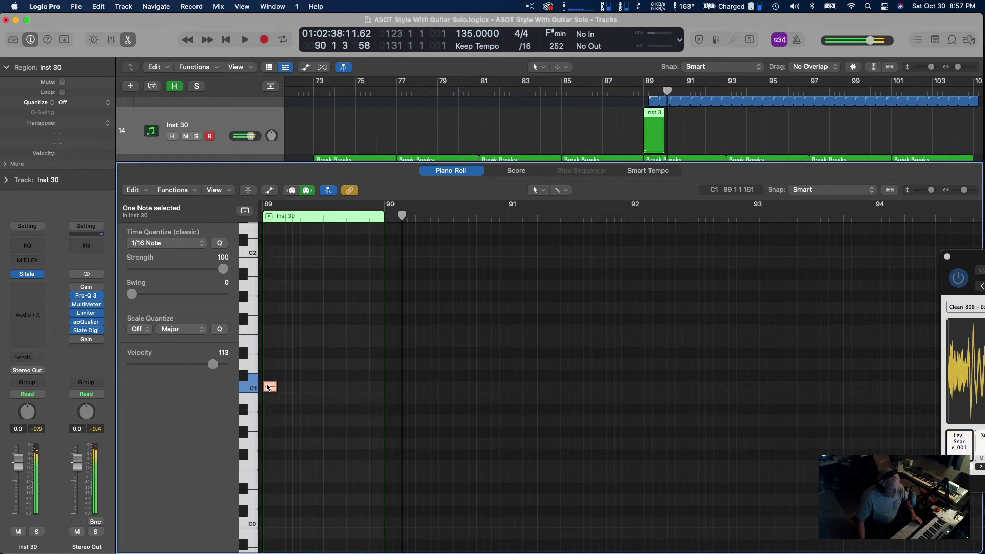
mouse_move(270, 388)
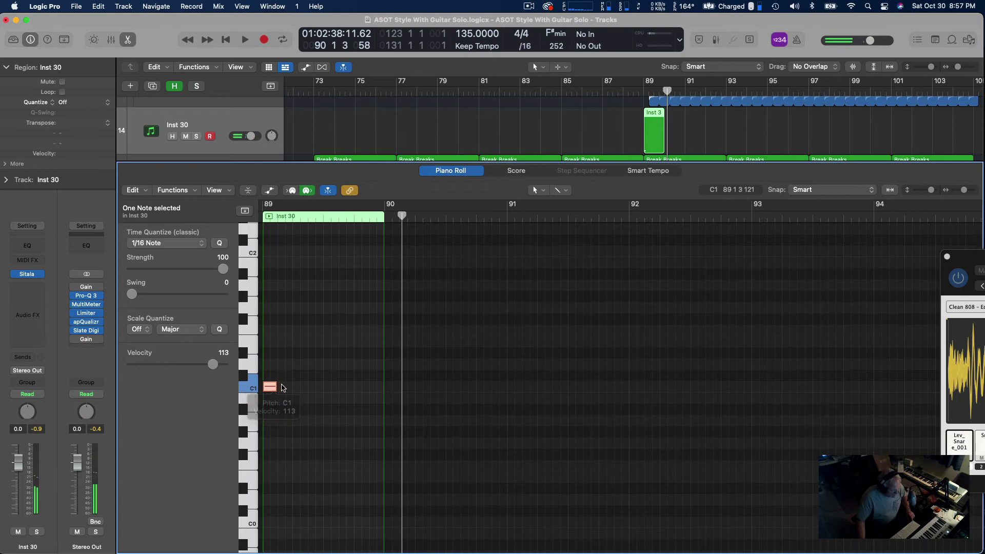
drag(276, 388, 284, 388)
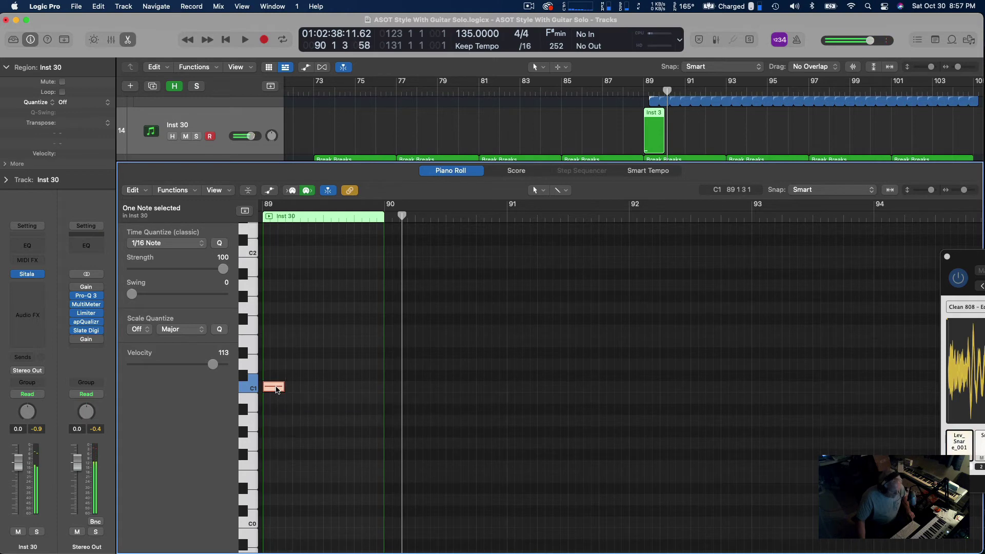
Copy the C1 note onto every beat of bar 89 and repeat the four notes with 7 copies
mouse_move(276, 387)
mouse_down()
mouse_move(373, 388)
mouse_move(267, 374)
mouse_up()
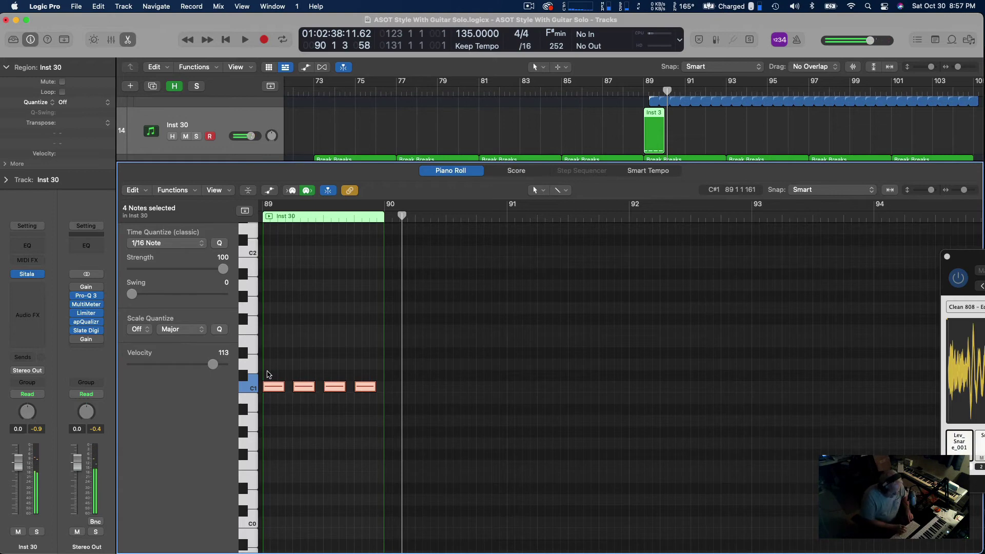
key(super+r)
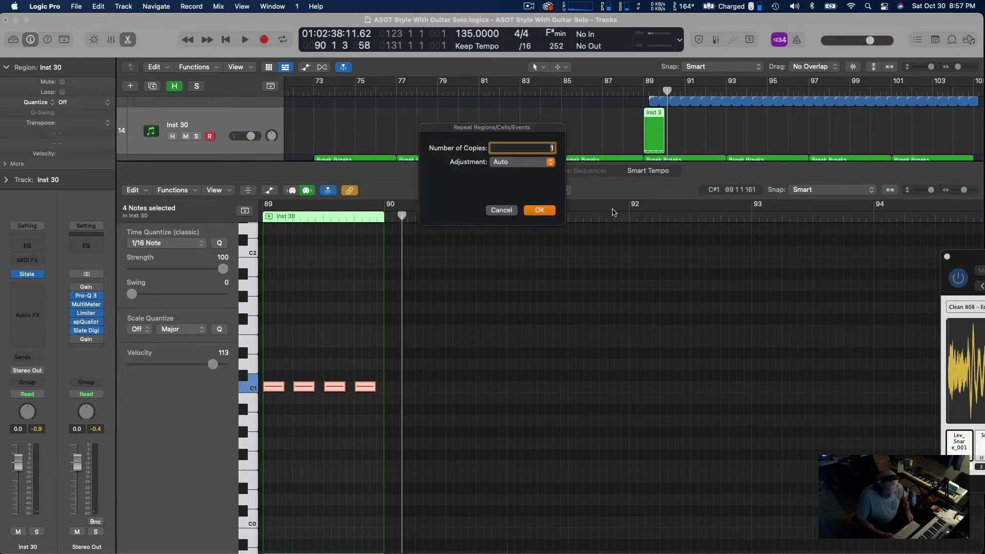
text(7)
key(Return)
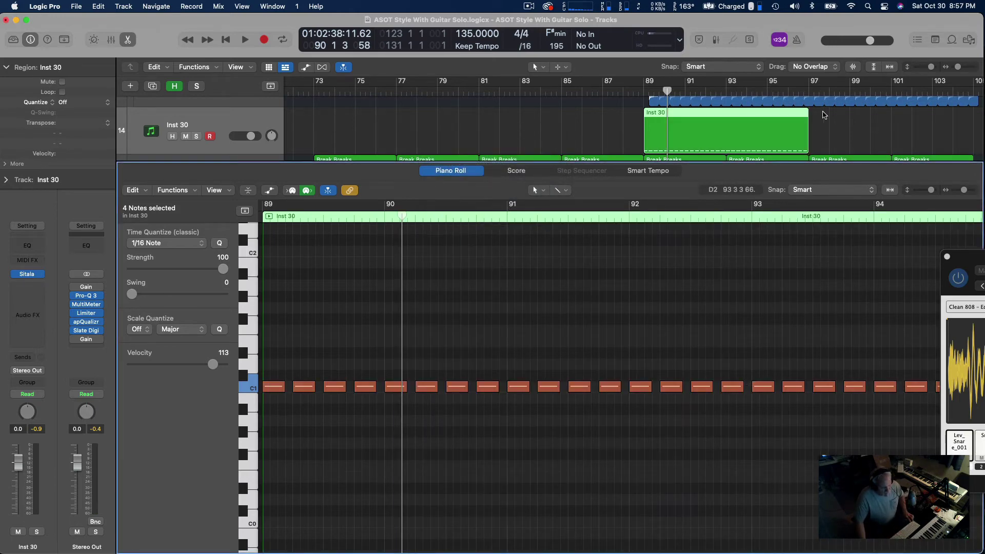
Play the snare pattern from bar 89 and set the cycle range to the Inst 30 region, bars 89 to 97
double_click(641, 88)
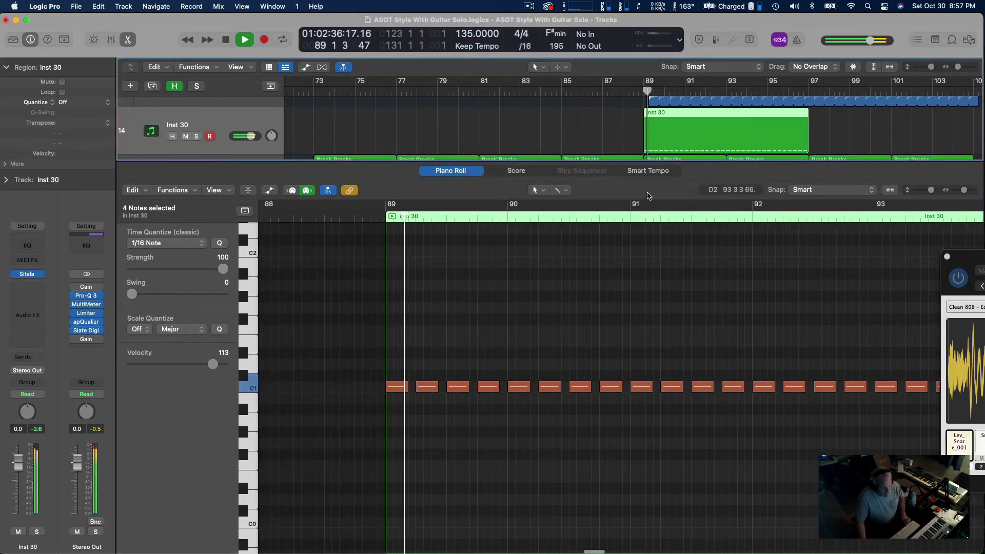
key(space)
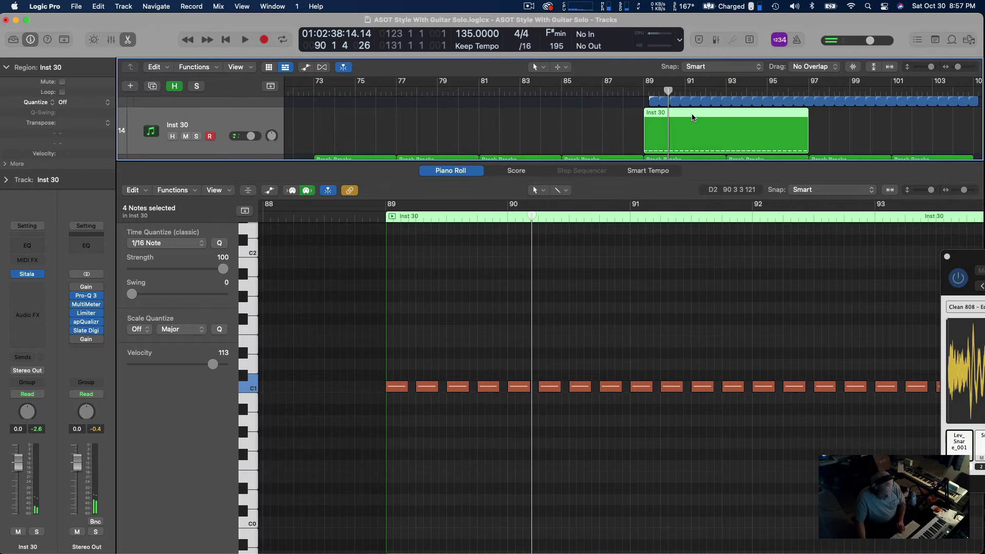
key(super+u)
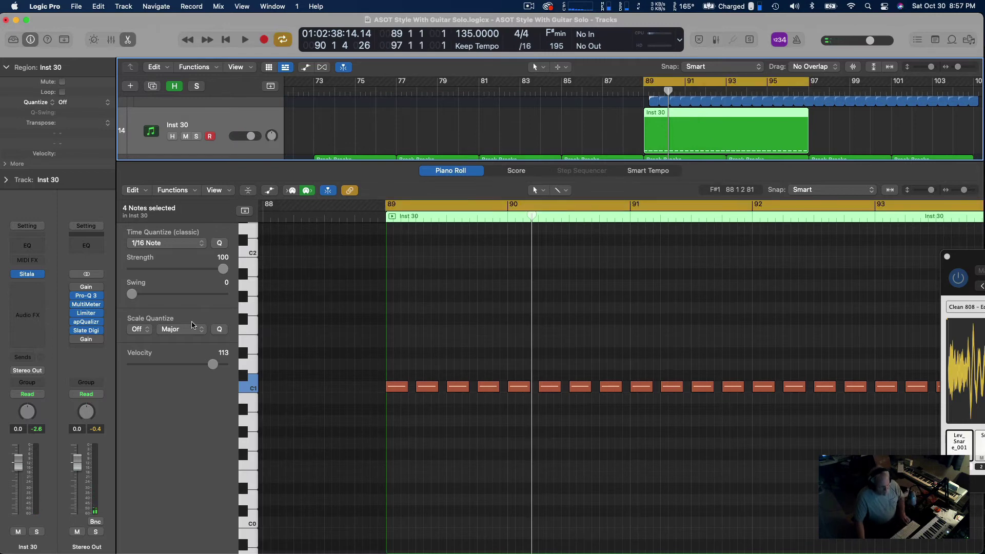
key(space)
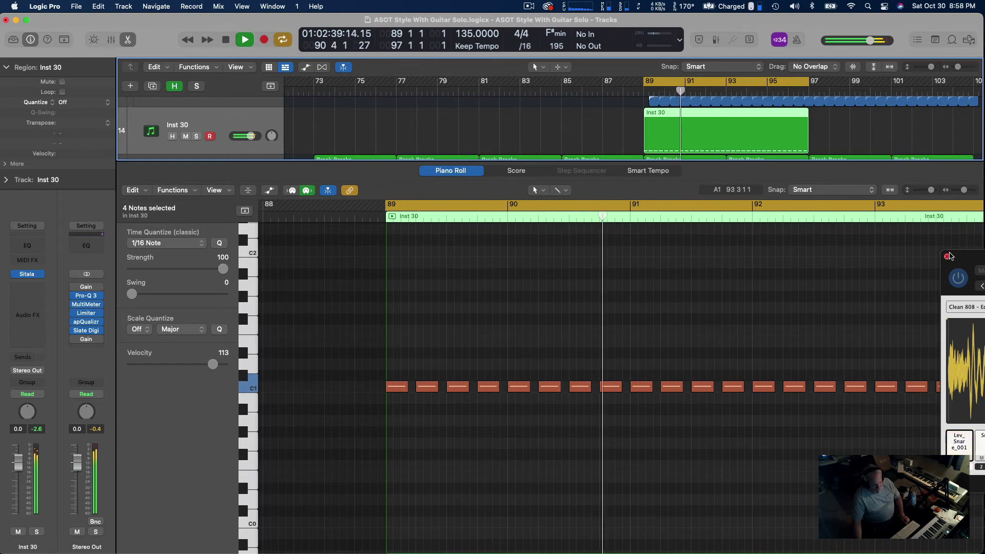
Bring the Sitala window fully into view and set the snare pad's tuning to -8 ct while the cycle plays
drag(963, 262, 366, 246)
key(space)
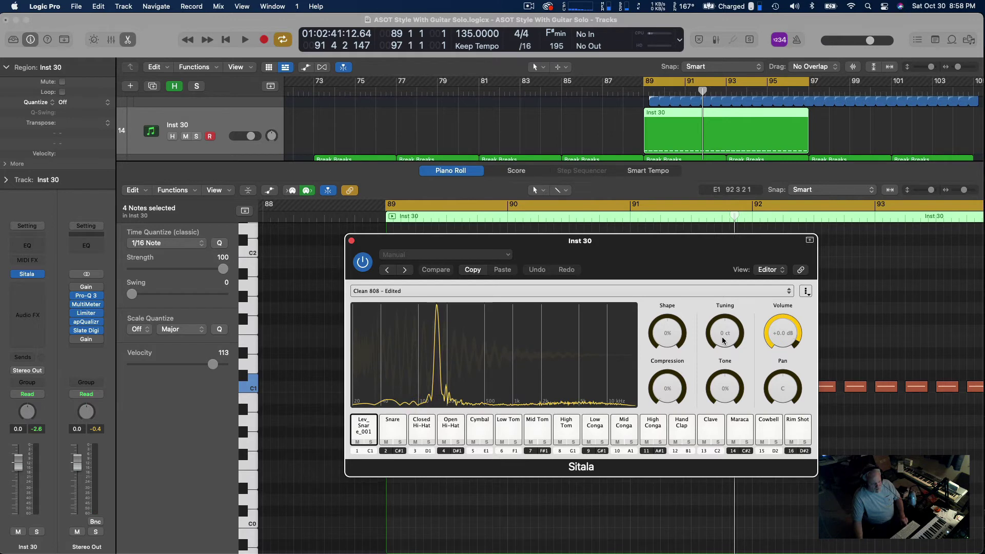
key(space)
drag(723, 340, 723, 322)
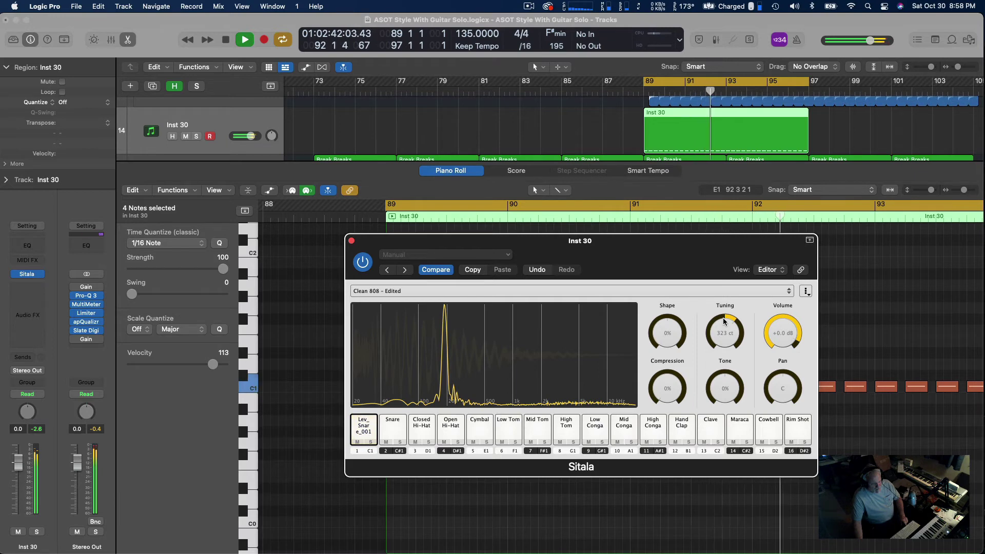
drag(724, 322, 725, 343)
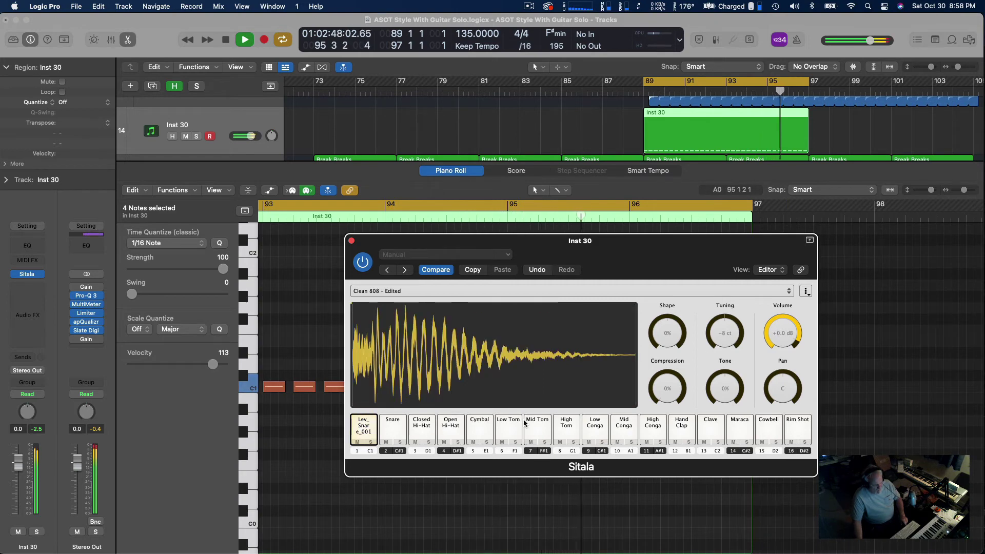
Switch the first pad's sample to Lev_Snare_003.wav and set its volume to -10.4 dB and tone to 58%
click(500, 403)
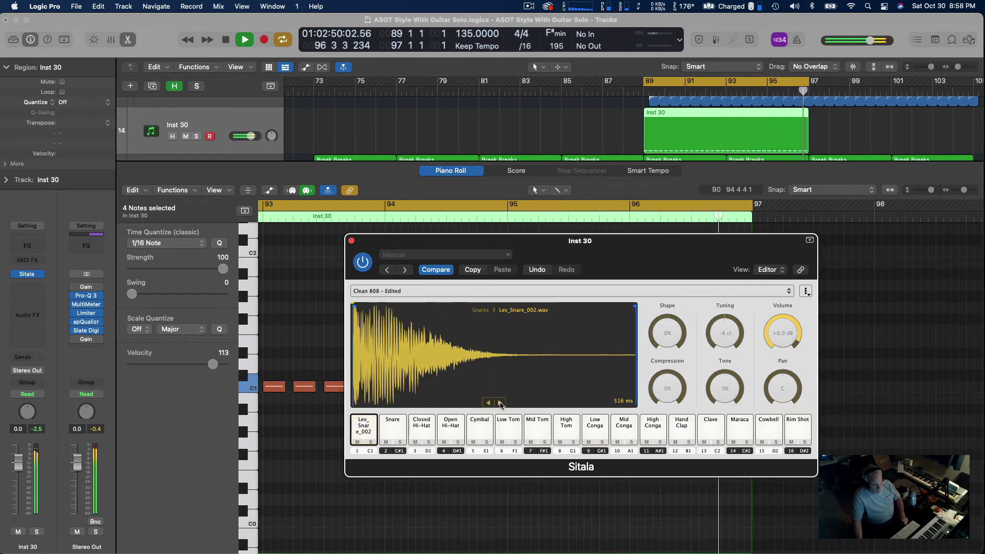
click(500, 403)
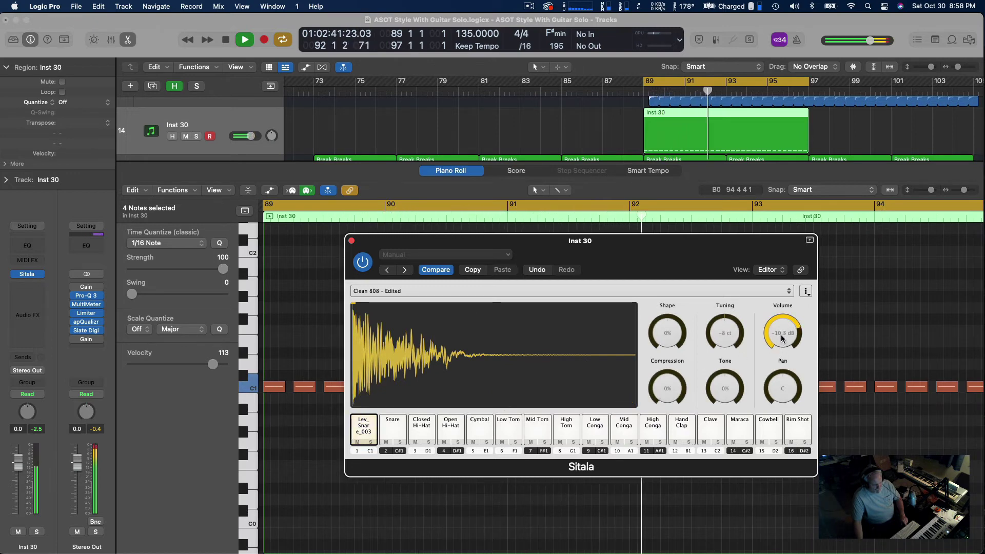
drag(780, 339, 781, 340)
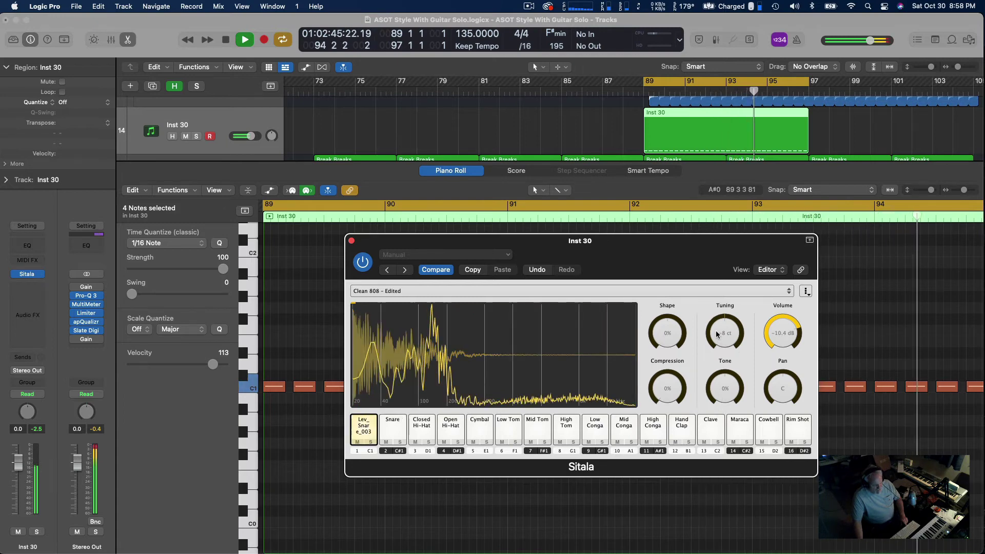
drag(723, 388, 707, 346)
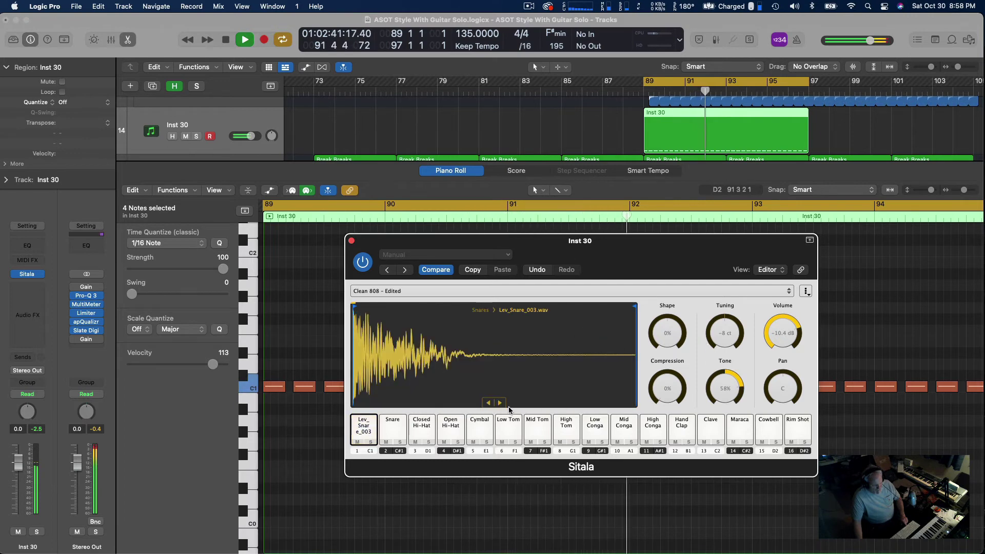
Solo the Inst 30 track and replay the snare pattern from bar 89
click(40, 534)
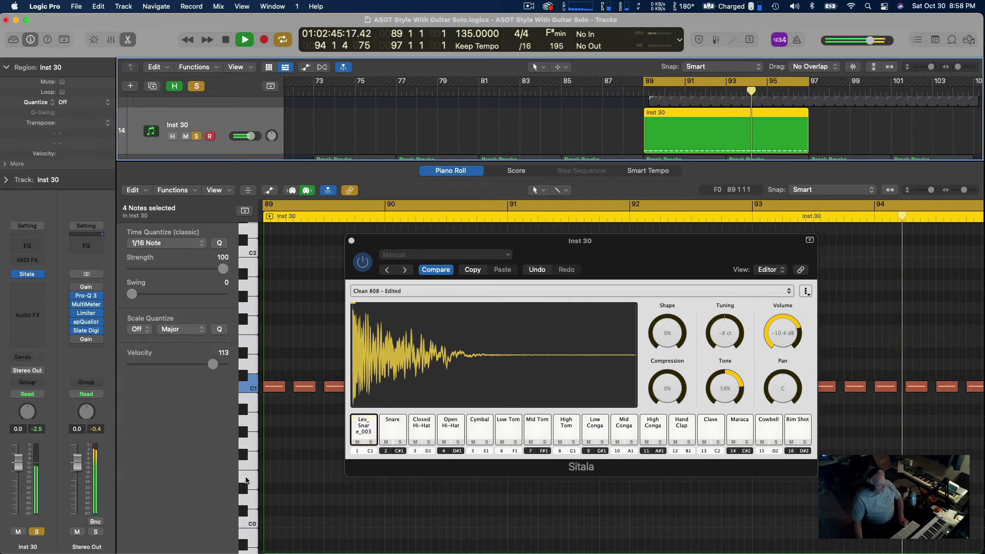
key(space)
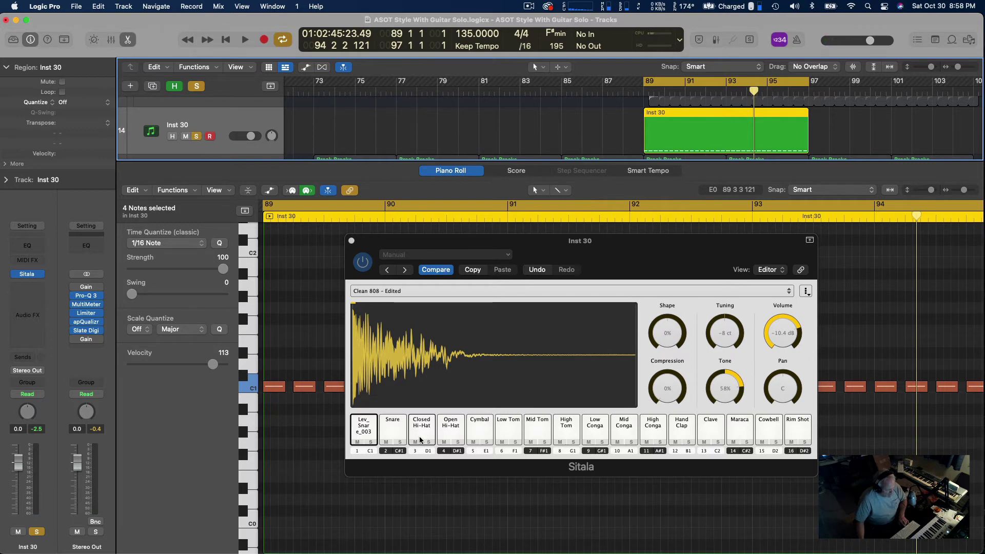
key(space)
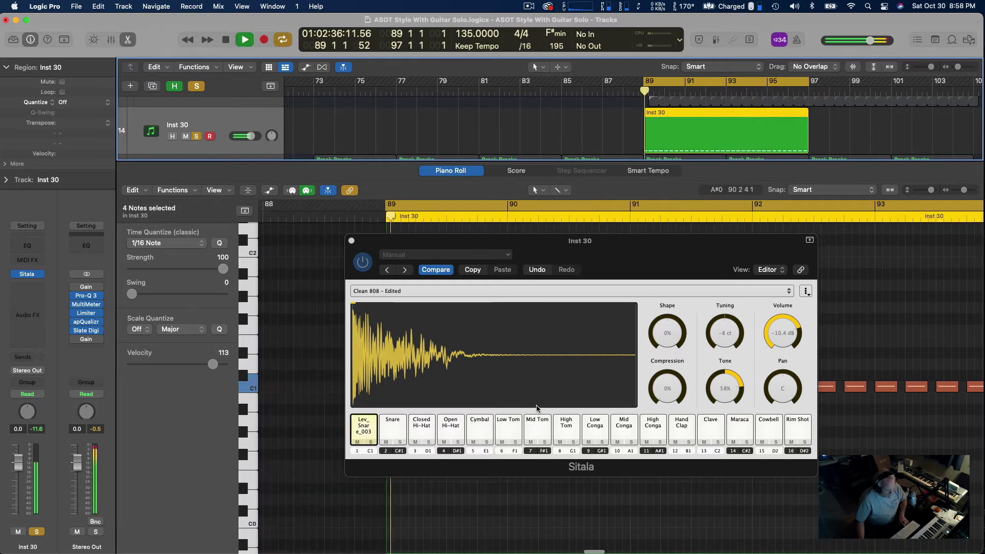
Audition successive snare samples on the first pad during playback, settle on Lev_Snare_017, and unsolo the Inst 30 track
click(500, 403)
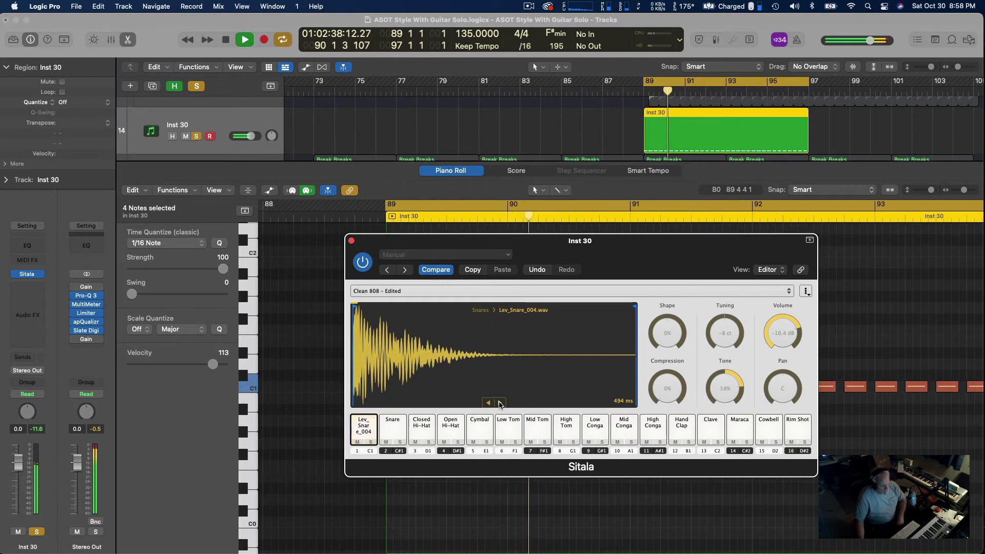
click(500, 404)
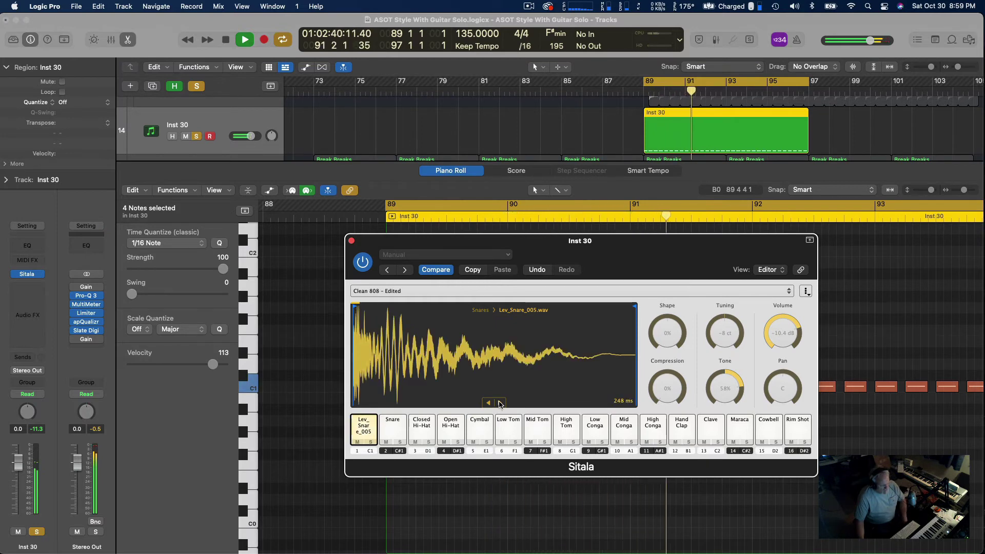
click(500, 404)
click(500, 403)
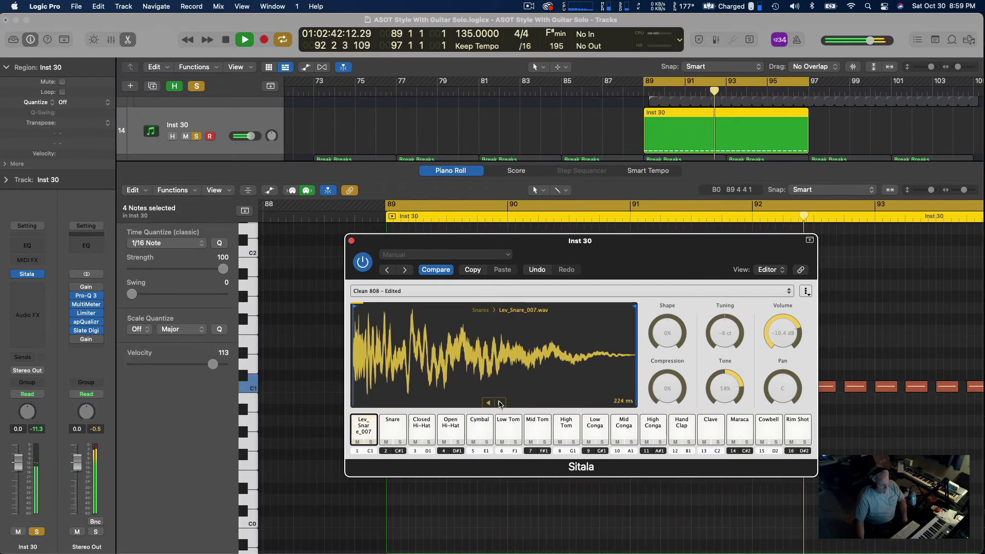
click(500, 403)
click(500, 403)
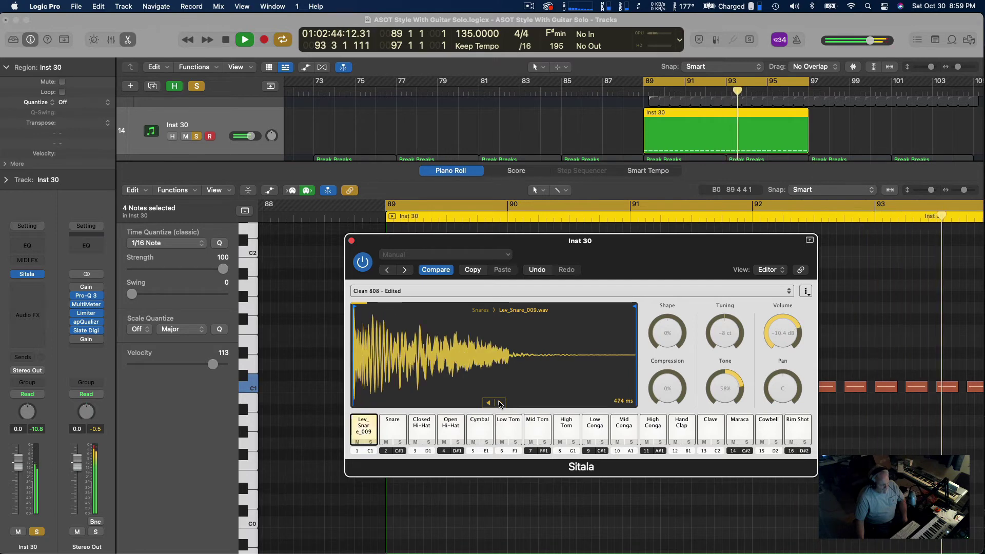
click(500, 403)
click(500, 403)
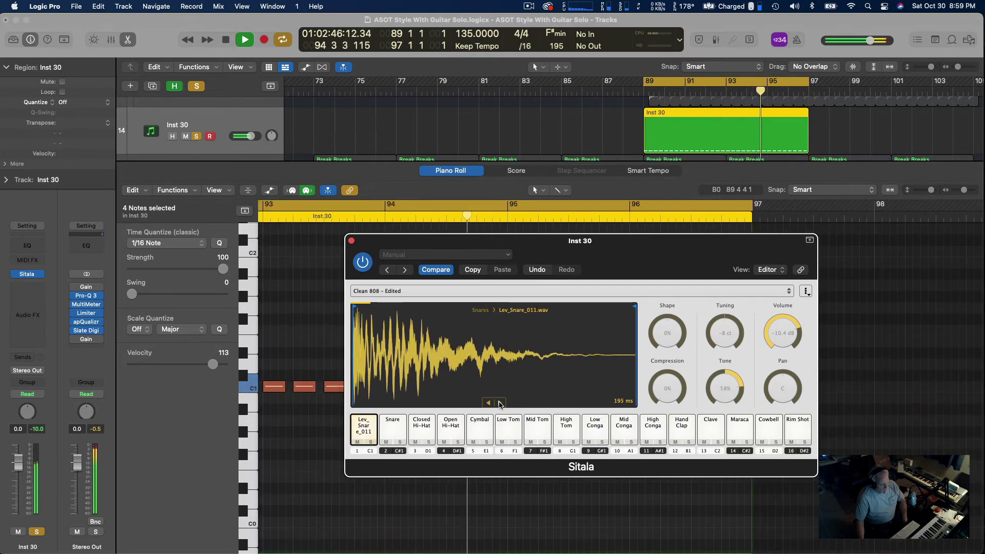
click(500, 403)
click(500, 403)
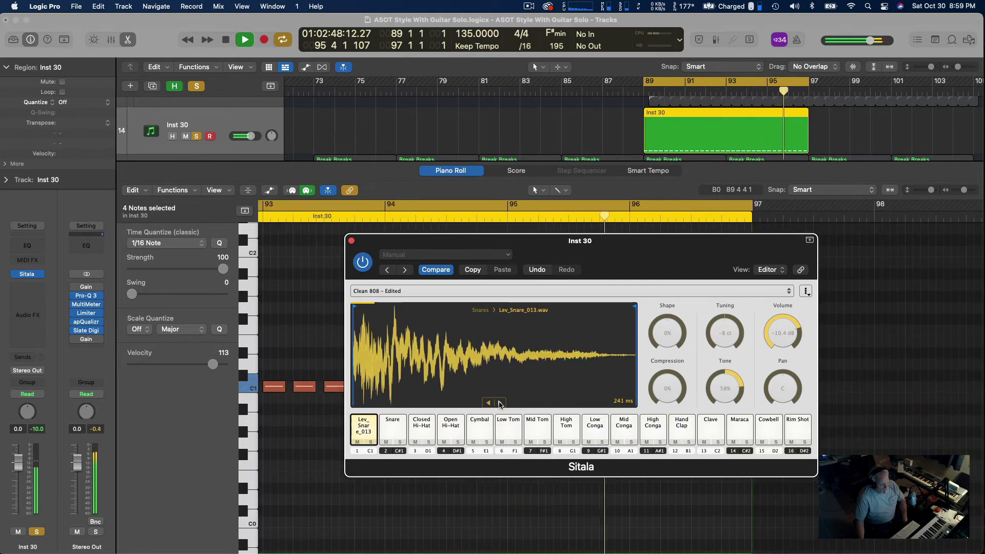
click(500, 403)
click(500, 403)
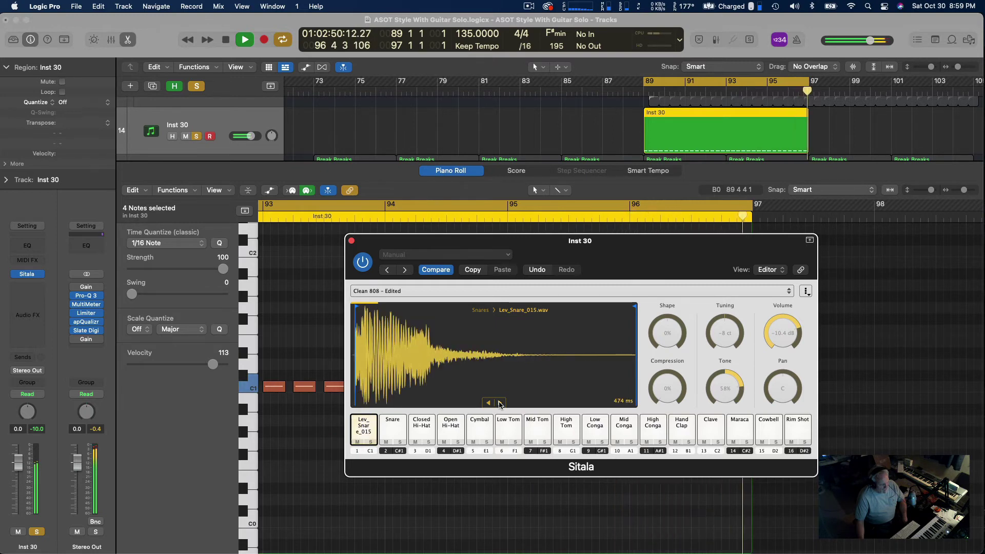
click(500, 403)
click(500, 403)
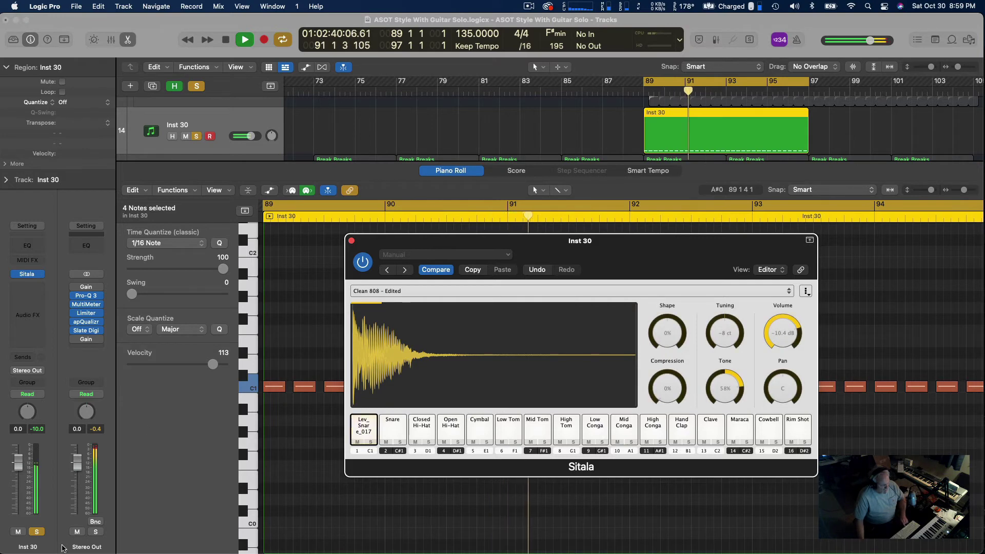
click(36, 532)
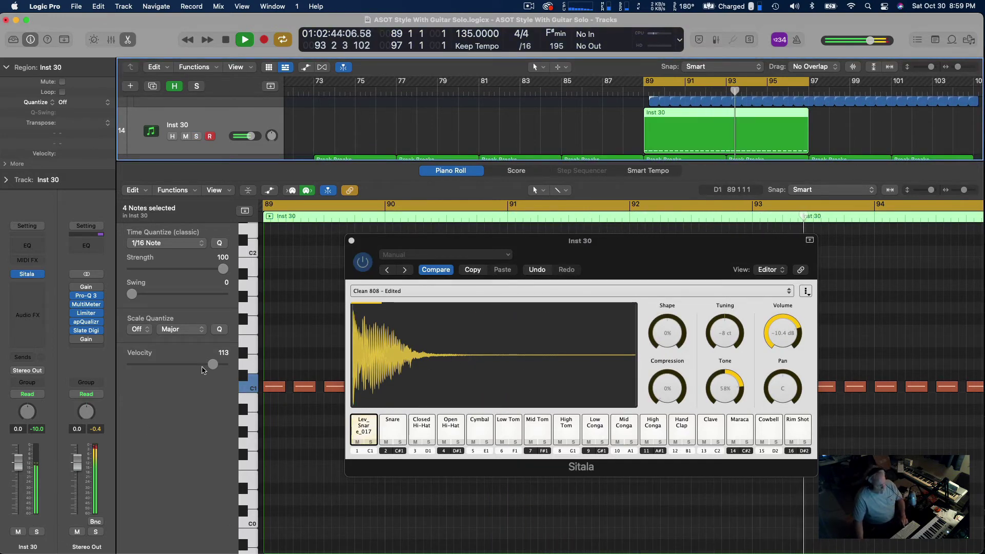
Play the cycled section from bar 89 several times to audition the Lev_Snare_017 sound in Sitala, and close the plug-in window
key(space)
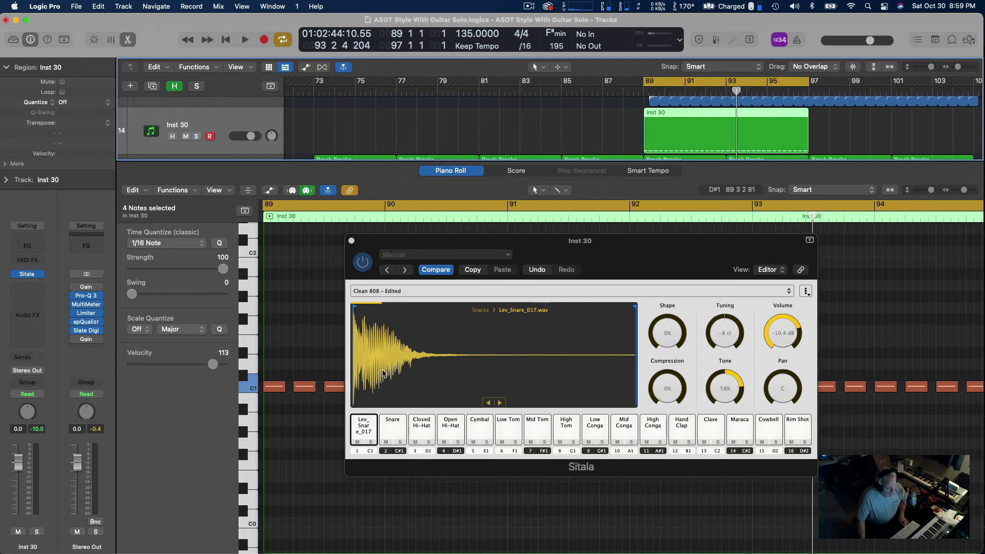
key(space)
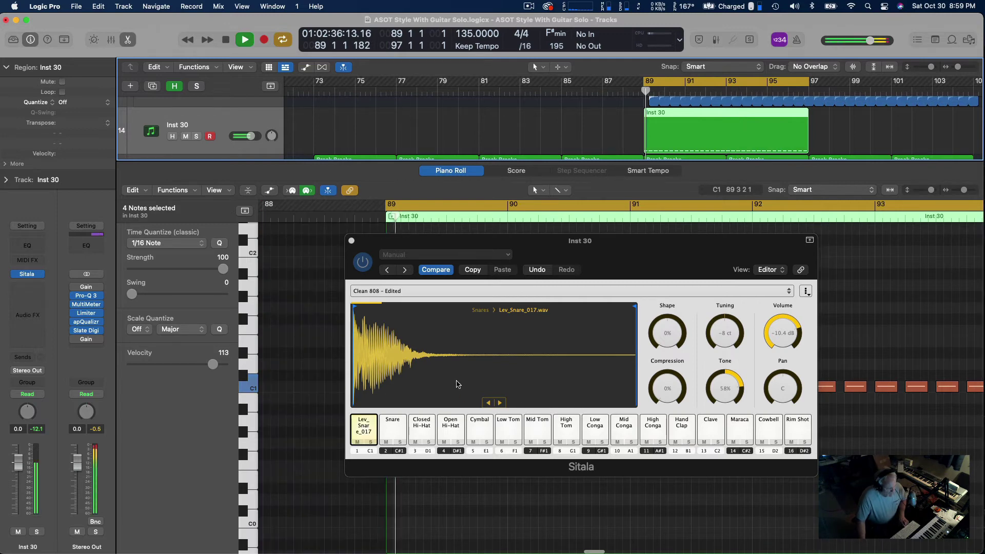
key(space)
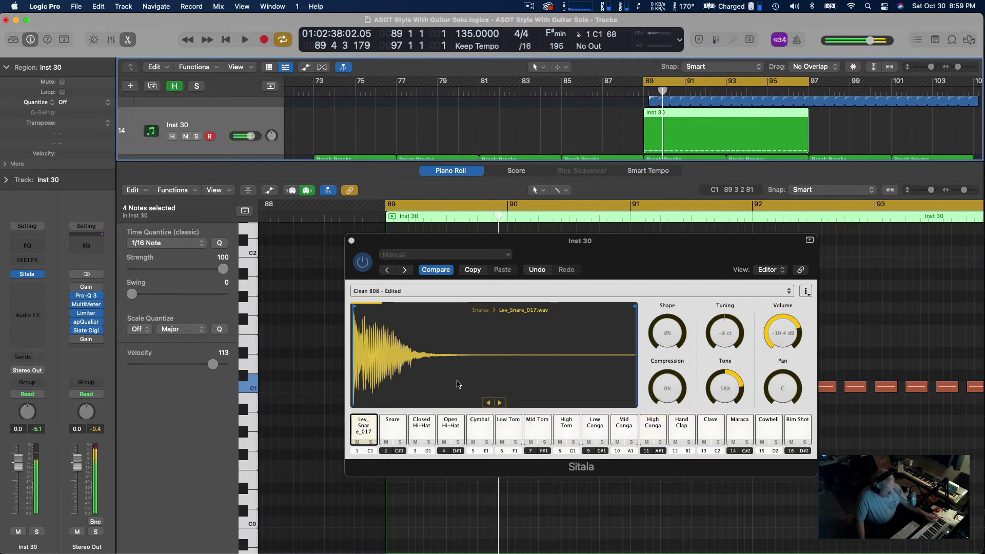
key(space)
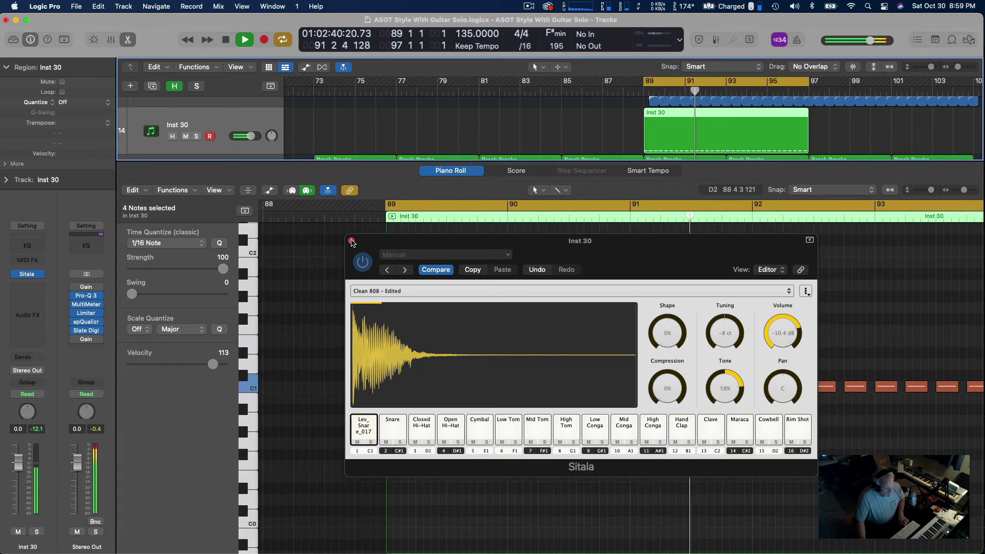
key(space)
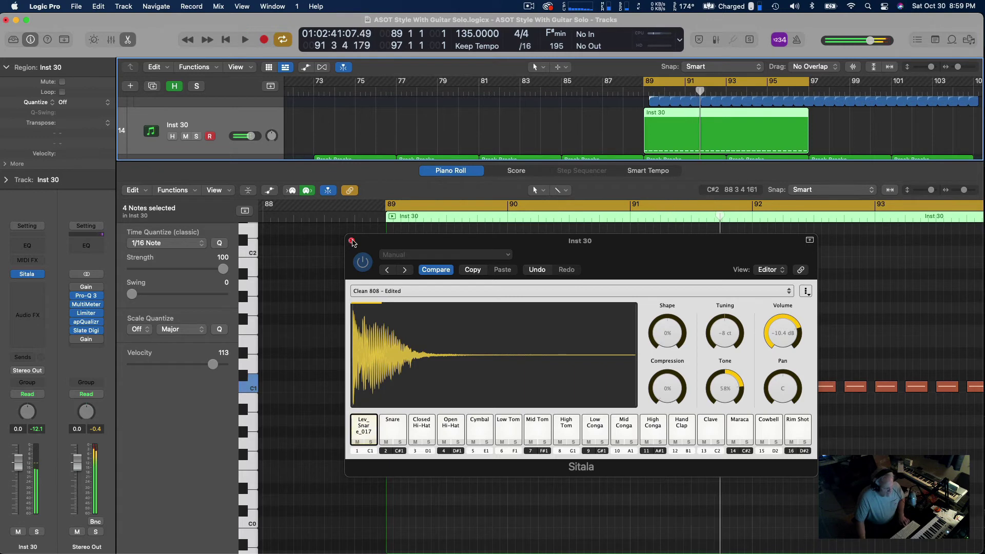
click(722, 390)
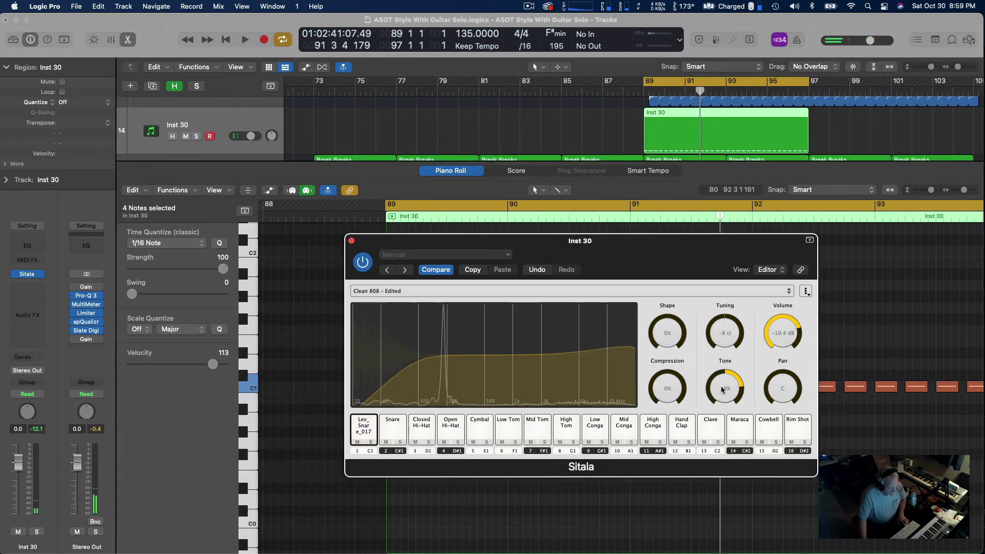
key(space)
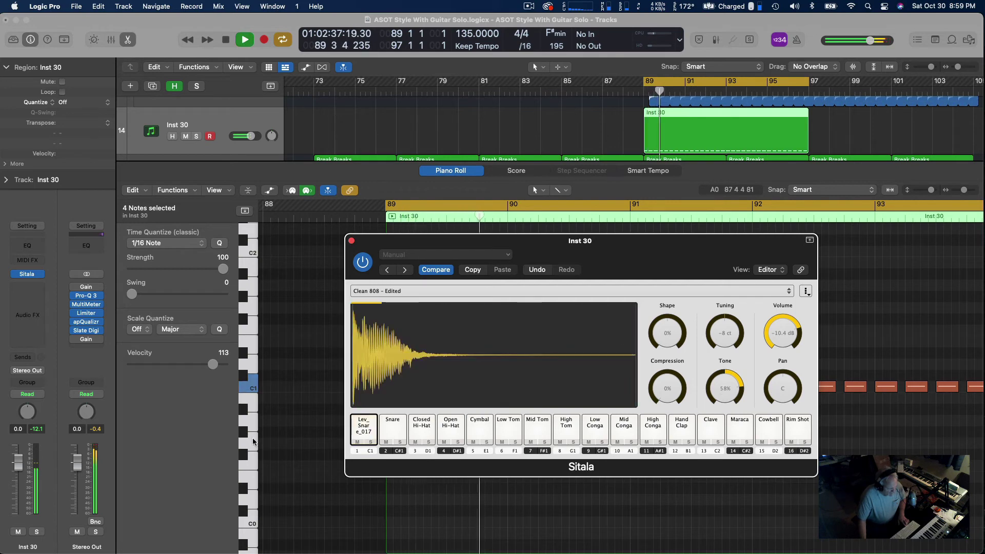
mouse_move(724, 387)
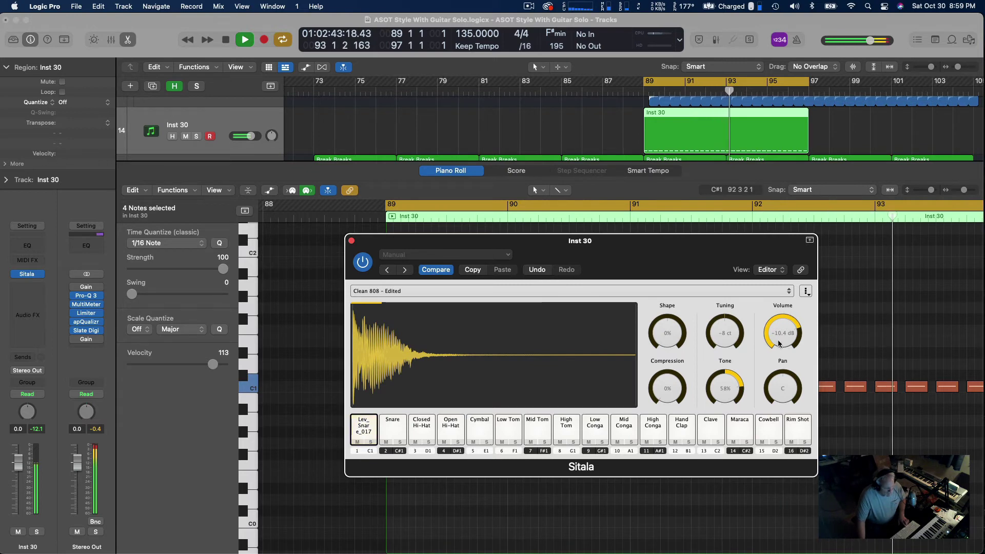
click(351, 241)
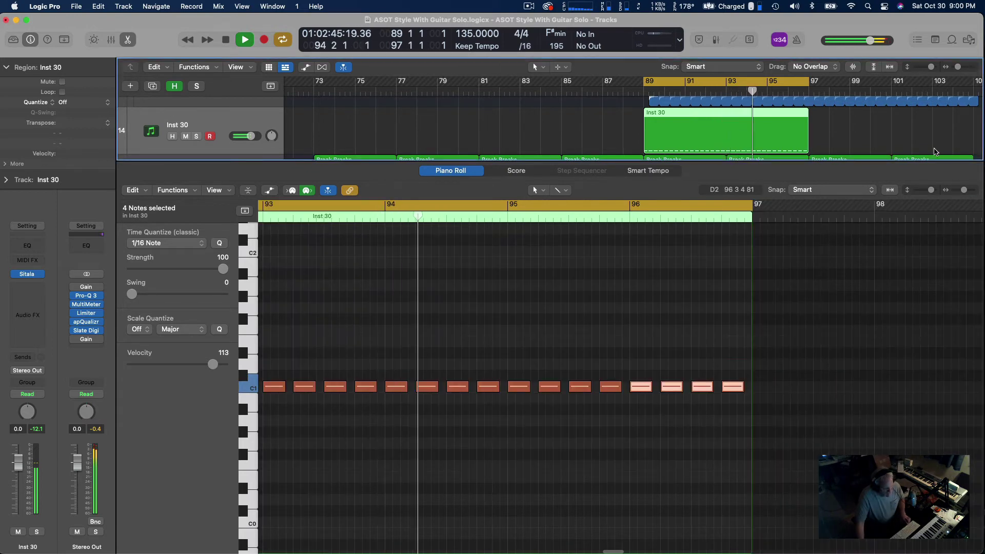
Stop the looped playback, turn cycle mode off and play the arrangement from bar 73
scroll(762, 394, left, 1)
scroll(763, 393, right, 6)
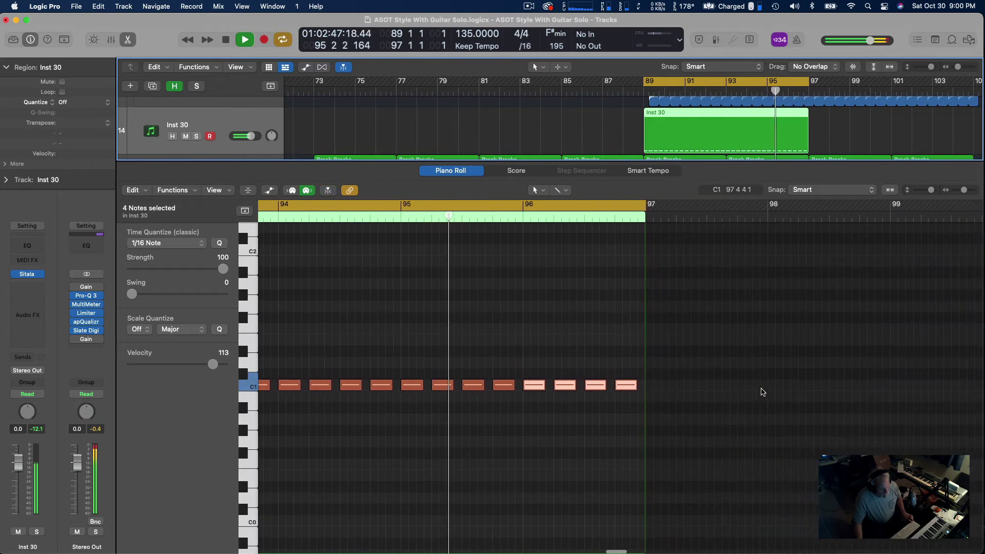
scroll(720, 390, left, 4)
key(space)
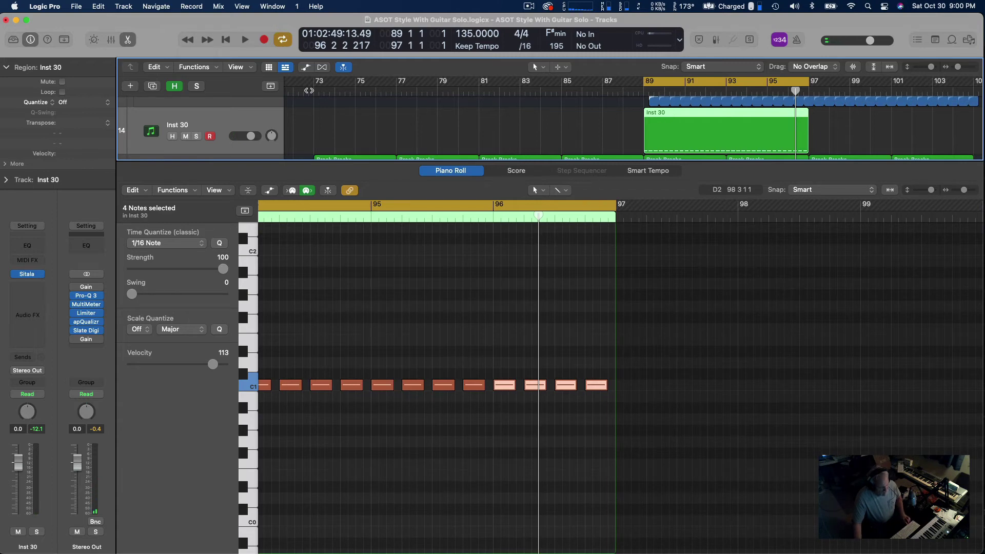
click(313, 90)
click(676, 84)
key(space)
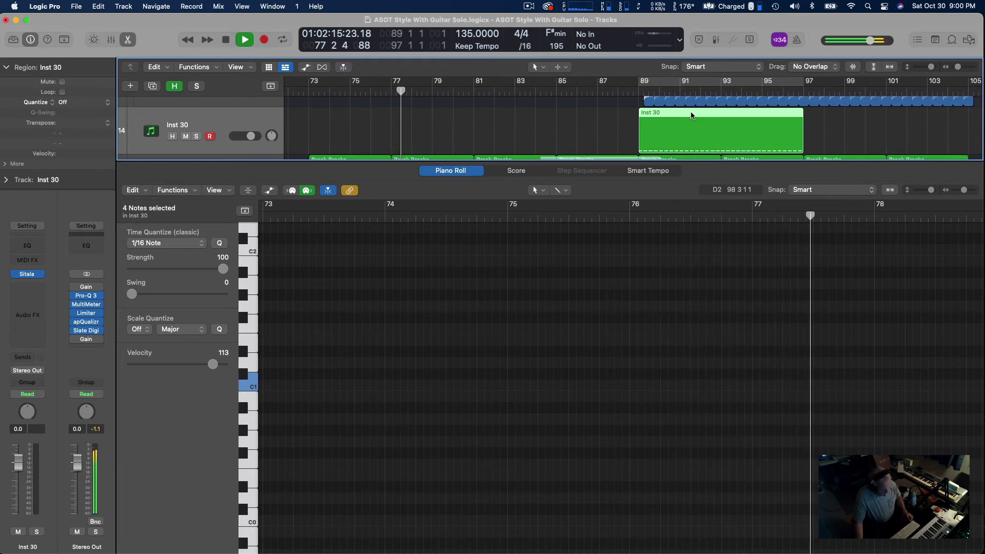
Duplicate the Inst 30 region so the copy starts at bar 97, and hide the Piano Roll editor
drag(692, 116, 877, 117)
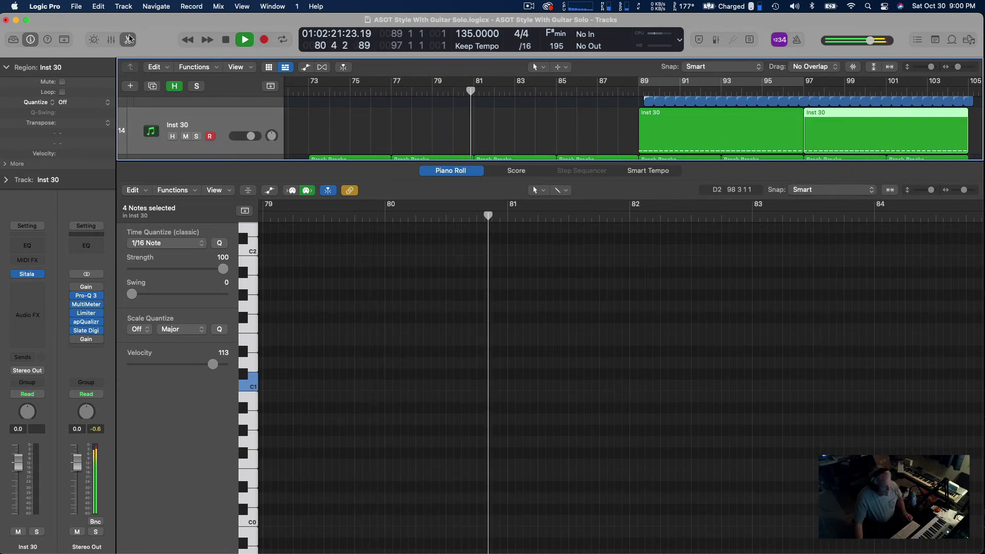
key(e)
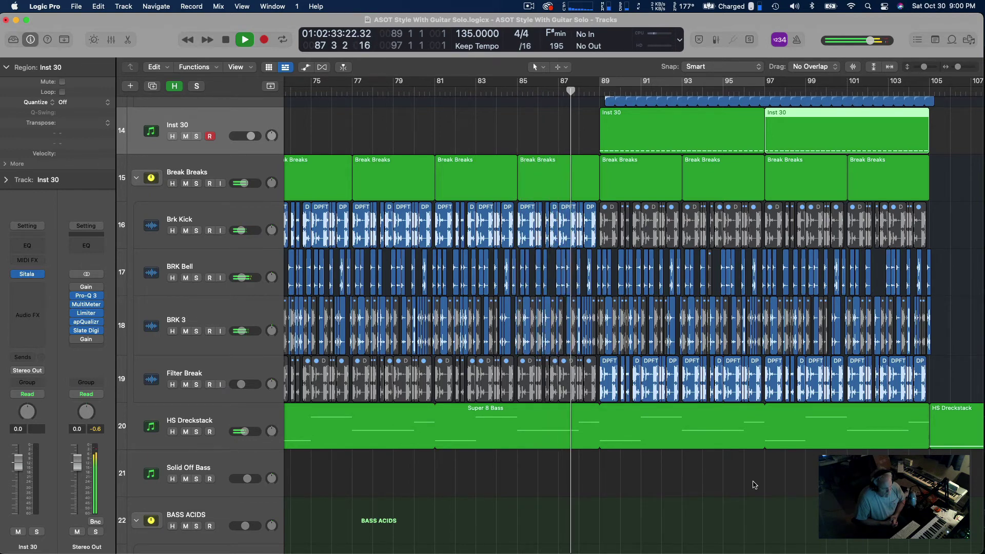
Mute the first Inst 30 region, which starts at bar 89
scroll(736, 438, up, 4)
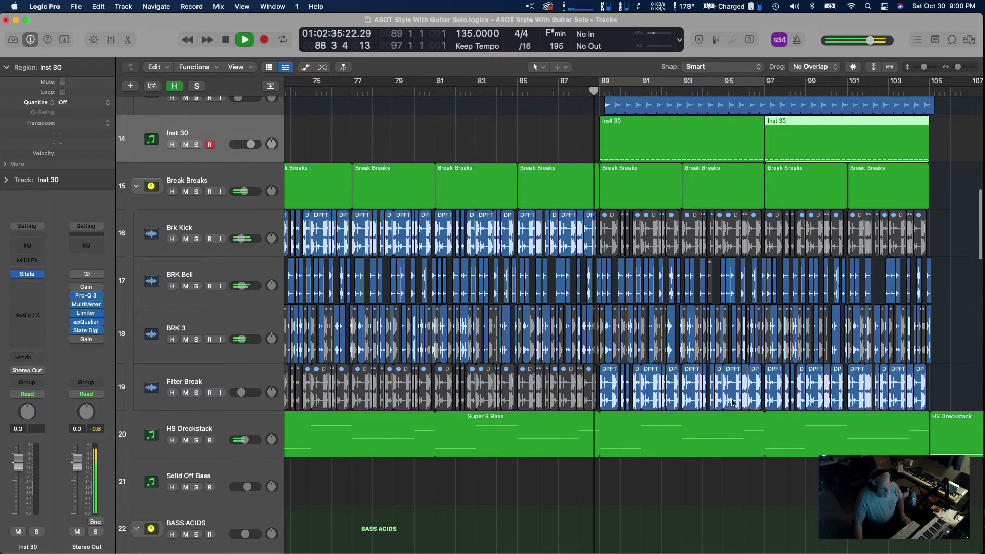
scroll(700, 261, right, 2)
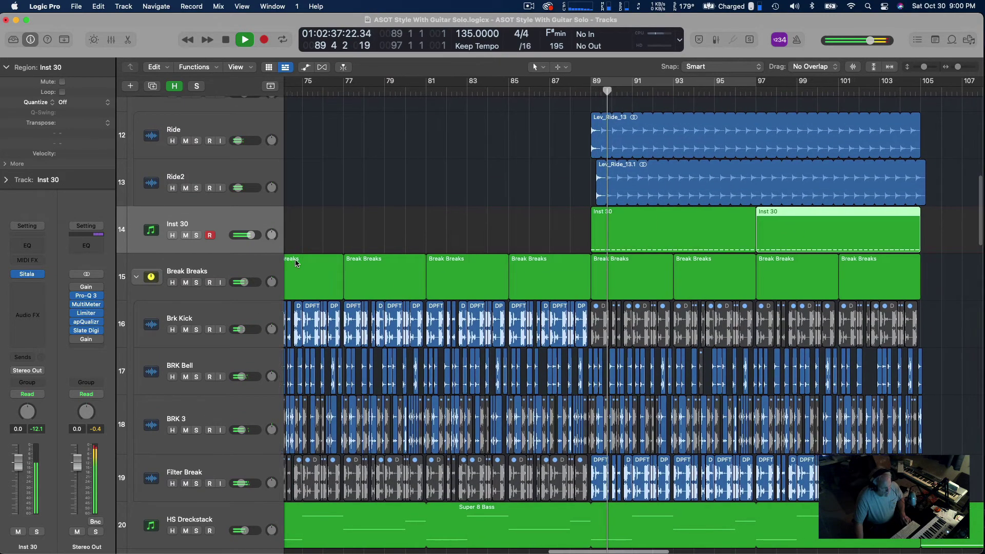
click(645, 238)
scroll(648, 236, down, 1)
key(ctrl+m)
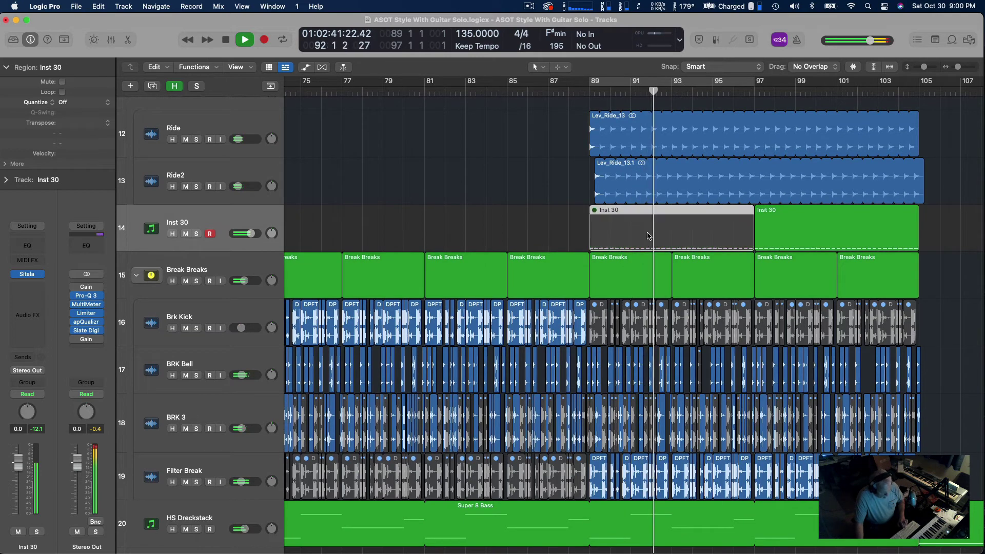
Duplicate the Inst 30 region at bar 97 so the new copy starts at bar 105
scroll(595, 236, right, 3)
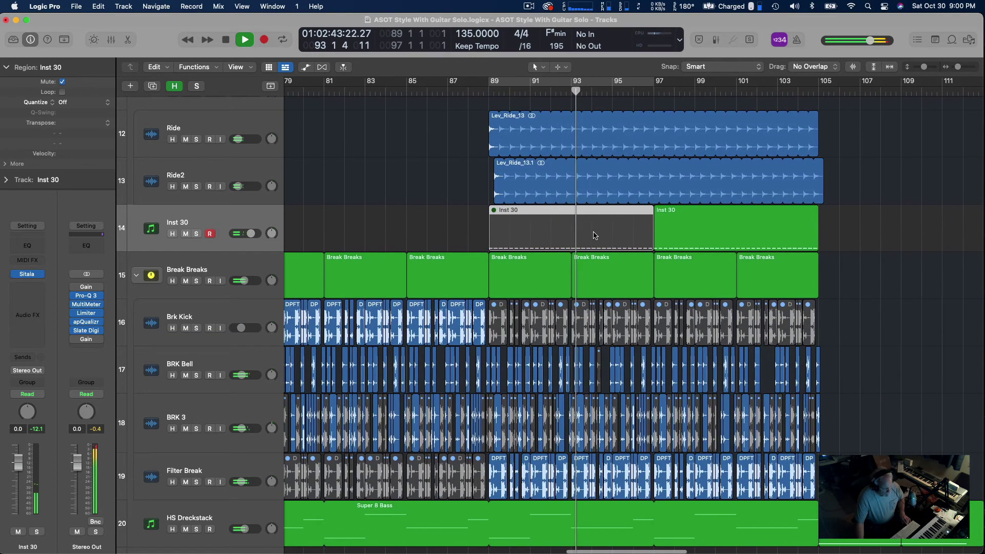
click(690, 233)
scroll(691, 232, right, 3)
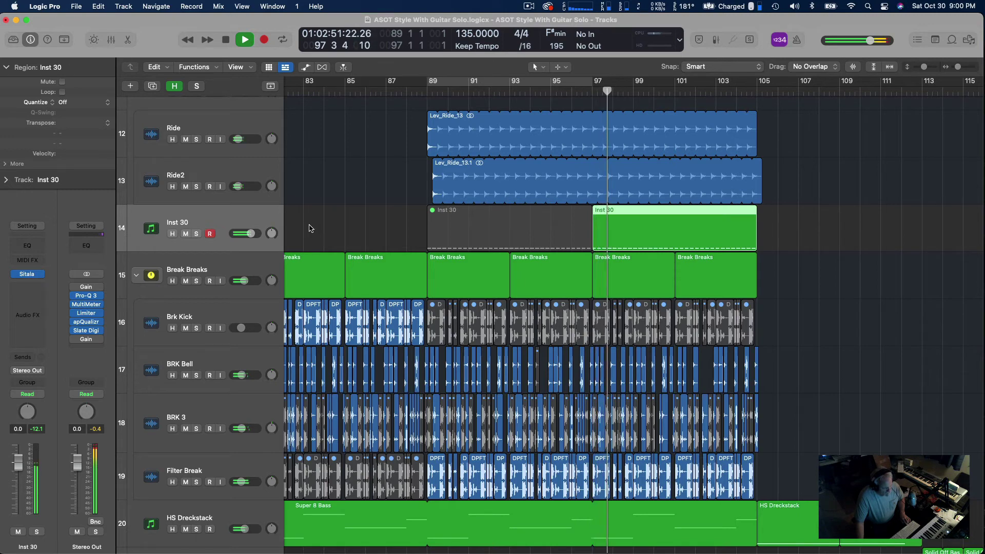
scroll(708, 223, right, 3)
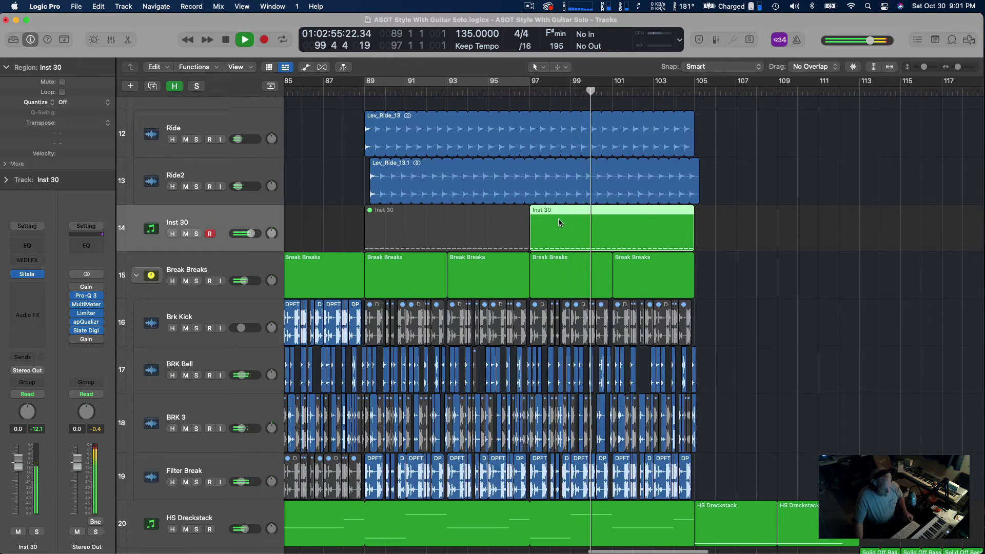
drag(558, 222, 720, 226)
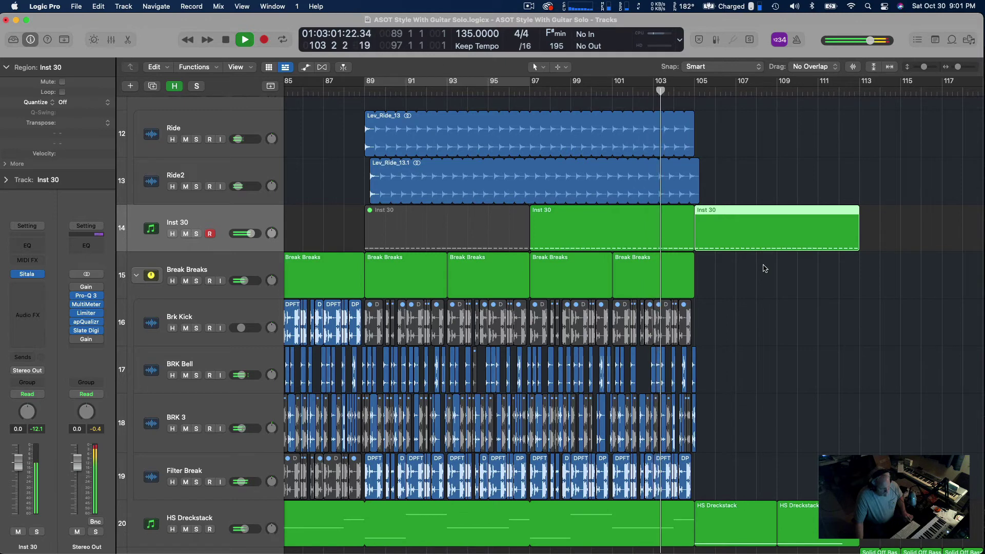
Listen to the duplicated Inst 30 regions by replaying the arrangement from bar 97, and stop playback
scroll(764, 268, left, 1)
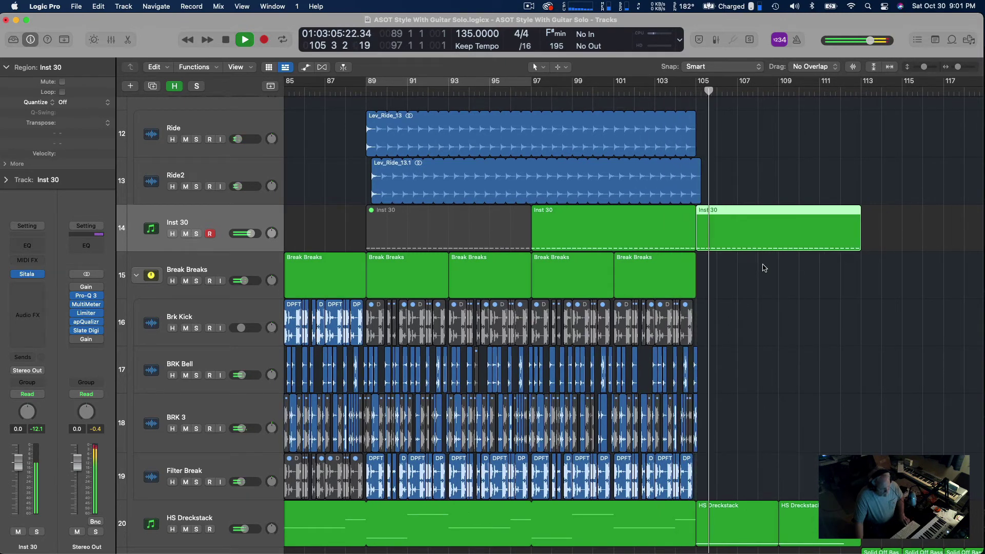
scroll(756, 270, down, 5)
scroll(749, 273, up, 4)
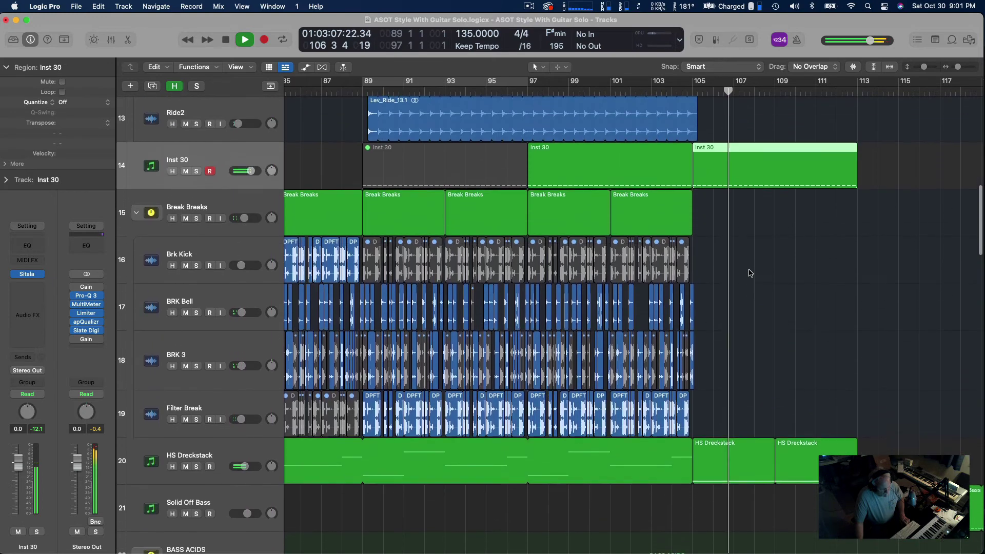
key(space)
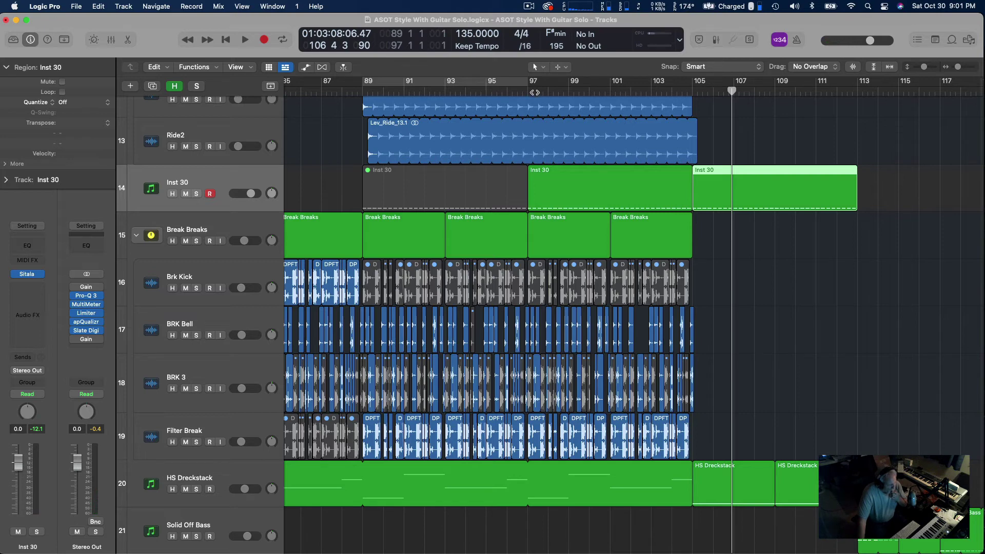
click(526, 91)
key(space)
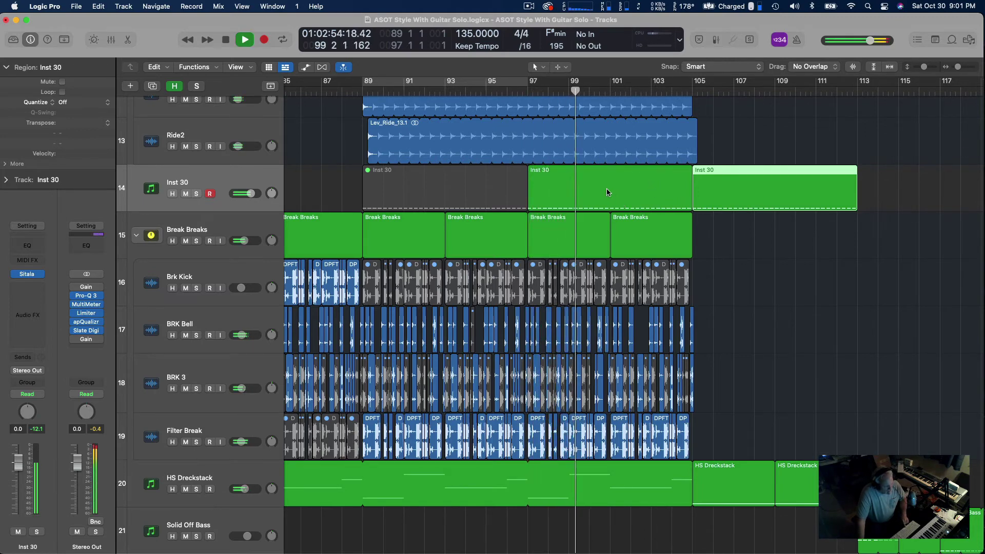
key(space)
Play from bar 89 and unmute the Inst 30 region that starts there
click(361, 90)
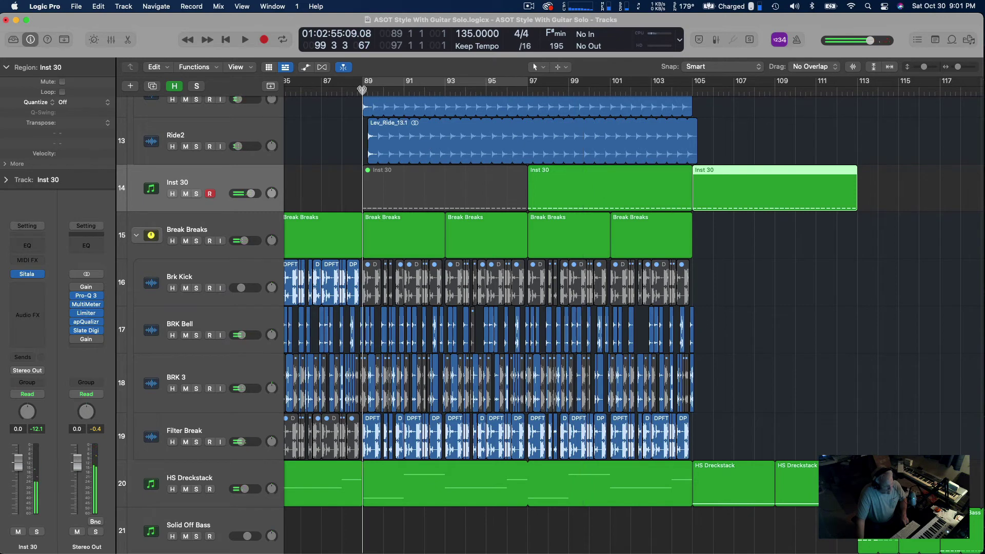
click(437, 185)
key(ctrl+m)
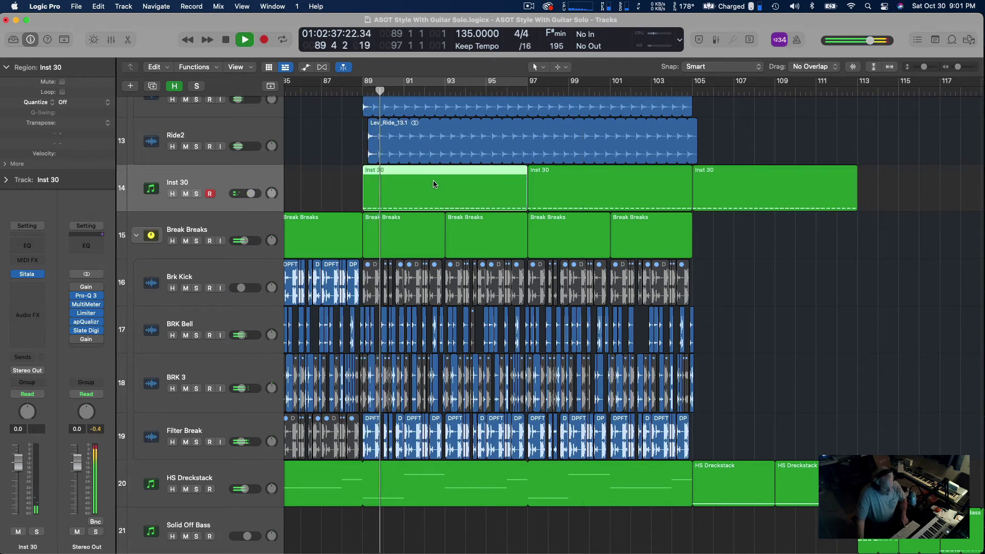
Open the Inst 30 region at bar 97 in the Piano Roll and clear its note selection
click(575, 193)
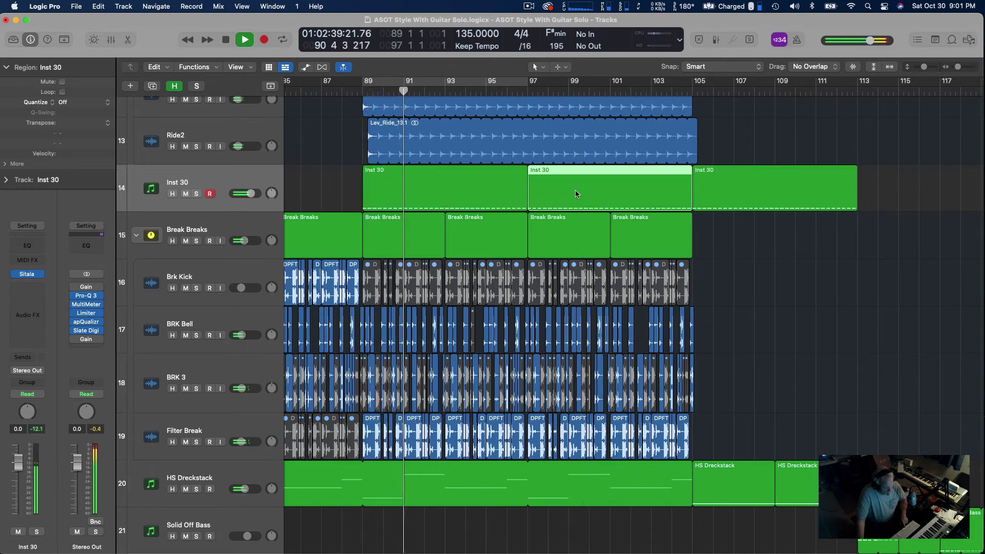
double_click(576, 193)
scroll(475, 275, left, 10)
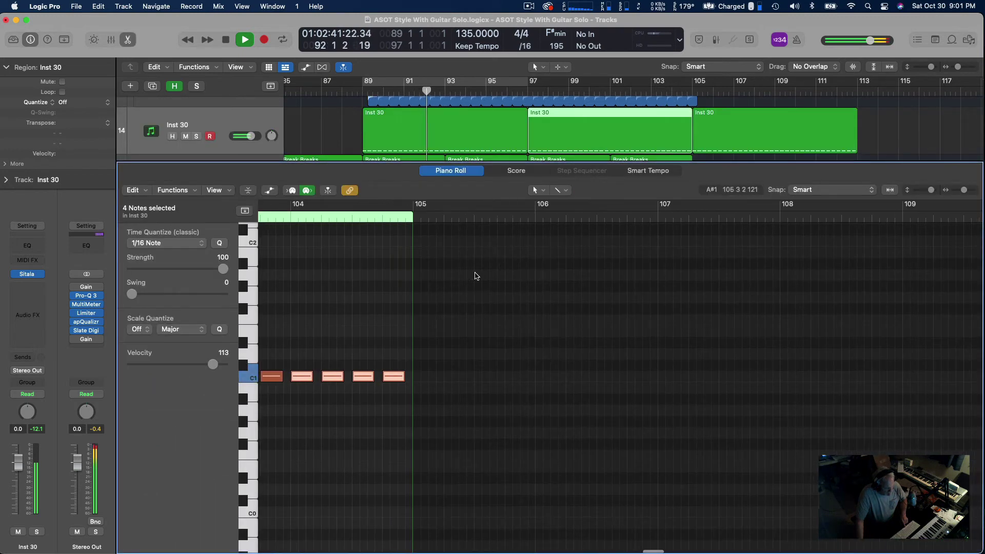
click(501, 466)
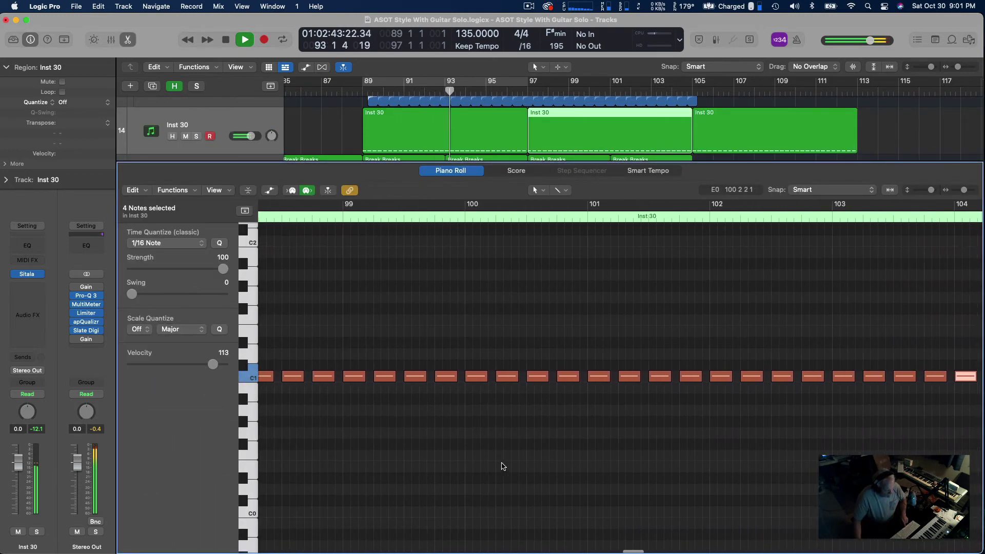
scroll(501, 465, left, 2)
scroll(383, 413, left, 6)
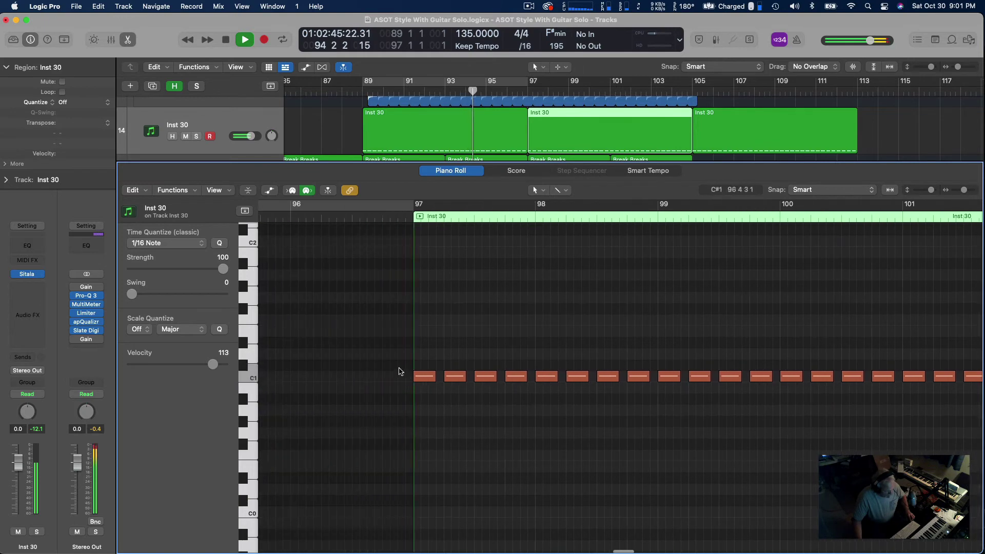
scroll(568, 439, left, 2)
scroll(568, 440, left, 2)
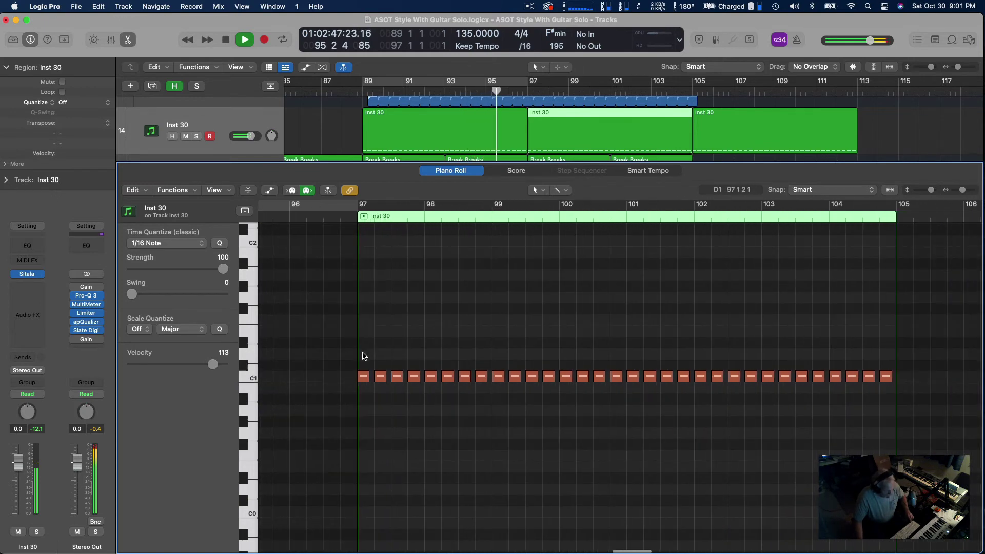
Copy all 32 C1 notes in the bar 97 region, offset by an eighth note to fill the gaps, and play the result
drag(363, 354, 903, 416)
key(space)
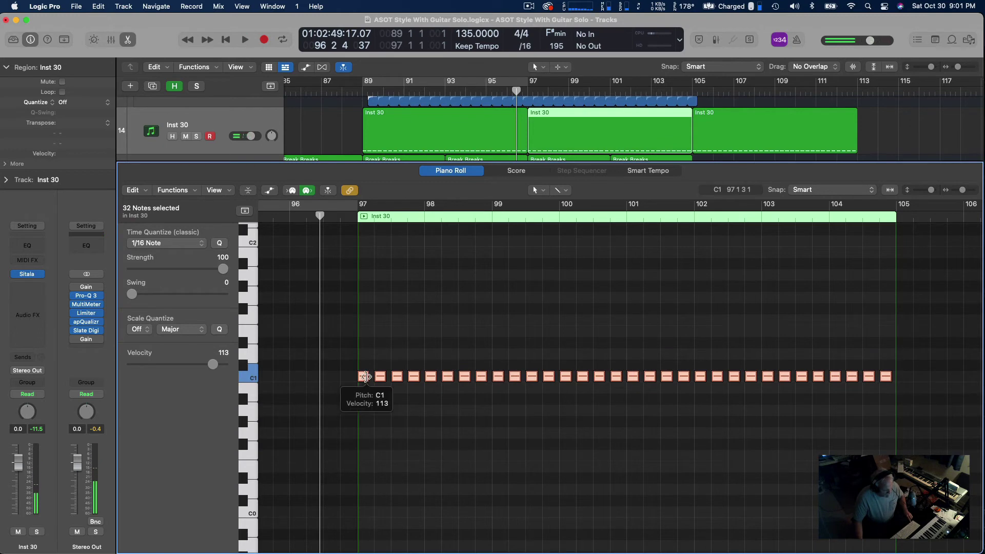
drag(365, 376, 370, 379)
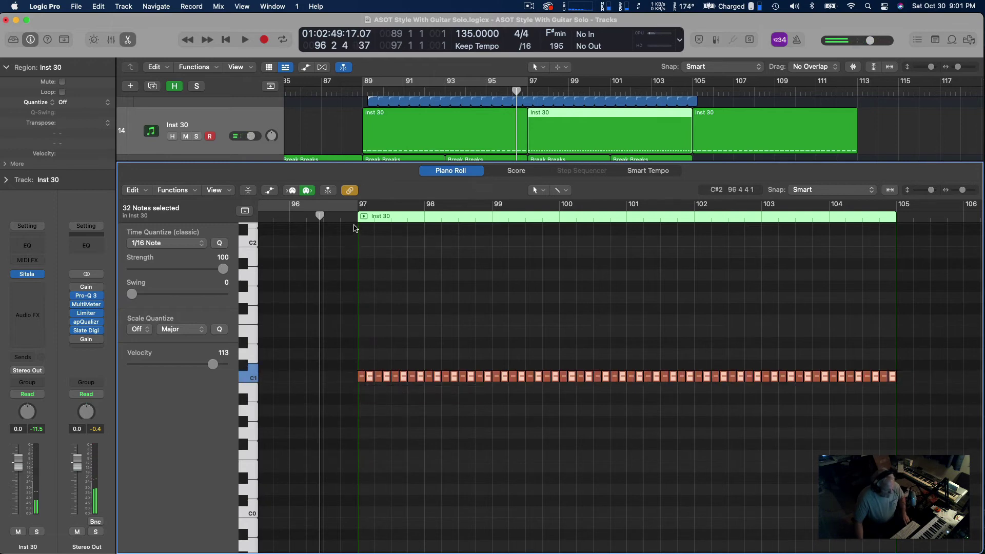
key(space)
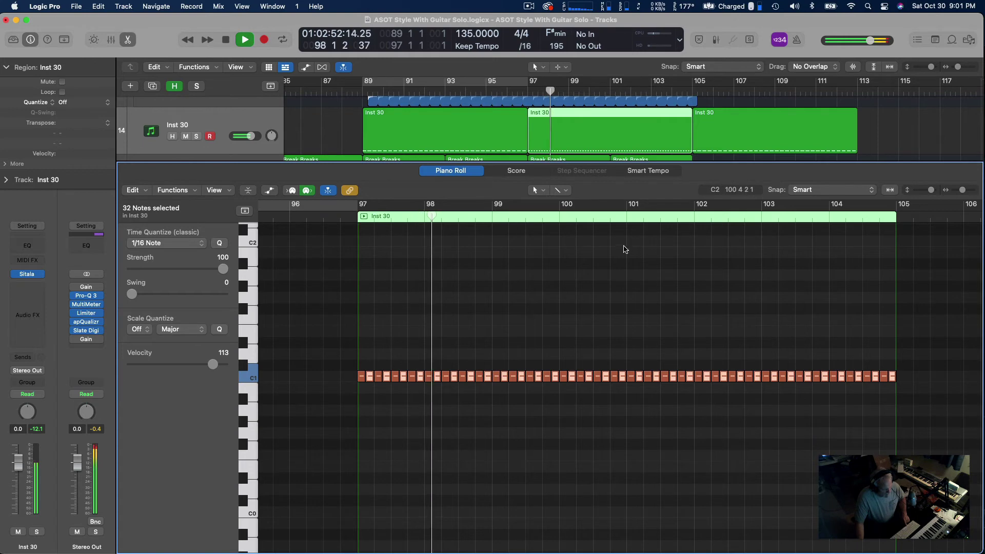
Replay the doubled C1 notes of the Inst 30 region from bar 97 and stop before bar 99
key(space)
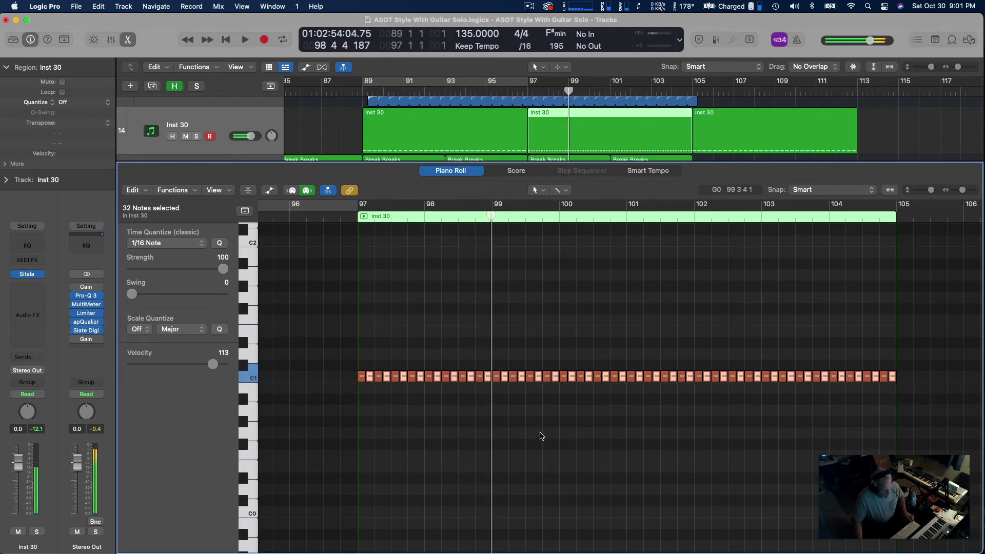
drag(520, 397, 380, 239)
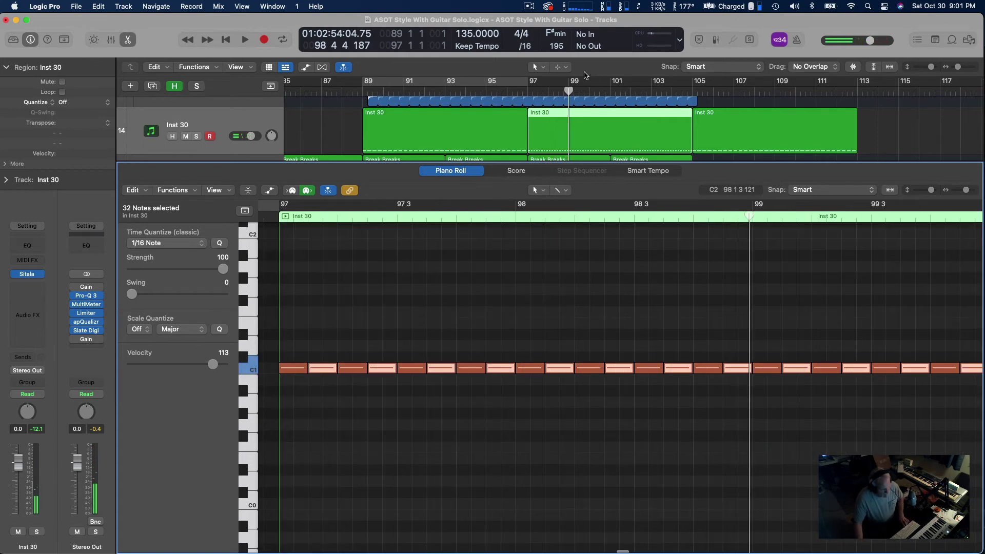
click(529, 91)
key(space)
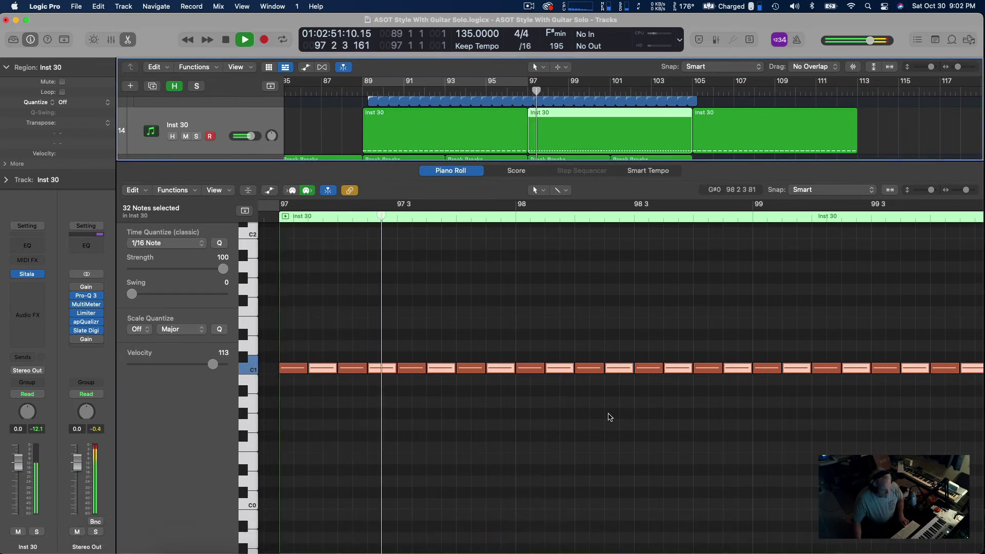
scroll(592, 400, right, 2)
scroll(592, 400, right, 1)
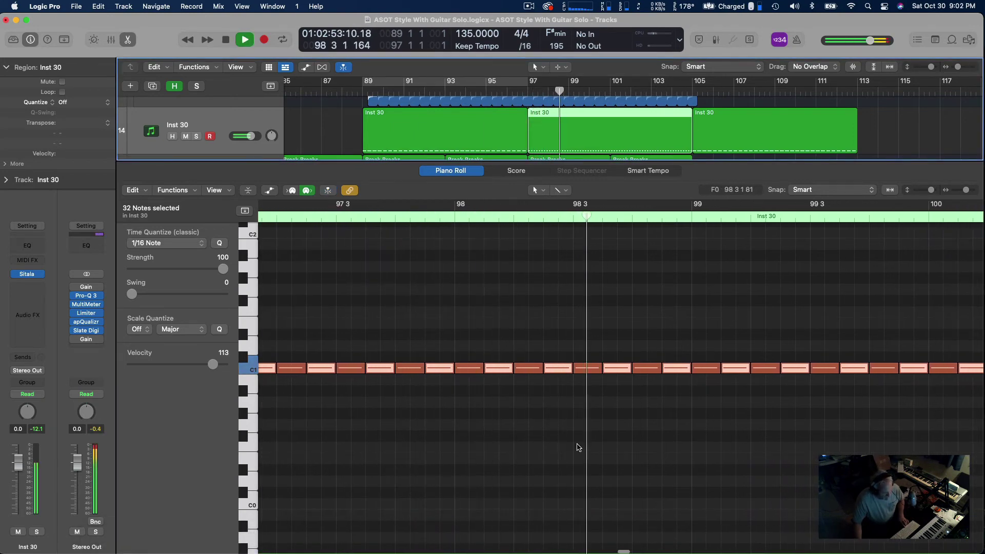
key(space)
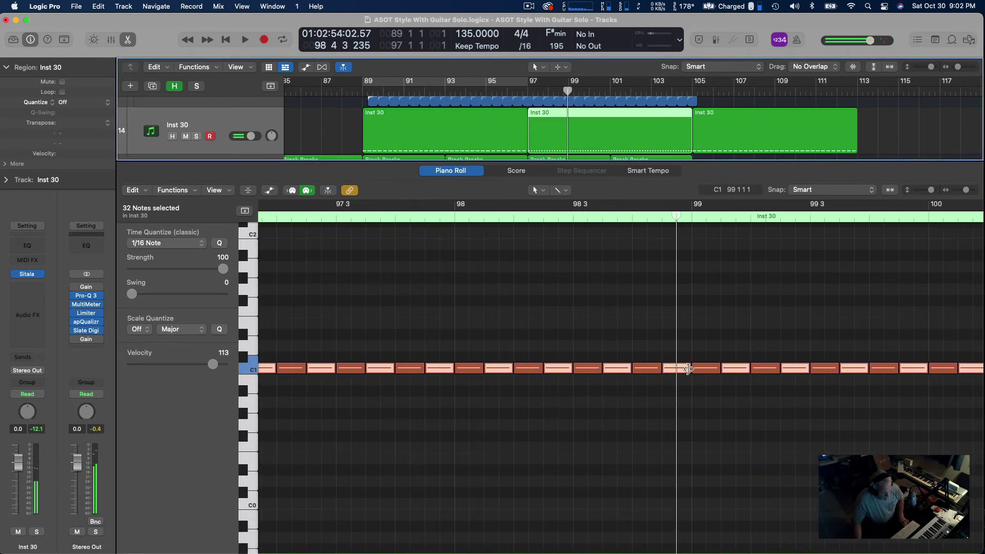
Copy the last C1 note before bar 99 a sixteenth later, making two sixteenth notes there
mouse_move(688, 368)
mouse_down()
mouse_move(669, 368)
mouse_move(687, 369)
mouse_up()
key(super+z)
click(698, 391)
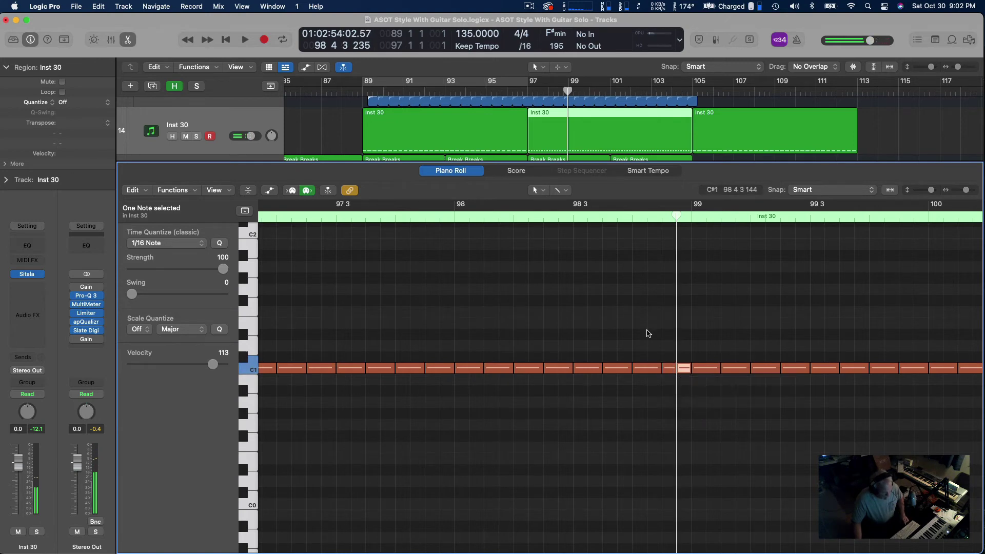
Play the build-up from bar 89 in the full arrangement and lower the Inst 30 track's volume to -2.7 dB
key(space)
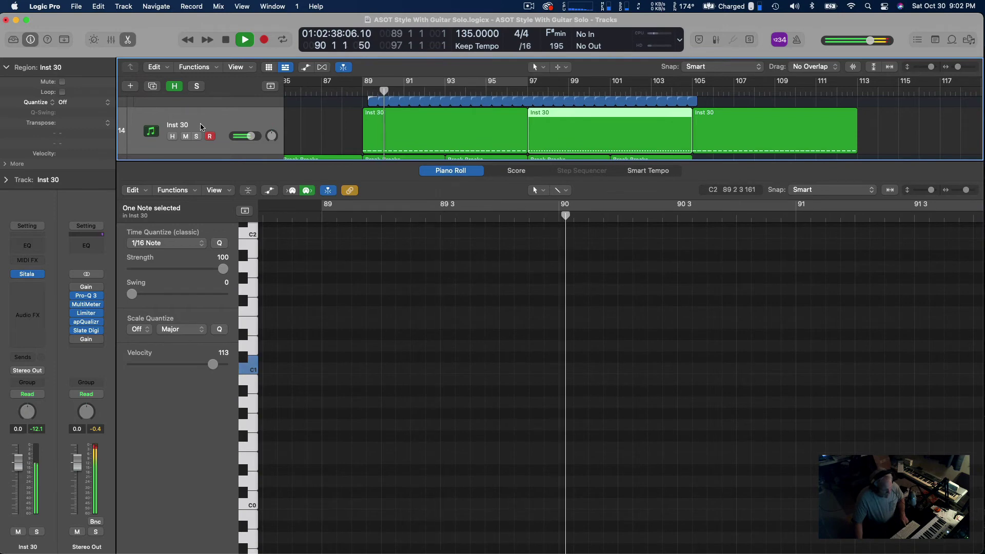
key(e)
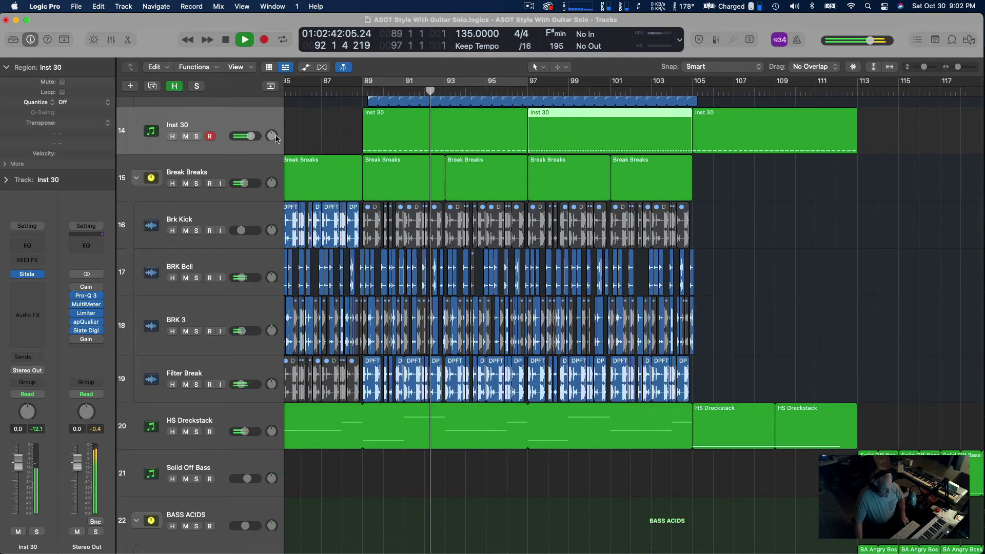
click(249, 126)
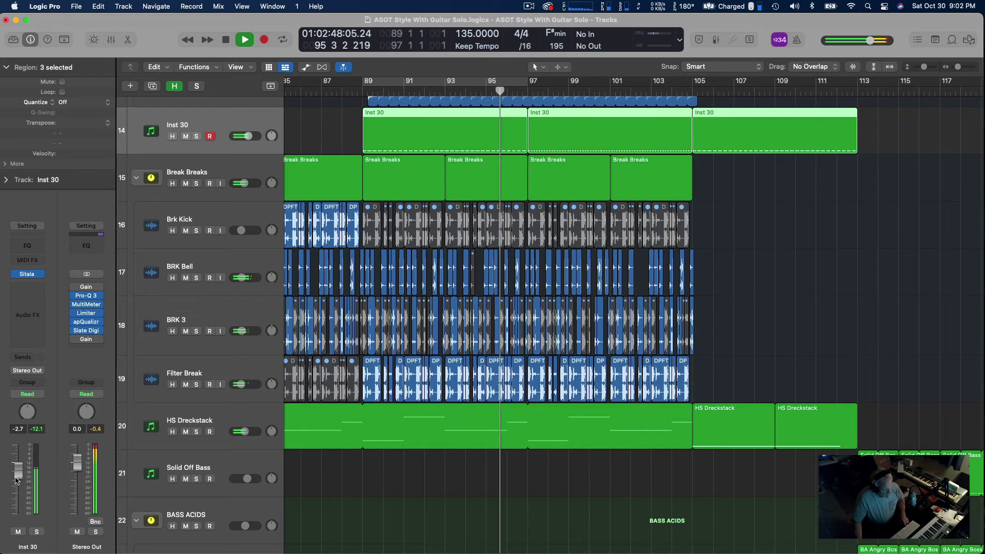
Reopen the Inst 30 regions in the Piano Roll and listen through bars 99 to 101, stopping playback just after bar 101
double_click(591, 128)
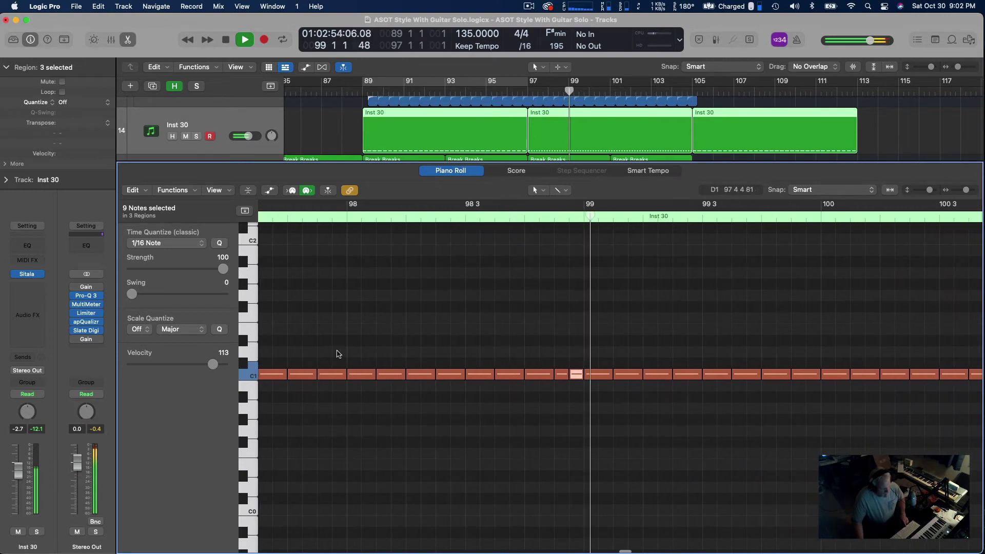
key(space)
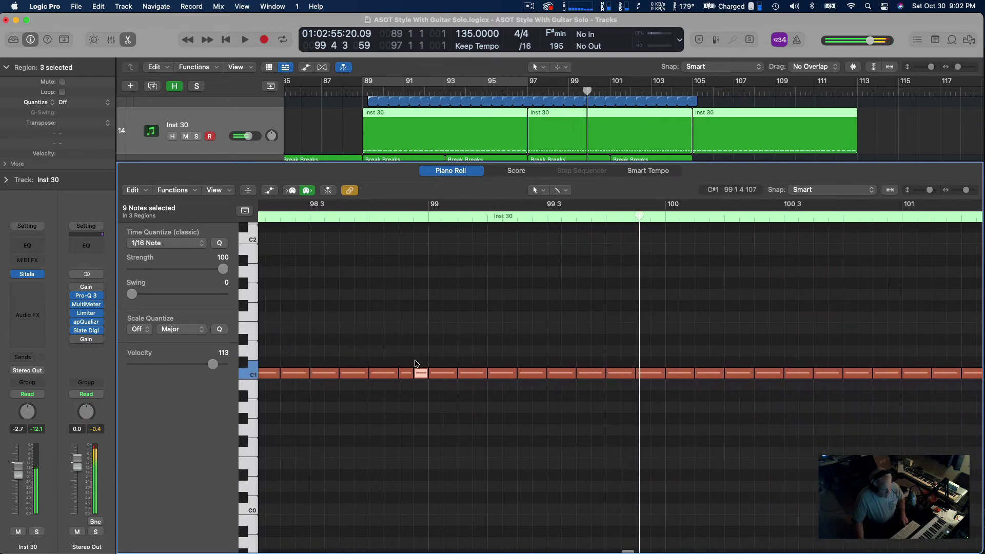
key(space)
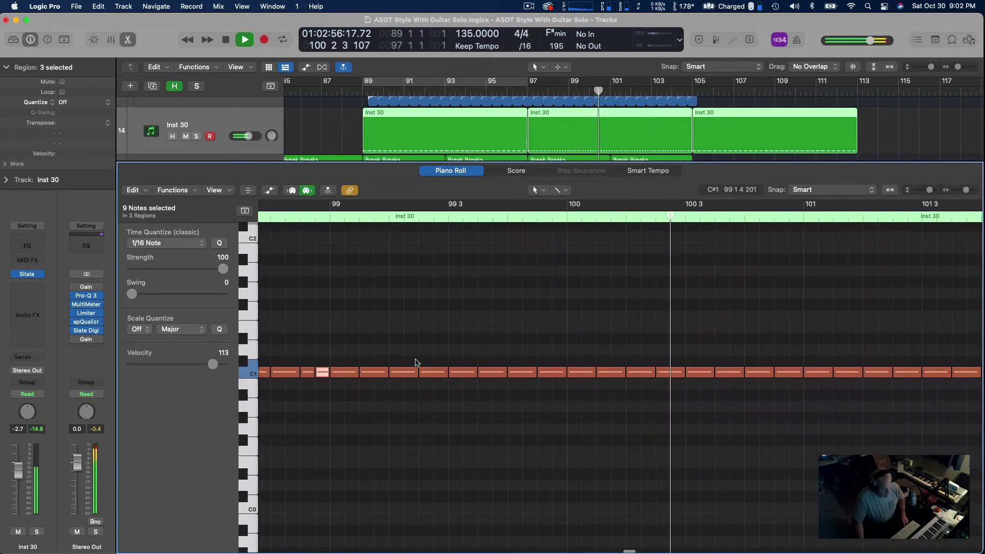
key(space)
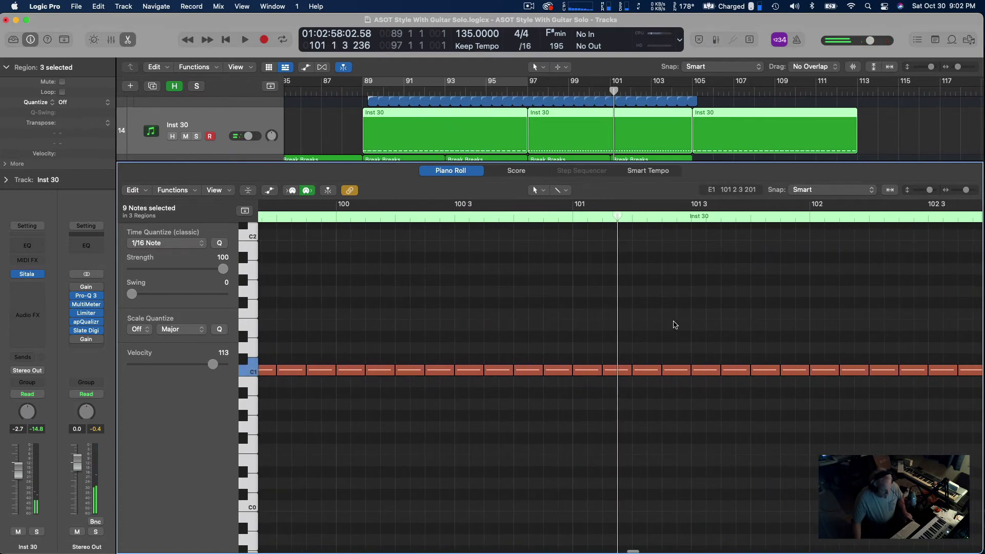
Copy the 31 C1 notes running from just after the start of bar 101 to bar 105 a sixteenth later, filling in sixteenths
scroll(675, 324, down, 3)
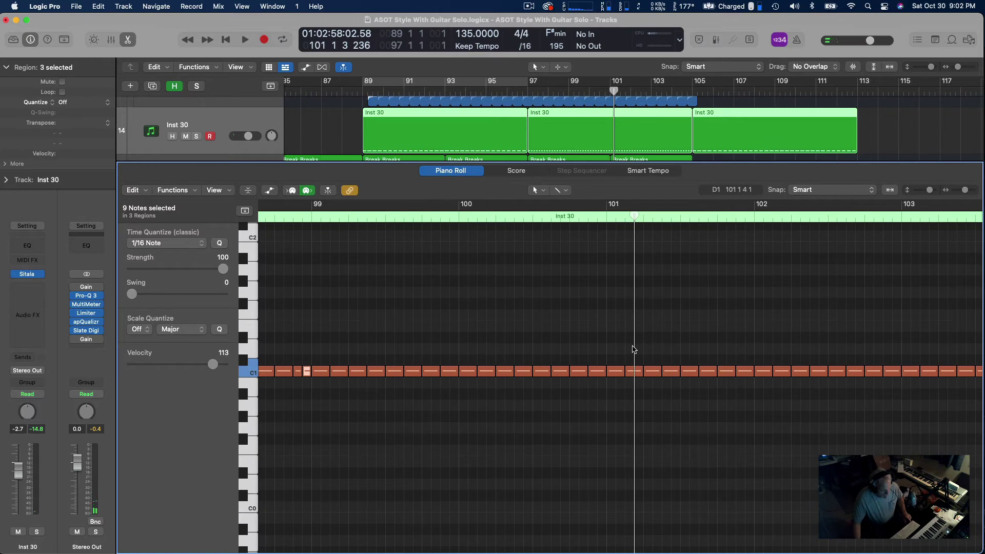
scroll(661, 337, down, 2)
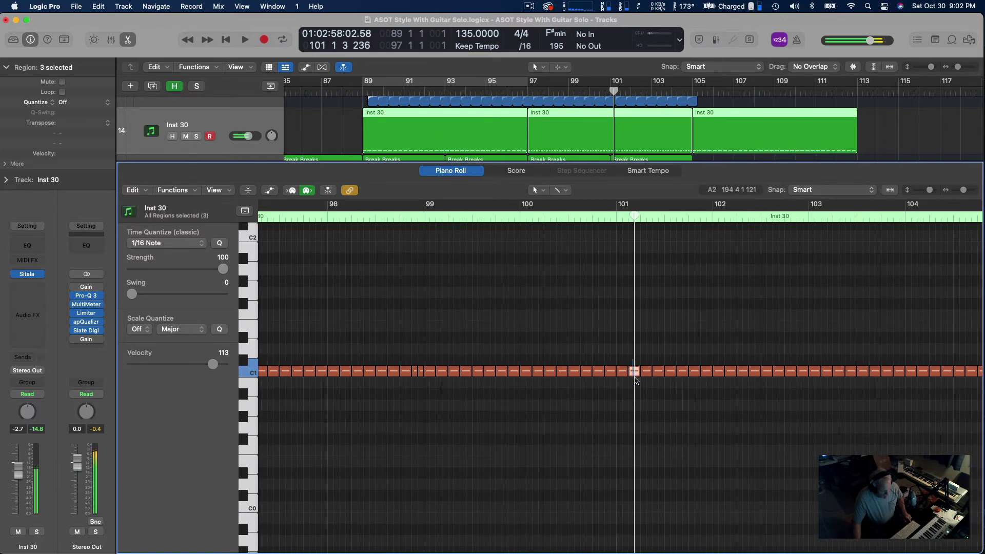
drag(636, 380, 825, 417)
scroll(521, 385, up, 3)
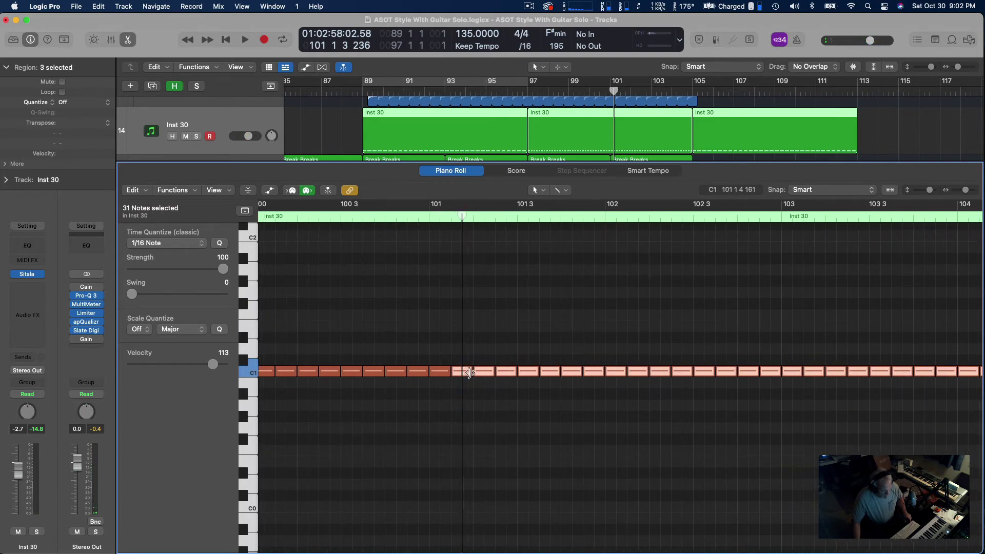
mouse_move(469, 373)
mouse_down()
mouse_move(458, 375)
mouse_move(468, 373)
mouse_up()
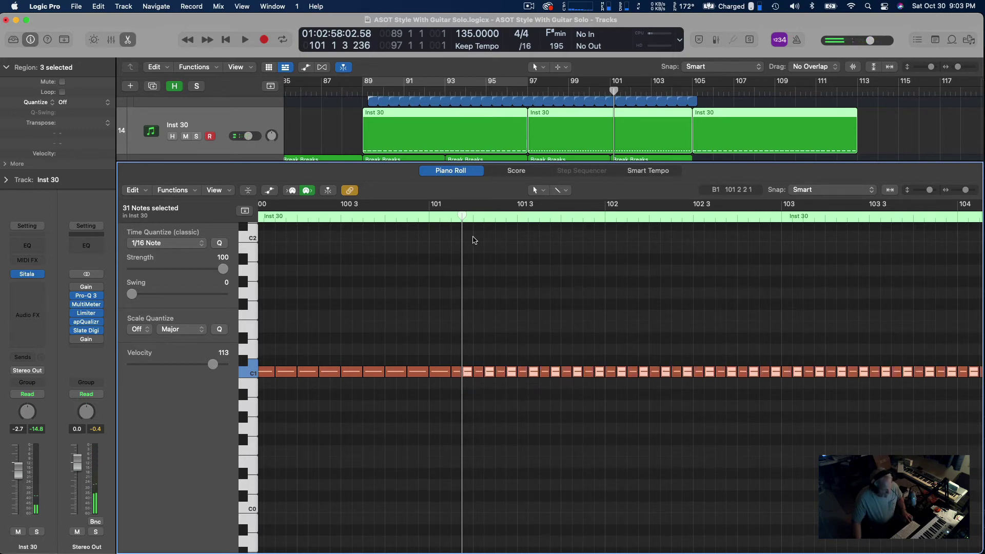
Copy the first C1 note of bar 101 a sixteenth later as well, and play the sixteenths from bar 101
key(space)
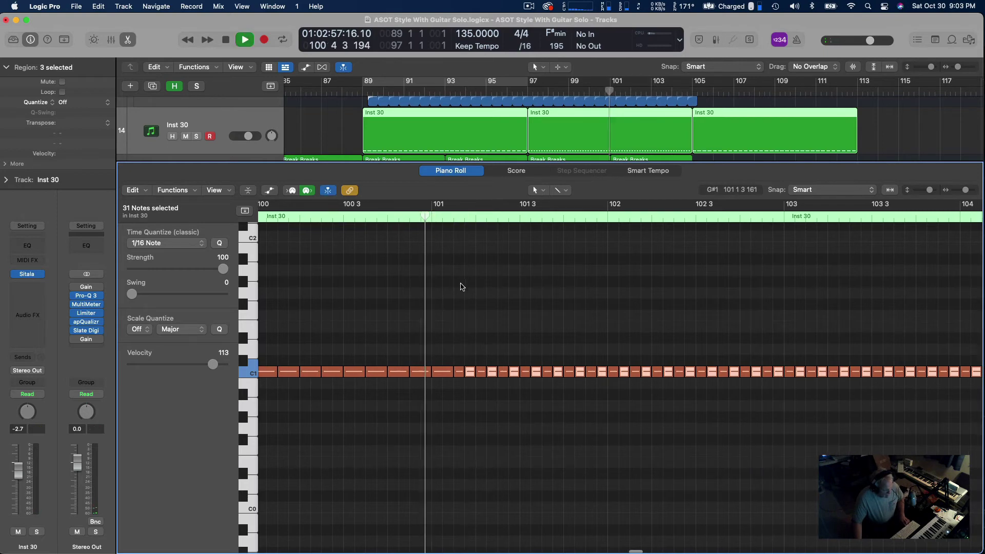
key(space)
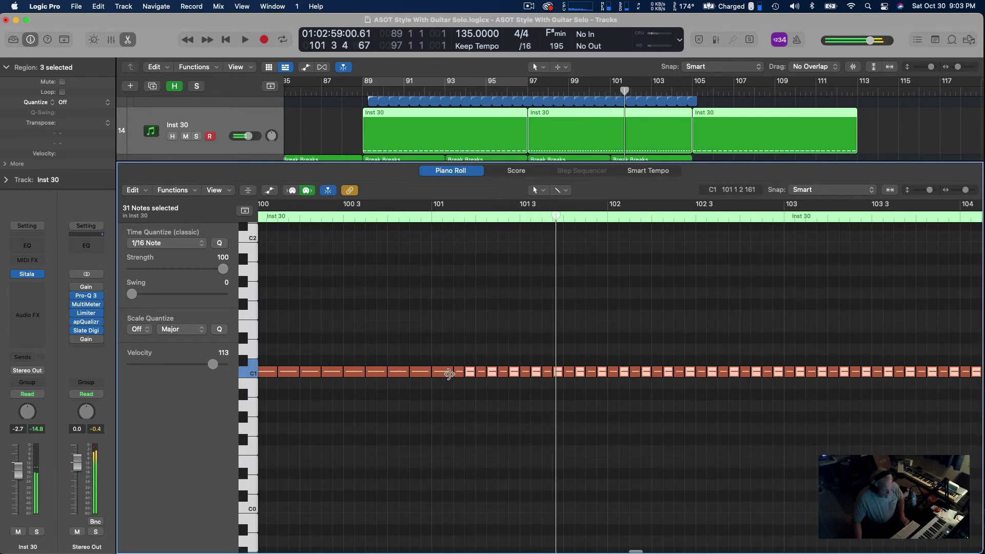
mouse_move(451, 376)
mouse_down()
mouse_move(436, 373)
mouse_move(448, 374)
mouse_up()
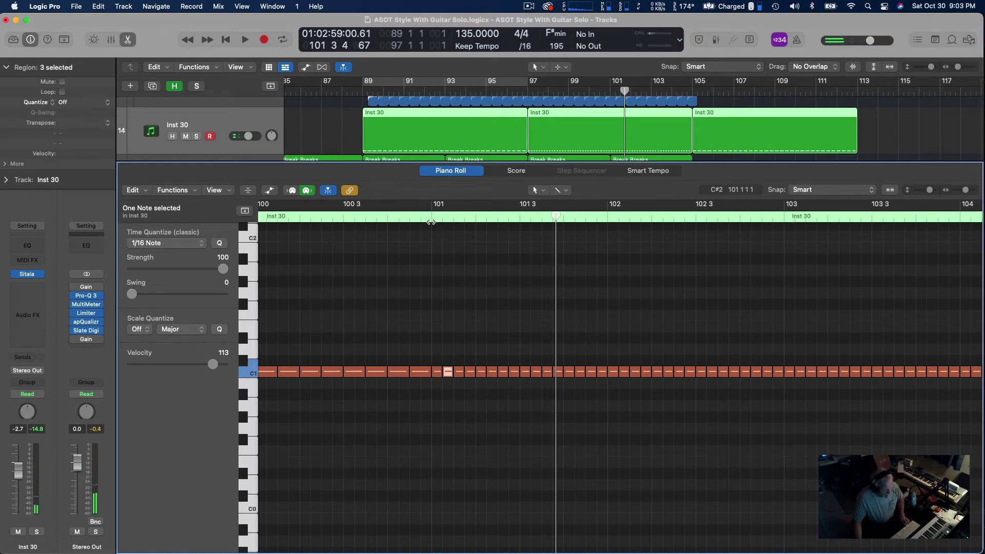
click(431, 220)
key(space)
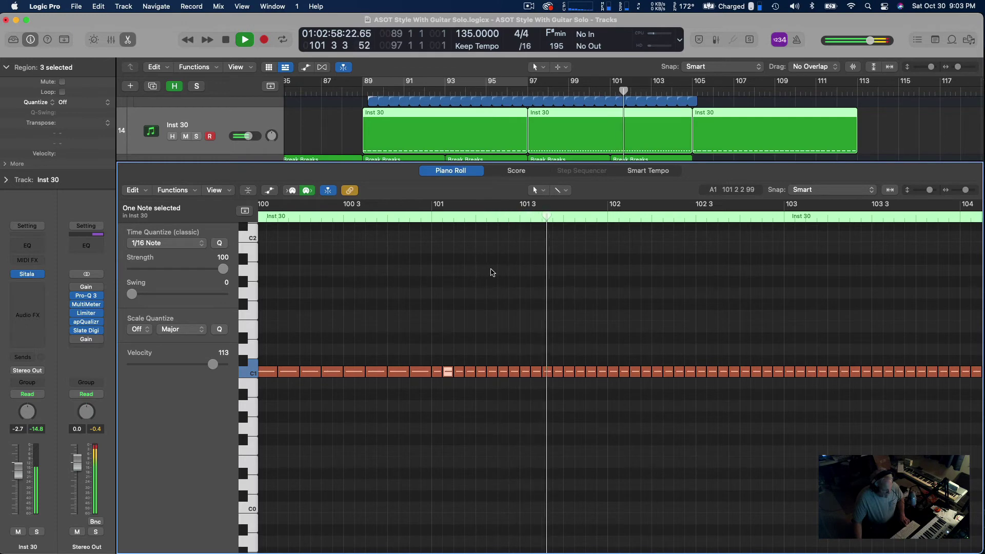
key(space)
Shorten all 64 sixteenth C1 notes between bars 101 and 105 so gaps separate them, and clear the note selection
drag(437, 327, 826, 385)
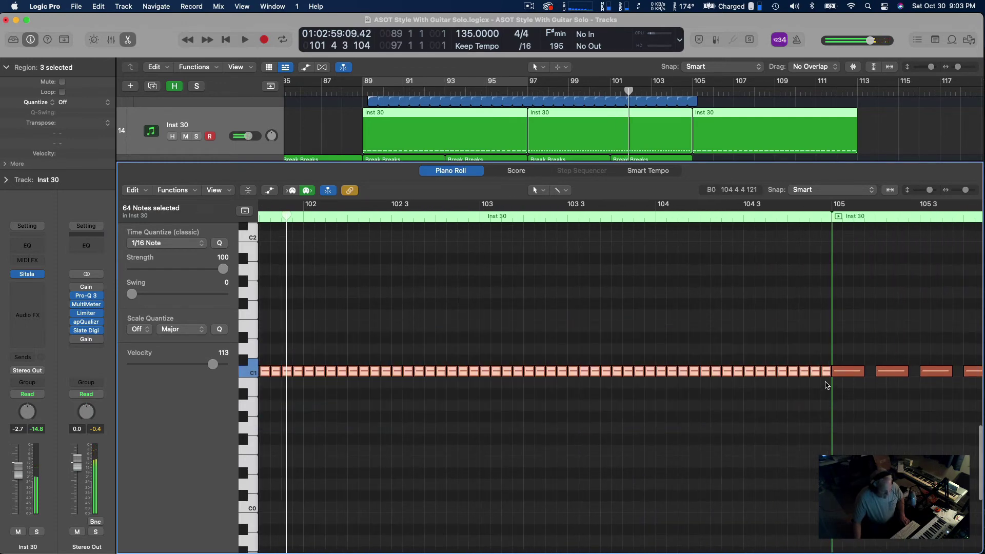
key(super+Right)
key(super+Right)
key(super+Right)
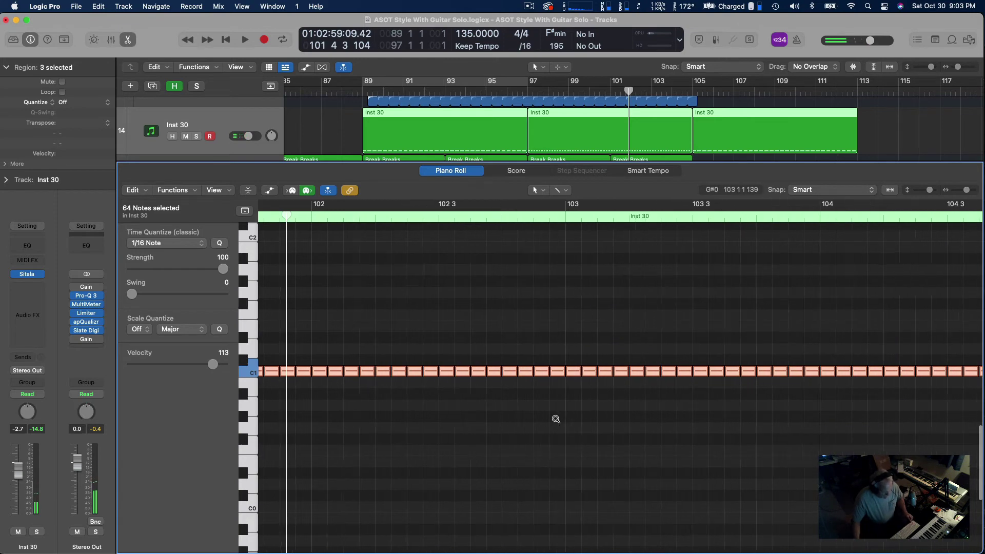
drag(524, 371, 521, 372)
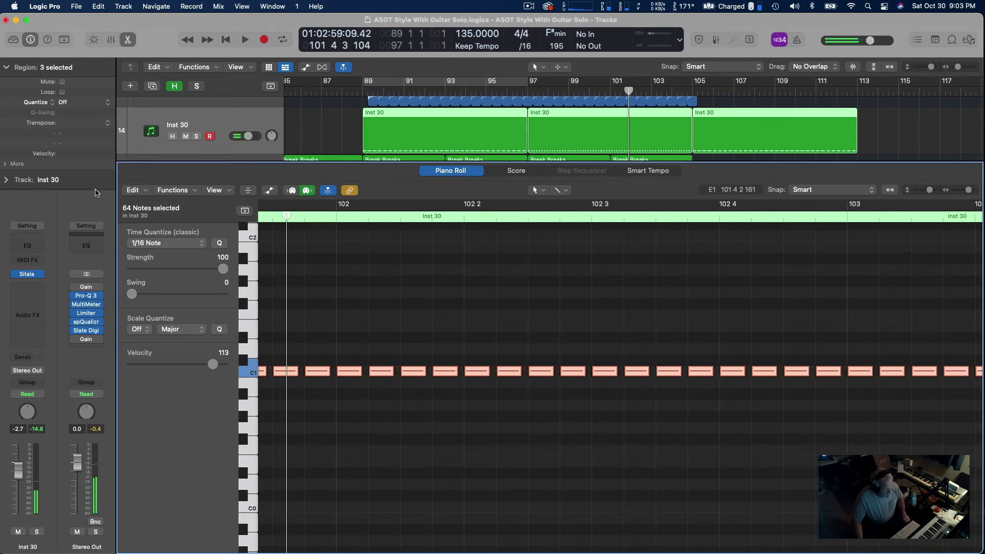
click(338, 326)
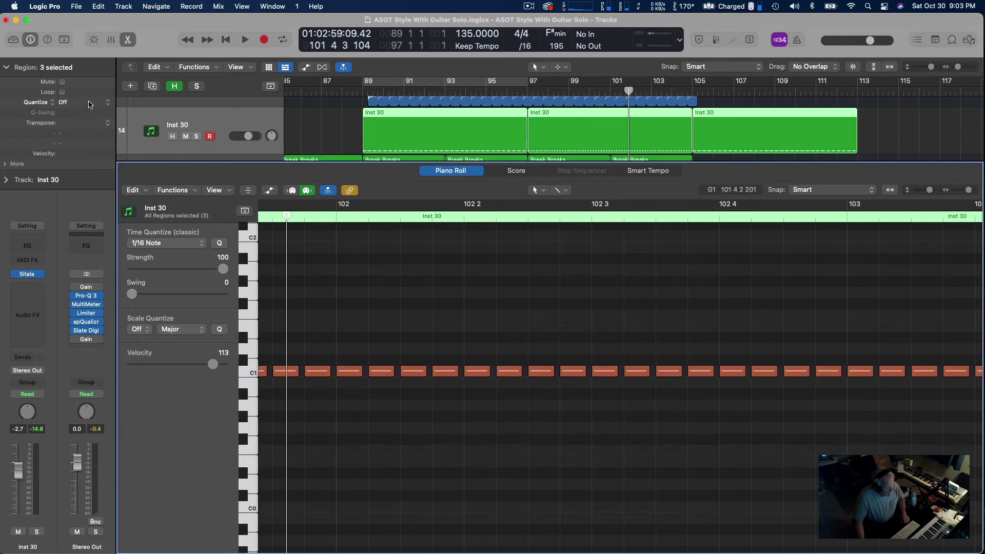
Set the quantize of the three selected Inst 30 regions to 1/16 Swing B and play the result from bar 101
click(89, 104)
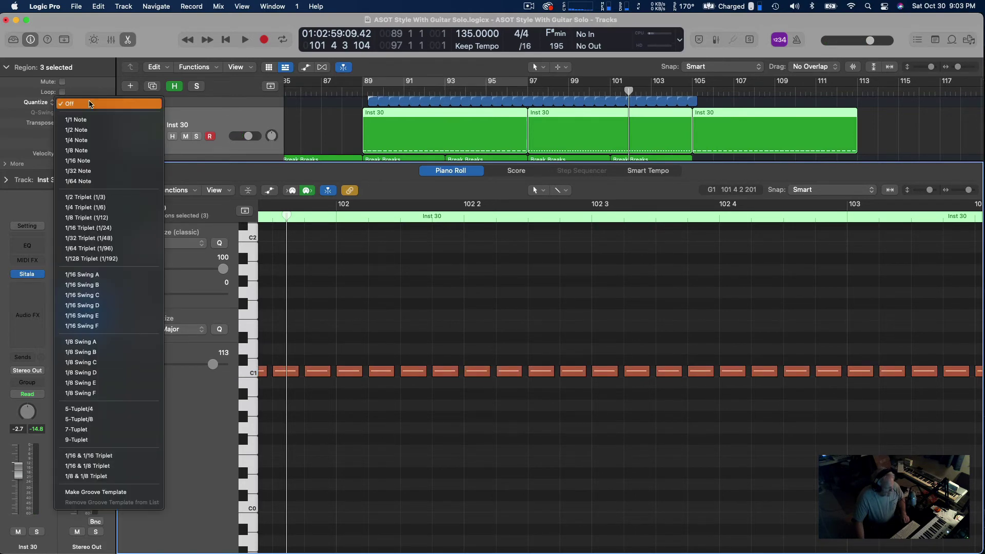
click(99, 285)
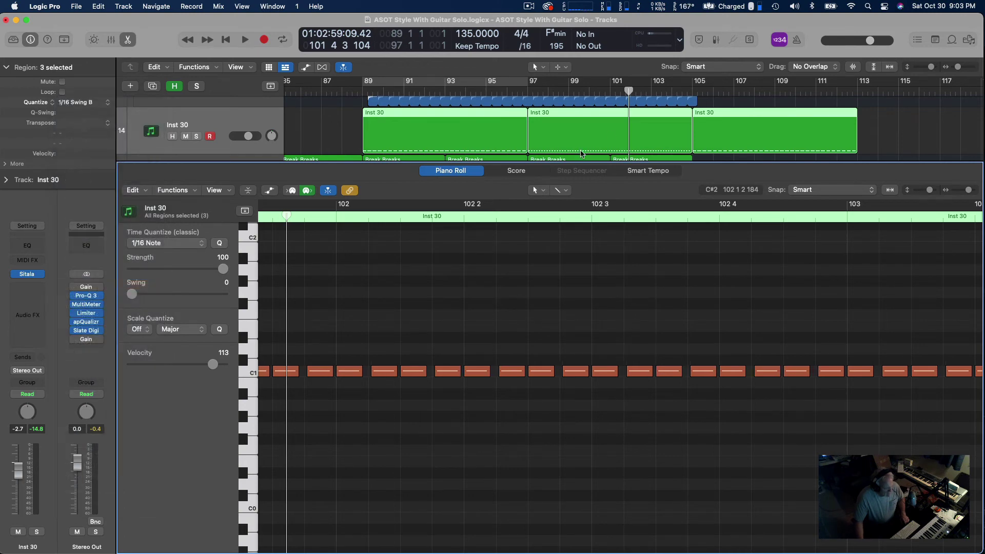
double_click(609, 92)
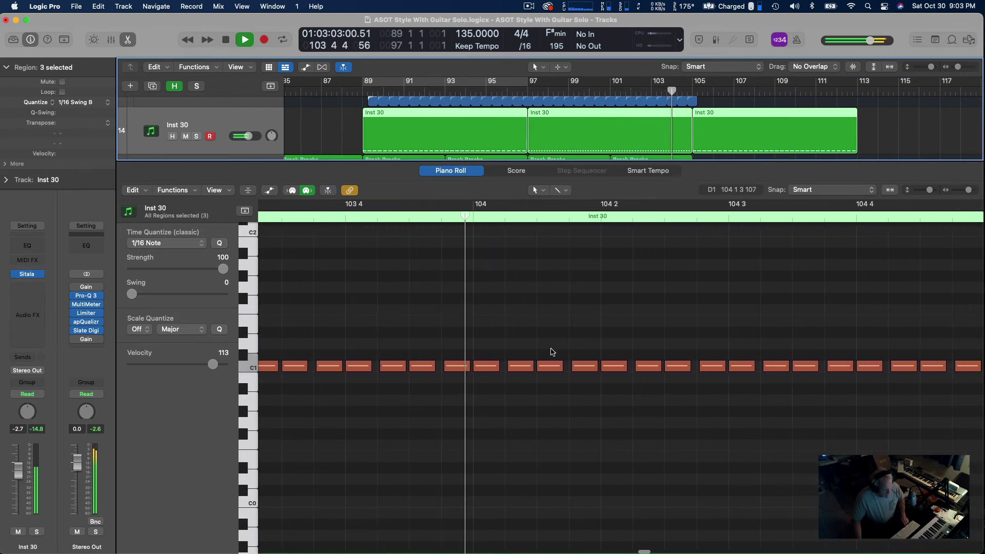
key(space)
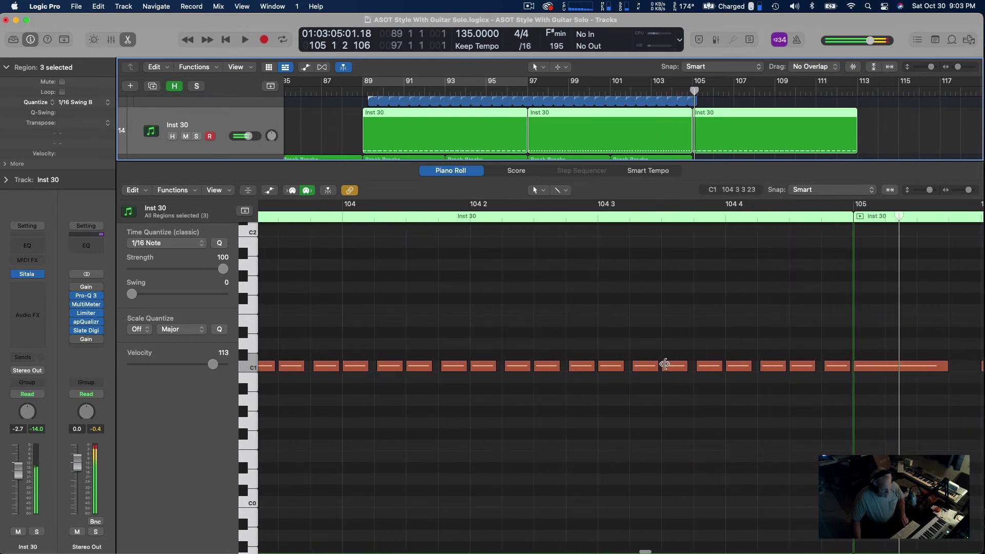
scroll(672, 364, right, 5)
key(space)
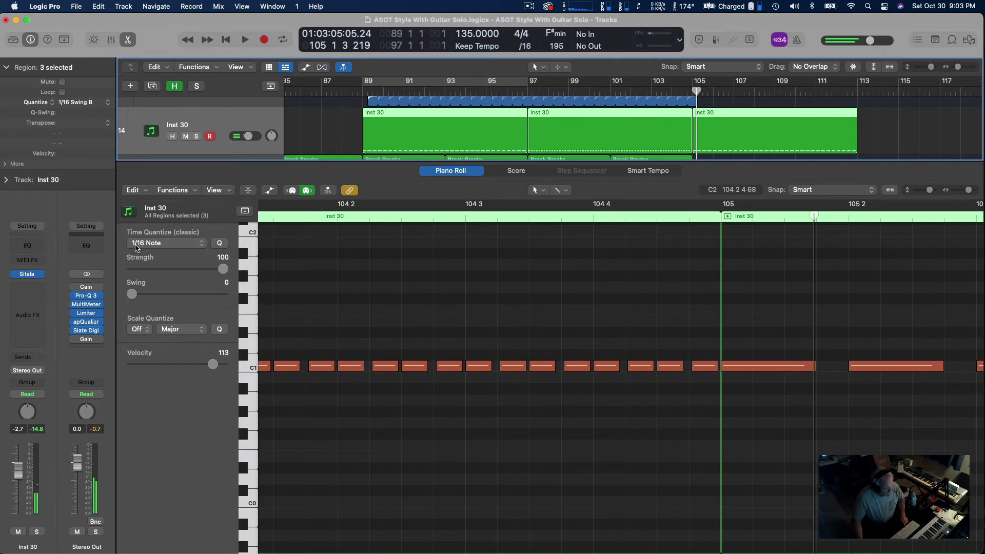
Insert the stereo FabFilter Simplon plug-in as an audio effect on the Inst 30 channel
click(40, 288)
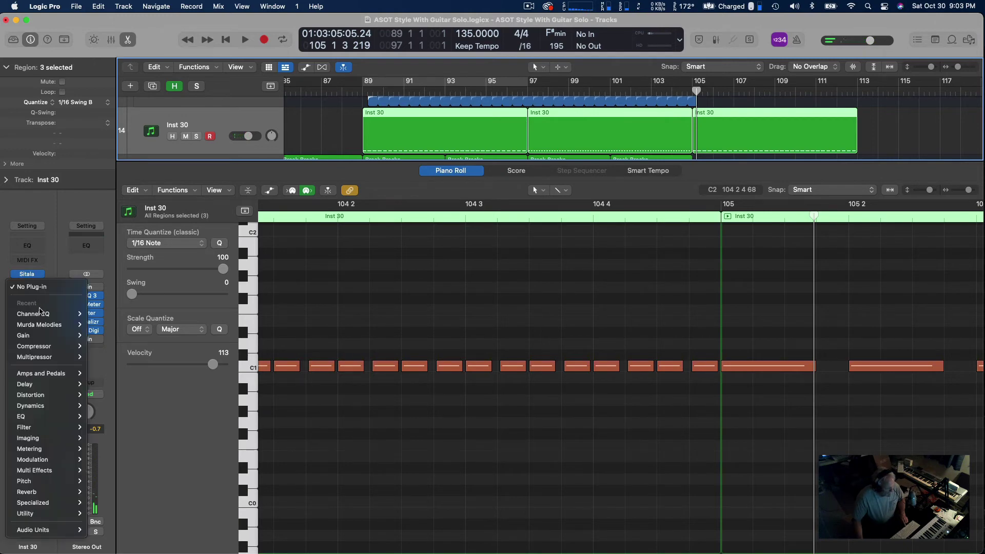
mouse_move(72, 503)
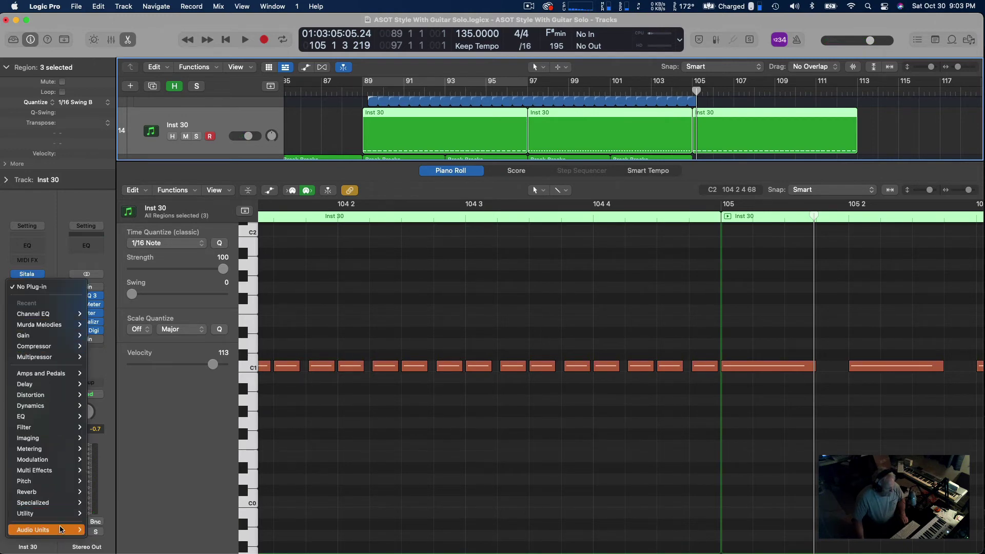
mouse_move(62, 530)
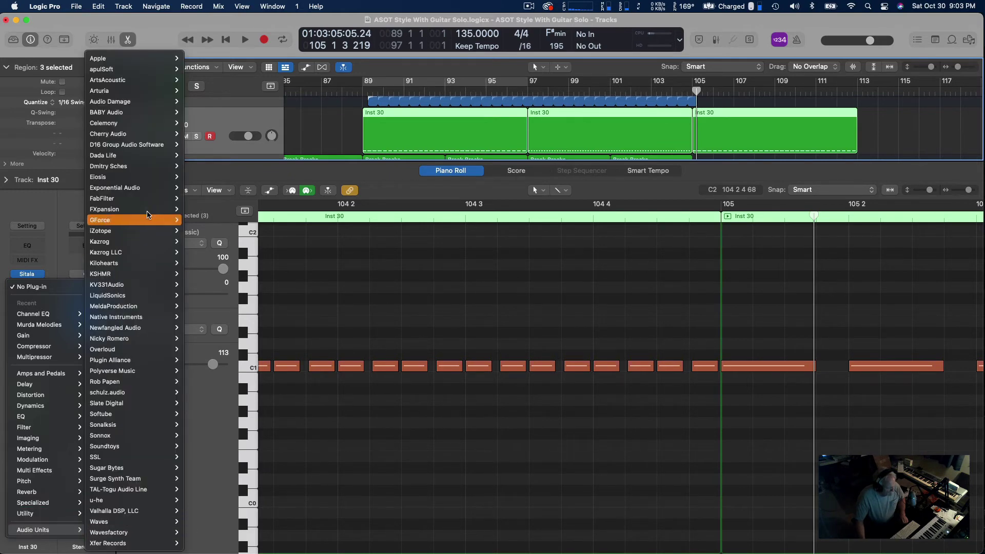
mouse_move(130, 236)
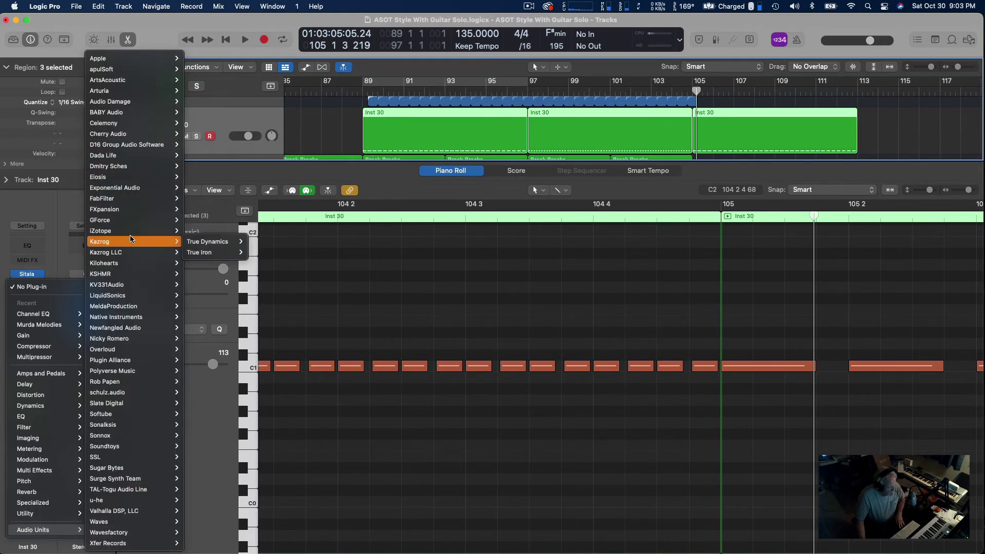
mouse_move(149, 198)
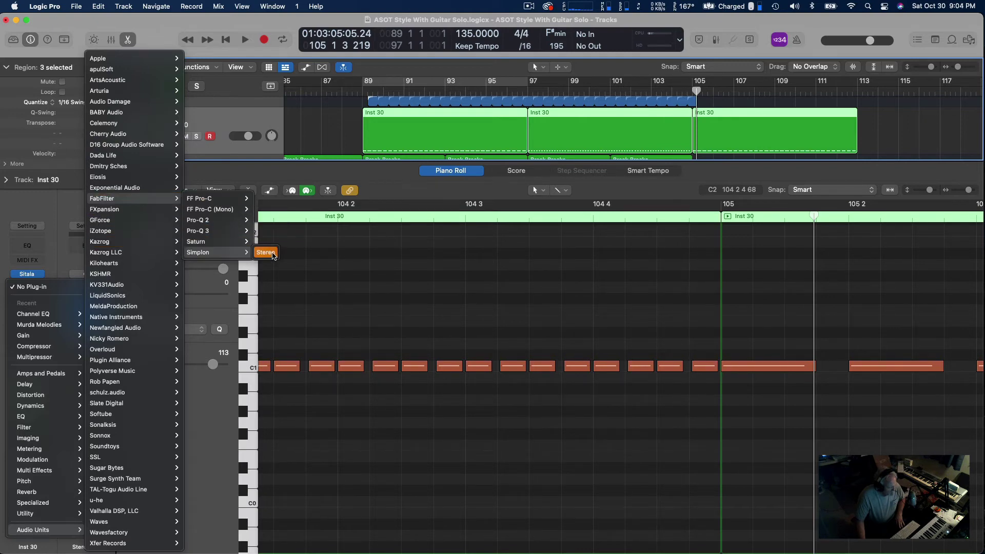
click(266, 253)
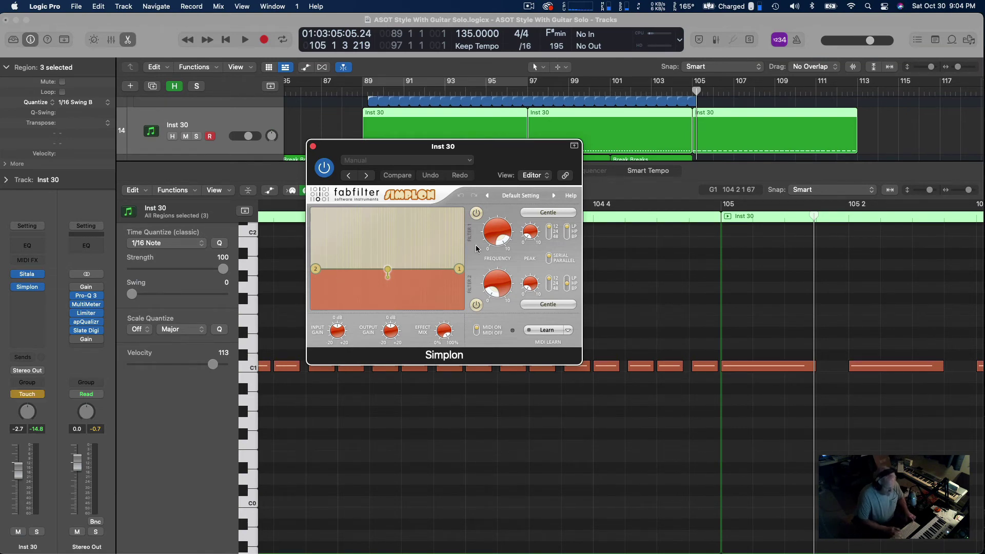
Show track automation, bring up Simplon's Filter 2 Freq lane on Inst 30, close the plug-in and set automation to Read
mouse_move(497, 235)
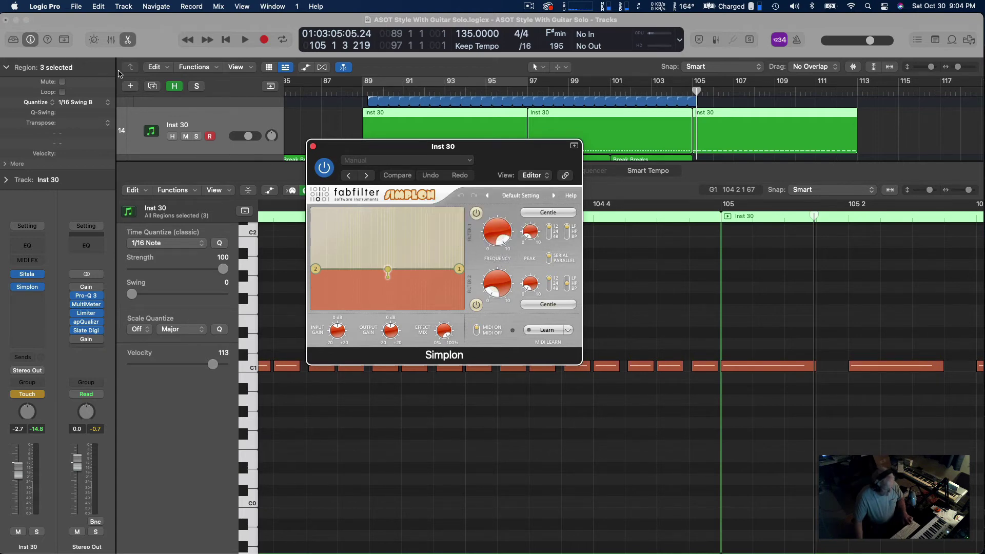
key(a)
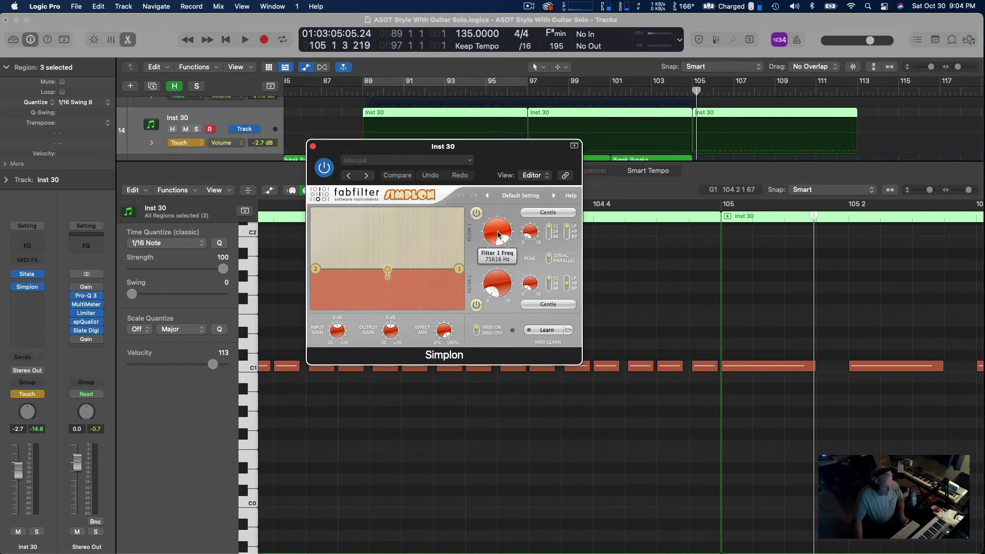
key(space)
click(497, 286)
key(space)
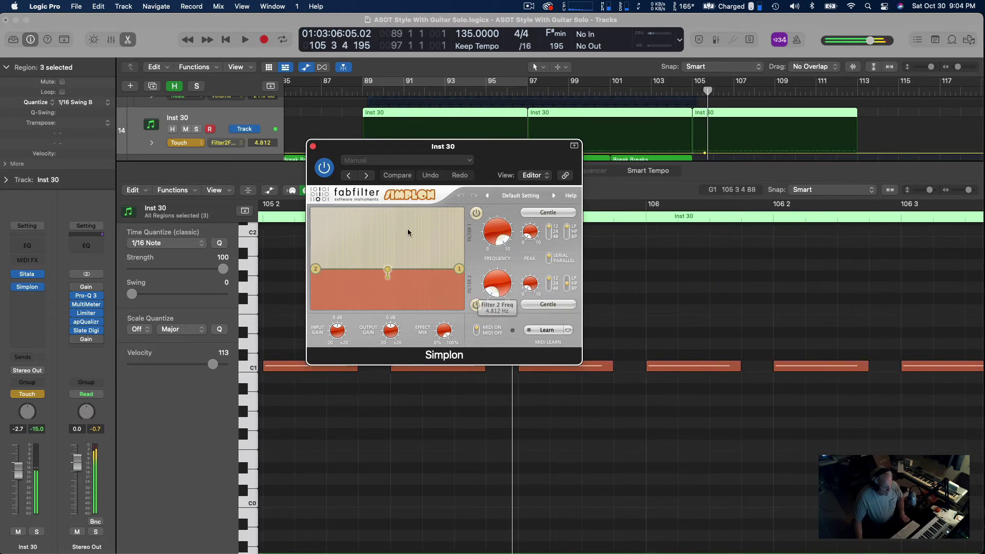
click(313, 147)
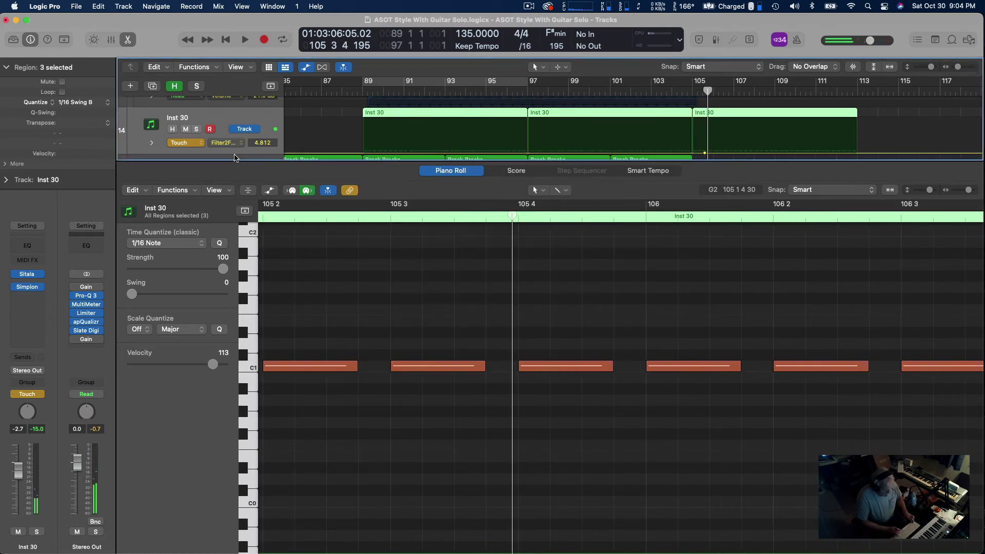
key(ctrl+super+r)
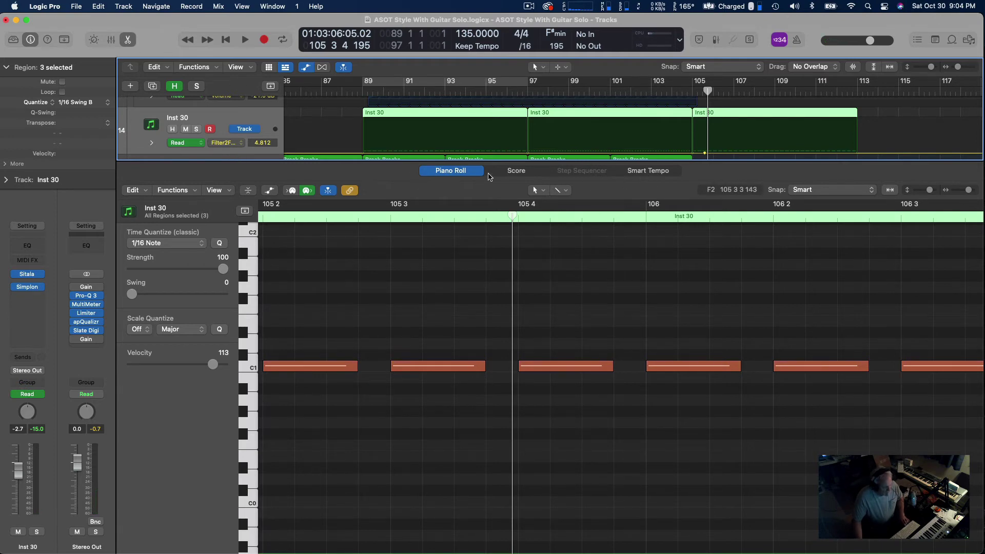
Play from bar 89, close the note editor, move the Filter 2 Freq automation point to bar 105 and add one at bar 97
key(shift+space)
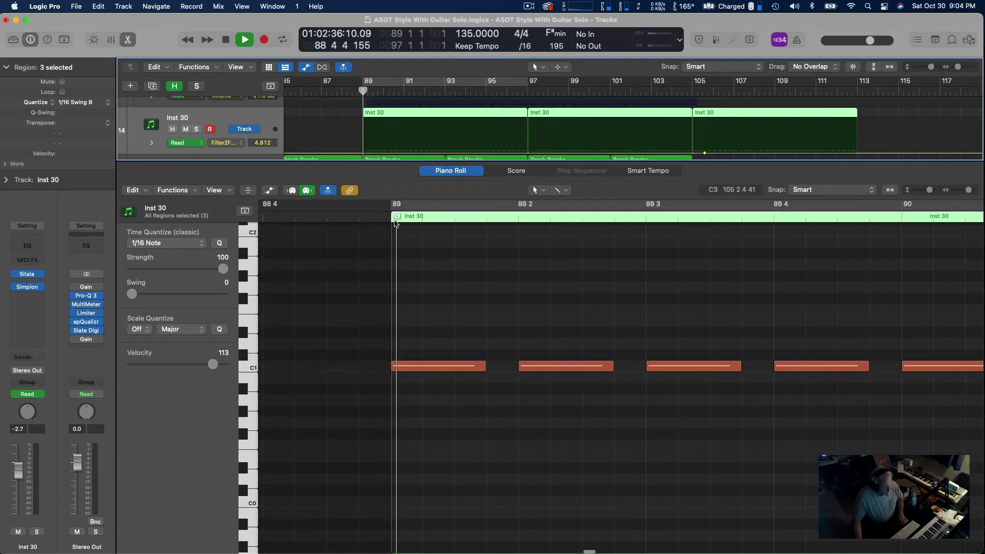
click(127, 40)
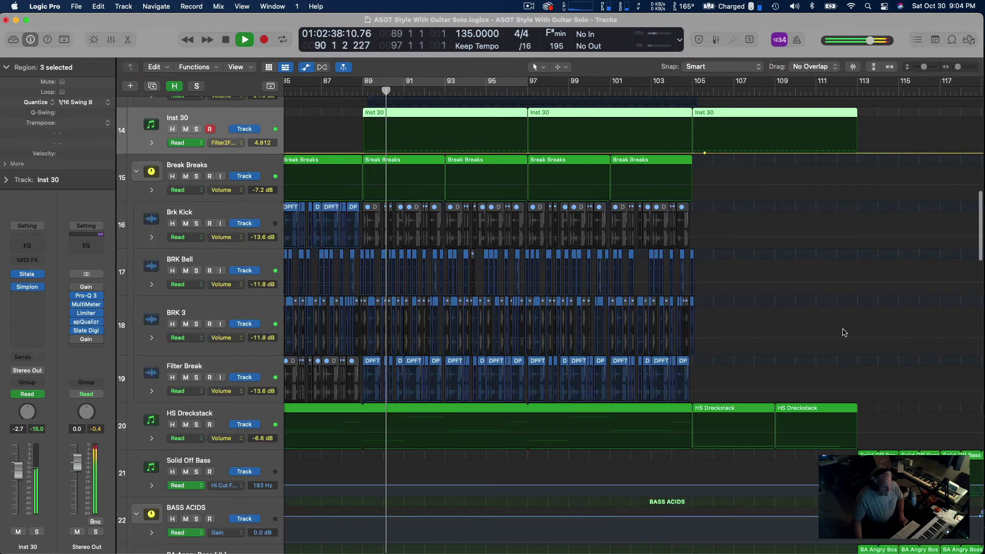
scroll(706, 156, left, 1)
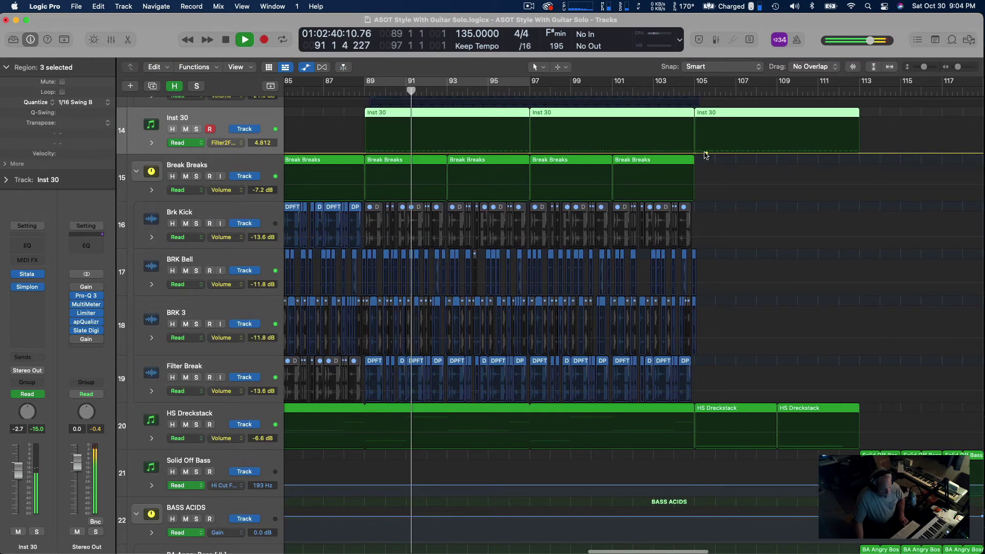
drag(706, 156, 694, 153)
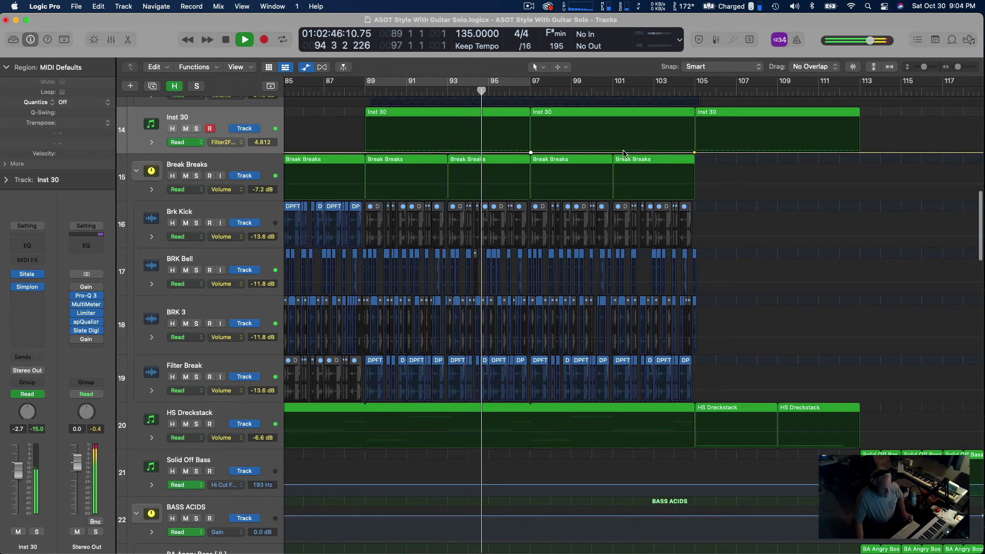
scroll(688, 160, left, 1)
drag(695, 168, 693, 240)
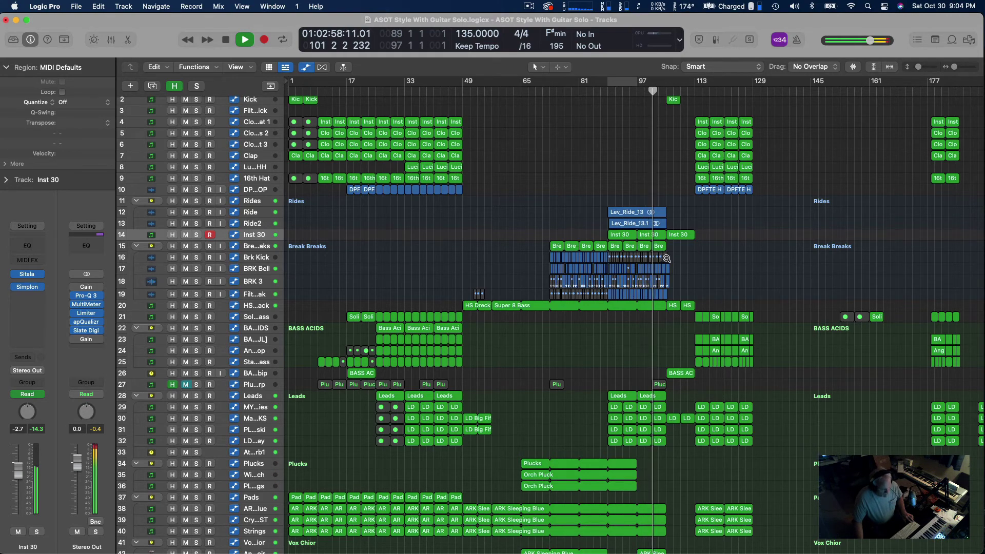
Add Filter 2 Freq automation points on Inst 30 at bar 101 and just after bar 105 while playing from bar 97
drag(667, 258, 613, 191)
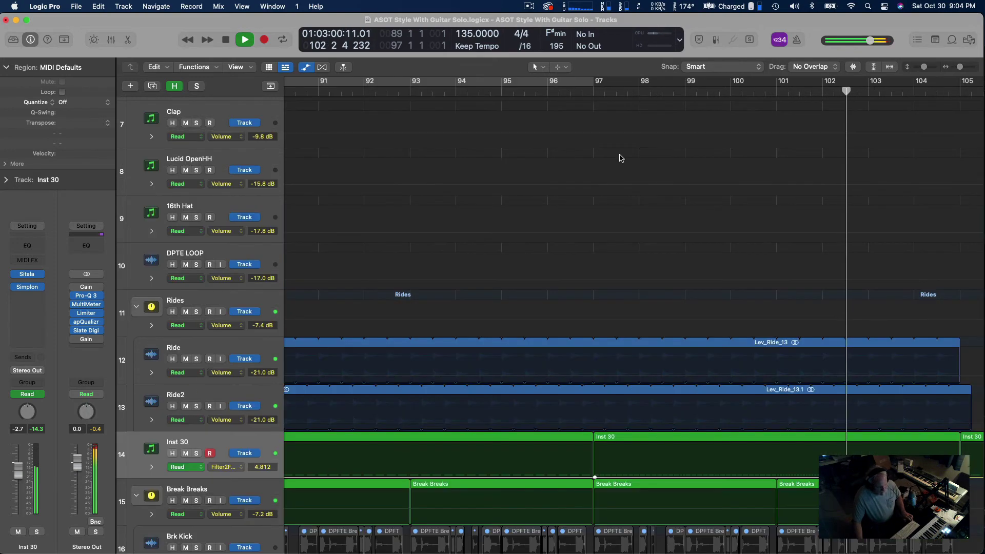
scroll(667, 234, up, 3)
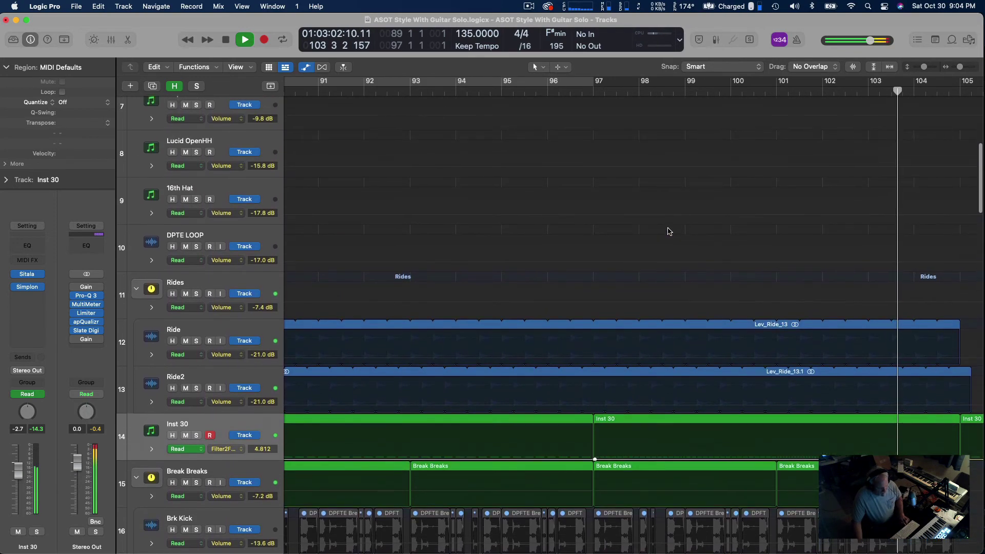
scroll(669, 238, right, 5)
key(space)
scroll(672, 247, down, 5)
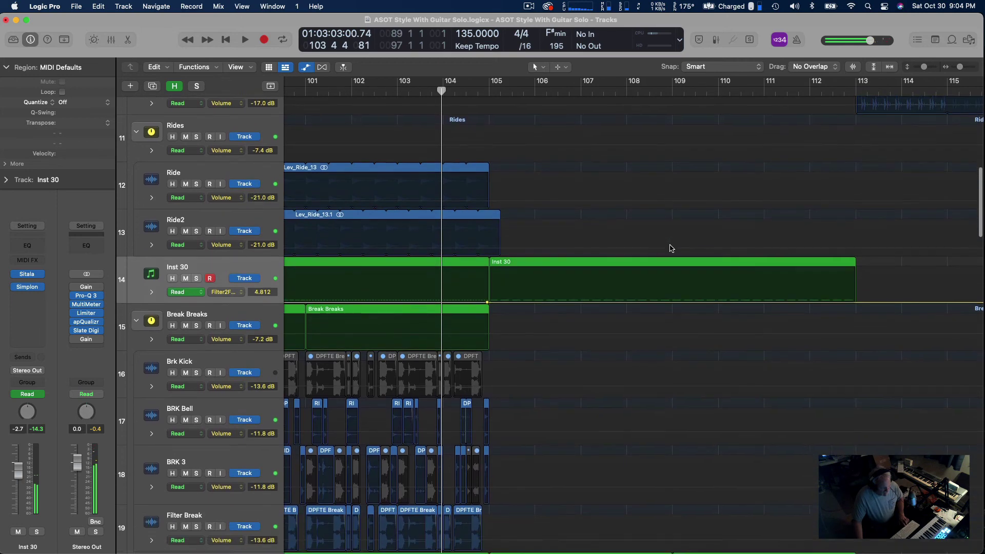
scroll(664, 246, left, 5)
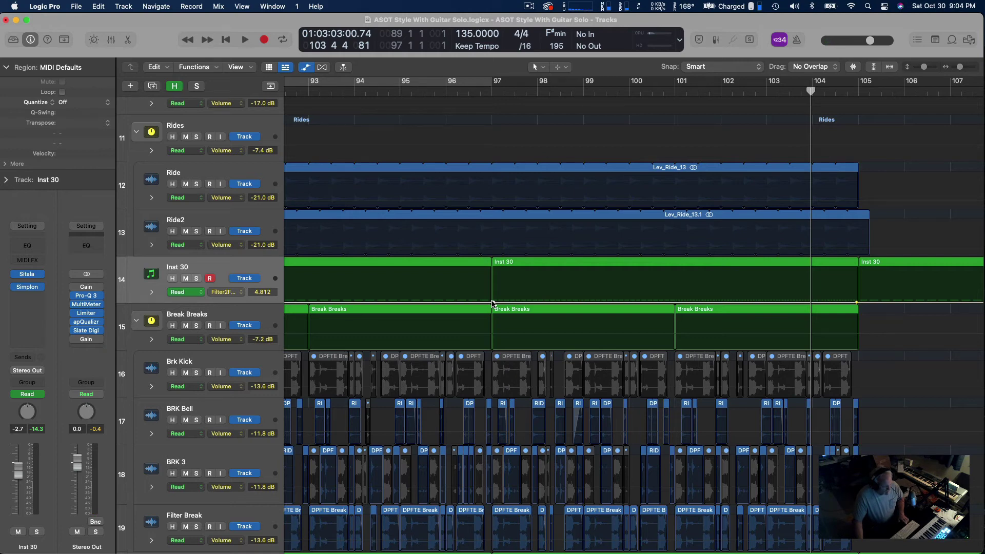
double_click(496, 88)
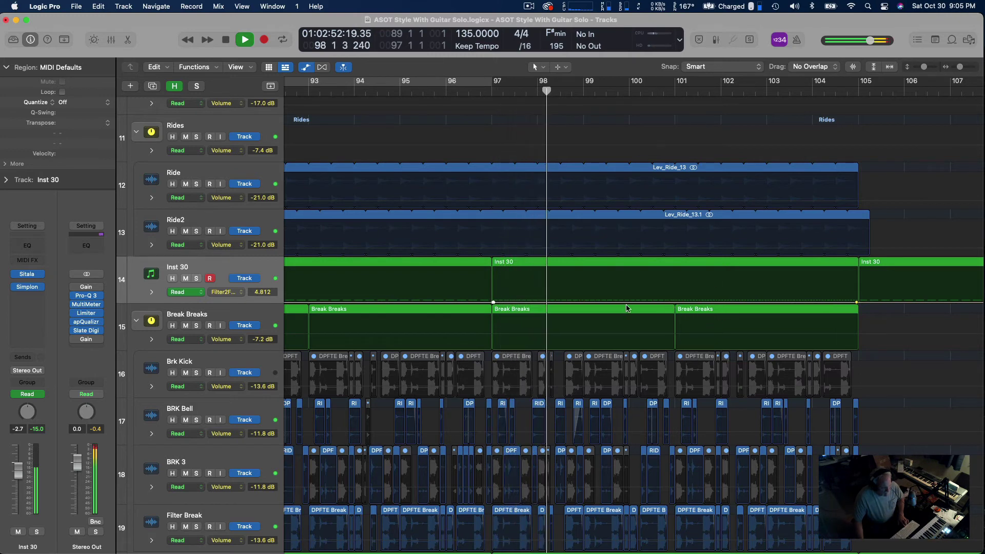
click(676, 303)
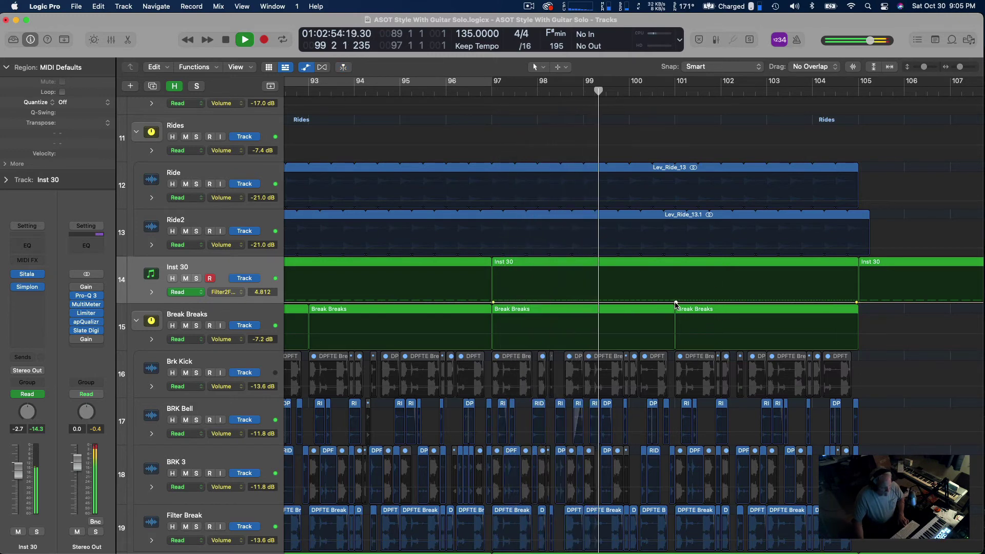
click(878, 303)
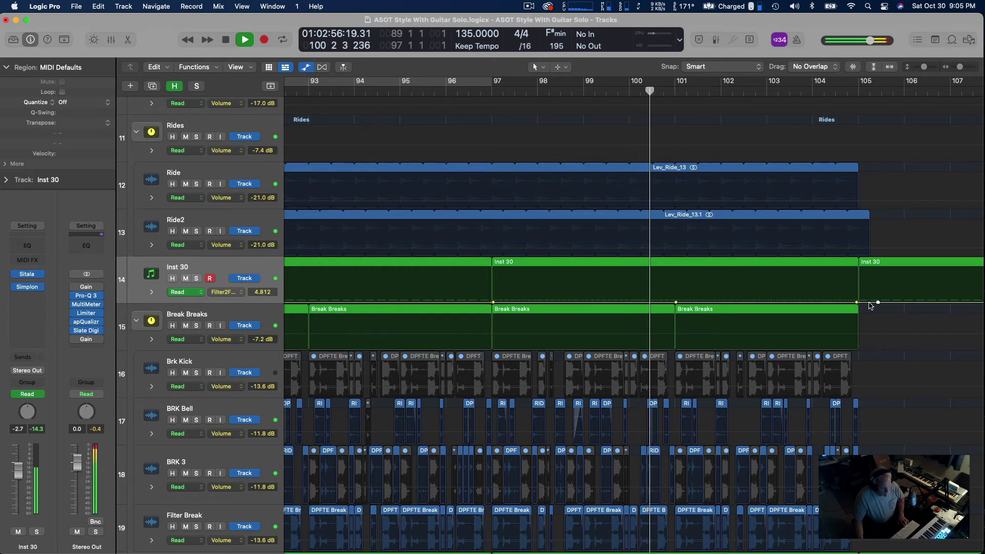
click(869, 303)
Raise the Filter 2 Freq point at bar 105 to 736.05 Hz so the filter ramps up from bar 101
mouse_move(858, 304)
mouse_down()
mouse_move(857, 274)
mouse_move(861, 306)
mouse_up()
key(space)
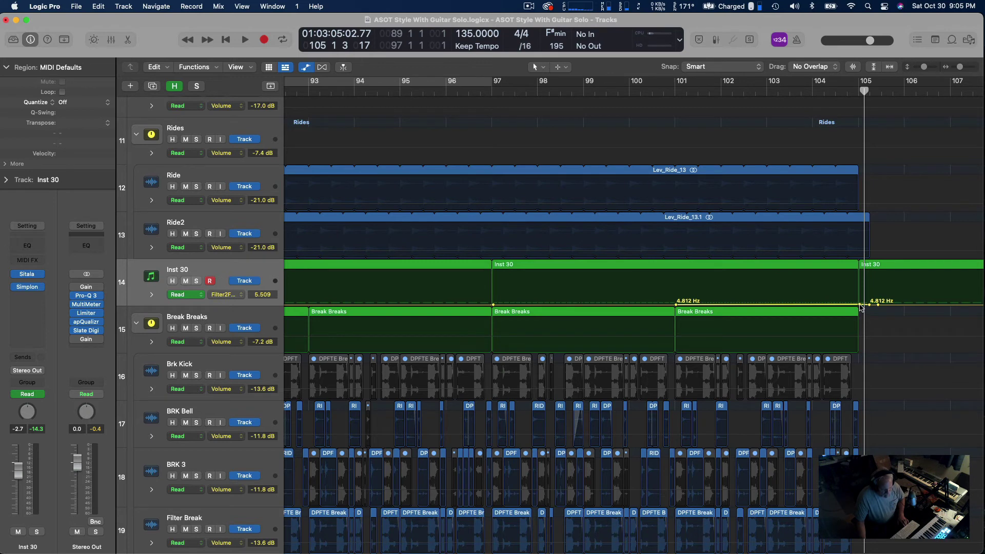
drag(861, 306, 858, 288)
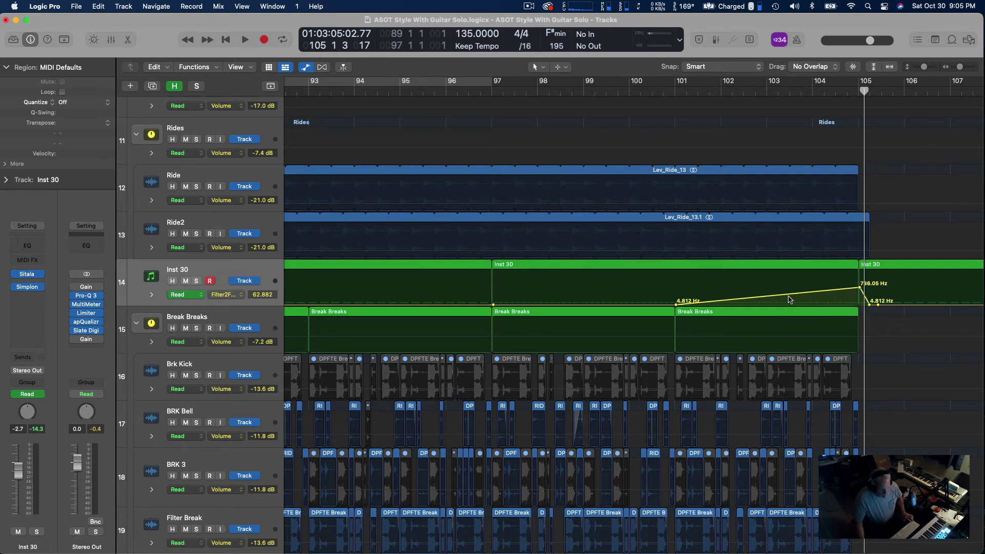
Open the Inst 30 region starting at bar 97 in the Piano Roll, enlarge the tracks area, and play from bar 101
double_click(795, 266)
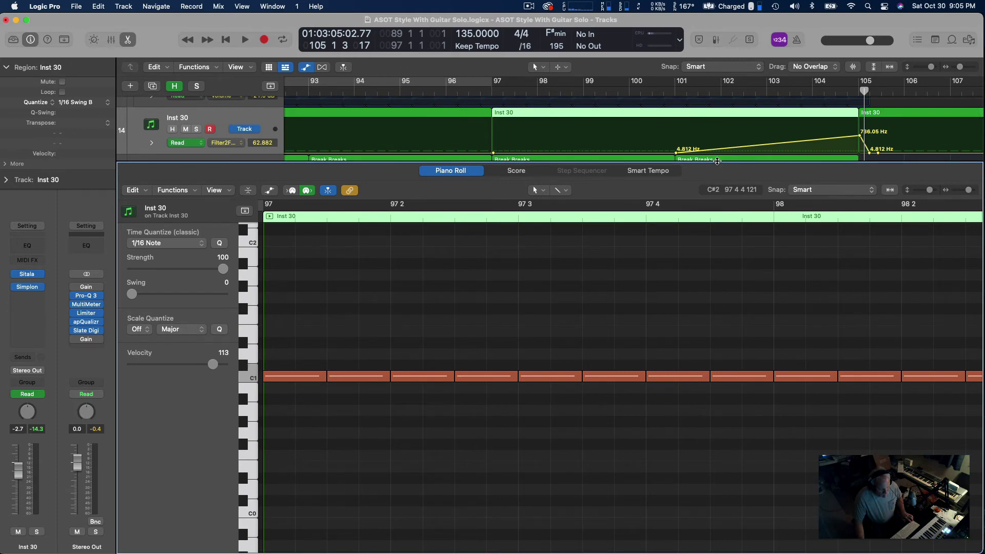
drag(717, 161, 717, 221)
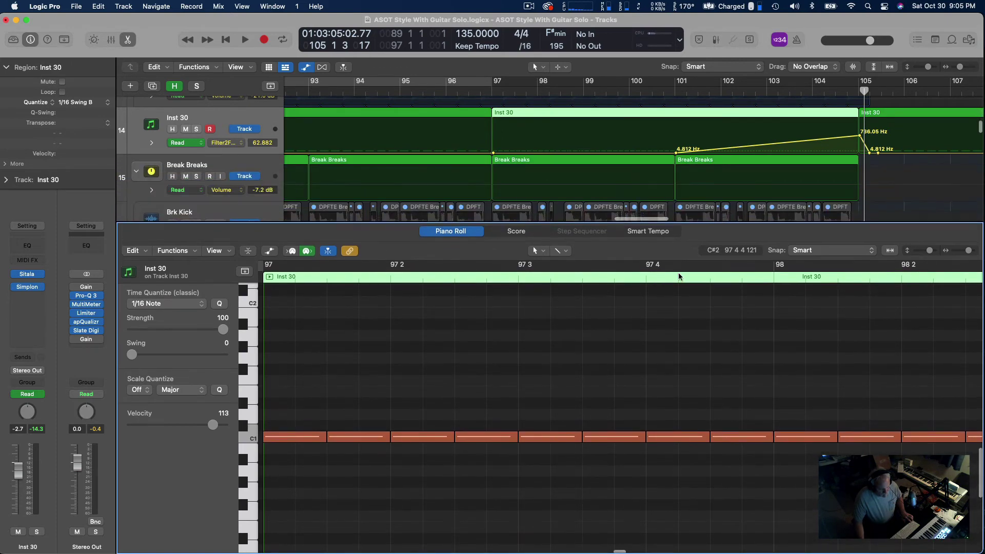
scroll(669, 304, down, 5)
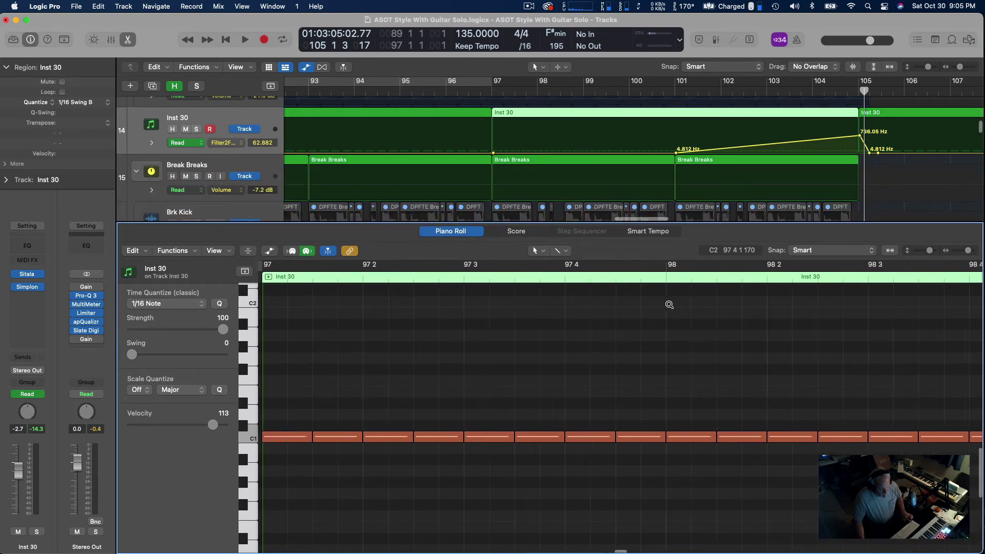
double_click(675, 91)
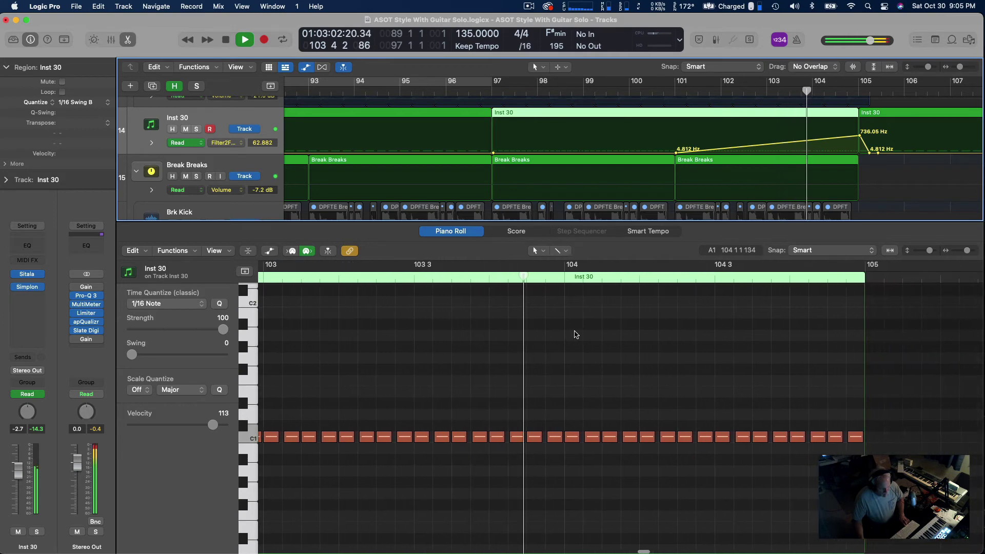
key(space)
Set the grid division to /32 and shorten the 16 C1 notes between bars 104 and 105 to about half their length
drag(568, 410, 855, 466)
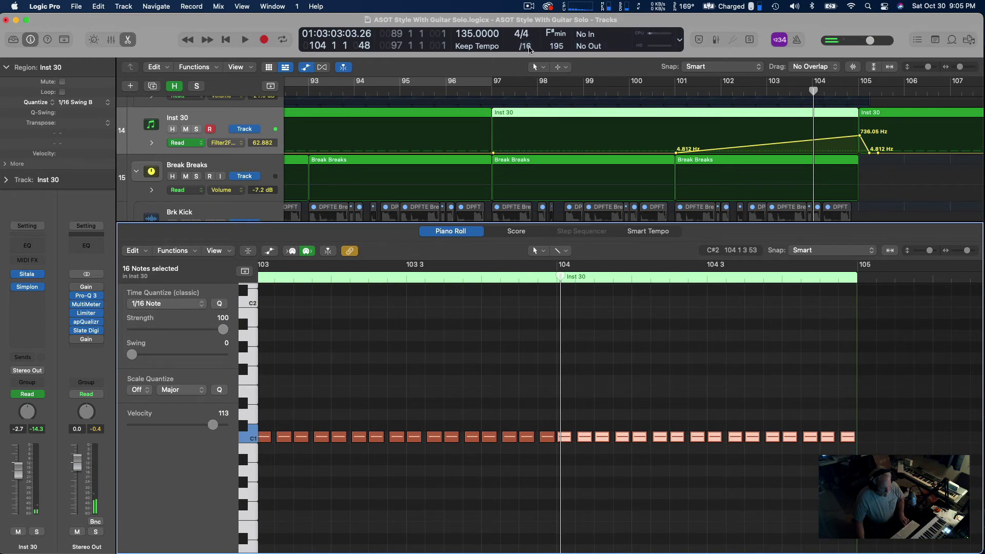
click(529, 47)
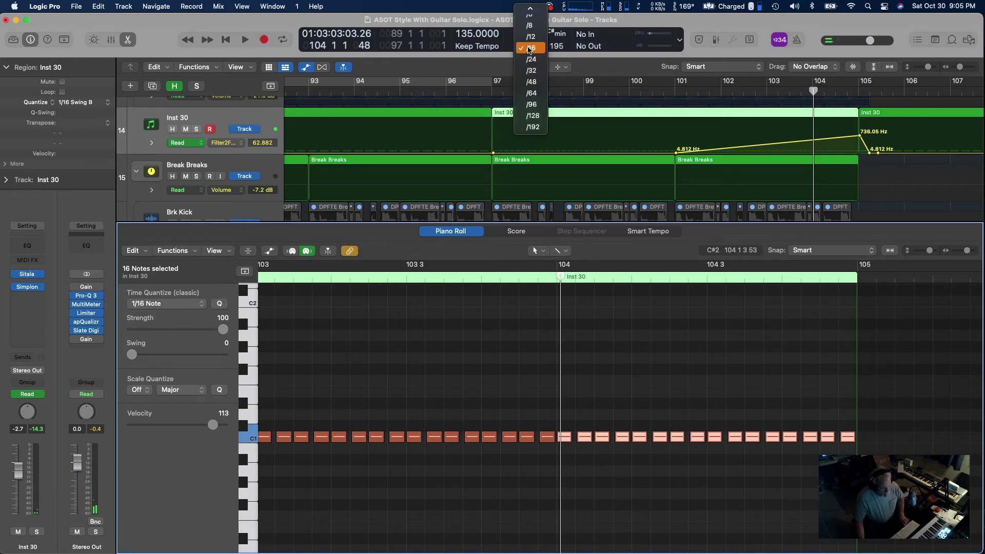
click(533, 71)
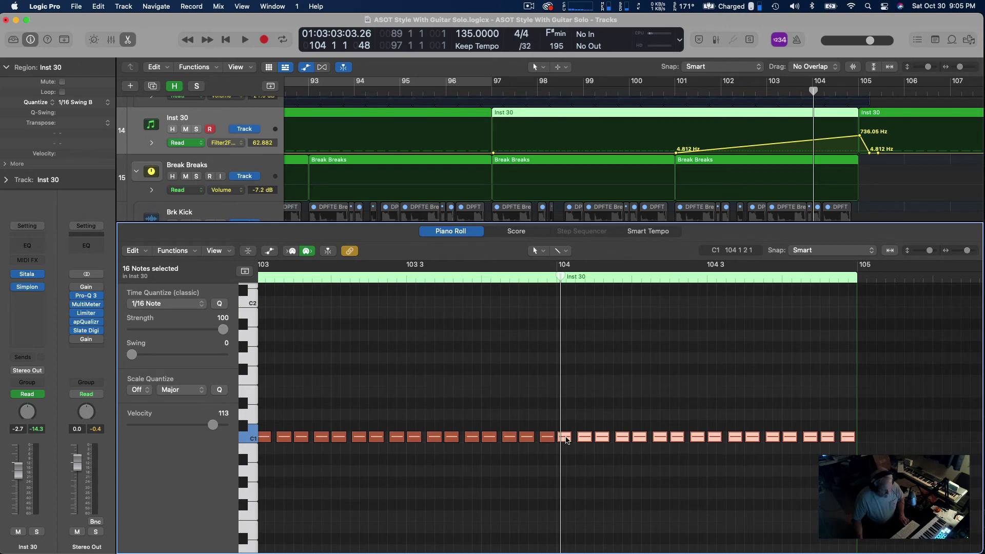
drag(566, 437, 563, 440)
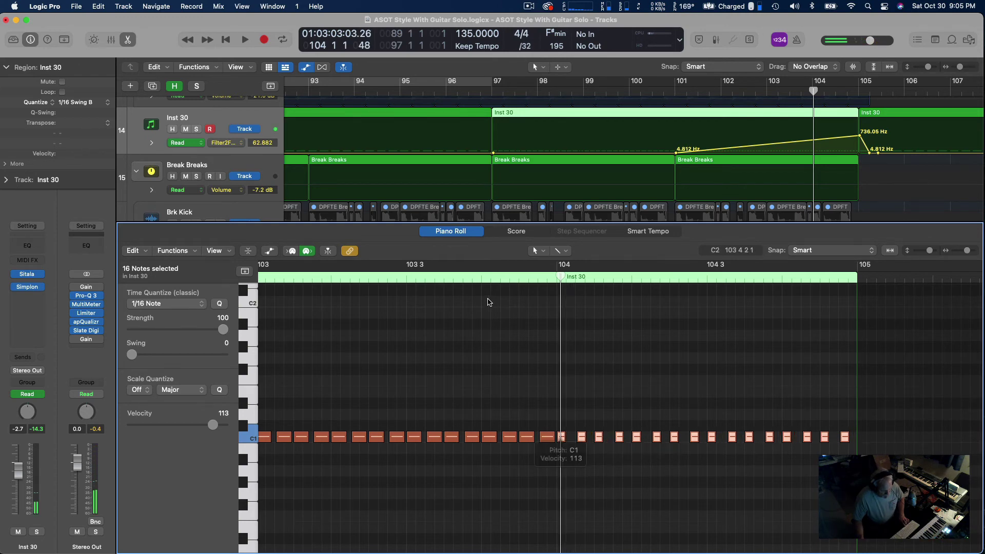
click(475, 281)
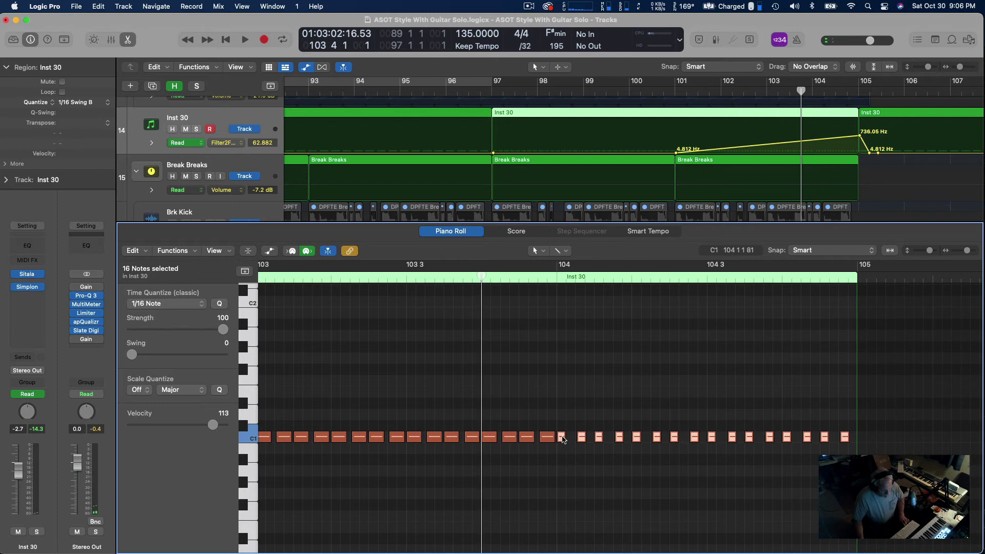
mouse_move(563, 440)
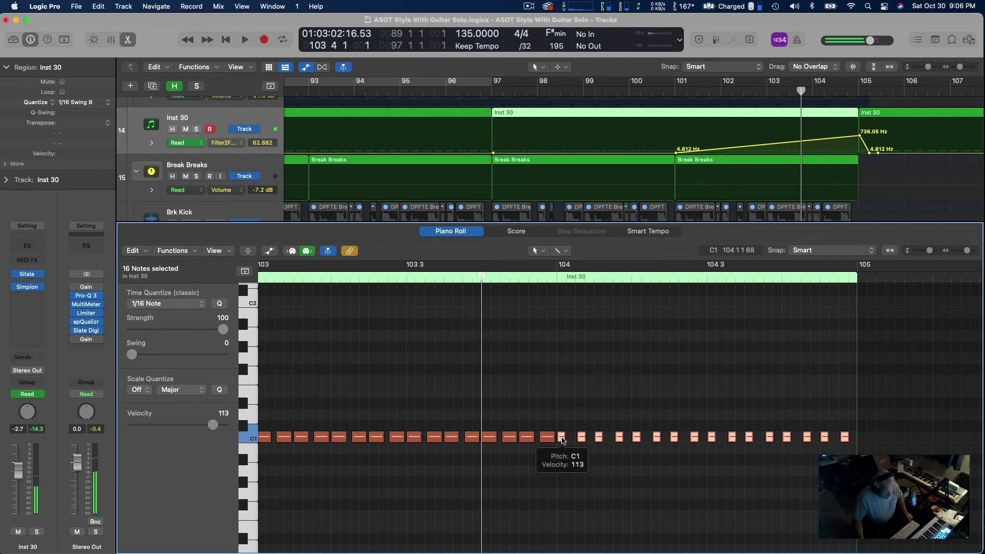
Copy the 16 shortened C1 notes into the gaps between bars 104 and 105 for a continuous 1/32 roll, and play it back
drag(563, 440, 572, 439)
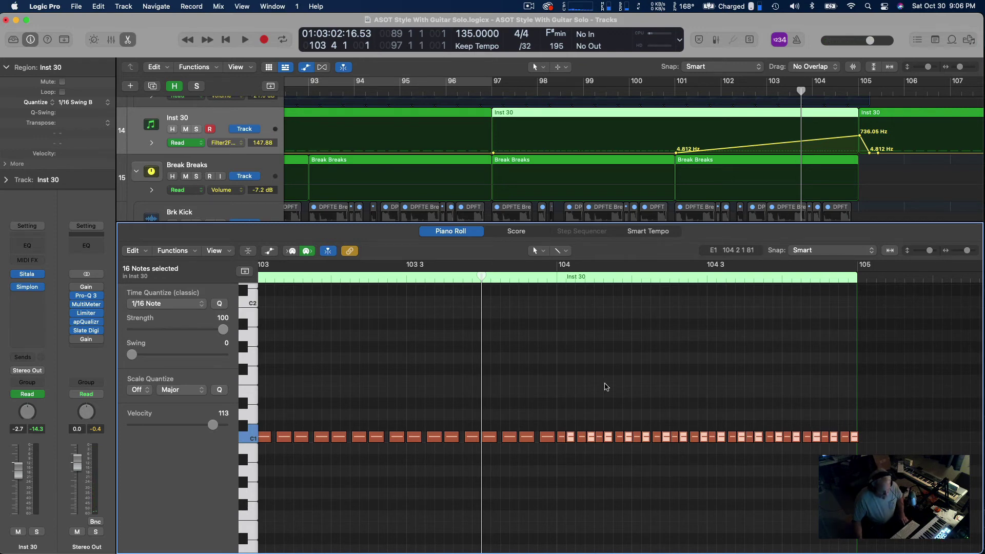
key(space)
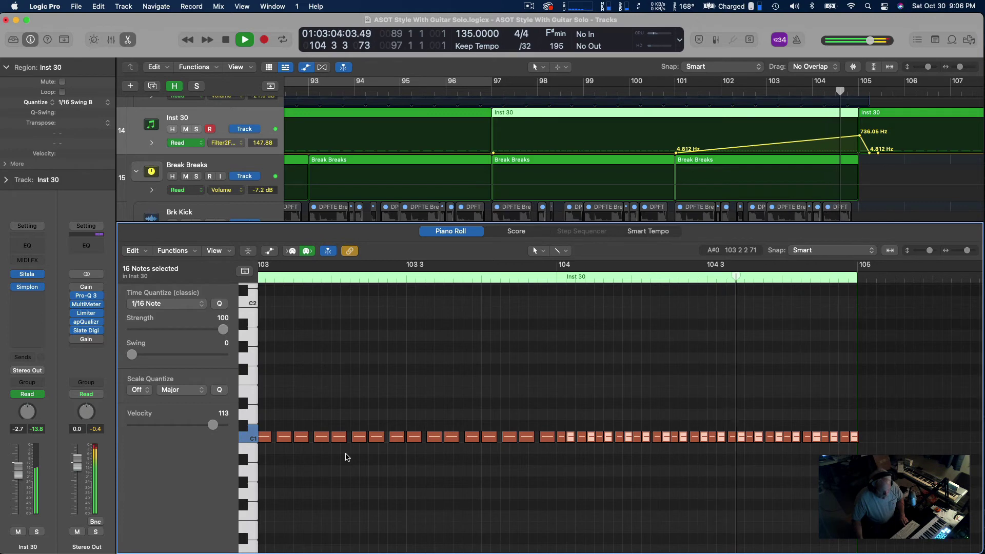
key(space)
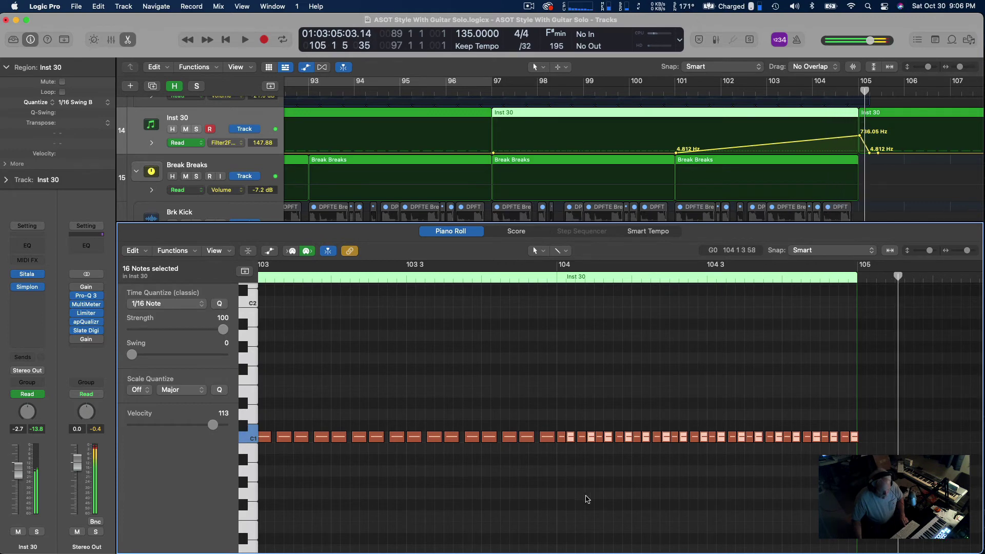
click(404, 281)
key(space)
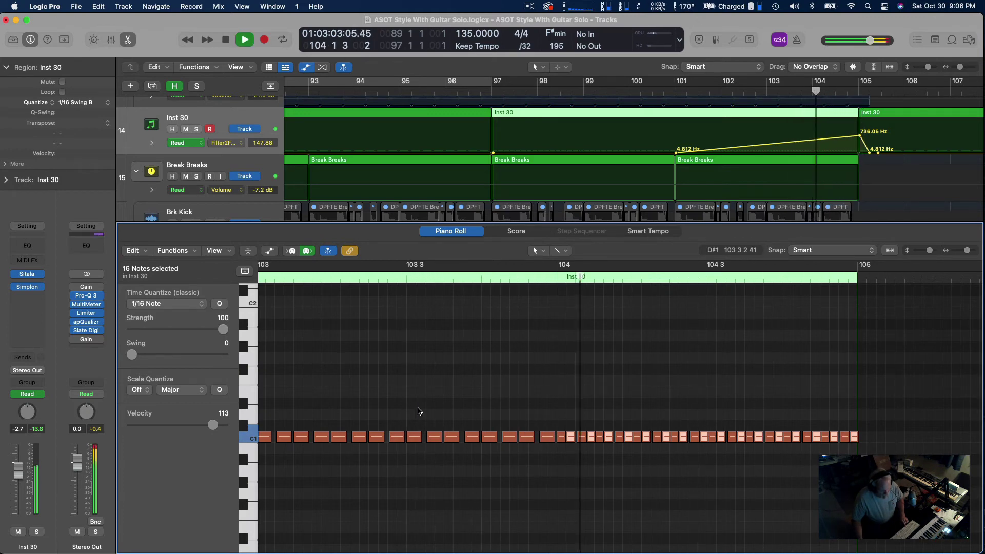
key(space)
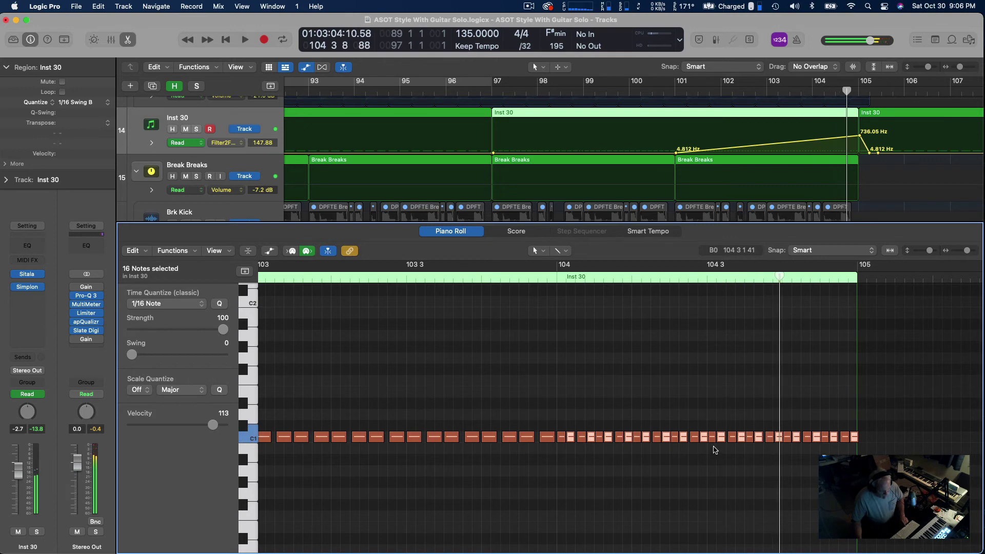
Mute the C1 notes in the second half of bar 104 and play the result from 103 3
drag(719, 411, 855, 467)
key(ctrl+m)
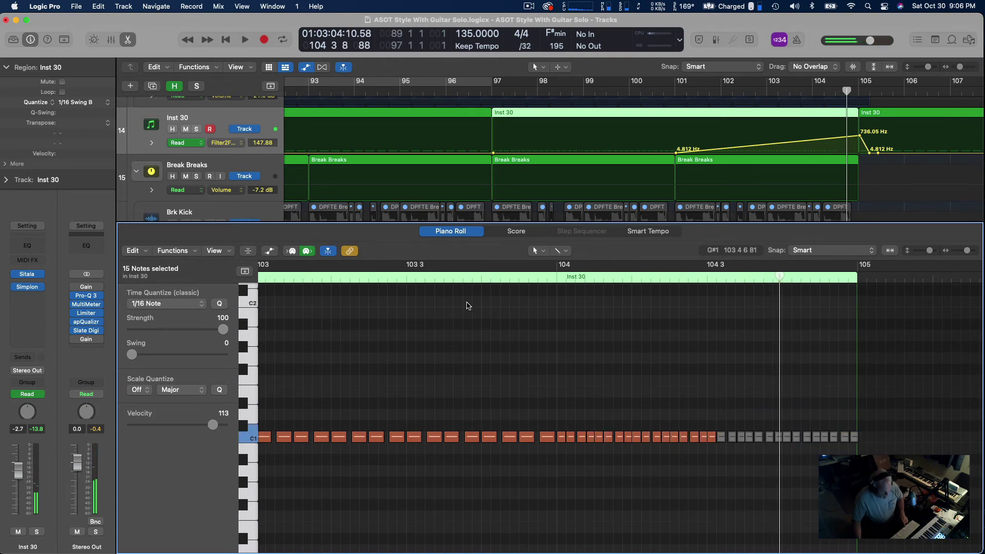
click(406, 281)
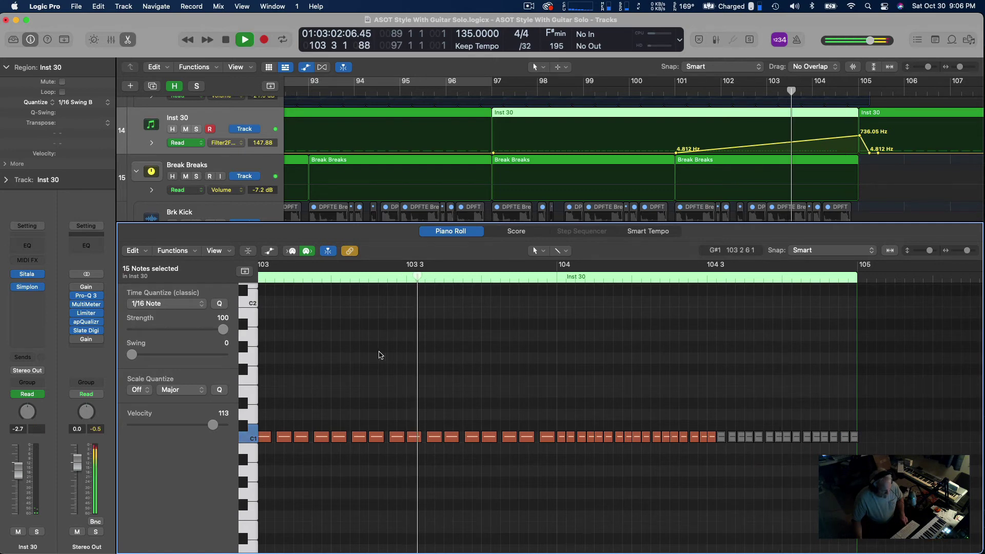
key(space)
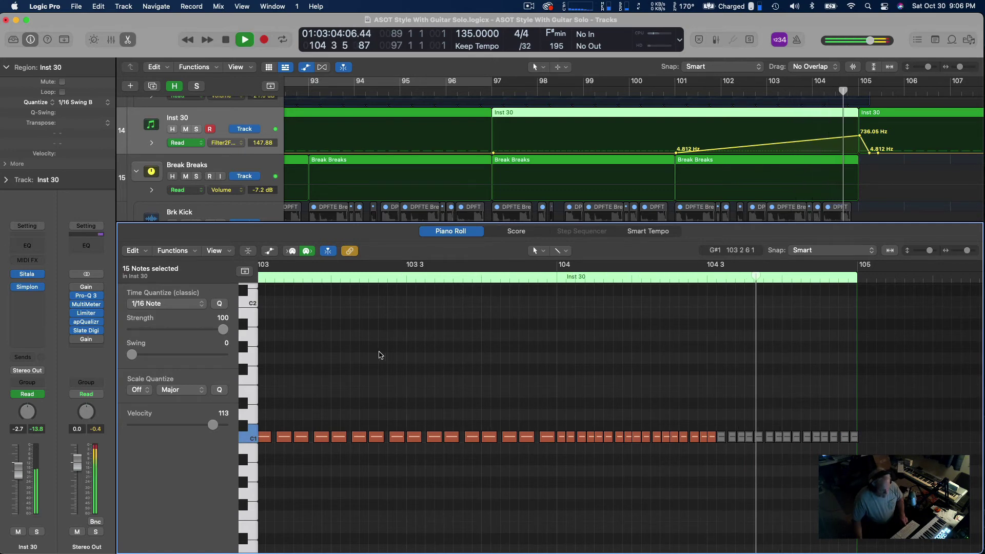
key(space)
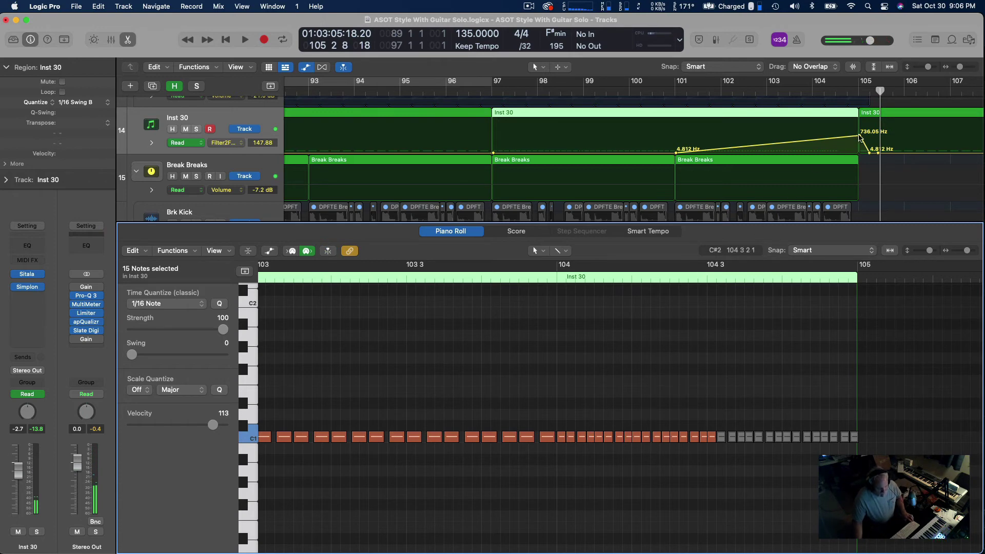
Move the Filter 2 Freq peak from bar 105 back to about 104 3 and raise it to 5355.8 Hz
drag(860, 138, 836, 128)
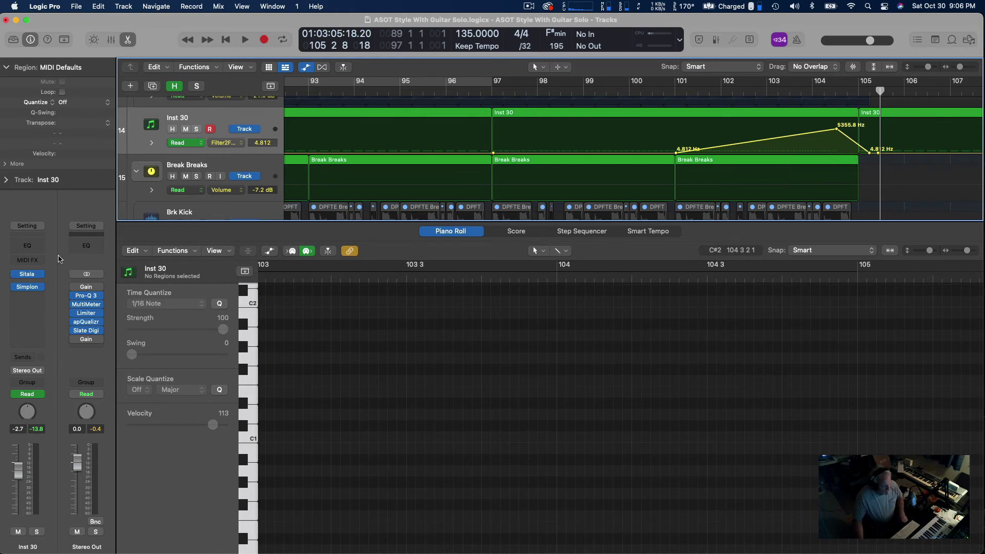
Insert the stereo Waves SoundShifter Pitch (s) plug-in after Simplon on the Inst 30 channel
click(40, 297)
mouse_move(40, 538)
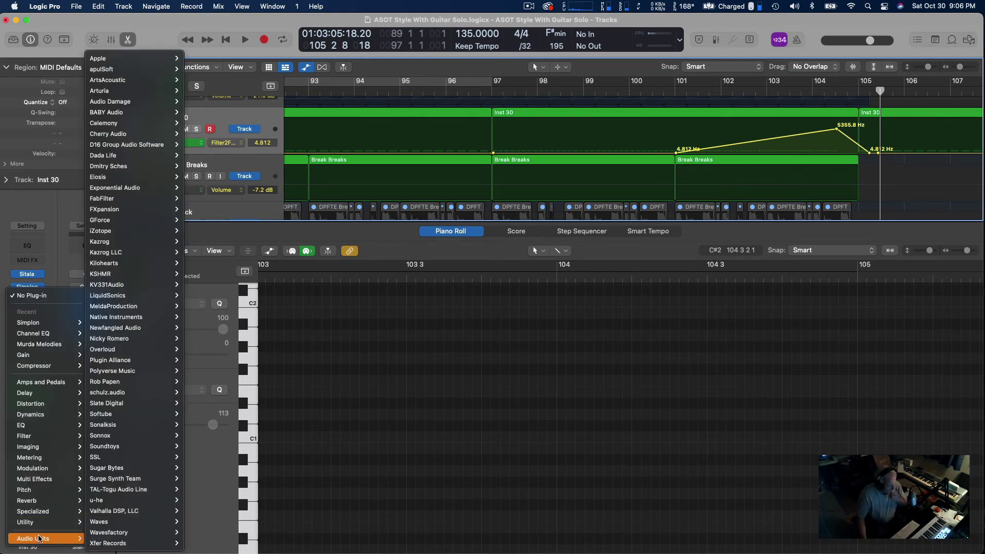
mouse_move(132, 523)
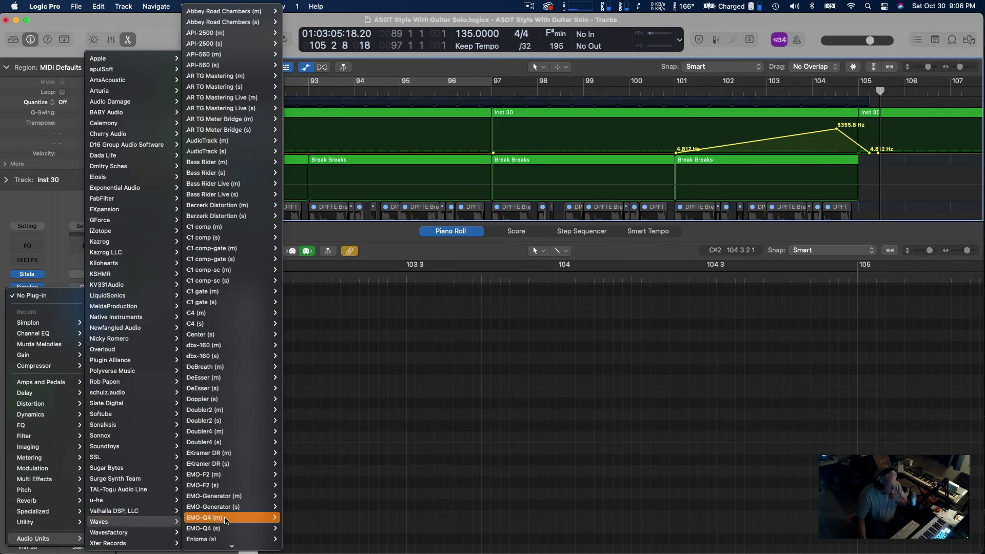
scroll(226, 521, down, 20)
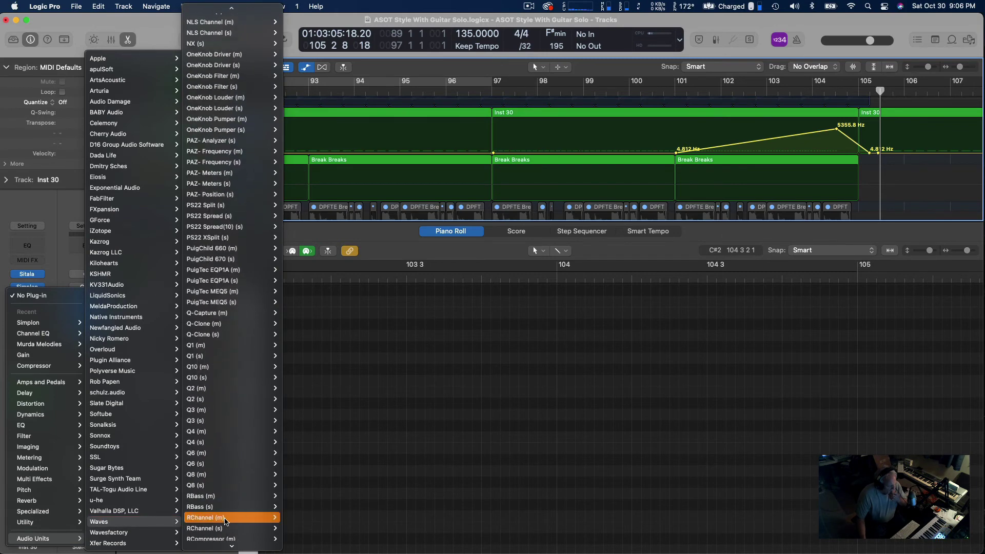
scroll(226, 522, down, 5)
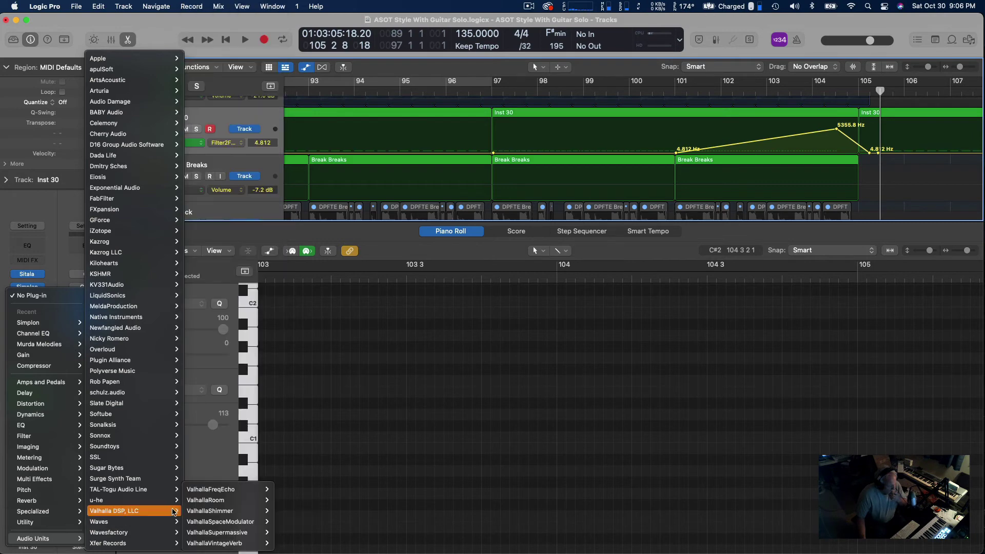
scroll(249, 513, down, 20)
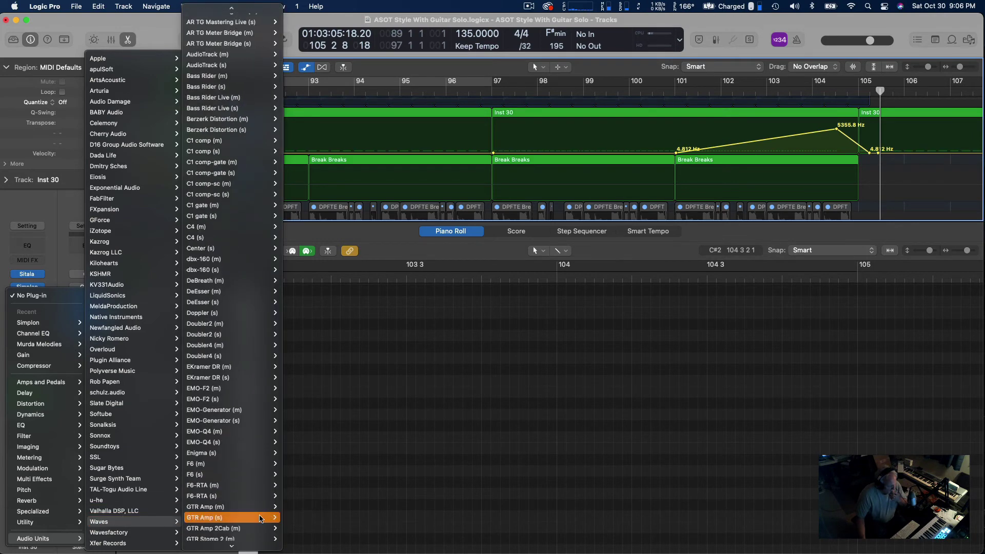
scroll(248, 516, down, 20)
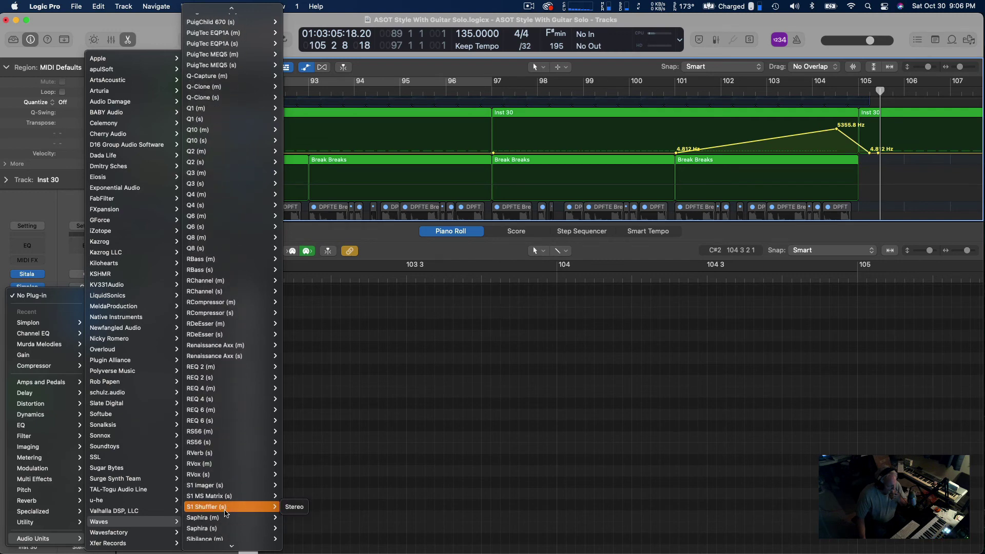
scroll(226, 511, down, 7)
scroll(225, 515, down, 2)
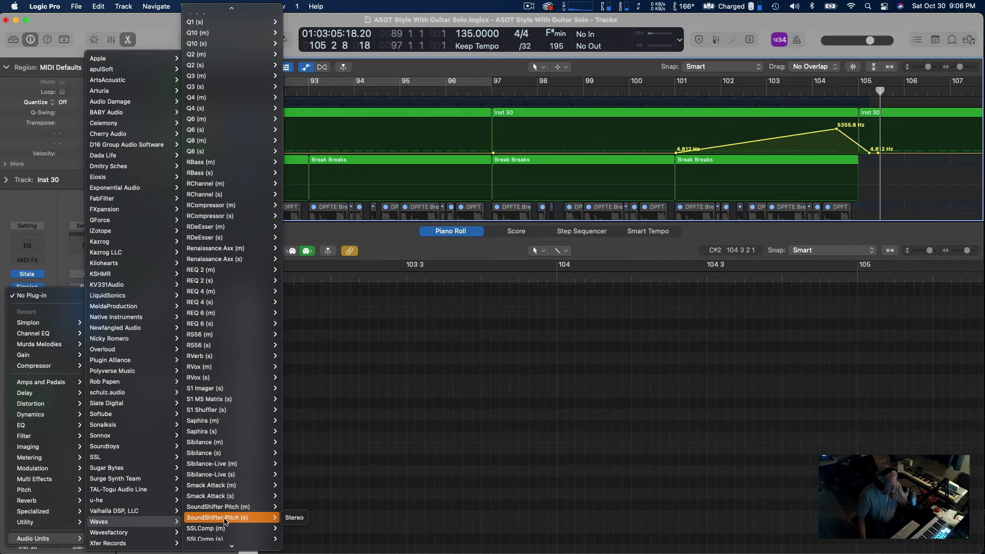
click(295, 518)
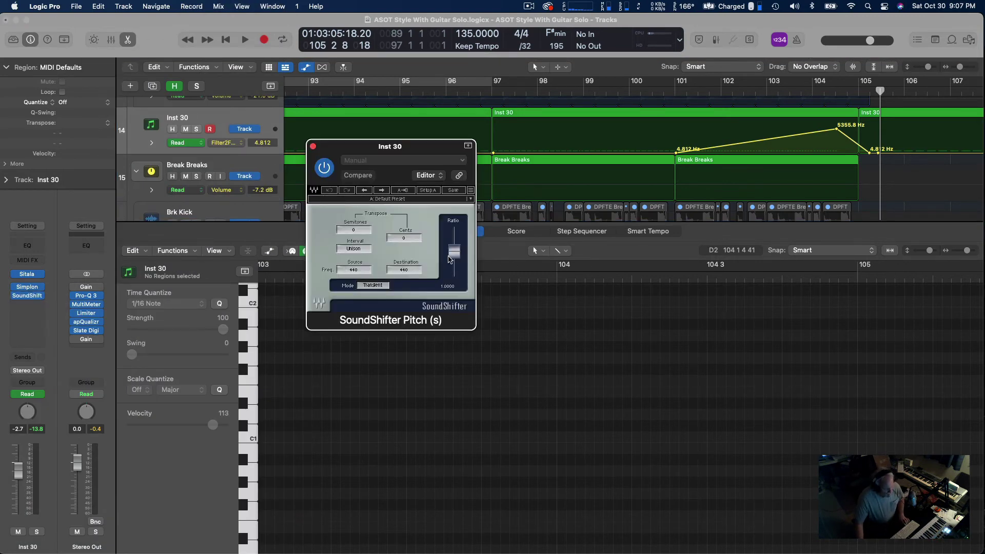
Expose the SoundShifter Pitch parameter in the Inst 30 automation lane using Touch mode, and return the track to Read
click(405, 239)
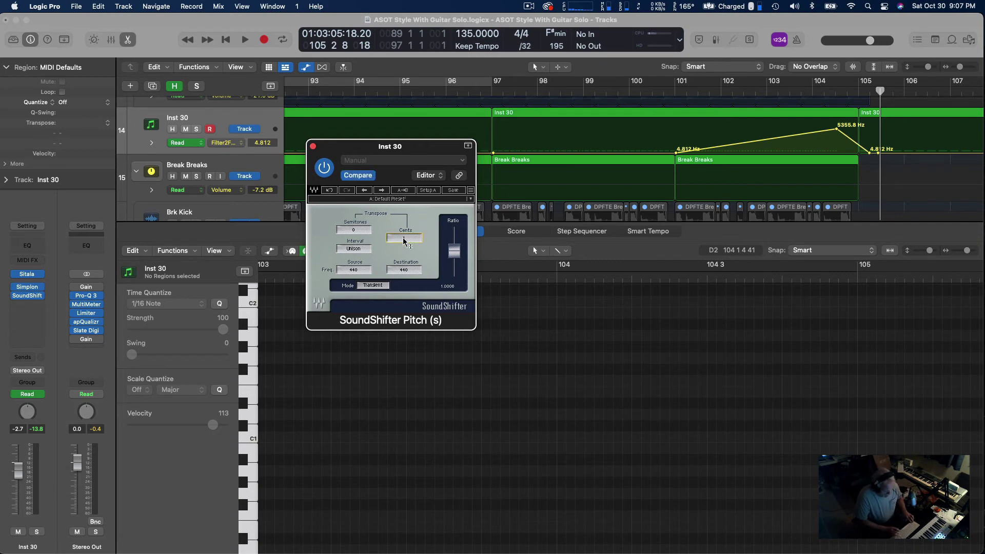
key(ctrl+super+t)
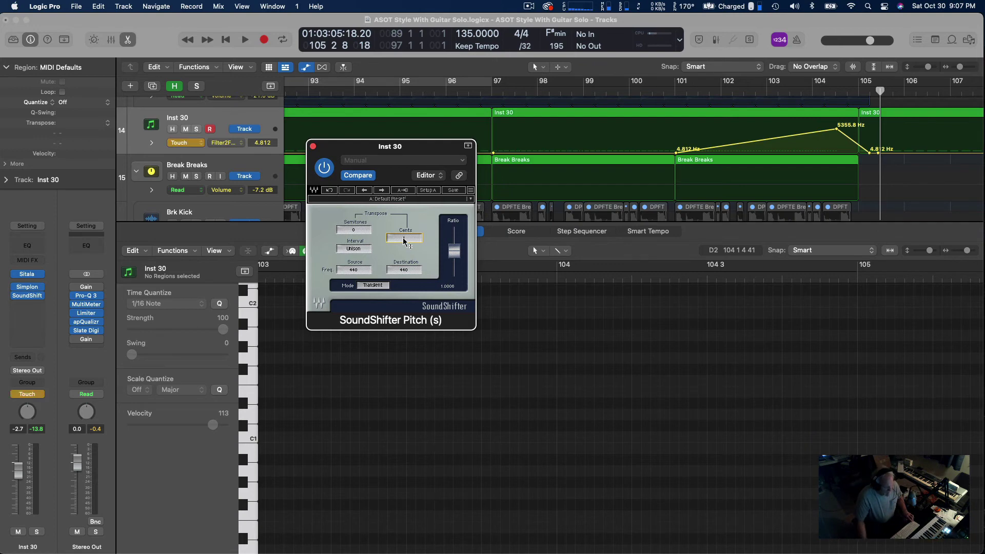
click(455, 252)
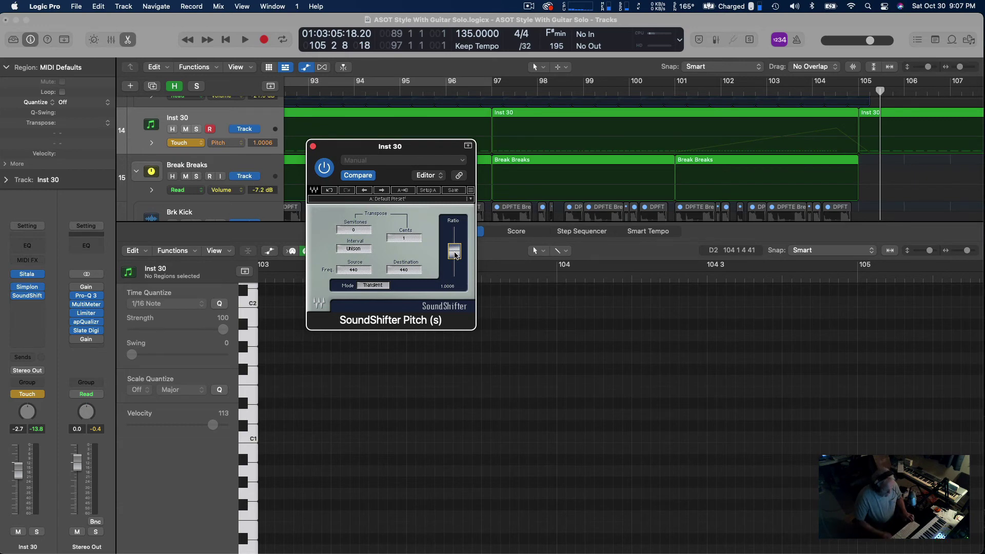
key(ctrl+super+r)
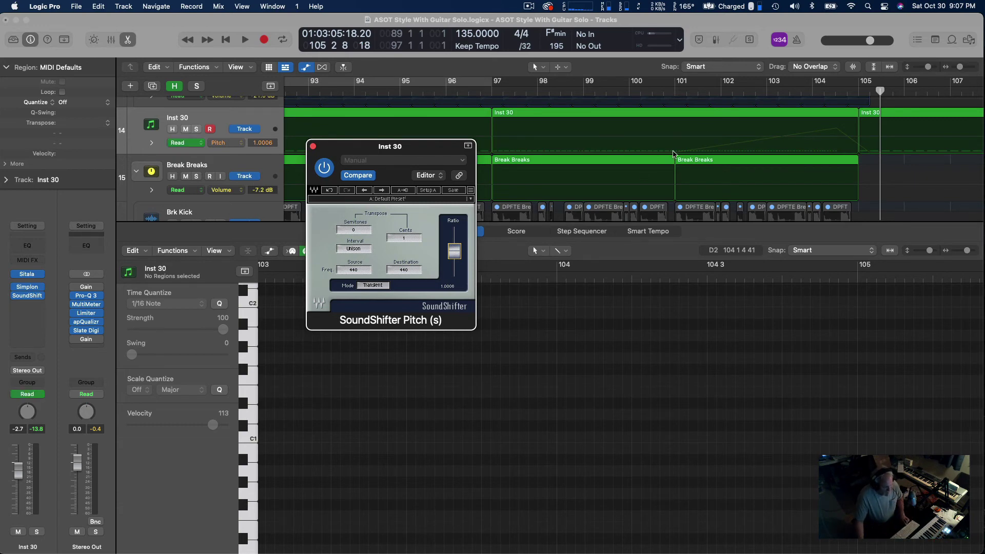
Play the build-up from bar 101 while trying different SoundShifter ratios, return the ratio to 1.0000, and replay from bar 101
click(667, 89)
key(space)
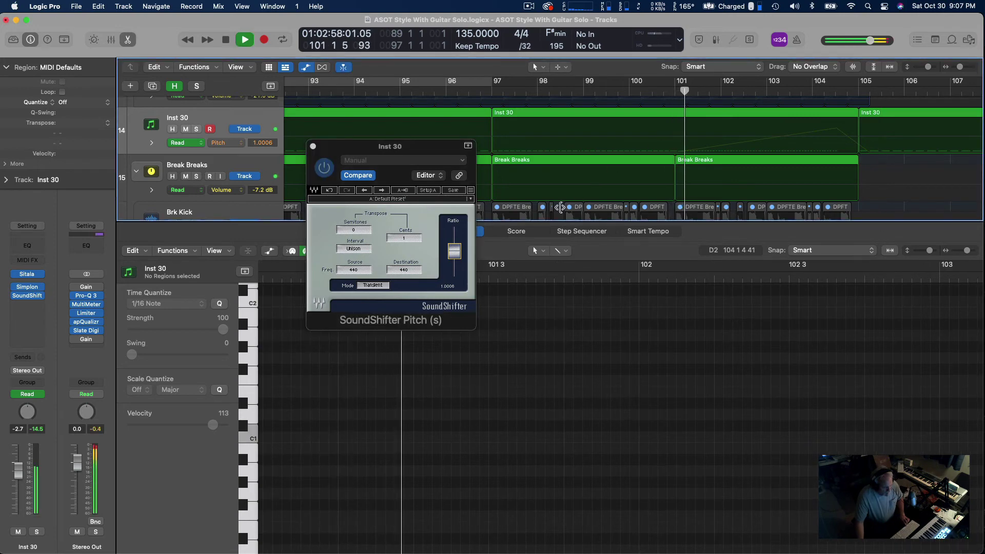
key(space)
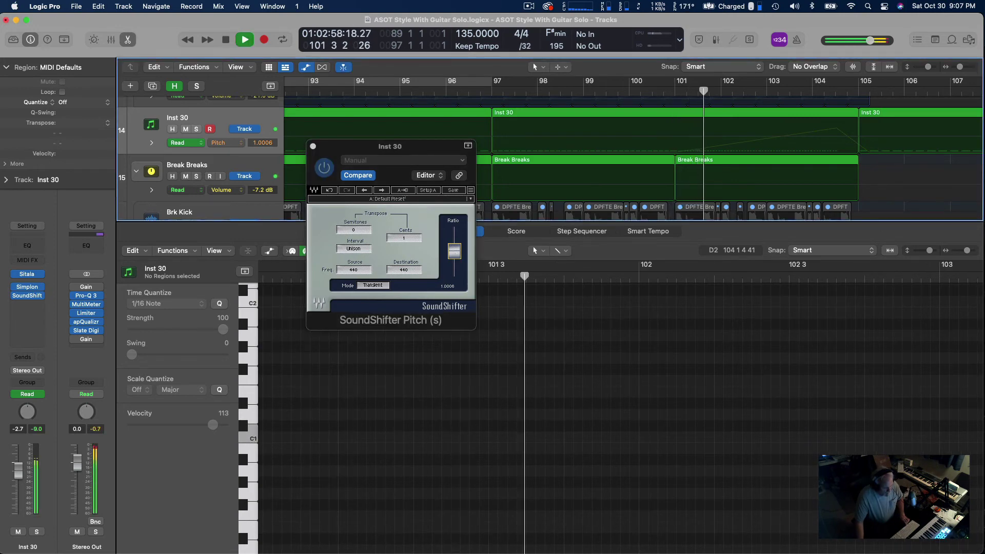
click(455, 255)
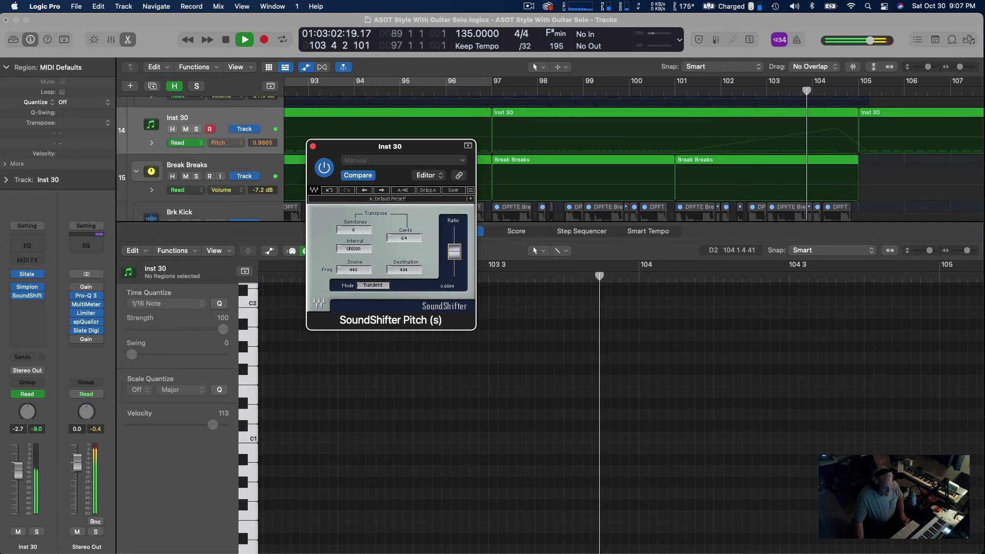
key(space)
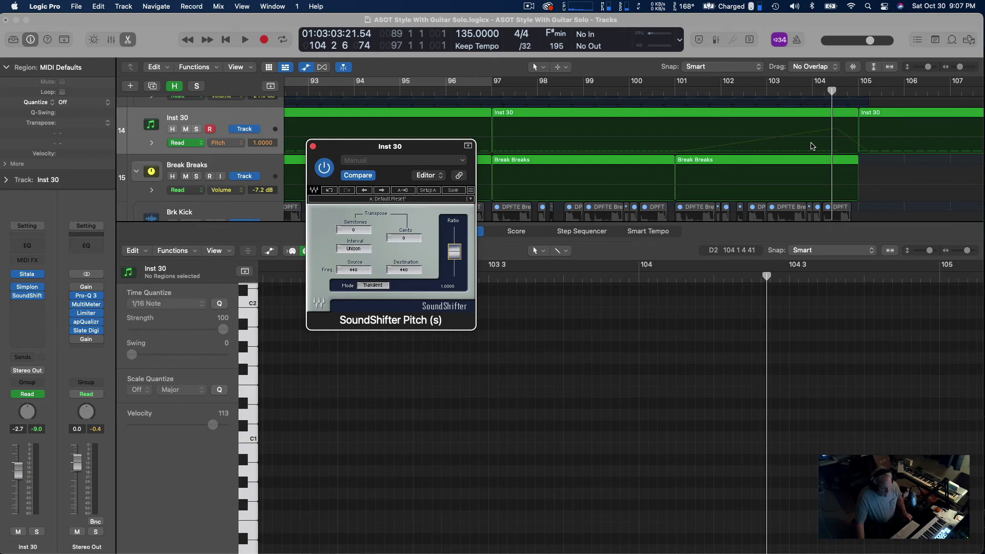
click(671, 102)
key(space)
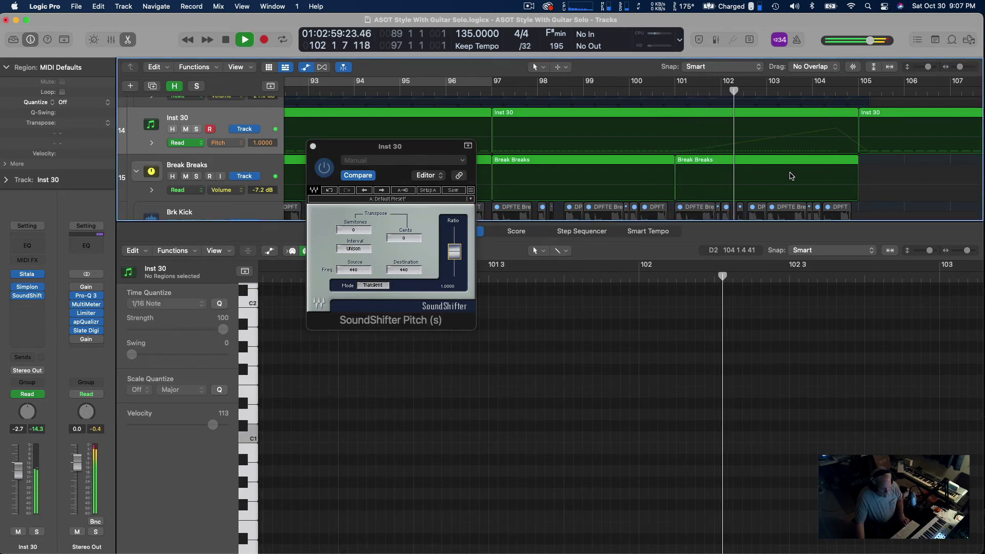
key(space)
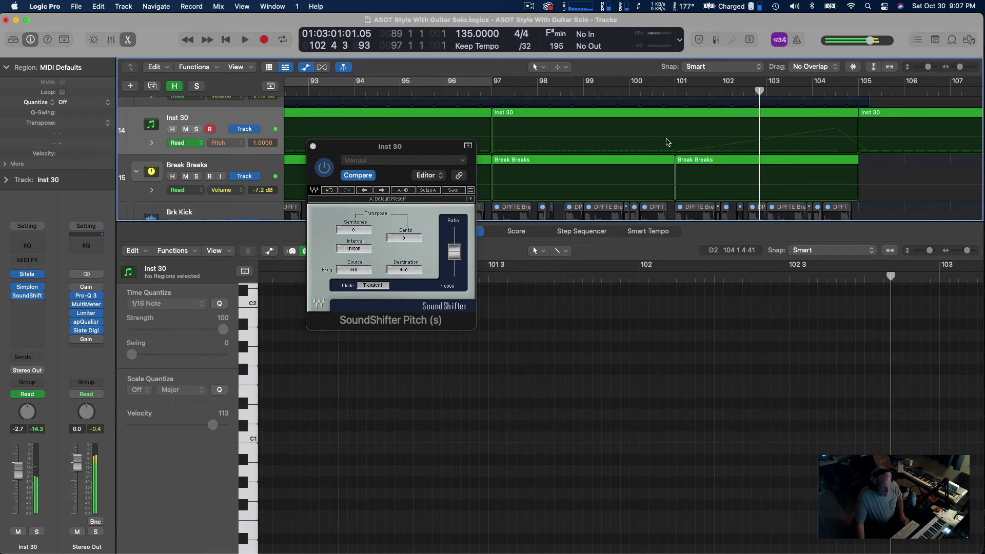
Switch Inst 30 automation to Touch and engage the SoundShifter ratio slider while playing from 102 4 to initialise the Pitch lane
key(ctrl+super+t)
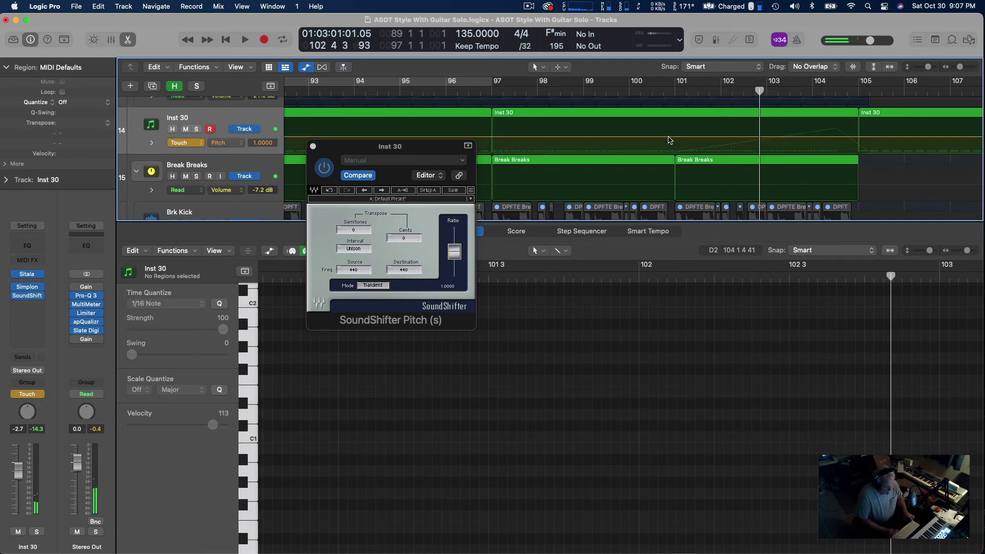
key(space)
click(459, 257)
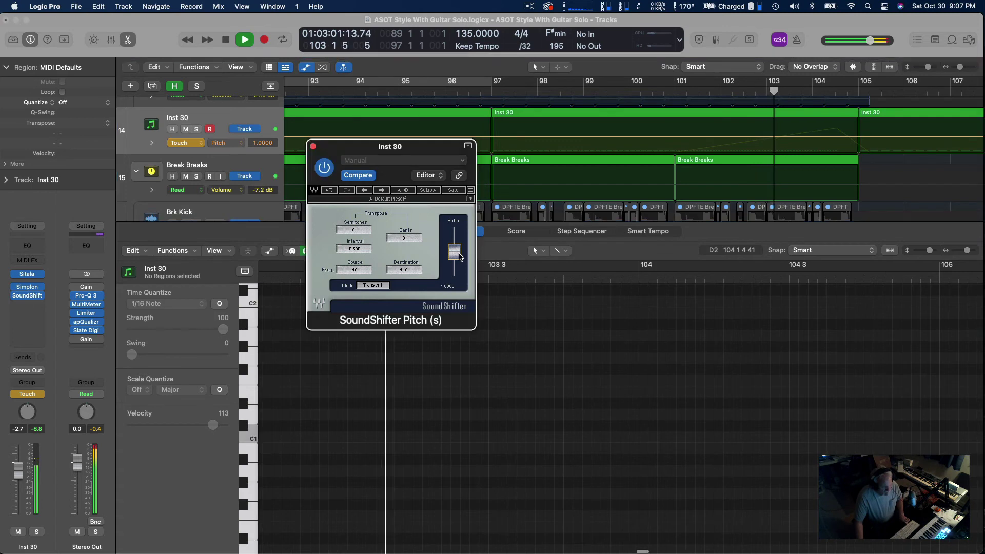
key(space)
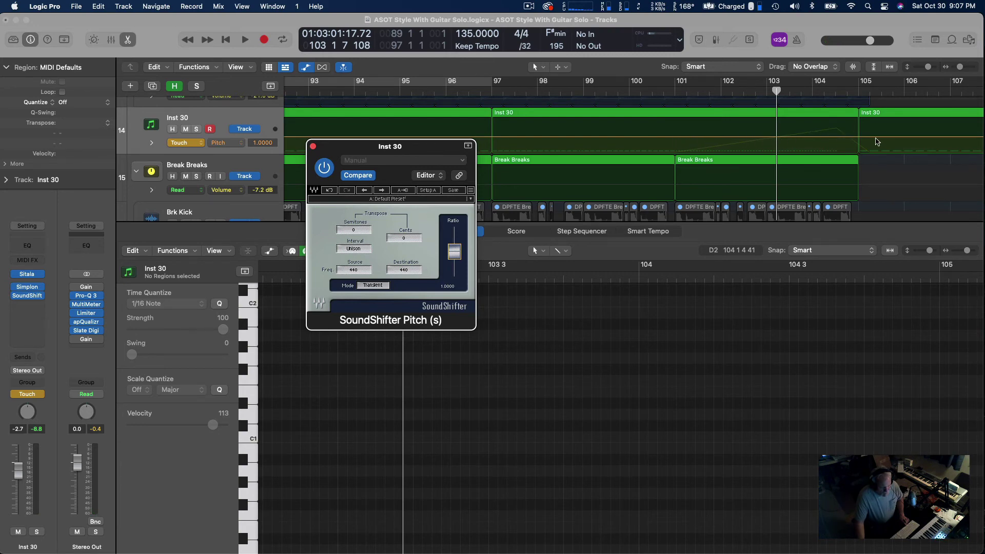
Add Pitch automation points at bar 105 and about halfway through bar 105, and raise the bar 105 point to 1.4074
click(876, 141)
click(882, 137)
click(861, 140)
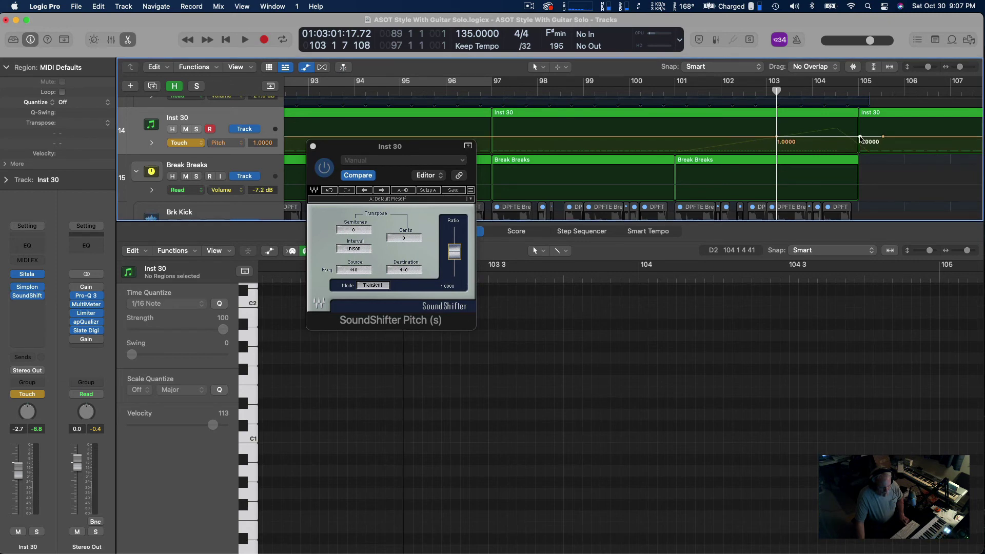
mouse_move(860, 138)
mouse_down()
mouse_move(860, 154)
mouse_move(860, 128)
mouse_move(873, 149)
mouse_up()
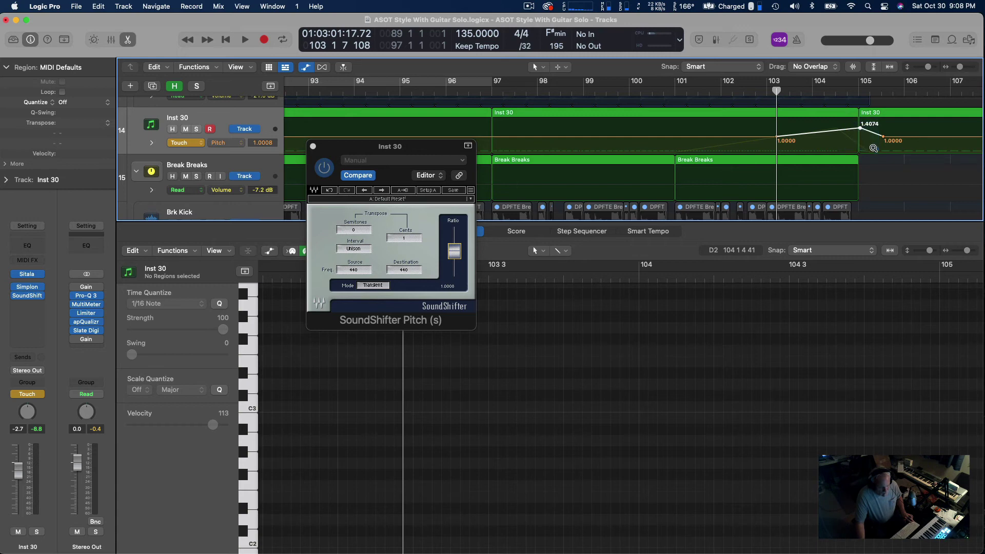
Move the 1.4074 Pitch peak and its following 1.0000 point on Inst 30 ahead of bar 105, and set the track to Read
ctrl+alt+click(876, 148)
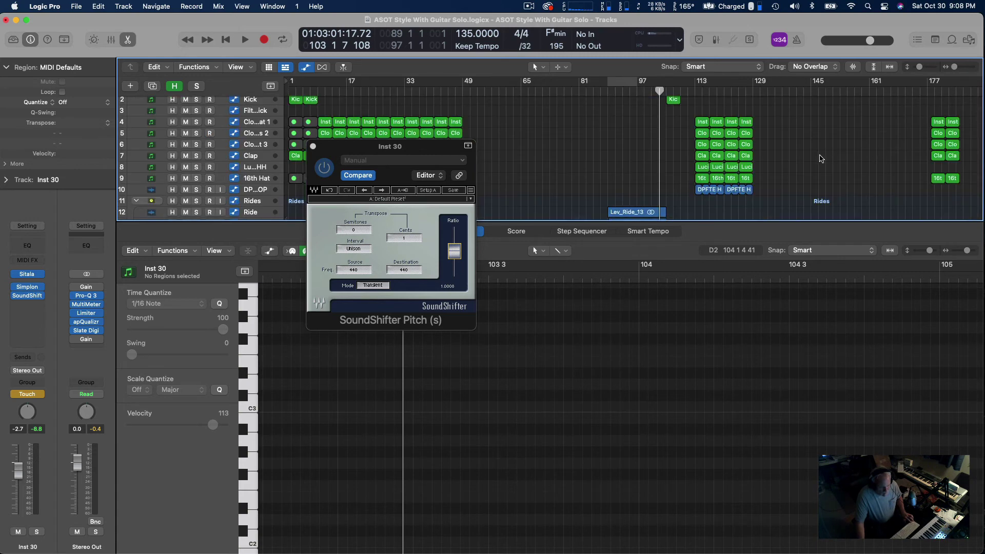
scroll(738, 172, down, 6)
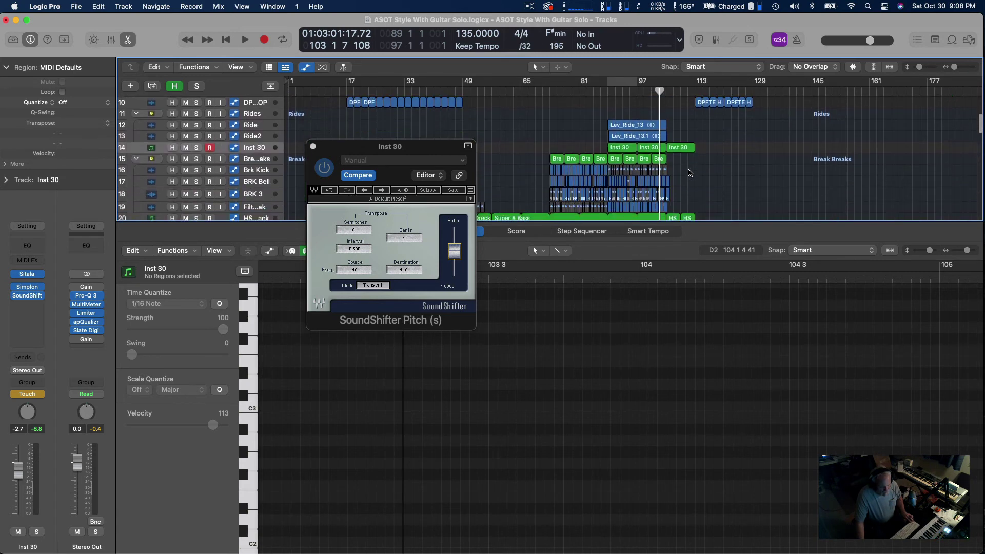
drag(693, 180, 636, 110)
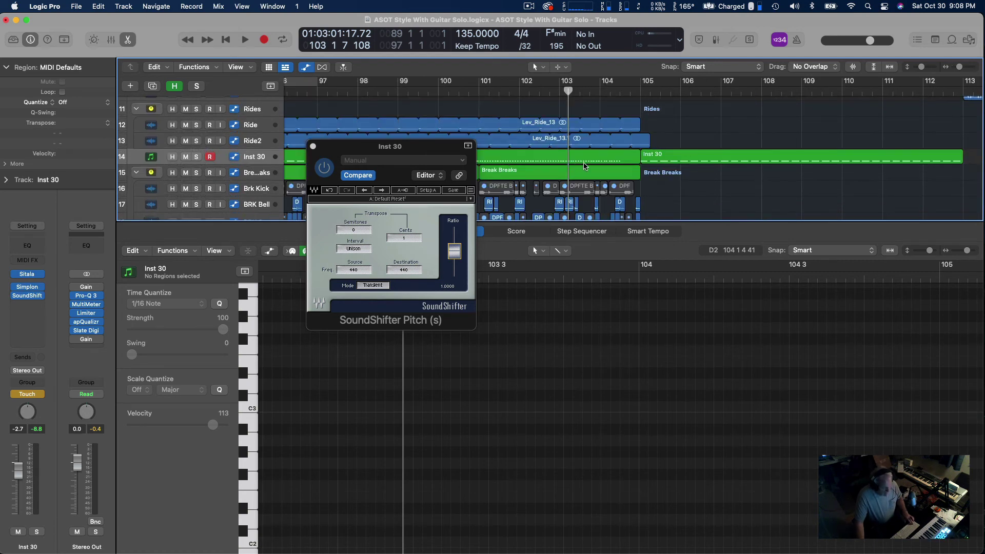
key(a)
key(a)
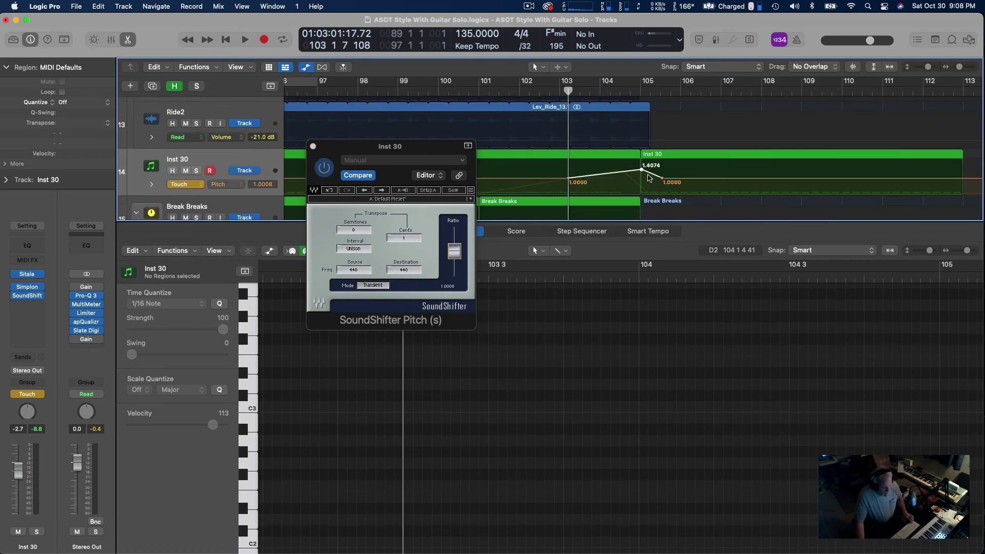
mouse_move(641, 171)
mouse_down()
mouse_move(623, 169)
mouse_move(662, 179)
mouse_move(636, 178)
mouse_up()
scroll(578, 183, left, 5)
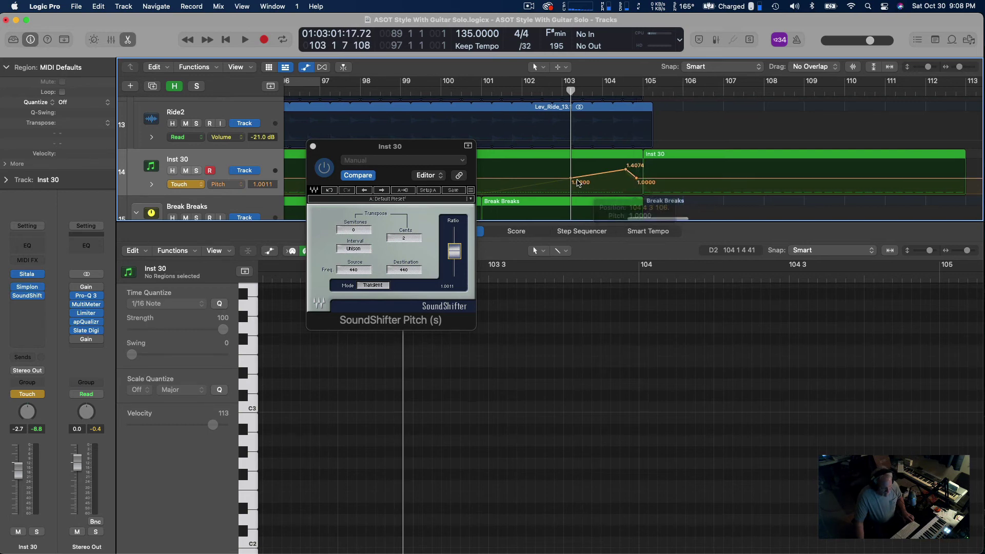
scroll(578, 183, left, 2)
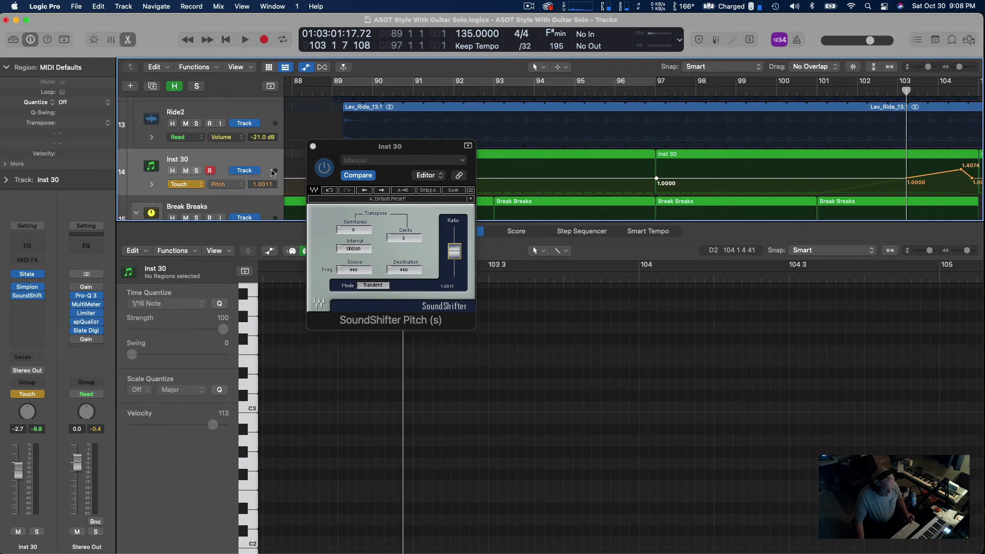
key(ctrl+super+t)
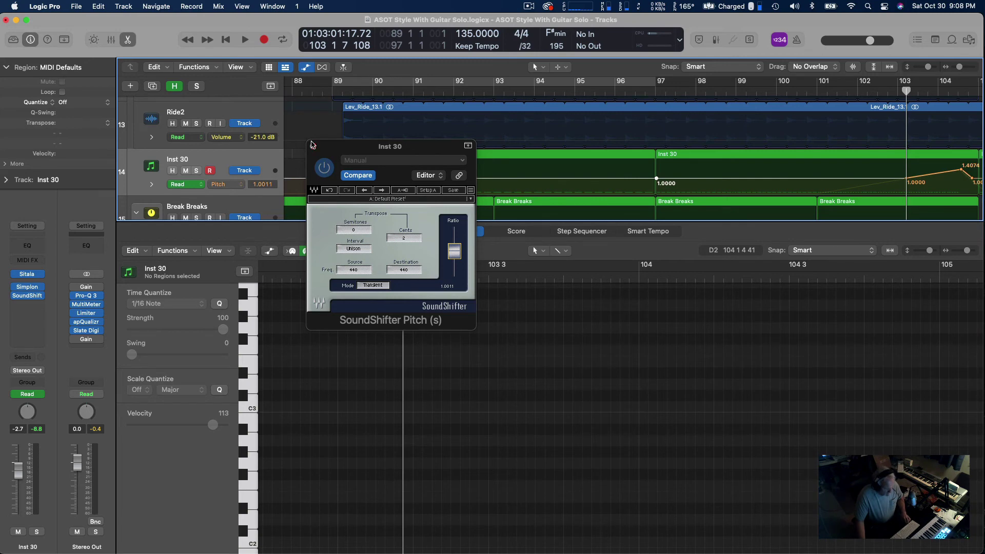
Undo the Pitch automation edits on Inst 30 until all points are removed from the lane
key(super+z)
key(super+z)
key(super+z)
key(super+z)
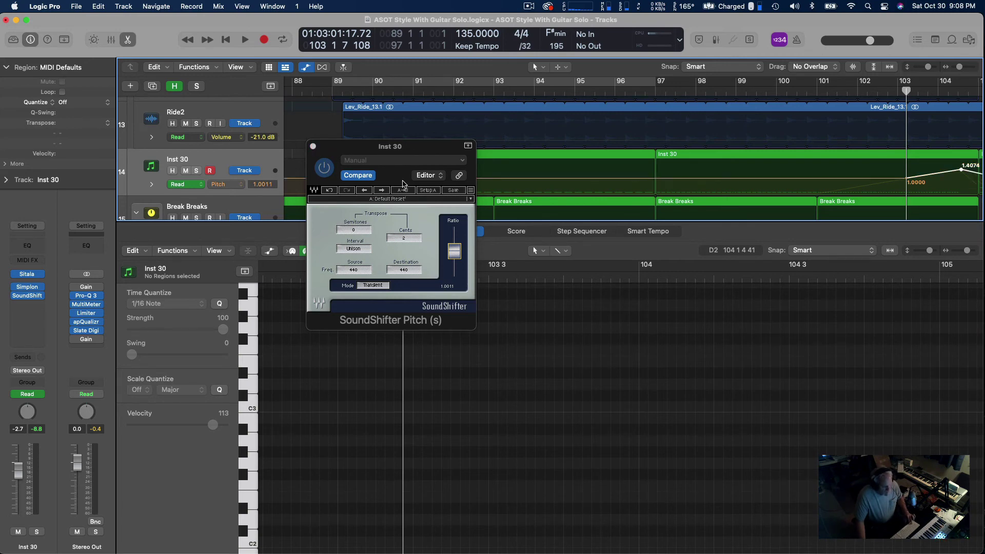
key(super+z)
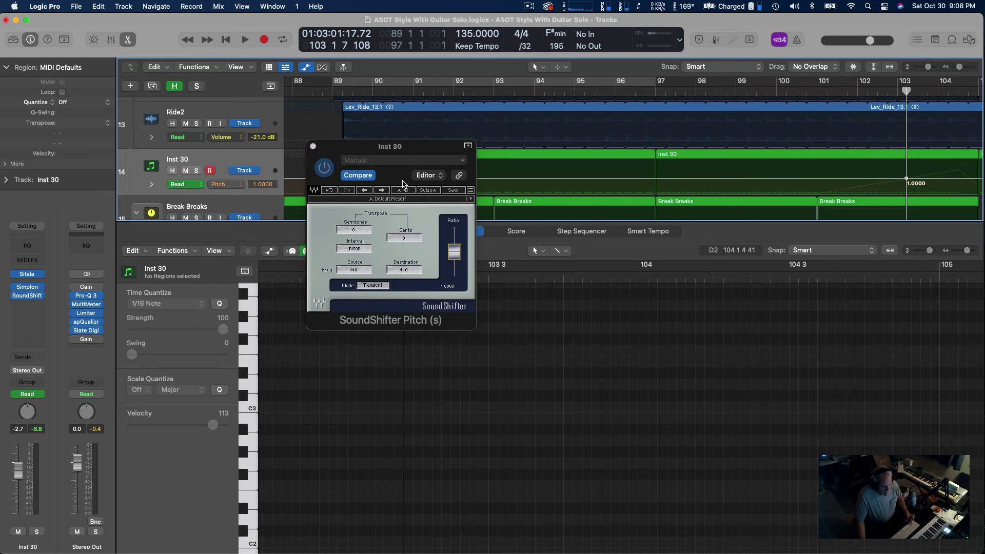
key(super+z)
key(super+z)
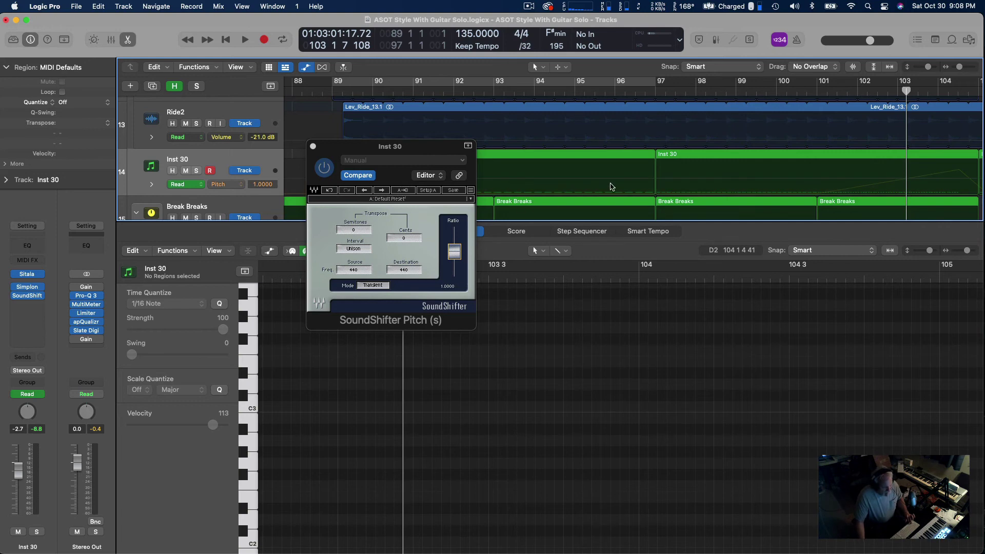
Play up to bar 105 while trying a SoundShifter ratio of about 1.1472, and move the plug-in window clear of the Inst 30 header
click(458, 255)
drag(458, 255, 454, 234)
key(space)
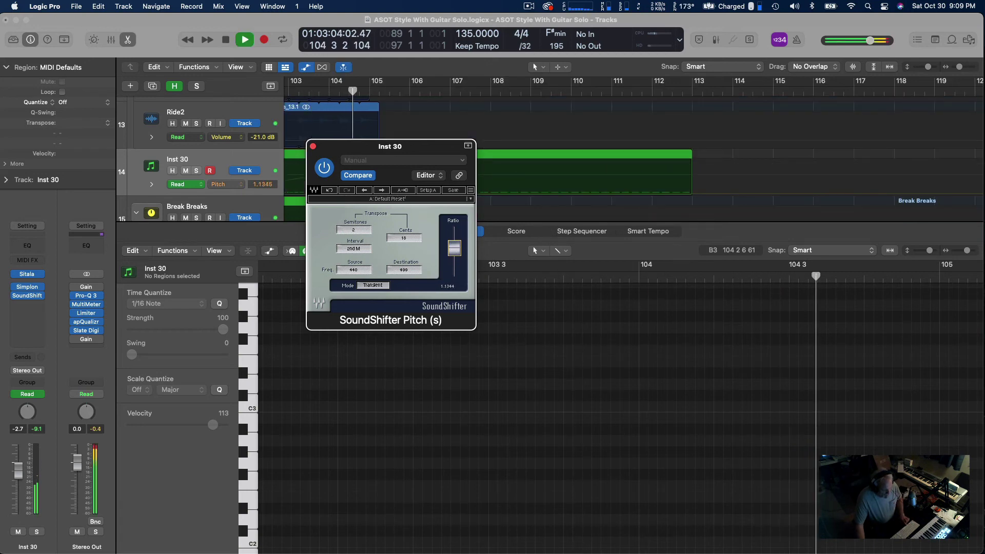
key(space)
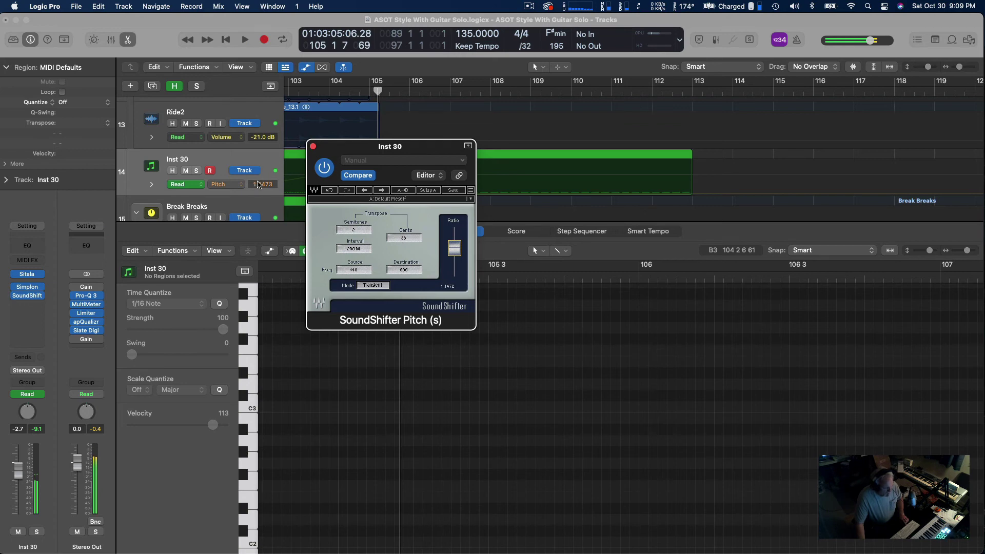
drag(347, 149, 526, 215)
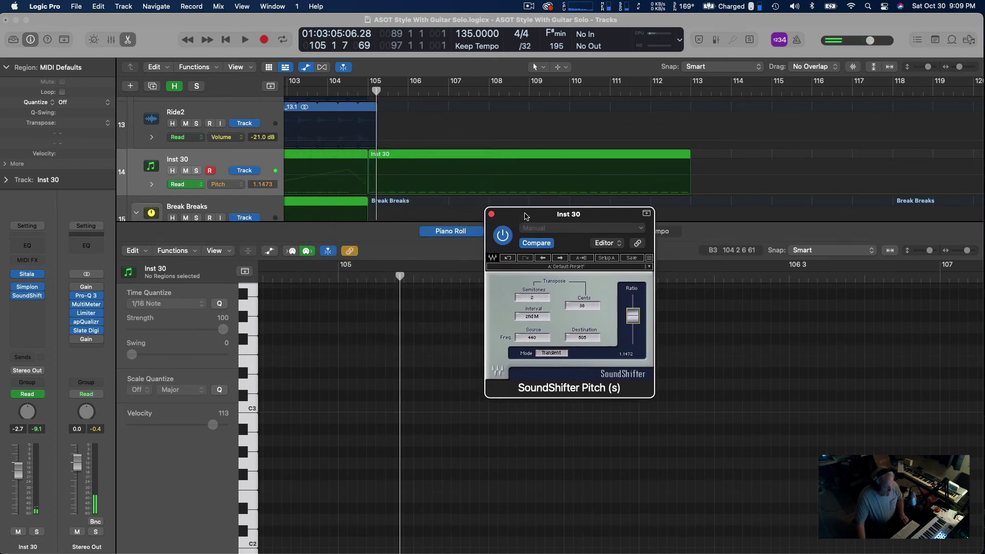
click(238, 188)
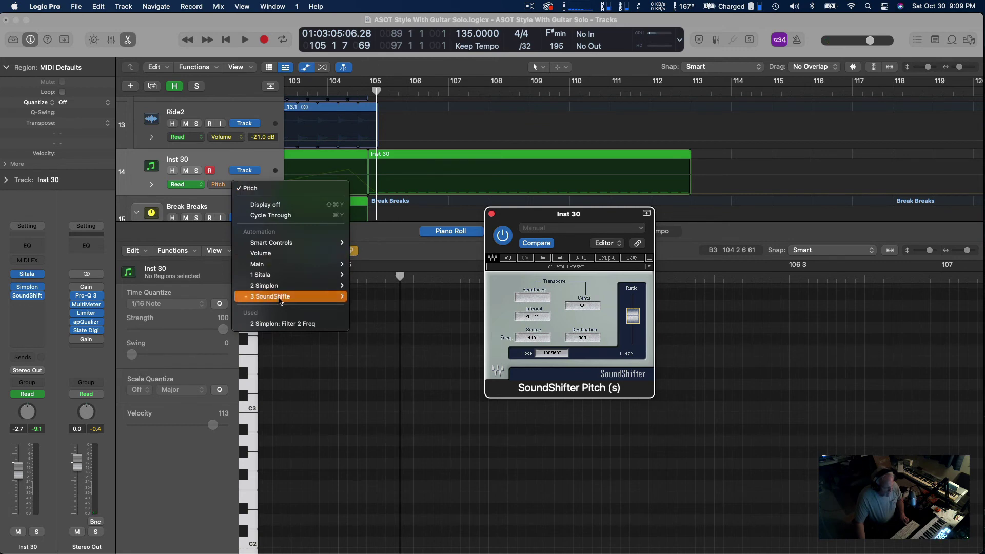
click(407, 213)
click(406, 211)
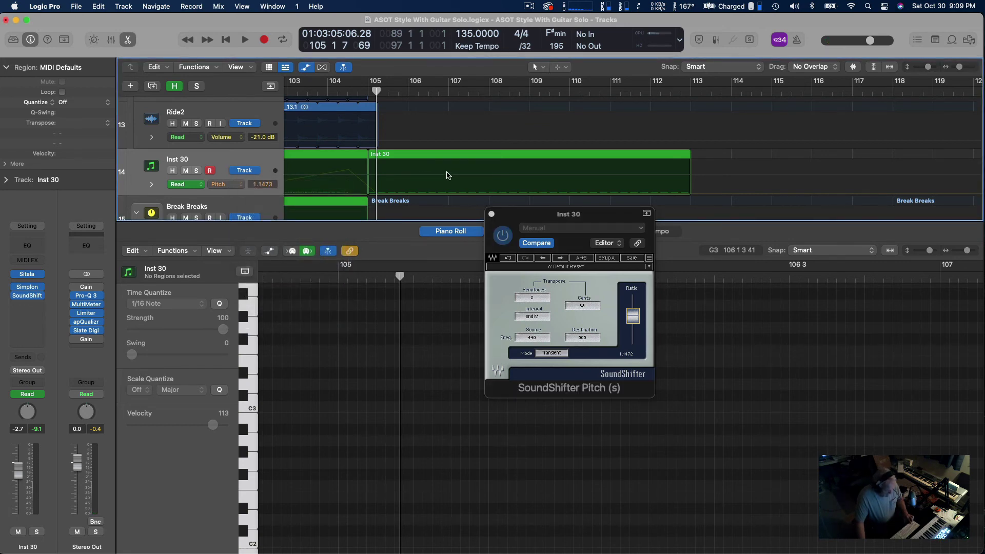
key(a)
key(a)
key(a)
key(a)
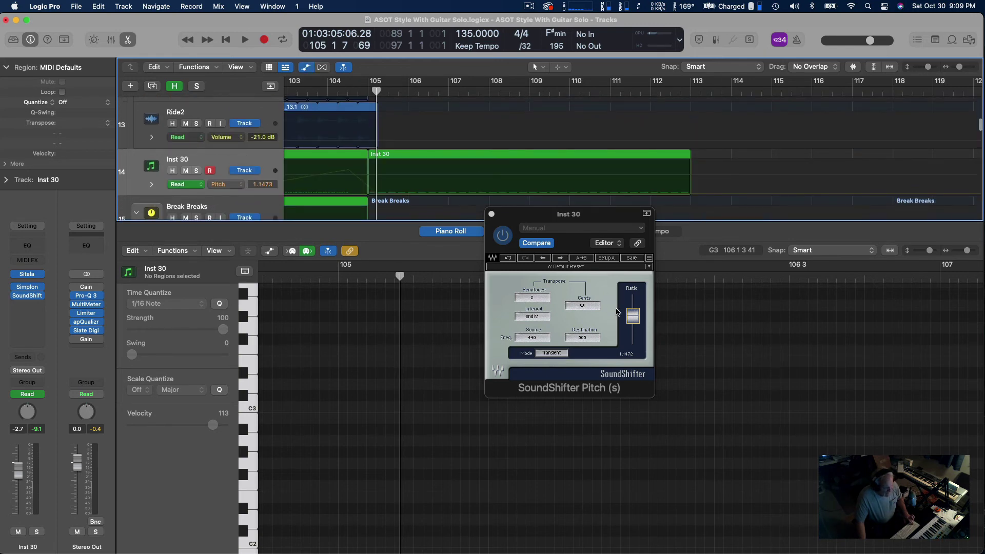
Set SoundShifter to 1 semitone and 0 cents, and engage its ratio slider in Touch mode while playing from bar 97 to initialise the Pitch lane
drag(634, 316, 633, 317)
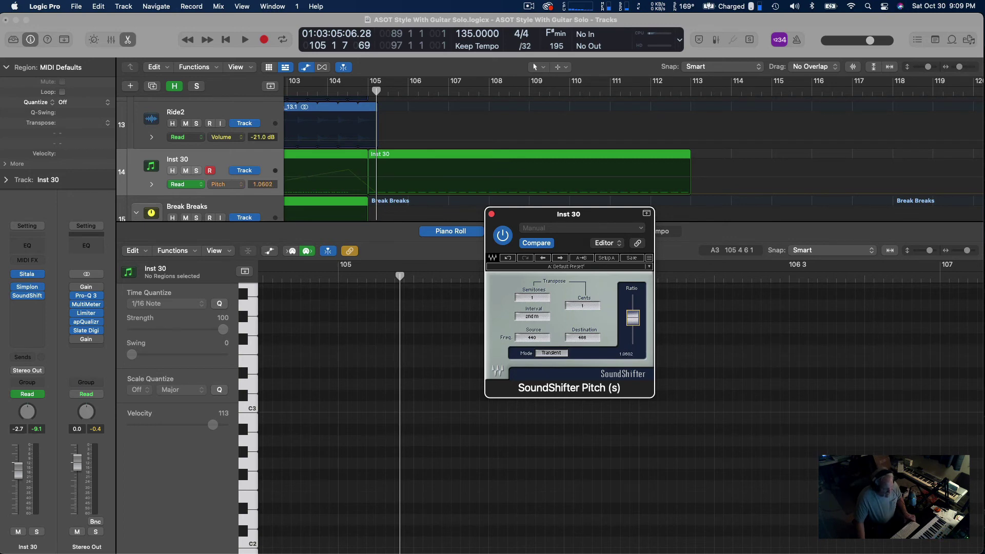
drag(584, 309, 585, 309)
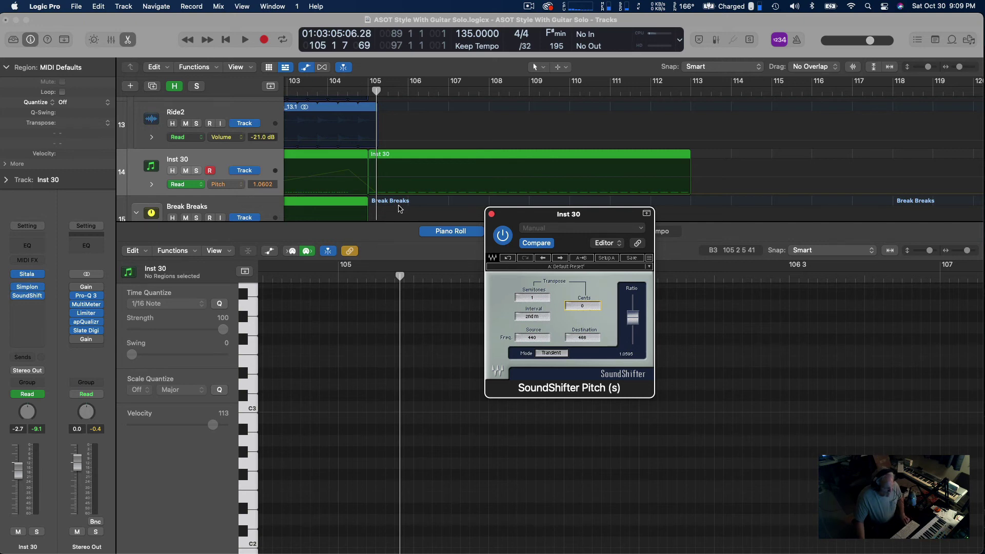
scroll(334, 100, left, 8)
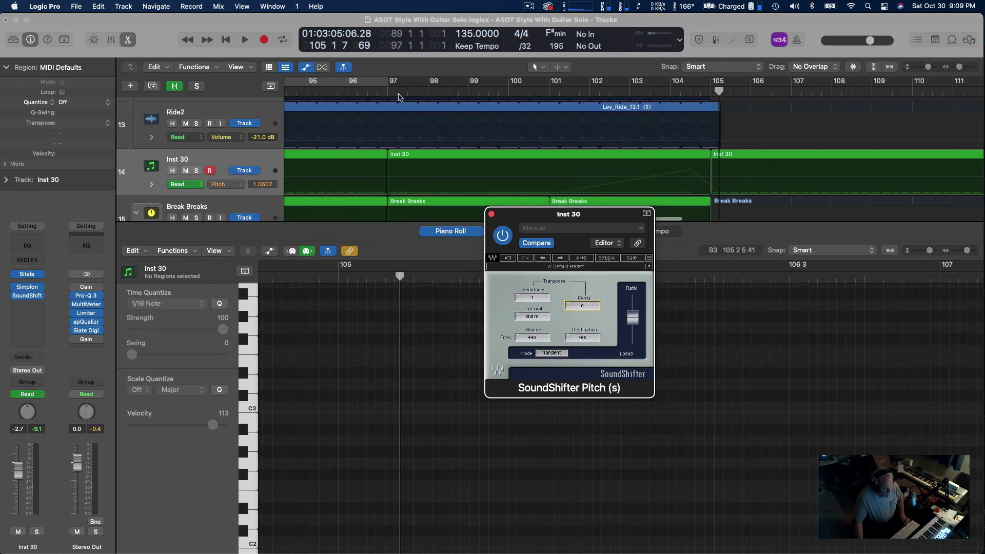
double_click(386, 91)
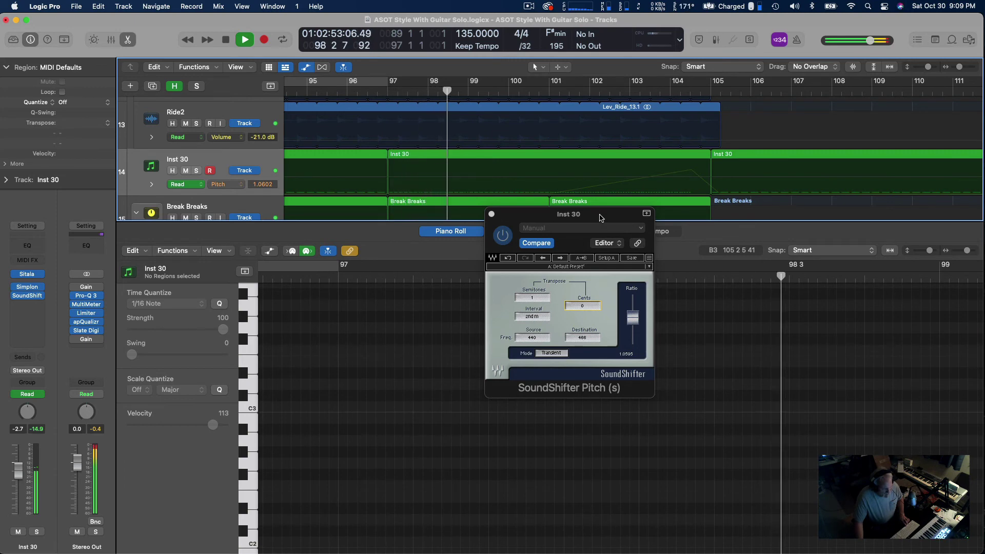
key(ctrl+super+t)
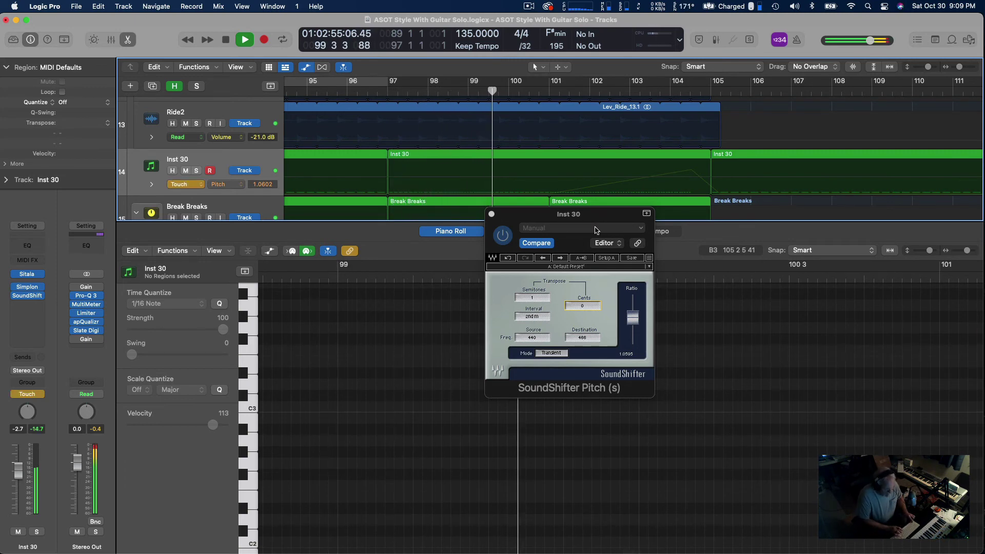
click(633, 318)
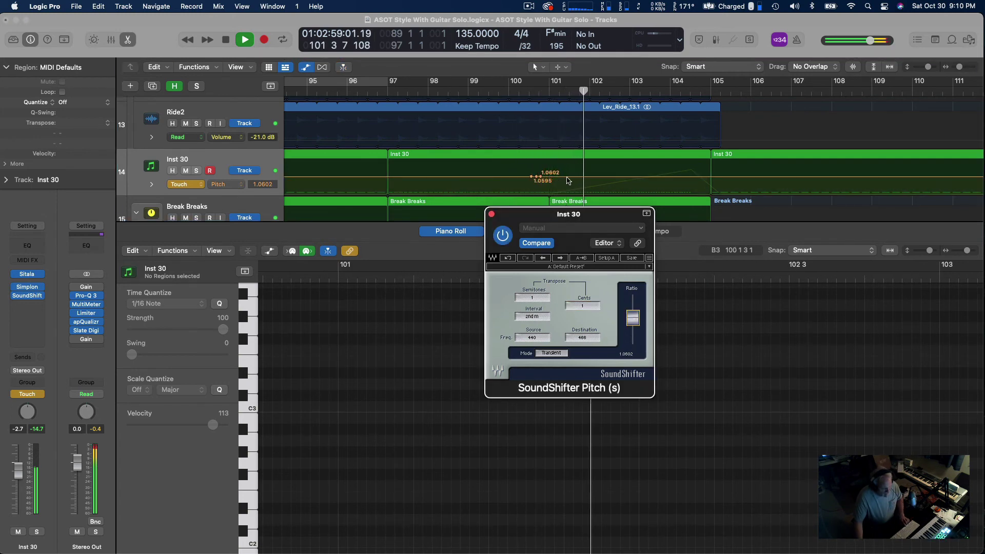
Add Pitch automation points shortly before and at bar 105 on Inst 30, stop playback, and raise the earlier point to 1.5208
click(702, 184)
click(710, 177)
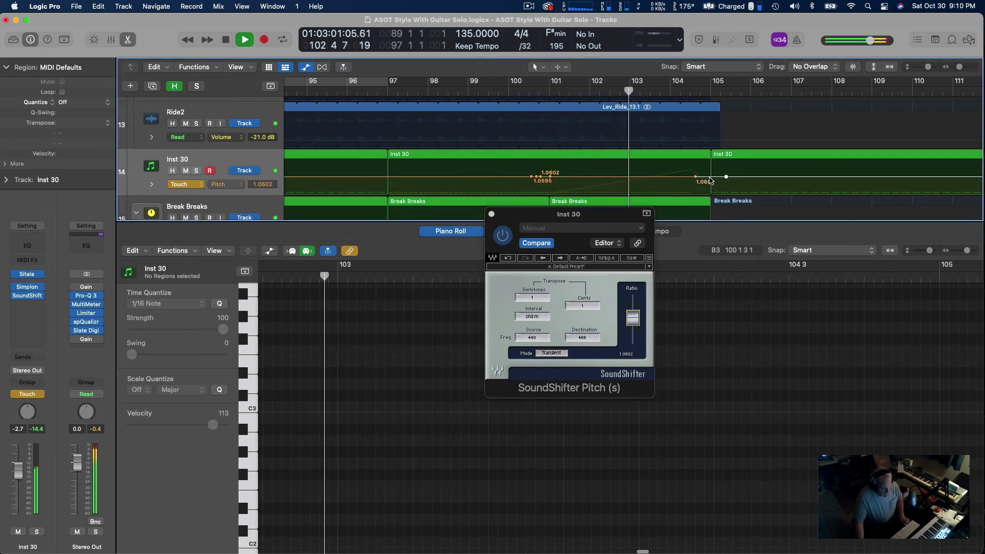
key(space)
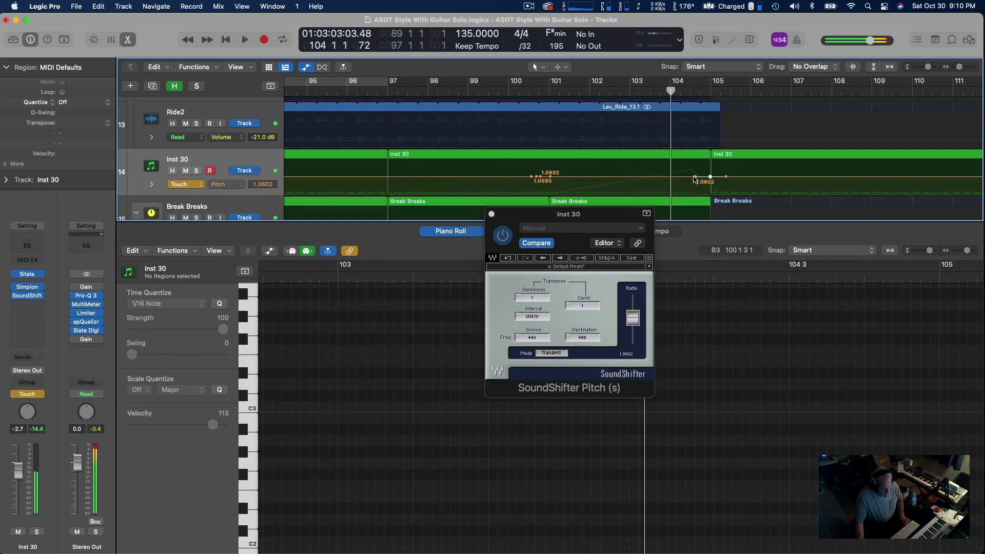
drag(694, 177, 696, 167)
click(236, 185)
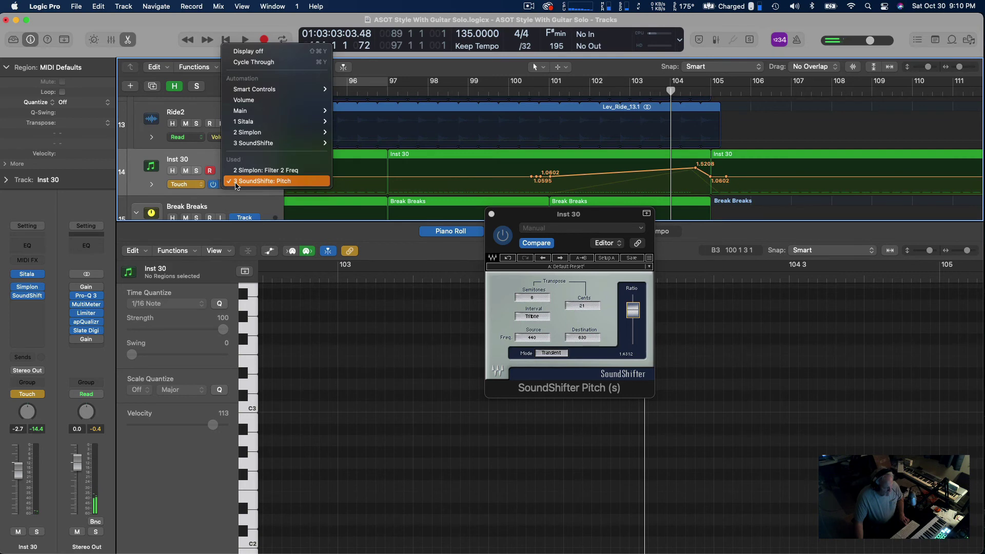
key(Up)
key(Up)
key(Up)
key(Up)
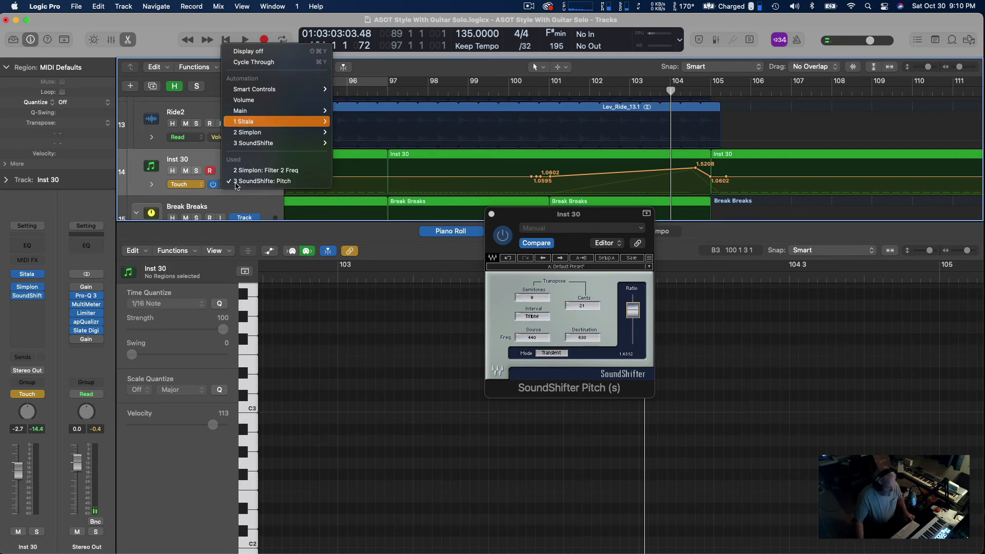
click(145, 184)
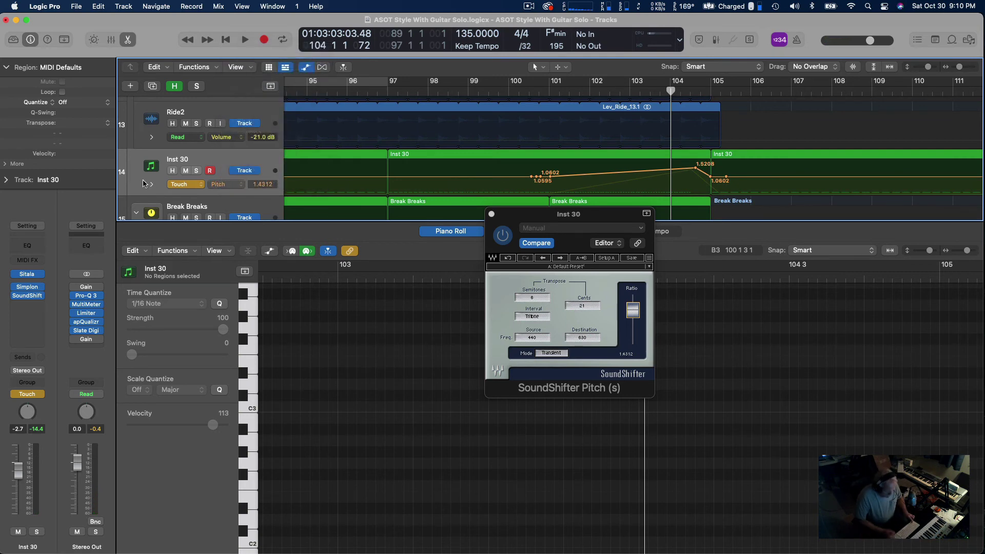
Return Inst 30 automation to Read, and lower the Simplon Filter 2 Freq peak before bar 105 to 1859.2 Hz
key(ctrl+shift+super+r)
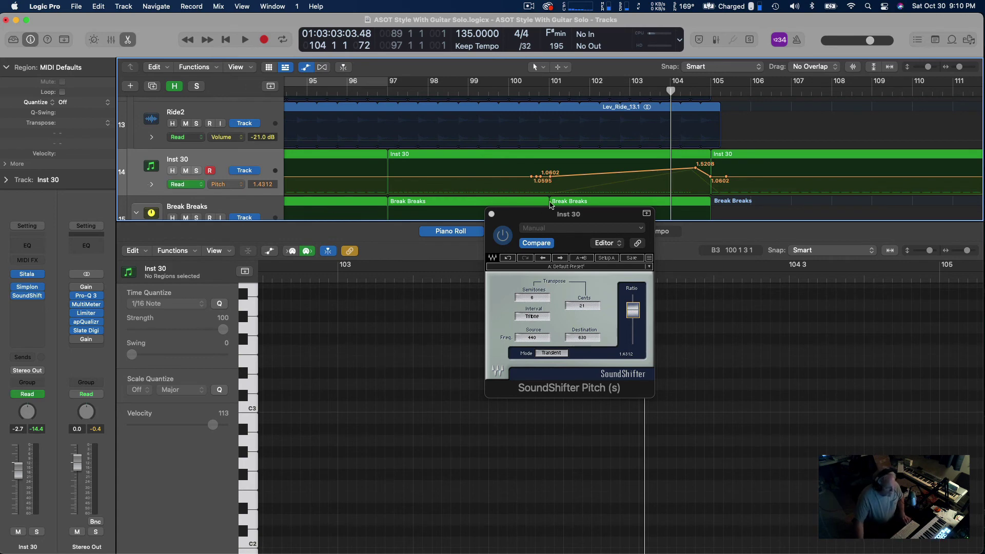
click(243, 186)
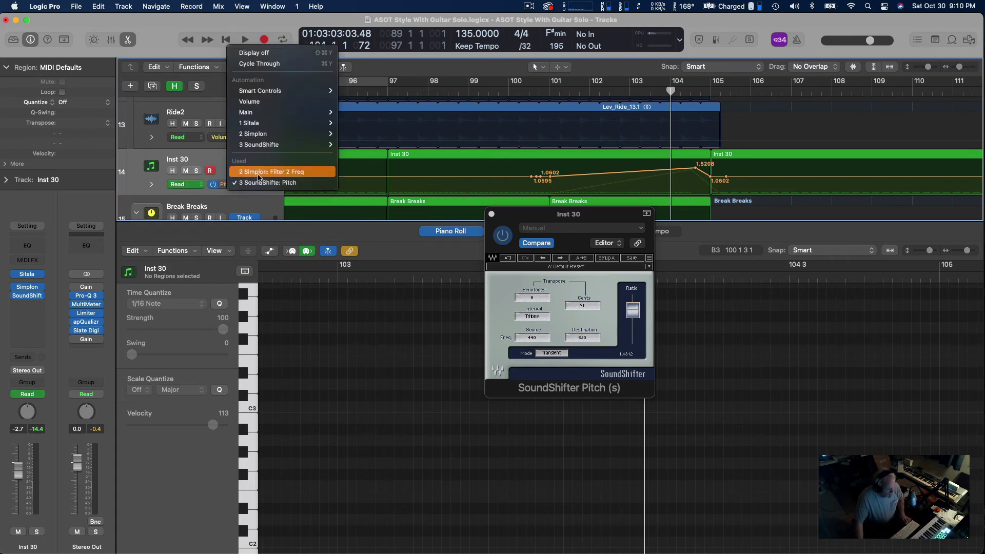
key(Return)
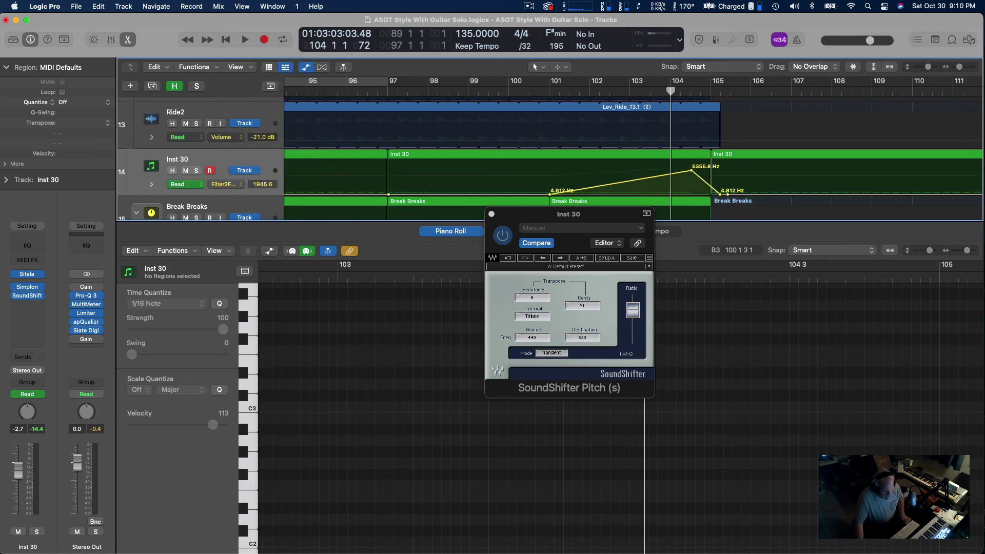
drag(690, 170, 691, 175)
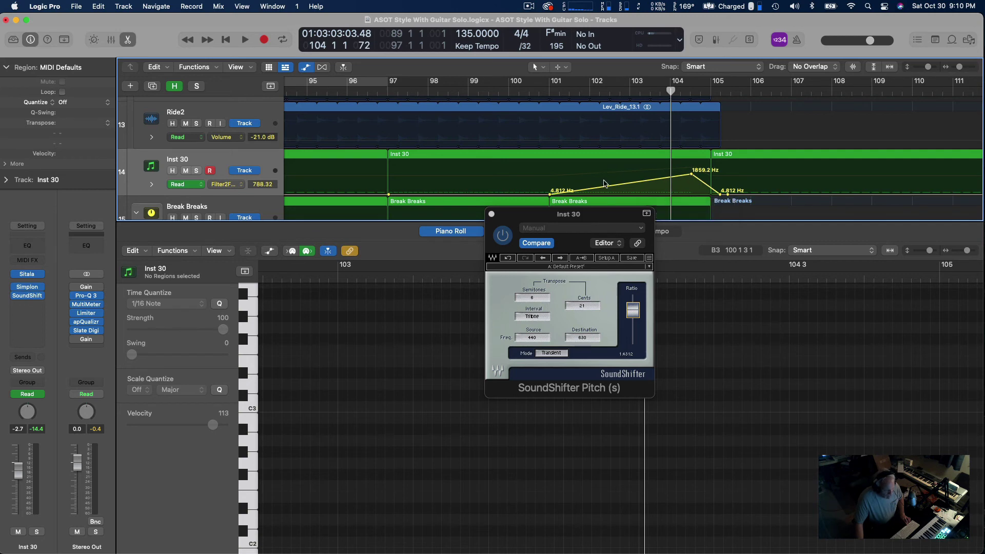
Bend the Filter 2 Freq rise from bar 101 into a slow-starting curve with the Automation Curve tool, and display the SoundShifter Pitch lane
key(t)
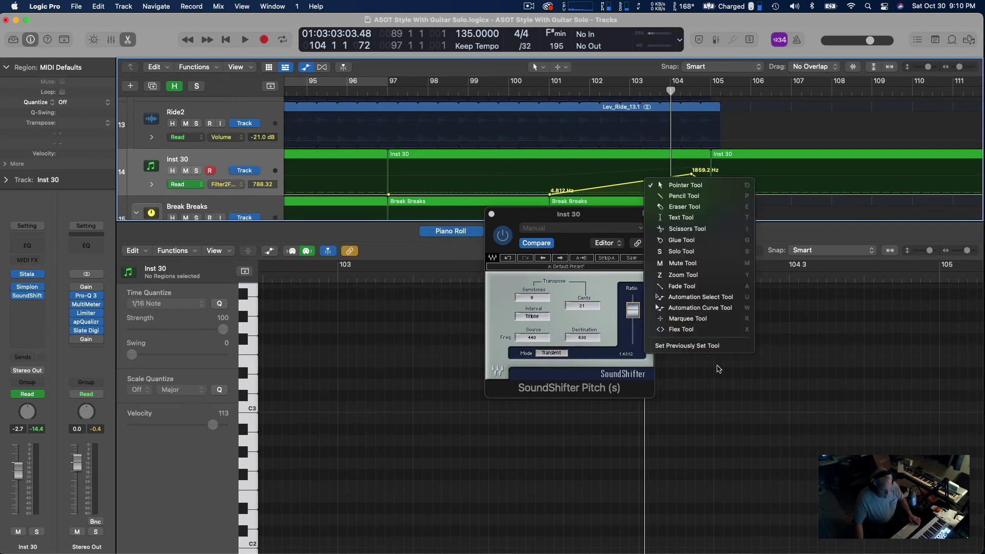
click(700, 310)
drag(665, 185, 661, 198)
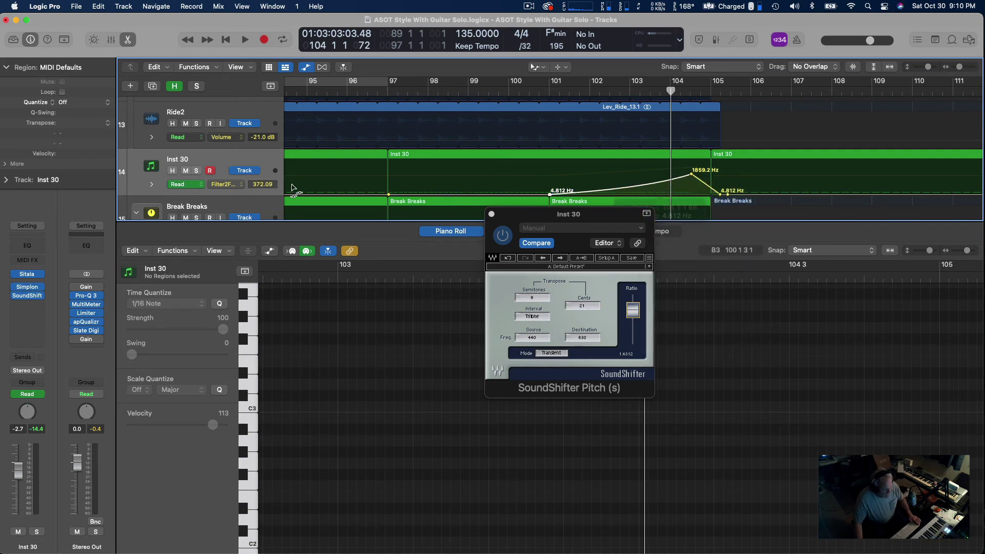
click(241, 184)
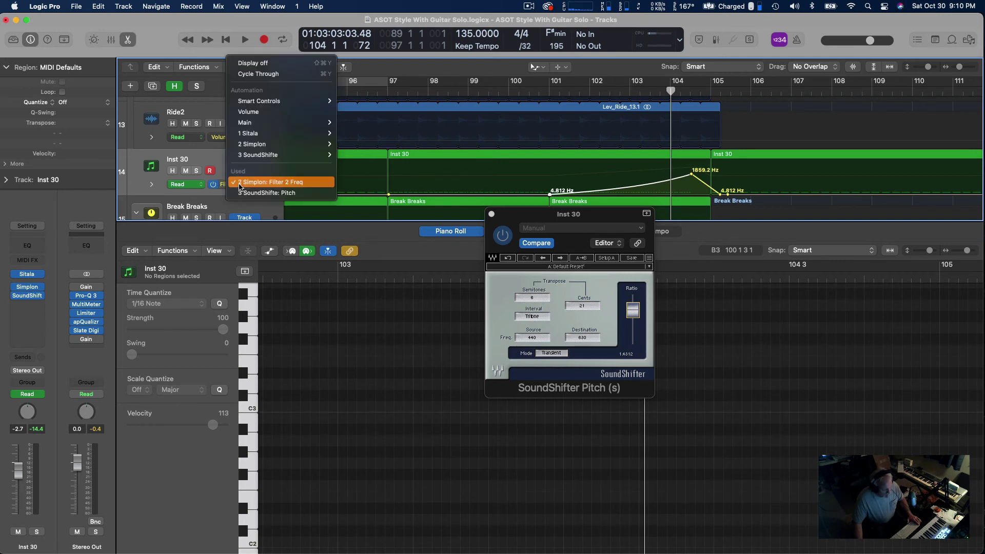
click(242, 193)
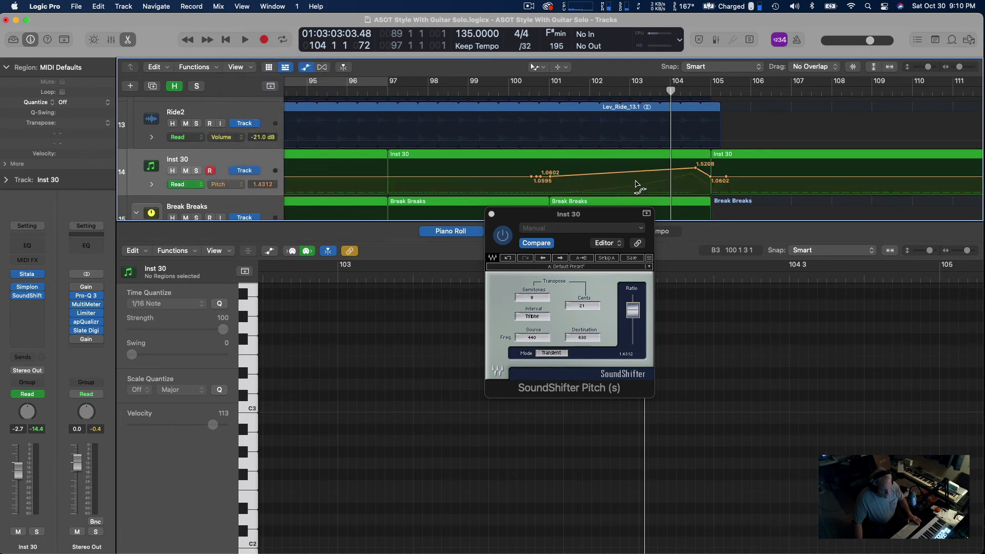
Bend the Inst 30 Pitch automation rise from bar 101 into a slow-starting curve, and move its peak slightly earlier
drag(635, 184, 645, 196)
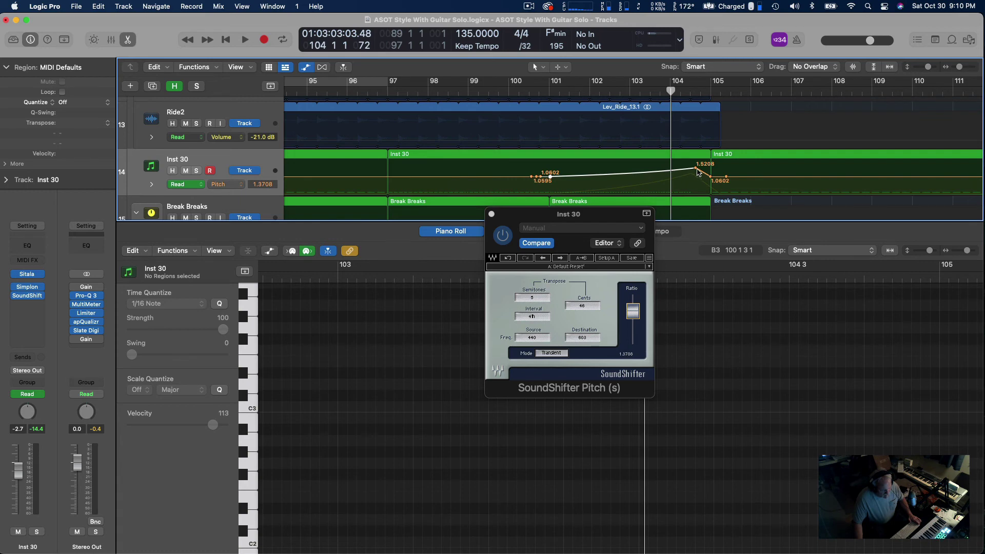
drag(696, 168, 693, 168)
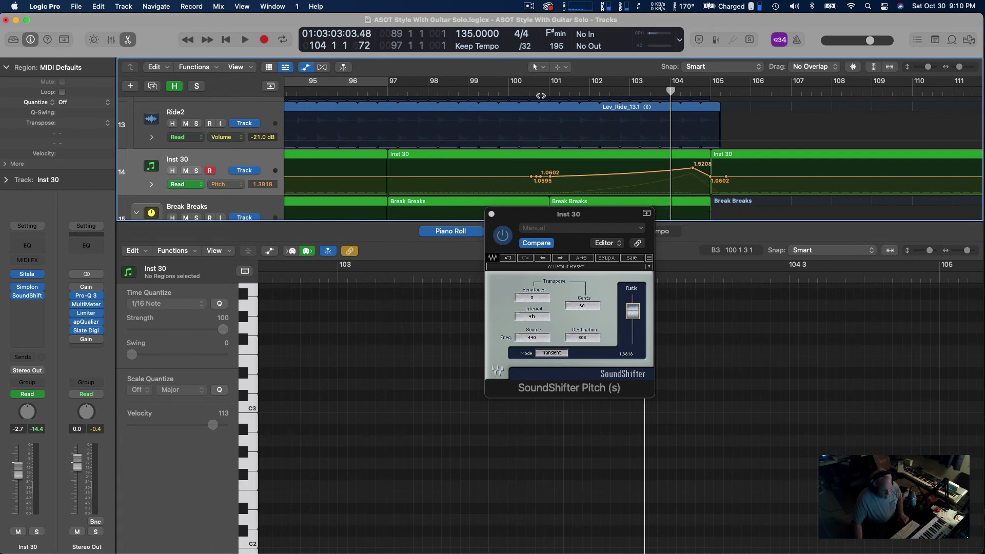
Play the build-up from bar 97 and lower the Inst 30 volume fader to -3.2 dB, stopping playback past bar 105
click(388, 93)
key(space)
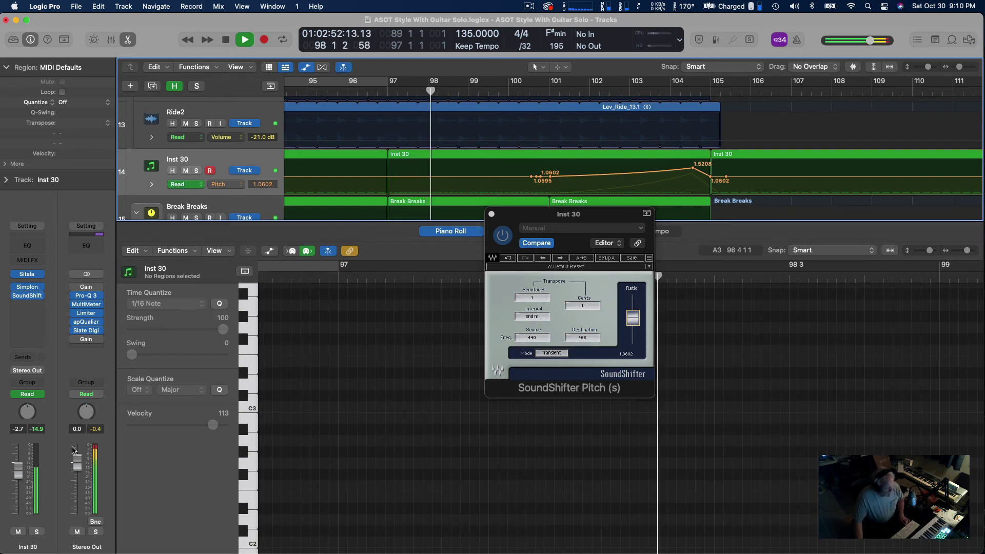
drag(20, 475, 24, 476)
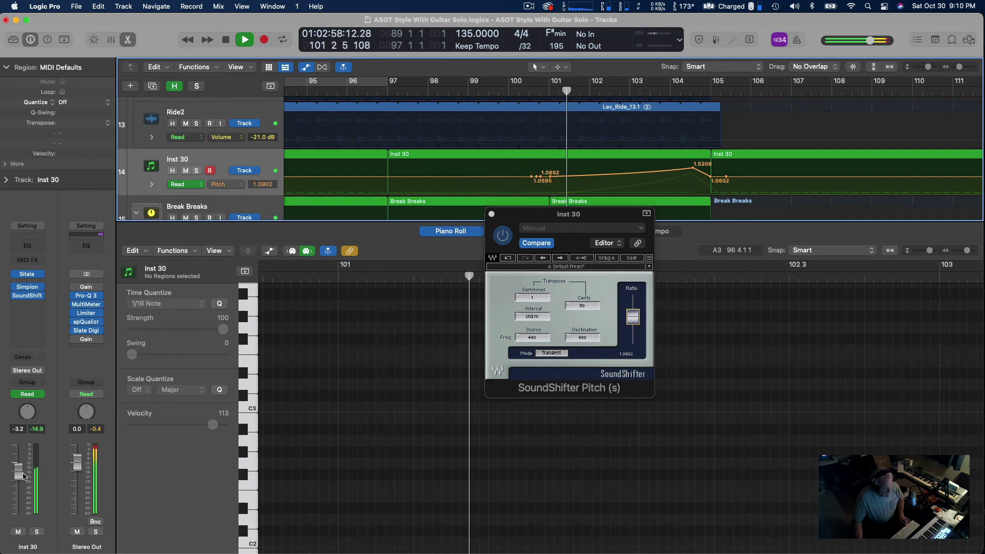
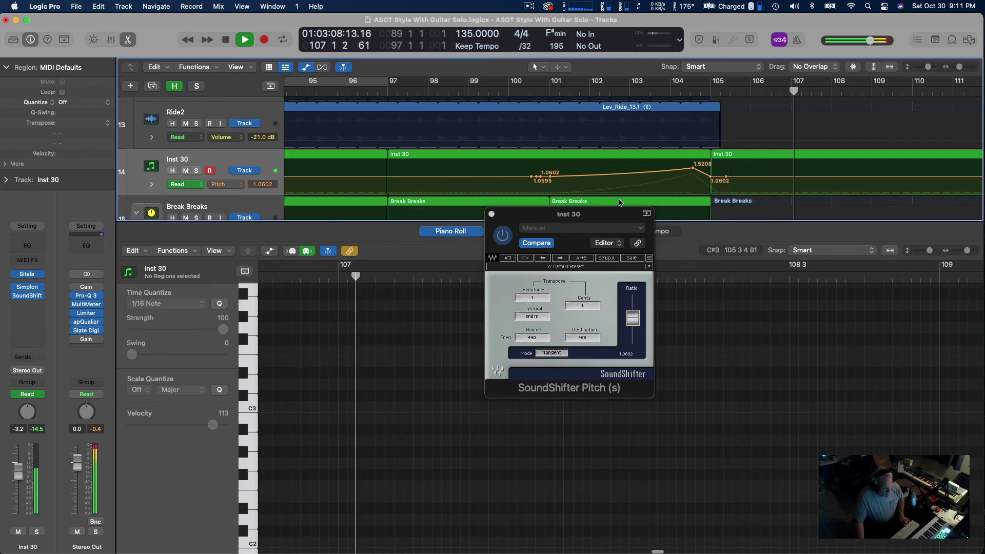
key(space)
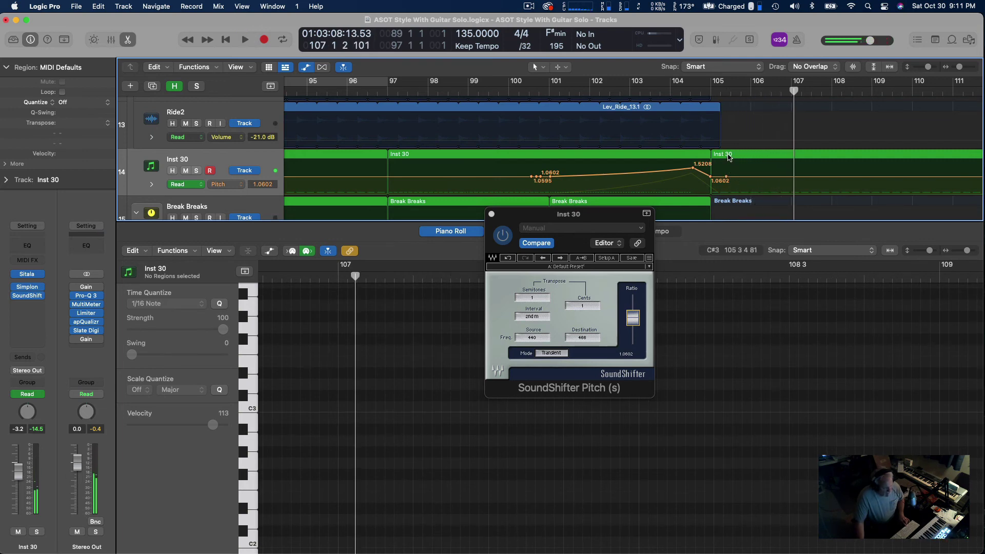
Select the Magenta KS track's LD Big Fifth region at bar 105 and show its notes in the piano roll
click(731, 156)
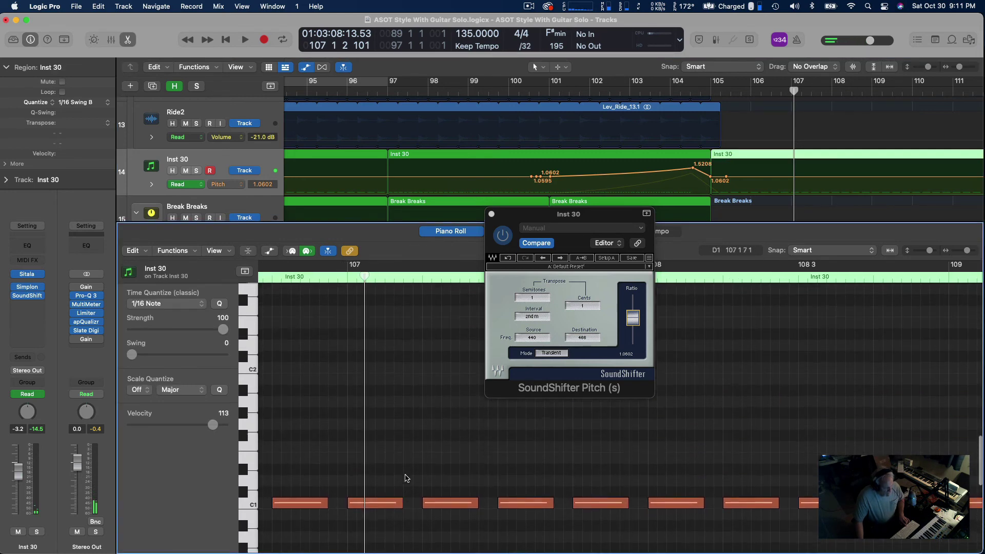
scroll(750, 178, down, 10)
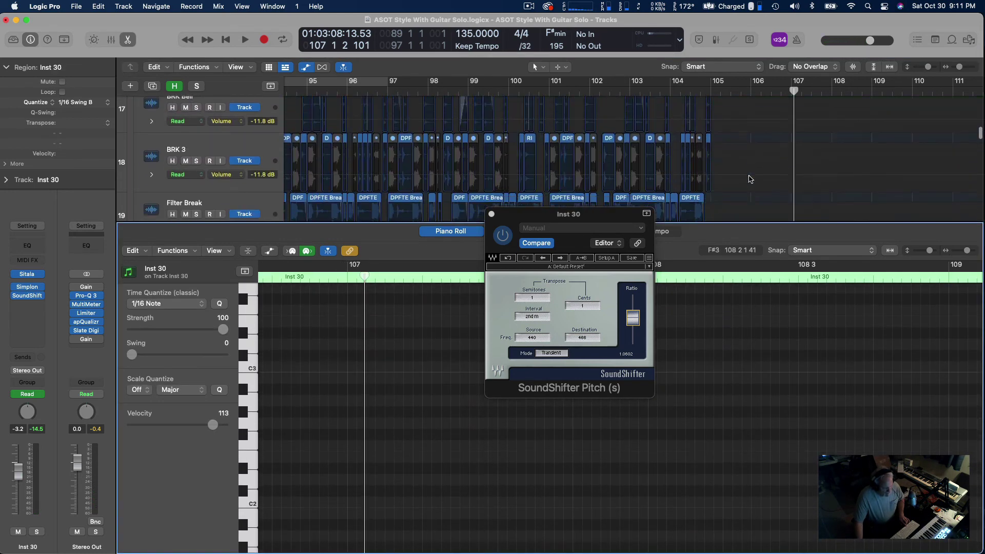
scroll(750, 178, down, 15)
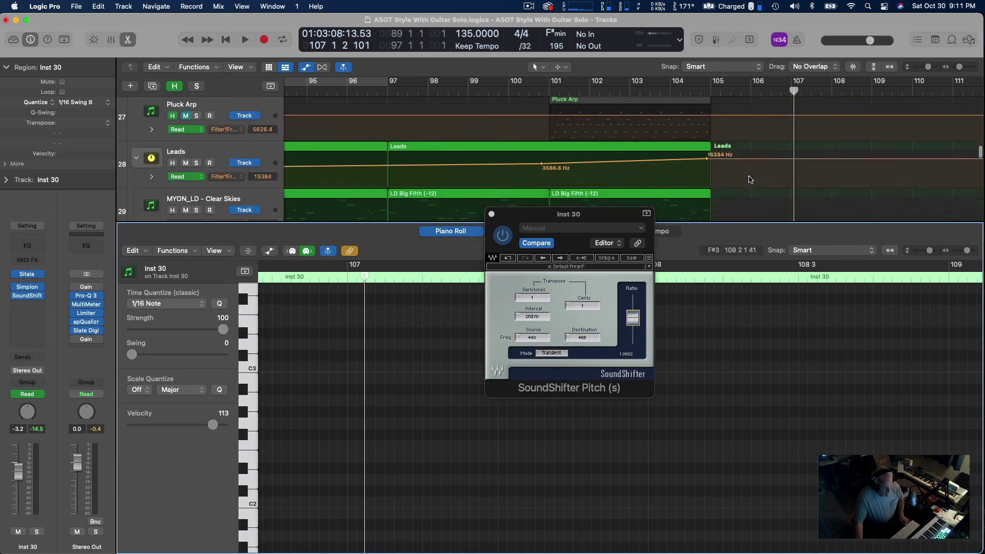
scroll(750, 180, down, 2)
scroll(749, 179, up, 1)
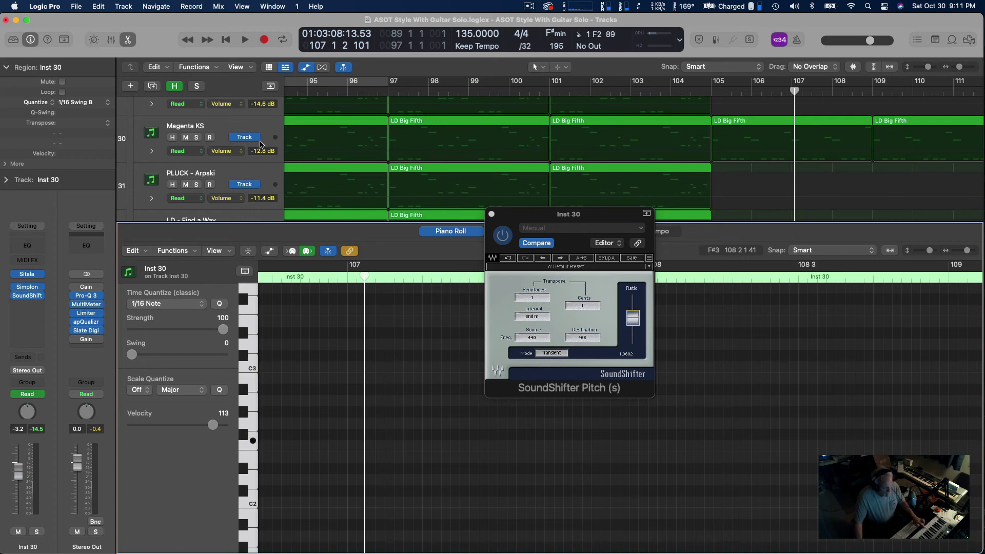
click(240, 123)
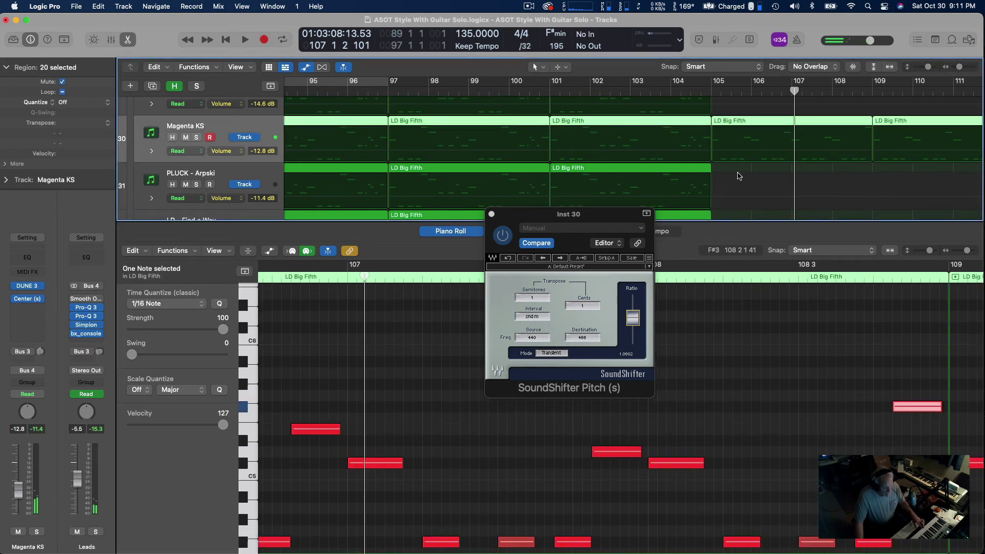
click(739, 92)
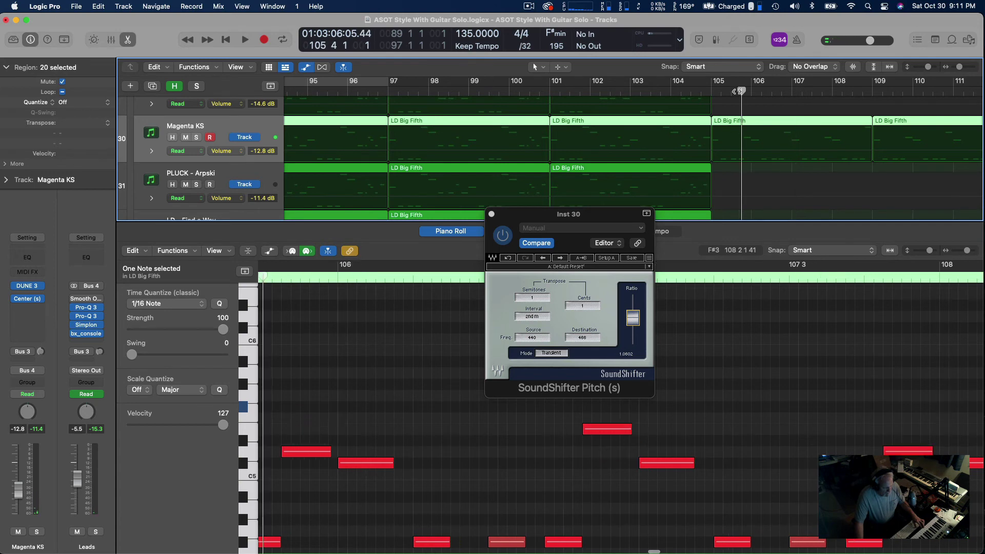
click(737, 170)
click(731, 123)
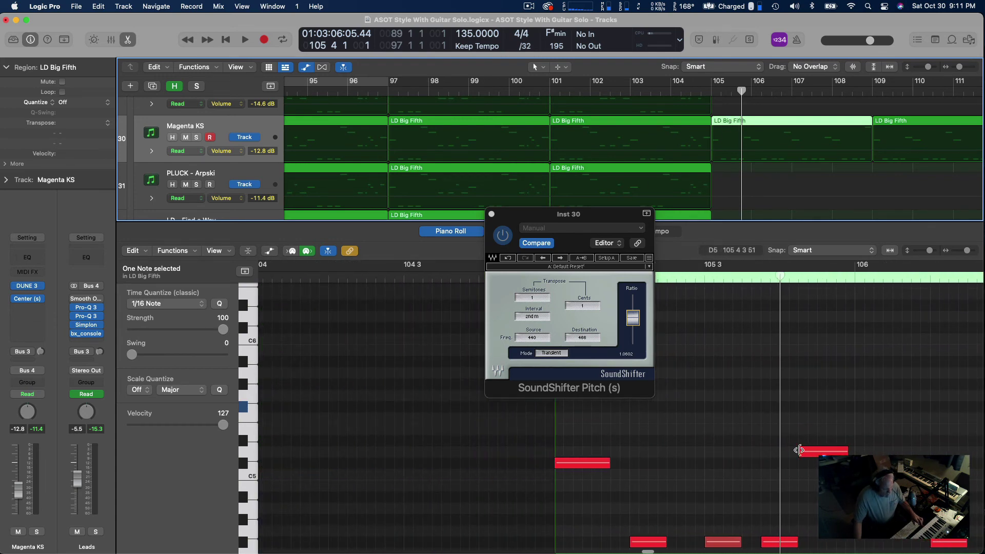
Raise the high note at the end of each bar in the LD Big Fifth region from bar 105 to F#5
click(577, 464)
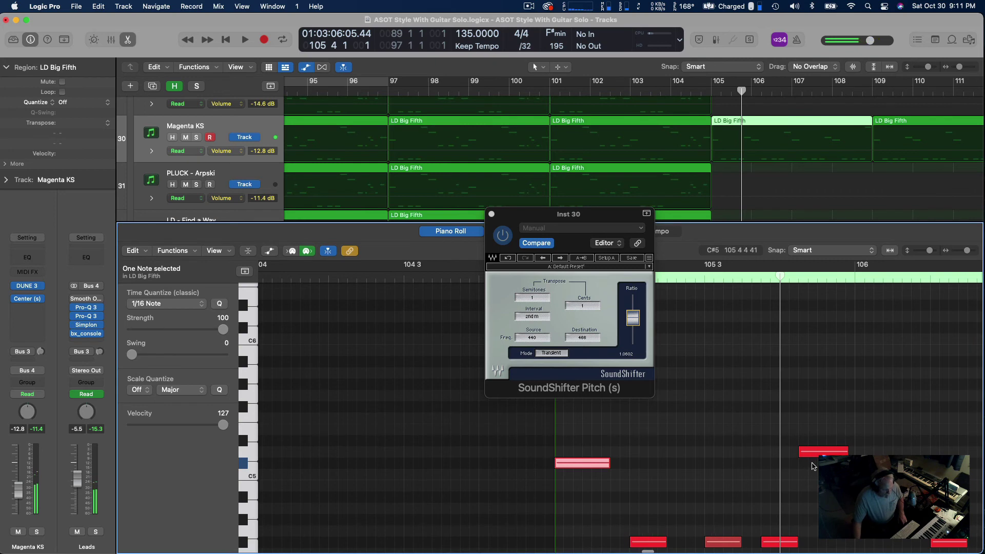
drag(821, 451, 820, 428)
scroll(814, 428, right, 12)
scroll(500, 433, left, 9)
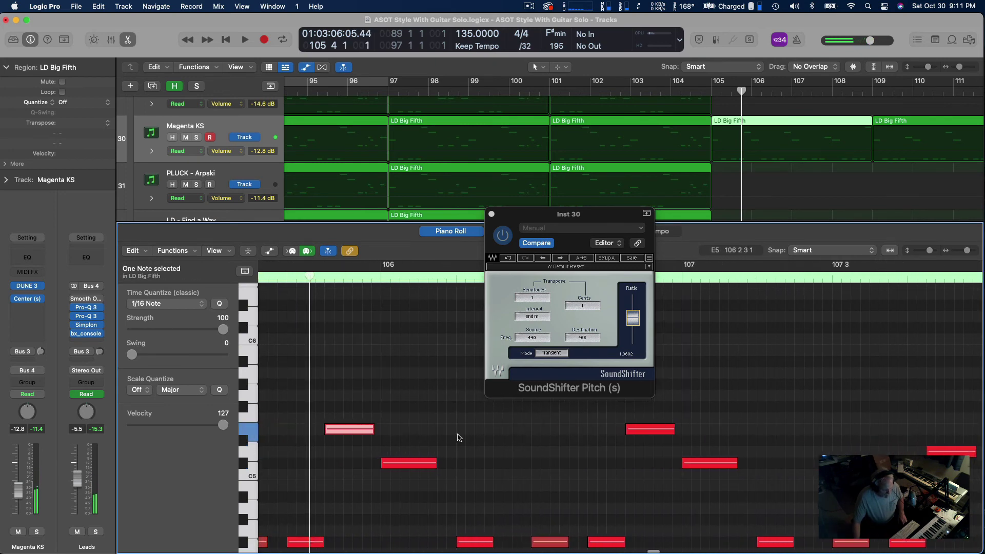
drag(378, 431, 378, 408)
drag(669, 430, 669, 409)
scroll(697, 415, right, 8)
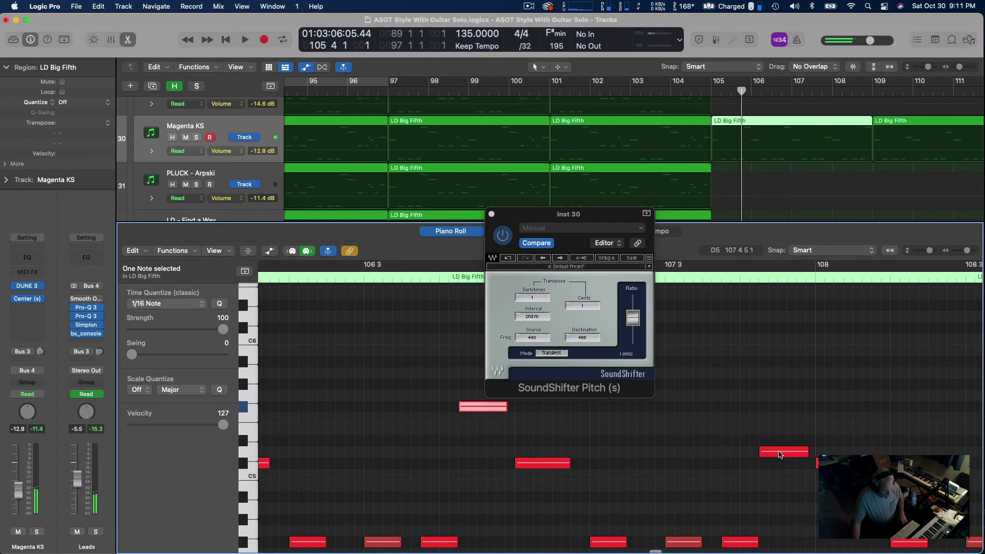
scroll(775, 450, right, 2)
drag(774, 449, 777, 417)
scroll(770, 420, right, 15)
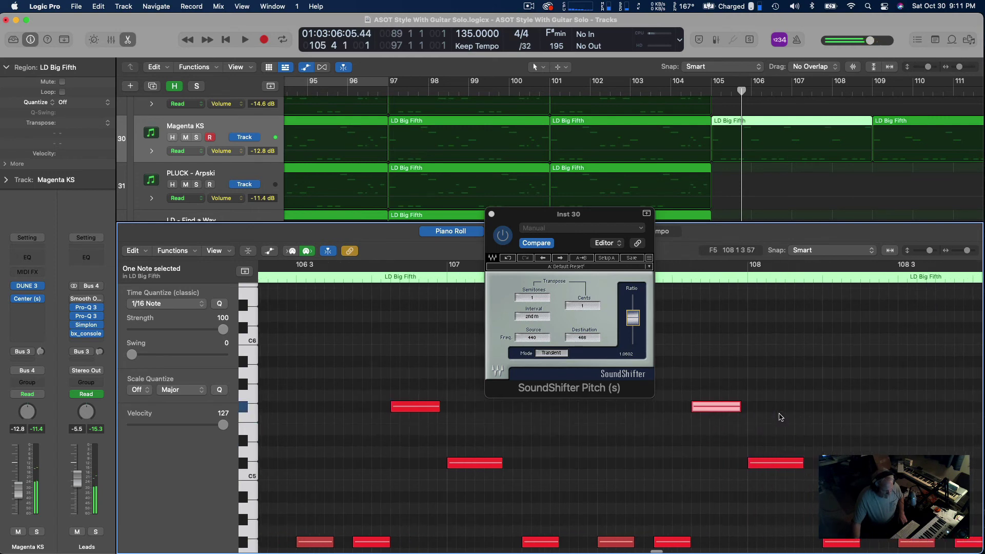
scroll(718, 426, down, 3)
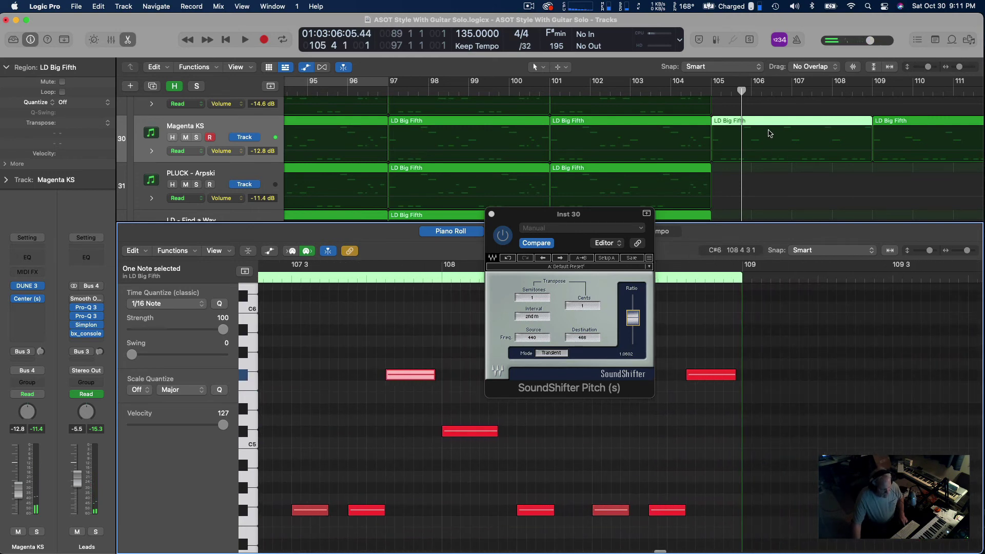
Play the arrangement from bar 101 into bar 105 to audition the edited Magenta KS melody
click(711, 92)
click(548, 91)
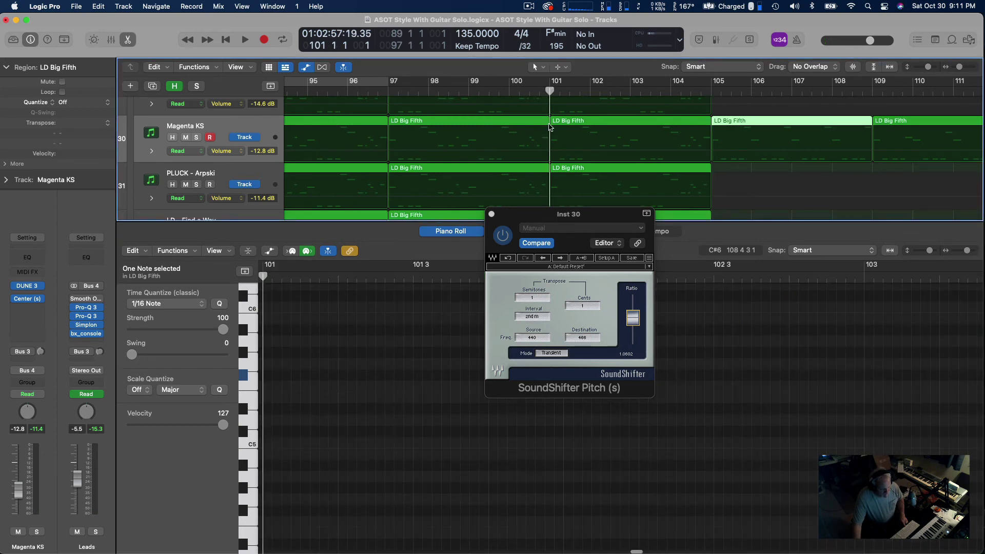
key(space)
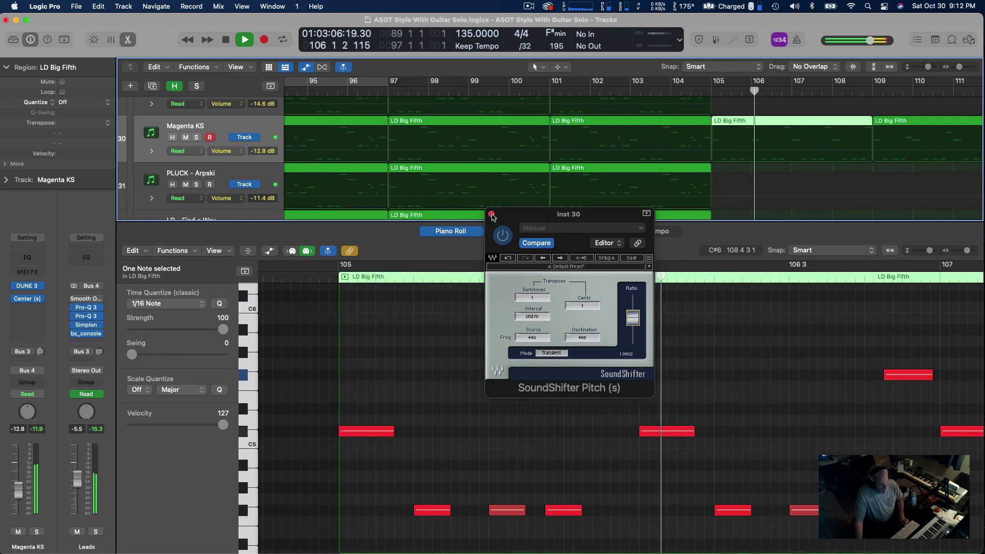
Close the piano roll and the SoundShifter window, and fit the whole arrangement in view
click(254, 129)
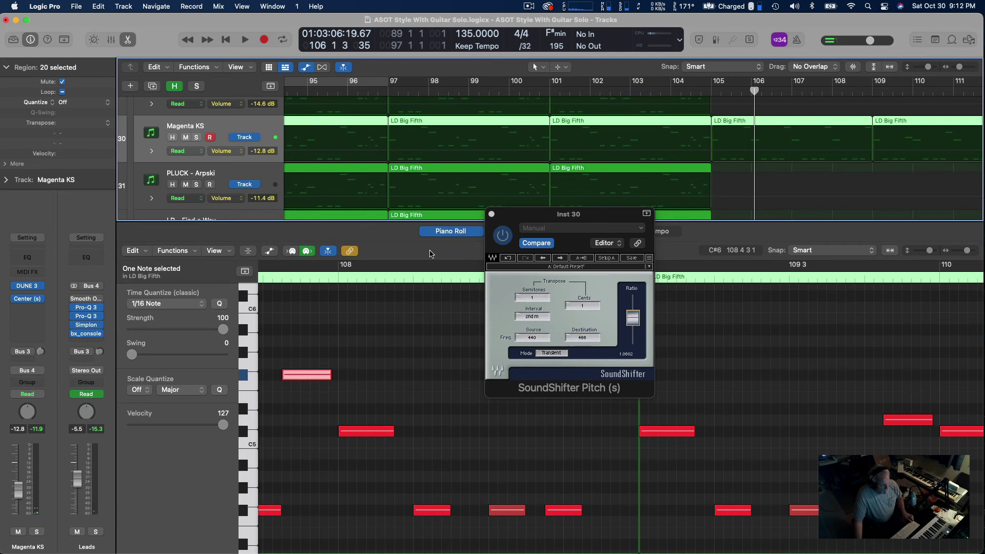
click(128, 40)
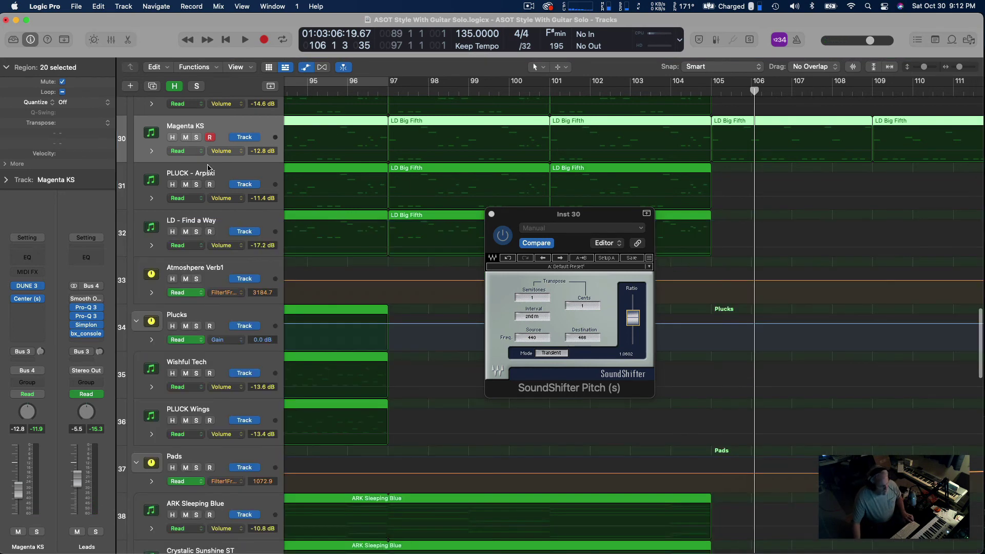
key(z)
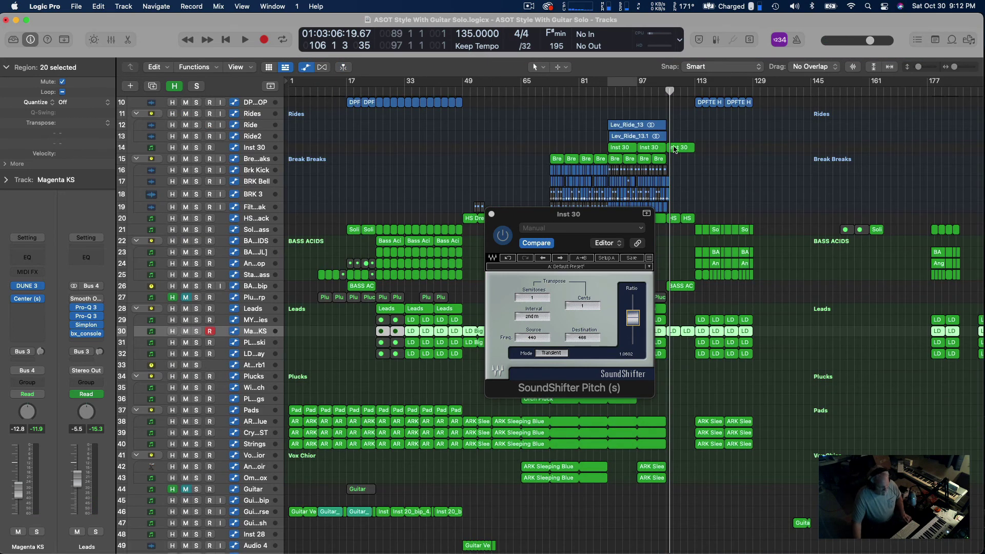
click(490, 215)
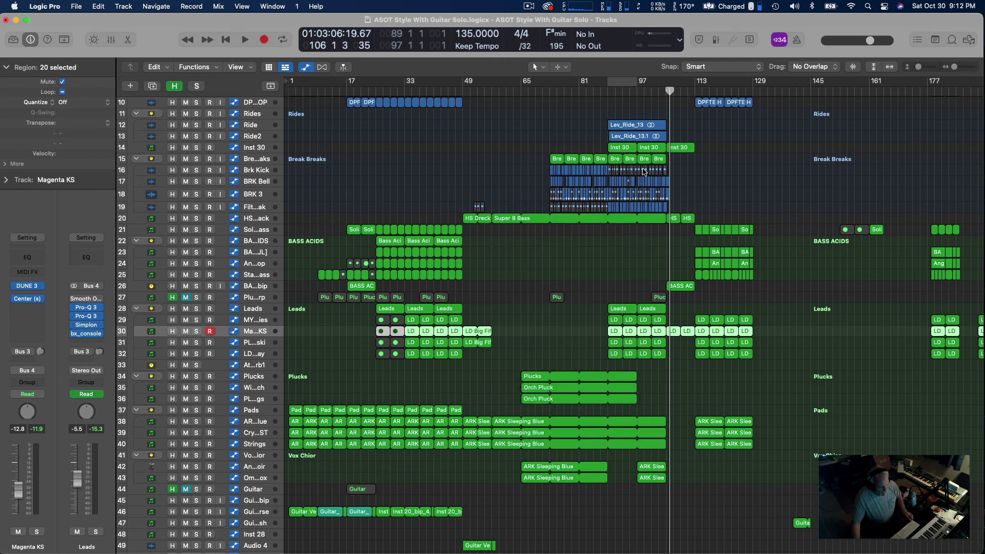
Rename the Inst 30 track as Snare
click(256, 150)
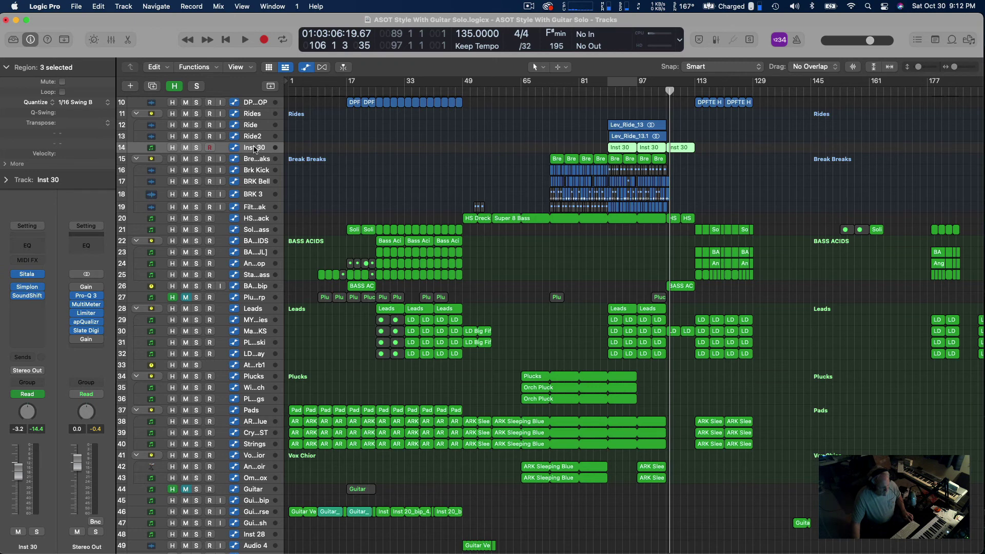
double_click(254, 147)
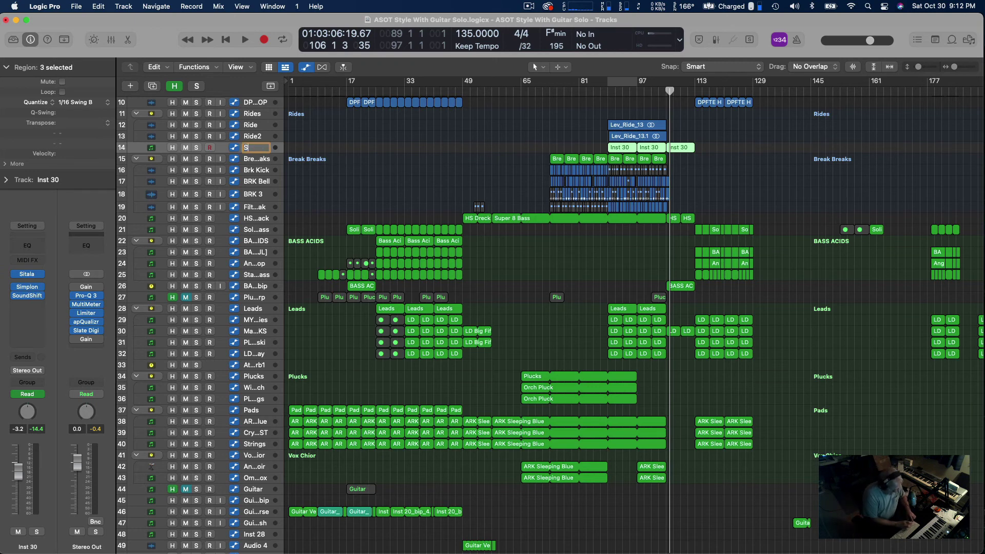
text(Snare)
key(Return)
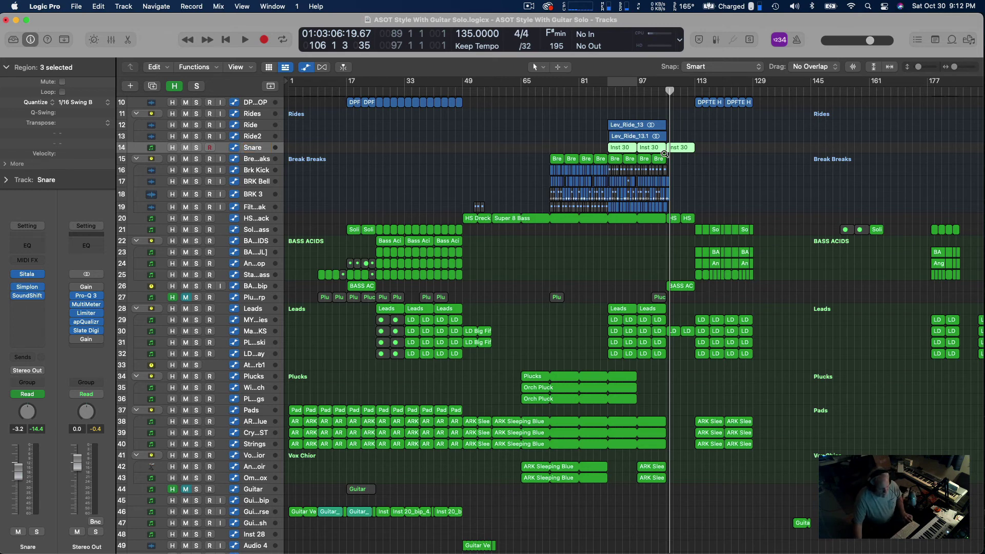
Zoom in on the Snare track's Pitch automation around bars 97 to 105 and audition the rise from bar 97
key(z)
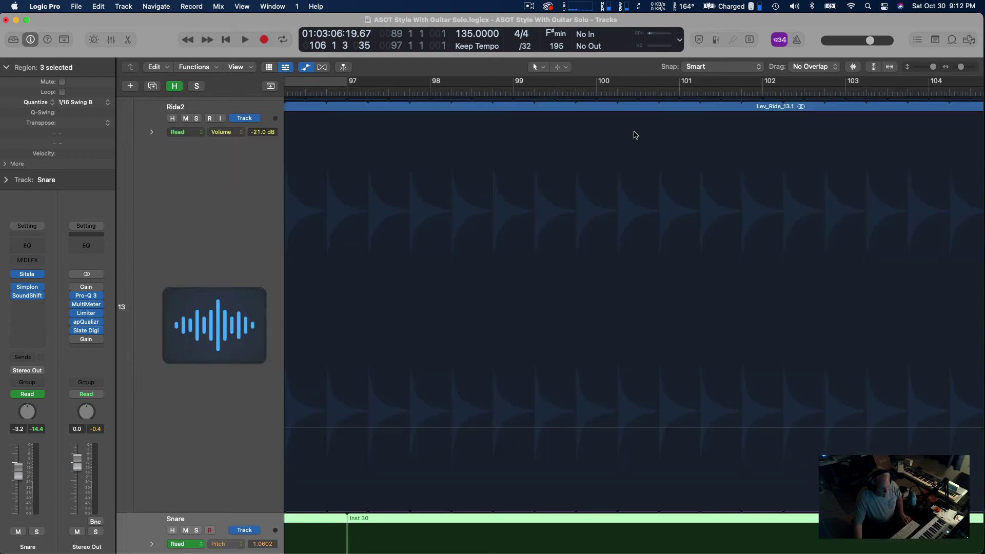
ctrl+alt+click(616, 158)
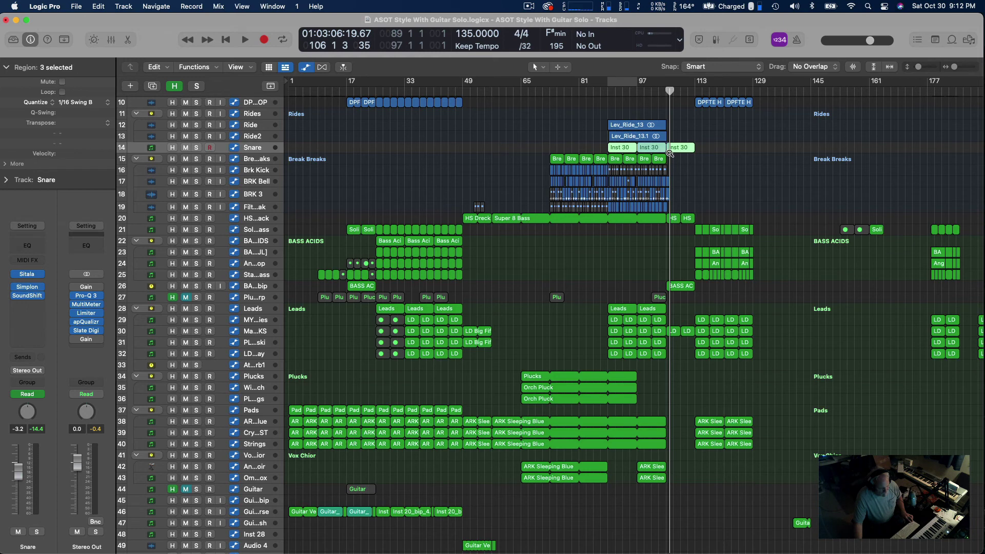
ctrl+alt+click(670, 152)
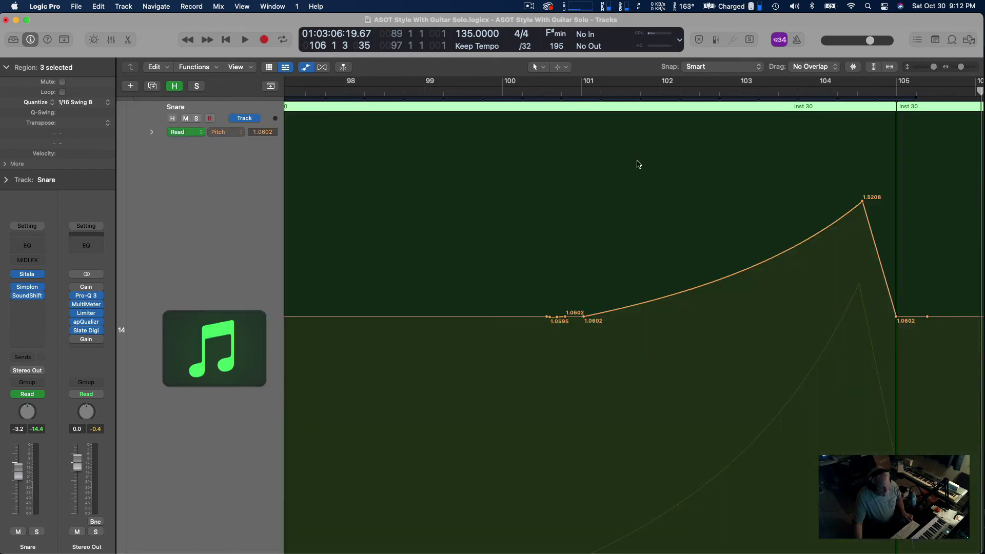
scroll(637, 164, down, 2)
key(super+Left)
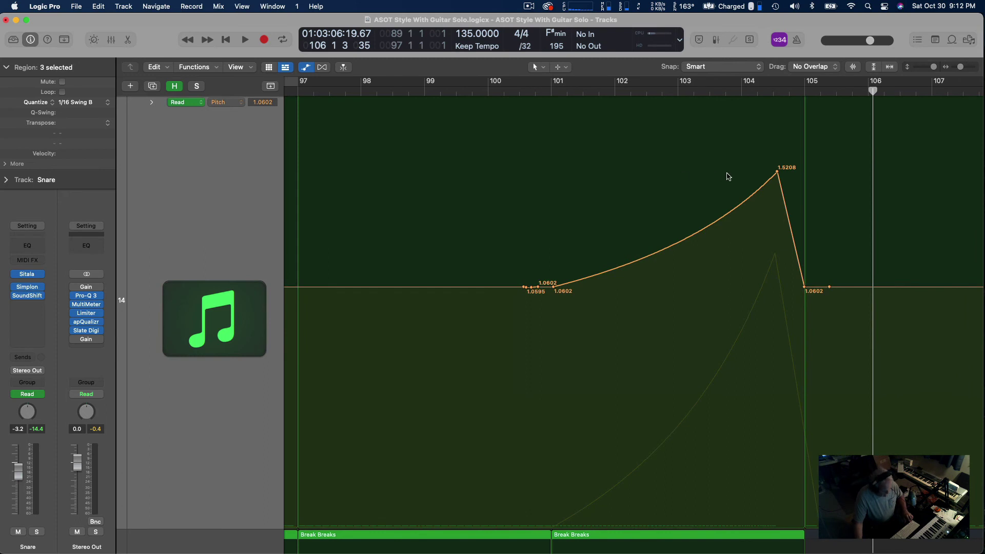
scroll(359, 102, left, 2)
click(325, 93)
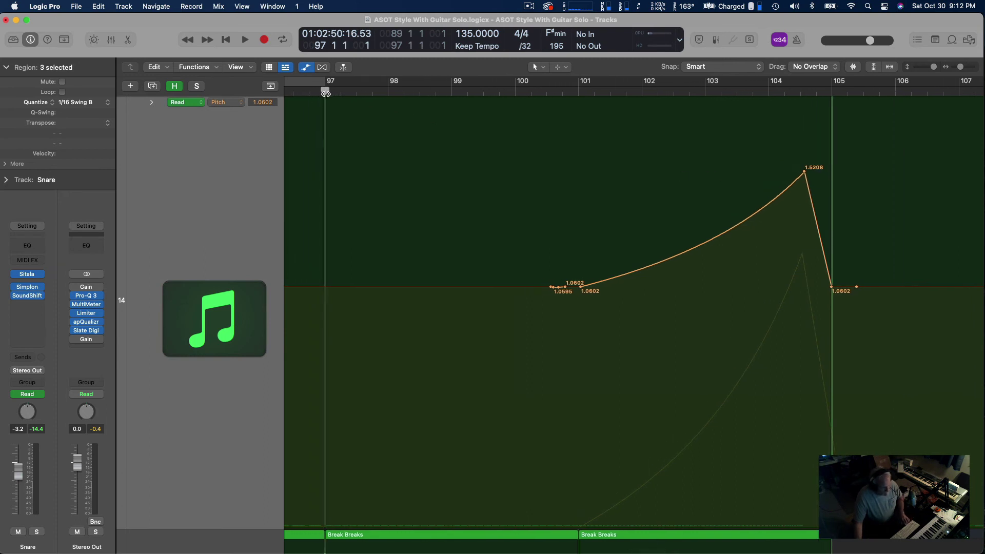
key(space)
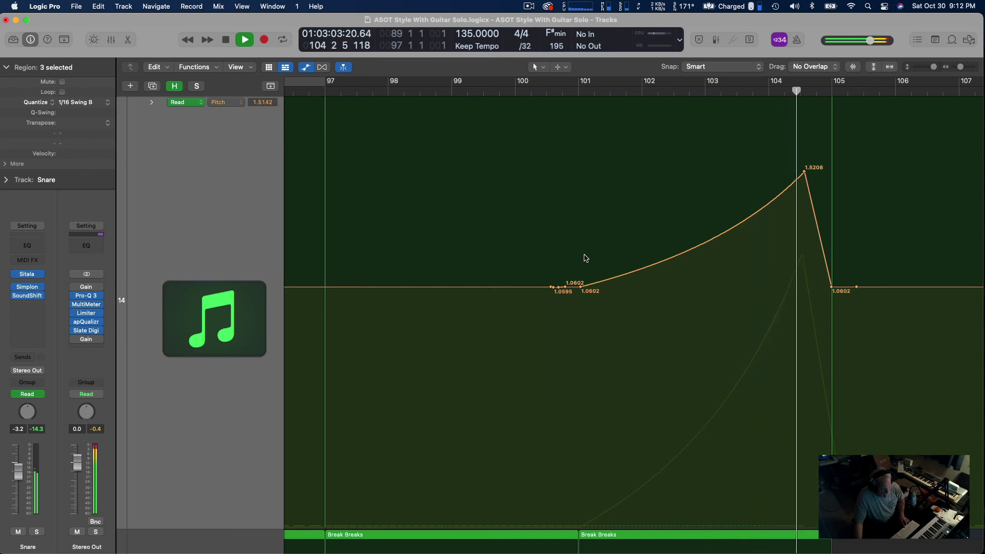
key(space)
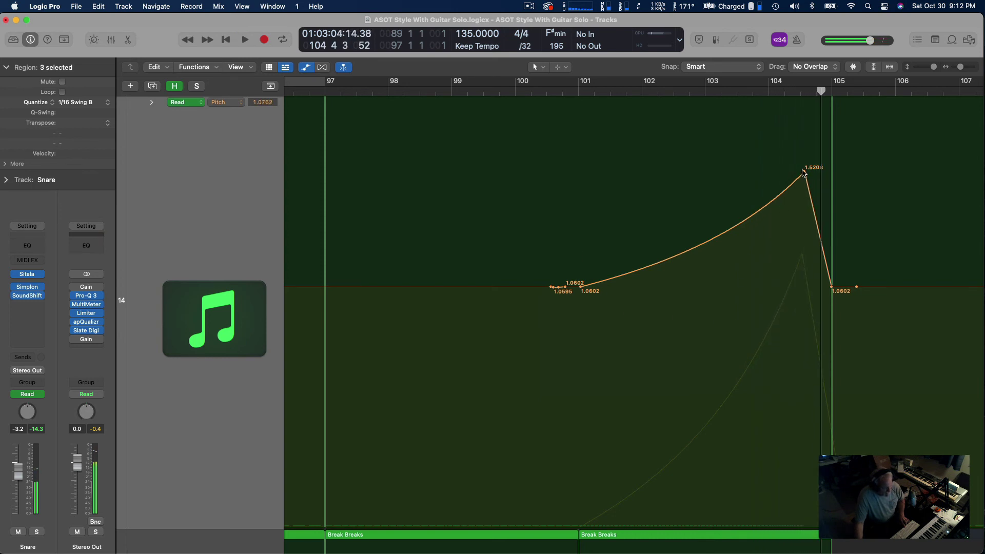
Raise the Snare track's Pitch peak before bar 105 to 1.7792 and lower its Simplon Filter 2 Freq peak to 262.77 Hz
drag(805, 175, 804, 122)
click(226, 106)
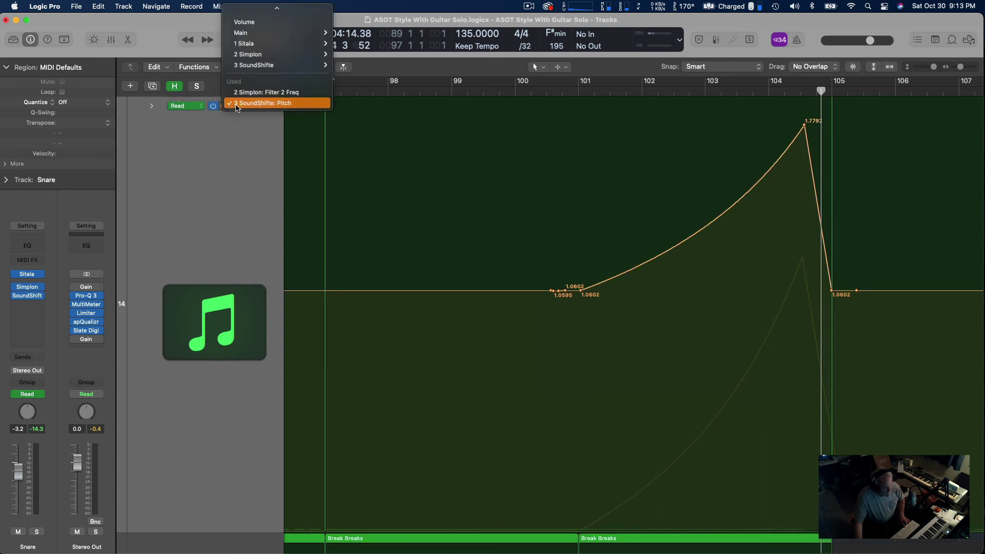
key(Return)
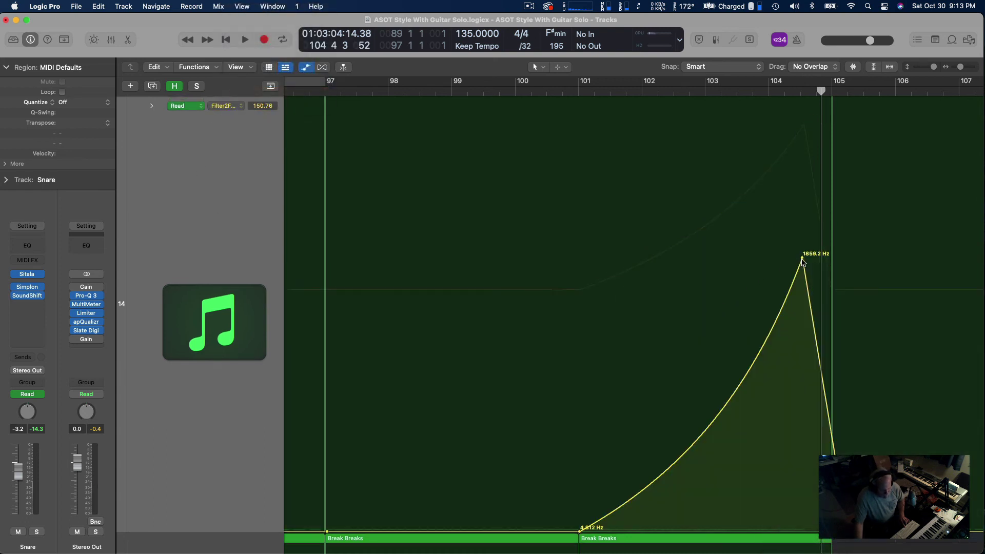
drag(802, 260, 785, 345)
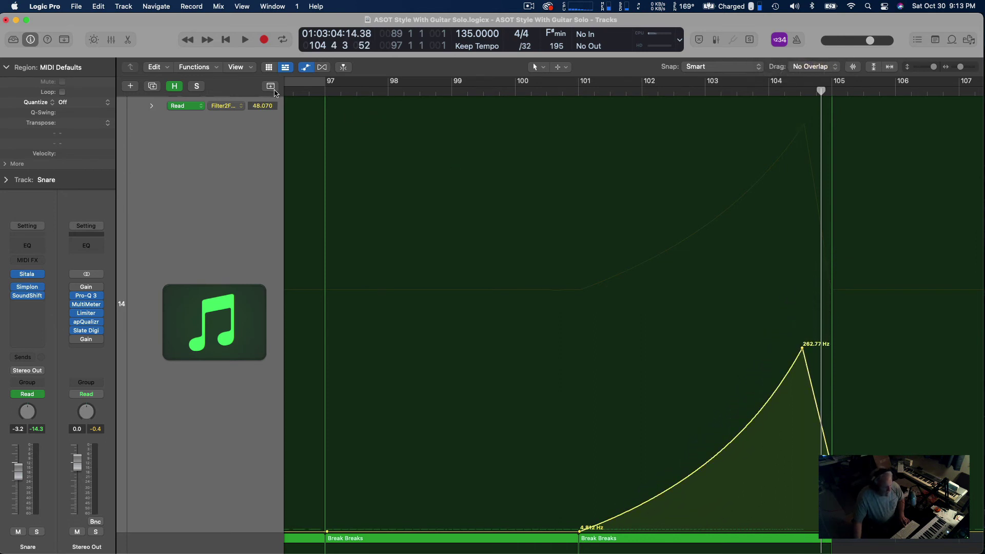
Play the arrangement from bar 97 to audition the adjusted pitch and filter automation
click(318, 93)
key(space)
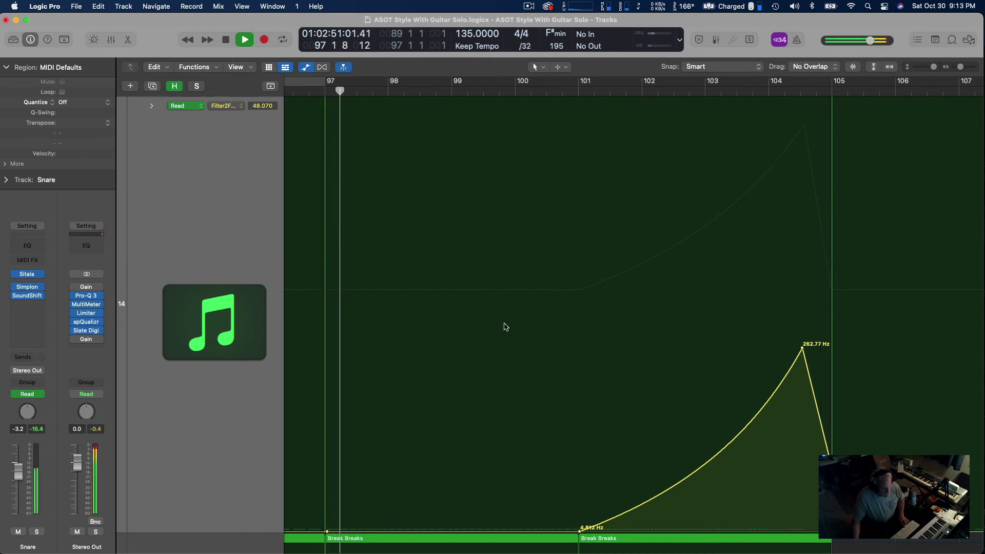
scroll(539, 387, down, 8)
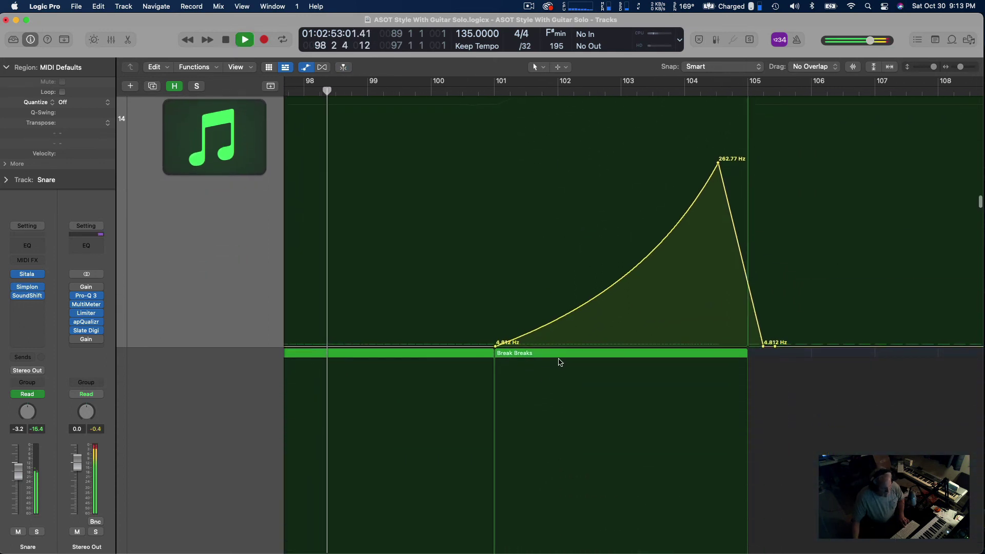
scroll(396, 142, up, 10)
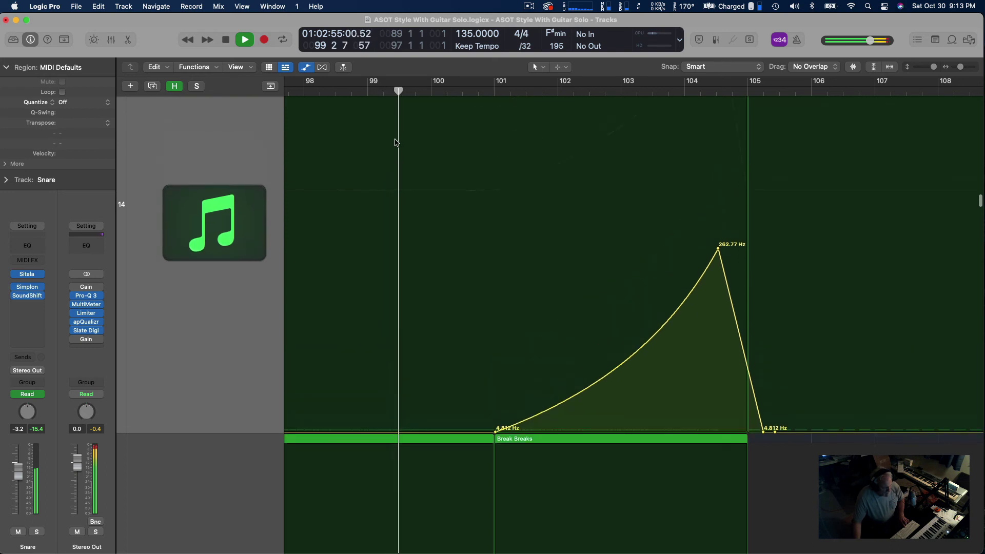
Open the Inst 30 region on the Snare track in the piano roll and delete its notes across bar 103
click(390, 158)
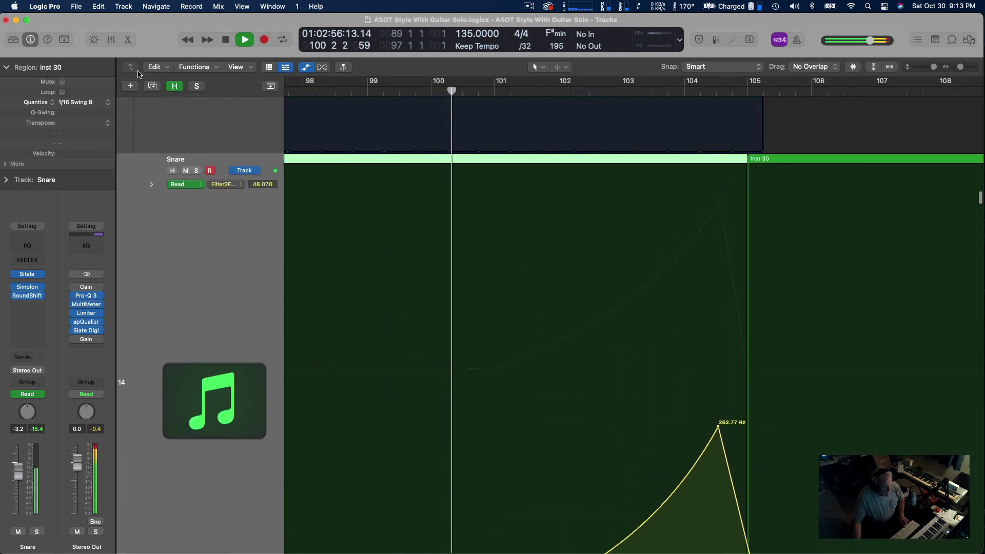
click(128, 40)
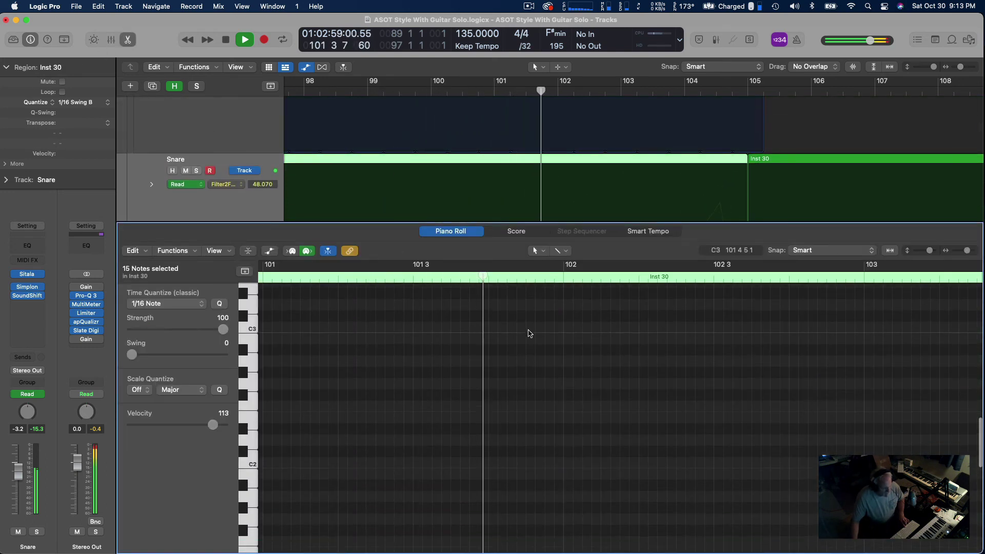
scroll(529, 357, down, 5)
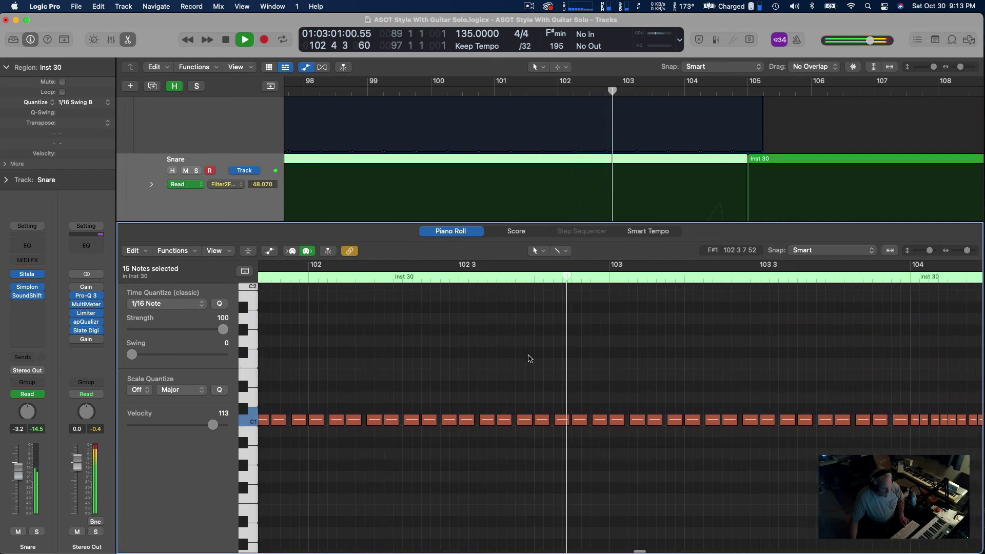
key(space)
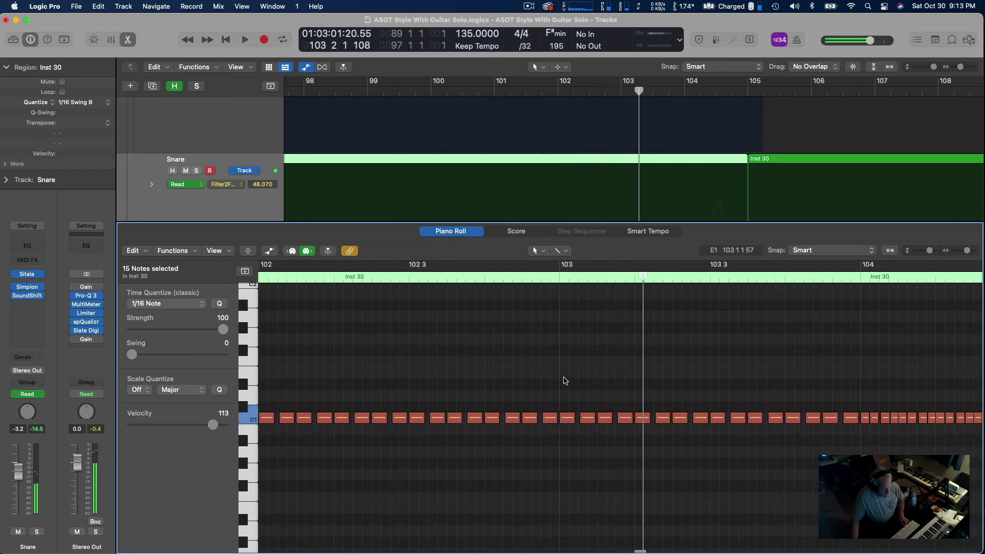
drag(566, 394, 857, 459)
key(Delete)
scroll(646, 287, right, 5)
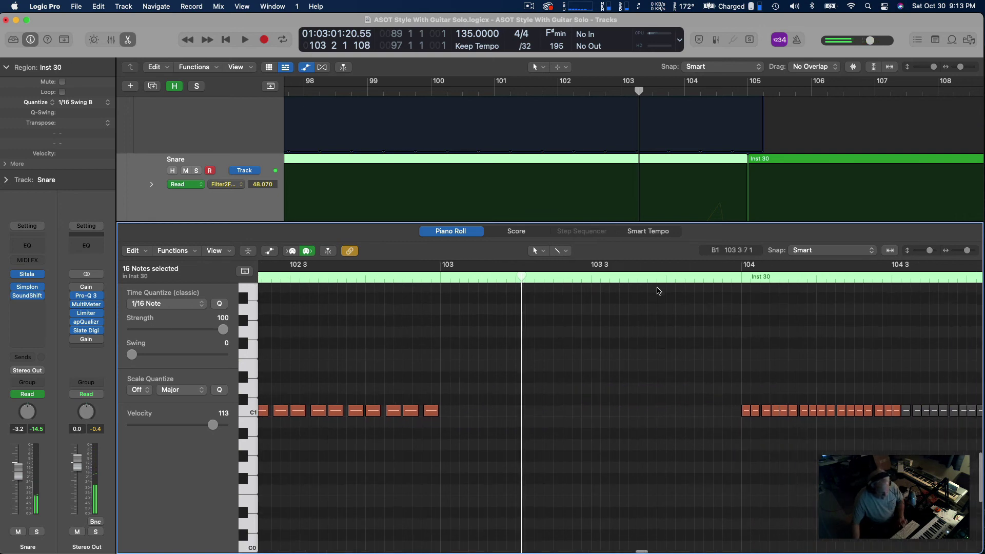
Fill bar 103 with two copies of the faster C1 notes from bar 104, deleting the surplus notes that overlap bar 104
drag(640, 352, 846, 437)
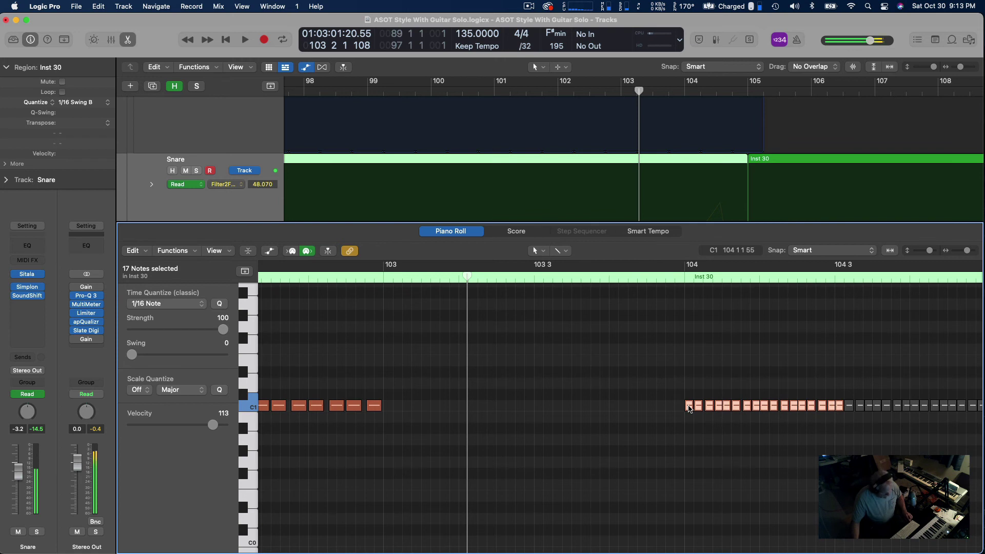
drag(688, 407, 550, 388)
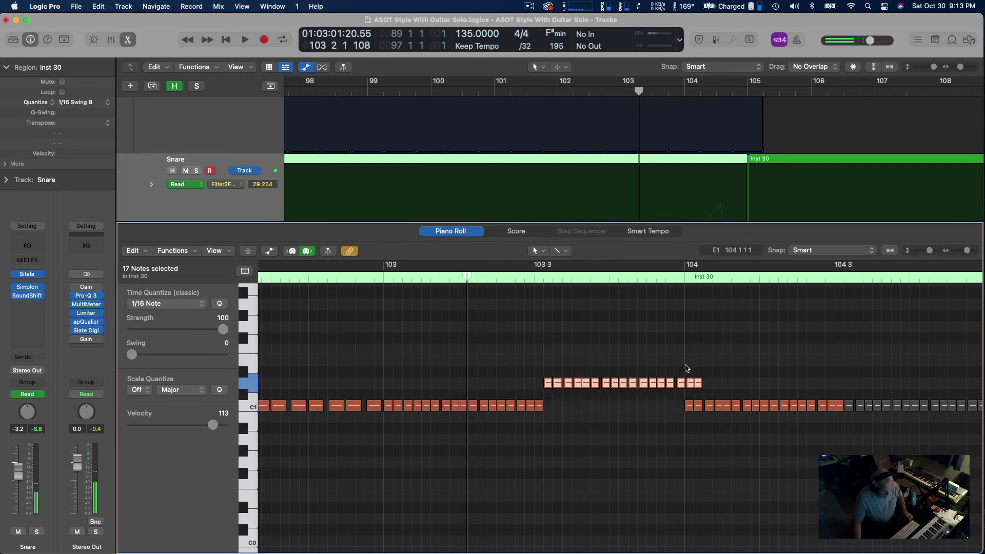
drag(687, 367, 711, 392)
key(Delete)
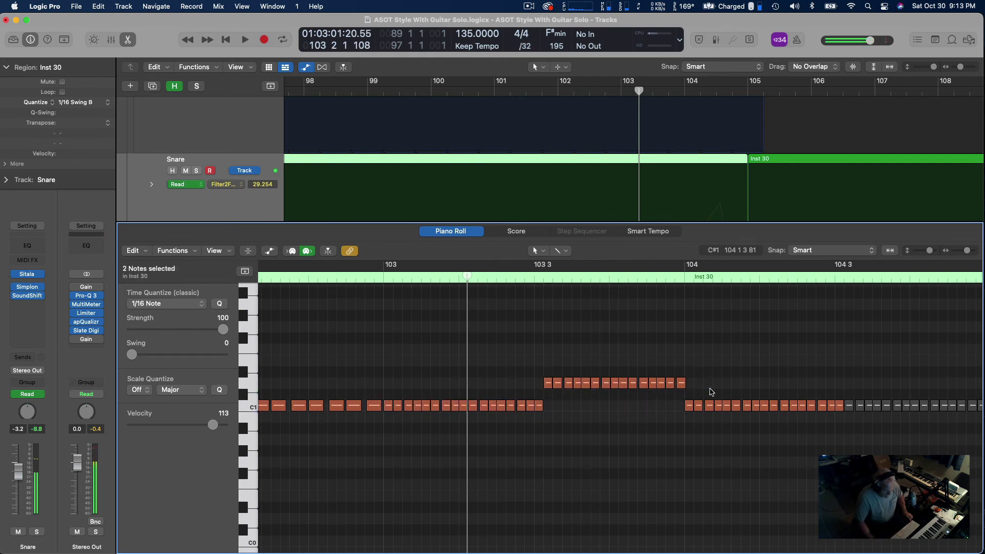
drag(548, 386, 705, 387)
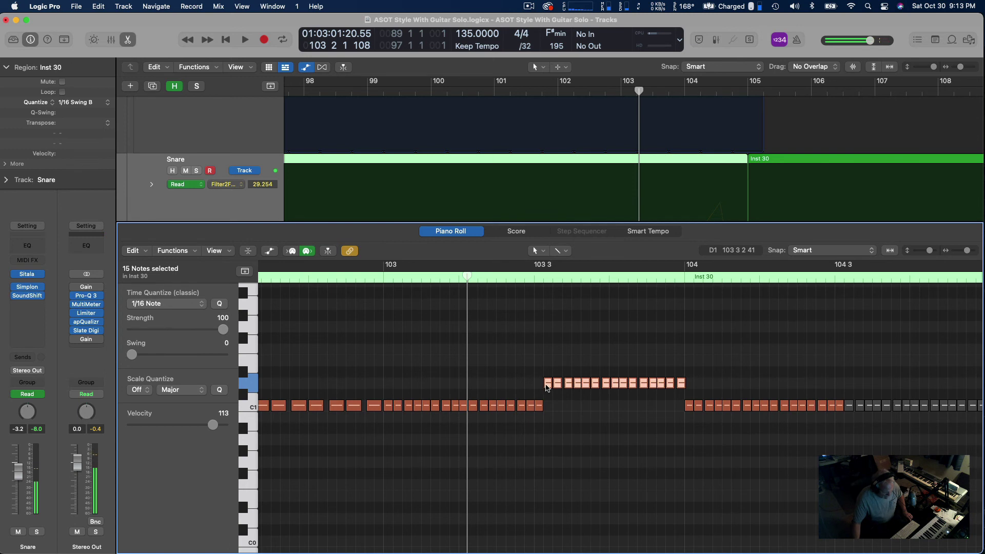
drag(548, 387, 548, 410)
scroll(292, 410, left, 2)
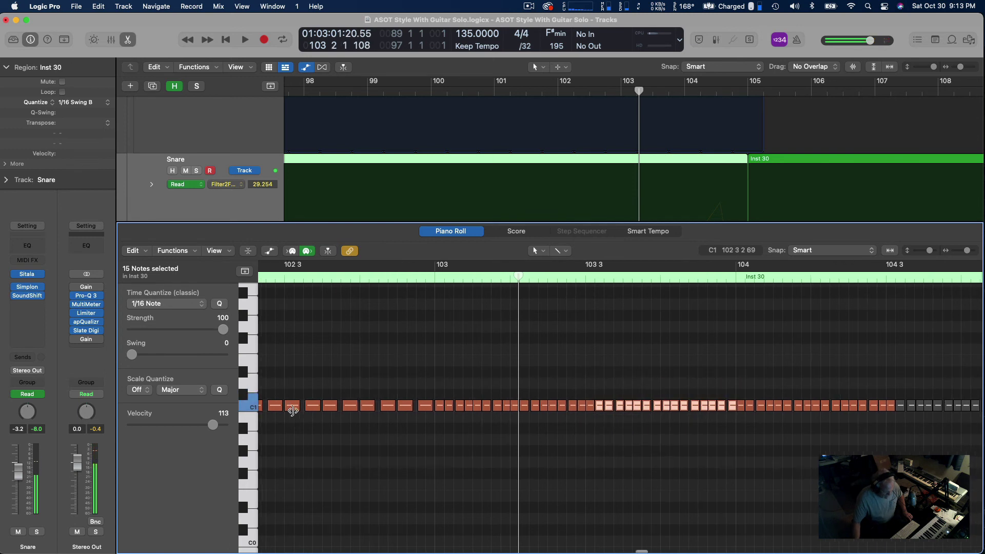
scroll(292, 410, left, 1)
scroll(564, 410, left, 1)
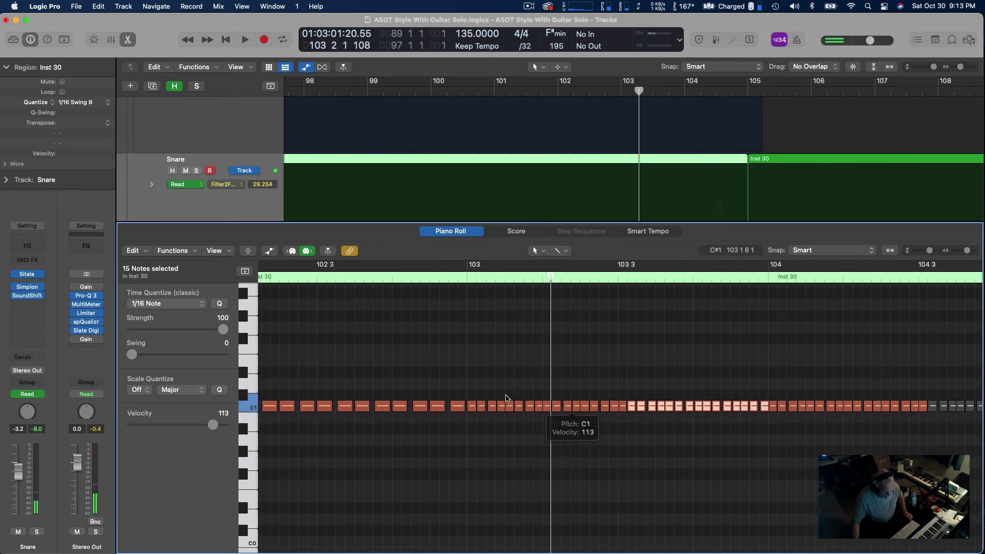
Try quantizing the fast snare notes from bar 103 to the middle of bar 104 to 1/16 Note, and undo it
click(468, 380)
drag(468, 375, 914, 446)
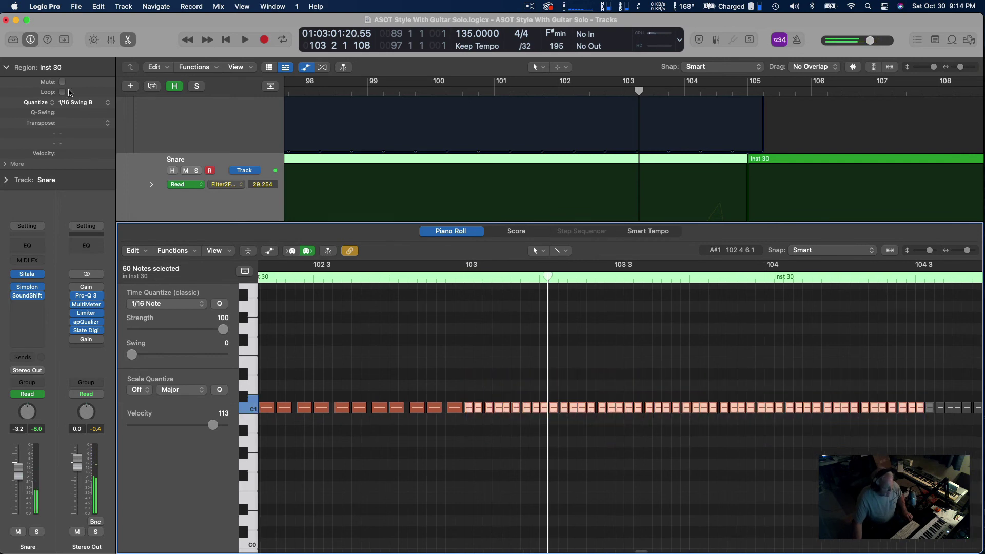
click(107, 103)
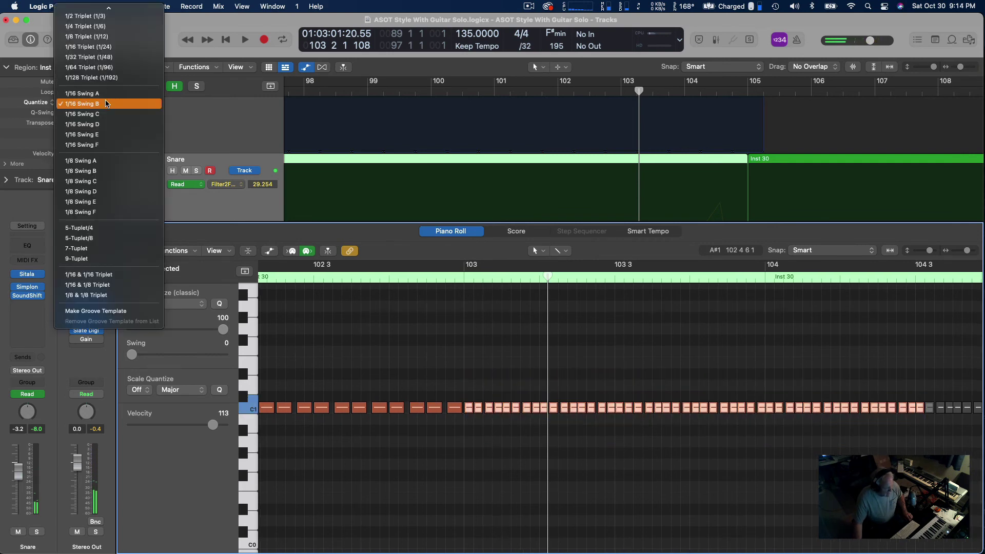
click(225, 268)
click(220, 305)
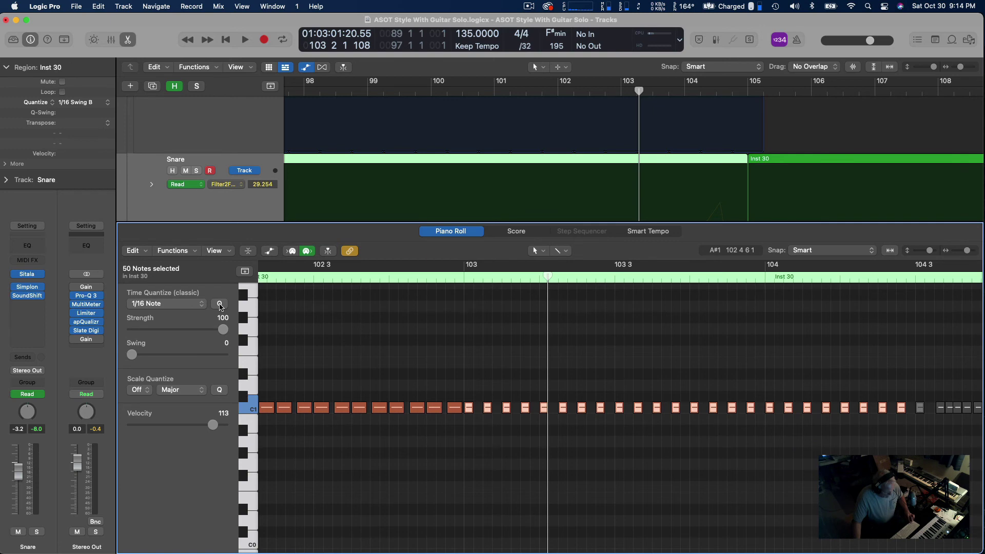
key(super+z)
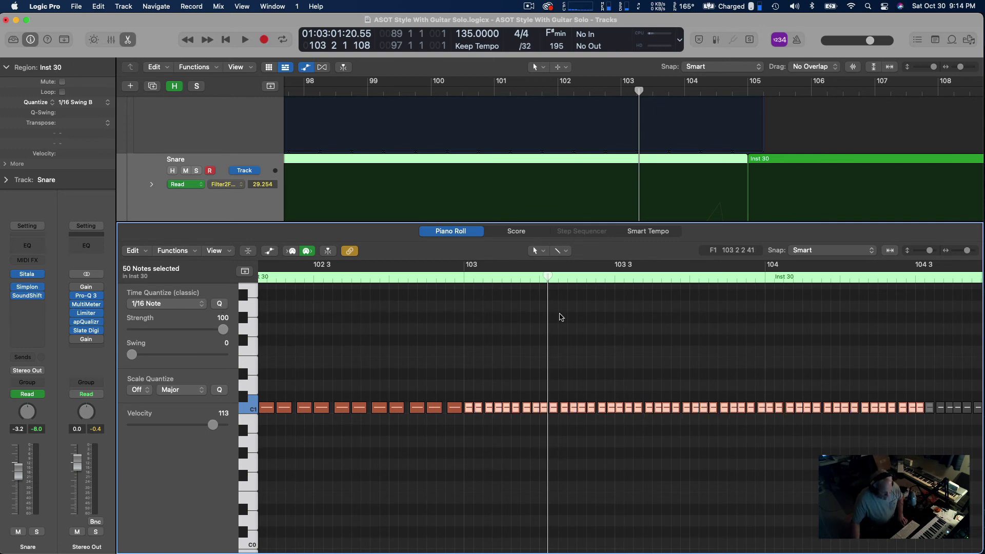
Play from bar 103 past bar 105 to audition the extended fast snare roll
click(464, 280)
key(space)
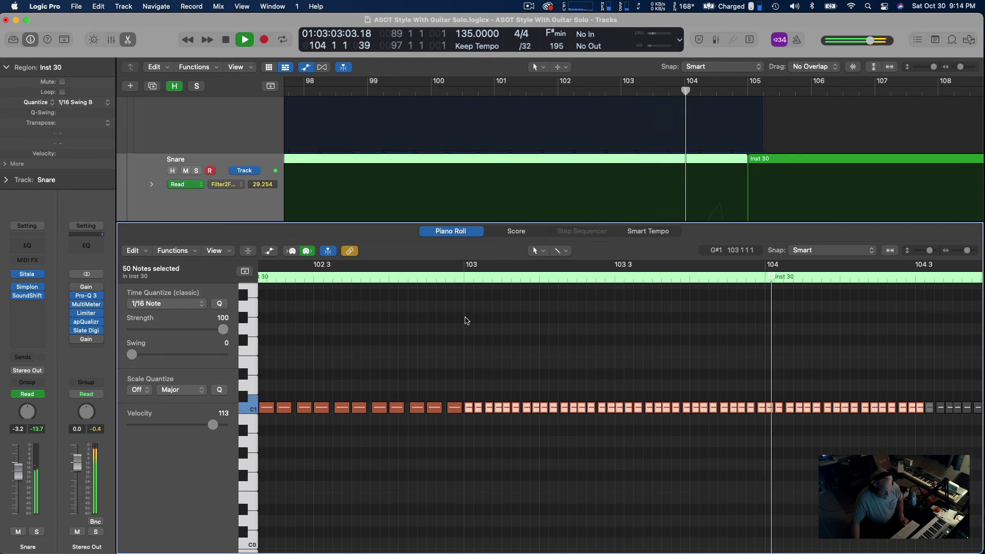
key(space)
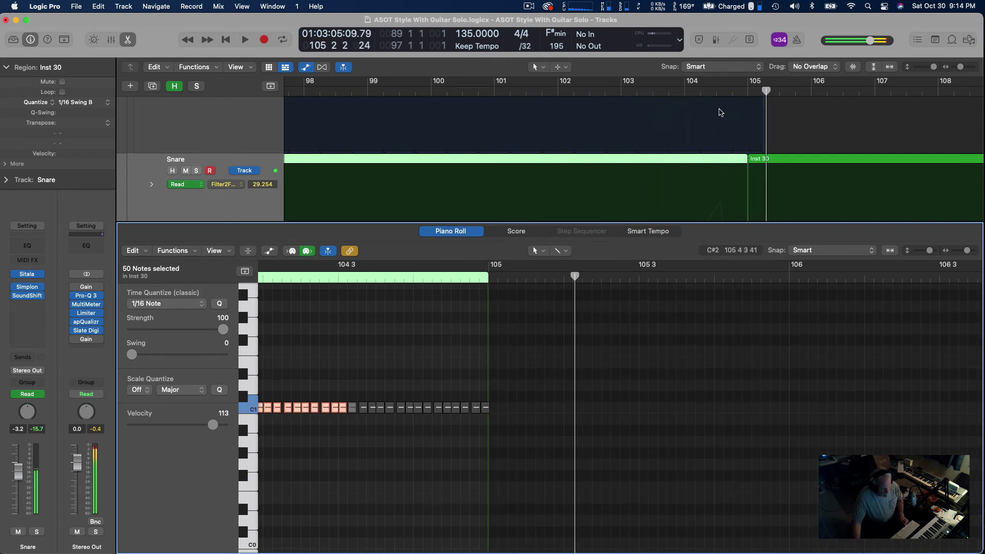
key(space)
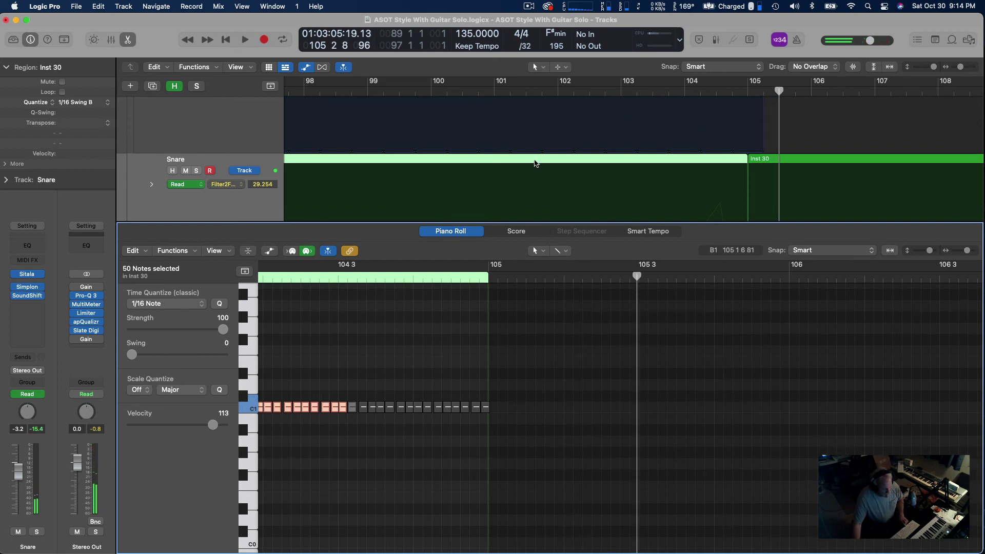
Show the Snare track's SoundShifter Pitch automation and raise its peak before bar 105 to 1.9785
scroll(536, 161, down, 3)
click(241, 136)
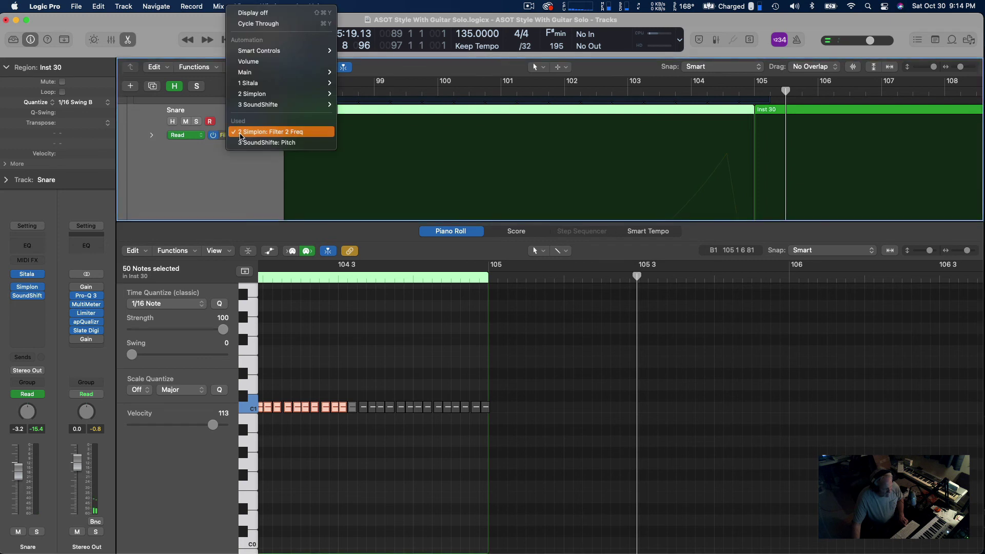
click(287, 141)
scroll(656, 183, down, 1)
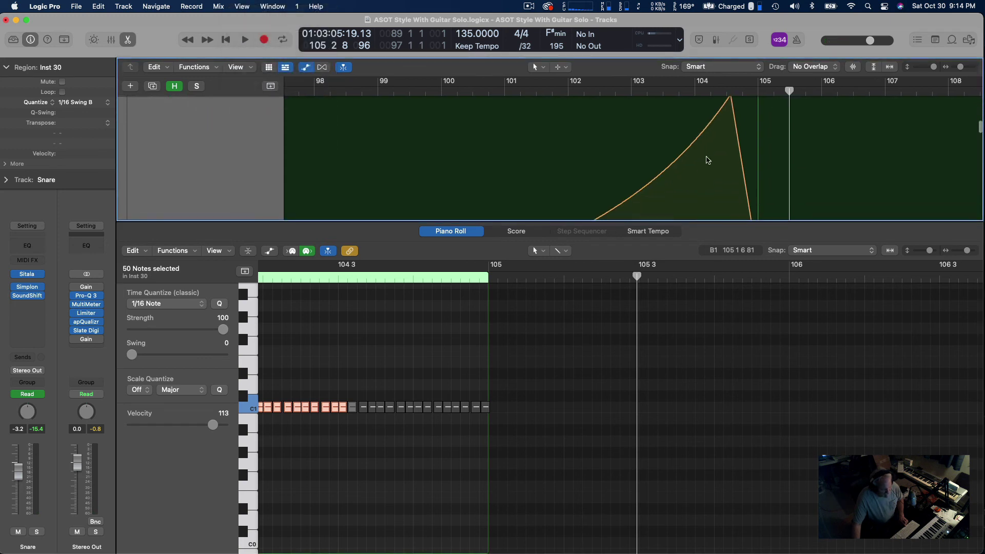
scroll(710, 159, up, 2)
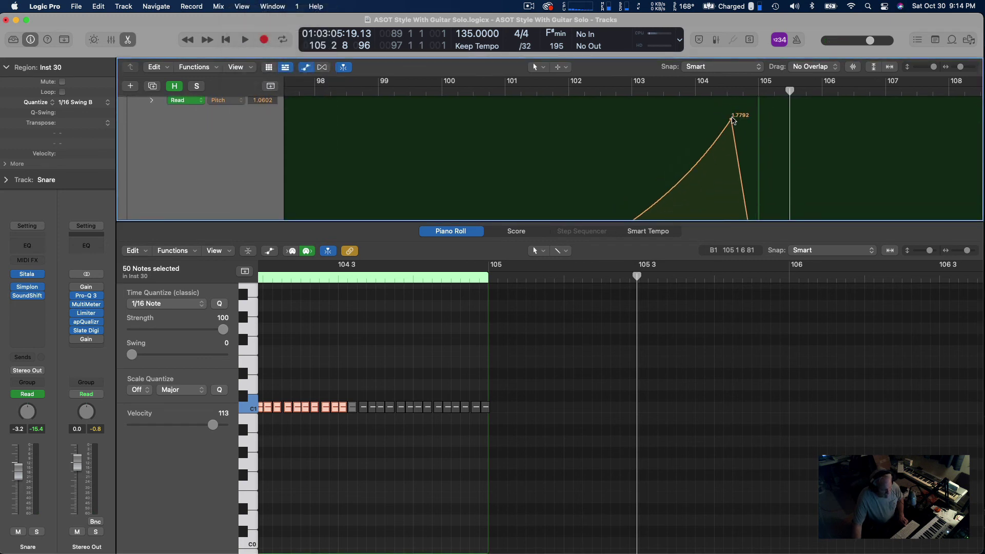
drag(731, 121, 727, 147)
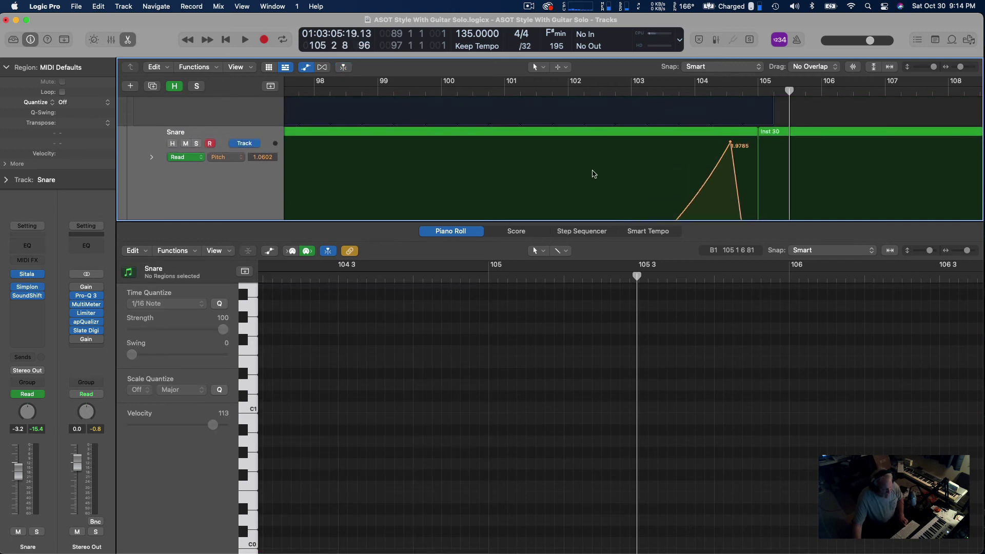
Bend the Snare pitch rise from bar 101 into a steeper late curve with the Automation Curve tool, and audition it from bar 100
drag(580, 220, 595, 476)
key(t)
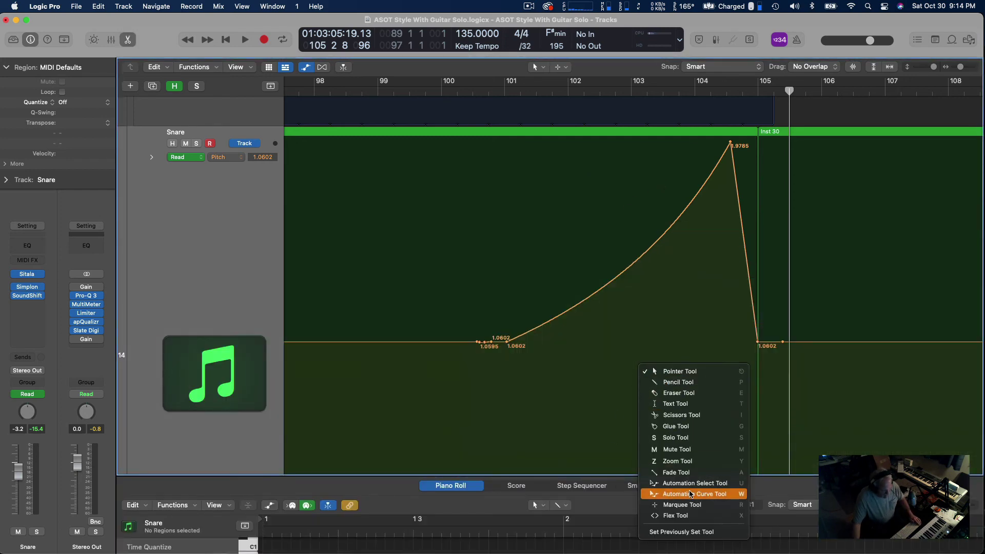
drag(624, 291, 636, 321)
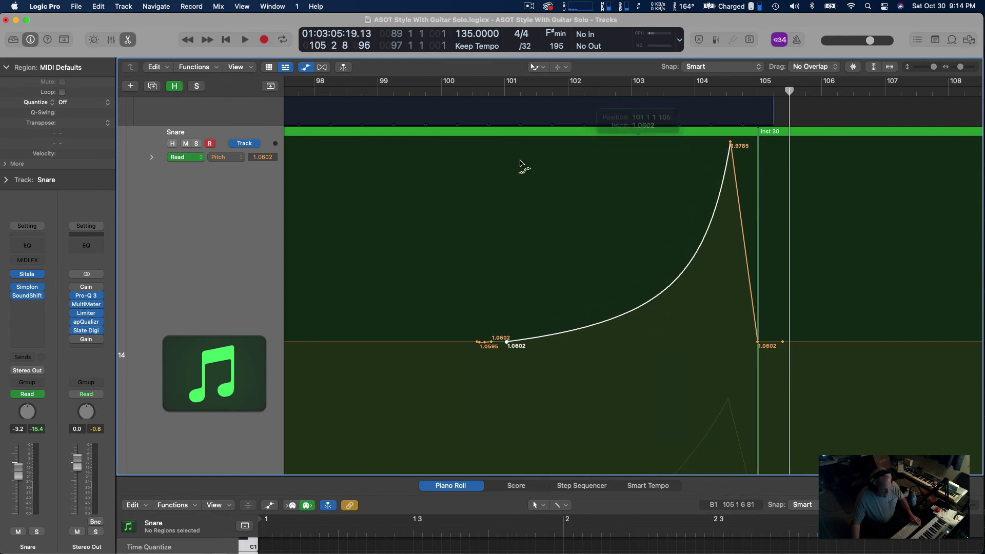
click(442, 89)
key(space)
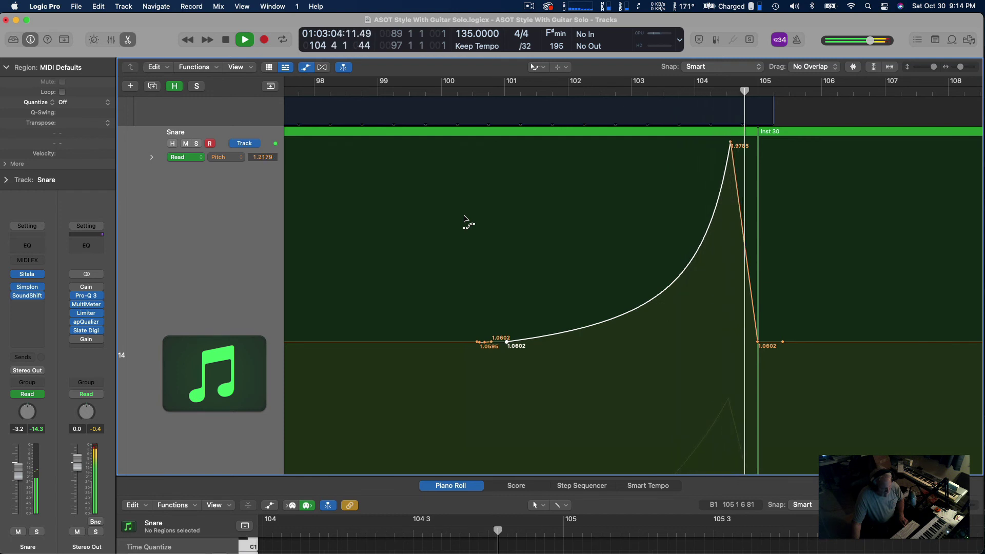
key(space)
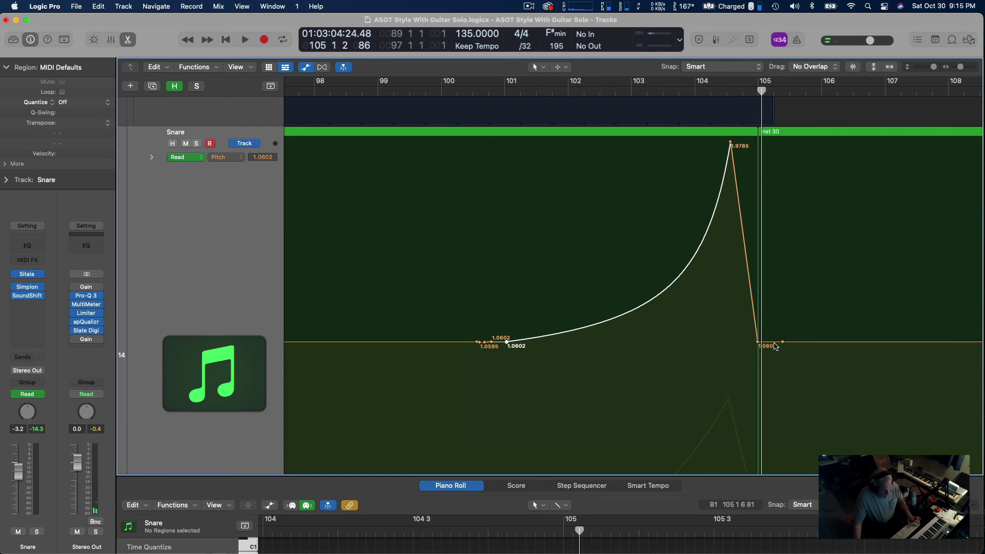
Raise the Snare pitch point just before bar 105 to 1.8764, pull the following 1.0602 point back to bar 105, and audition from bar 104
drag(757, 341, 757, 158)
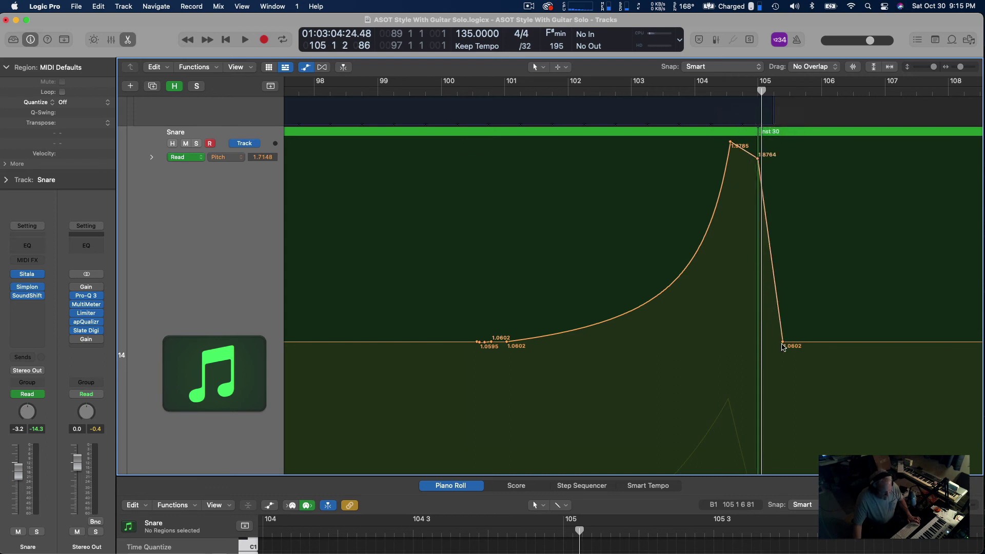
drag(782, 343, 760, 343)
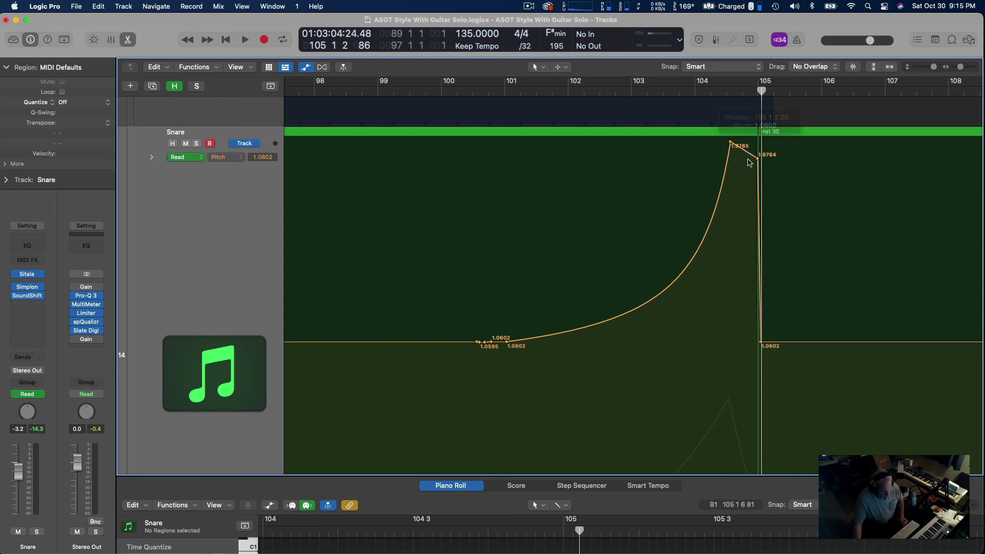
click(696, 88)
key(space)
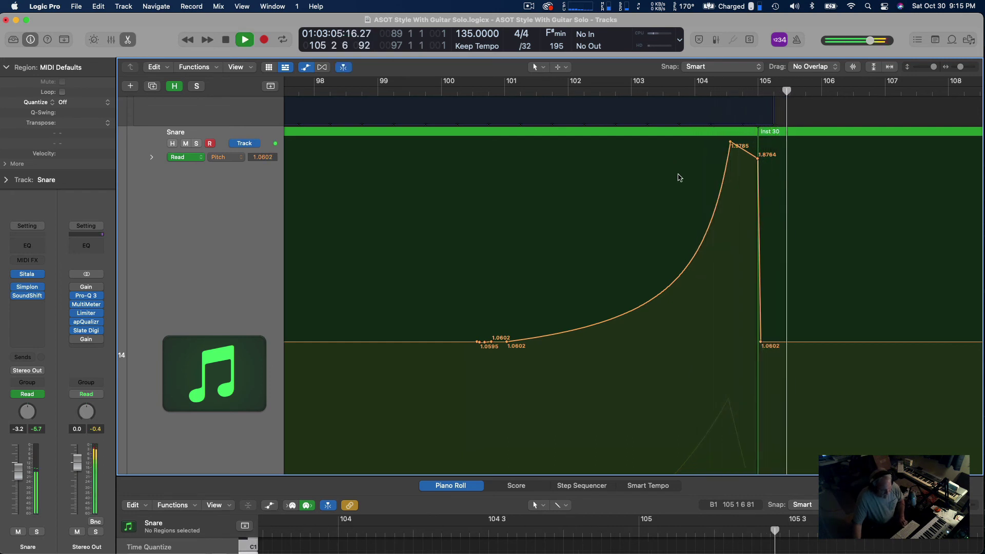
Align the Snare pitch's 1.0602 point exactly with bar 105 for a vertical drop, and audition it from bar 104
key(space)
drag(761, 342, 758, 341)
click(698, 96)
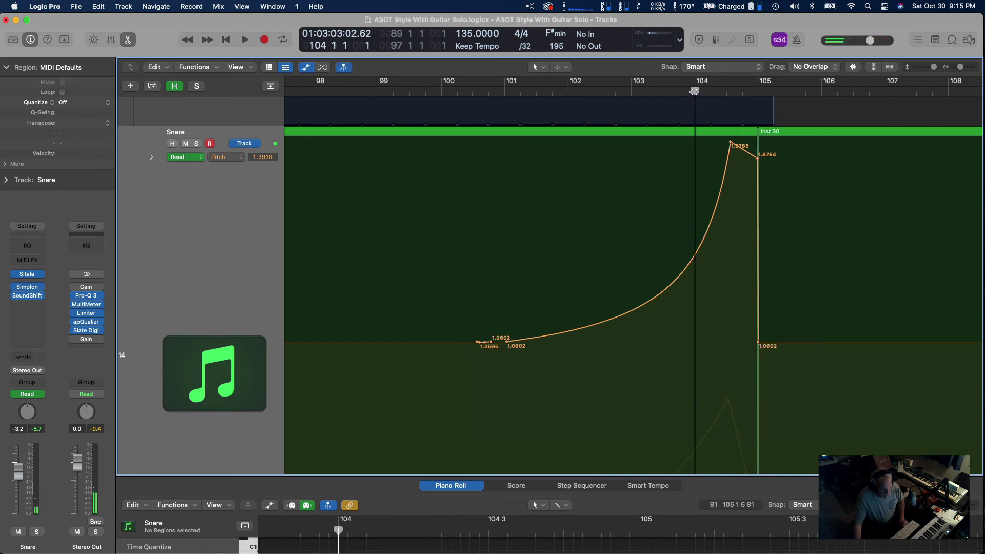
key(space)
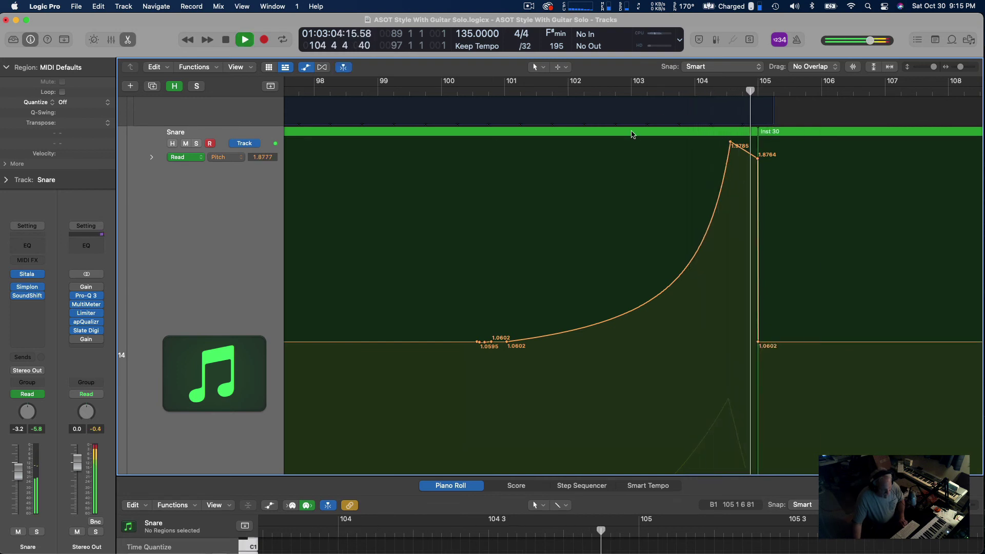
key(space)
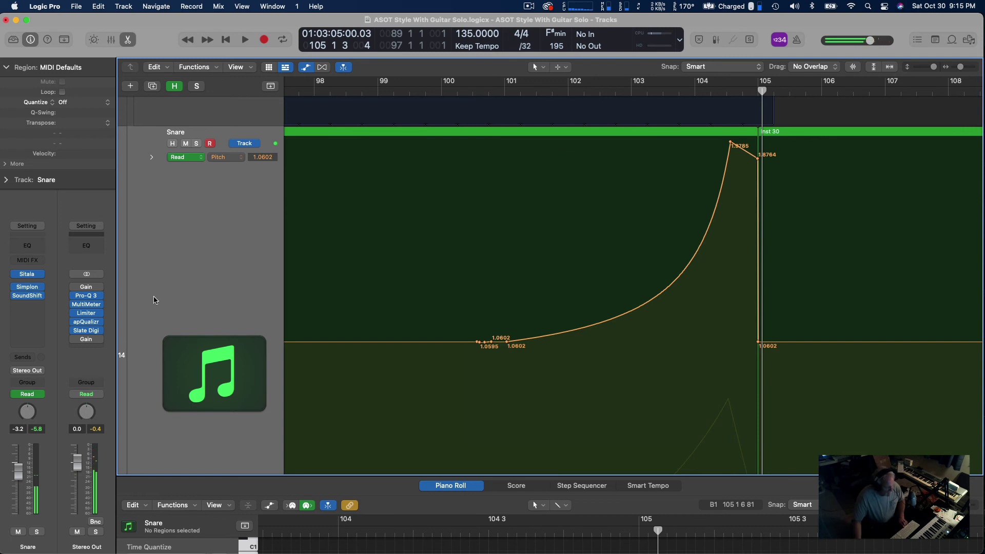
Insert a stereo Gain plug-in after SoundShifter on the Snare track and bring up its Gain automation in Touch mode
click(42, 306)
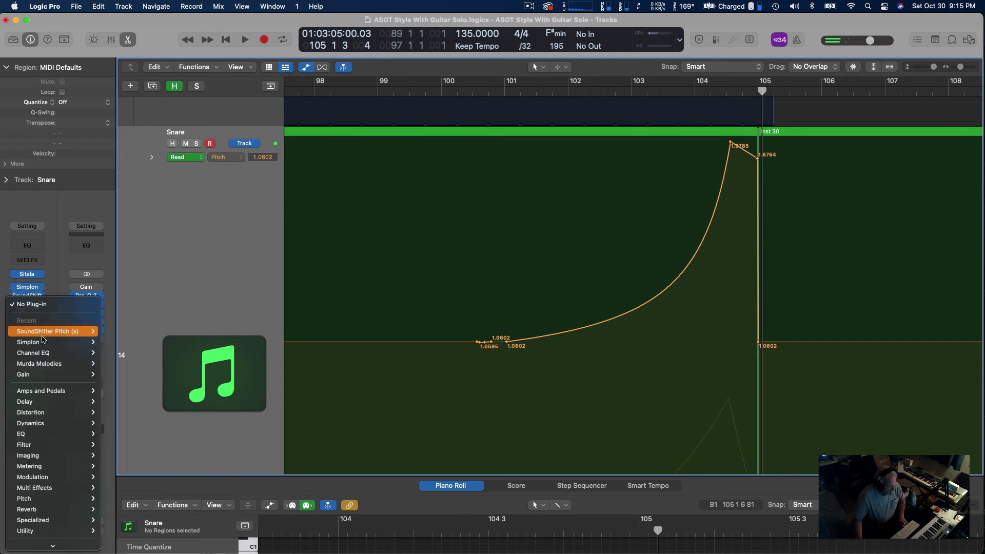
mouse_move(48, 376)
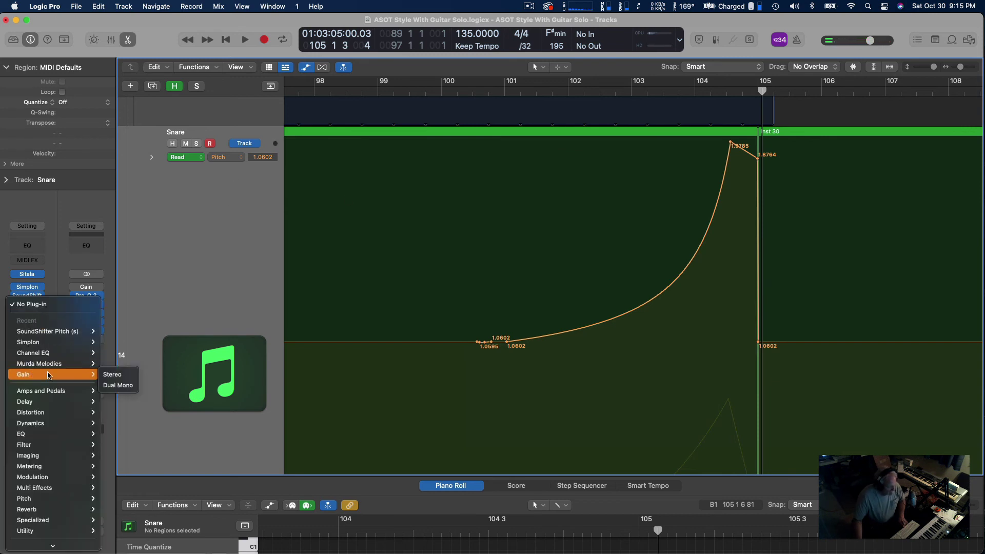
click(124, 377)
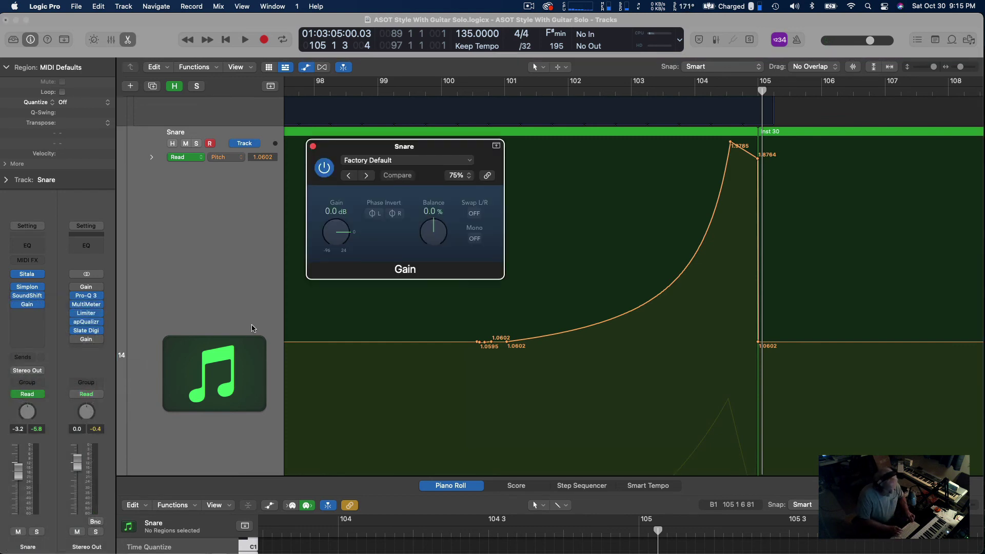
click(335, 243)
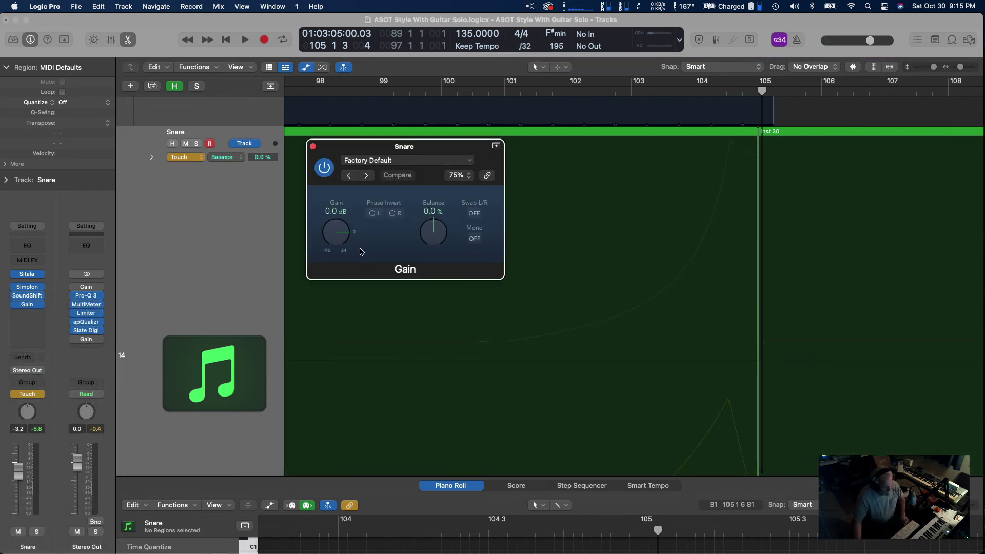
key(space)
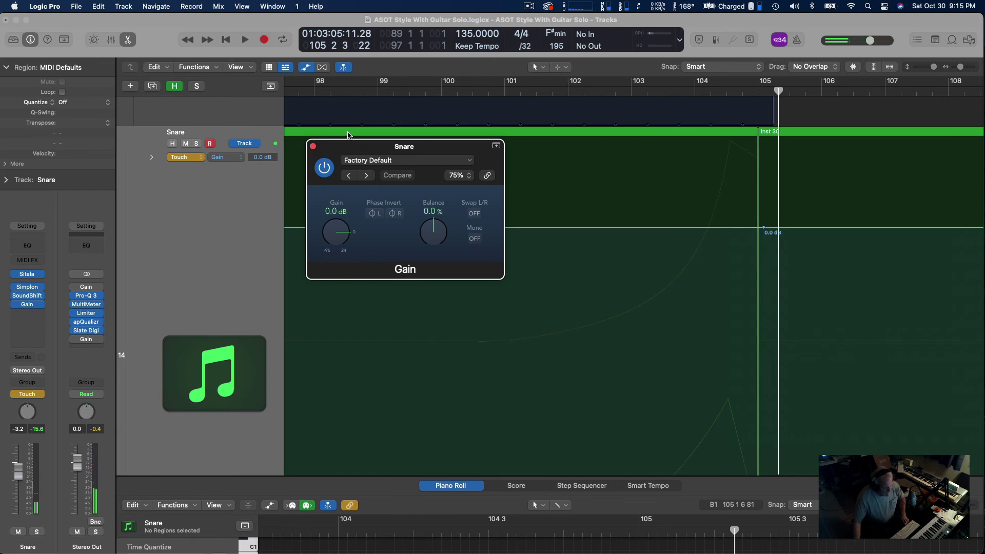
click(312, 146)
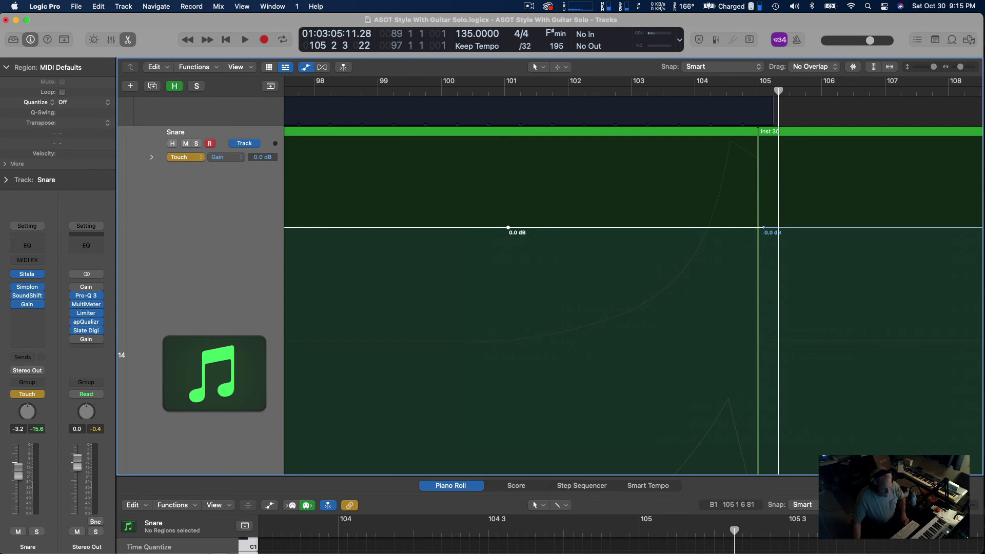
Shape the Snare gain automation from 0.0 dB at bar 101 to -4.9 dB near 104 3, returning to 0.0 at bar 105, and audition it
drag(763, 227, 728, 245)
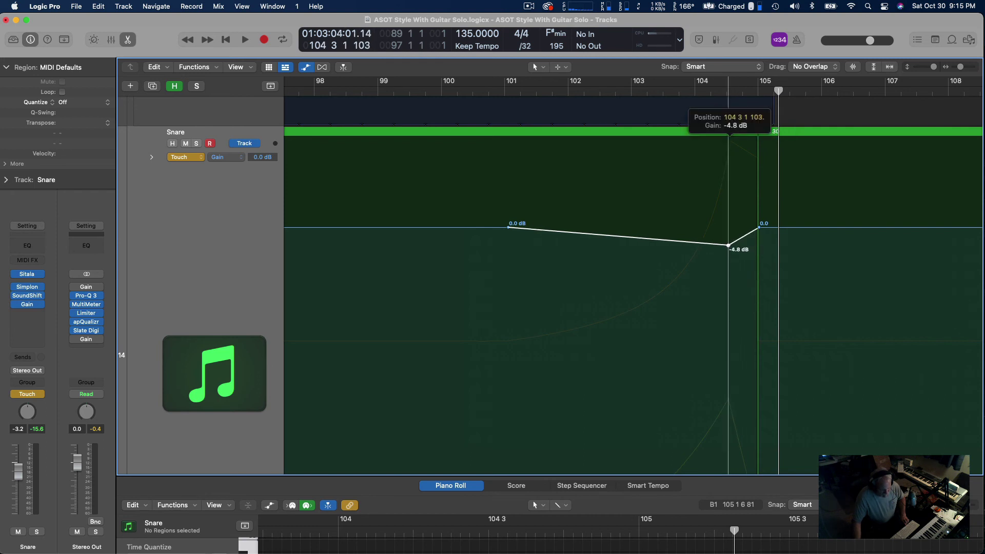
click(500, 88)
key(space)
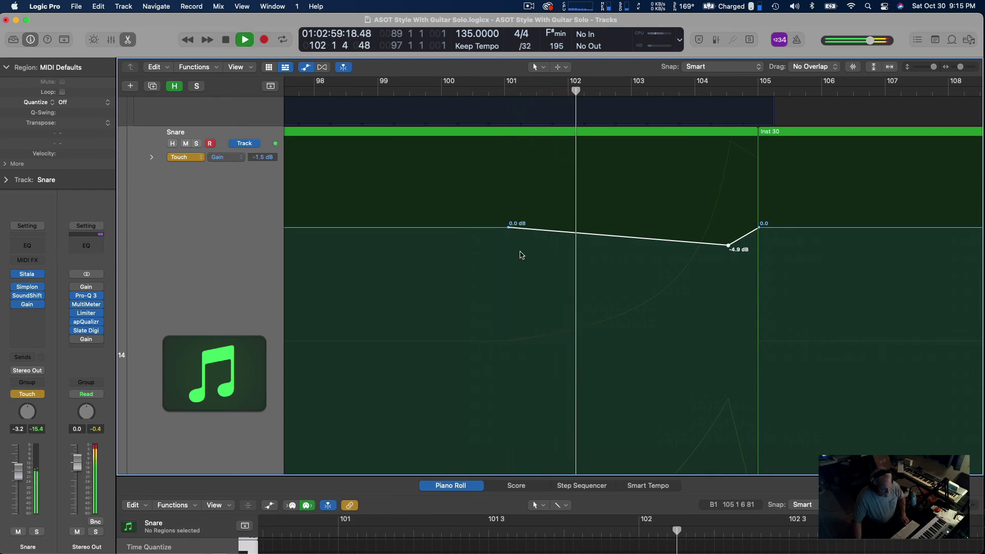
Add a 0.0 dB gain point midway through bar 100, lower the bar 101 point to -1.3 dB, and return the Snare track to Read mode
click(469, 228)
drag(508, 227, 508, 233)
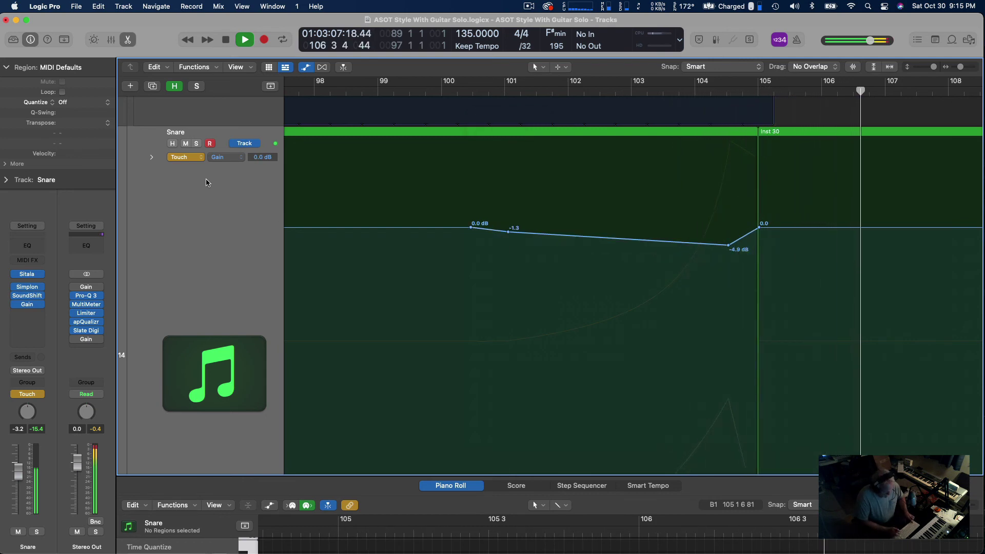
key(ctrl+shift+super+r)
key(space)
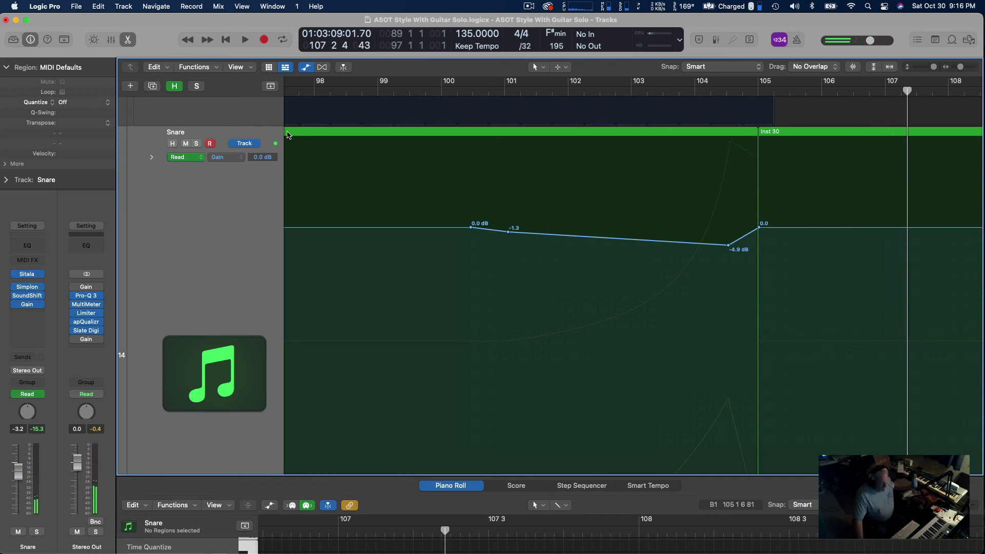
key(space)
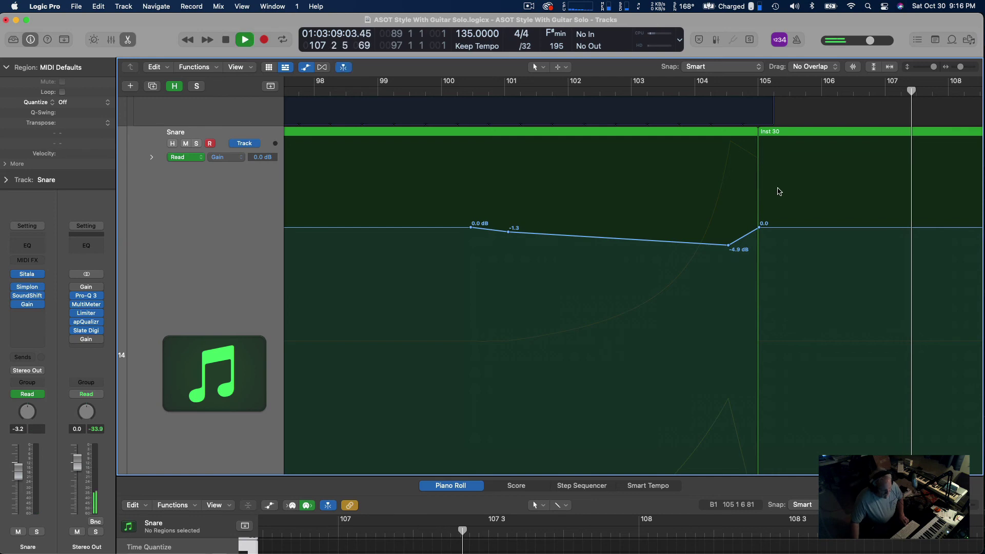
key(space)
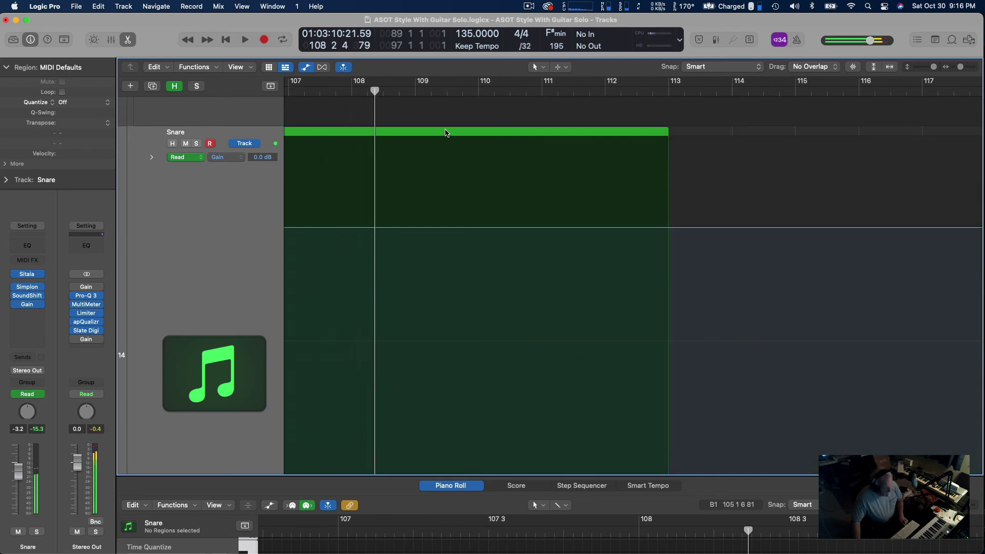
click(446, 132)
key(e)
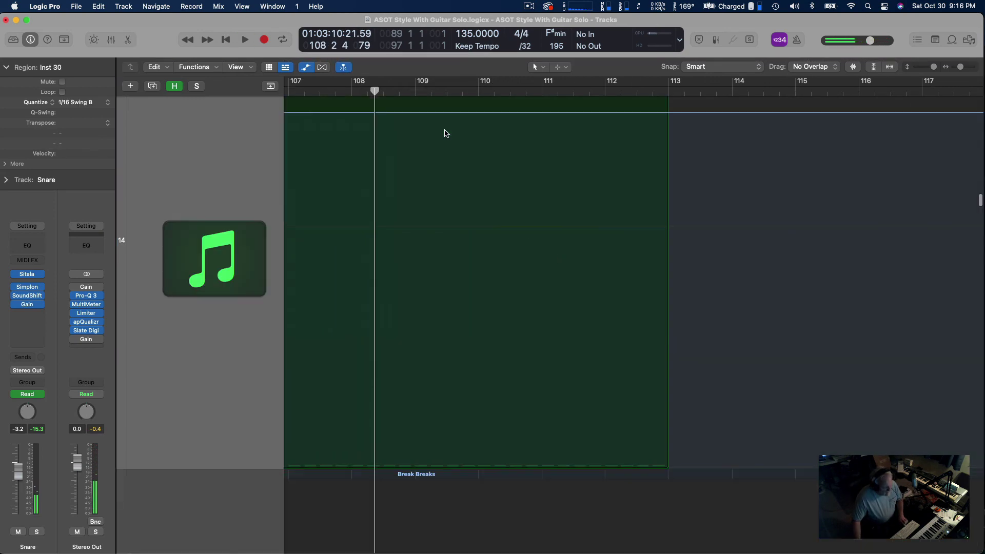
click(446, 133)
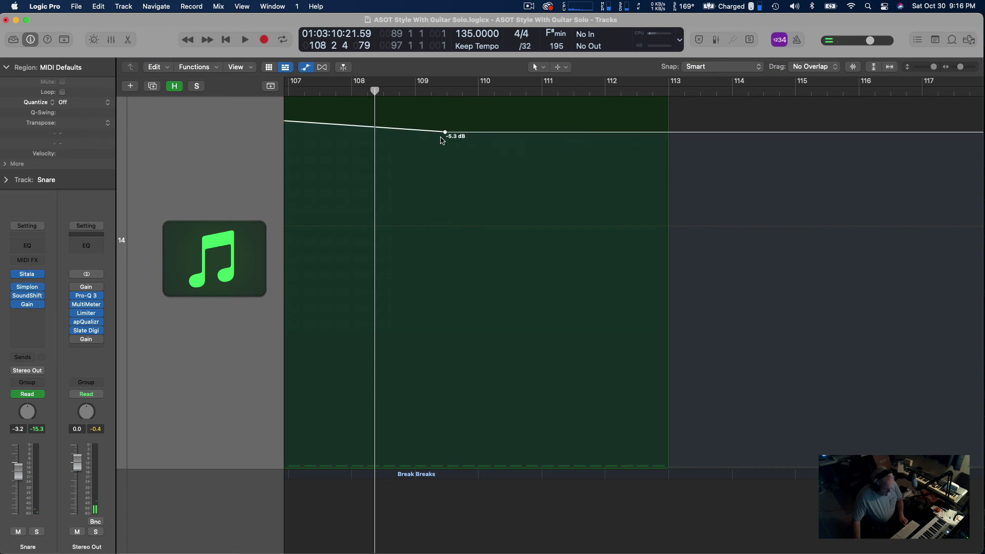
key(super+z)
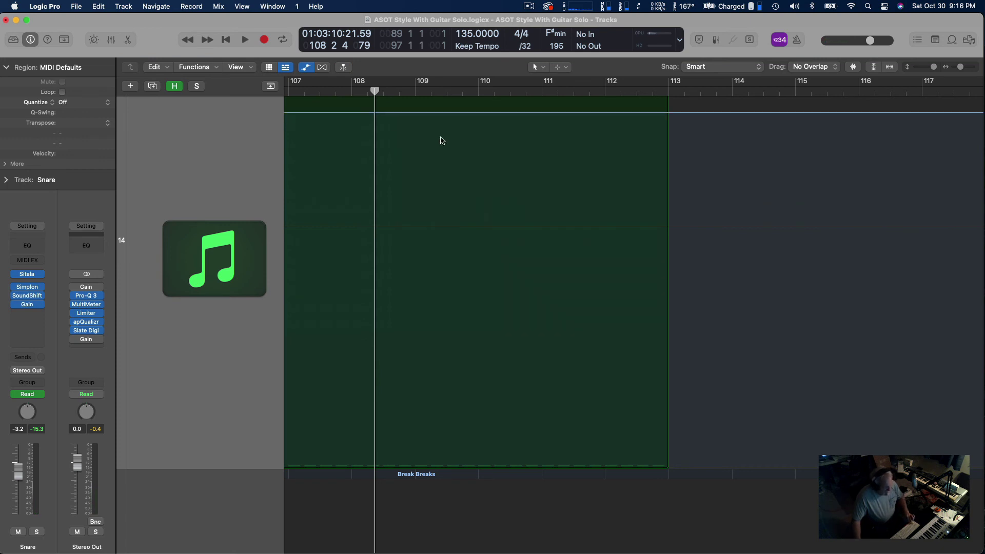
Open the Snare region that starts at bar 105 in an enlarged Piano Roll
scroll(441, 140, left, 10)
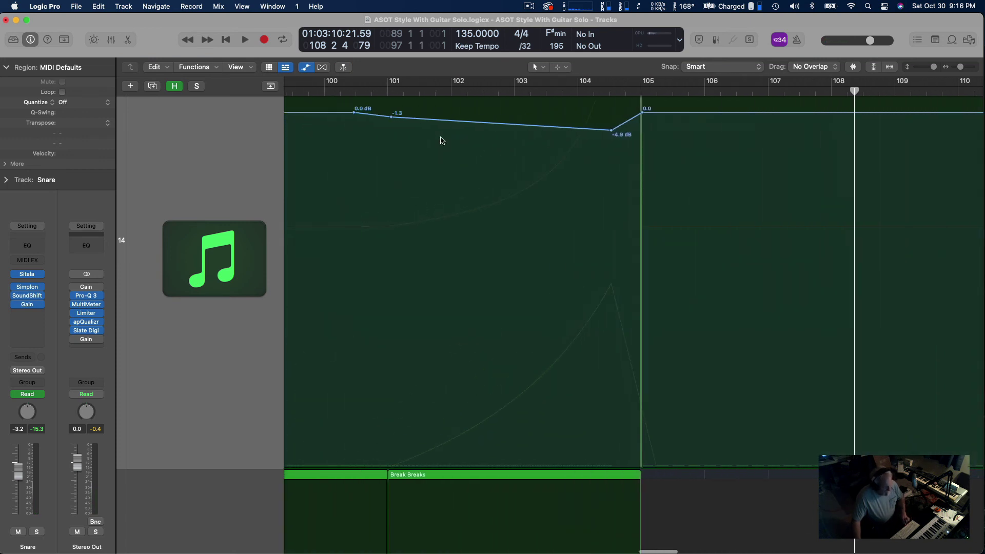
scroll(446, 143, up, 2)
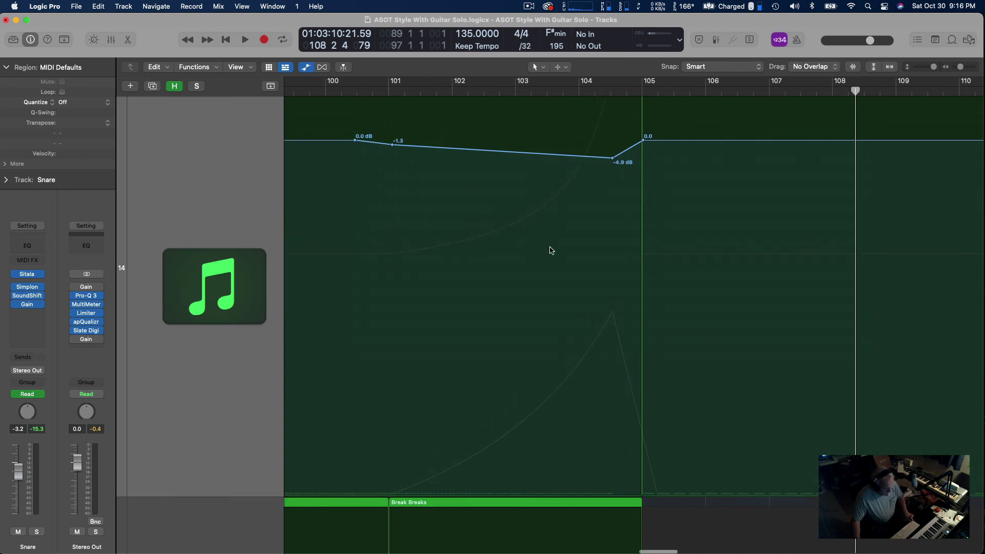
key(z)
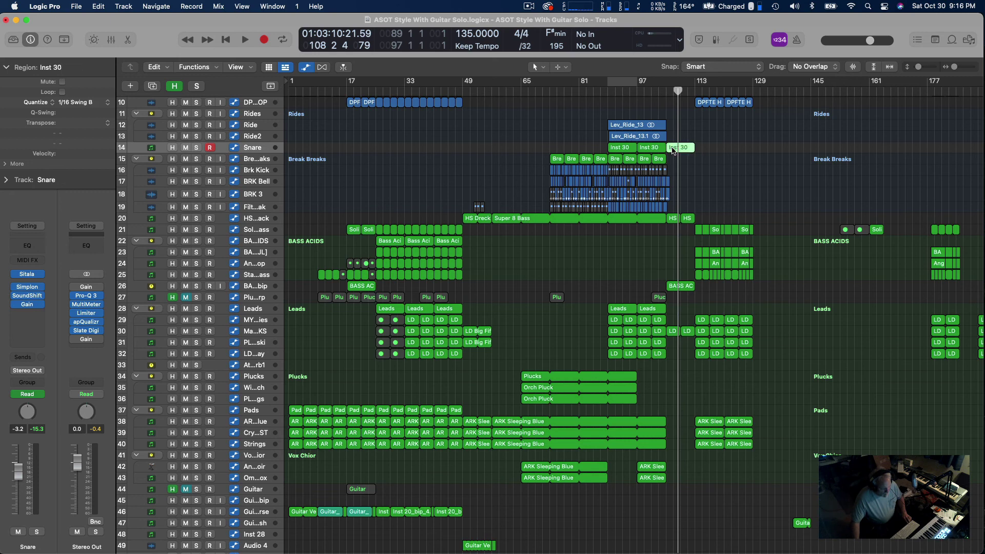
double_click(674, 149)
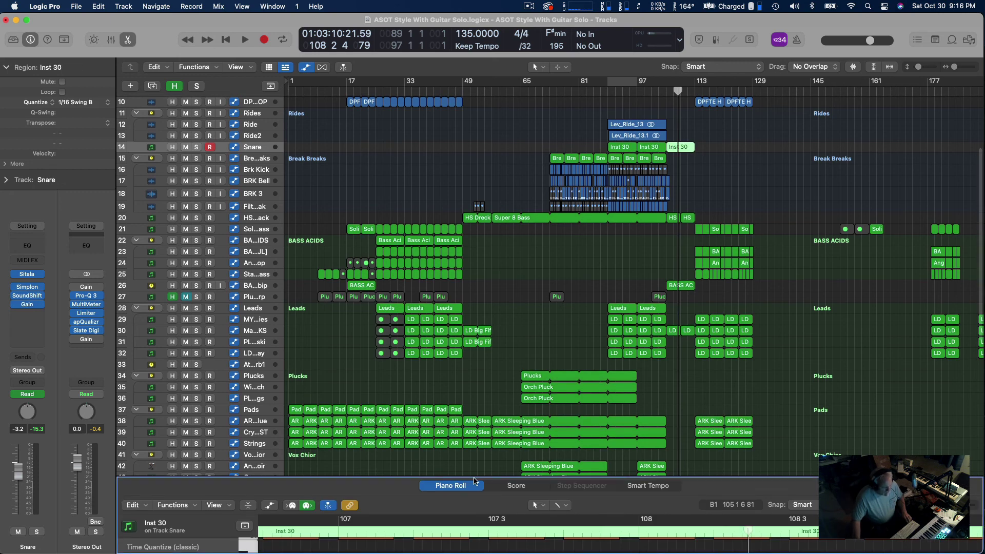
drag(495, 476, 496, 107)
scroll(516, 345, down, 1)
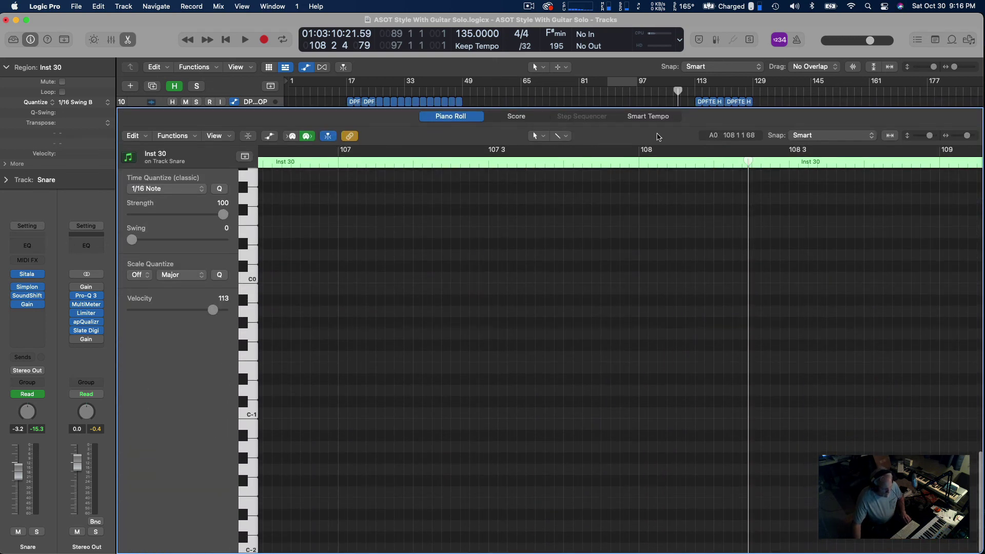
Select the 16 snare notes from bar 109 to bar 113 and shorten them all to about half their length
key(space)
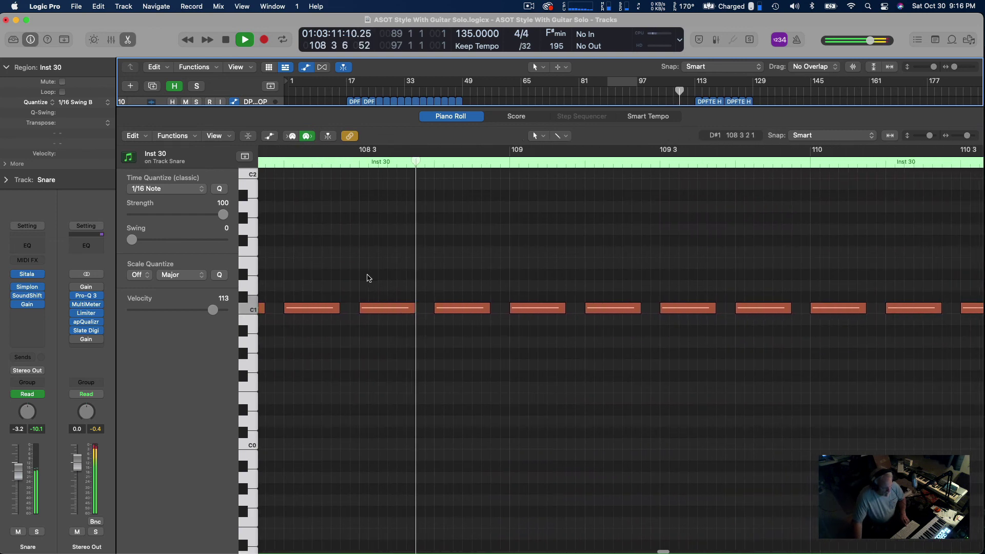
key(space)
drag(452, 258, 750, 393)
scroll(694, 386, left, 5)
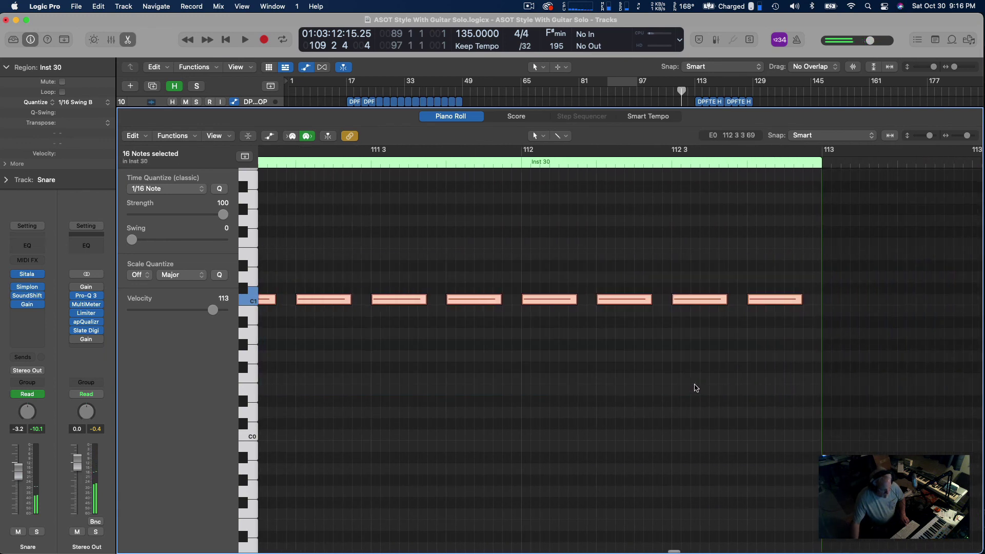
scroll(638, 376, left, 4)
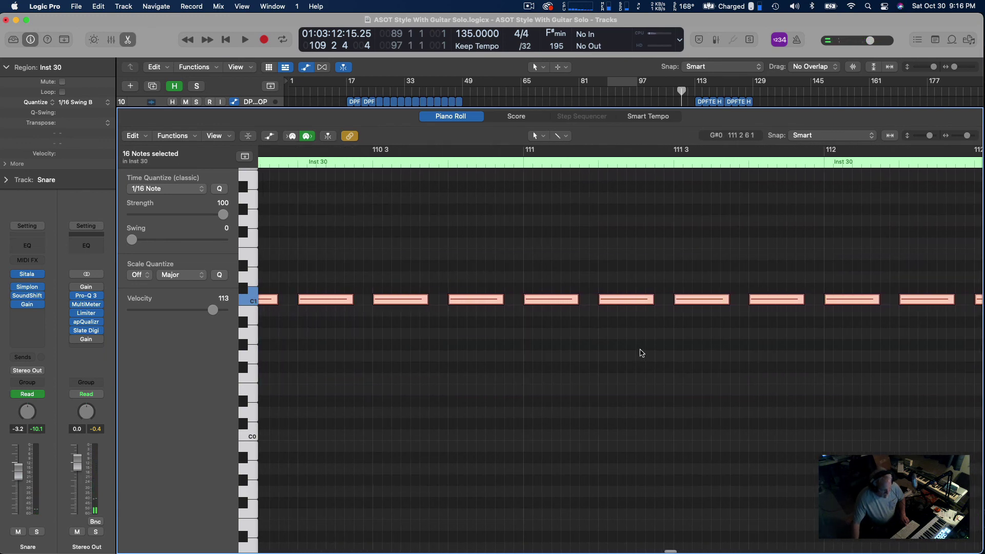
scroll(408, 329, left, 10)
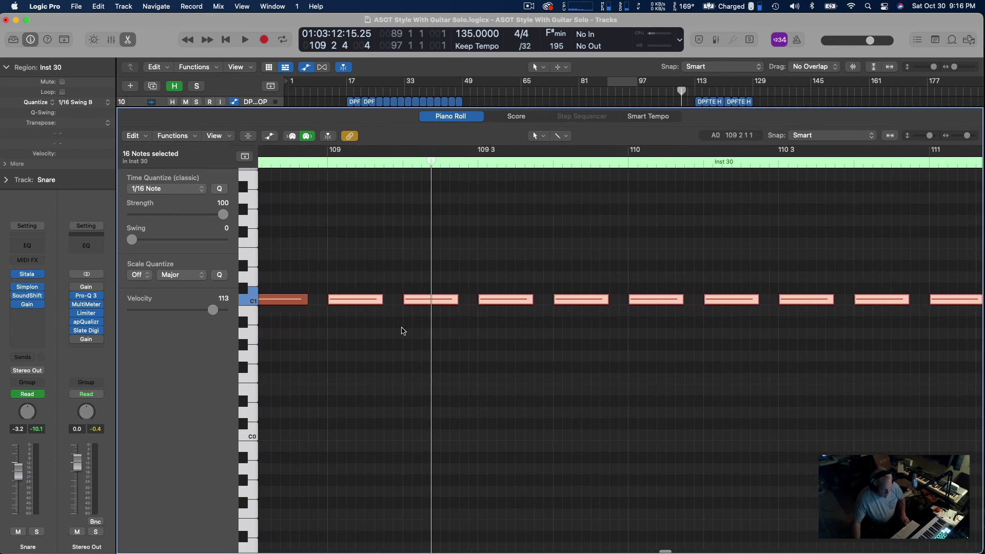
scroll(413, 326, left, 1)
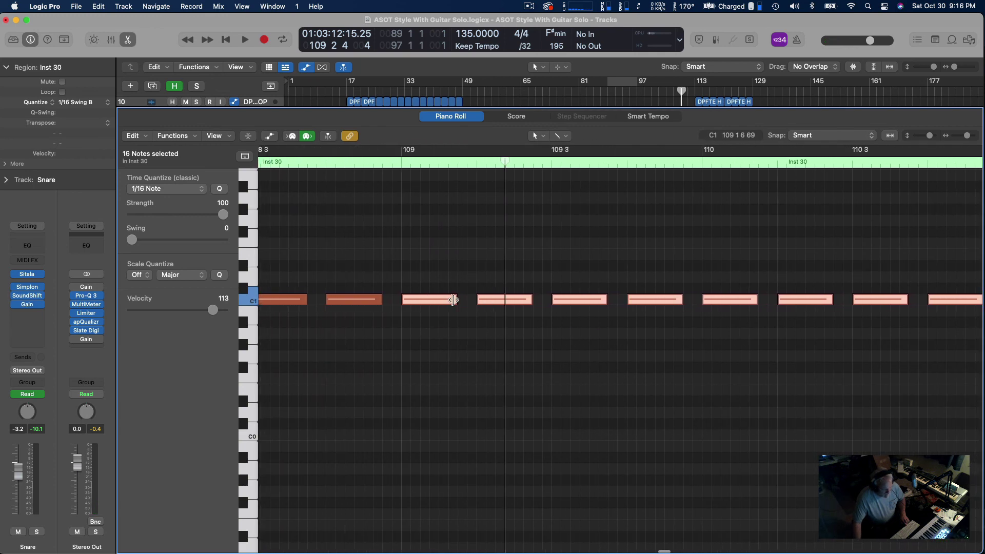
drag(454, 299, 426, 307)
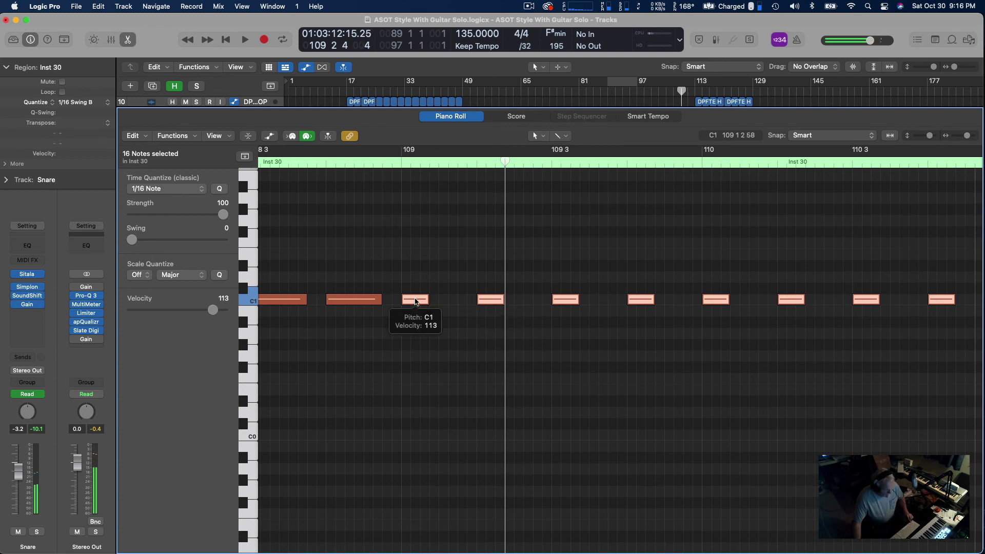
Copy the 16 shortened notes into the gaps between them to make an eighth-note roll, and audition it from bar 109
drag(416, 299, 452, 299)
click(398, 165)
key(space)
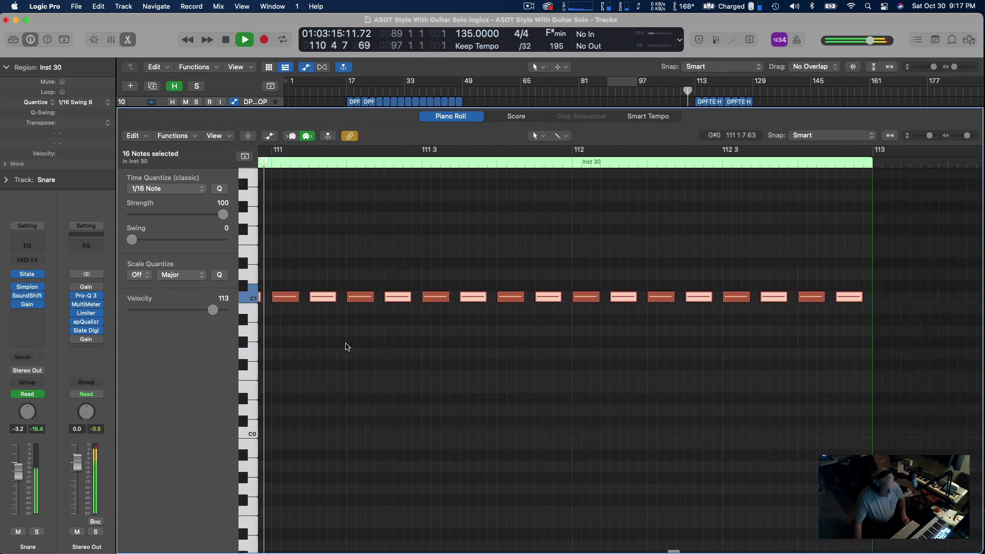
key(space)
Select the 16 snare notes in bars 111 and 112 and halve their length
drag(449, 273, 721, 353)
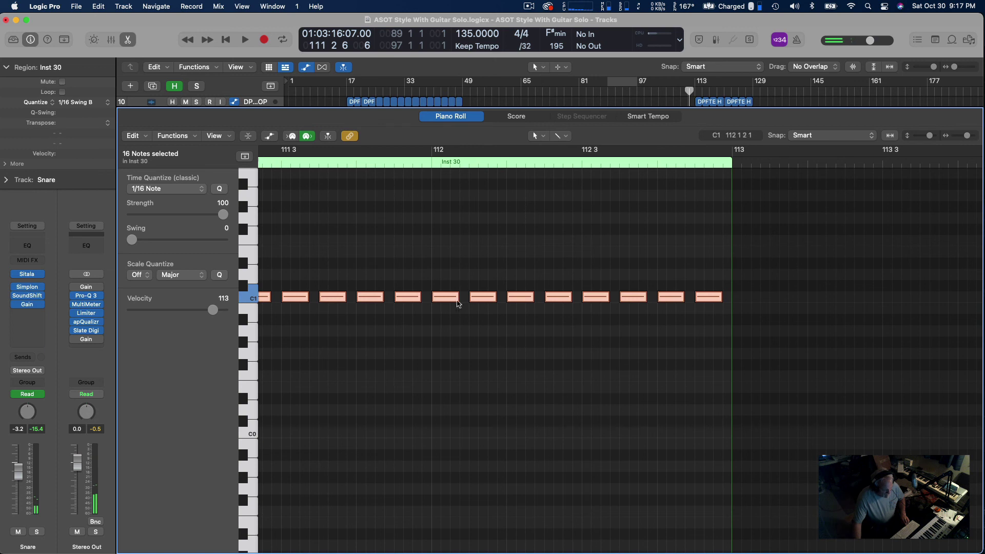
drag(720, 299, 705, 304)
scroll(618, 311, left, 5)
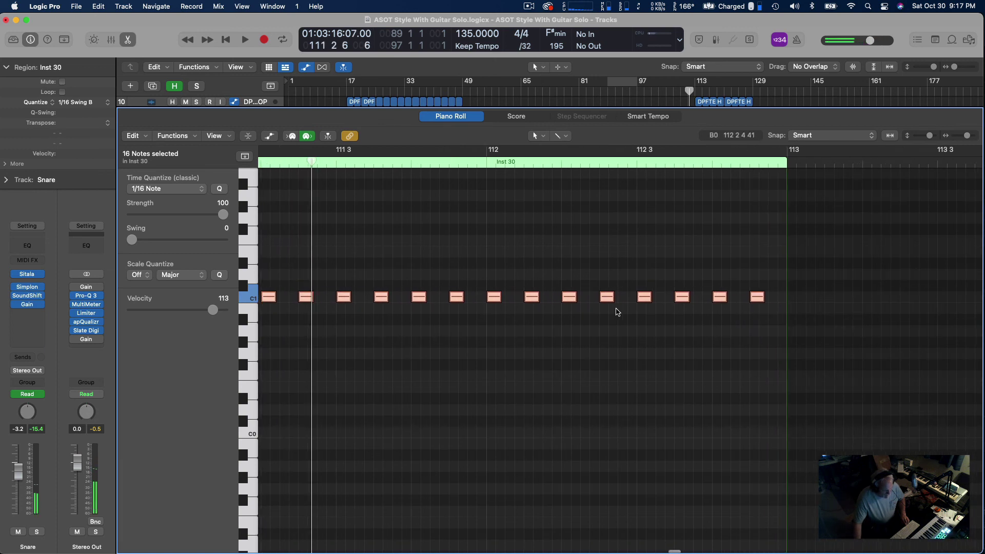
scroll(410, 315, left, 3)
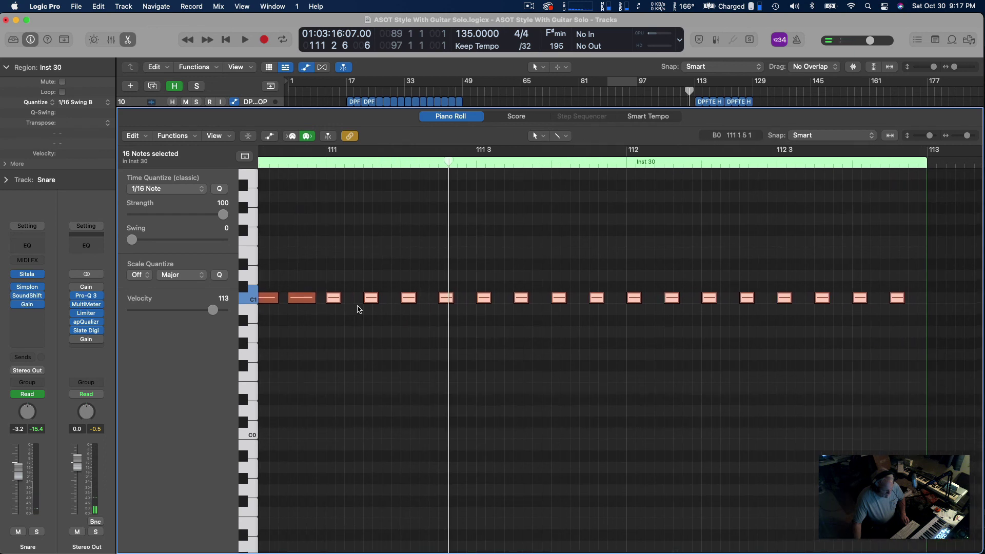
Copy the 16 halved notes into the gaps between them to make a sixteenth-note roll through bars 111 and 112
click(332, 301)
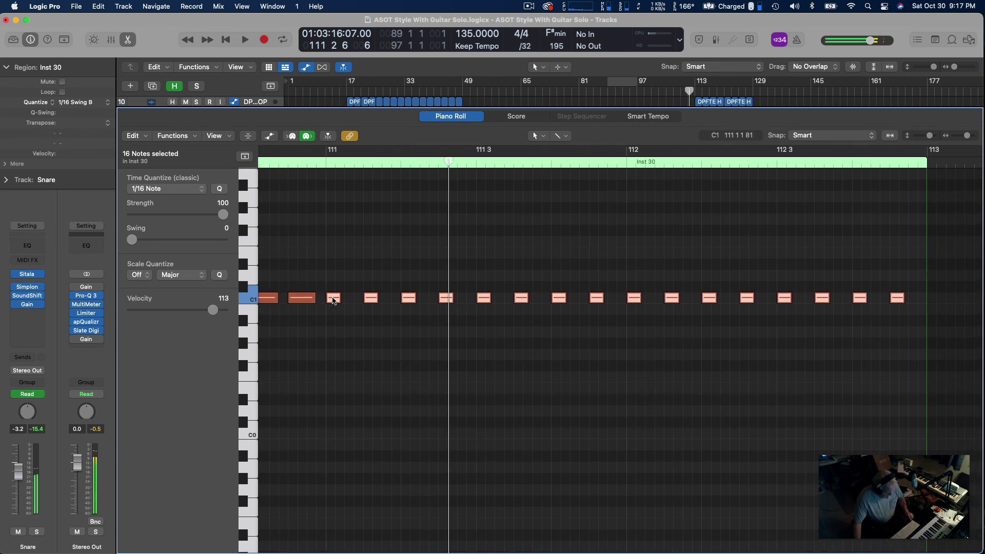
click(331, 301)
scroll(332, 300, left, 1)
drag(334, 300, 352, 300)
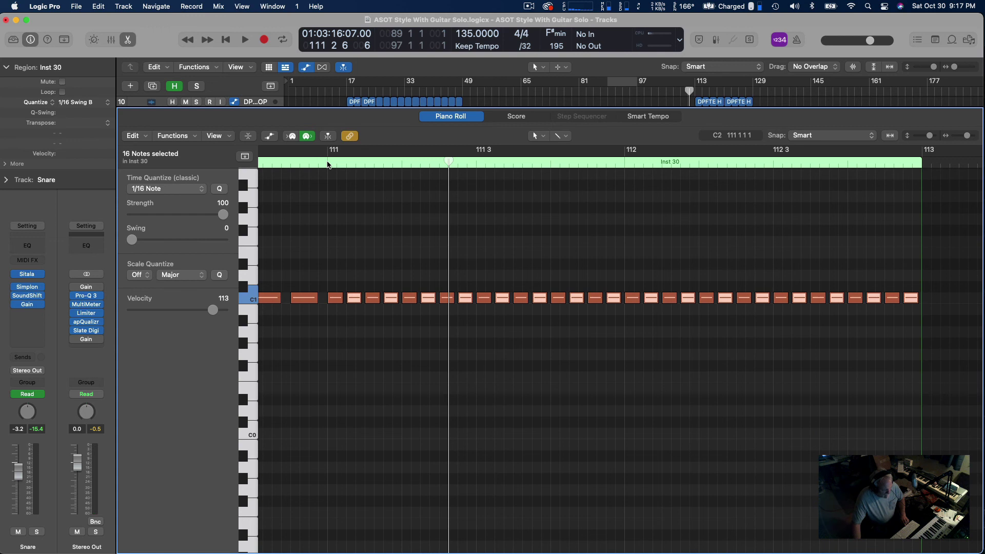
Audition the sixteenth-note snare roll from bar 111
click(328, 164)
key(space)
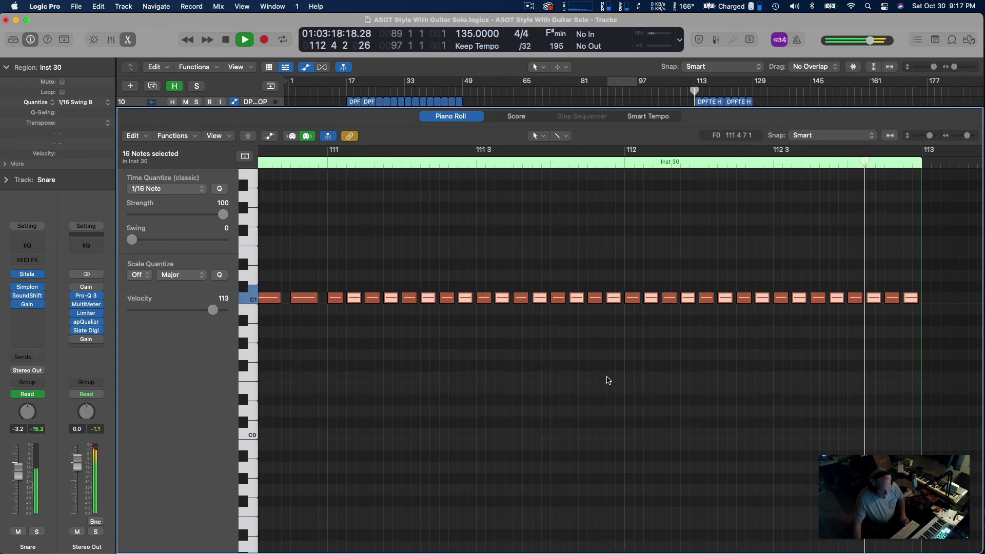
scroll(572, 319, left, 10)
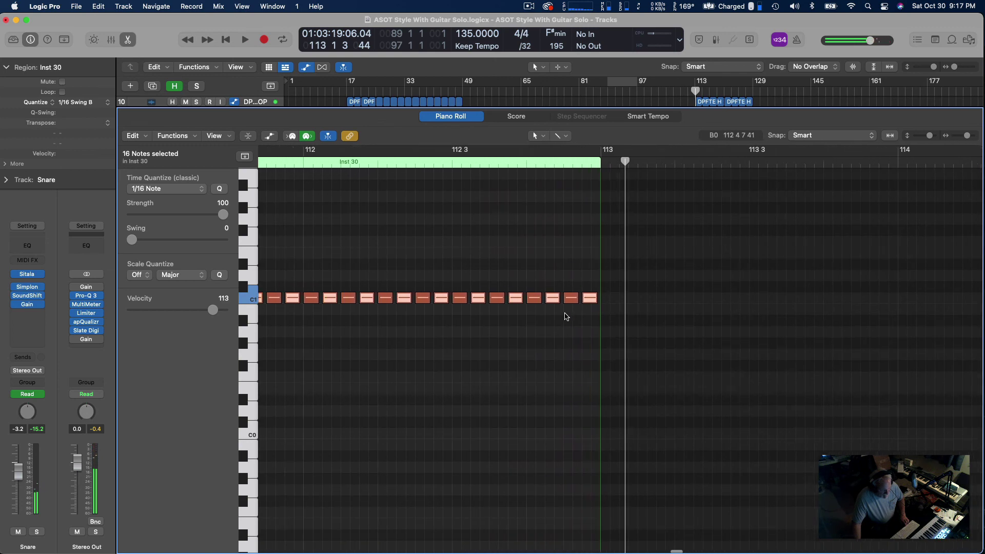
Mute the 16 snare notes in bar 112 and audition the shortened roll from bar 111
scroll(448, 293, left, 3)
drag(454, 272, 737, 336)
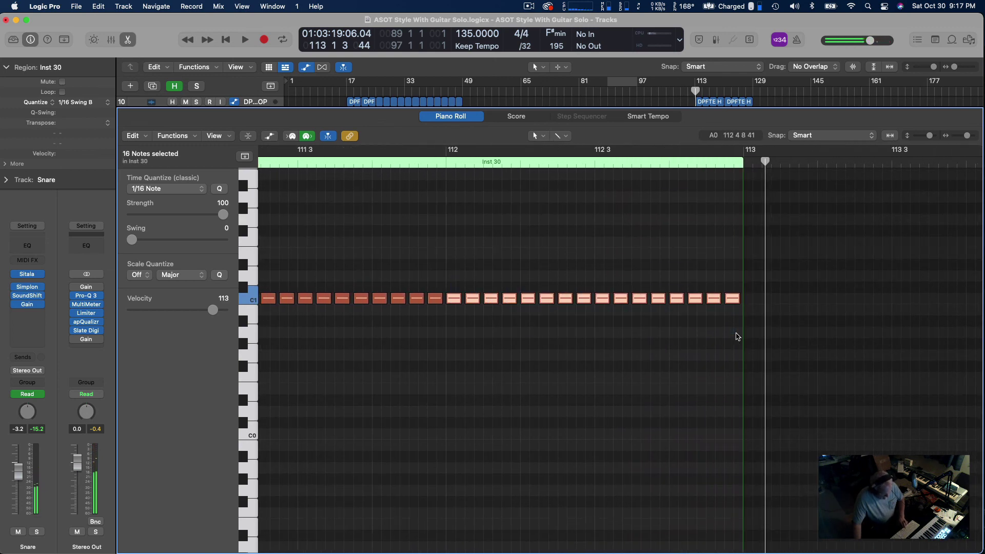
key(ctrl+m)
scroll(515, 259, left, 10)
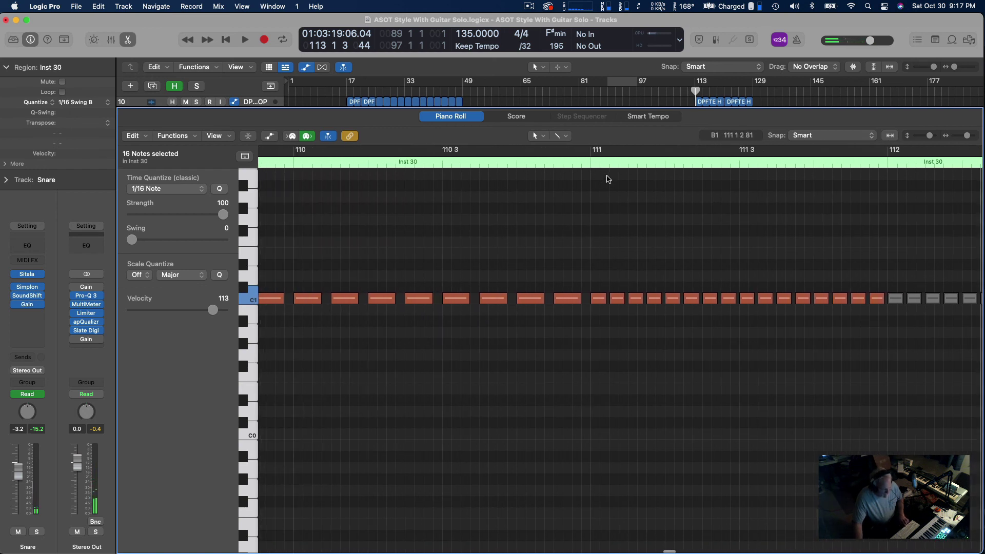
scroll(607, 179, left, 1)
click(595, 167)
key(space)
scroll(611, 275, left, 1)
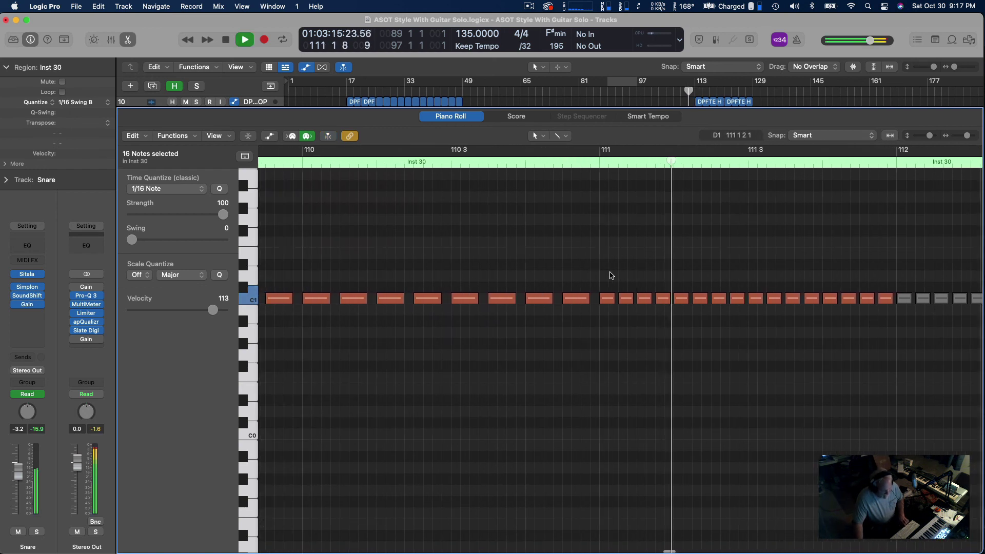
scroll(613, 275, right, 10)
scroll(613, 274, right, 5)
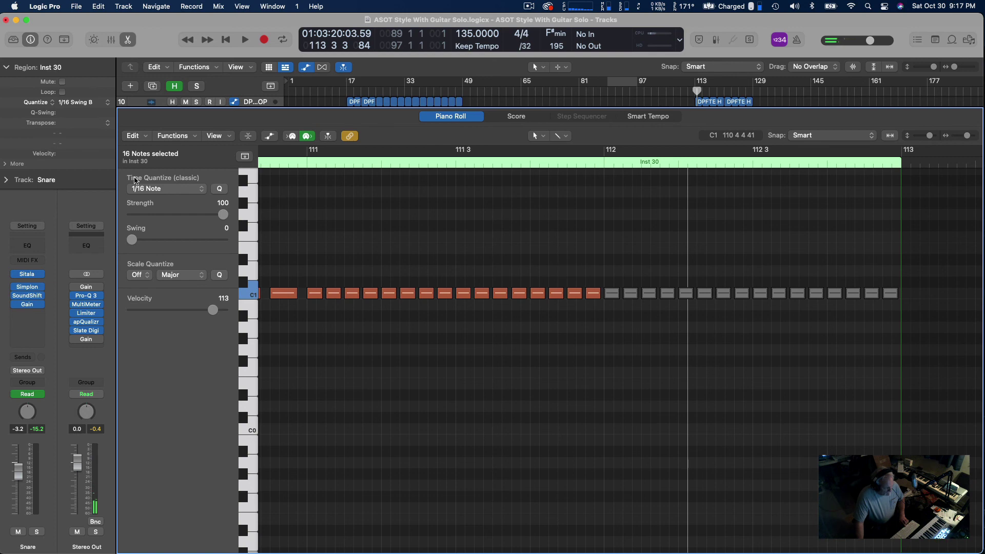
Close the note editor and play the full arrangement from bar 88
click(127, 41)
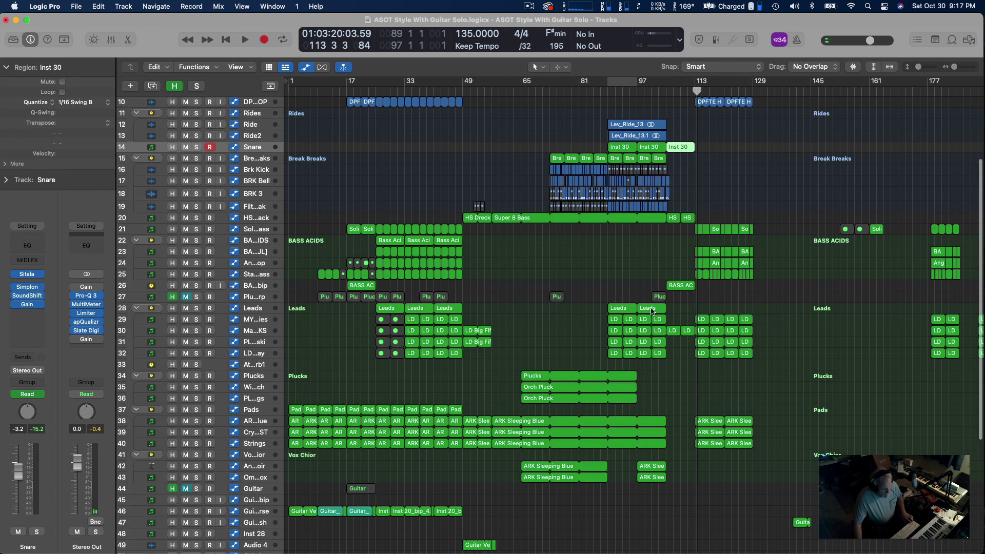
click(605, 97)
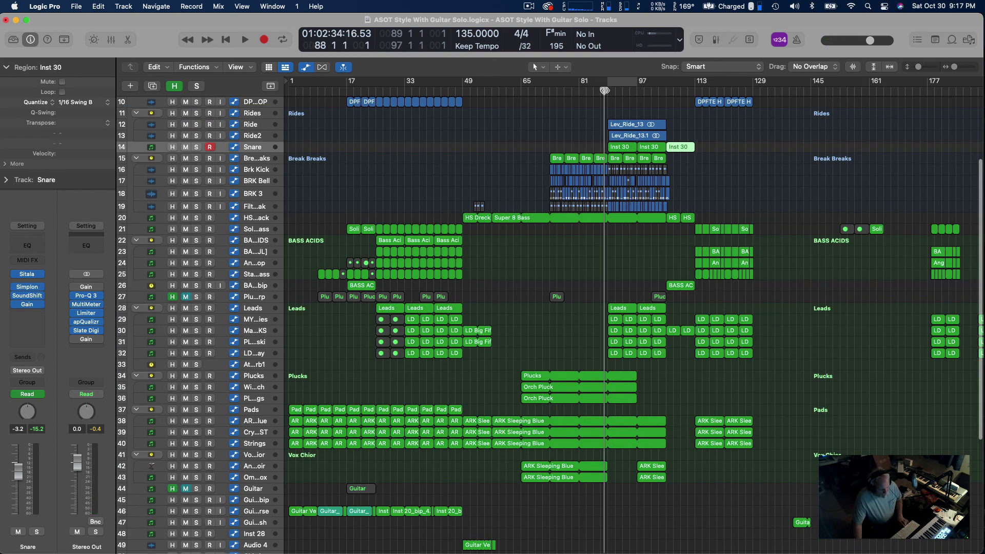
key(space)
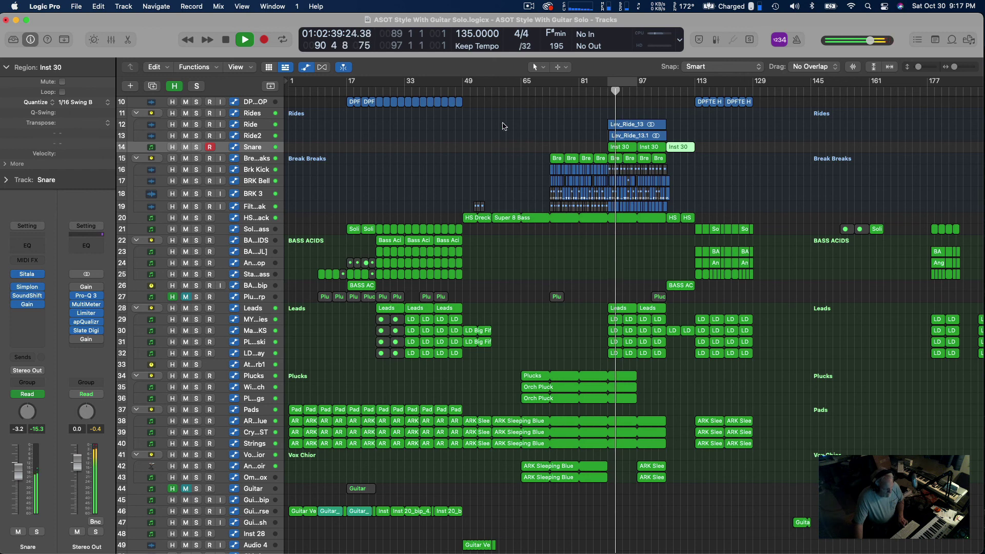
key(space)
Lower the Rides group track's volume to -9.6 dB while the section plays
click(255, 140)
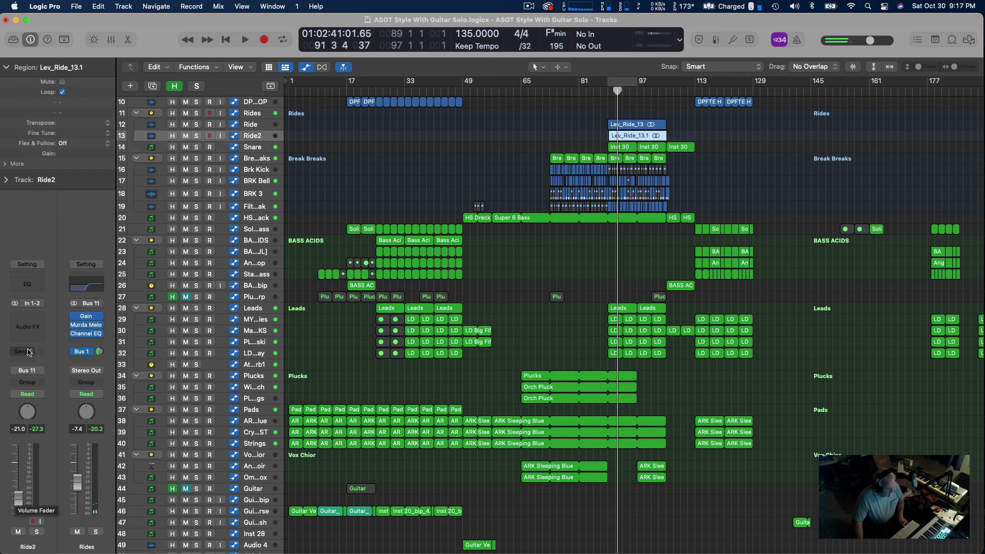
key(space)
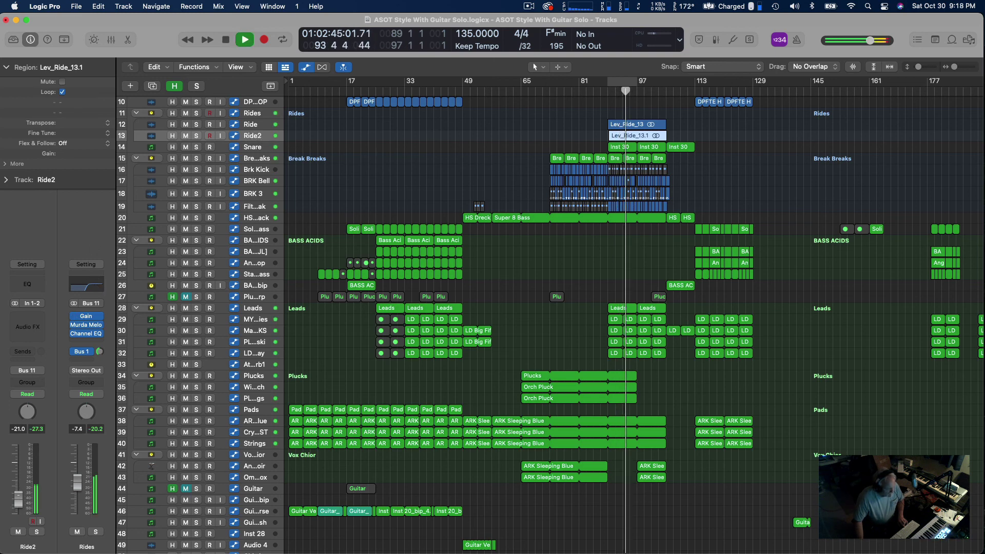
click(257, 113)
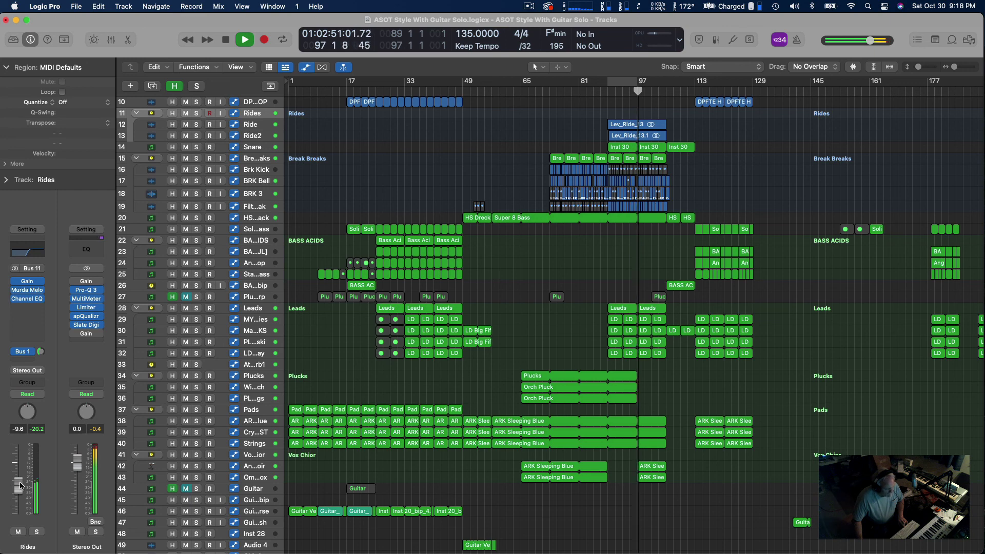
Lower the Snare track's volume to -6.6 dB and listen through the build-up into the section after bar 113
click(255, 147)
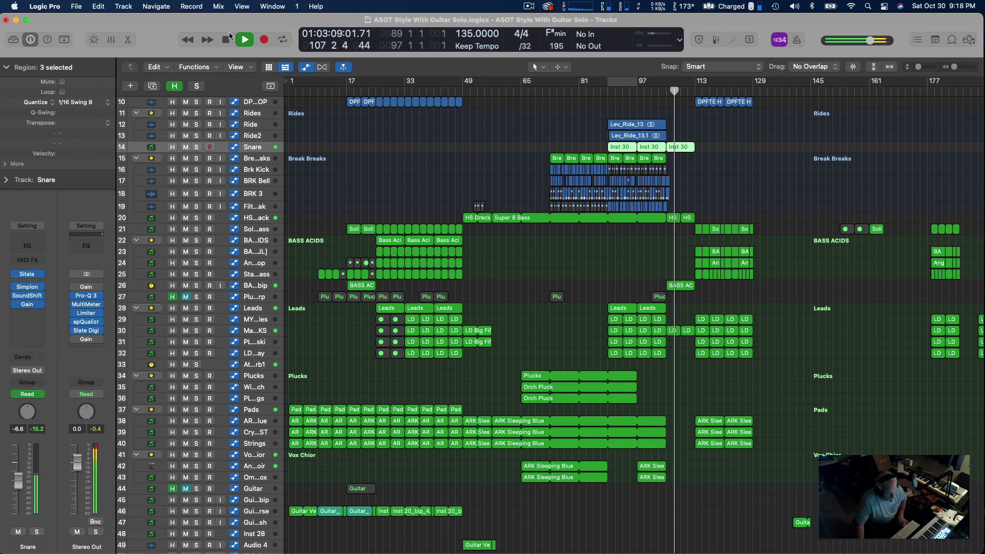
scroll(487, 330, down, 2)
scroll(712, 165, up, 8)
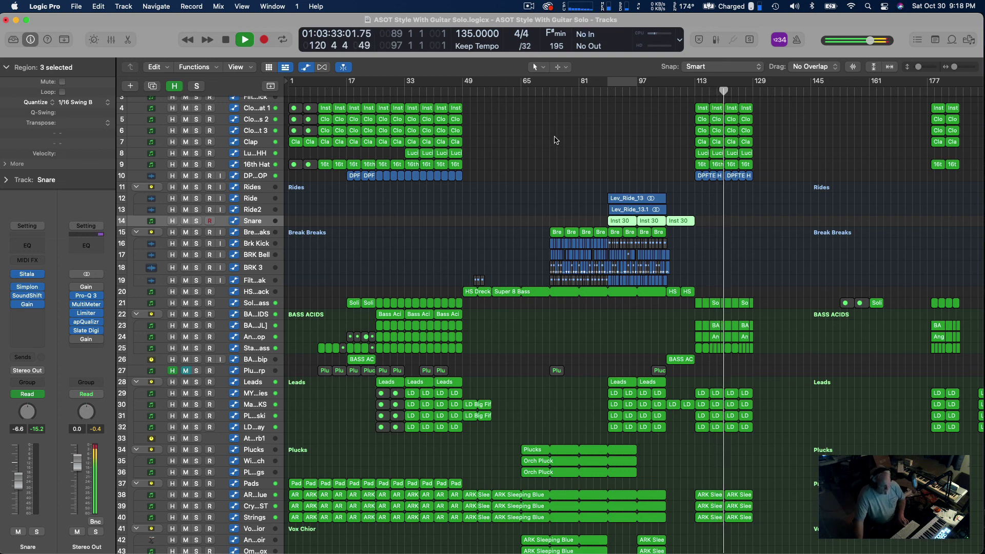
key(space)
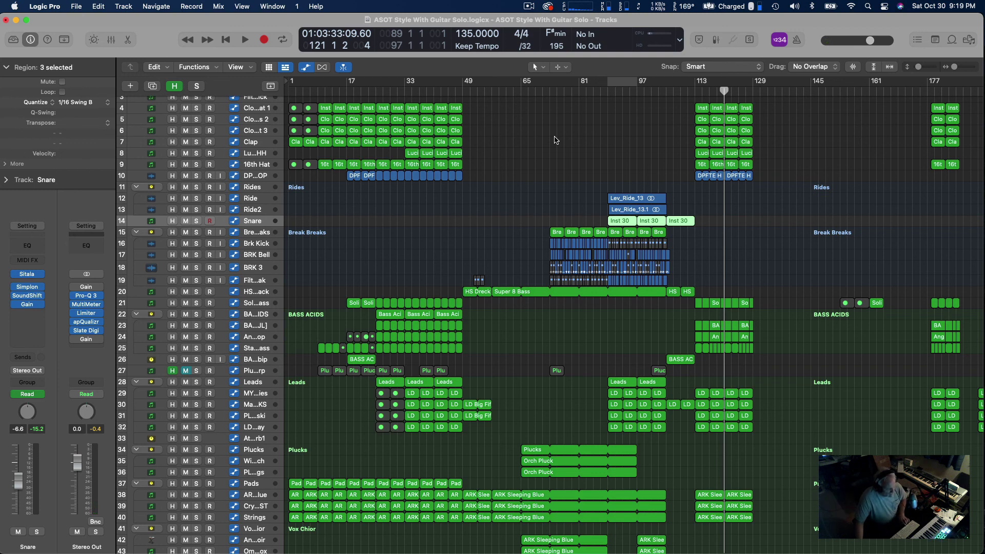
Look over the arrangement from the drum tracks down to the noise effects, comparing the sections around bars 49 to 129
scroll(657, 156, down, 7)
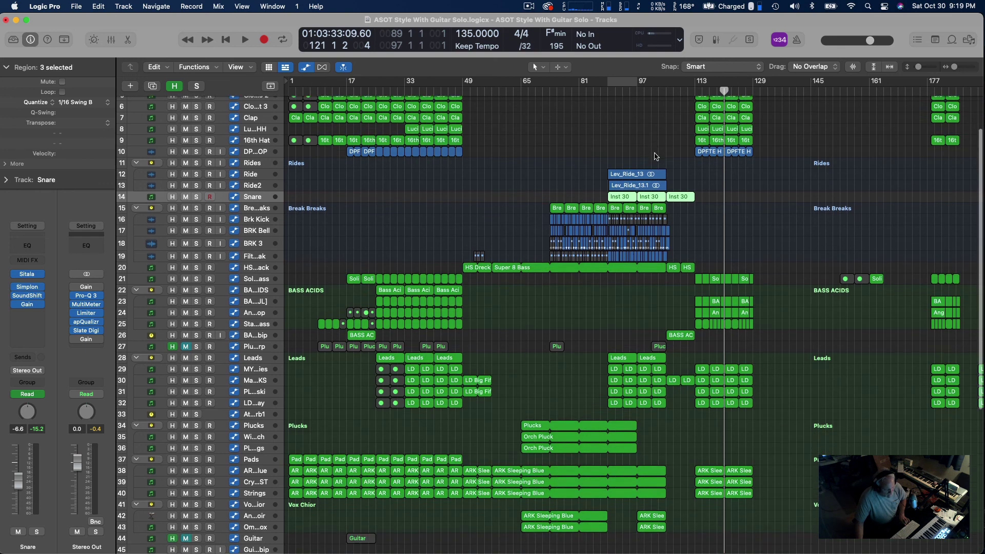
scroll(655, 156, right, 2)
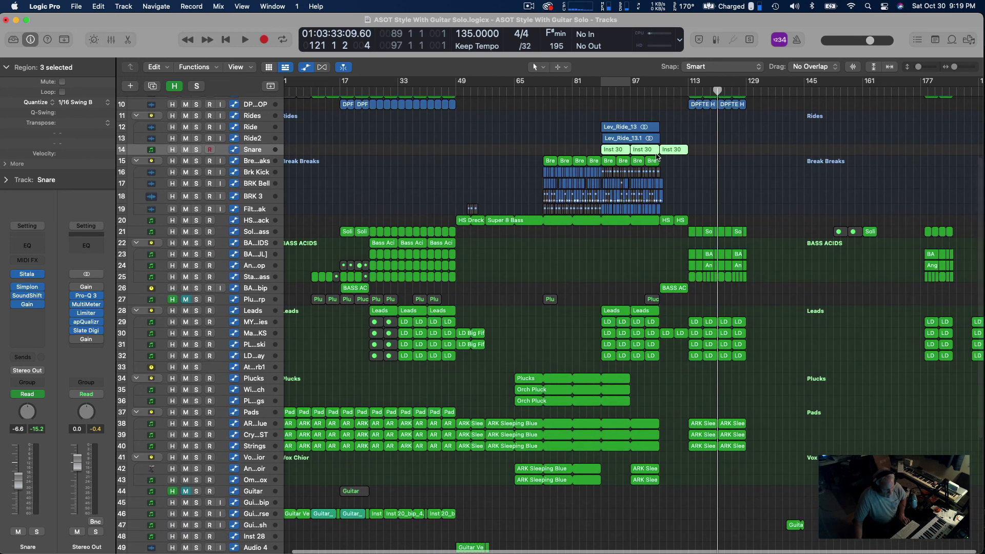
scroll(662, 156, left, 2)
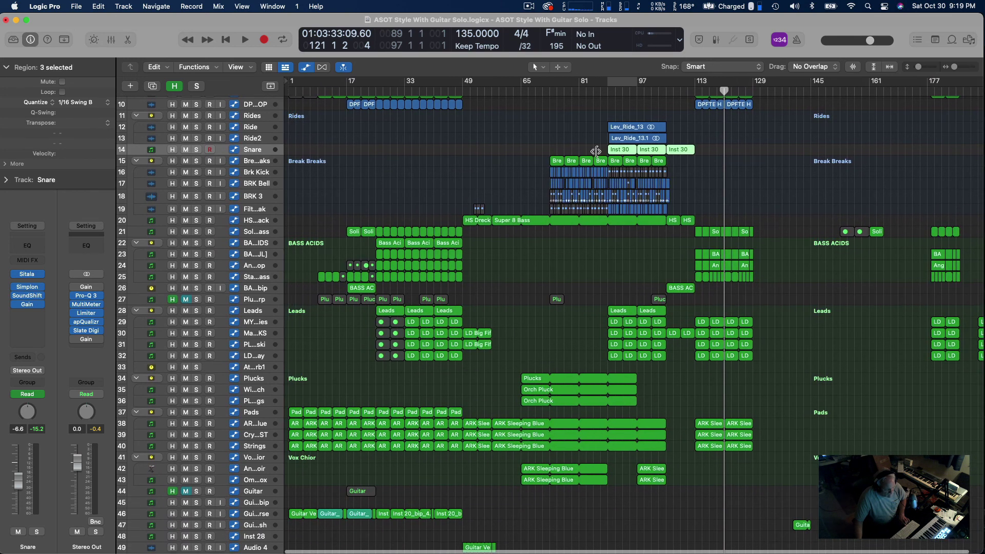
scroll(448, 159, up, 3)
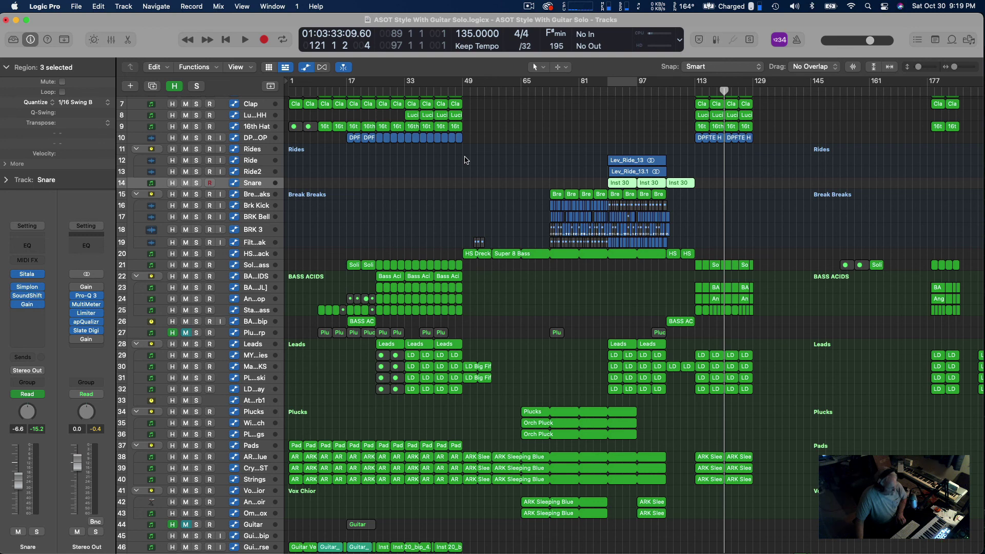
scroll(475, 190, down, 6)
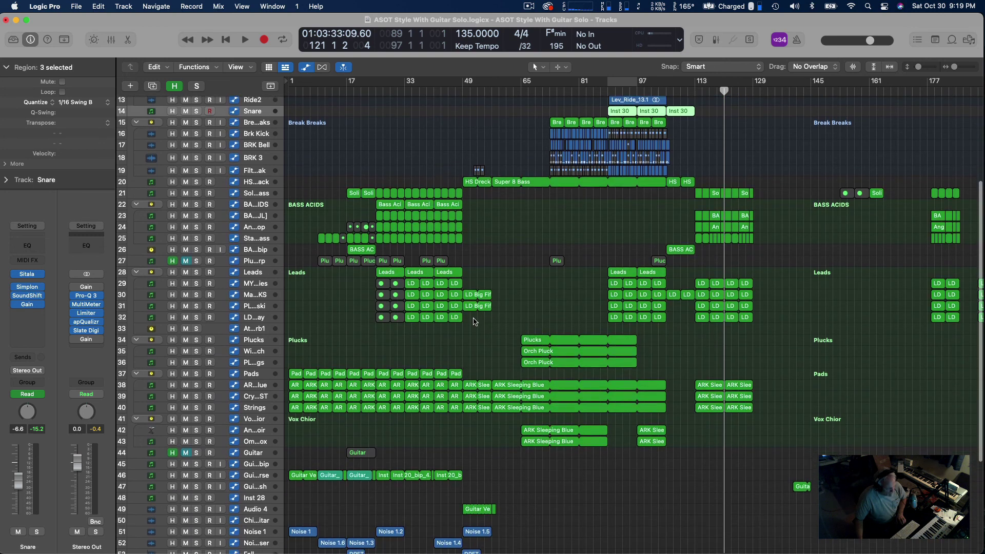
scroll(474, 324, down, 1)
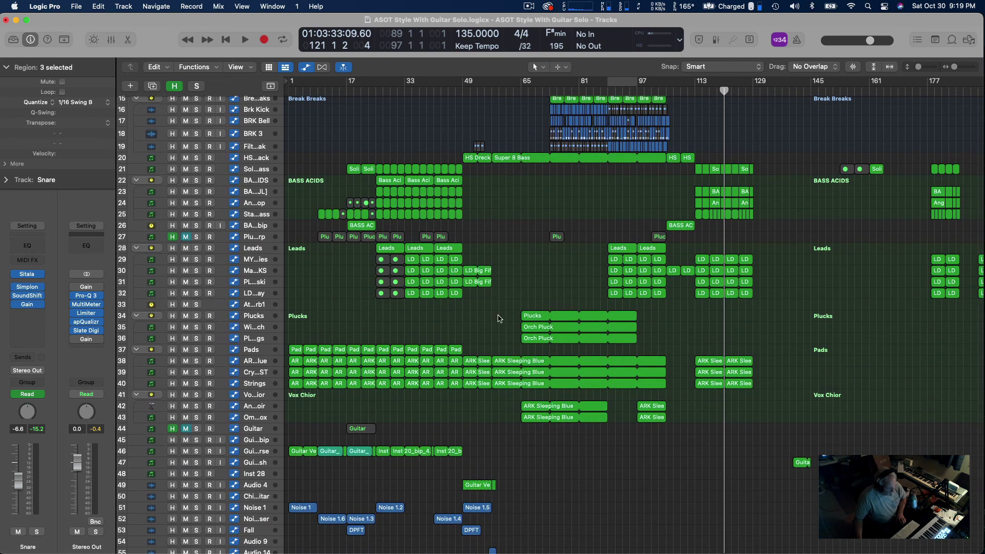
scroll(734, 303, right, 2)
scroll(704, 317, up, 5)
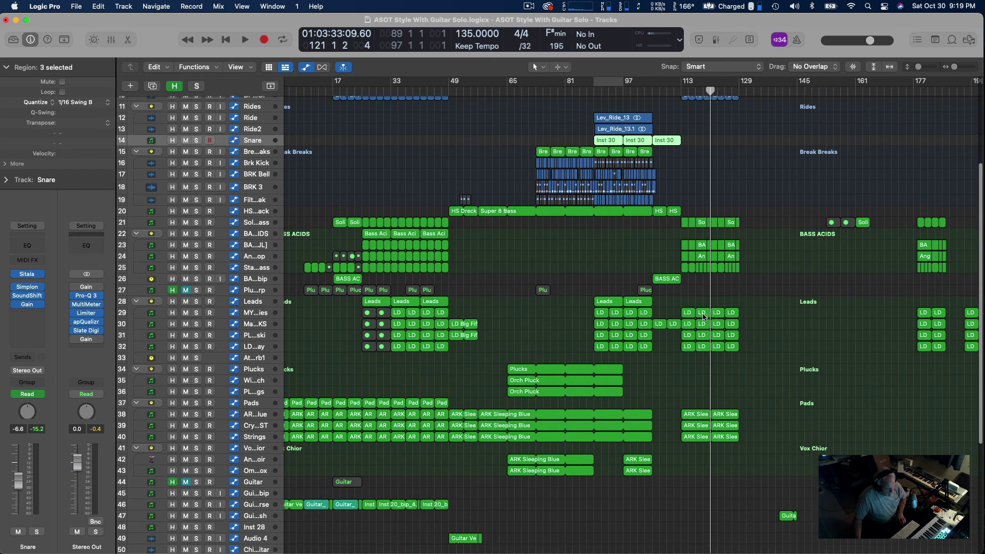
scroll(692, 316, down, 3)
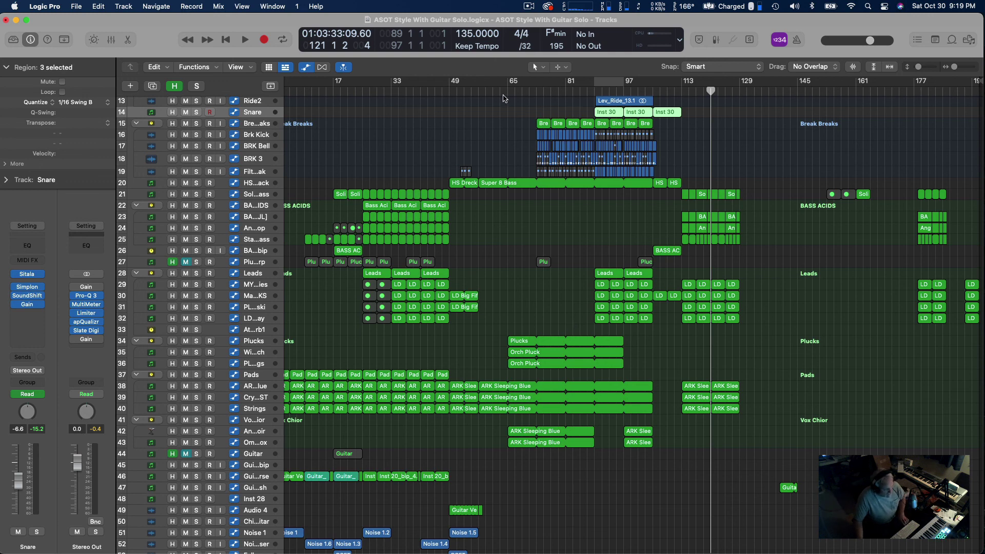
scroll(497, 134, up, 5)
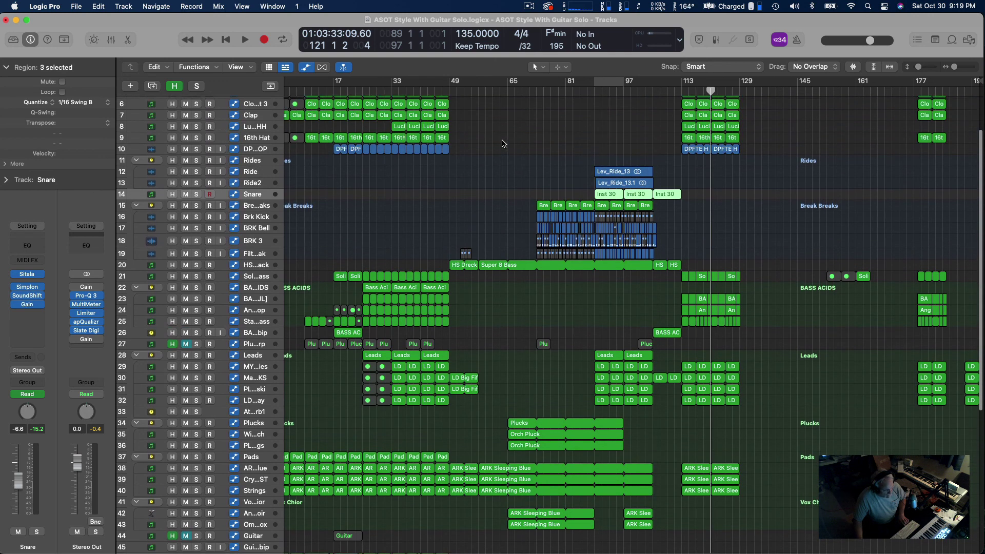
Play the breakdown from bar 48 and lower the Guitar Solo 2.0 track's volume to -1.7 dB
click(446, 88)
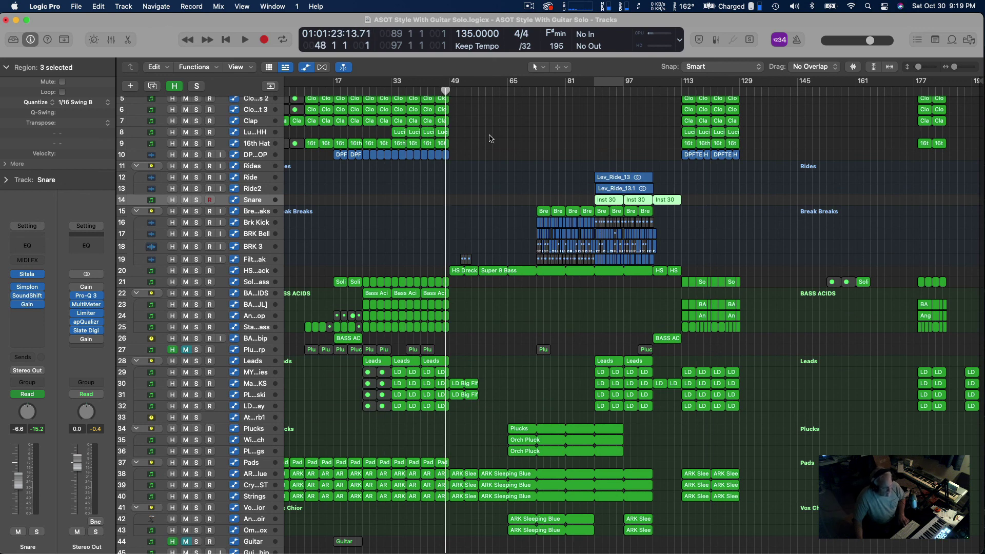
key(space)
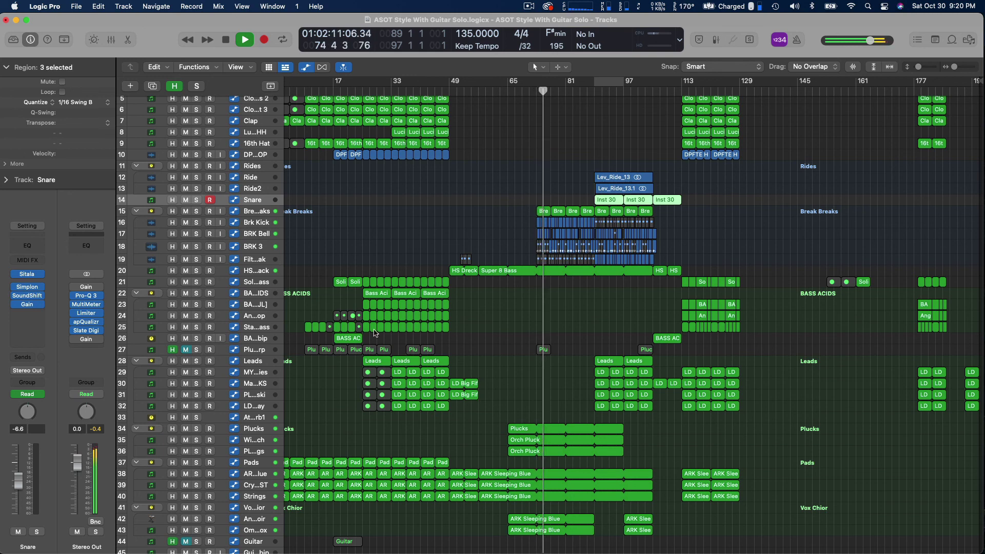
scroll(378, 338, down, 5)
scroll(378, 338, down, 15)
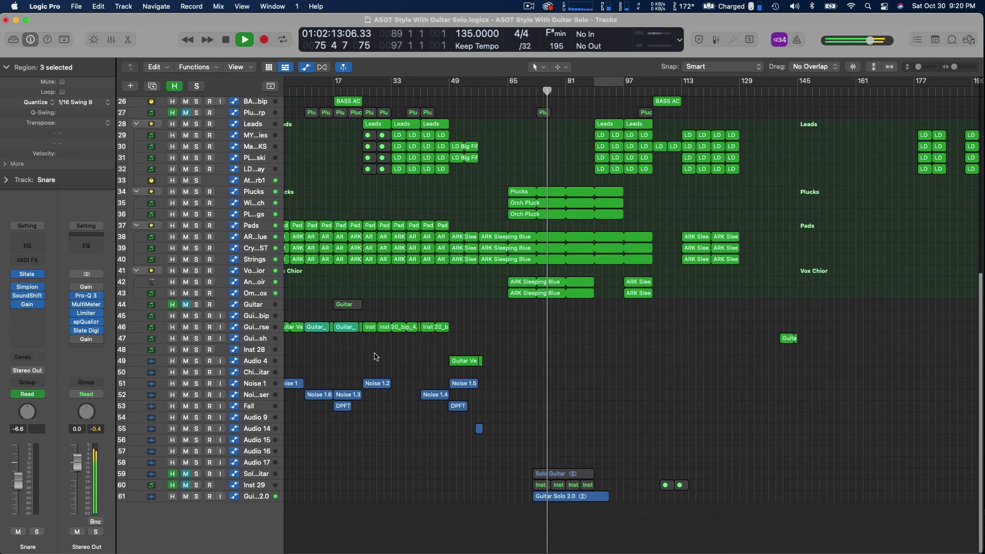
click(258, 498)
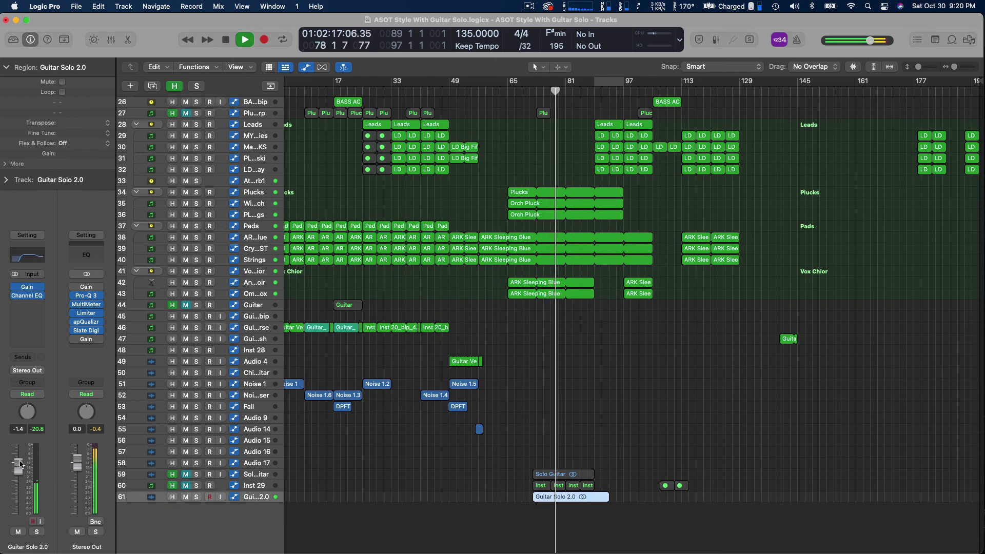
drag(20, 464, 20, 465)
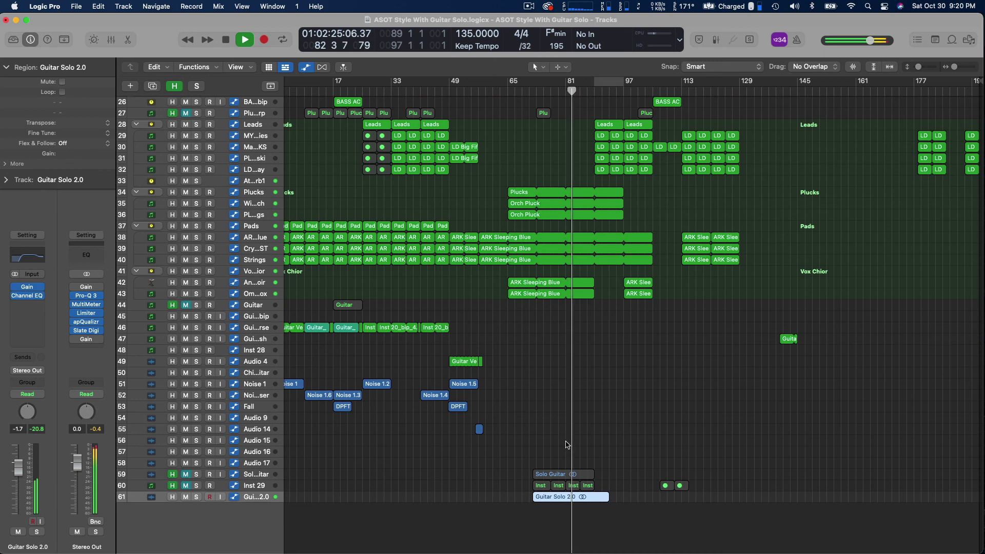
Lower the Rides group track's volume to -13.2 dB during playback and listen on through the build-up
scroll(566, 444, up, 10)
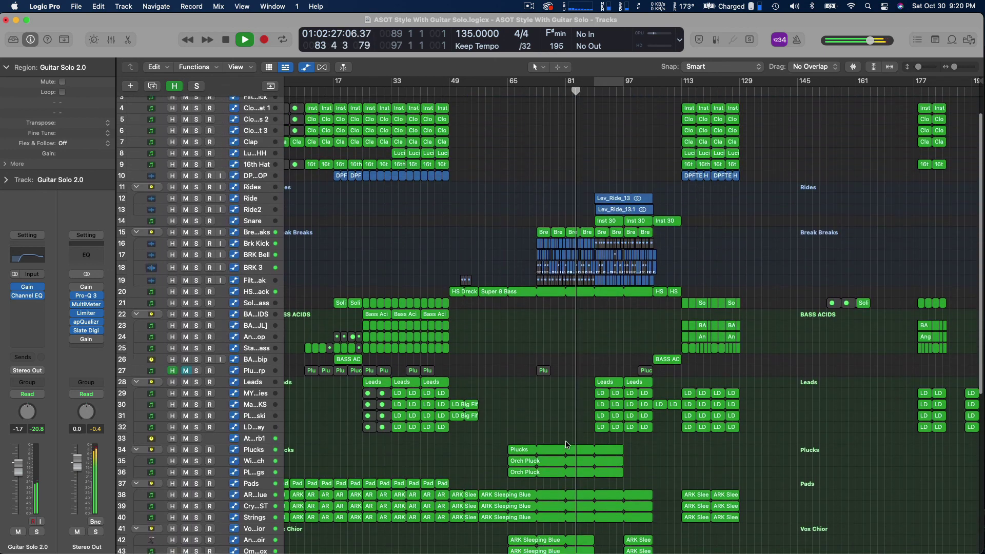
scroll(566, 444, up, 1)
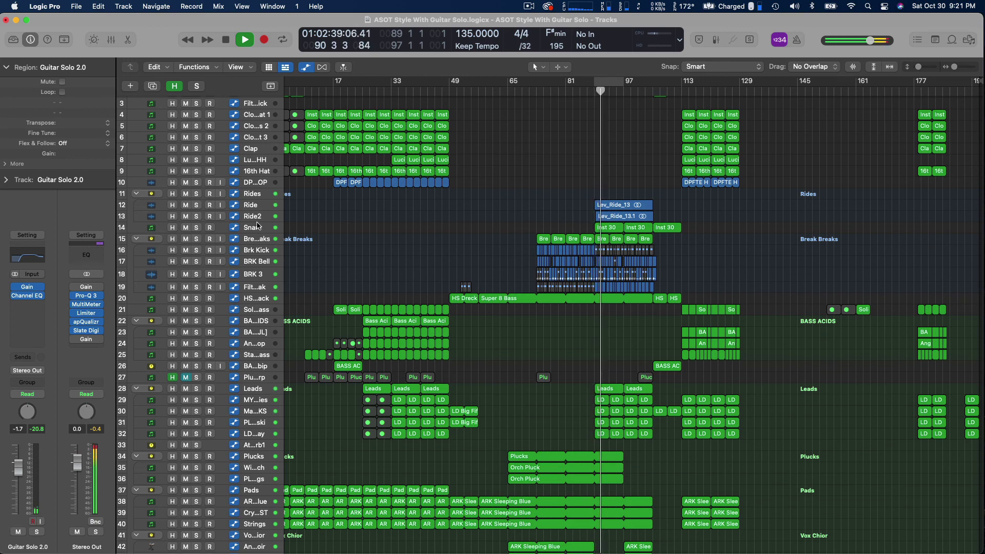
click(256, 194)
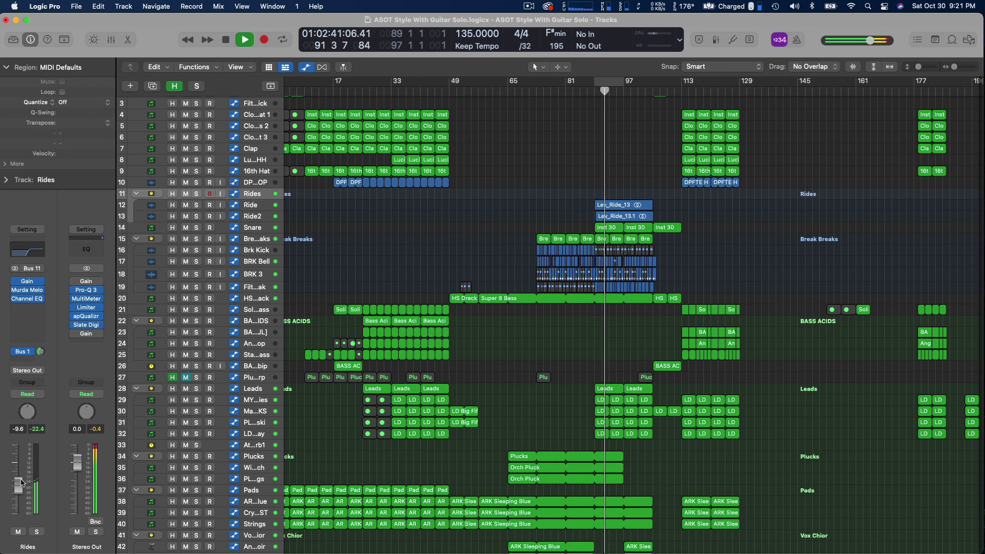
drag(20, 482, 21, 492)
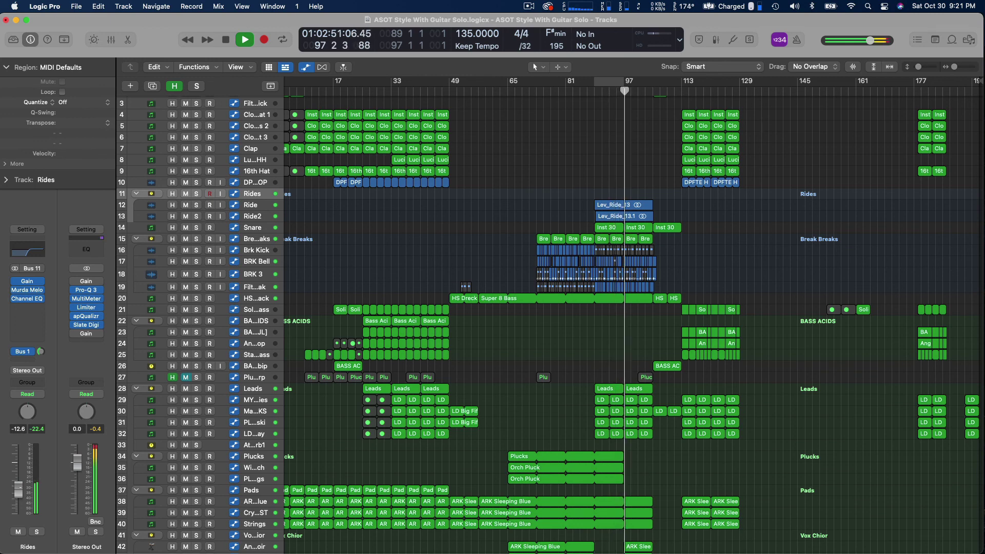
click(18, 532)
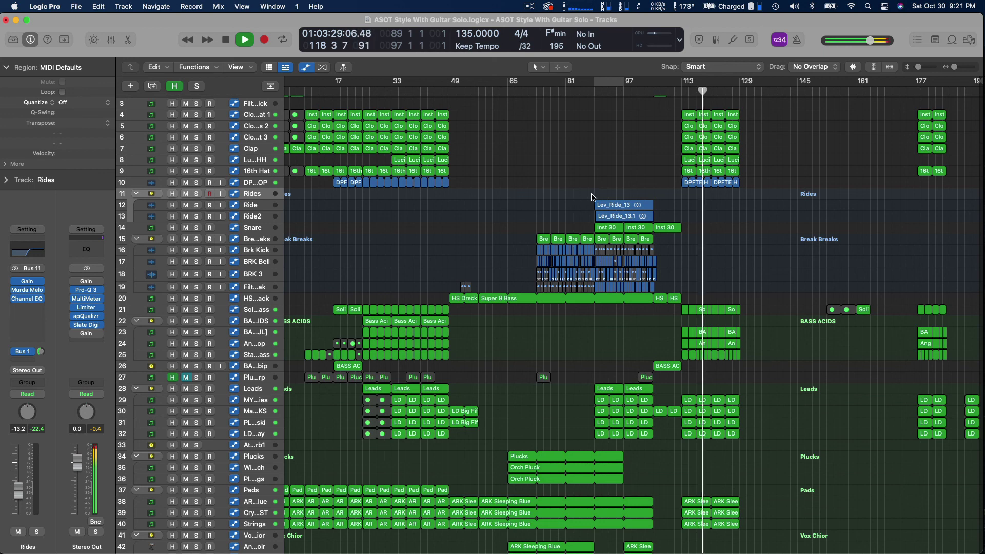
Select the Lev_Ride_13 and Lev_Ride_13.1 regions on the Ride and Ride2 tracks
drag(592, 199, 621, 213)
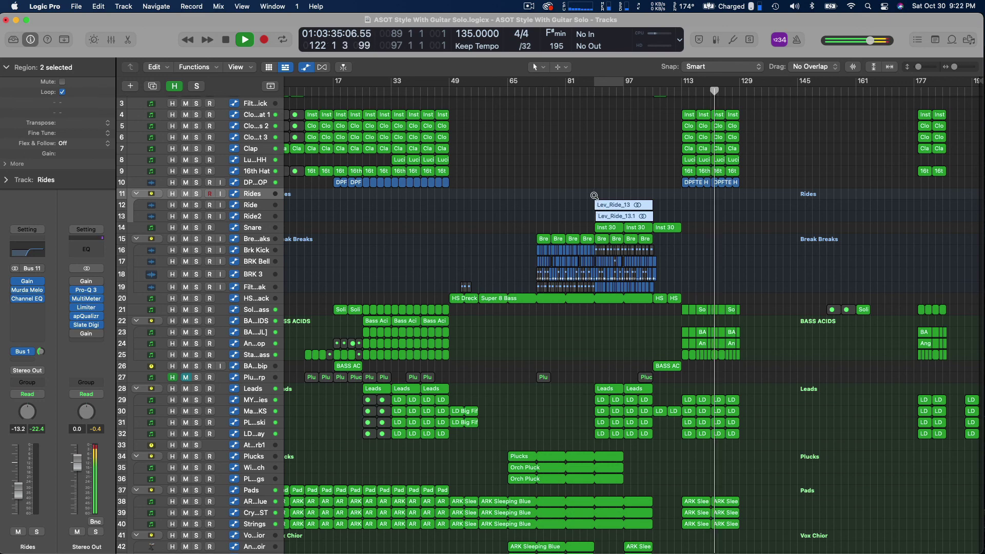
drag(588, 193, 609, 212)
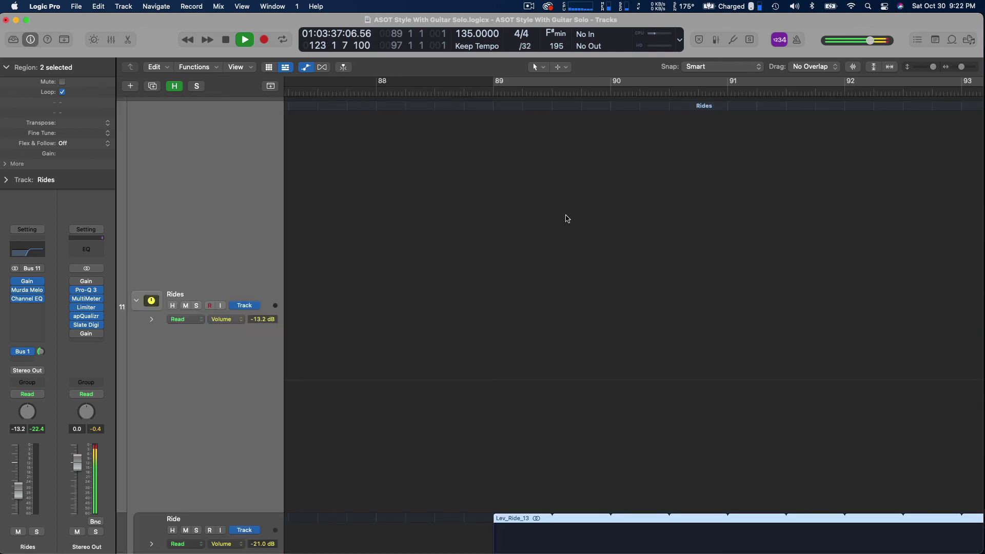
click(569, 215)
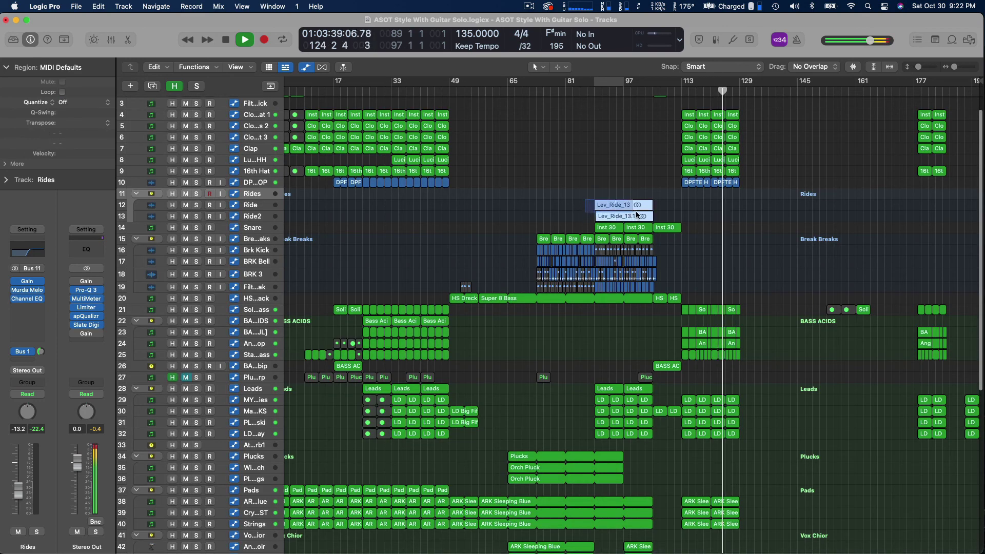
drag(644, 222, 645, 222)
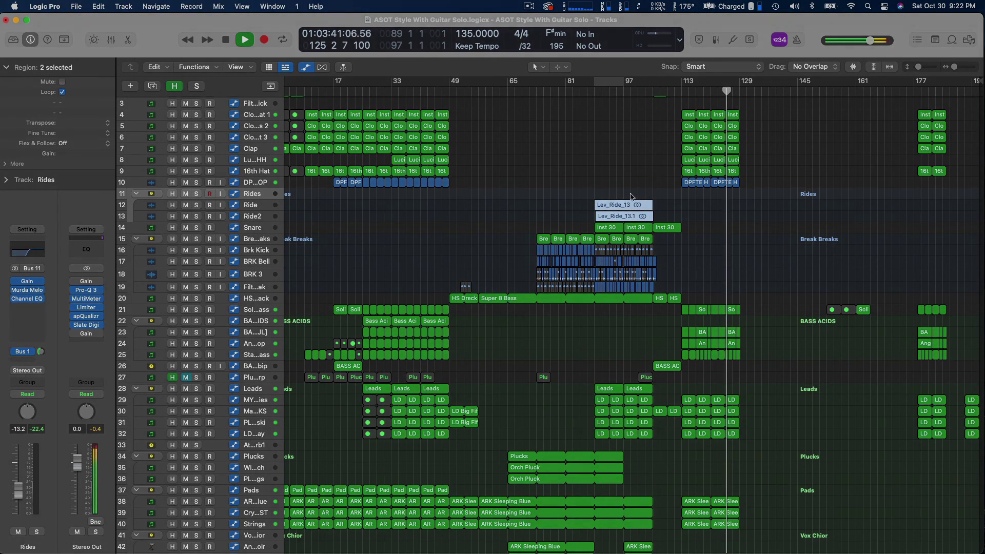